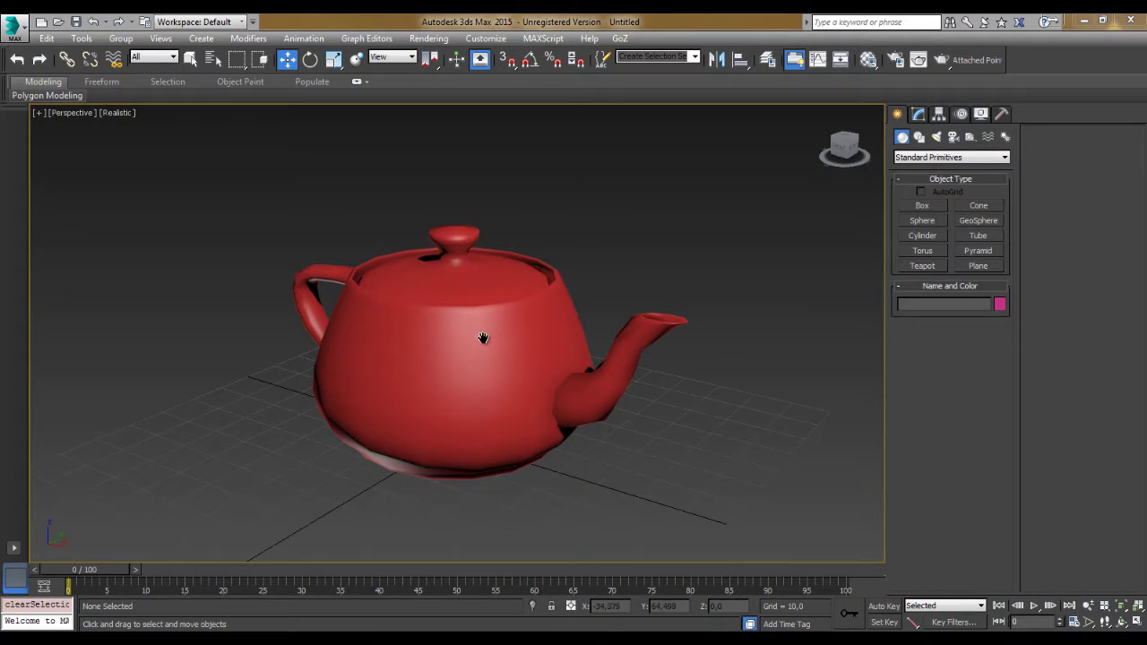
Select the teapot and browse the Animation menu's transform controller commands
{"action": "middle_click_drag", "start_coordinate": [482, 338], "coordinate": [479, 329]}
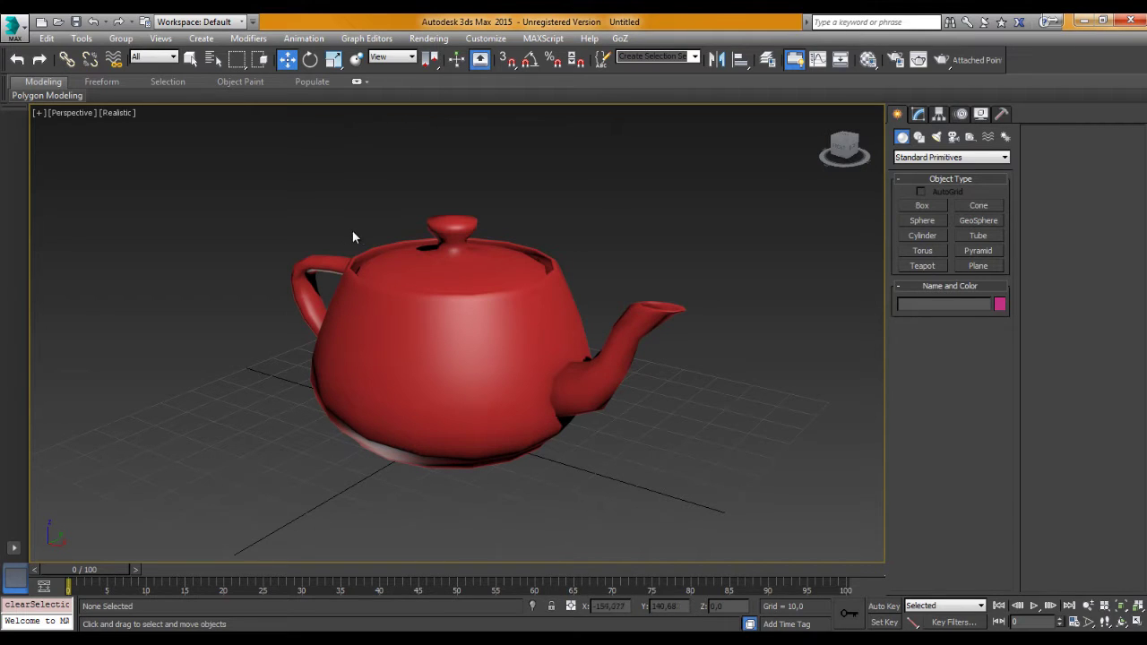
{"action": "left_click", "coordinate": [435, 308]}
{"action": "left_click", "coordinate": [303, 38]}
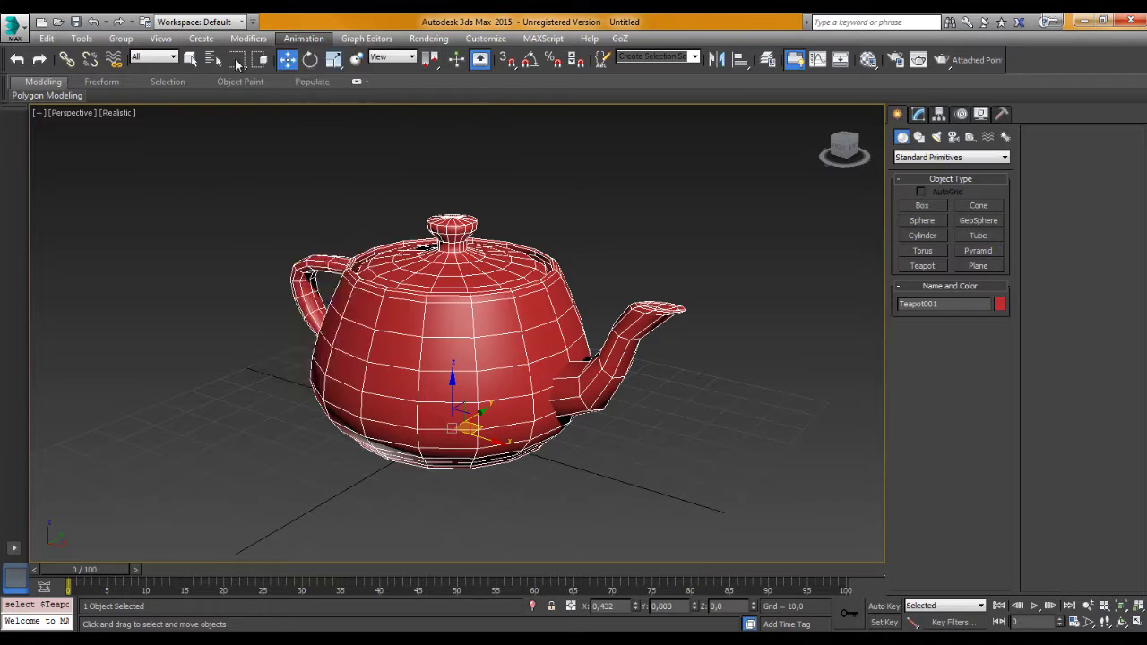
{"action": "mouse_move", "coordinate": [322, 115]}
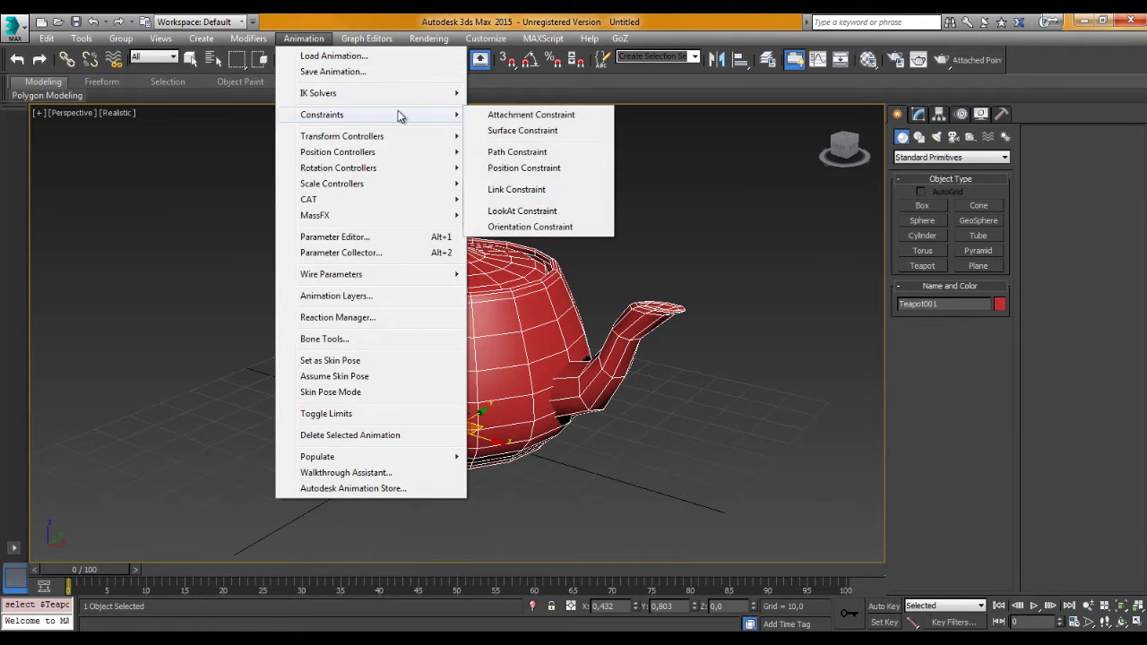
{"action": "left_click", "coordinate": [526, 189]}
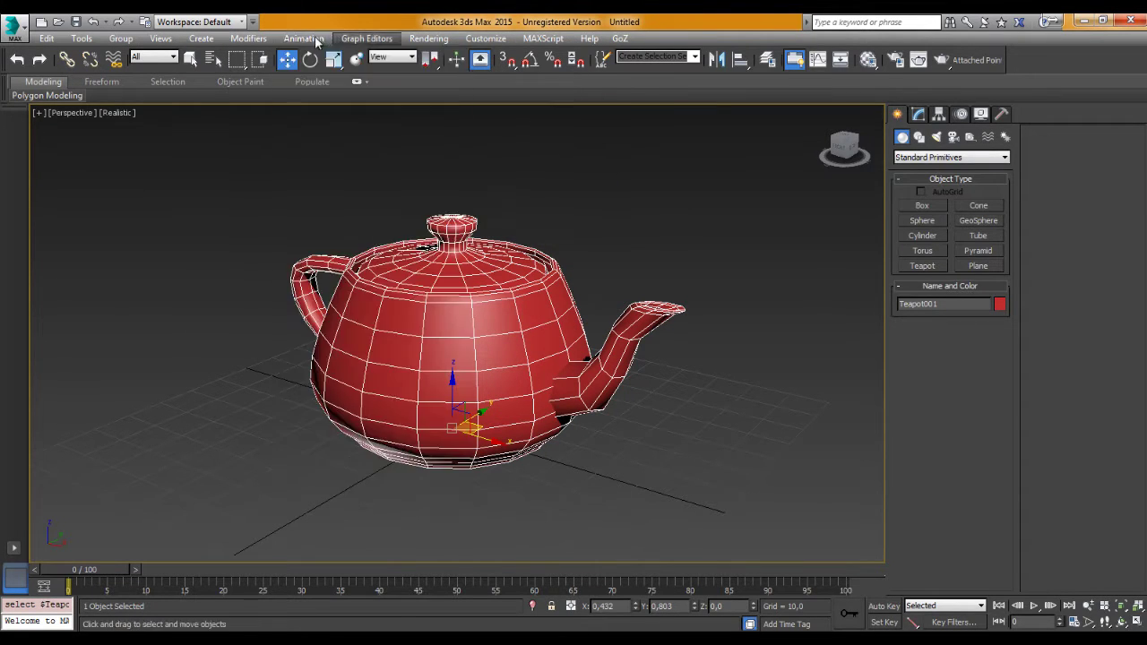
{"action": "left_click", "coordinate": [304, 38]}
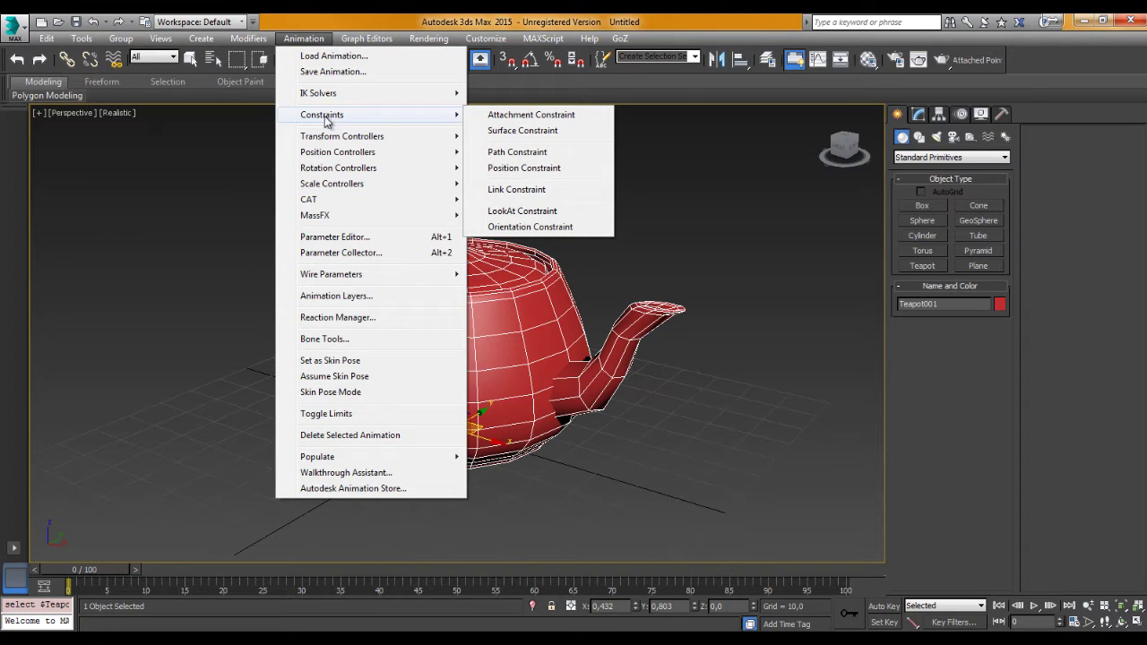
{"action": "mouse_move", "coordinate": [359, 115]}
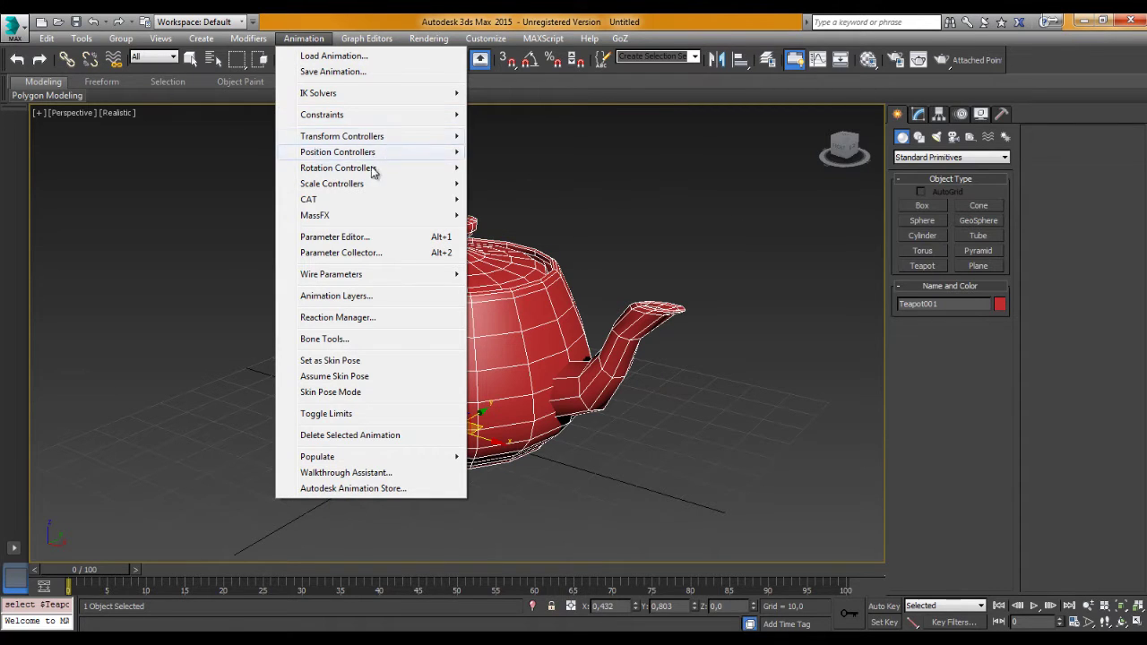
{"action": "mouse_move", "coordinate": [338, 153]}
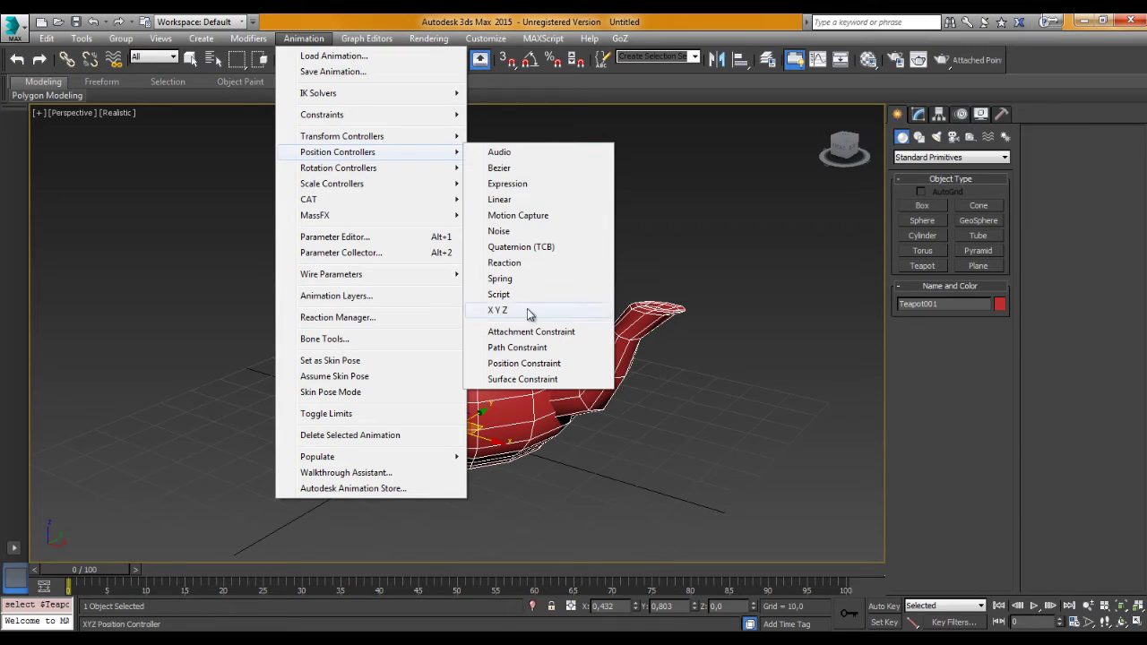
{"action": "left_click", "coordinate": [686, 231]}
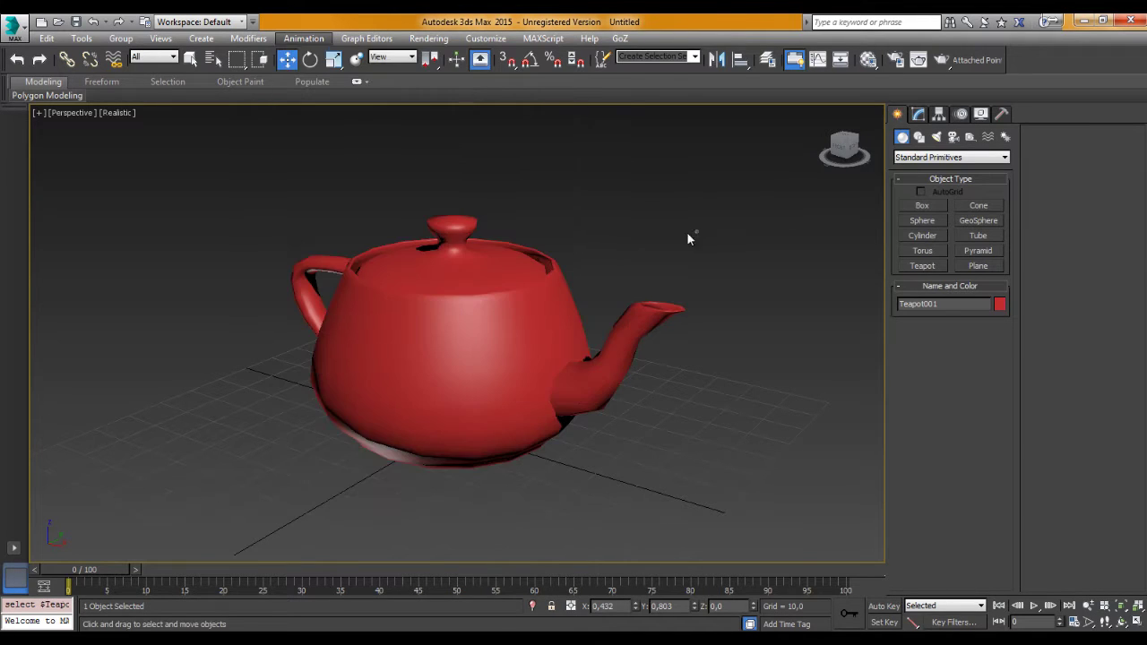
{"action": "left_click", "coordinate": [489, 281]}
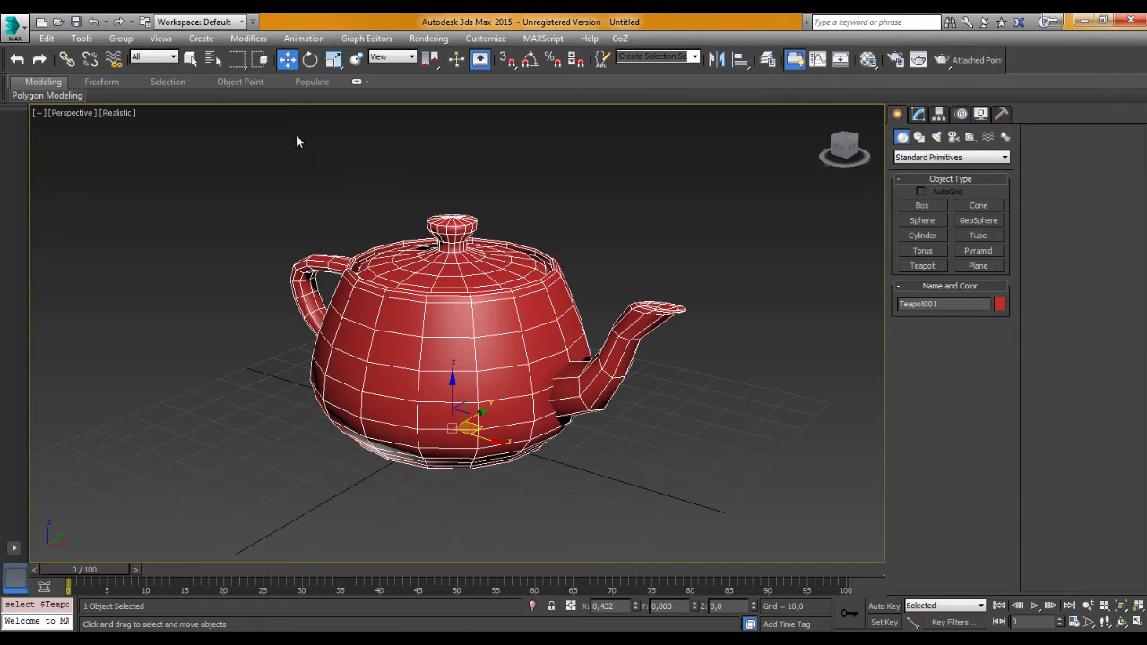
{"action": "left_click", "coordinate": [303, 39]}
{"action": "mouse_move", "coordinate": [342, 137]}
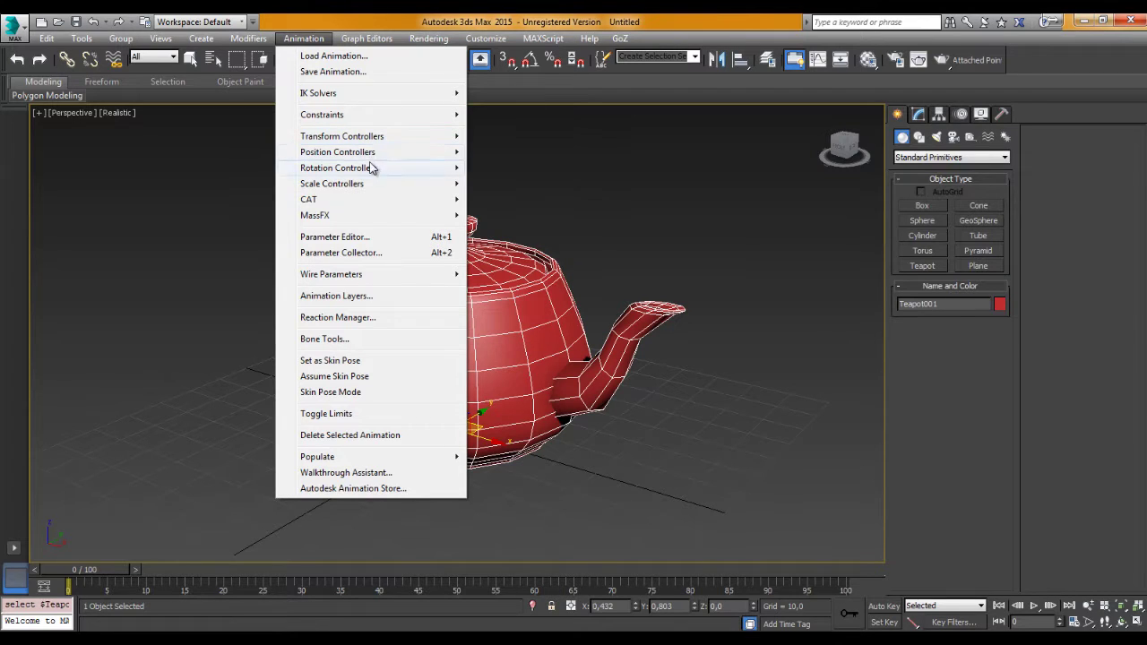
{"action": "left_click", "coordinate": [538, 155]}
{"action": "left_click", "coordinate": [464, 240]}
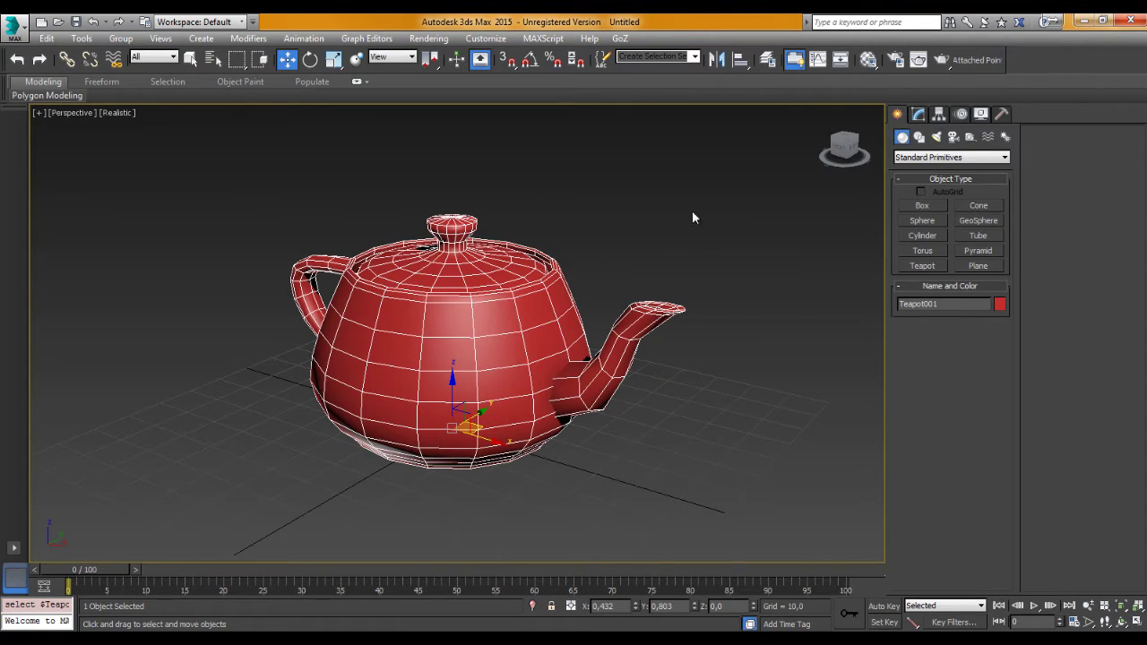
Orbit and pan around the teapot, cycling through the move, rotate and scale tools
{"action": "mouse_move", "coordinate": [462, 330]}
{"action": "middle_mouse_down", "text": "alt"}
{"action": "mouse_move", "coordinate": [484, 330]}
{"action": "mouse_move", "coordinate": [498, 364]}
{"action": "mouse_move", "coordinate": [491, 327]}
{"action": "mouse_move", "coordinate": [481, 333]}
{"action": "middle_mouse_up", "text": "alt"}
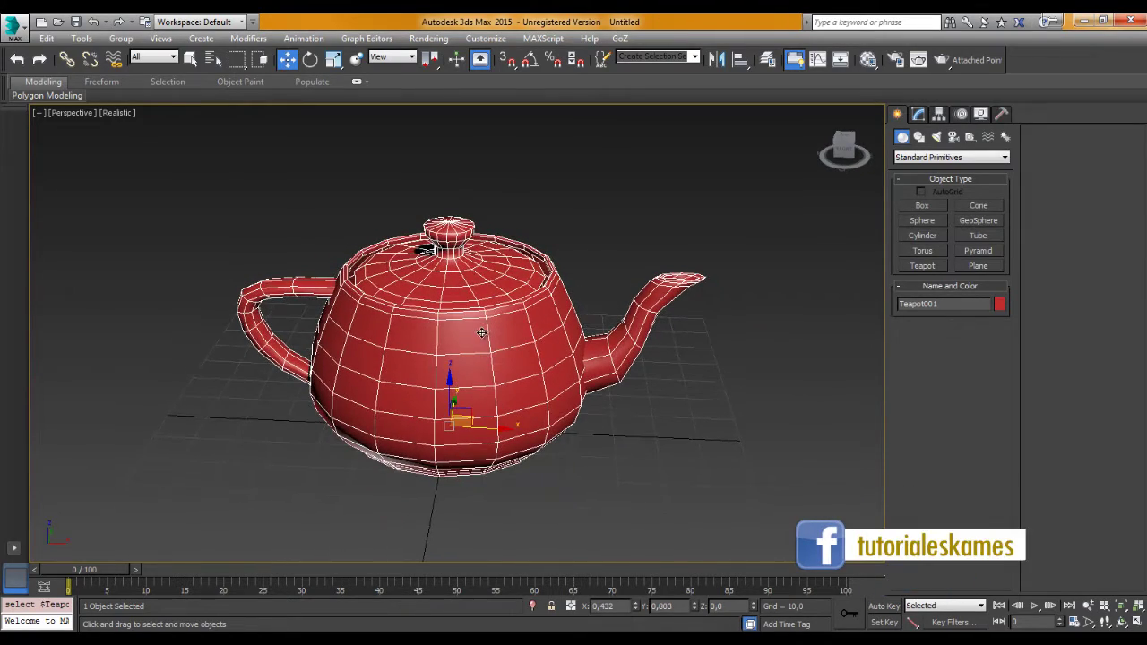
{"action": "middle_click_drag", "start_coordinate": [453, 394], "coordinate": [471, 354], "text": "alt"}
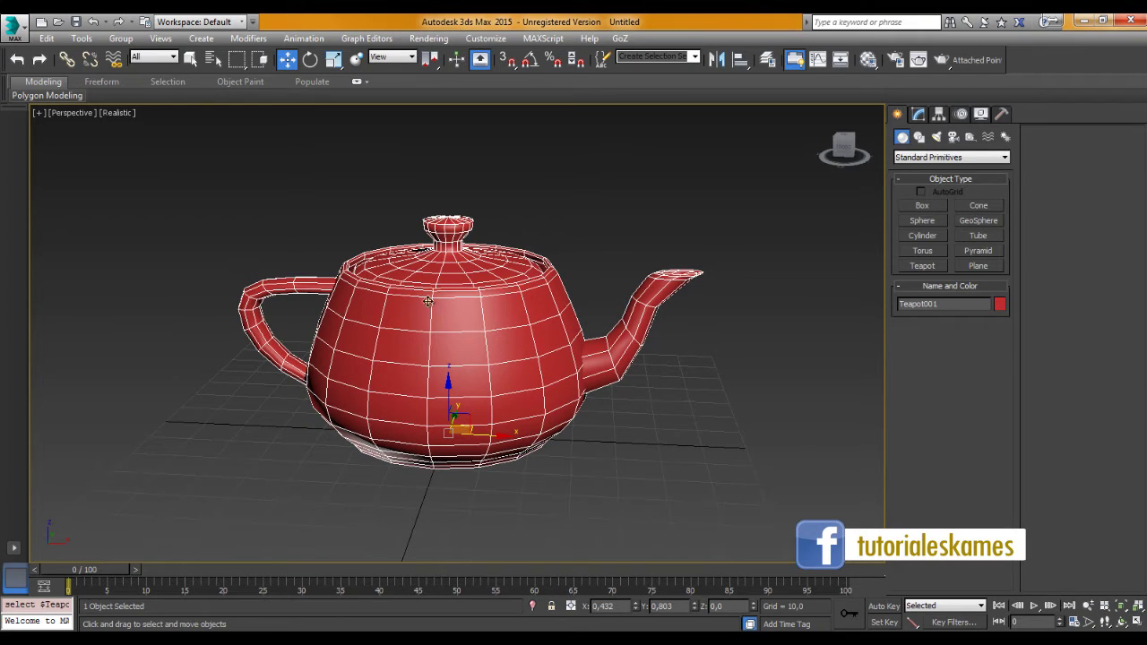
{"action": "left_click", "coordinate": [310, 59]}
{"action": "left_click", "coordinate": [333, 59]}
{"action": "left_click", "coordinate": [287, 59]}
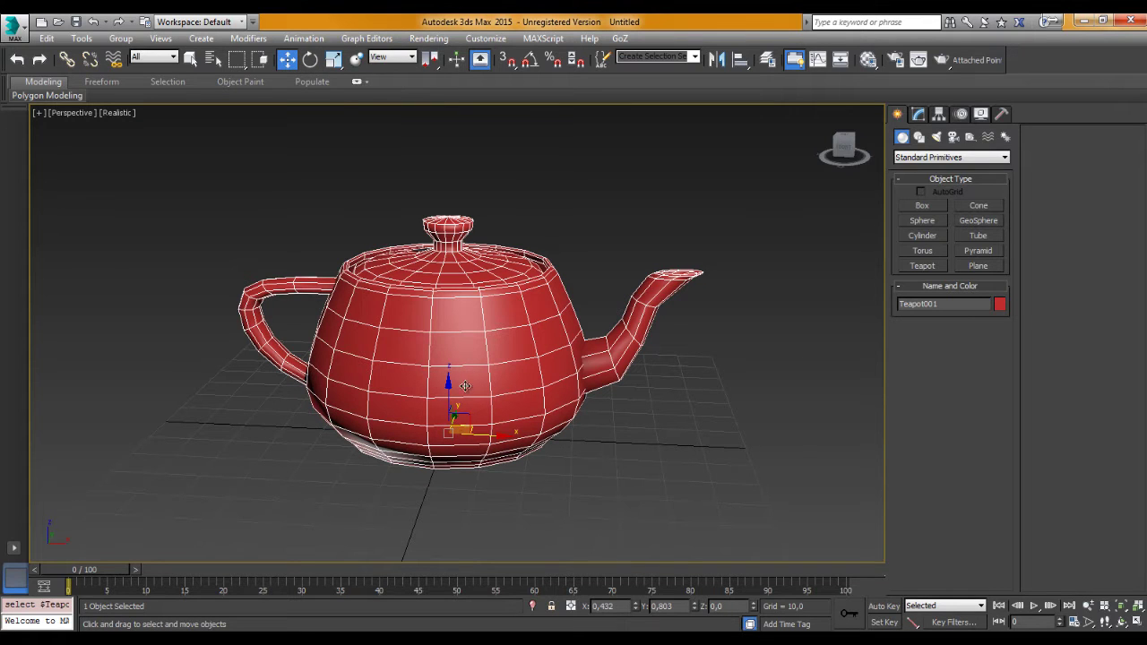
{"action": "mouse_move", "coordinate": [468, 417]}
{"action": "middle_mouse_down", "text": "alt"}
{"action": "mouse_move", "coordinate": [489, 358]}
{"action": "mouse_move", "coordinate": [475, 421]}
{"action": "middle_mouse_up", "text": "alt"}
{"action": "key", "text": "shift+z"}
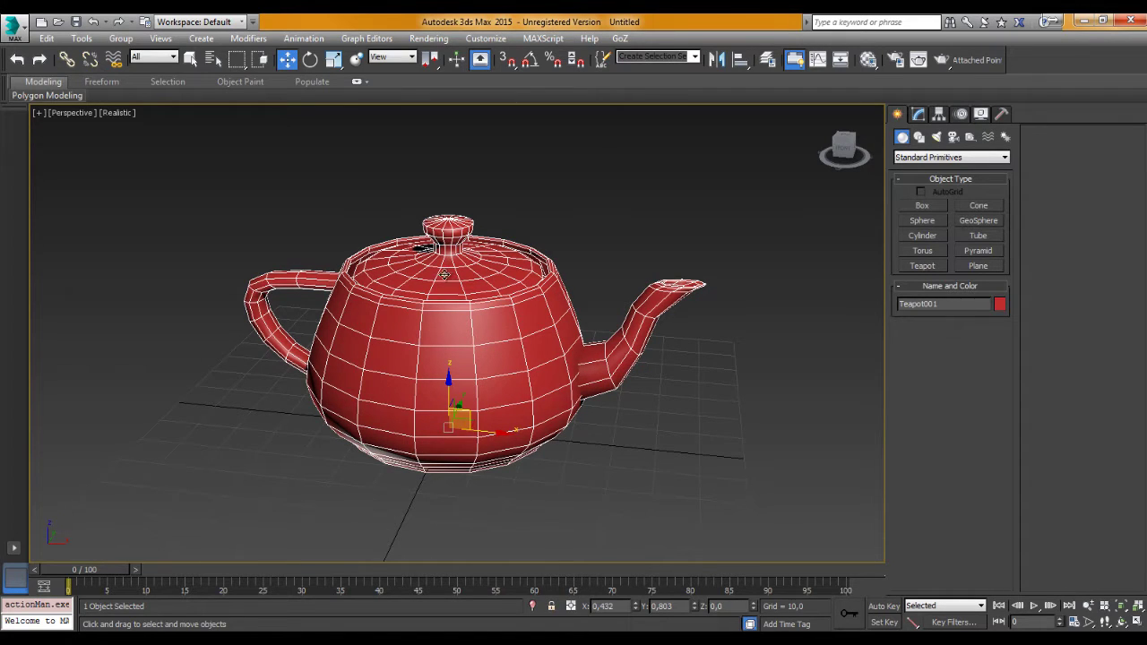
{"action": "middle_click_drag", "start_coordinate": [486, 377], "coordinate": [475, 417], "text": "alt"}
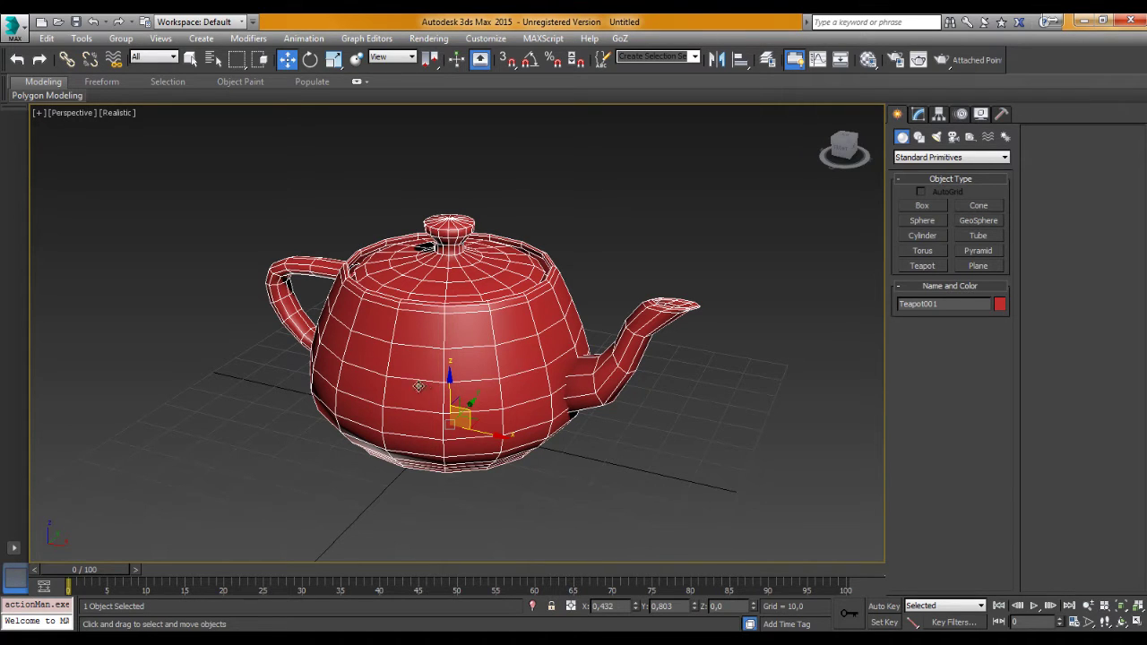
{"action": "middle_click_drag", "start_coordinate": [436, 368], "coordinate": [447, 373]}
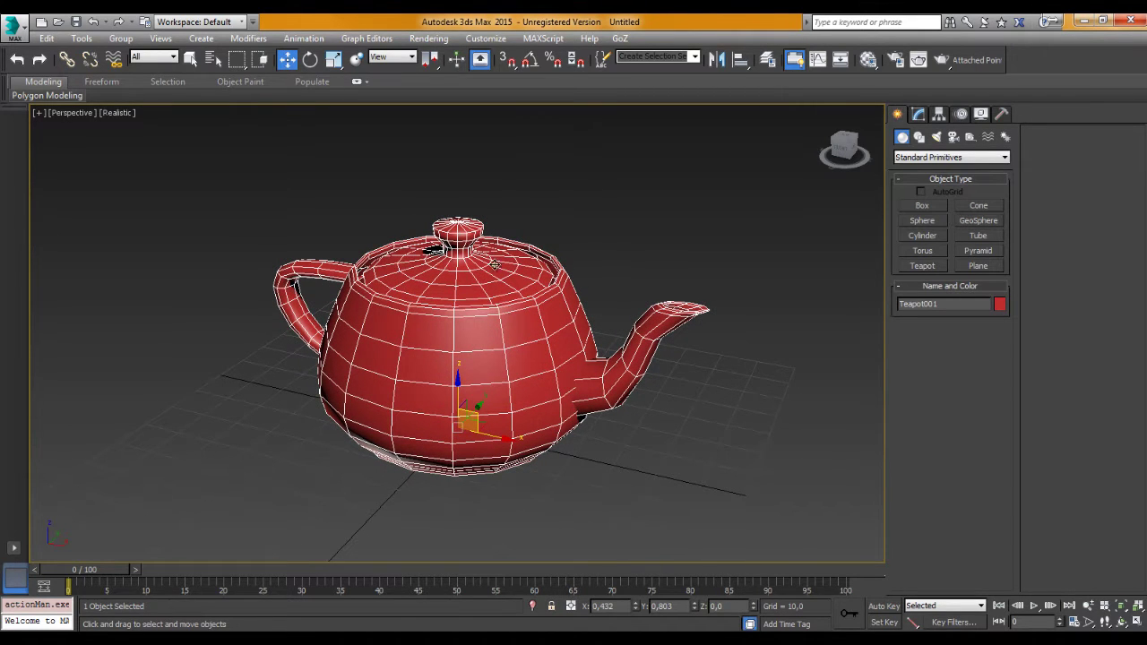
{"action": "middle_click_drag", "start_coordinate": [449, 340], "coordinate": [502, 322], "text": "alt"}
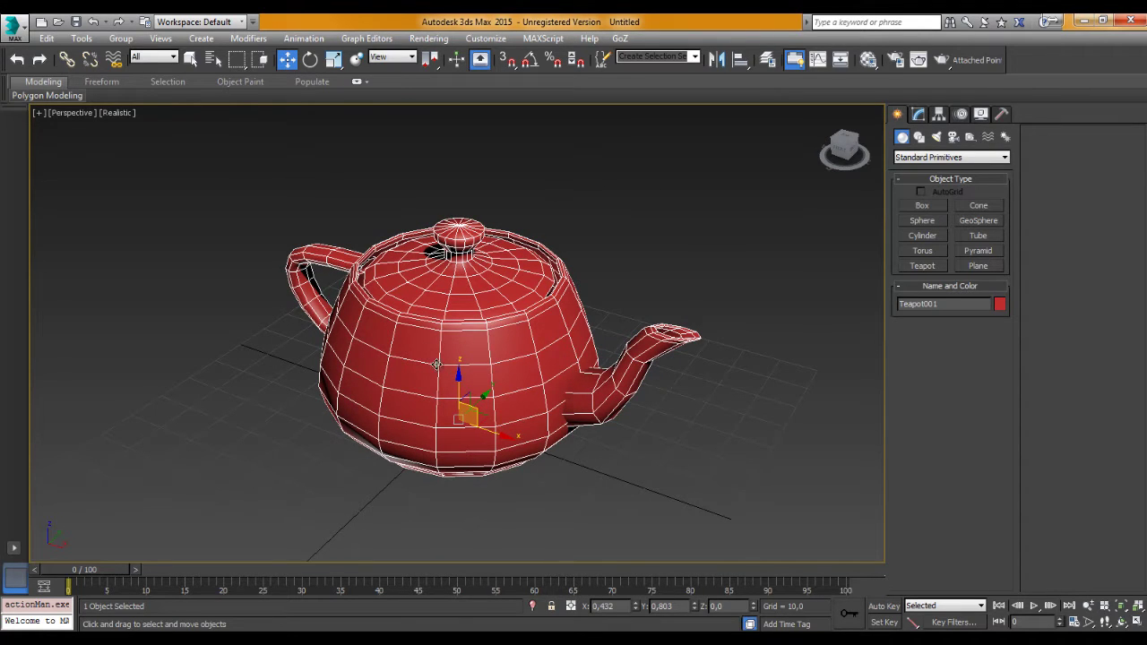
Show the teapot's Motion panel controller tree with its Position, Euler XYZ Rotation and Bezier Scale tracks
{"action": "left_click", "coordinate": [961, 115]}
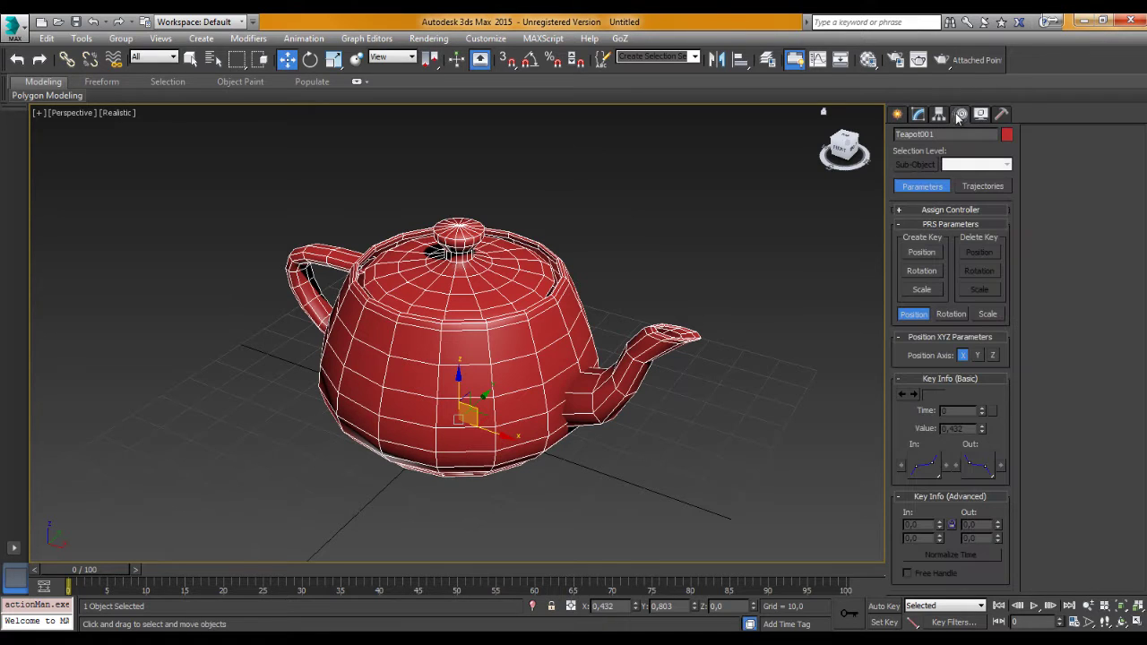
{"action": "left_click", "coordinate": [943, 211]}
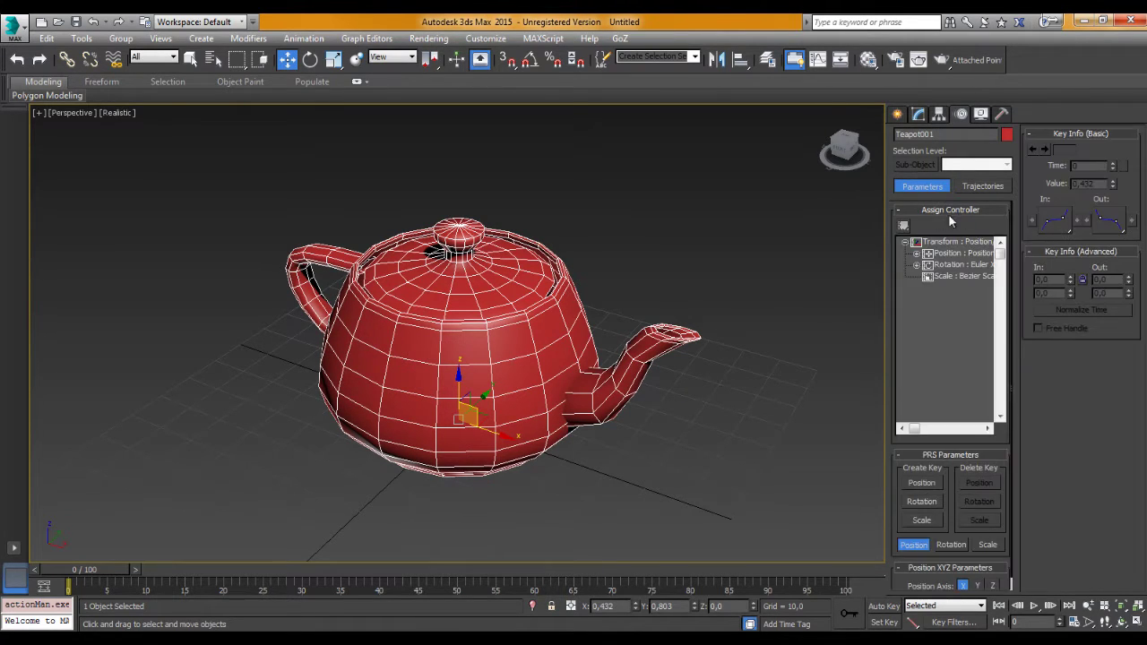
{"action": "left_click", "coordinate": [940, 244]}
{"action": "mouse_move", "coordinate": [914, 429]}
{"action": "left_mouse_down"}
{"action": "mouse_move", "coordinate": [966, 439]}
{"action": "mouse_move", "coordinate": [905, 432]}
{"action": "left_mouse_up"}
{"action": "left_click", "coordinate": [943, 258]}
{"action": "left_click", "coordinate": [944, 265]}
{"action": "left_click", "coordinate": [940, 279]}
{"action": "left_click", "coordinate": [942, 255]}
{"action": "left_click", "coordinate": [943, 263]}
{"action": "left_click", "coordinate": [942, 256]}
Expand the Position and Euler XYZ Rotation tracks into their X, Y and Z sub-tracks
{"action": "left_click", "coordinate": [916, 254]}
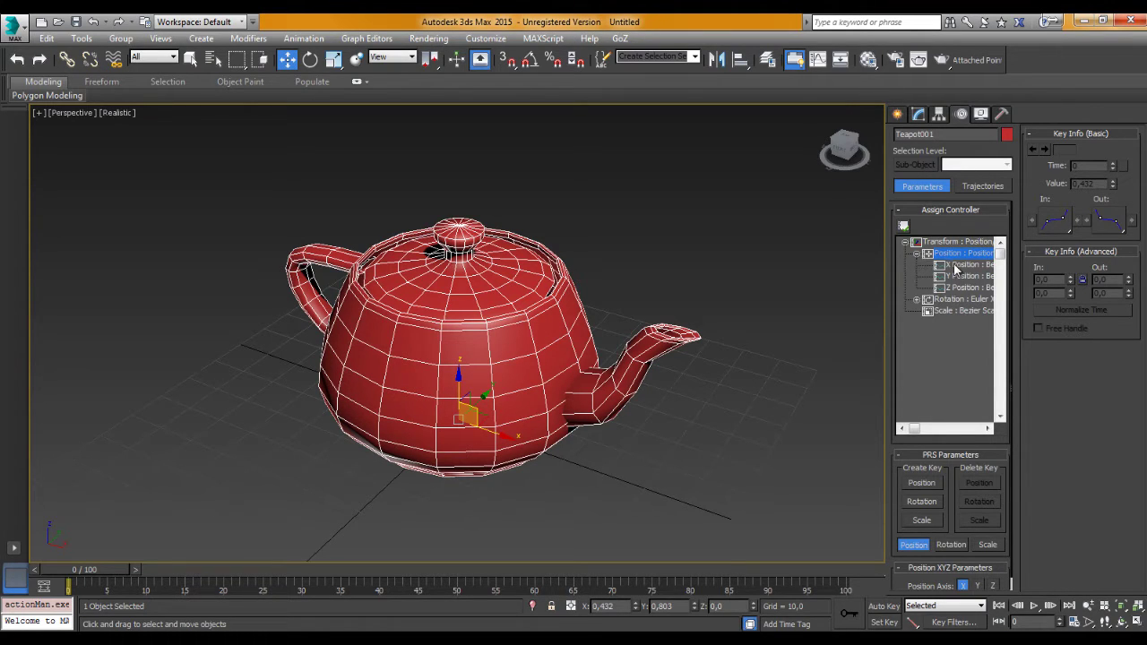
{"action": "left_click", "coordinate": [955, 265]}
{"action": "left_click", "coordinate": [956, 276]}
{"action": "left_click", "coordinate": [957, 288]}
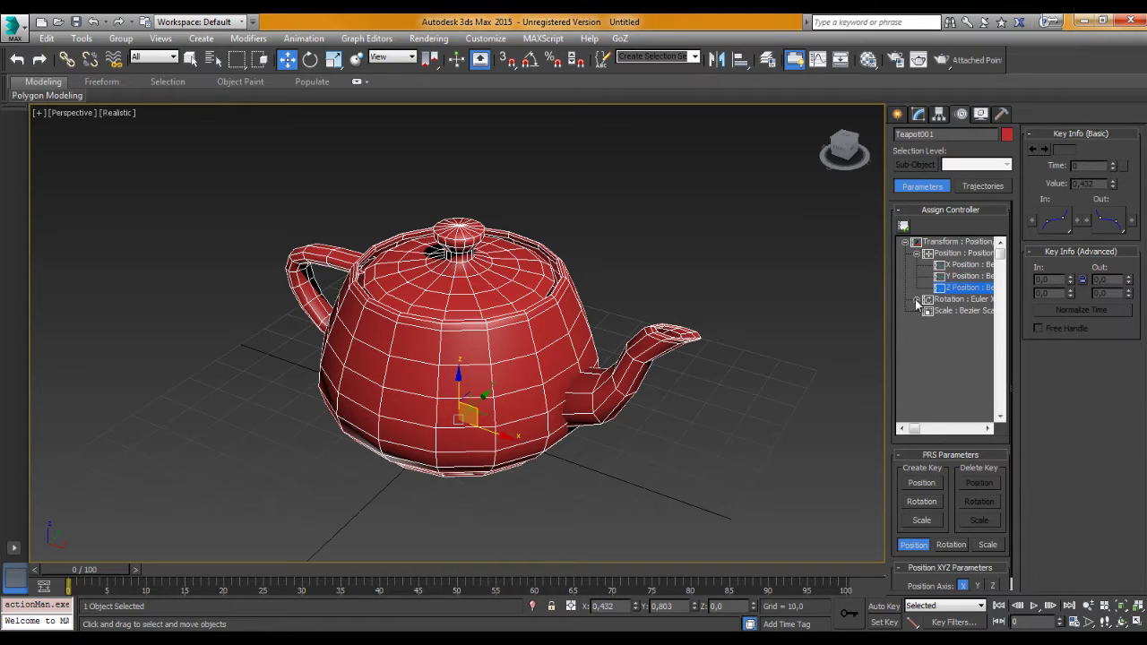
{"action": "left_click", "coordinate": [916, 299]}
{"action": "left_click", "coordinate": [948, 299]}
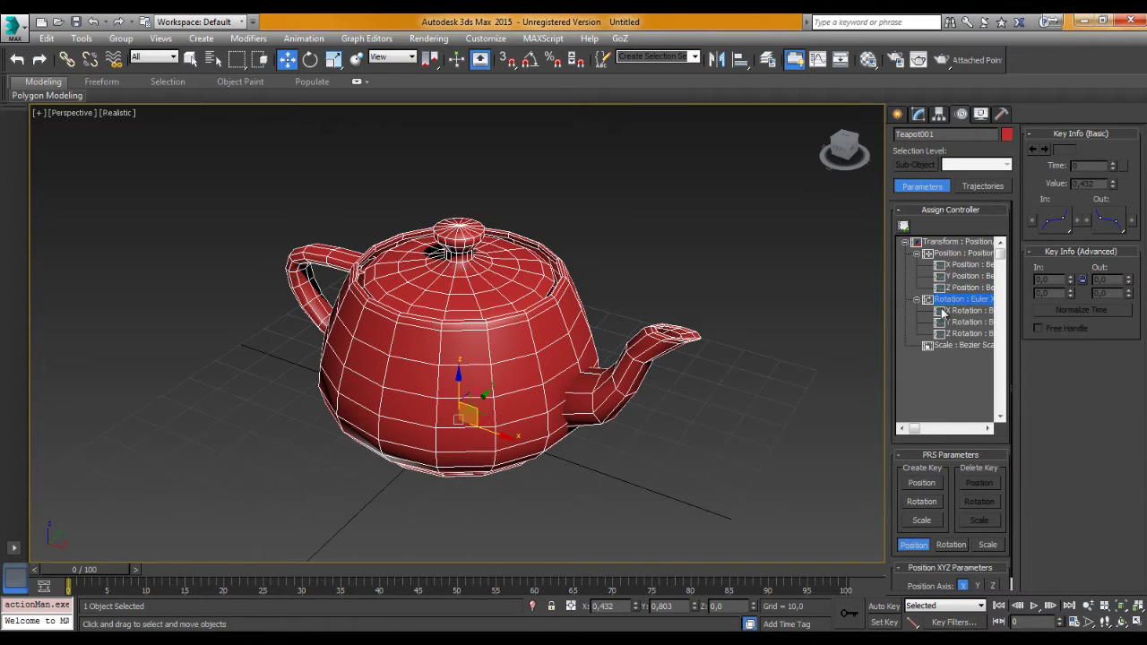
{"action": "left_click", "coordinate": [957, 310]}
{"action": "left_click", "coordinate": [956, 322]}
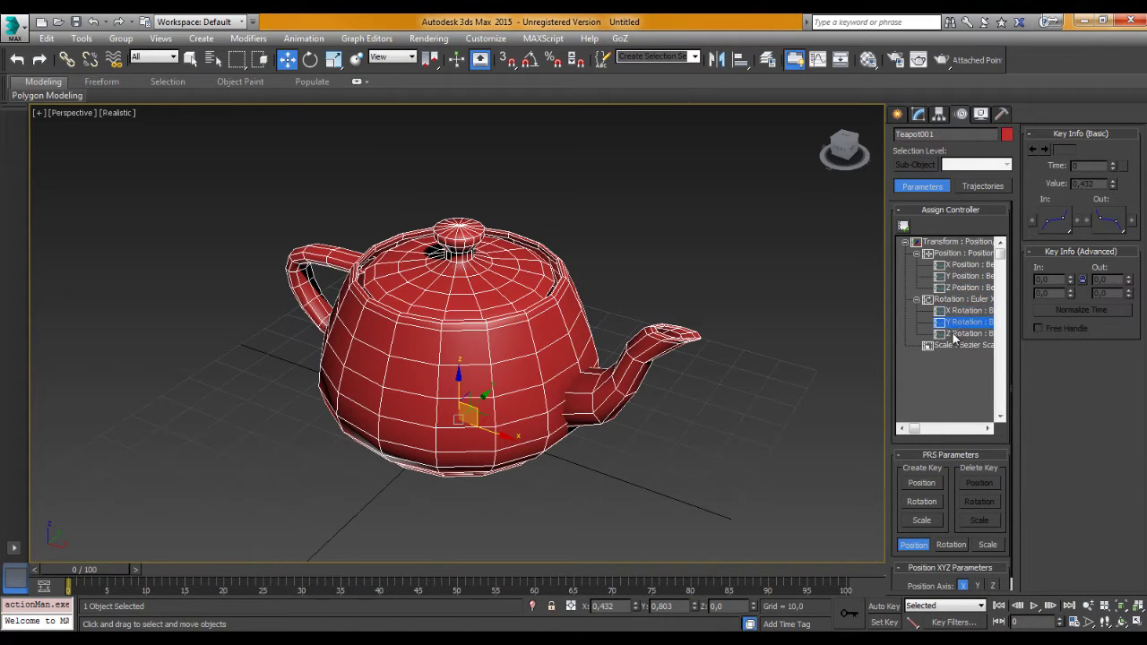
{"action": "left_click", "coordinate": [957, 333]}
{"action": "left_click", "coordinate": [936, 346]}
Review the X, Y and Z Rotation tracks and the Bezier Scale track
{"action": "mouse_move", "coordinate": [914, 430]}
{"action": "left_mouse_down"}
{"action": "mouse_move", "coordinate": [935, 429]}
{"action": "mouse_move", "coordinate": [923, 428]}
{"action": "left_mouse_up"}
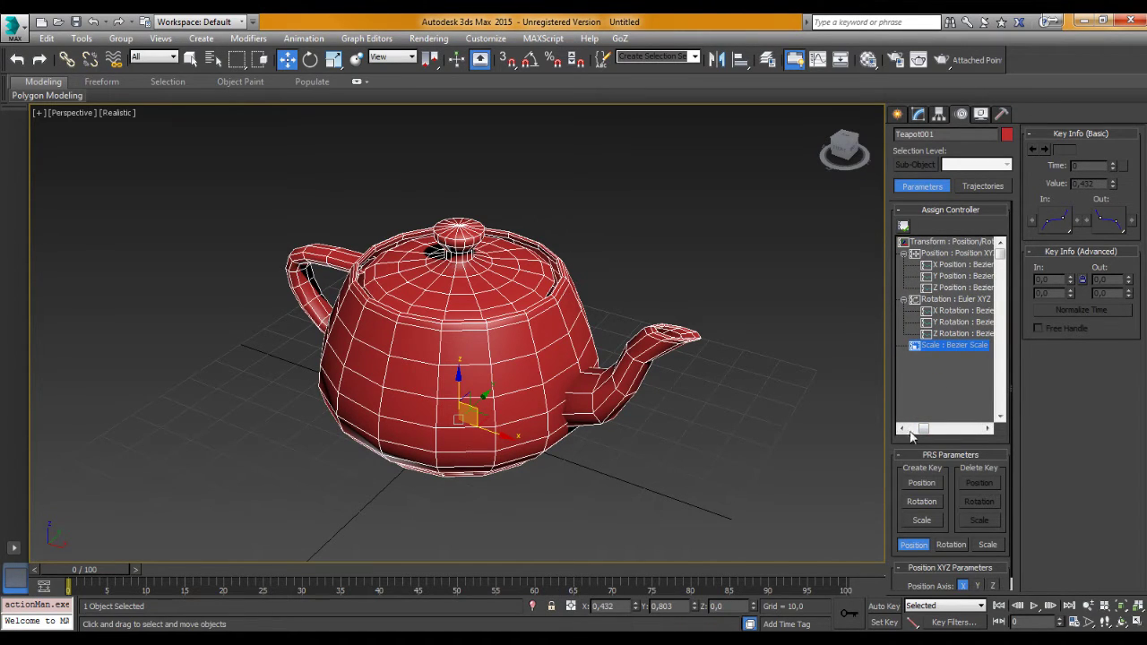
{"action": "left_click_drag", "start_coordinate": [925, 429], "coordinate": [894, 436]}
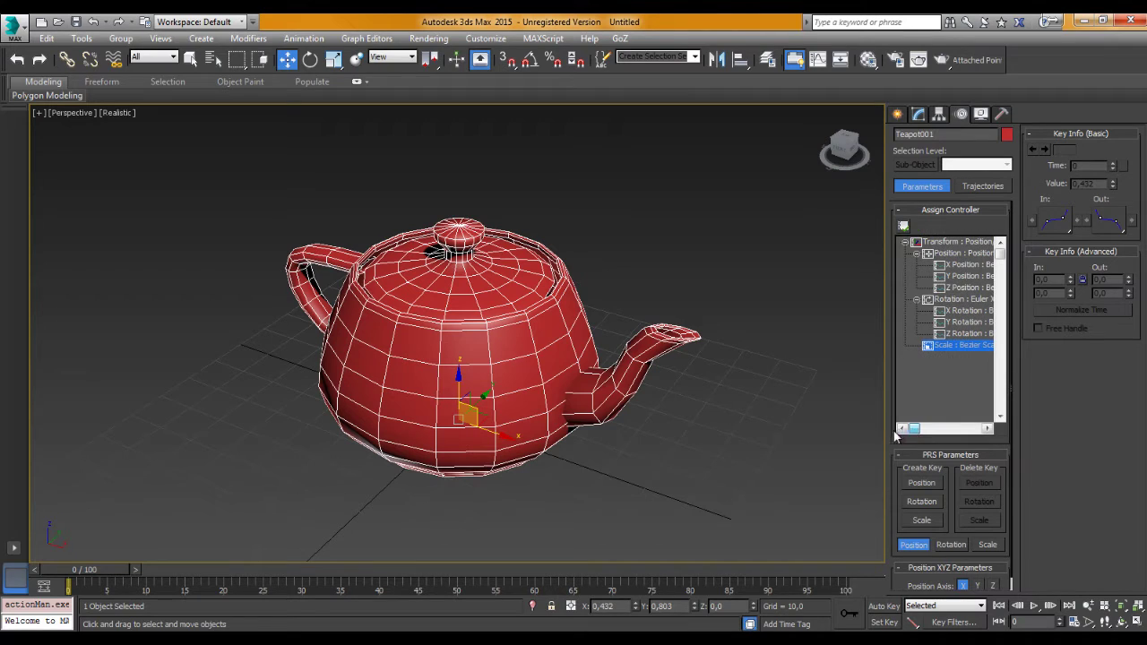
{"action": "left_click", "coordinate": [958, 309]}
{"action": "left_click", "coordinate": [948, 333]}
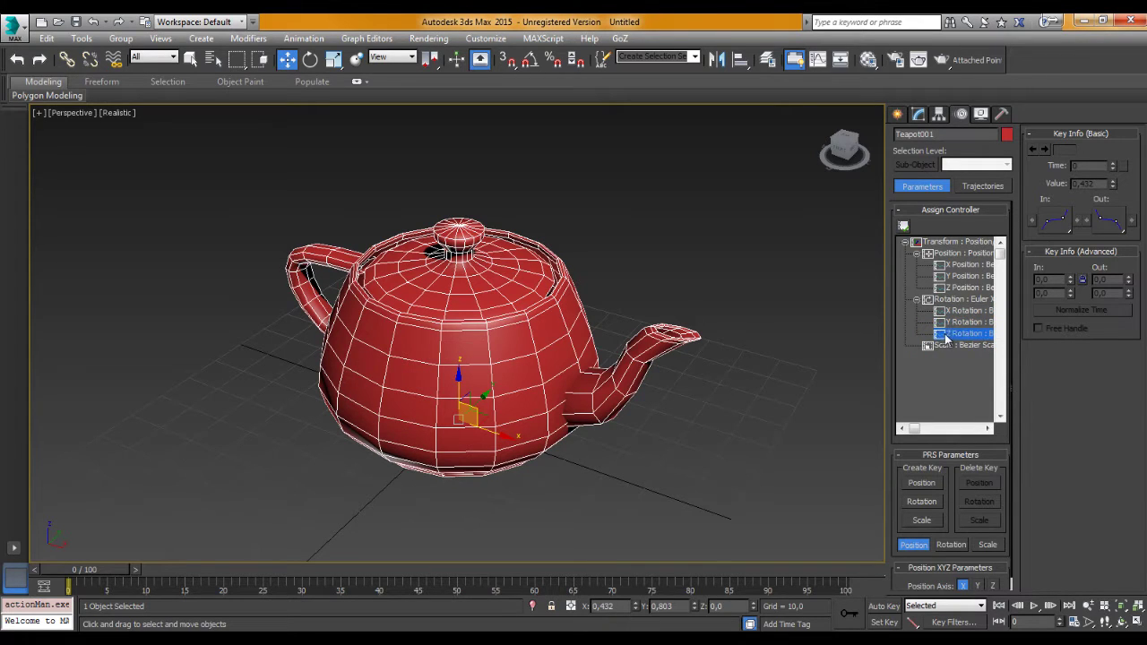
{"action": "left_click", "coordinate": [957, 313]}
{"action": "left_click", "coordinate": [952, 322]}
{"action": "left_click", "coordinate": [951, 334]}
{"action": "left_click", "coordinate": [934, 346]}
Replace the teapot's scale controller with ScaleXYZ
{"action": "left_click", "coordinate": [903, 227]}
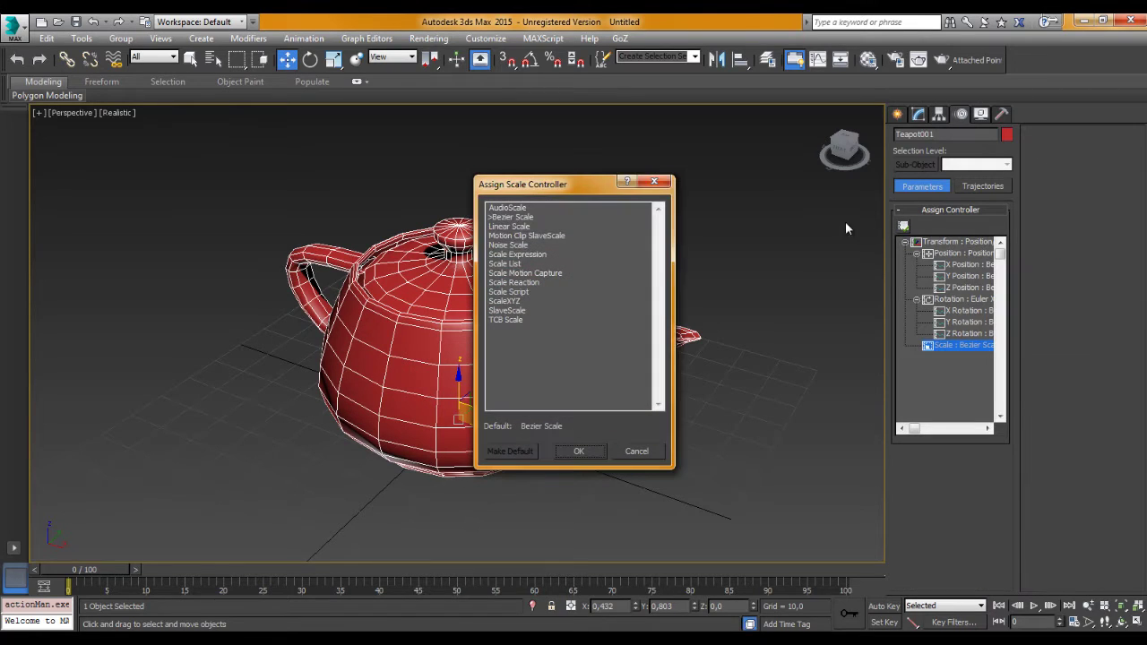
{"action": "left_click_drag", "start_coordinate": [564, 182], "coordinate": [748, 182]}
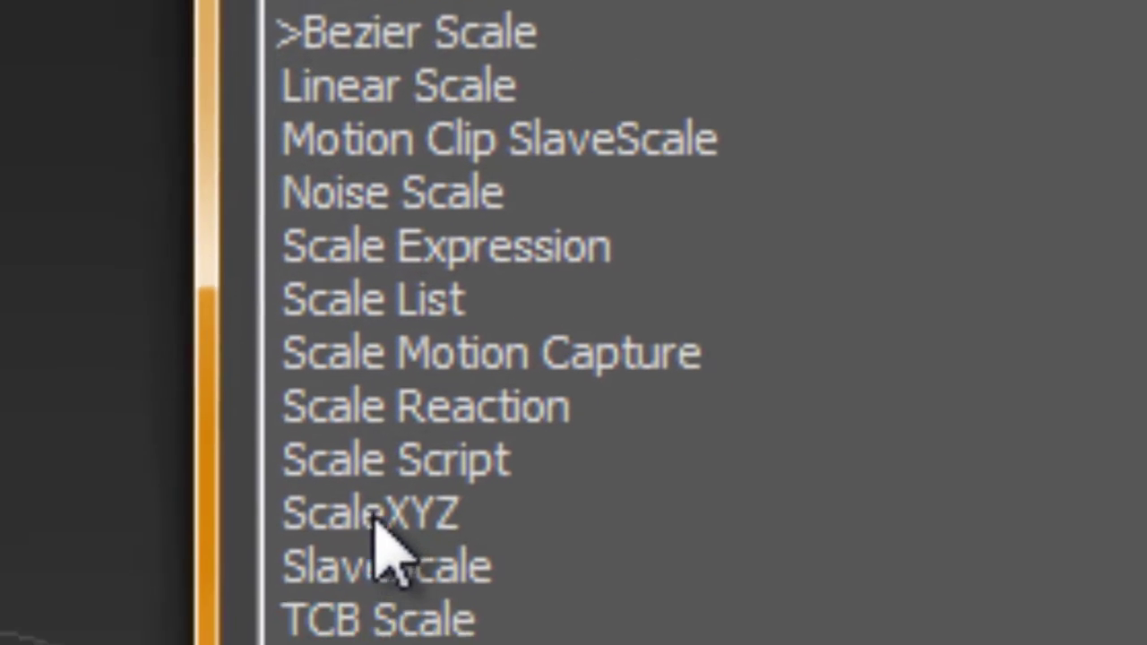
{"action": "left_click", "coordinate": [375, 516]}
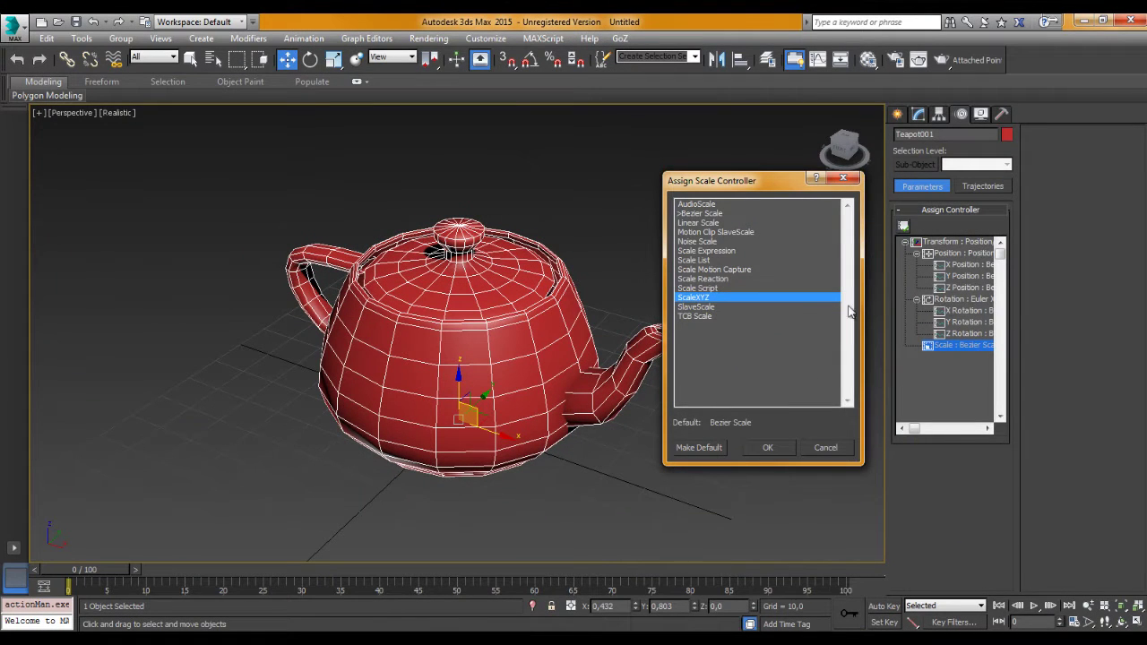
{"action": "left_click", "coordinate": [768, 445]}
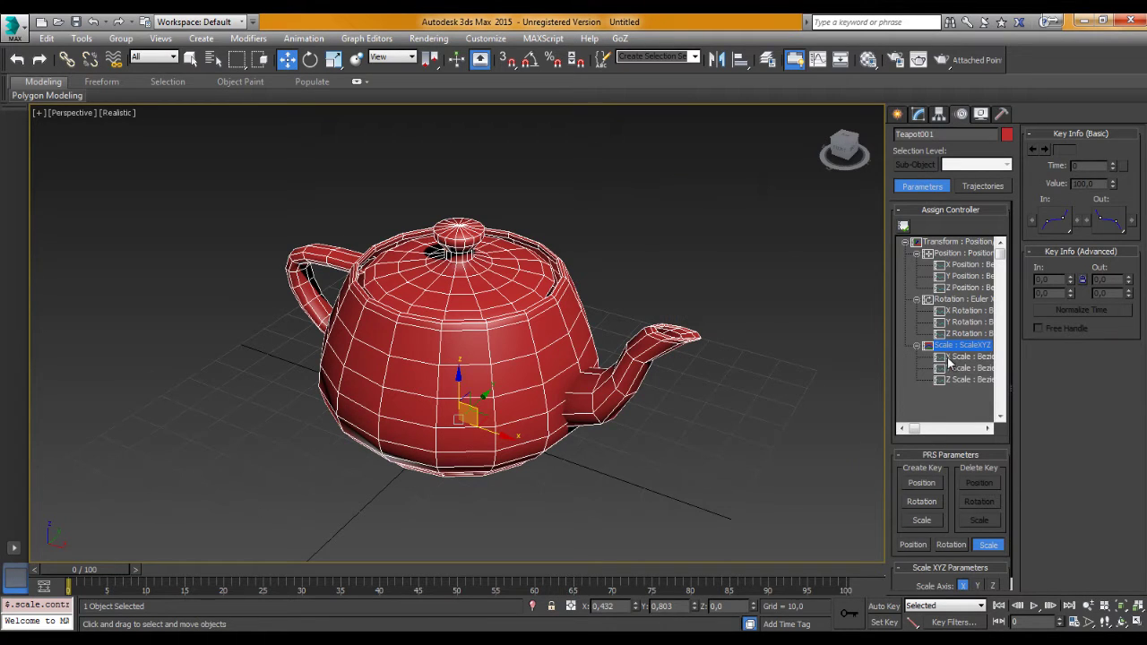
Check the new X, Y and Z Scale tracks, then pick the top-level Transform track
{"action": "left_click", "coordinate": [963, 379]}
{"action": "left_click", "coordinate": [958, 356]}
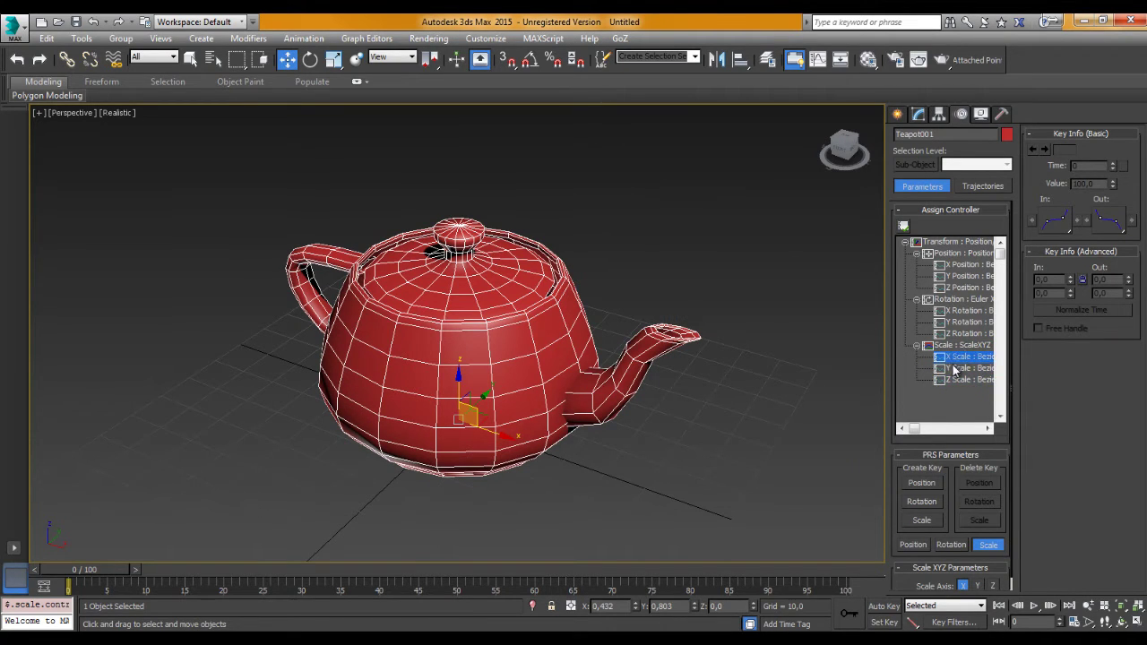
{"action": "left_click", "coordinate": [955, 367]}
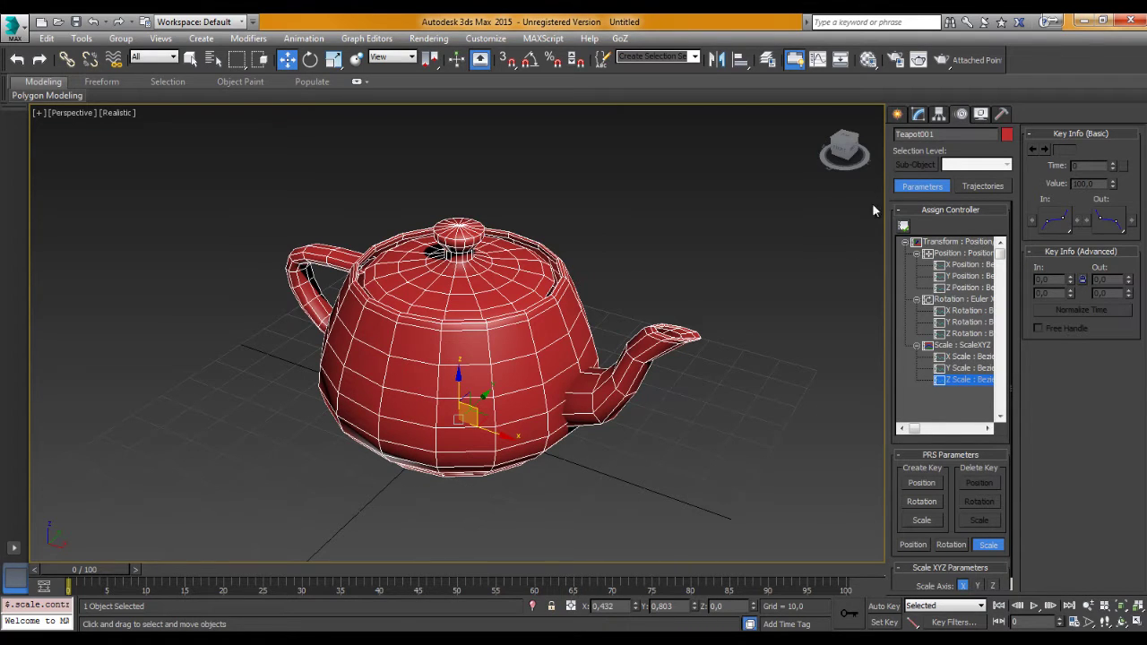
{"action": "left_click", "coordinate": [932, 242]}
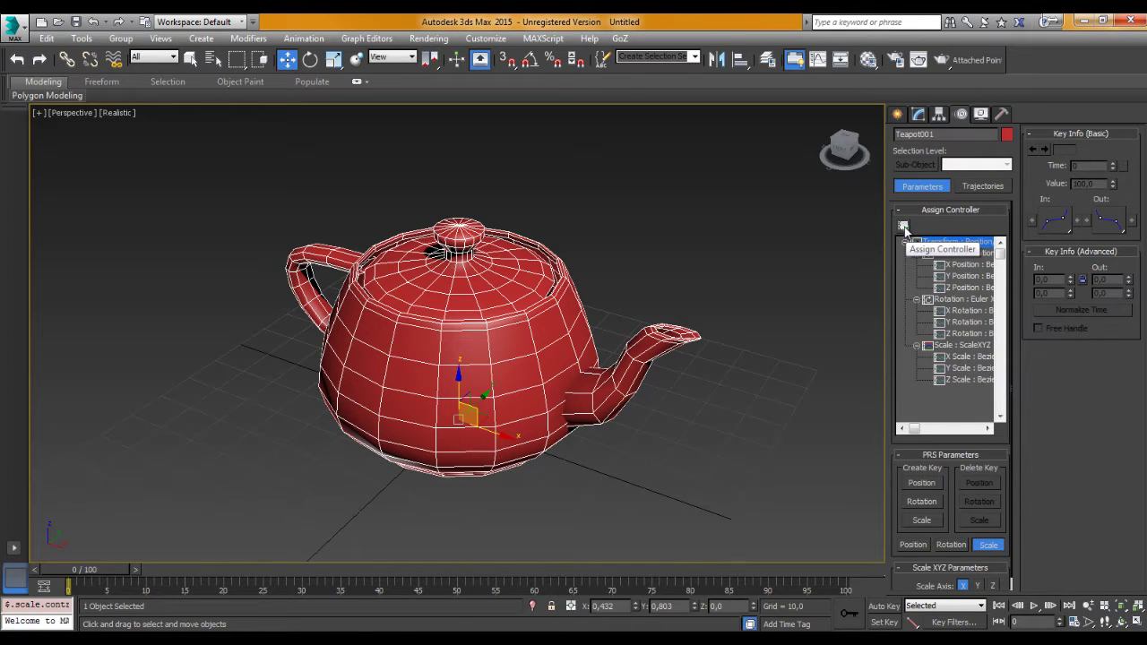
{"action": "left_click", "coordinate": [903, 227]}
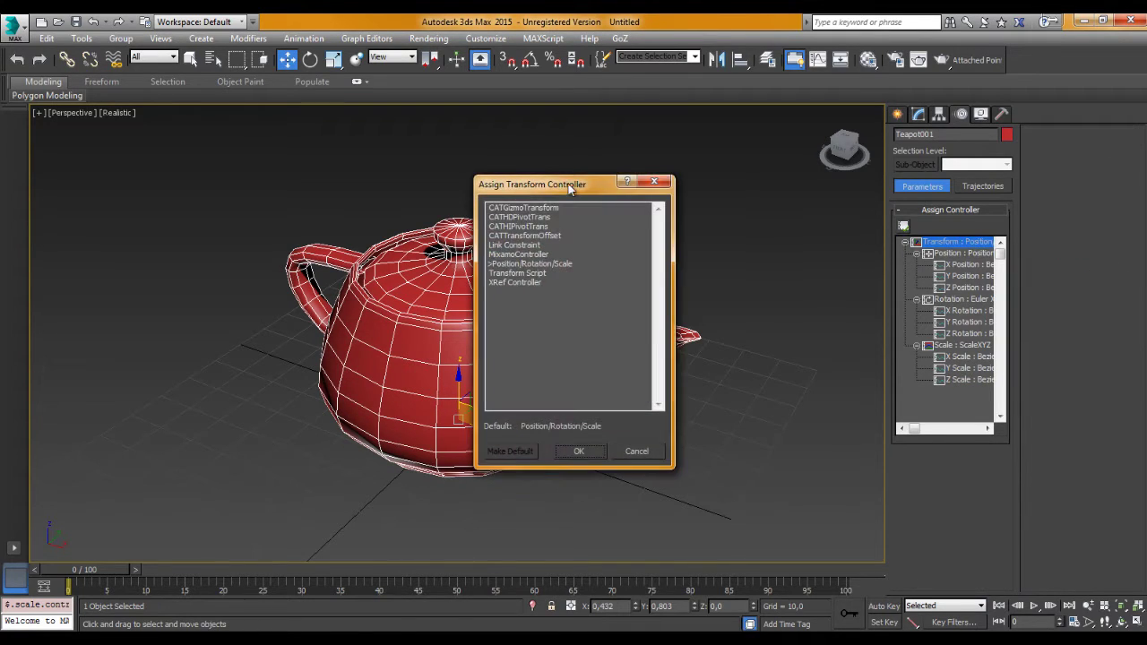
{"action": "left_click_drag", "start_coordinate": [569, 185], "coordinate": [767, 123]}
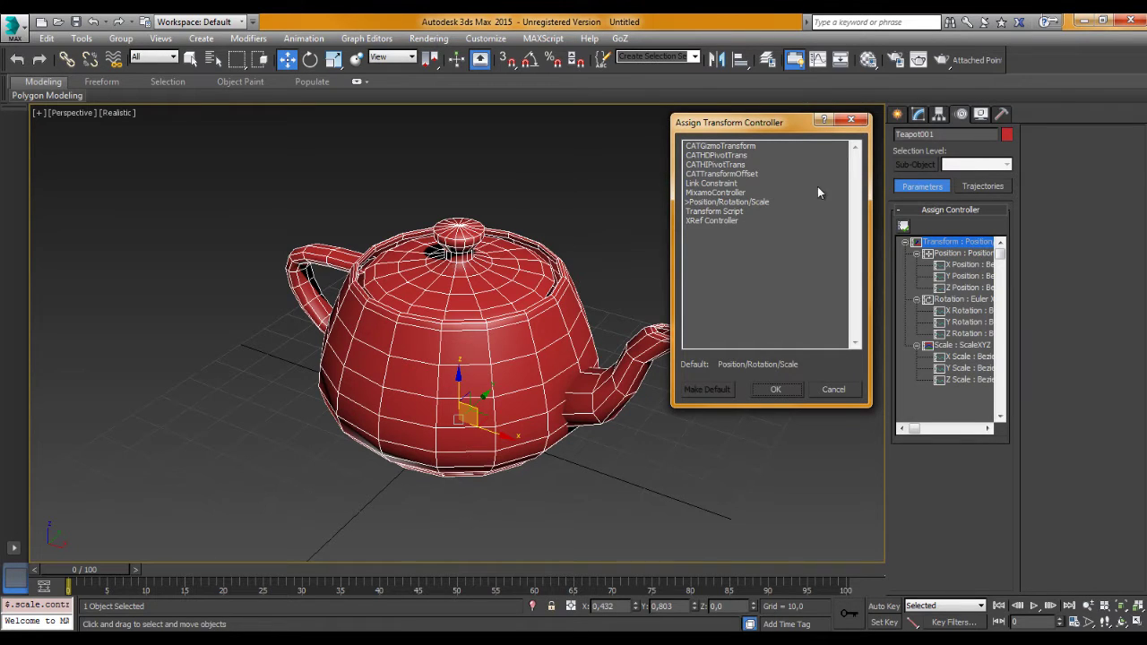
{"action": "left_click", "coordinate": [697, 184]}
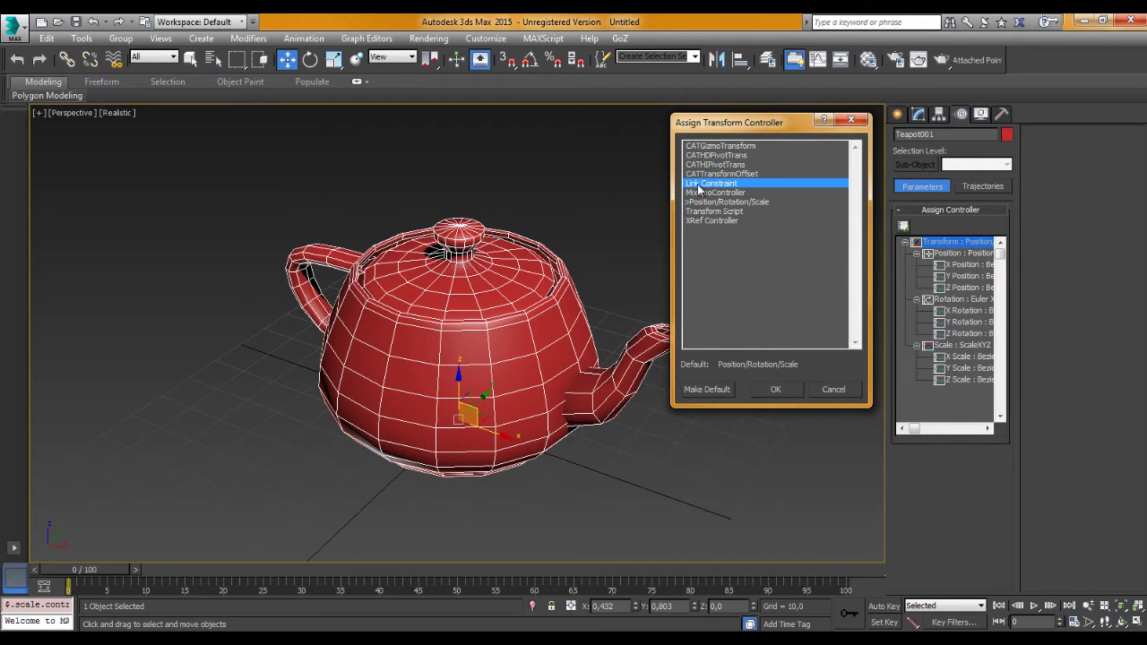
{"action": "left_click", "coordinate": [704, 193]}
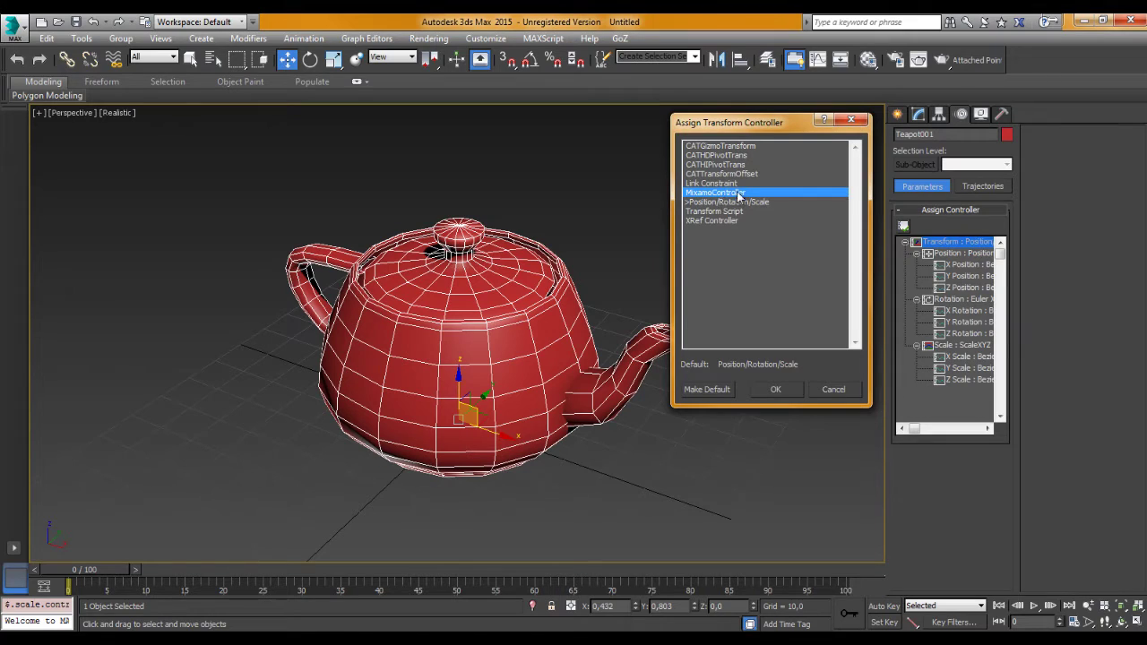
{"action": "left_click", "coordinate": [688, 203]}
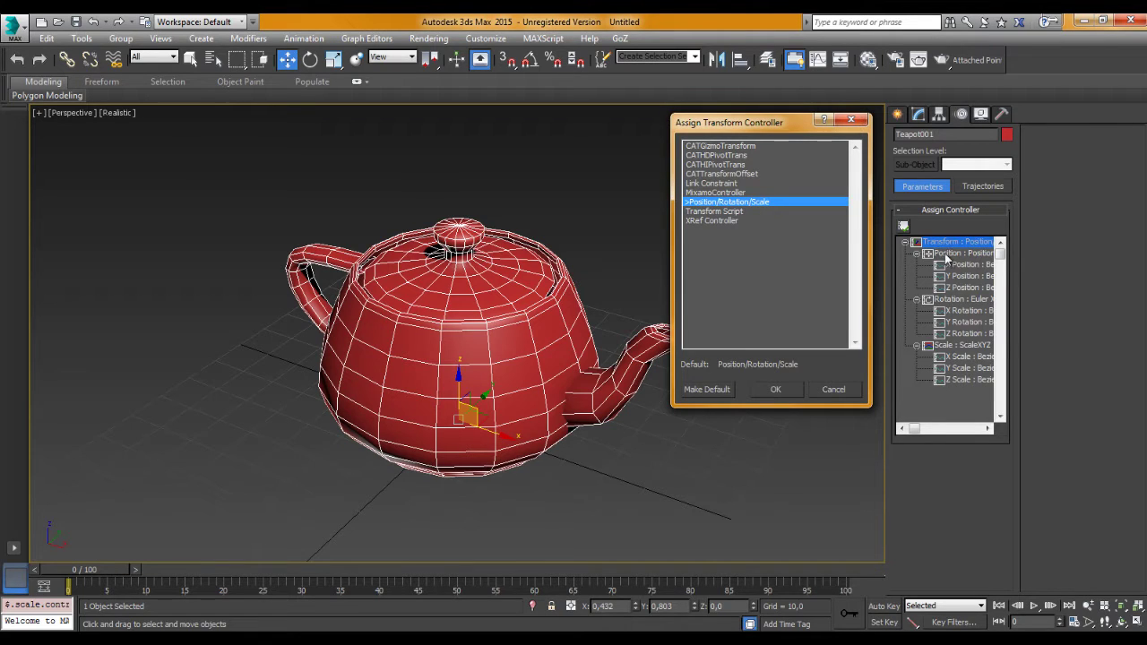
{"action": "left_click", "coordinate": [719, 212]}
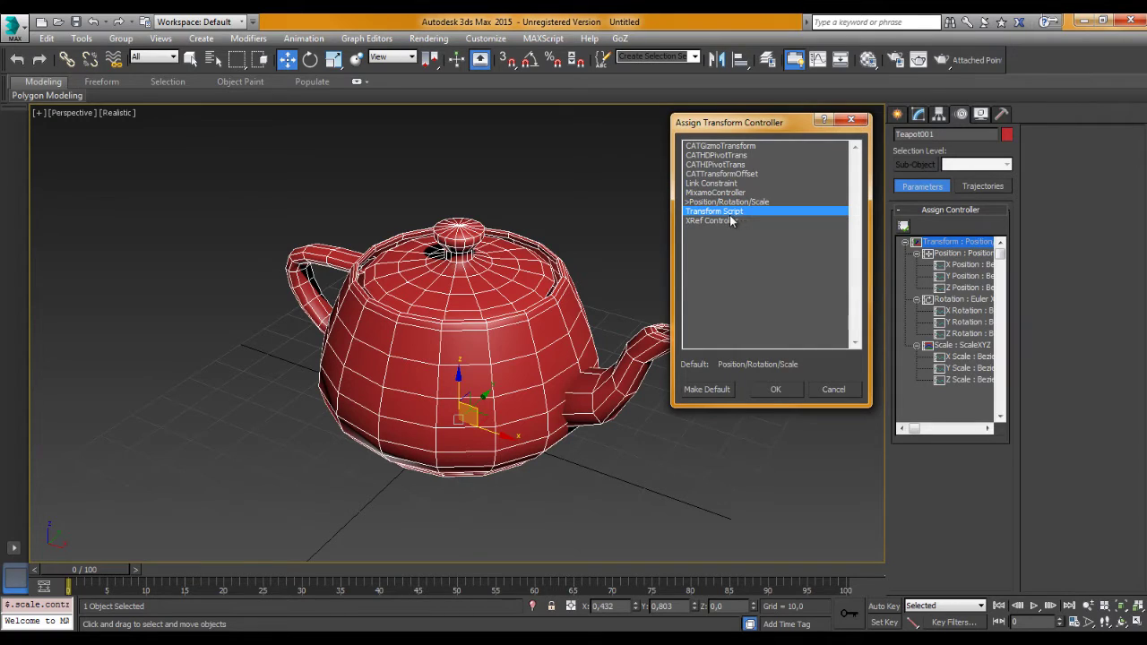
{"action": "left_click", "coordinate": [714, 221]}
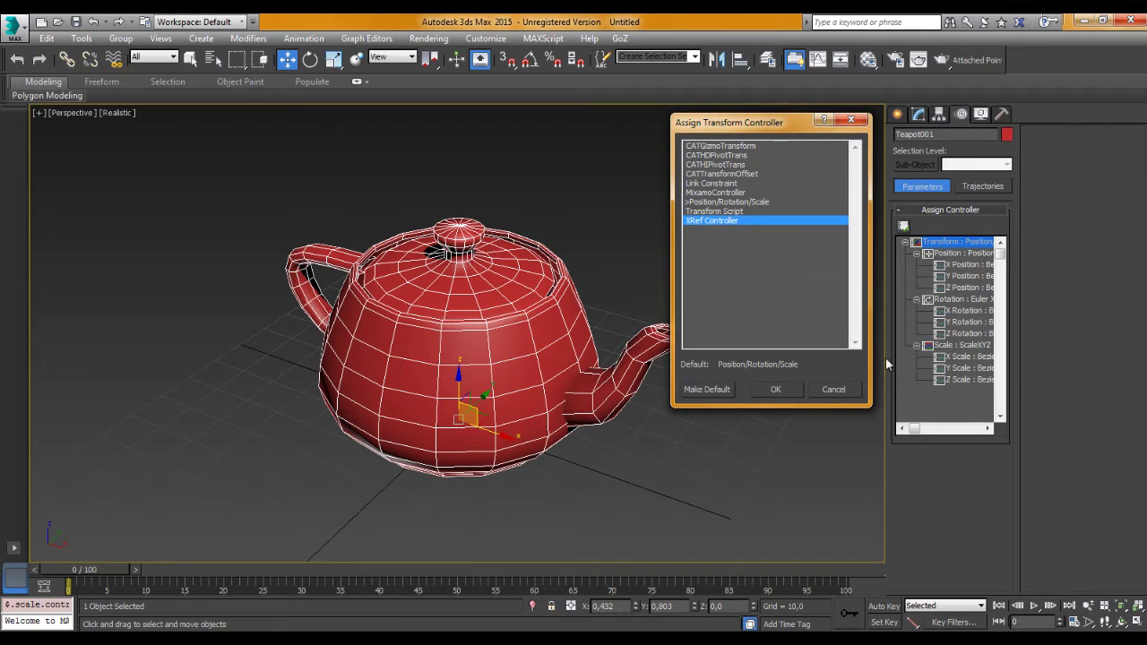
{"action": "left_click", "coordinate": [704, 213]}
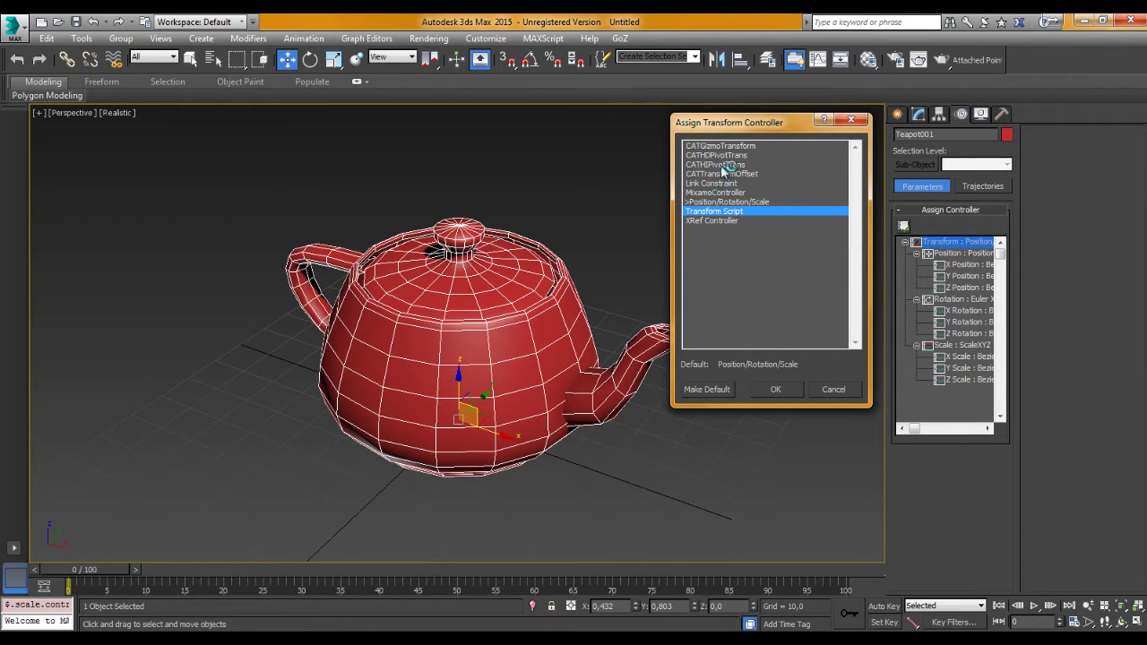
{"action": "left_click", "coordinate": [833, 390]}
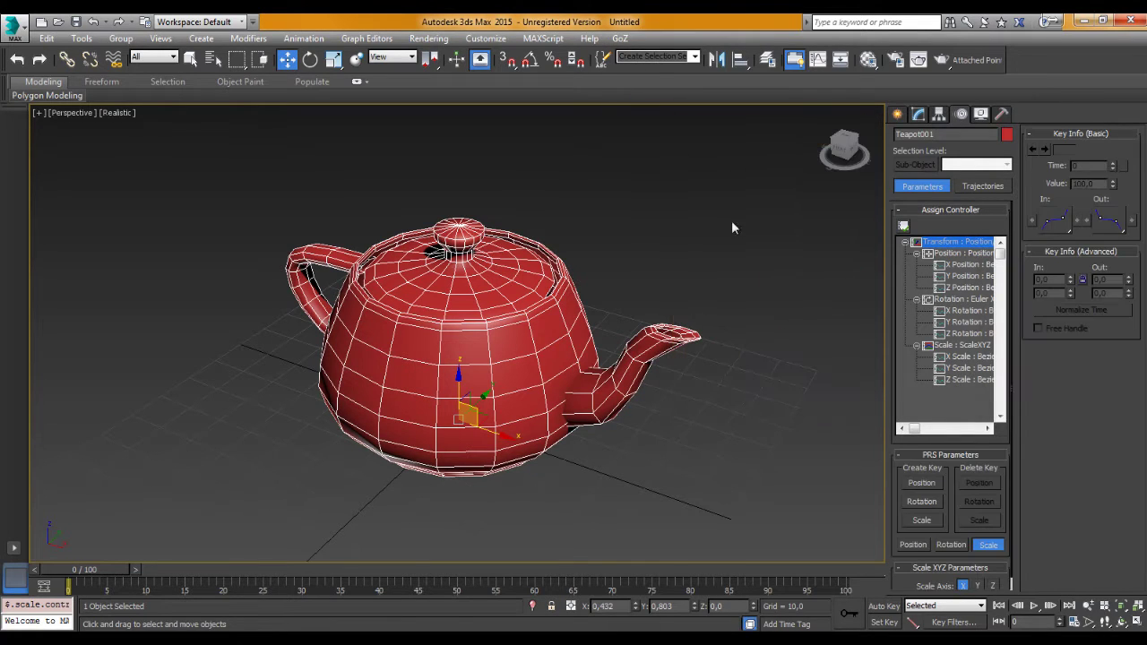
{"action": "left_click", "coordinate": [590, 40]}
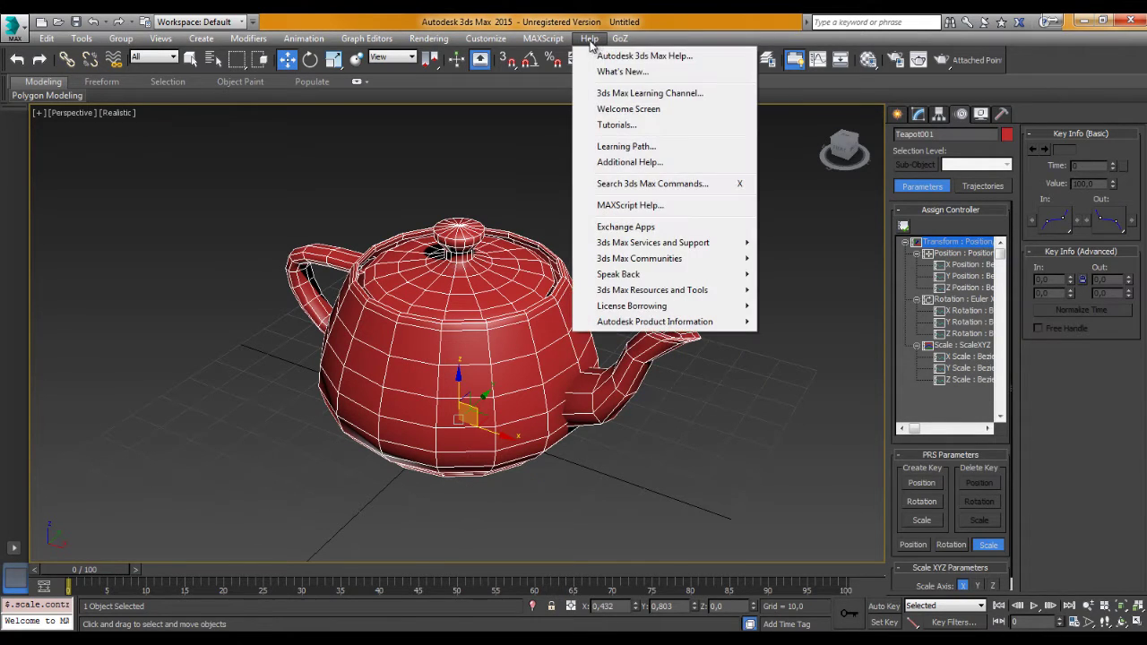
Open the 3ds Max help and limit its search scope to Learn & Explore
{"action": "left_click", "coordinate": [665, 57]}
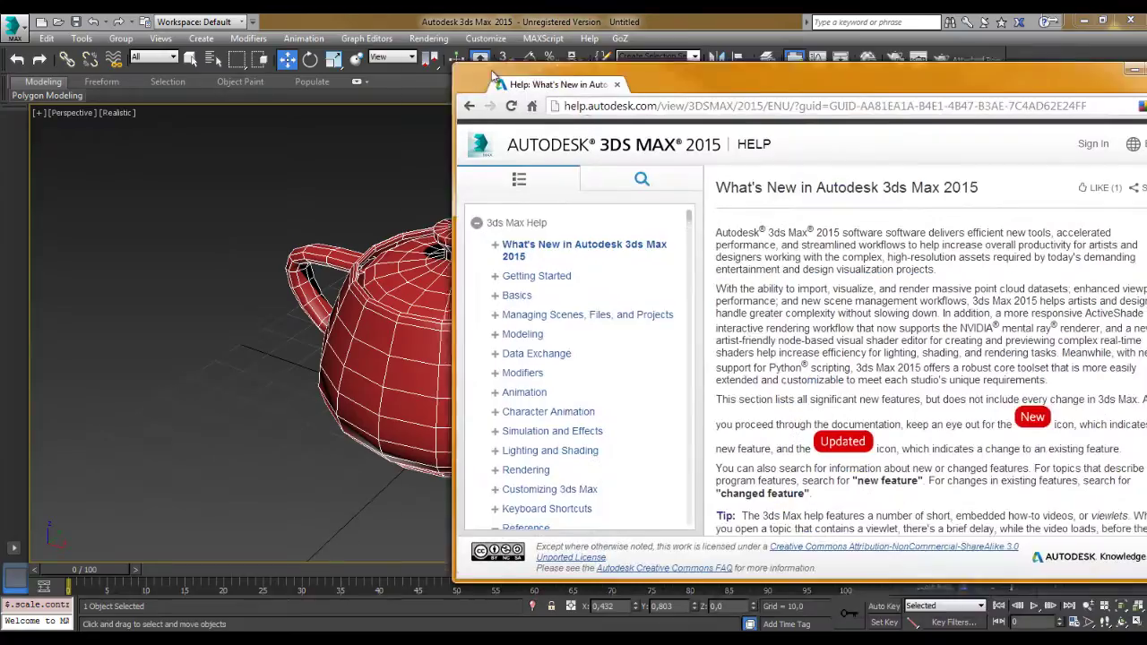
{"action": "double_click", "coordinate": [491, 70]}
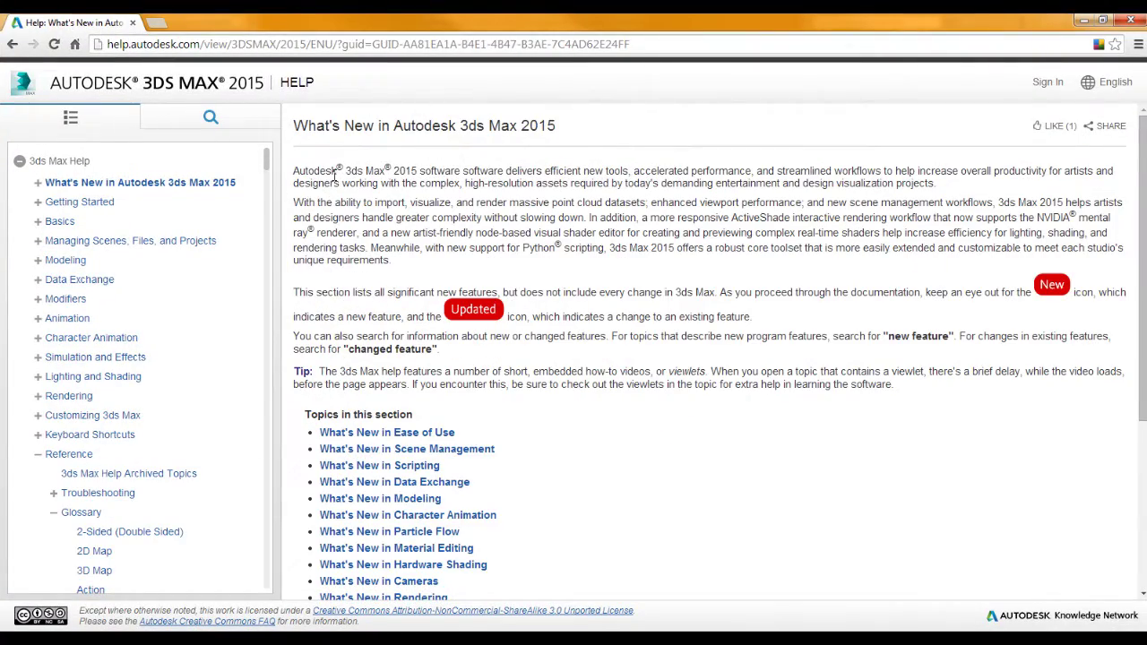
{"action": "left_click_drag", "start_coordinate": [287, 23], "coordinate": [501, 55]}
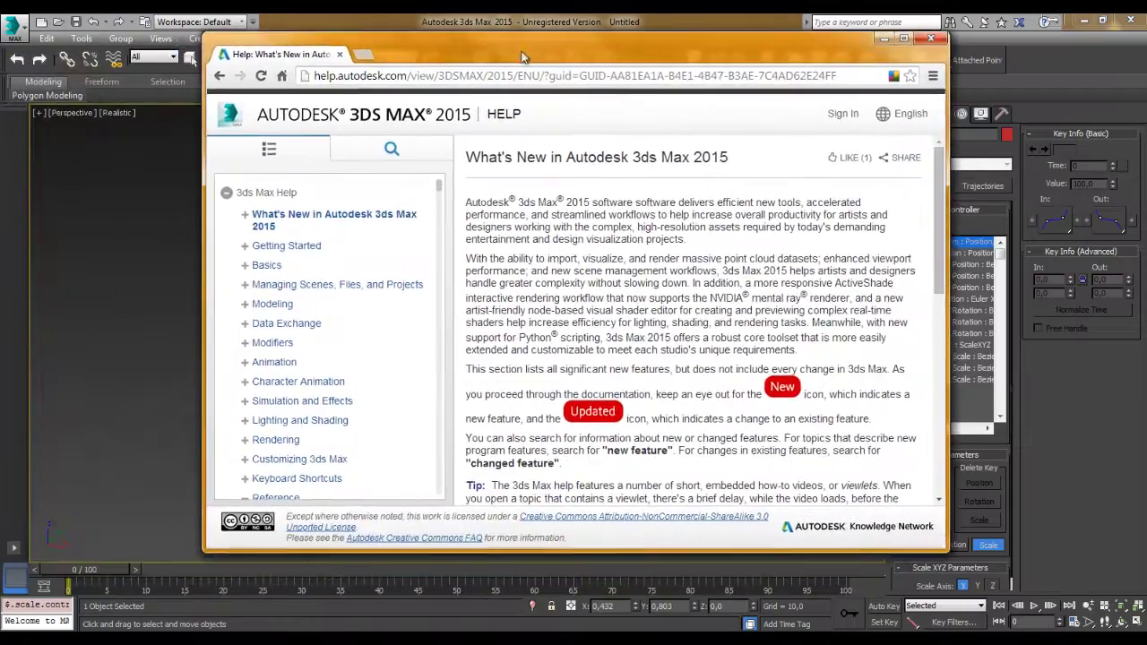
{"action": "left_click", "coordinate": [391, 151]}
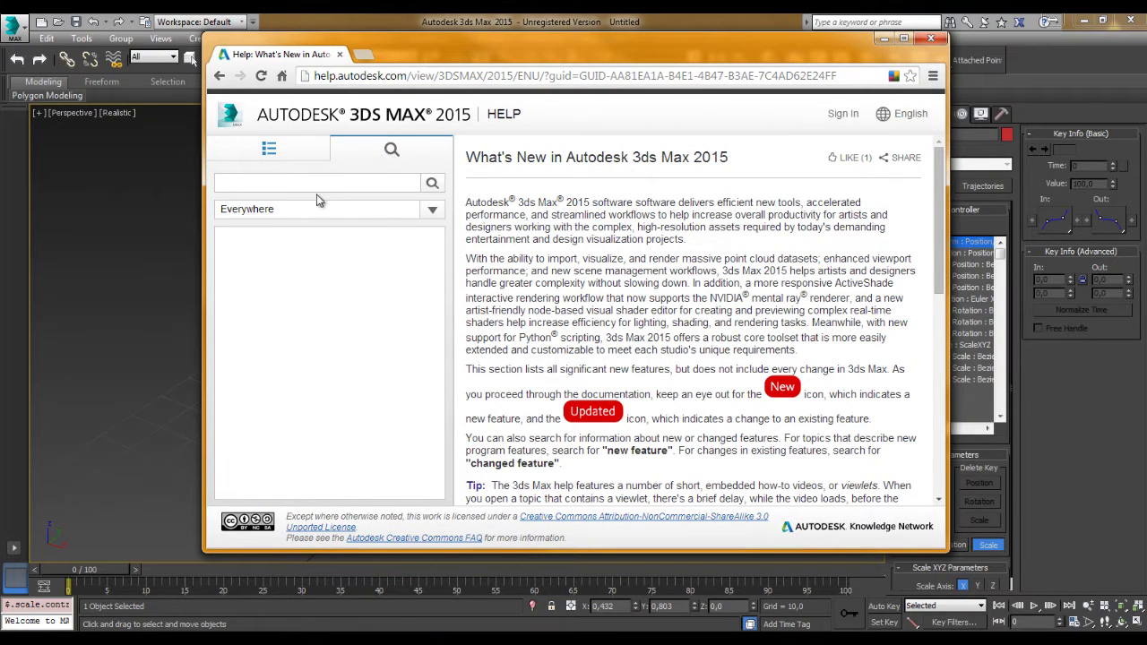
{"action": "left_click", "coordinate": [428, 211]}
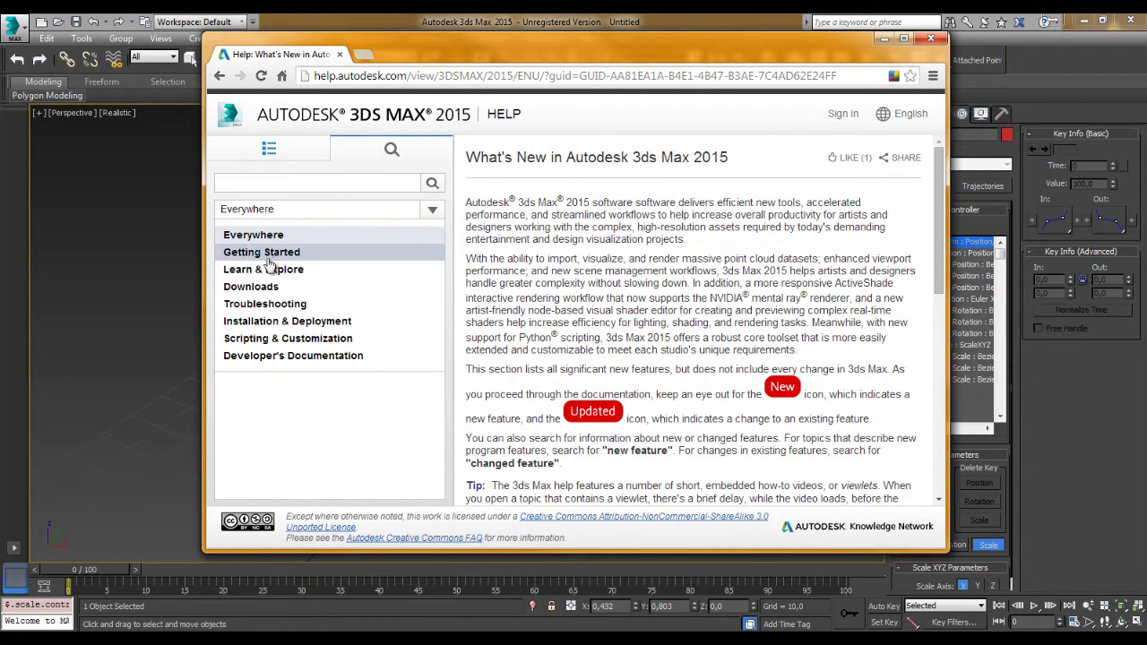
{"action": "left_click", "coordinate": [312, 271]}
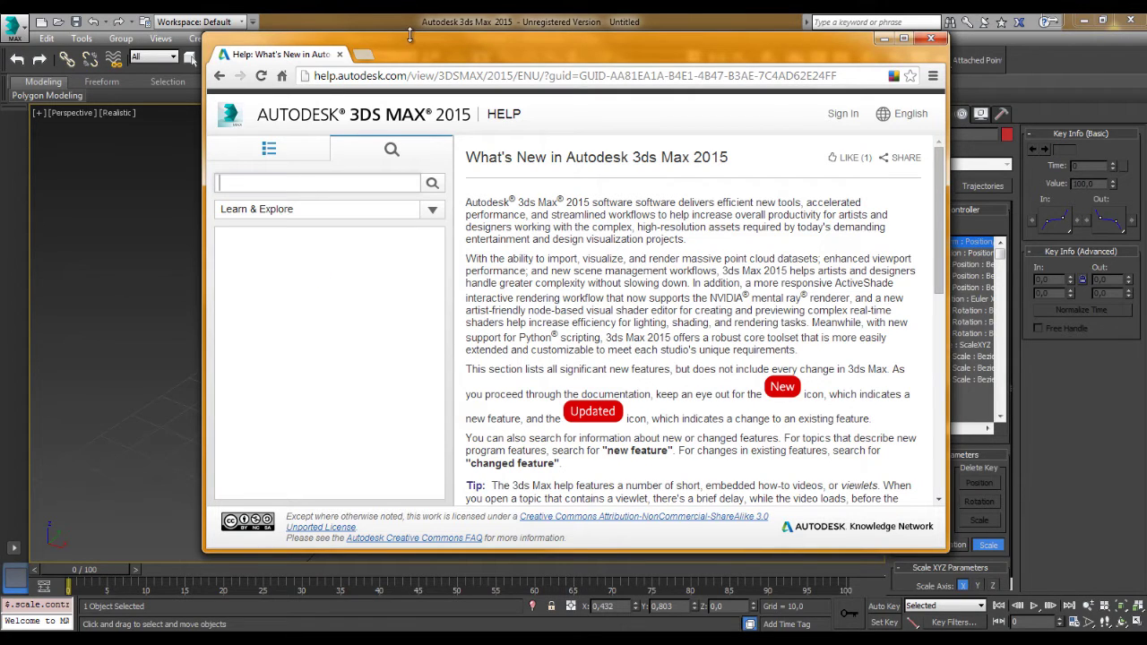
{"action": "mouse_move", "coordinate": [407, 41]}
{"action": "left_mouse_down"}
{"action": "mouse_move", "coordinate": [408, 83]}
{"action": "mouse_move", "coordinate": [450, 166]}
{"action": "left_mouse_up"}
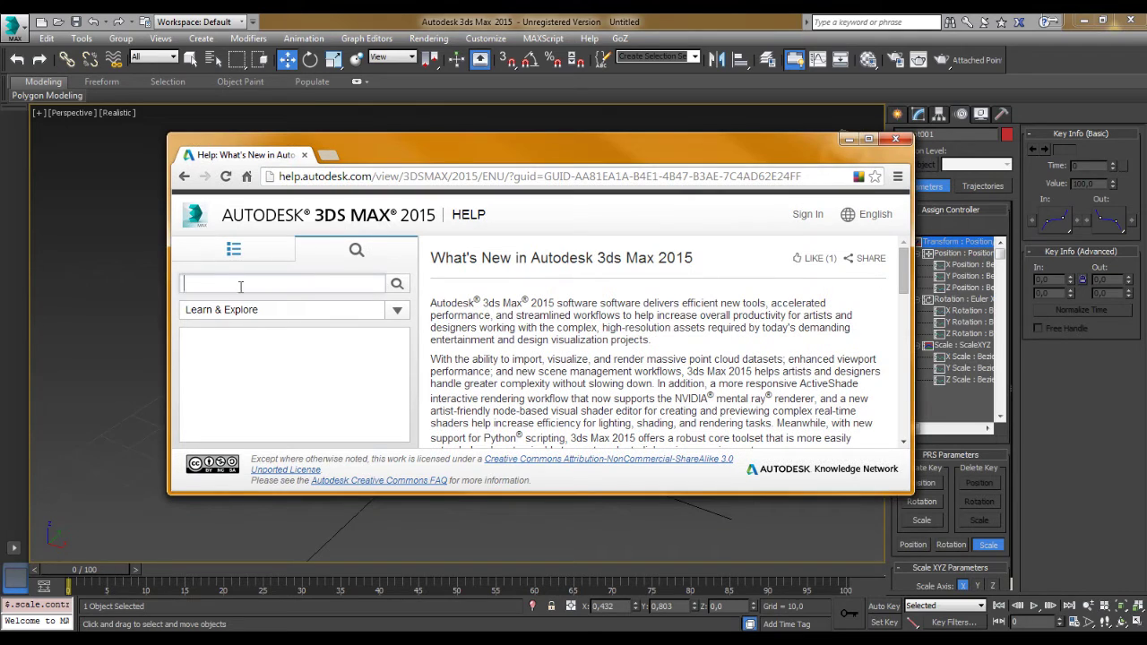
Search help for CAT, find the Animating with CAT page, and return to the scene
{"action": "left_click", "coordinate": [252, 284]}
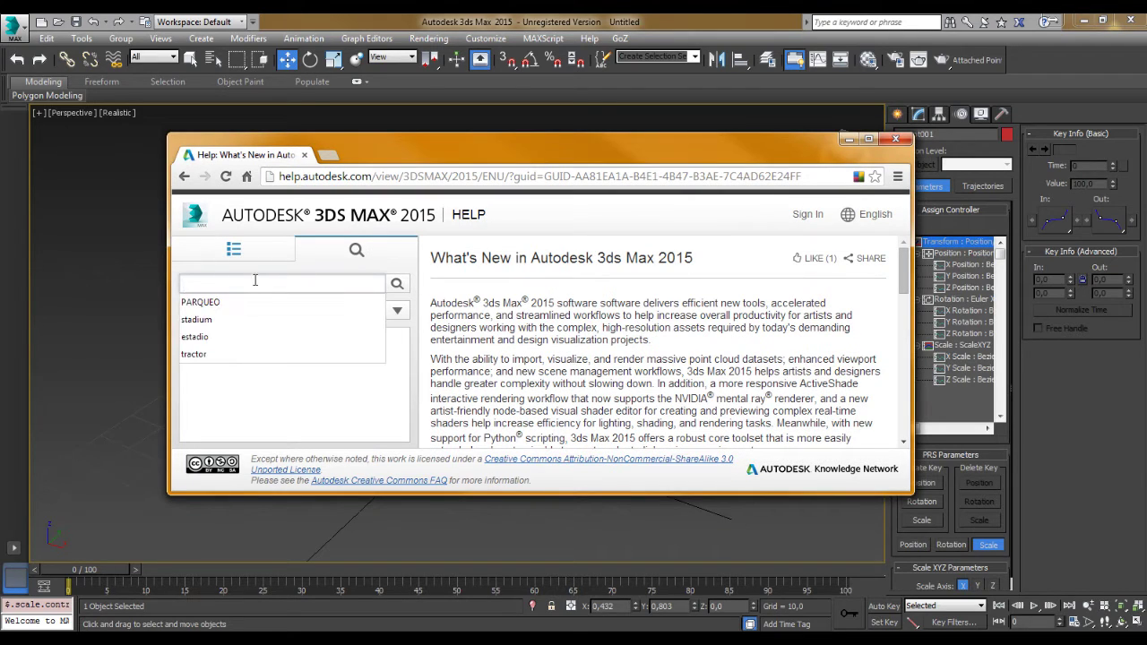
{"action": "type", "text": "CAT"}
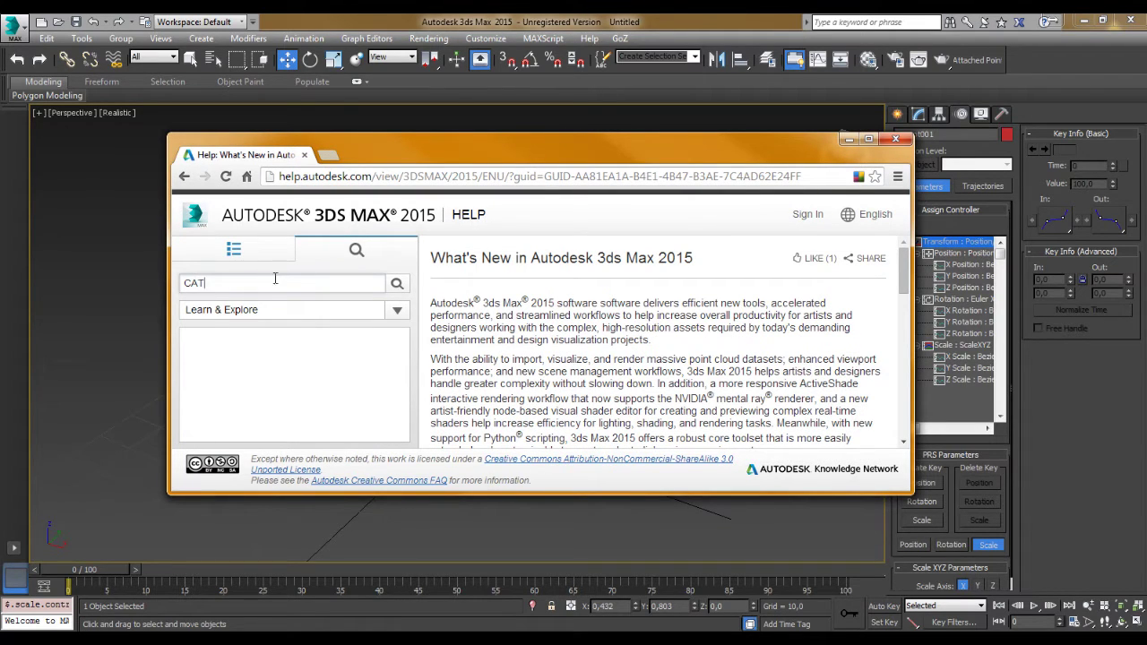
{"action": "left_click", "coordinate": [397, 285]}
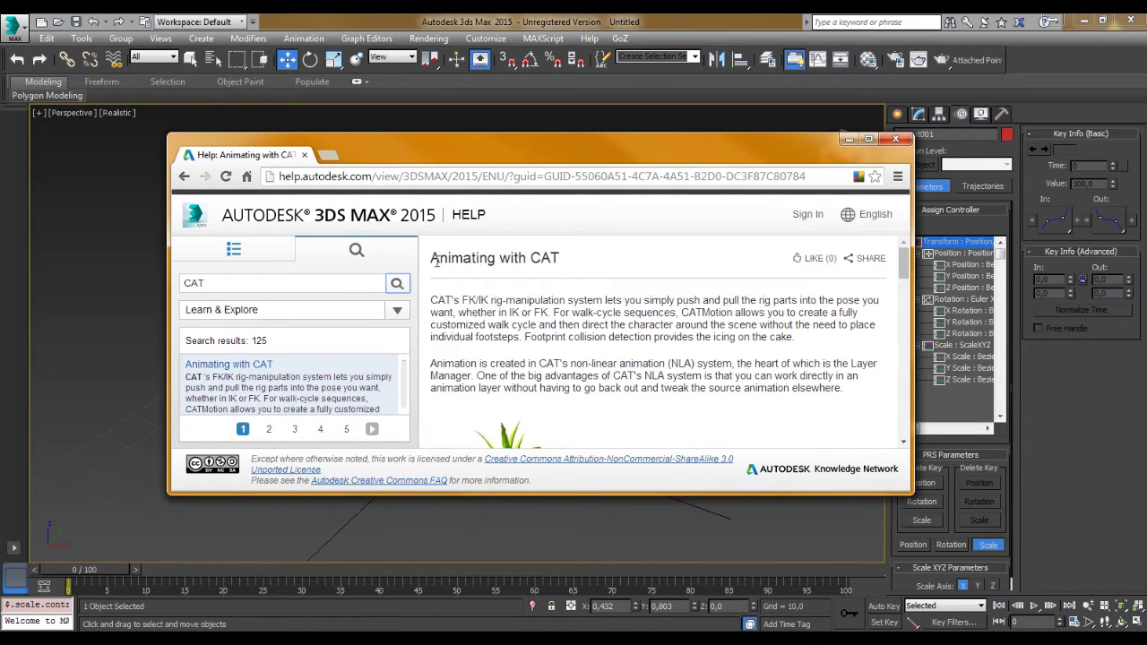
{"action": "left_click_drag", "start_coordinate": [429, 258], "coordinate": [567, 260]}
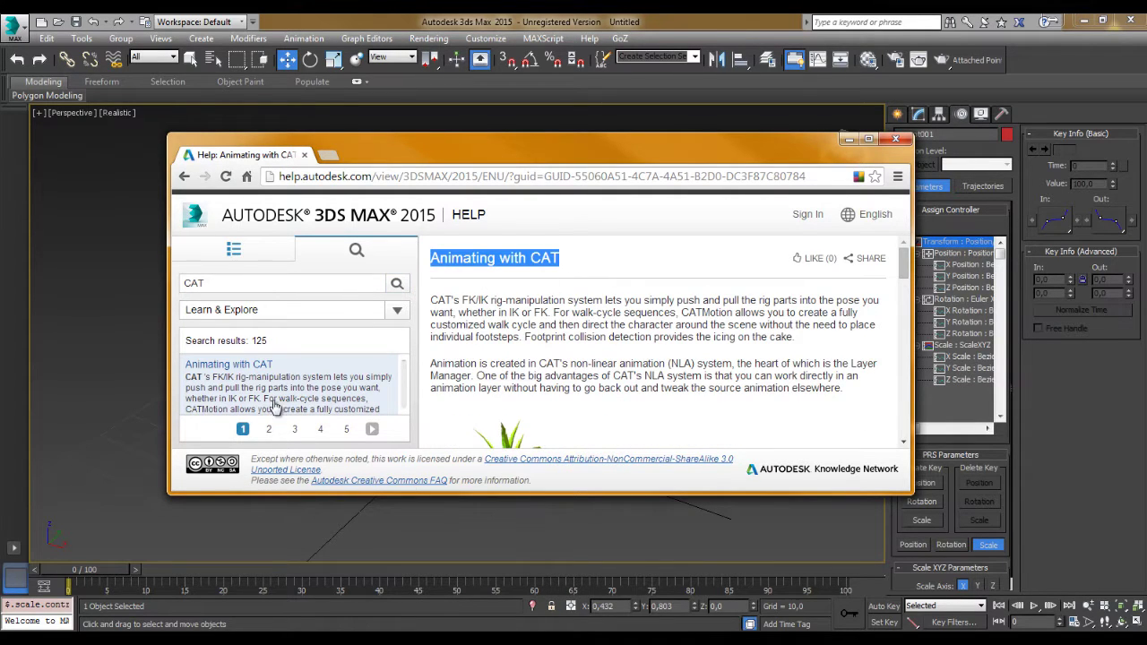
{"action": "left_click", "coordinate": [487, 135]}
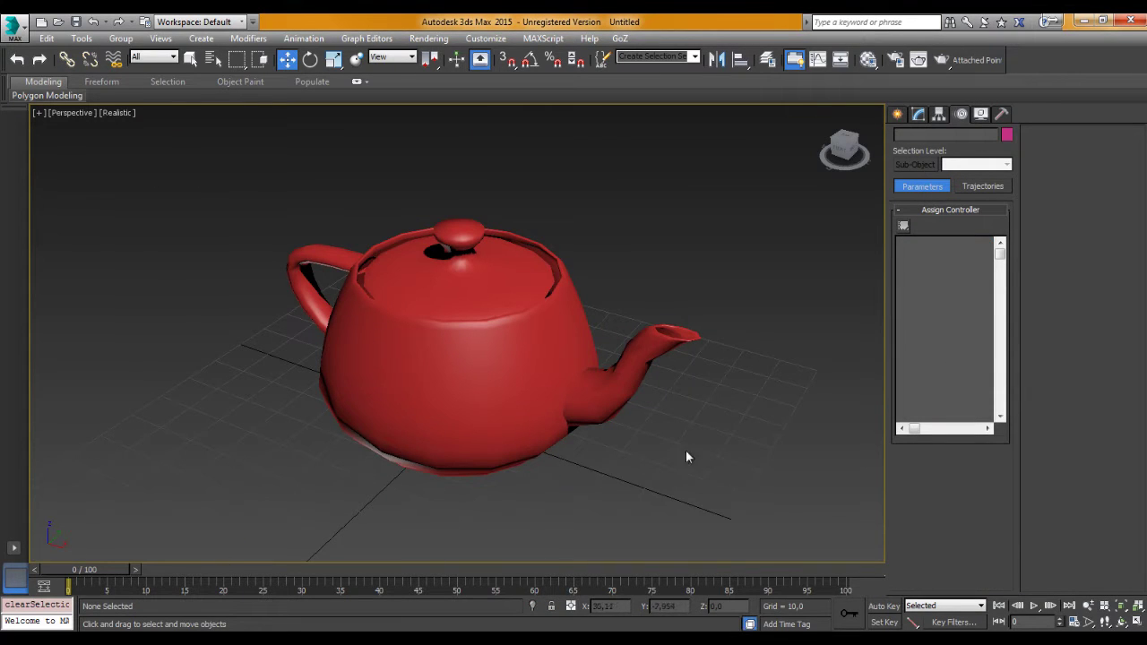
Select and zoom in on the teapot, then pick its Position : Position XYZ track
{"action": "left_click", "coordinate": [525, 295]}
{"action": "mouse_move", "coordinate": [486, 278]}
{"action": "middle_mouse_down", "text": "alt"}
{"action": "mouse_move", "coordinate": [501, 316]}
{"action": "mouse_move", "coordinate": [510, 302]}
{"action": "mouse_move", "coordinate": [559, 302]}
{"action": "middle_mouse_up", "text": "alt"}
{"action": "scroll", "coordinate": [521, 336], "scroll_direction": "up", "scroll_amount": 2}
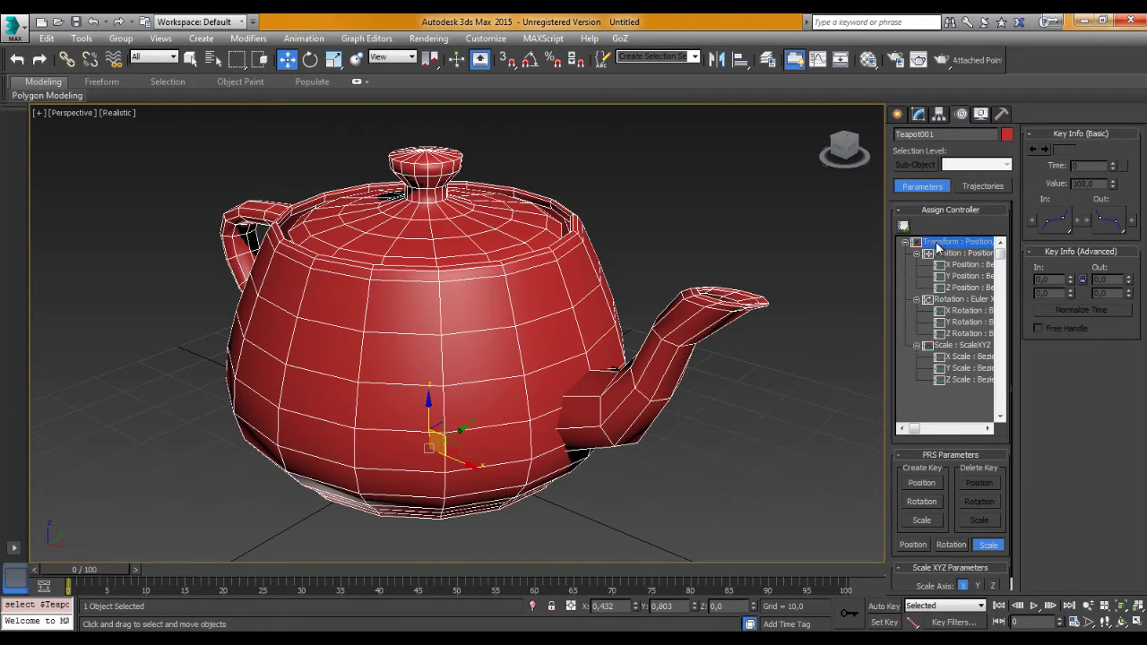
{"action": "left_click_drag", "start_coordinate": [926, 242], "coordinate": [927, 229]}
{"action": "left_click", "coordinate": [951, 256]}
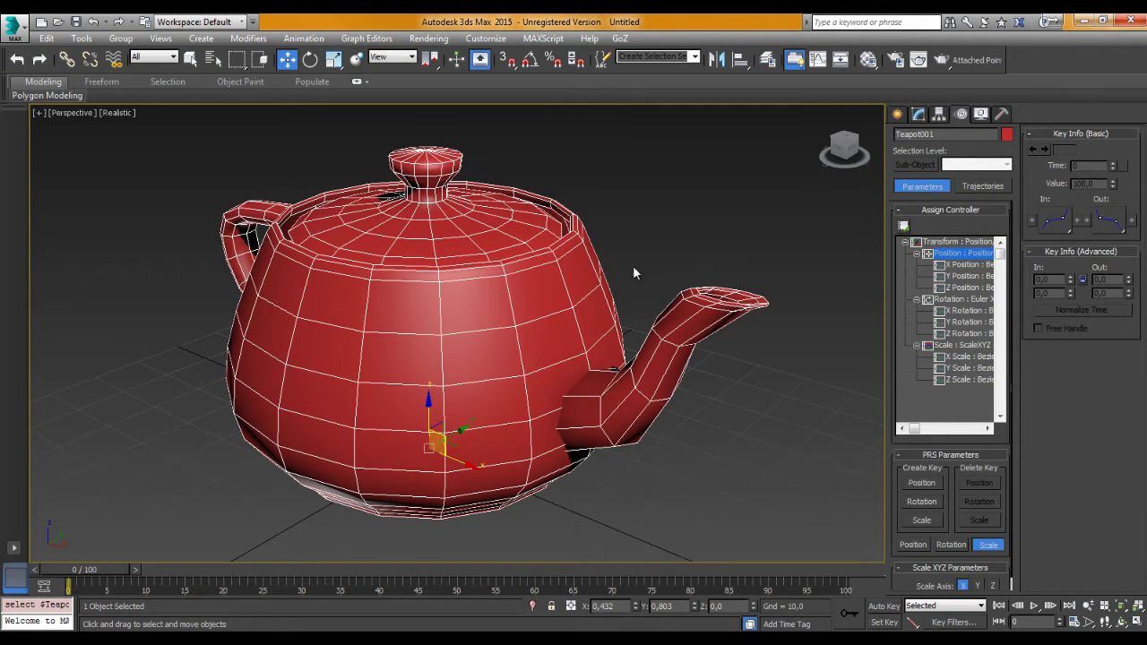
List the available position controllers and highlight AudioPosition
{"action": "left_click", "coordinate": [903, 226]}
{"action": "left_click_drag", "start_coordinate": [669, 183], "coordinate": [865, 124]}
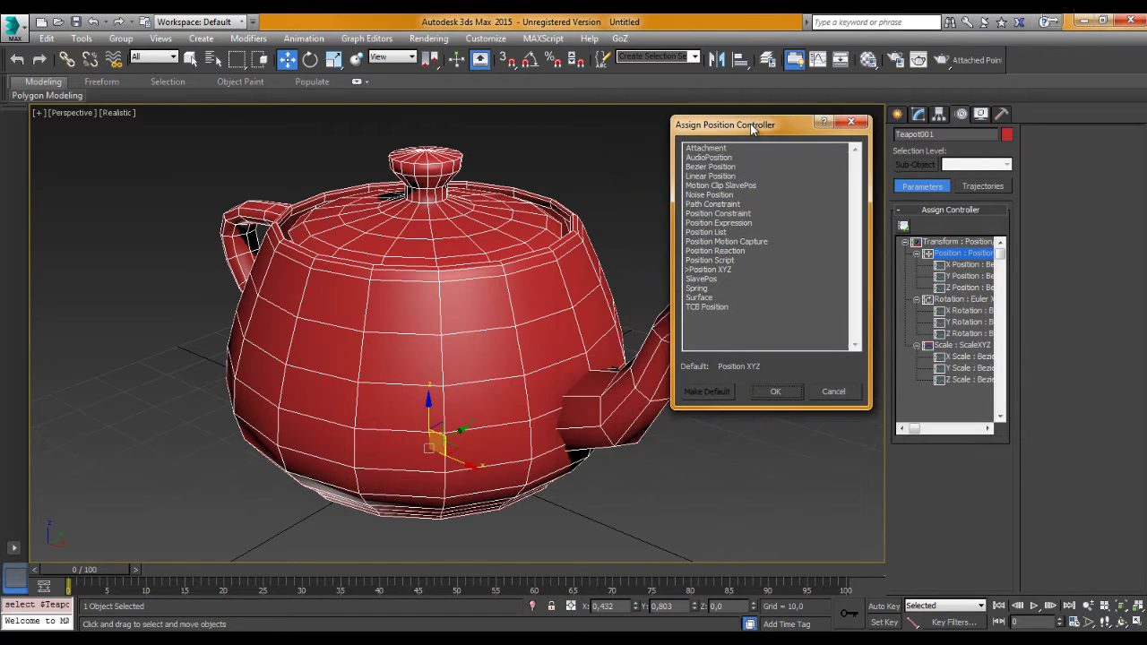
{"action": "left_click", "coordinate": [706, 149]}
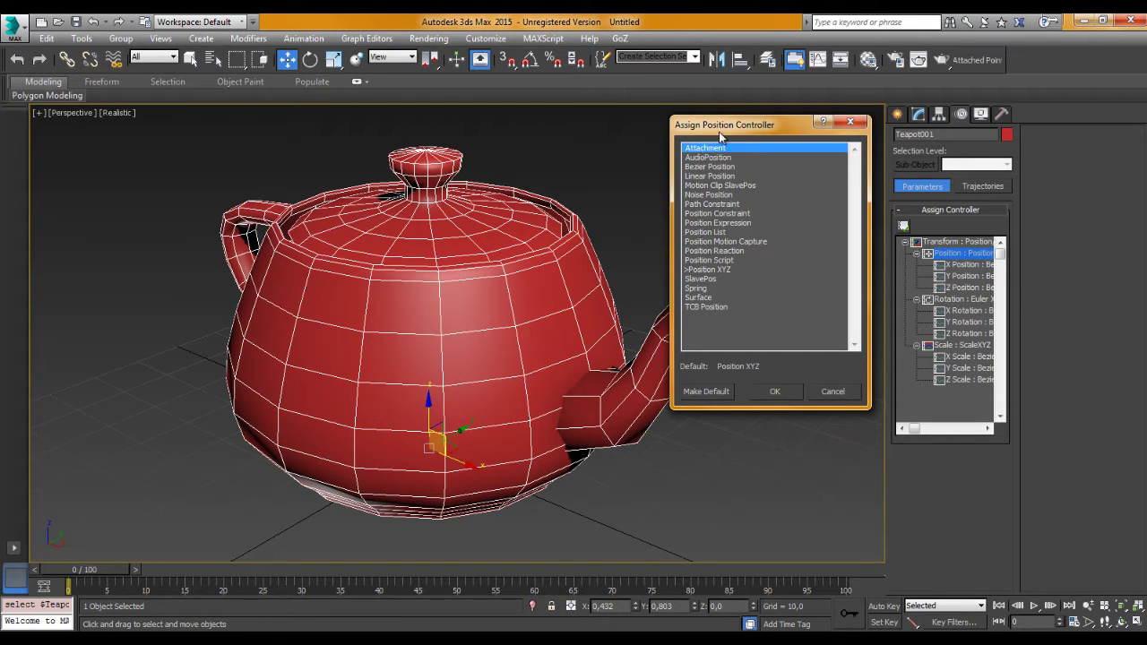
{"action": "left_click", "coordinate": [710, 205]}
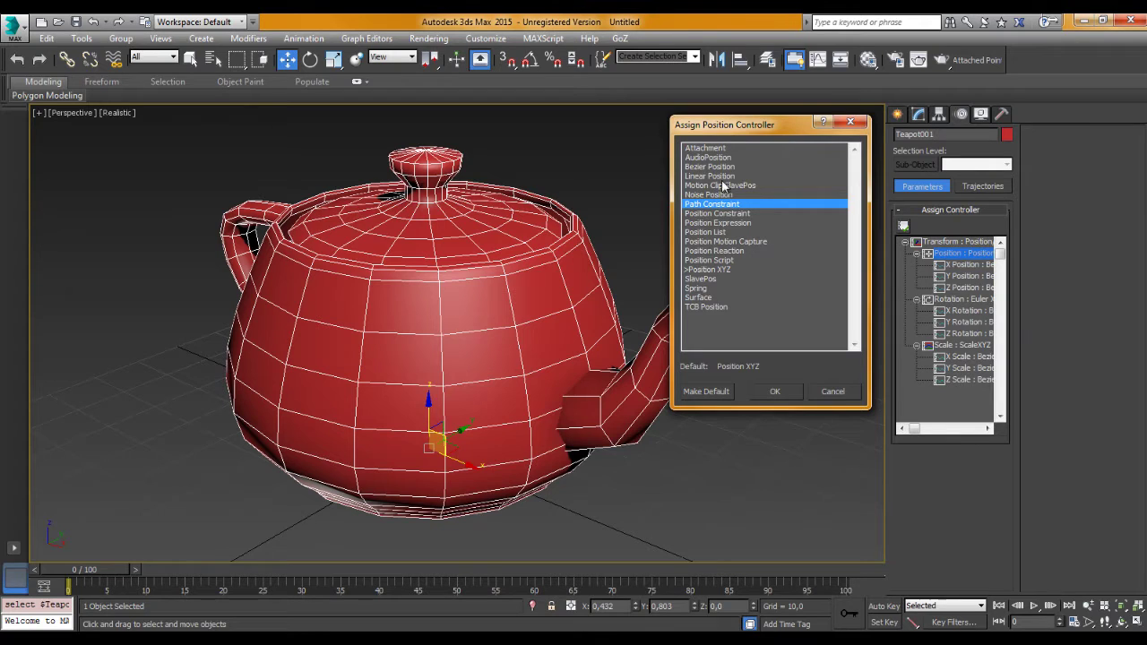
{"action": "left_click_drag", "start_coordinate": [744, 126], "coordinate": [744, 126]}
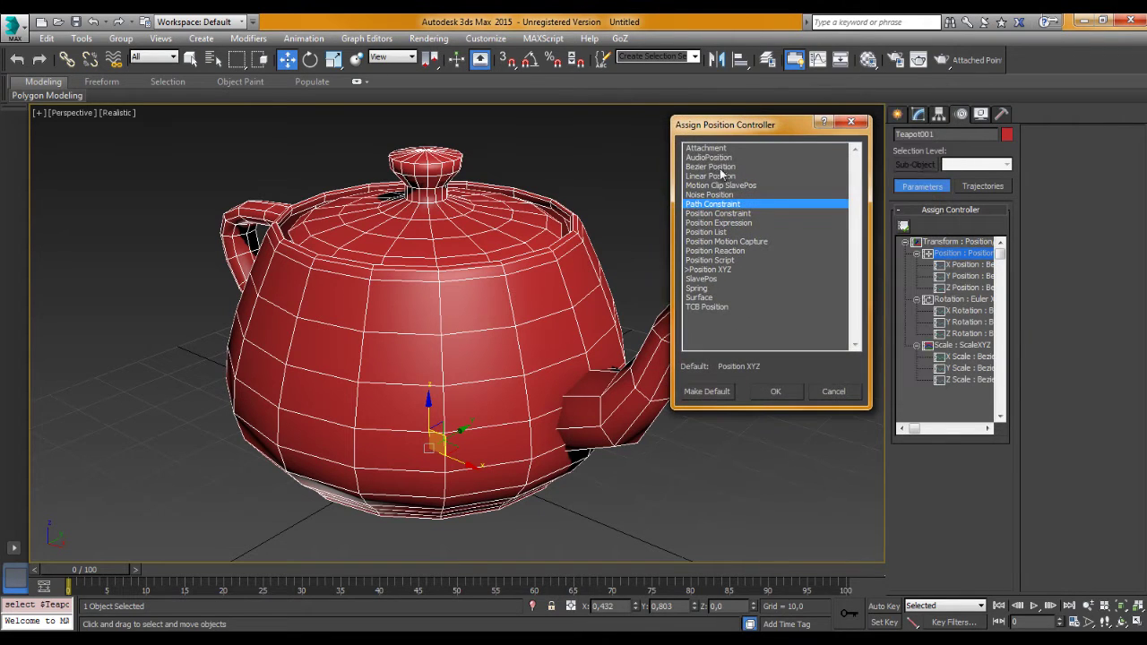
{"action": "left_click", "coordinate": [708, 158]}
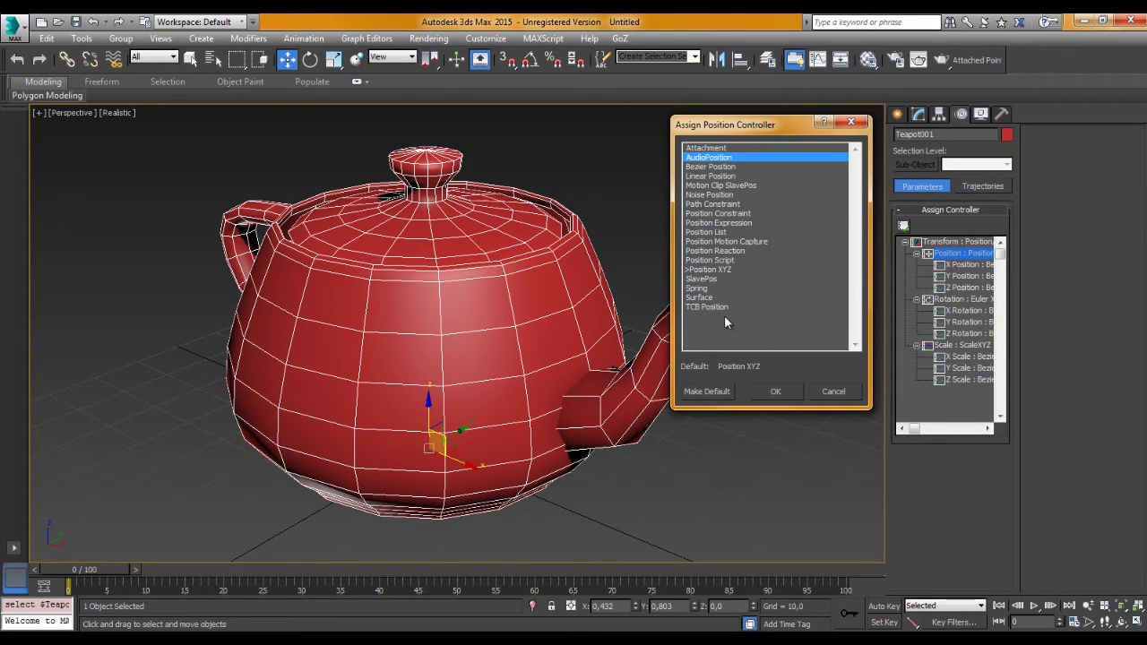
Confirm AudioPosition for the teapot and move the Audio Controller dialog aside
{"action": "left_click", "coordinate": [775, 392]}
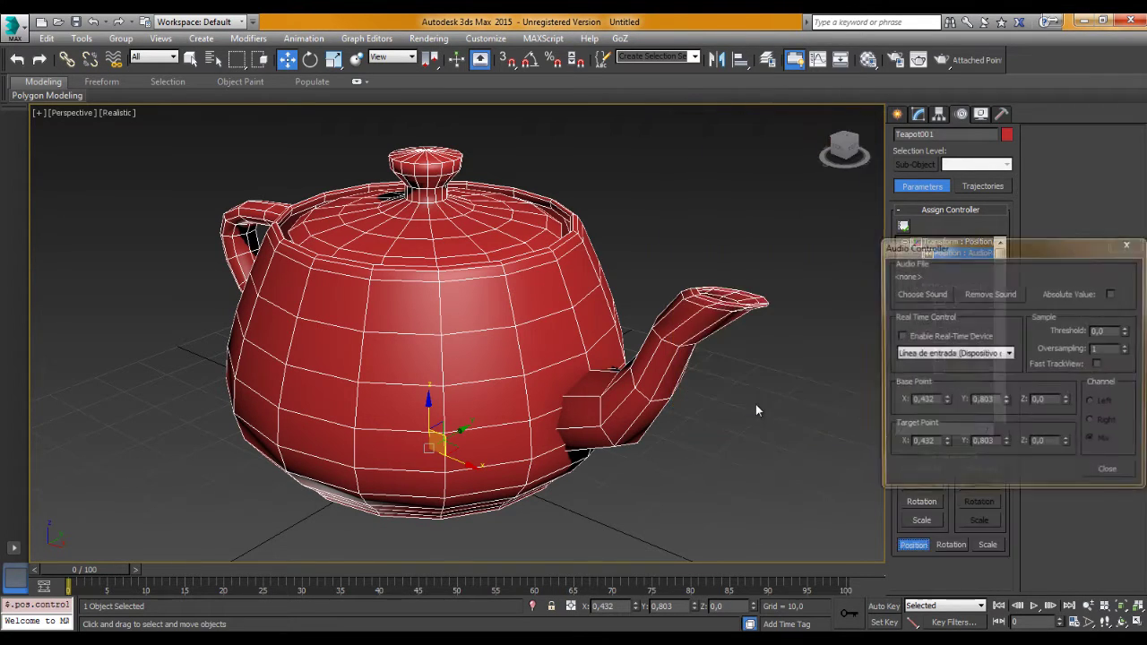
{"action": "mouse_move", "coordinate": [956, 258]}
{"action": "left_mouse_down"}
{"action": "mouse_move", "coordinate": [807, 124]}
{"action": "mouse_move", "coordinate": [836, 130]}
{"action": "left_mouse_up"}
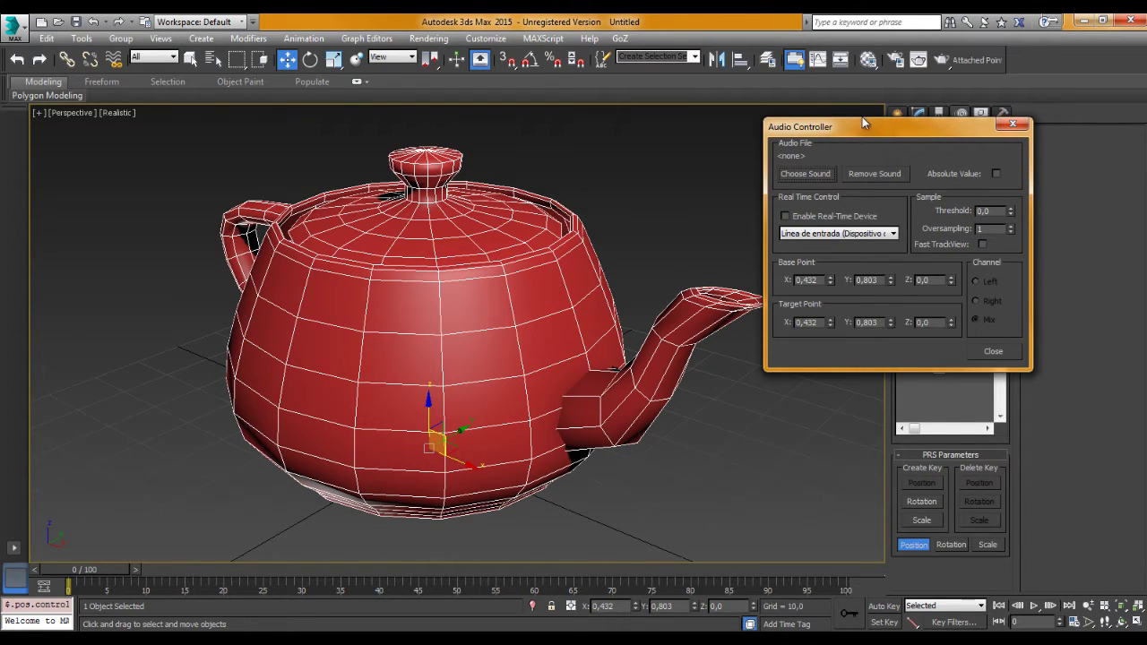
{"action": "left_click_drag", "start_coordinate": [916, 118], "coordinate": [928, 109]}
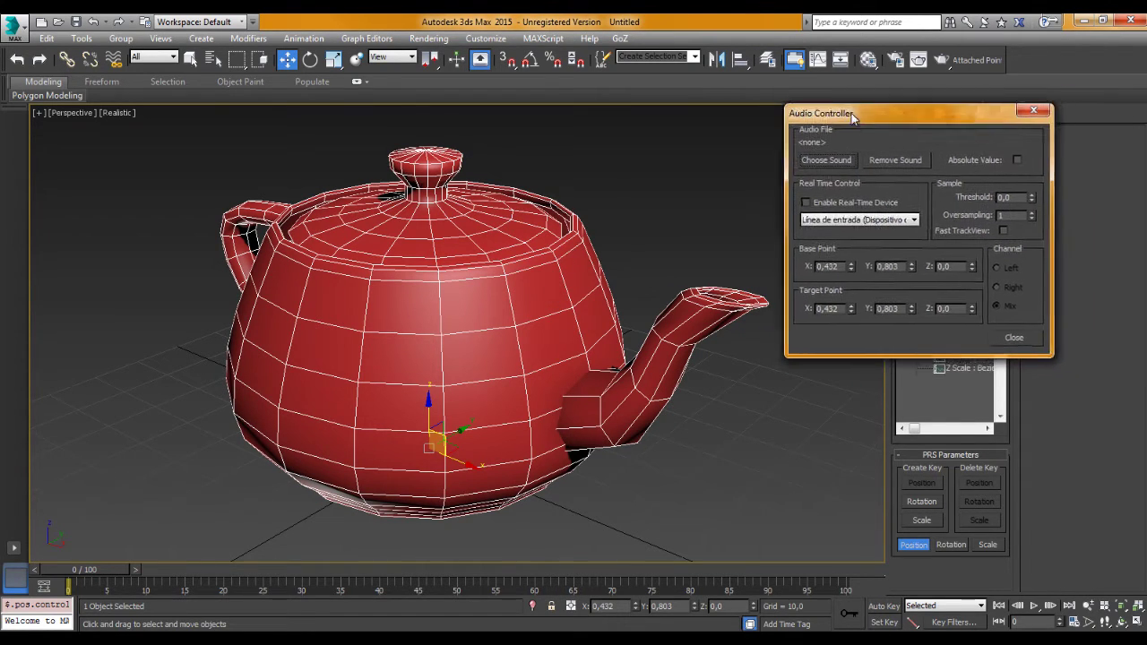
{"action": "left_click", "coordinate": [818, 164]}
Load Fashoin Show Hook Loop WAV from the Desktop as the controller's sound file
{"action": "left_click", "coordinate": [677, 135]}
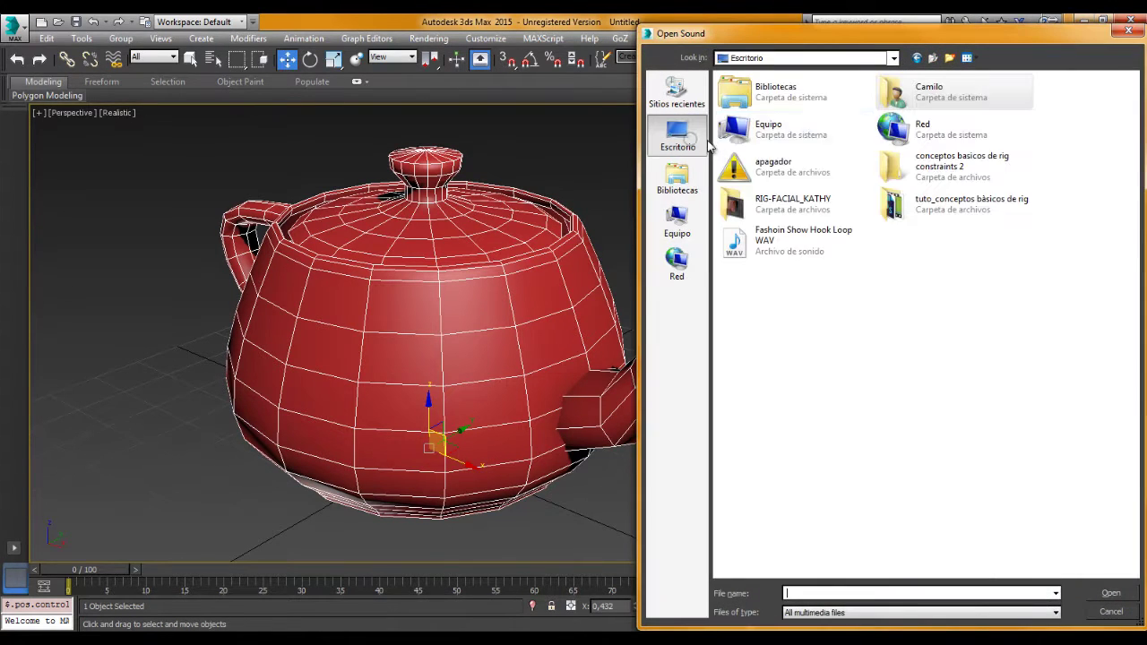
{"action": "mouse_move", "coordinate": [772, 242]}
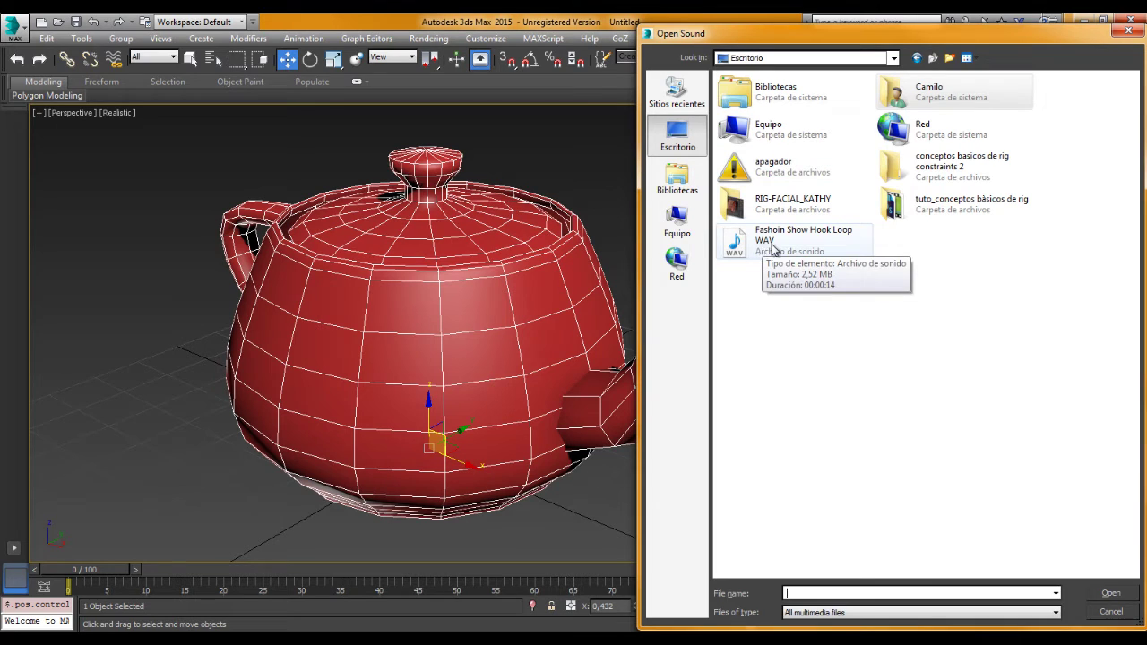
{"action": "left_click", "coordinate": [856, 620]}
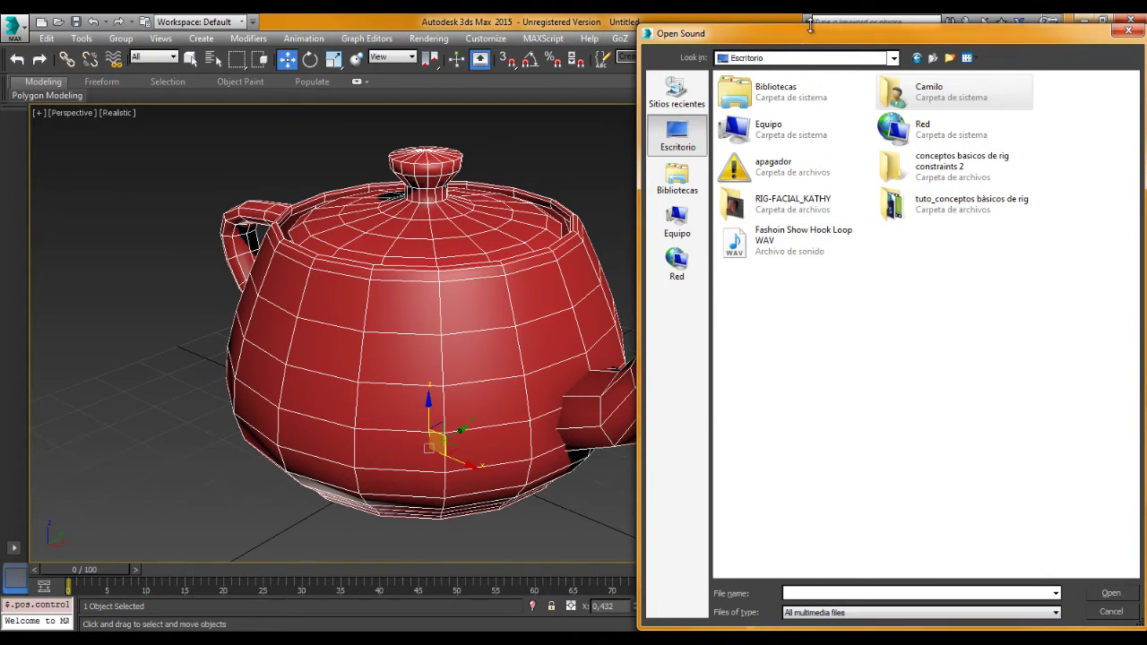
{"action": "left_click_drag", "start_coordinate": [807, 37], "coordinate": [735, 95]}
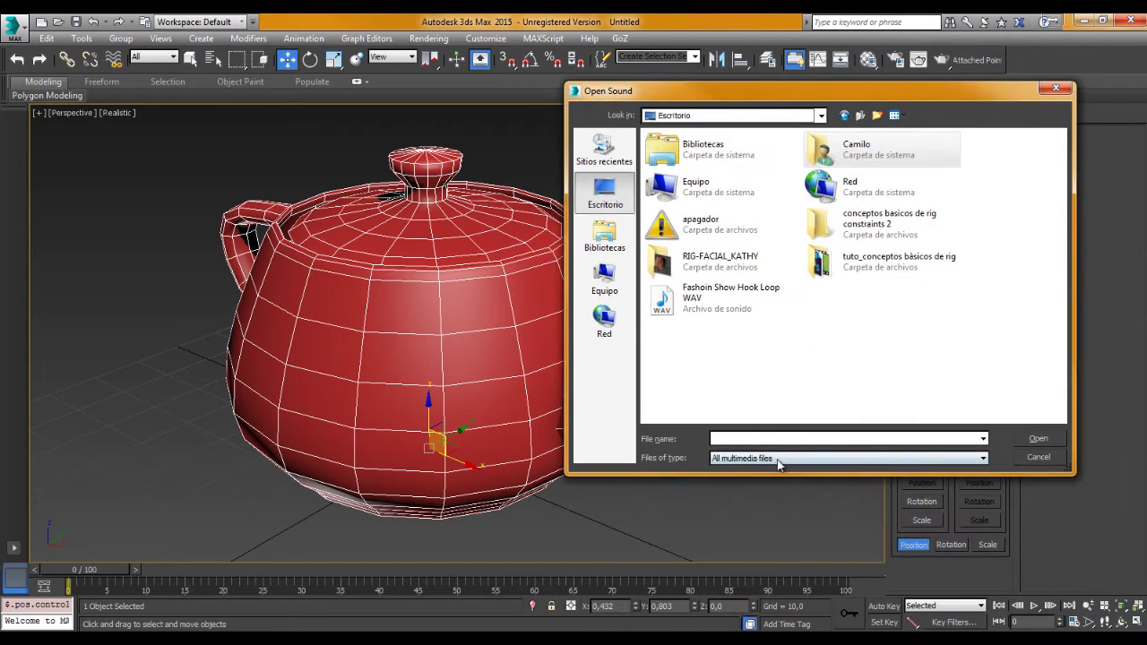
{"action": "left_click", "coordinate": [779, 459]}
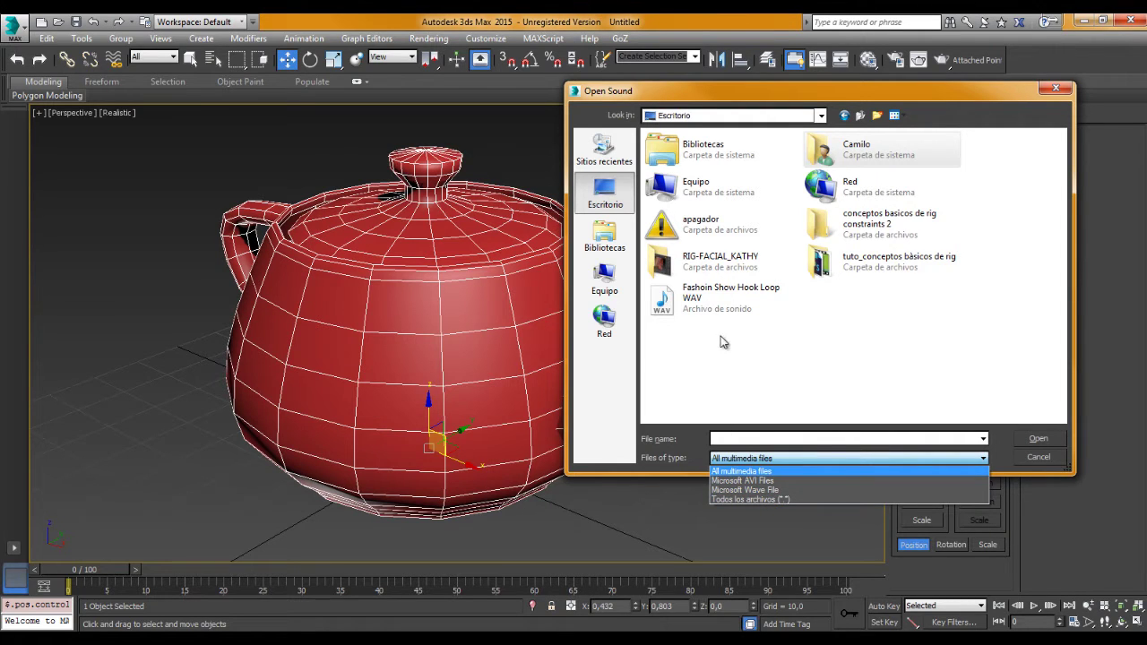
{"action": "left_click", "coordinate": [709, 292]}
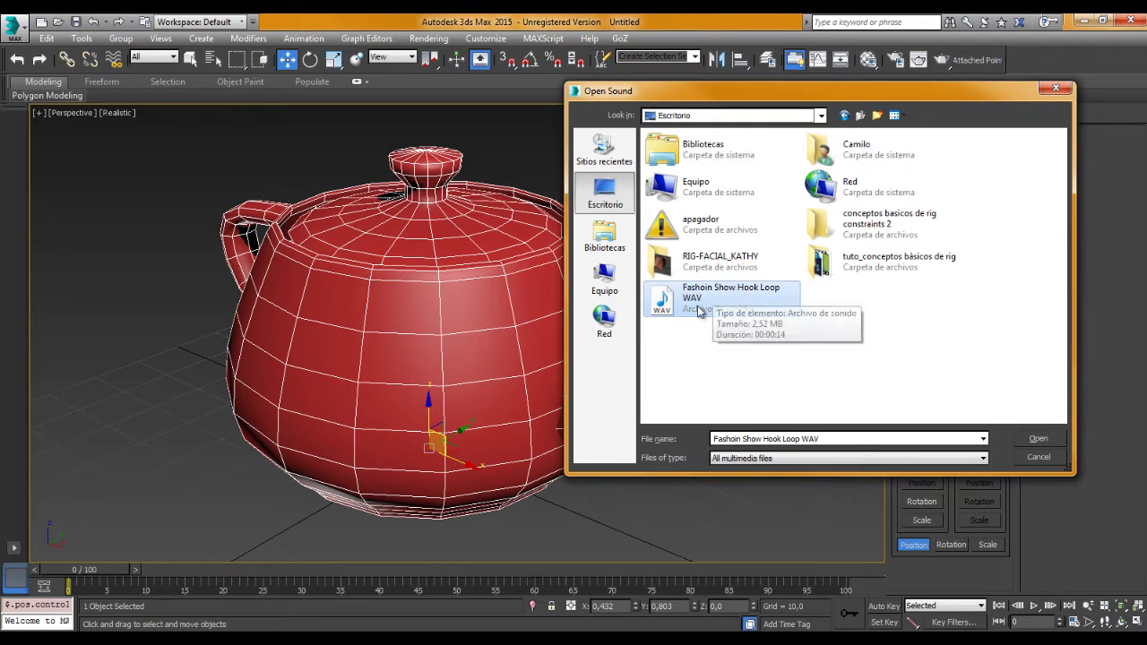
{"action": "left_click", "coordinate": [1039, 439]}
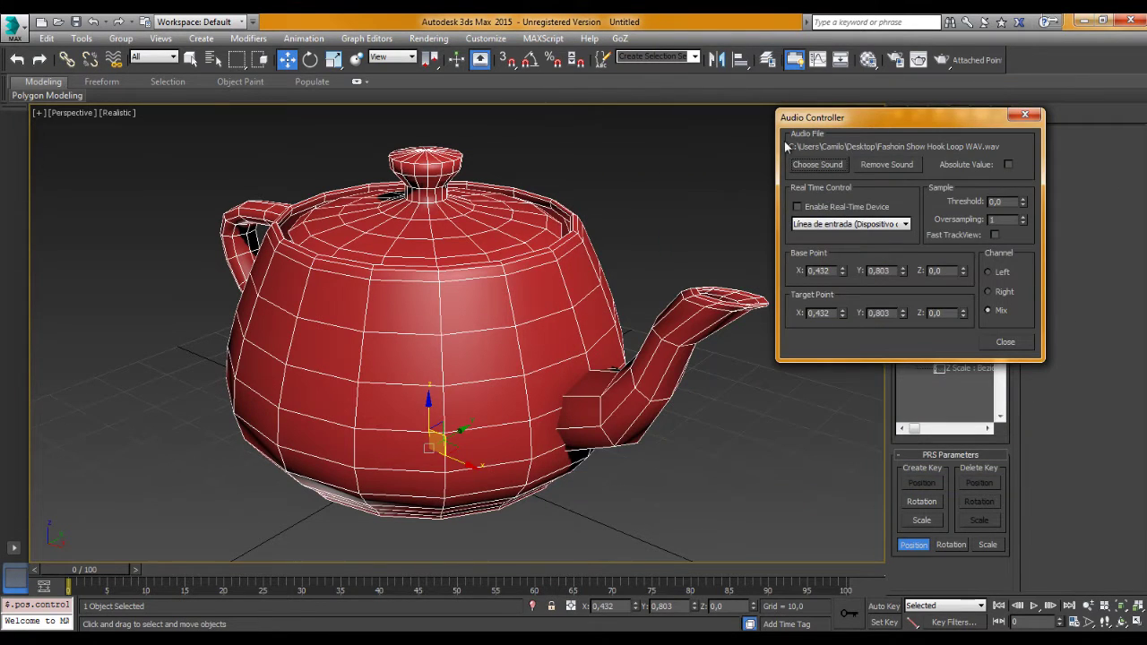
{"action": "left_click_drag", "start_coordinate": [885, 118], "coordinate": [903, 122]}
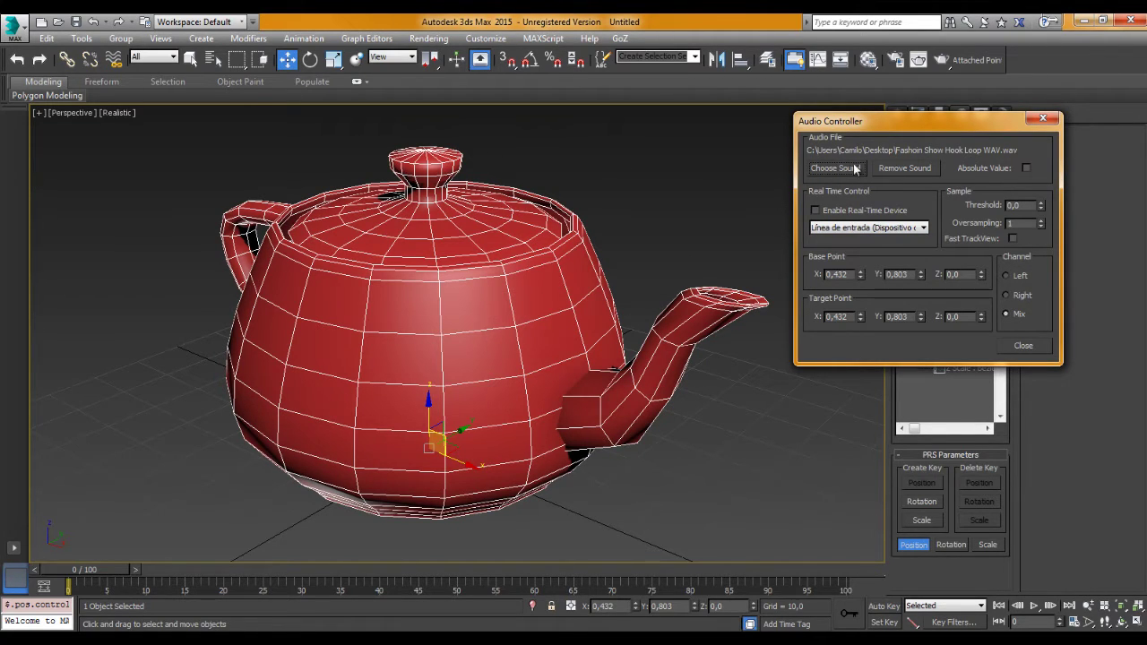
{"action": "left_click", "coordinate": [840, 228]}
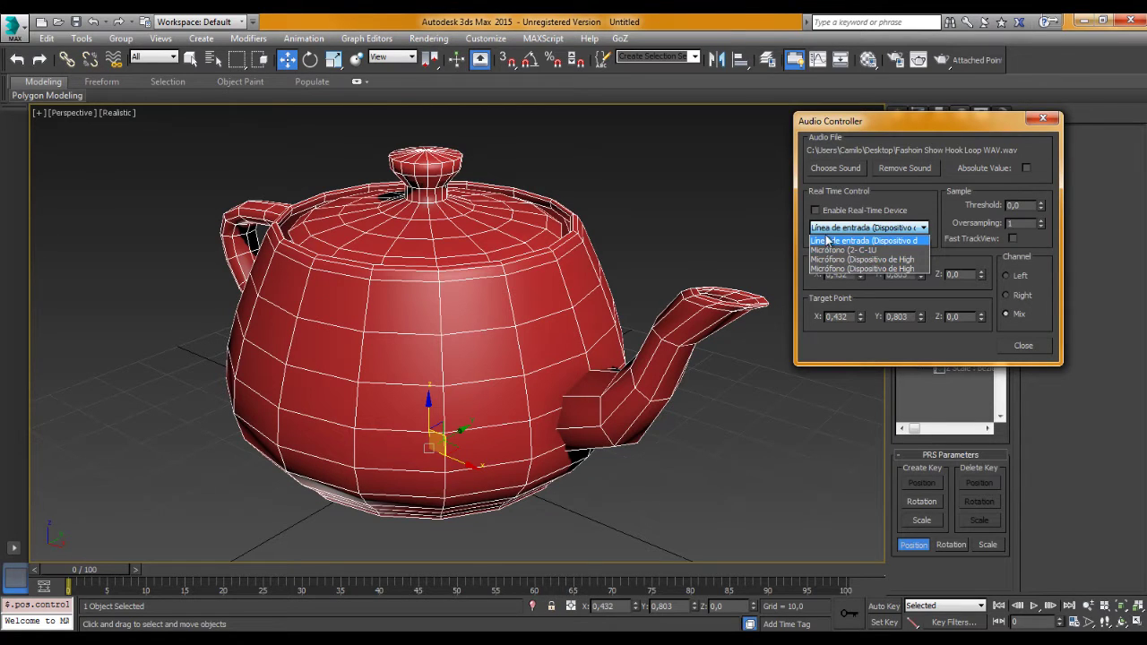
{"action": "left_click", "coordinate": [835, 154]}
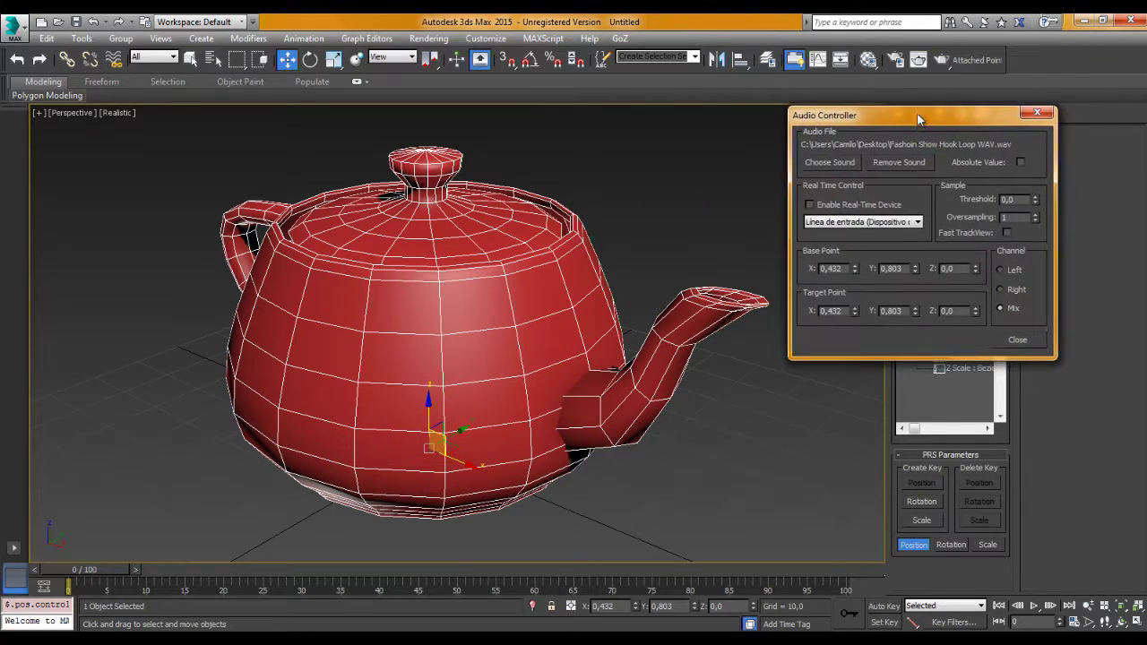
Play the animation and raise Base Point Z step by step up to 7,489
{"action": "left_click", "coordinate": [1037, 605]}
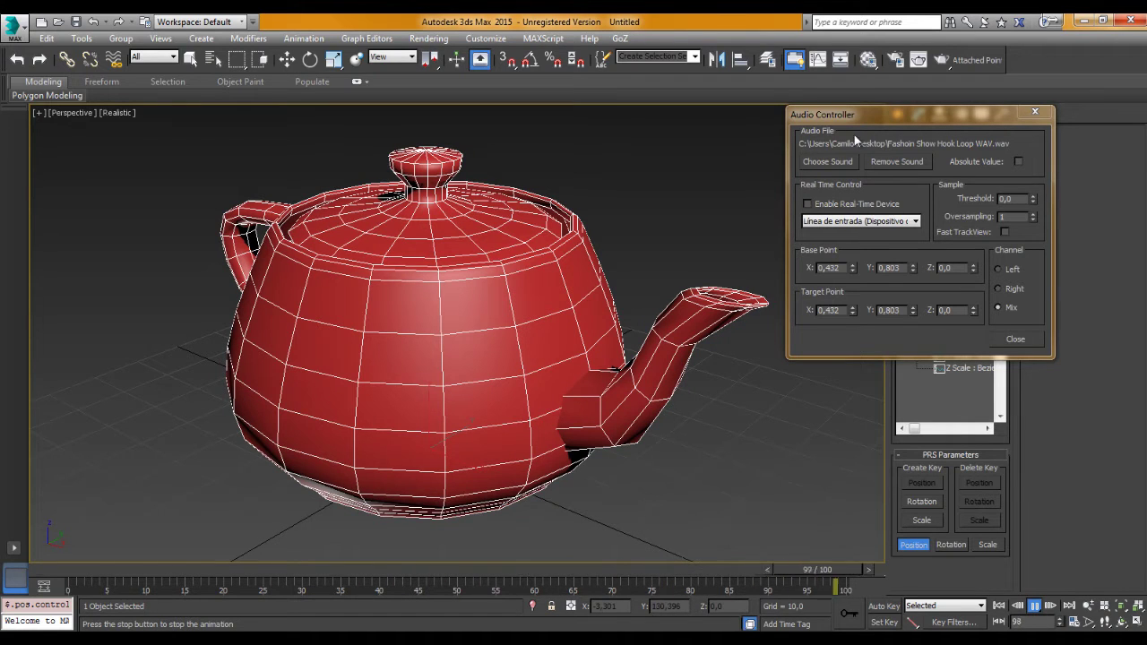
{"action": "left_click_drag", "start_coordinate": [828, 117], "coordinate": [829, 115]}
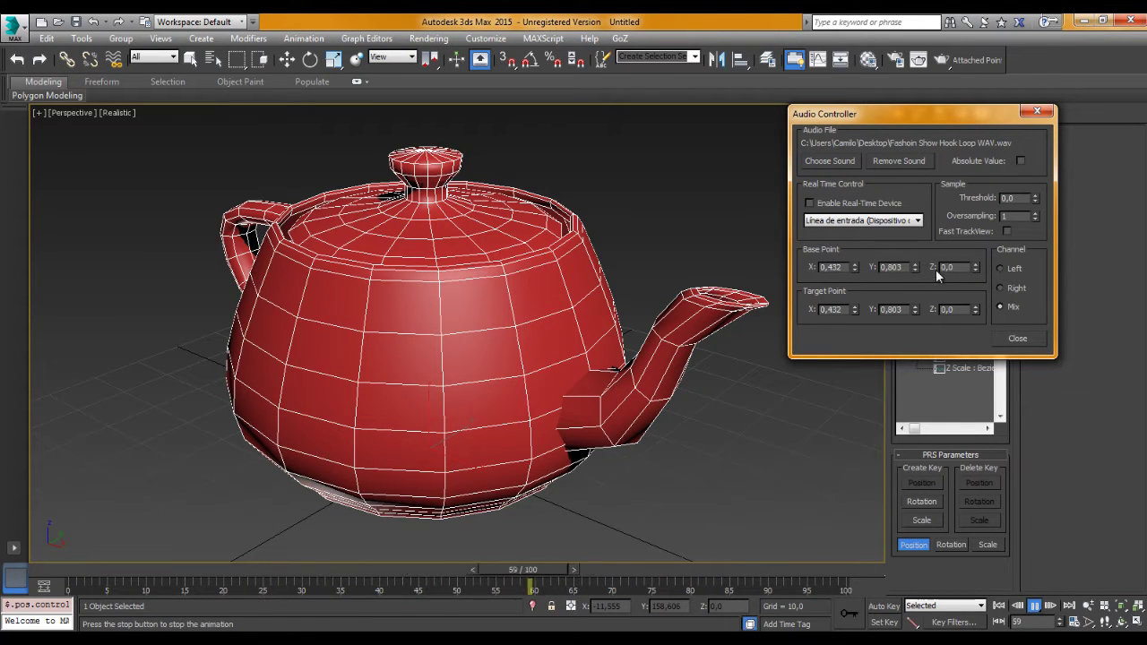
{"action": "left_click", "coordinate": [976, 265]}
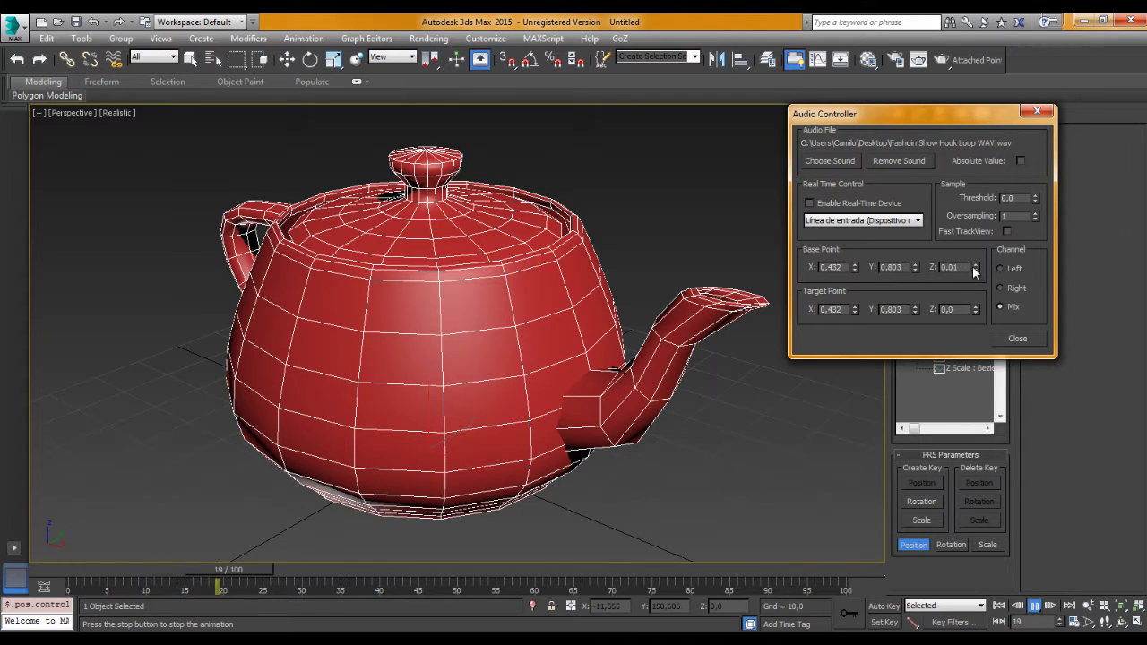
{"action": "left_click", "coordinate": [975, 264]}
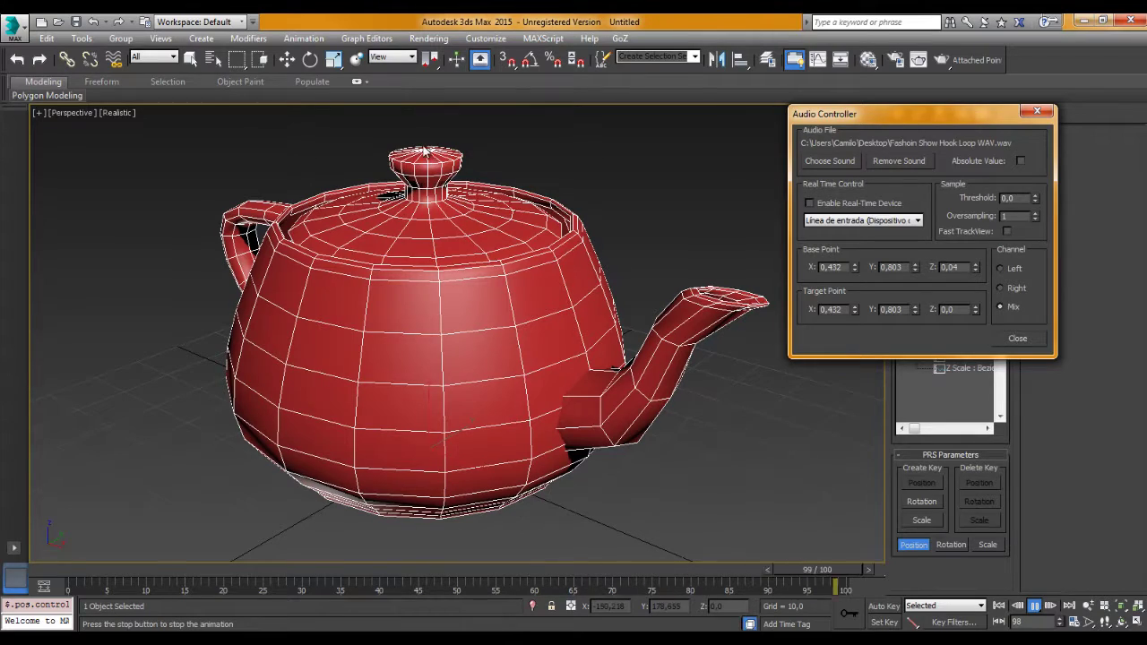
{"action": "left_click", "coordinate": [976, 264]}
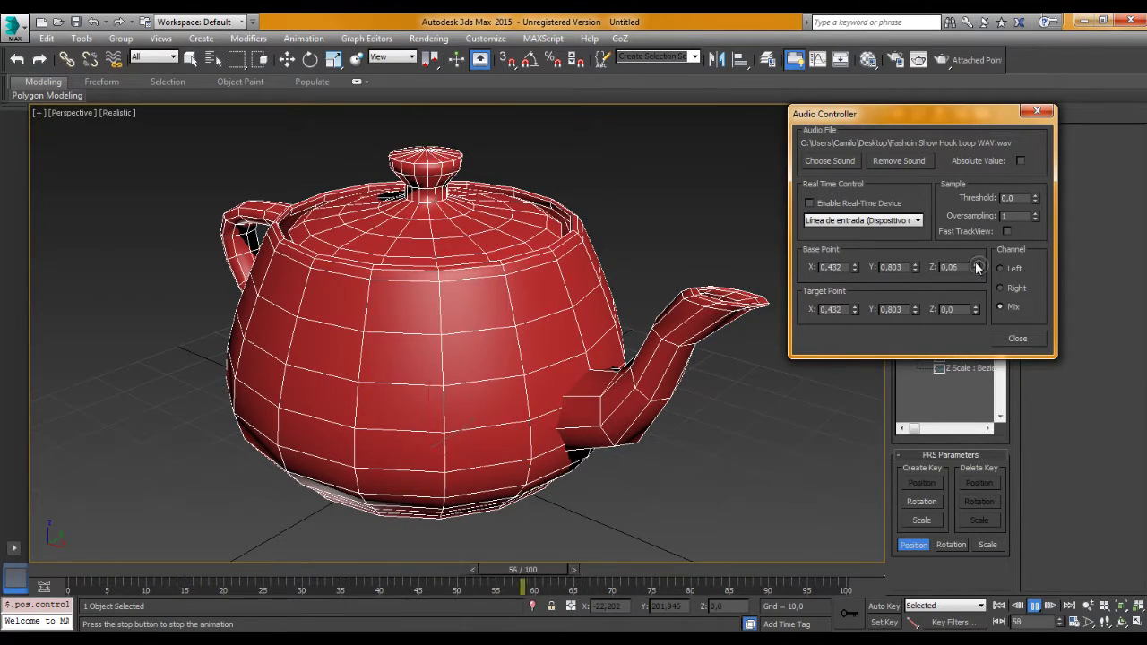
{"action": "left_click_drag", "start_coordinate": [976, 267], "coordinate": [985, 161]}
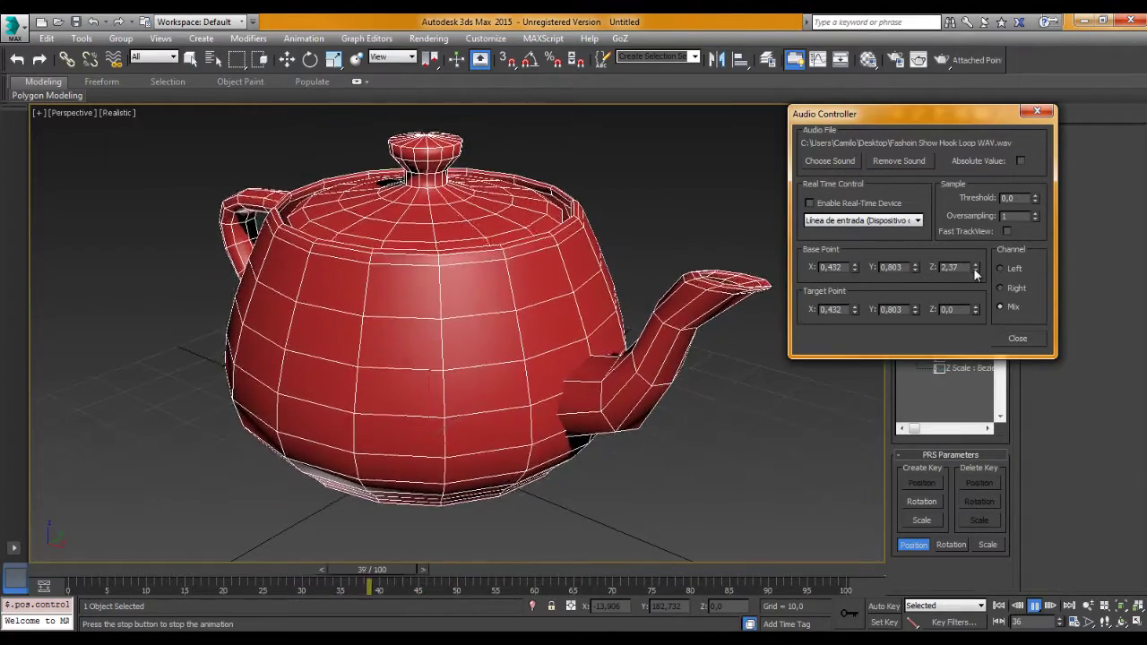
{"action": "left_click_drag", "start_coordinate": [976, 269], "coordinate": [962, 134]}
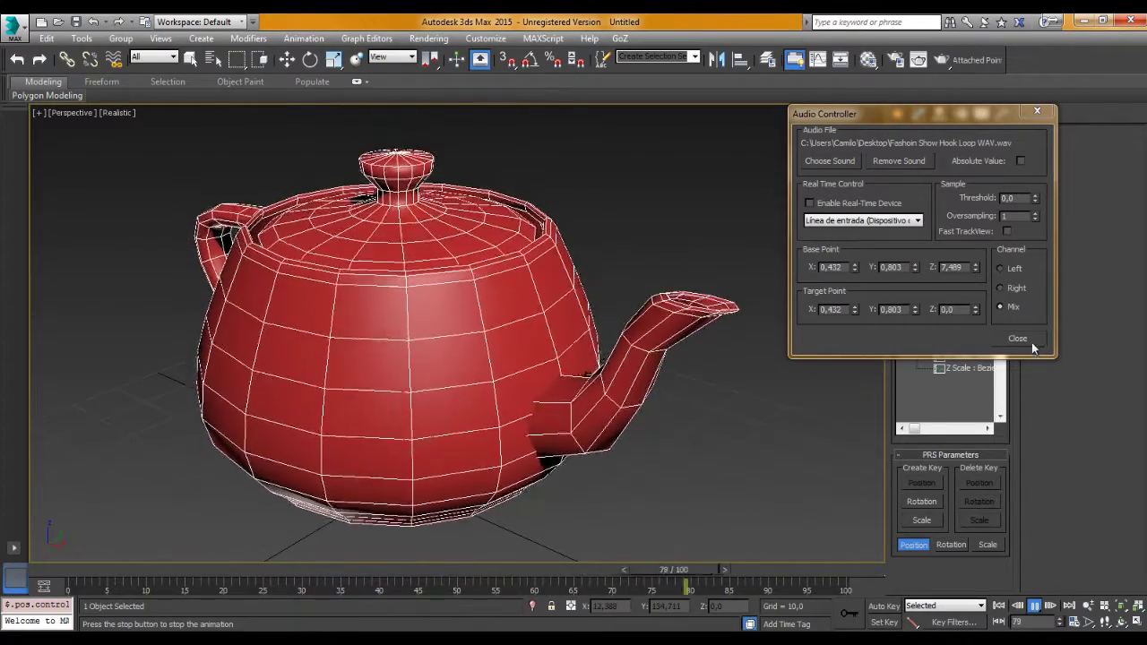
Close the Audio Controller, stop playback and switch to the Move tool
{"action": "left_click", "coordinate": [1017, 338]}
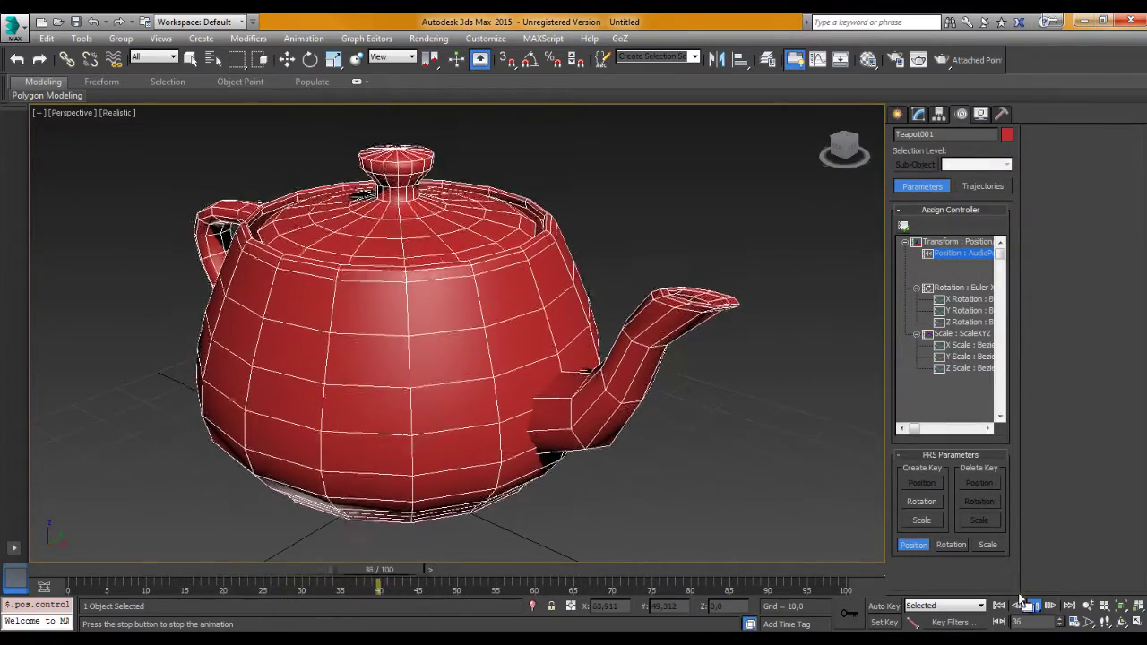
{"action": "key", "text": "/"}
{"action": "key", "text": "w"}
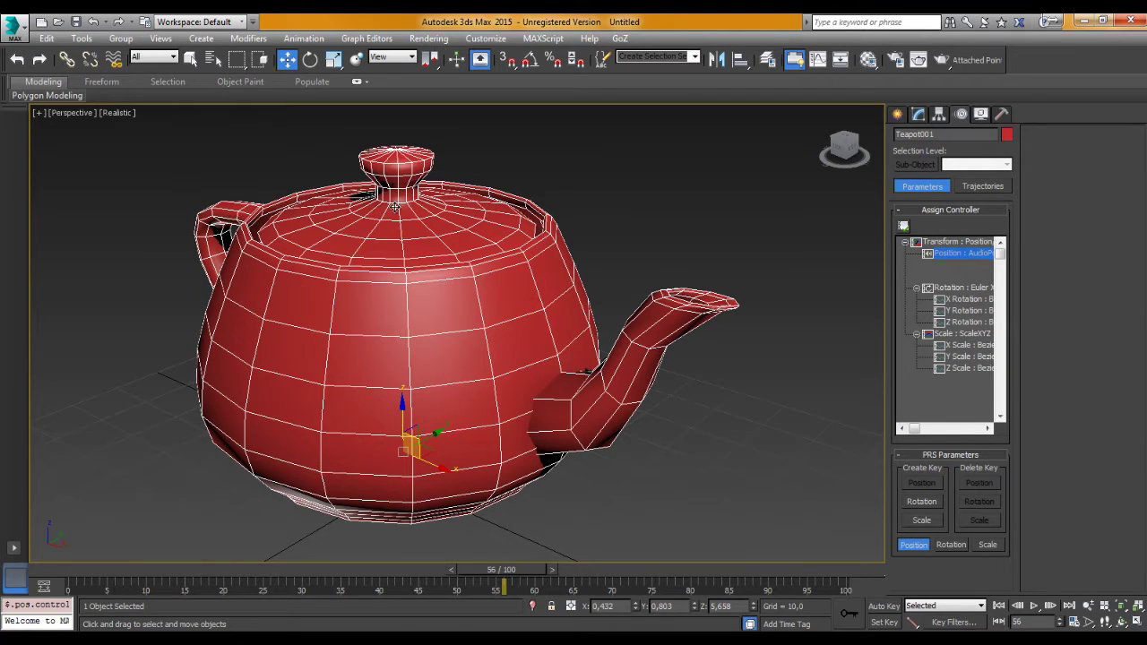
Open the Track View – Curve Editor and select the Sound track in its track list
{"action": "left_click", "coordinate": [819, 64]}
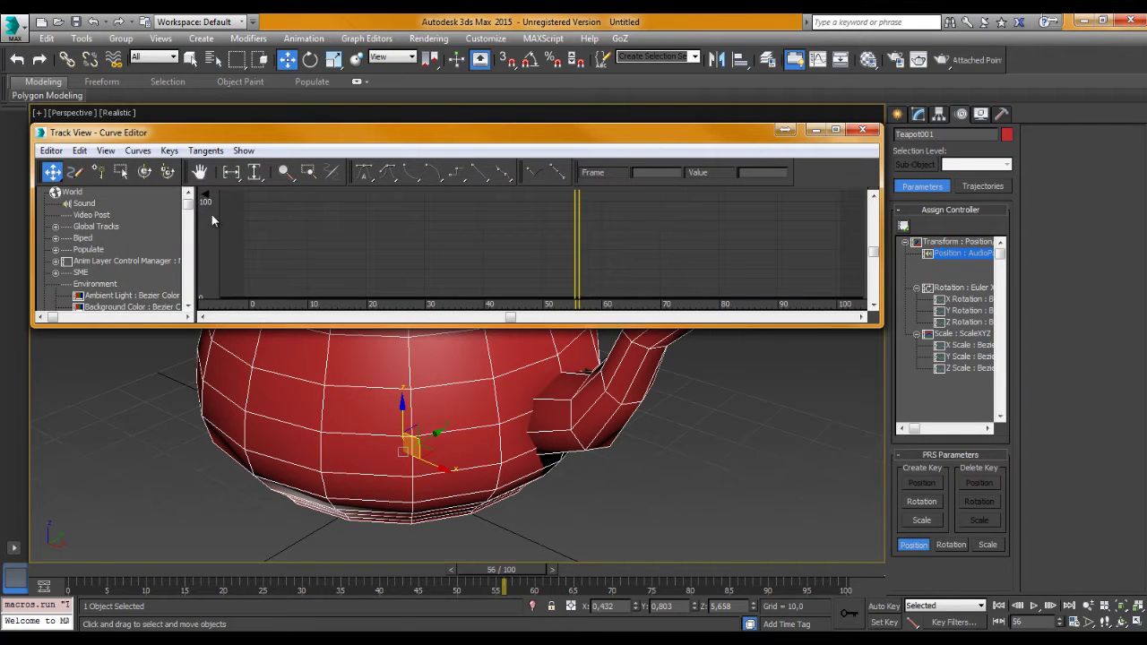
{"action": "left_click", "coordinate": [862, 130]}
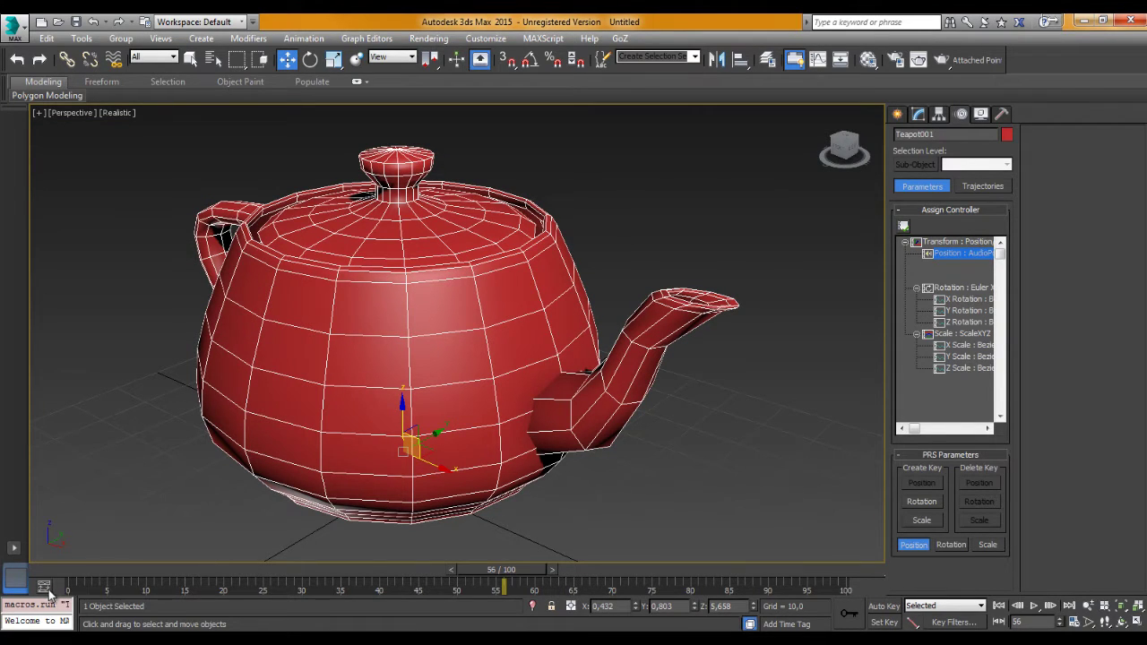
{"action": "left_click", "coordinate": [44, 588]}
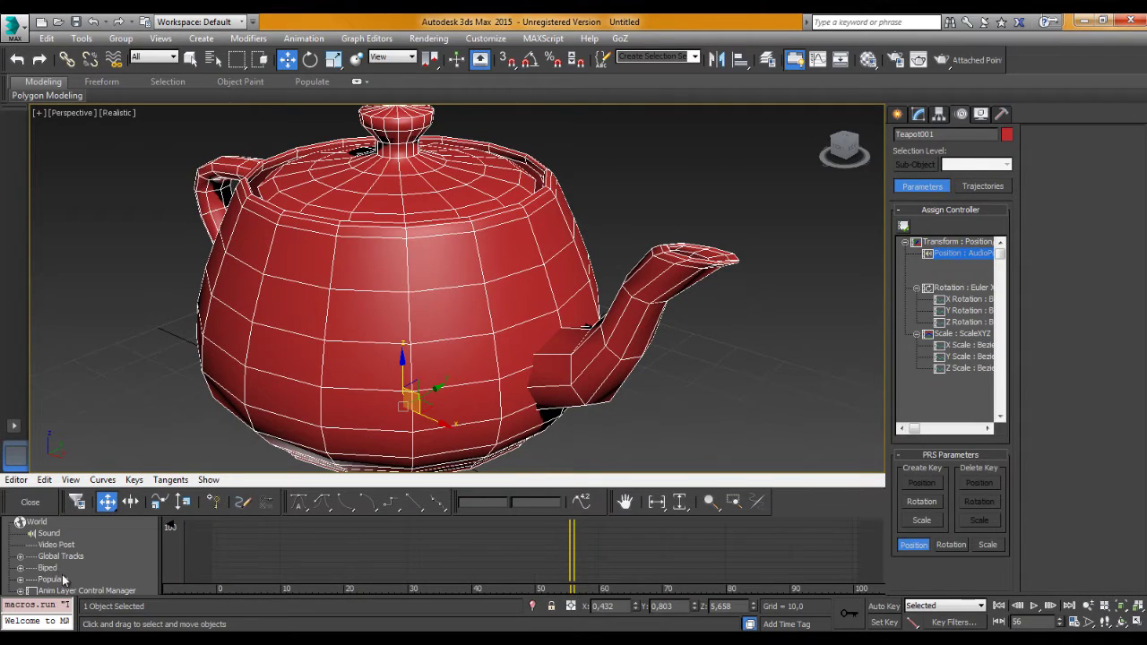
{"action": "left_click", "coordinate": [30, 502]}
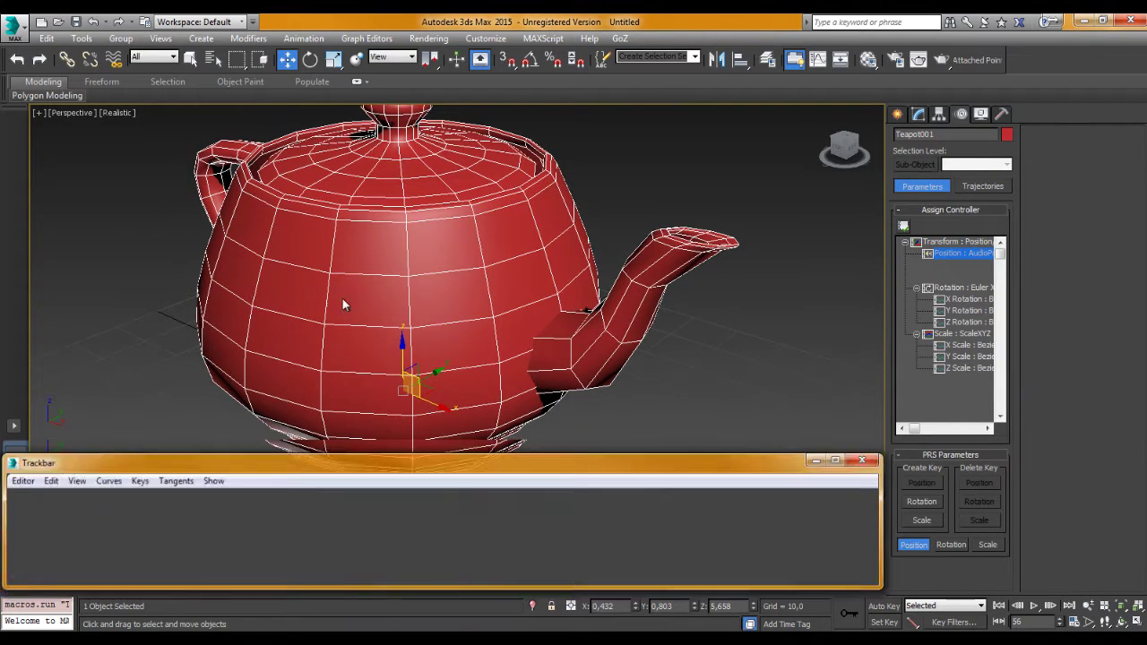
{"action": "left_click", "coordinate": [794, 59]}
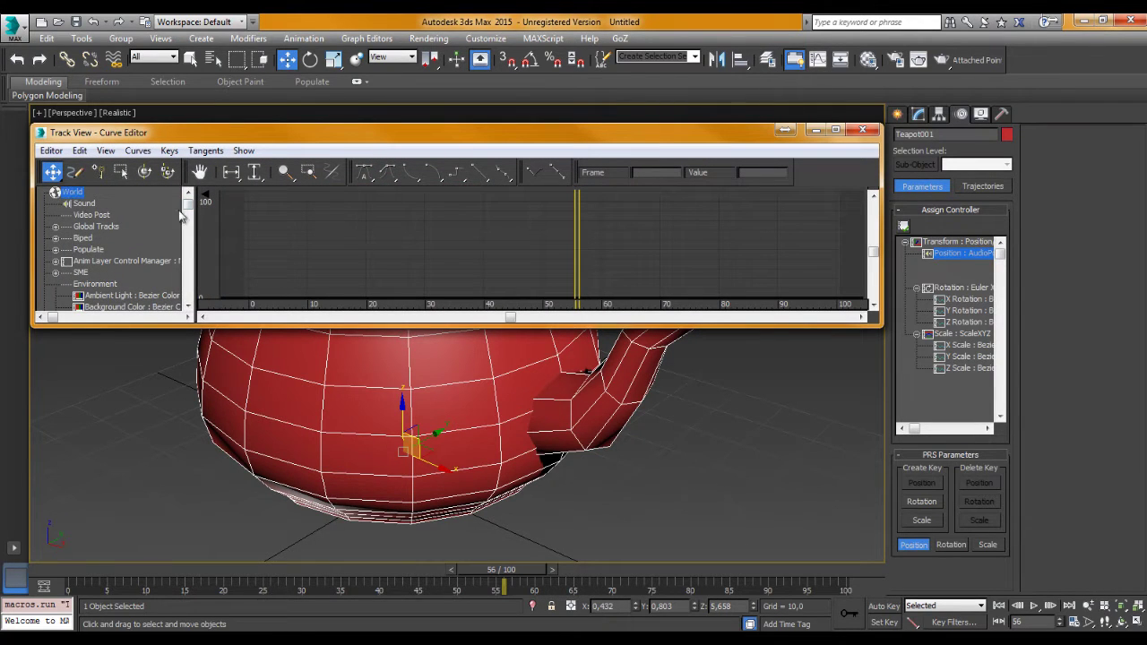
{"action": "mouse_move", "coordinate": [187, 205]}
{"action": "left_mouse_down"}
{"action": "mouse_move", "coordinate": [187, 259]}
{"action": "mouse_move", "coordinate": [188, 205]}
{"action": "left_mouse_up"}
{"action": "left_click", "coordinate": [80, 205]}
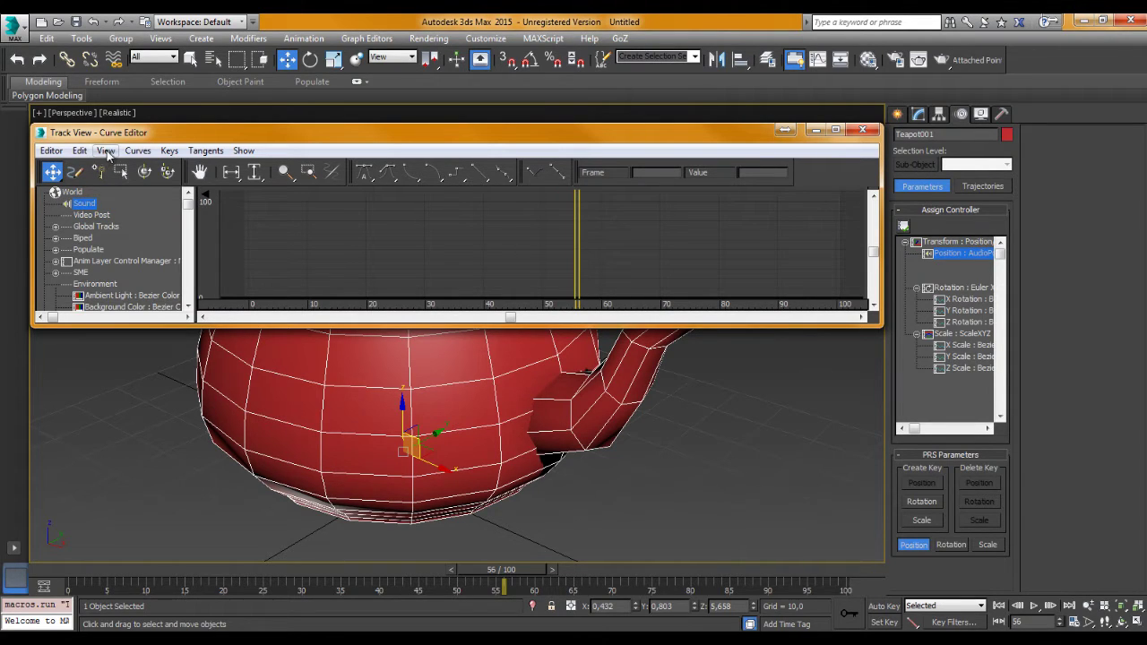
{"action": "left_click", "coordinate": [106, 152]}
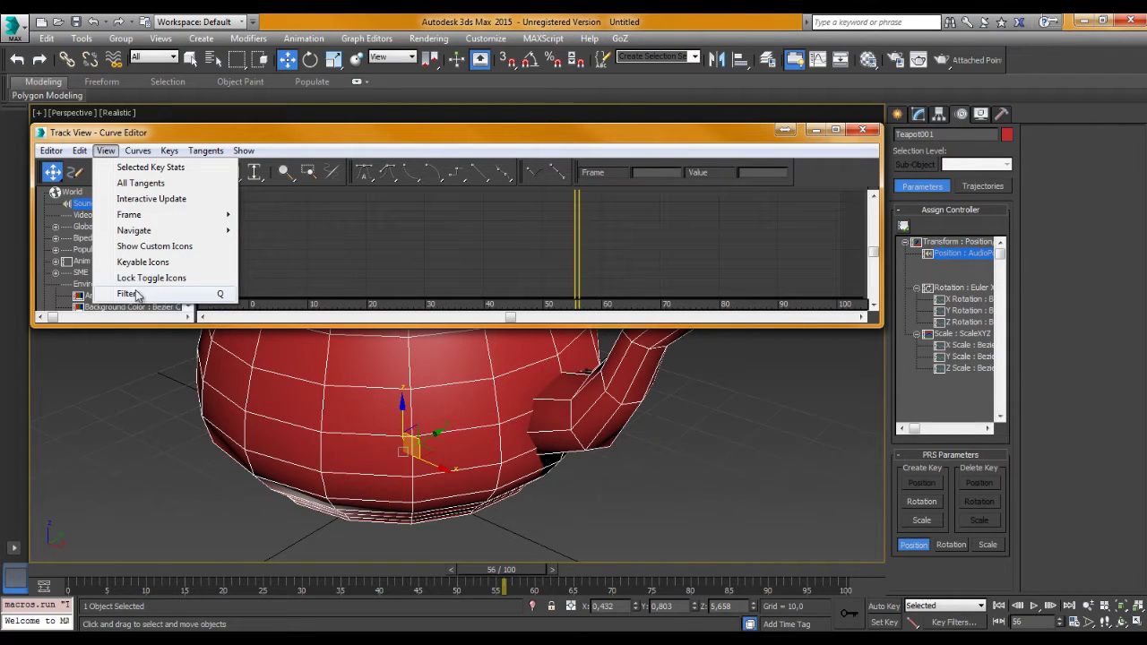
Set the Track View Filters to Show All so the Sound track is listed
{"action": "left_click", "coordinate": [221, 294]}
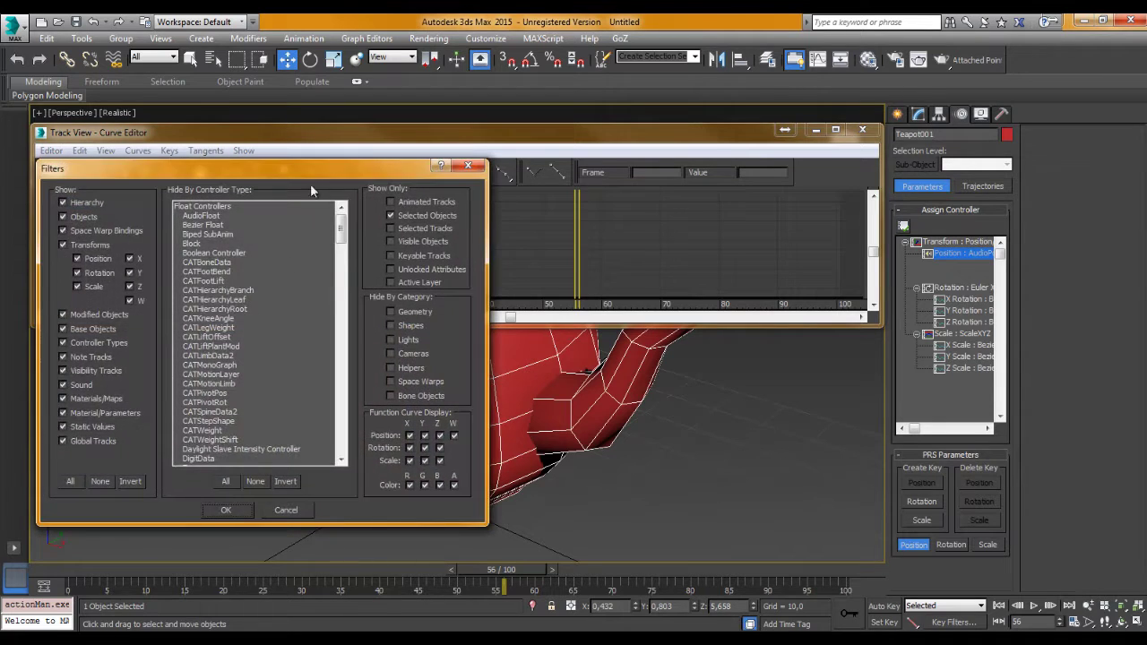
{"action": "left_click_drag", "start_coordinate": [274, 158], "coordinate": [612, 157]}
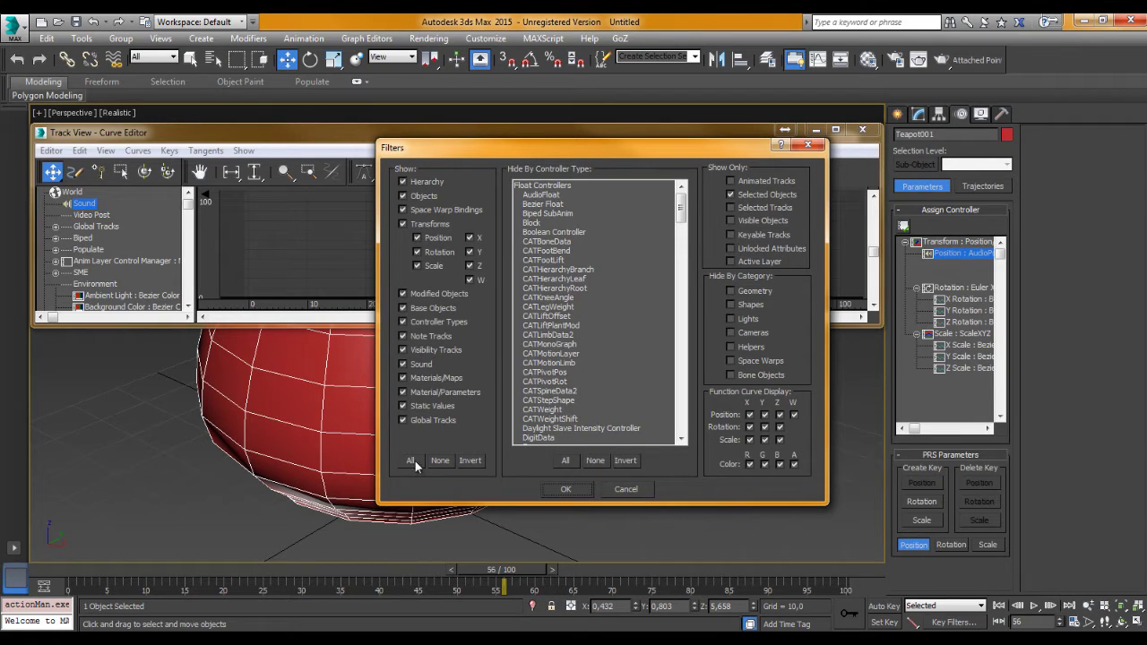
{"action": "left_click", "coordinate": [403, 364]}
{"action": "left_click", "coordinate": [409, 459]}
{"action": "left_click", "coordinate": [565, 489]}
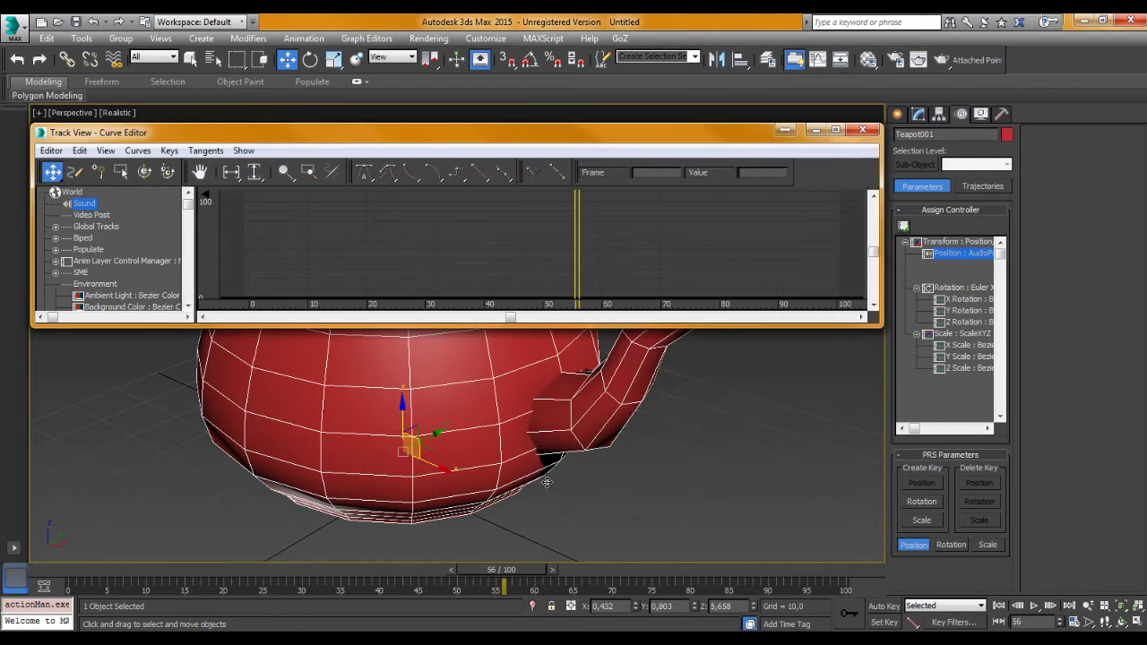
Open ProSound from the Sound track and start adding an audio file
{"action": "double_click", "coordinate": [83, 204]}
{"action": "left_click_drag", "start_coordinate": [343, 38], "coordinate": [768, 136]}
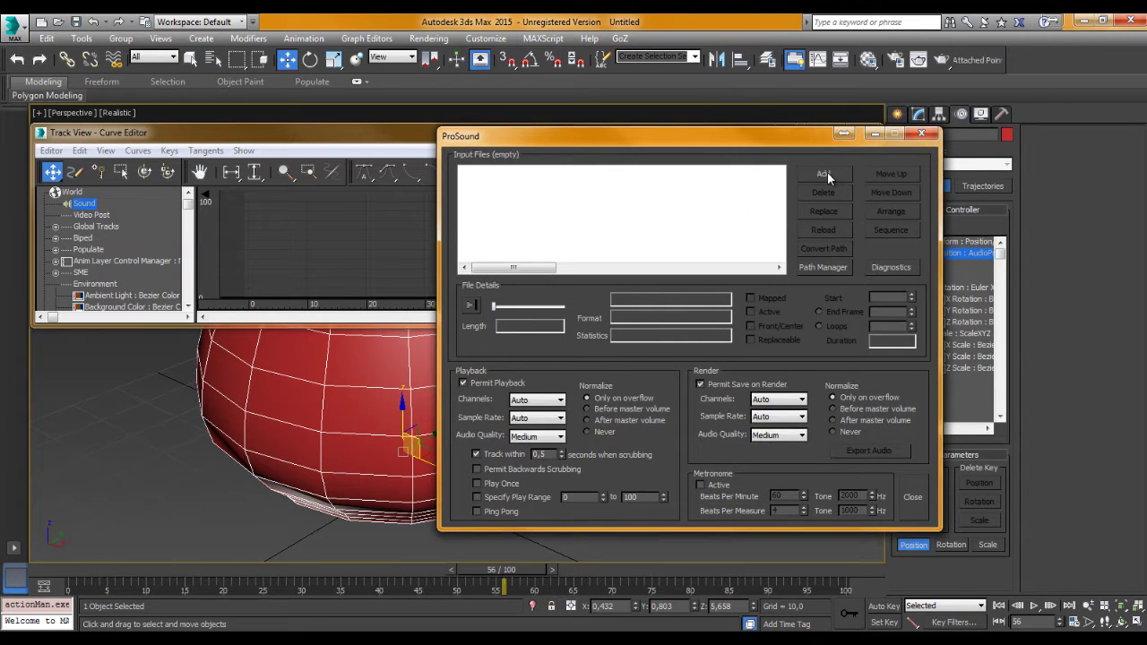
{"action": "left_click", "coordinate": [827, 172]}
{"action": "left_click_drag", "start_coordinate": [844, 136], "coordinate": [645, 131]}
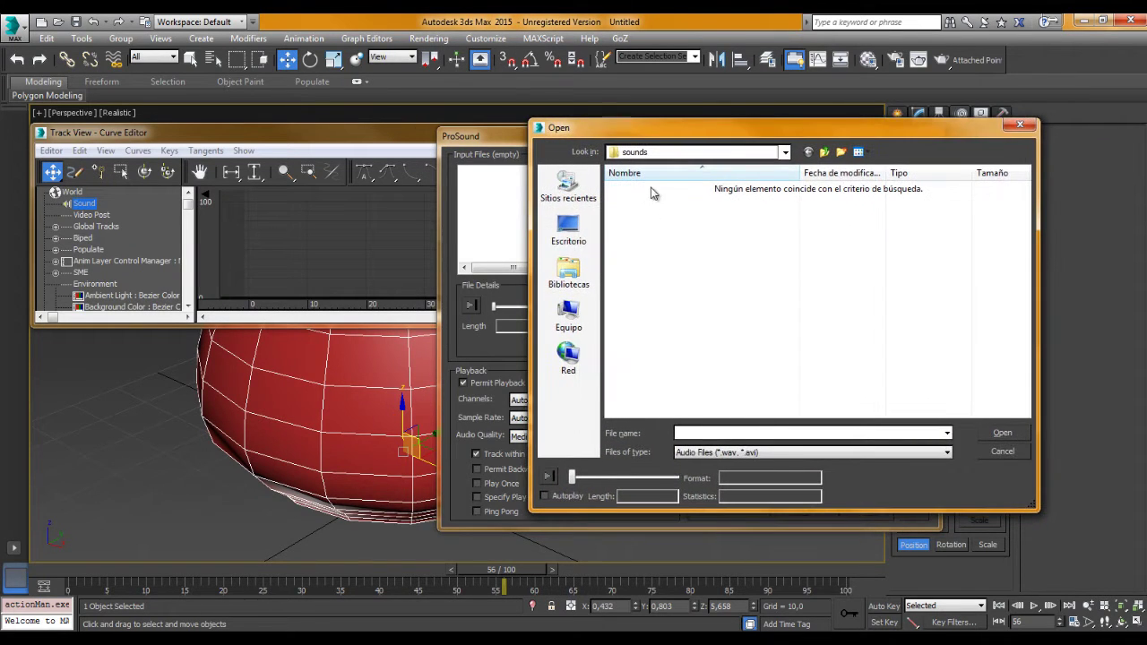
Choose Fashoin Show Hook Loop WAV from the Desktop and play a preview of it
{"action": "left_click", "coordinate": [569, 231]}
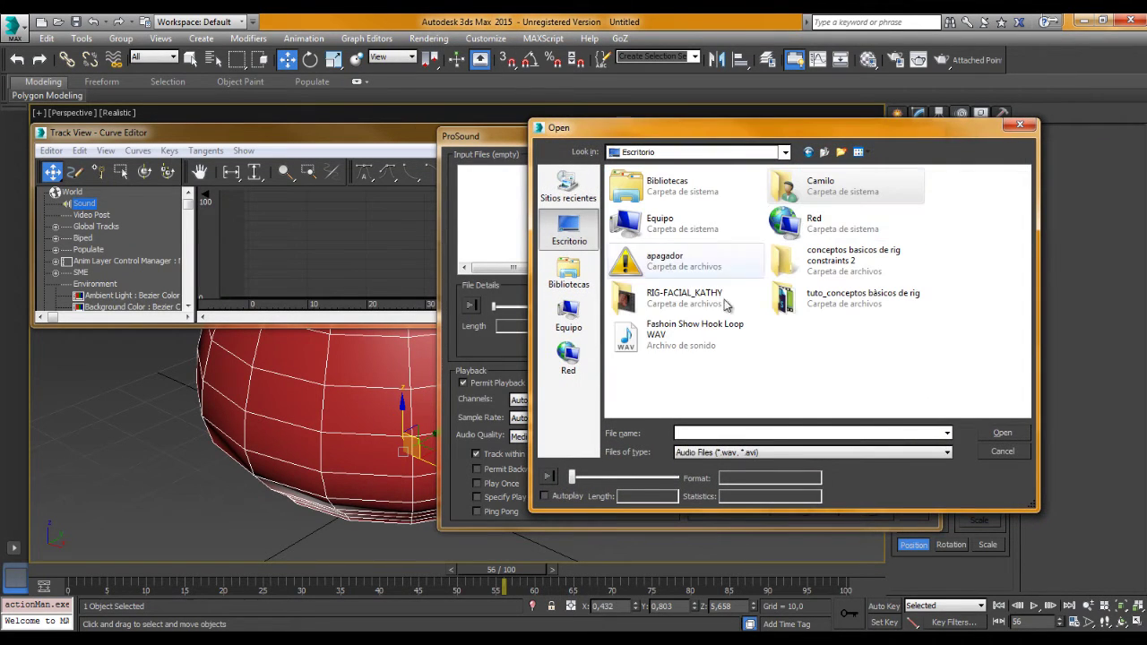
{"action": "left_click", "coordinate": [655, 346]}
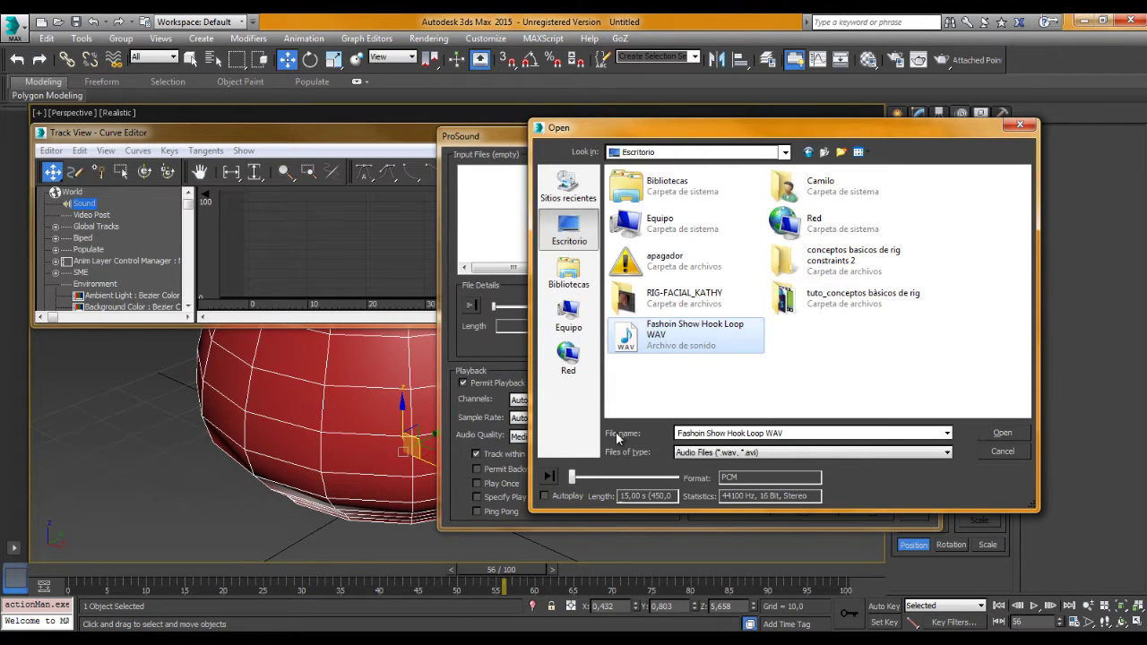
{"action": "left_click", "coordinate": [722, 450]}
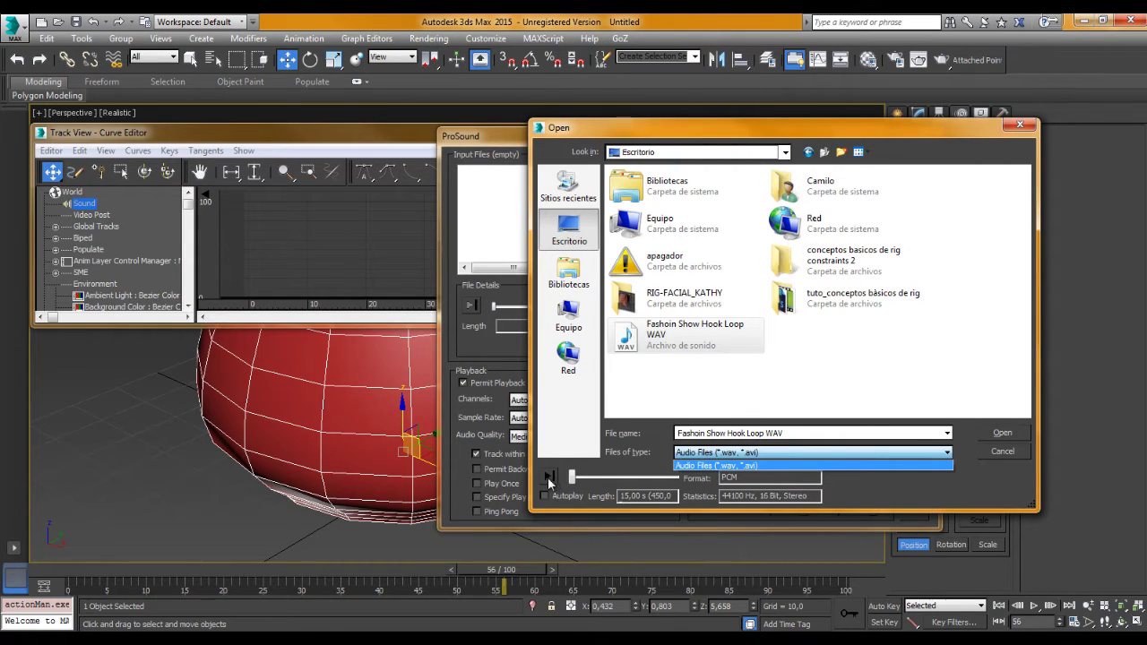
{"action": "left_click", "coordinate": [550, 482]}
{"action": "left_click", "coordinate": [549, 479]}
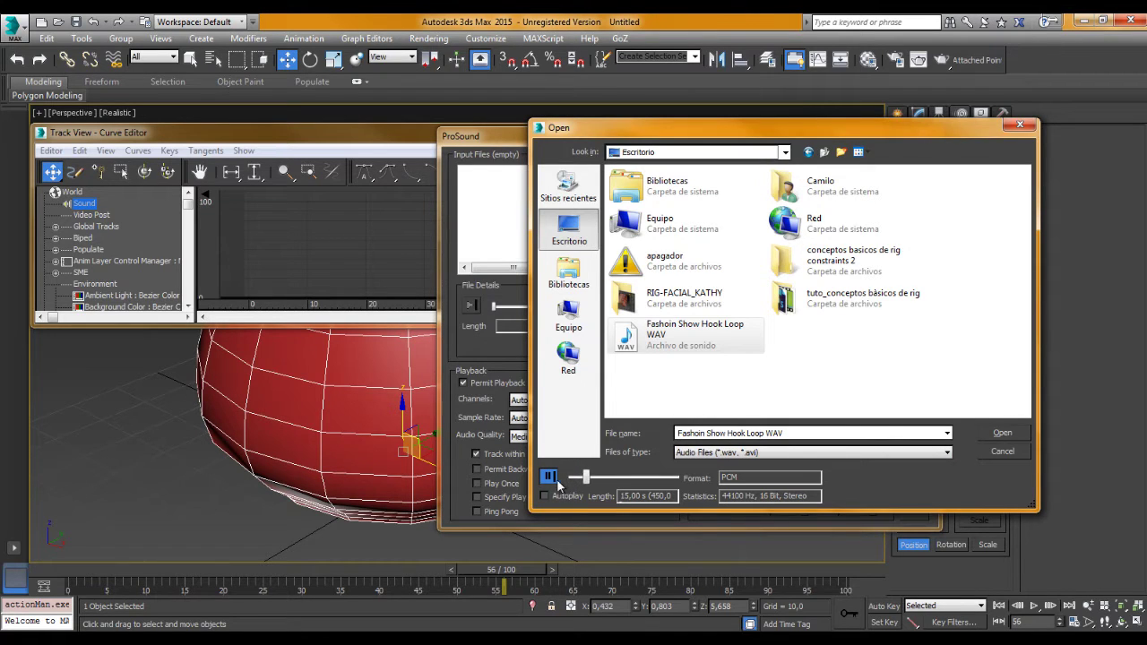
{"action": "left_click", "coordinate": [553, 488]}
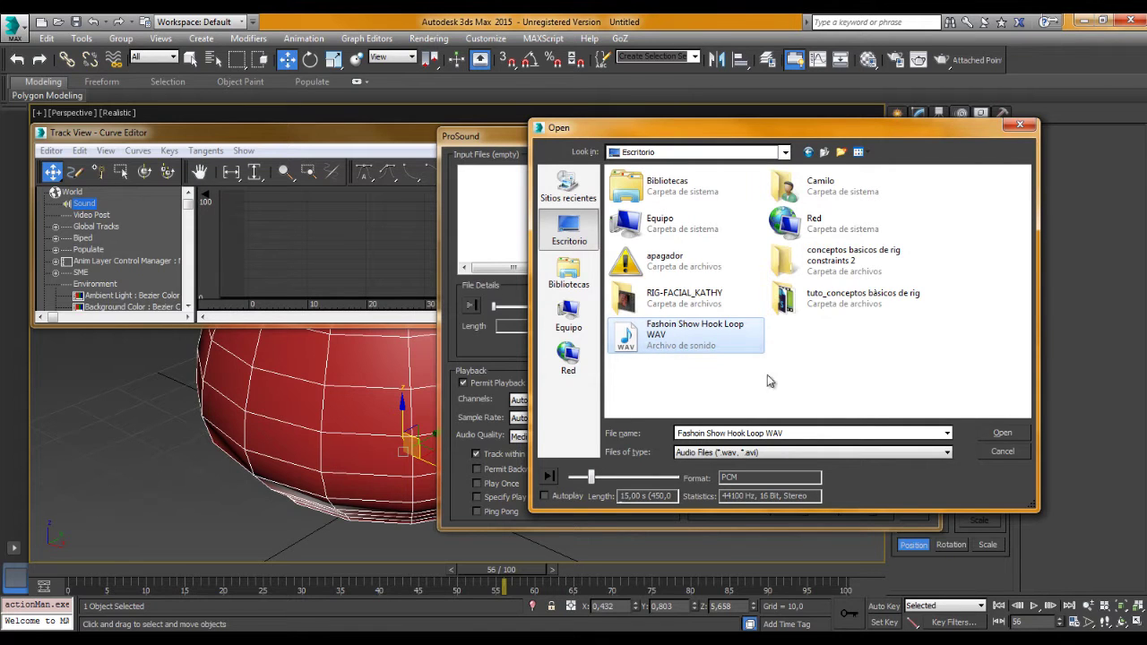
Load the WAV, review its File Details in ProSound, play it, then close ProSound
{"action": "left_click", "coordinate": [1000, 433]}
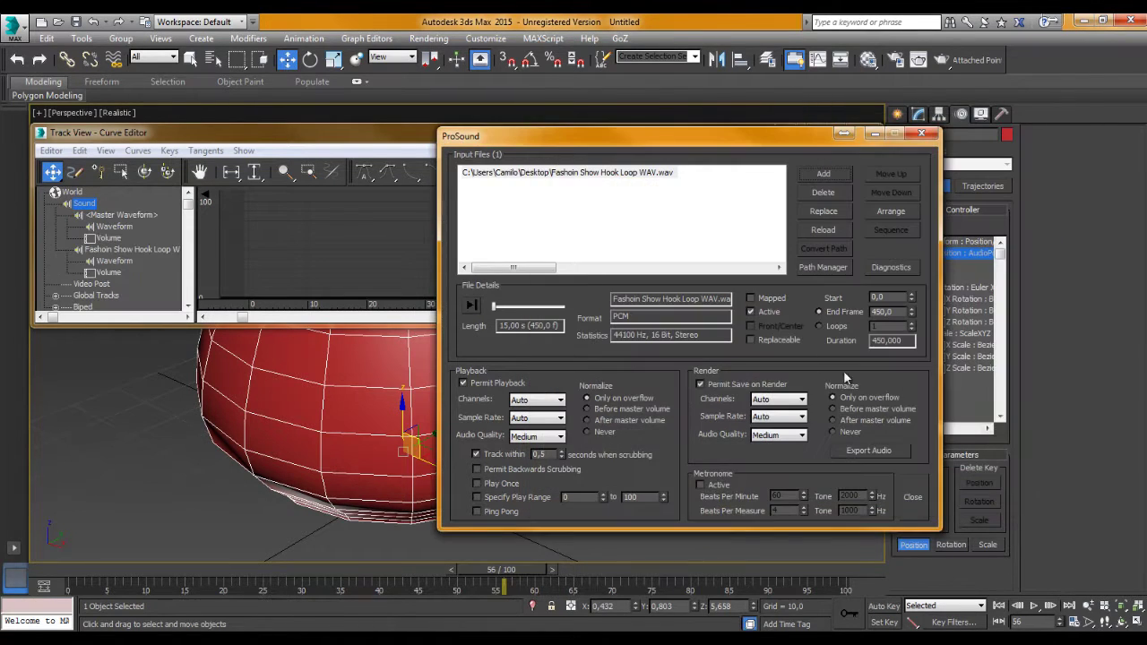
{"action": "left_click", "coordinate": [662, 175]}
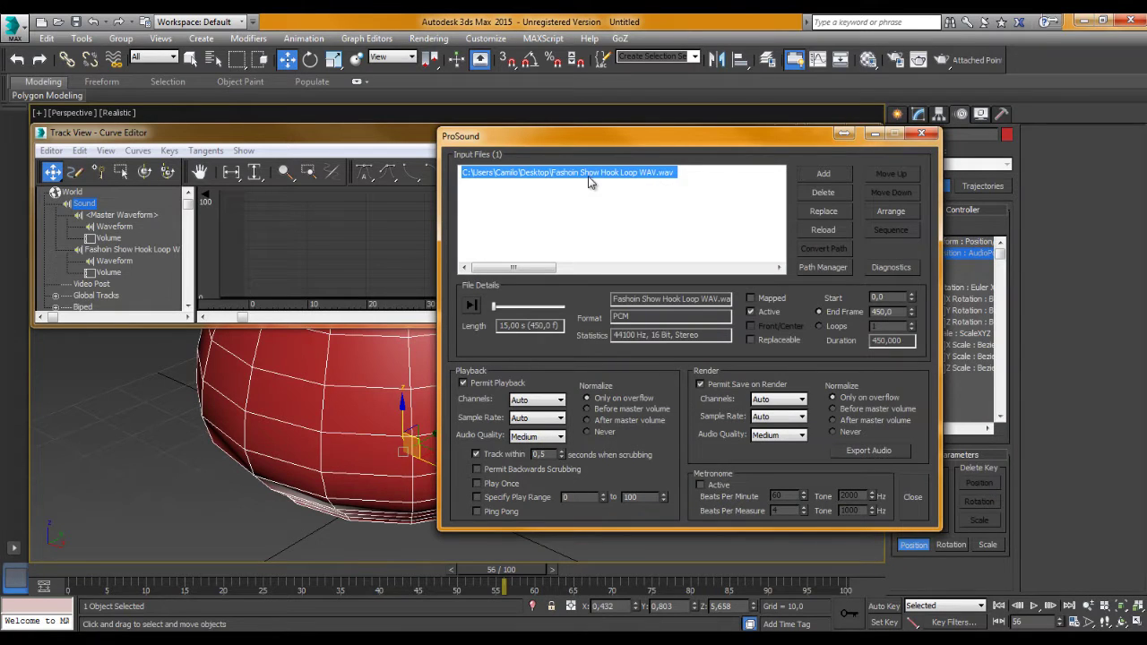
{"action": "left_click", "coordinate": [566, 206]}
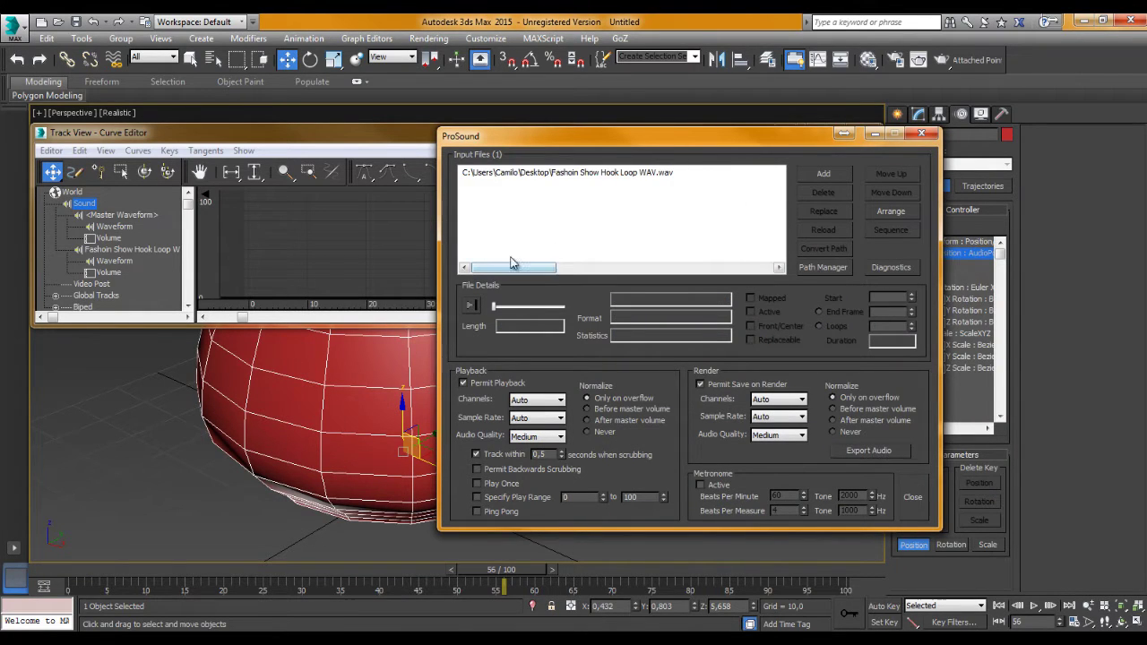
{"action": "left_click", "coordinate": [637, 176]}
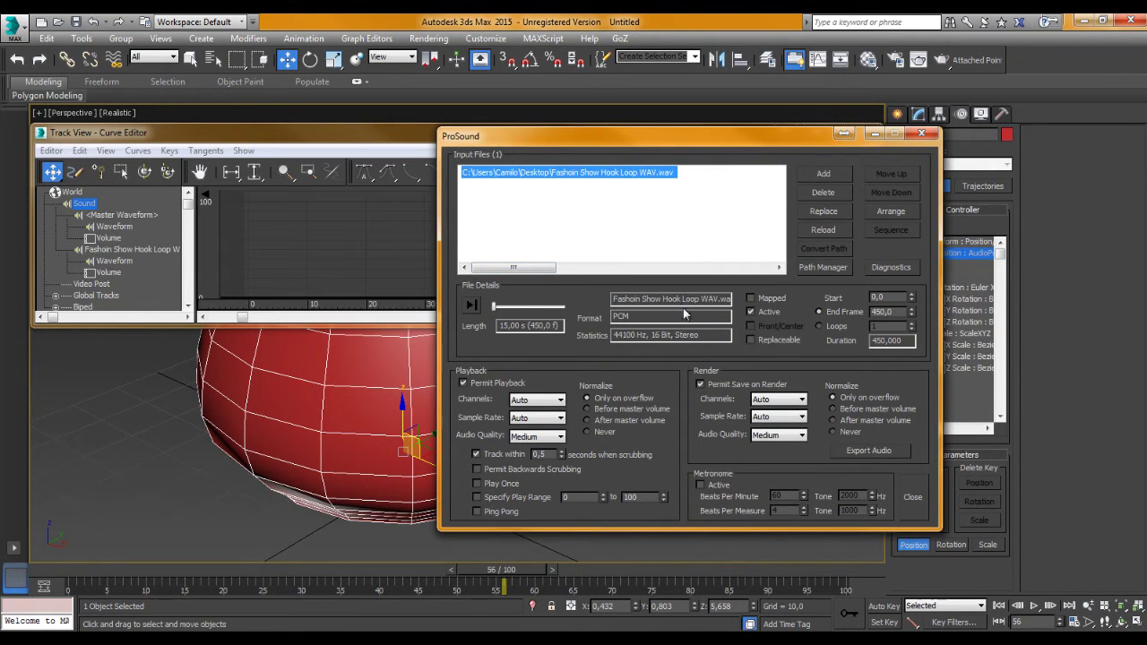
{"action": "left_click", "coordinate": [472, 305]}
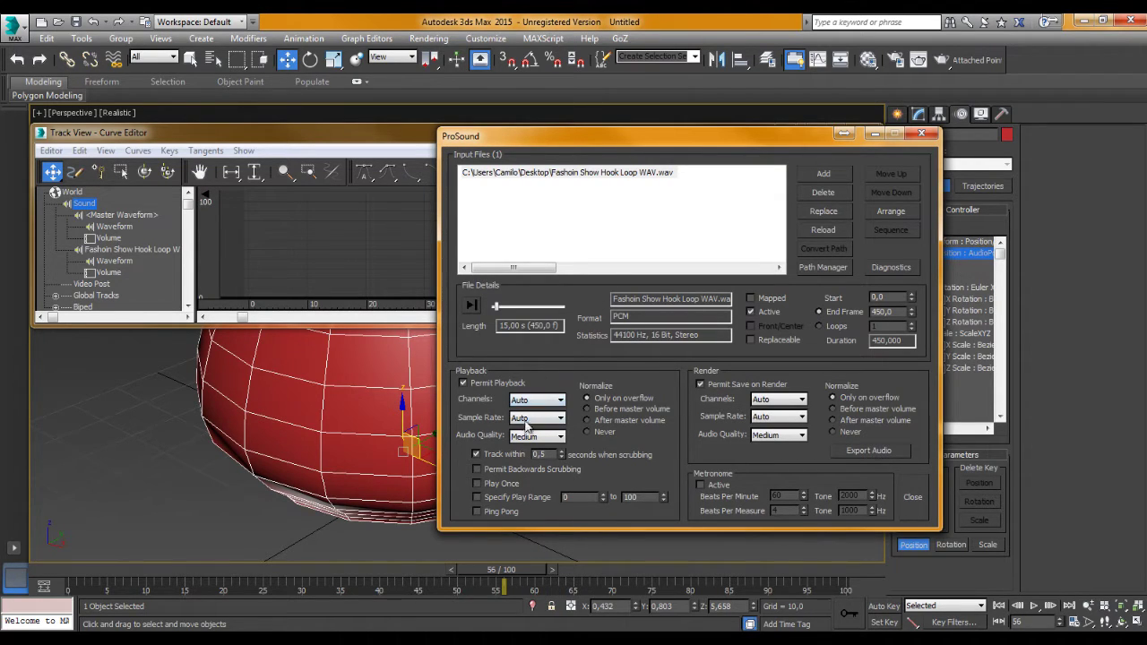
{"action": "left_click", "coordinate": [912, 498]}
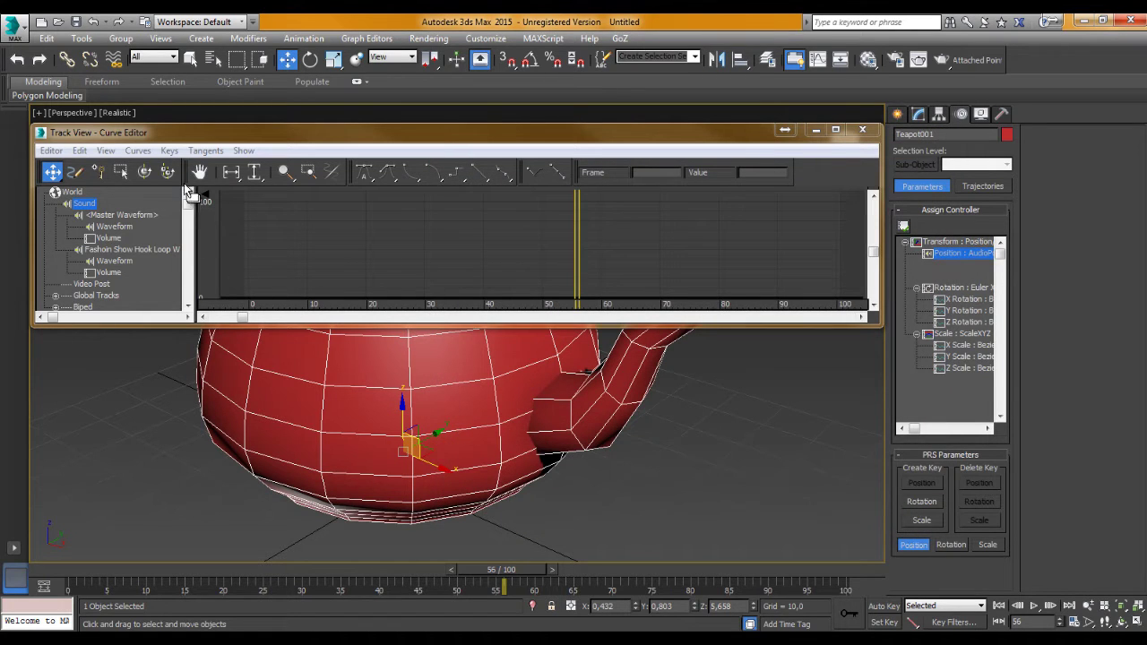
Display the Sound > Master Waveform > Waveform track in the Track View graph
{"action": "mouse_move", "coordinate": [187, 199]}
{"action": "left_mouse_down"}
{"action": "mouse_move", "coordinate": [188, 261]}
{"action": "mouse_move", "coordinate": [188, 198]}
{"action": "left_mouse_up"}
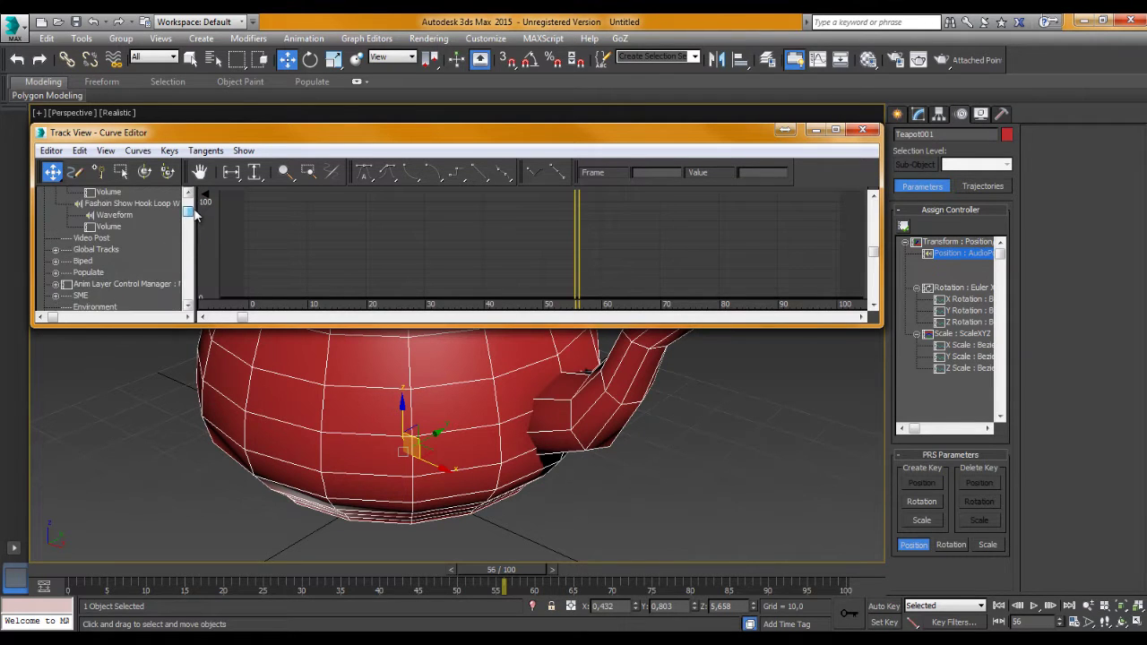
{"action": "left_click", "coordinate": [84, 192]}
{"action": "left_click", "coordinate": [114, 204]}
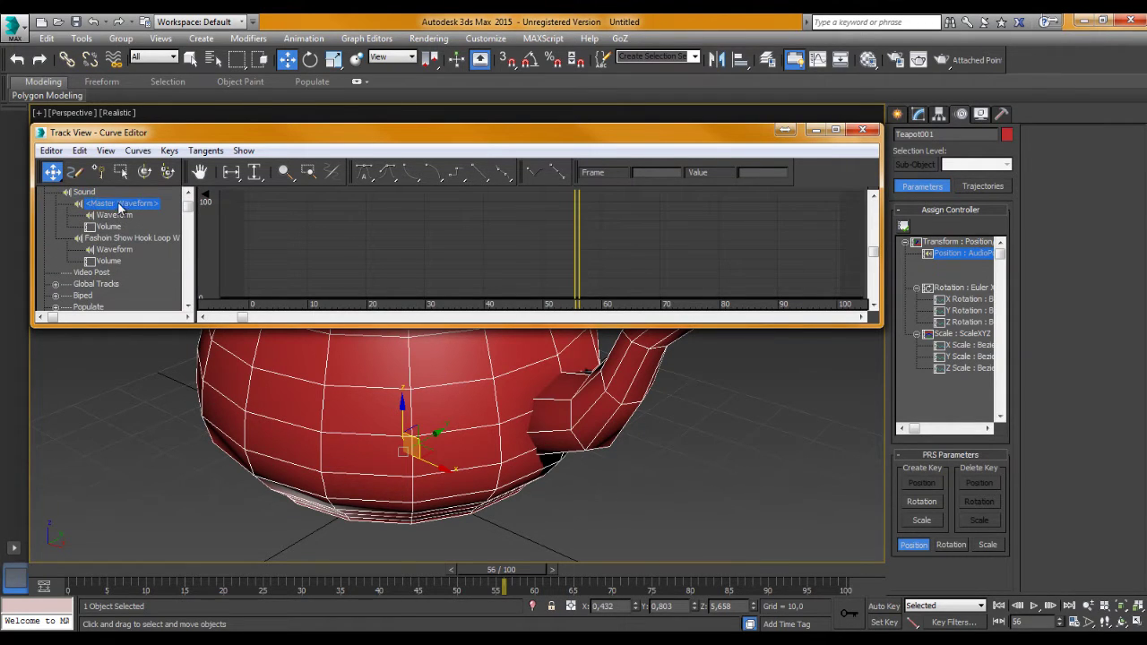
{"action": "left_click", "coordinate": [116, 217]}
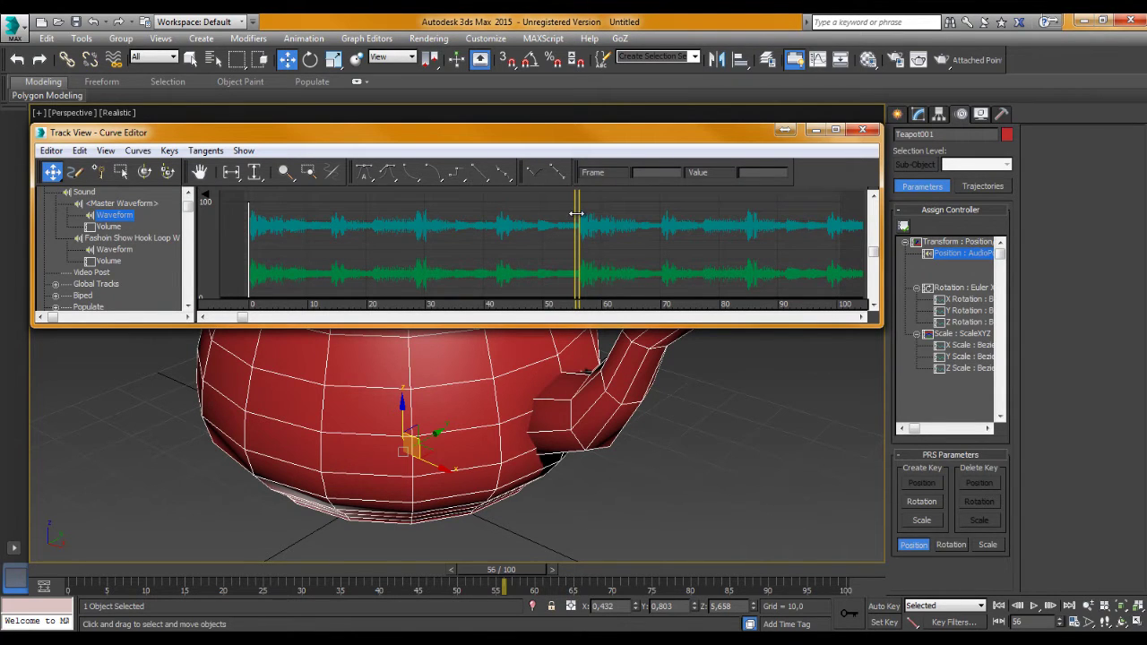
Scrub the time back to frame 17 and move the Curve Editor window higher
{"action": "mouse_move", "coordinate": [576, 213]}
{"action": "left_mouse_down"}
{"action": "mouse_move", "coordinate": [252, 232]}
{"action": "mouse_move", "coordinate": [423, 240]}
{"action": "mouse_move", "coordinate": [421, 223]}
{"action": "mouse_move", "coordinate": [481, 215]}
{"action": "mouse_move", "coordinate": [612, 233]}
{"action": "left_mouse_up"}
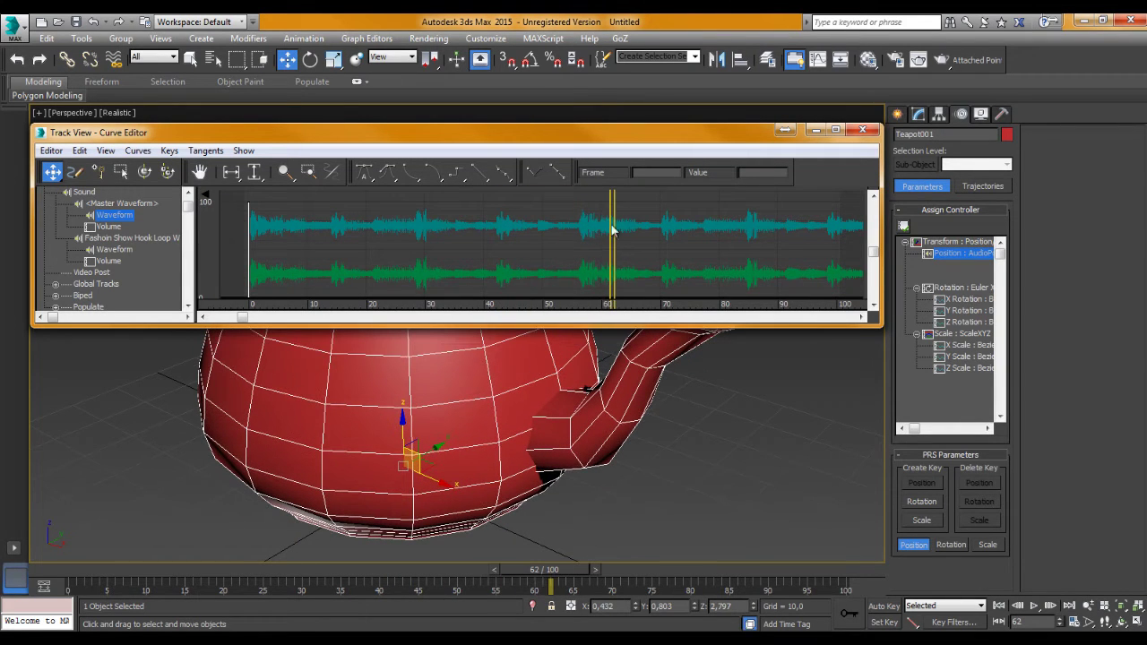
{"action": "mouse_move", "coordinate": [531, 221]}
{"action": "left_mouse_down"}
{"action": "mouse_move", "coordinate": [305, 225]}
{"action": "mouse_move", "coordinate": [347, 222]}
{"action": "left_mouse_up"}
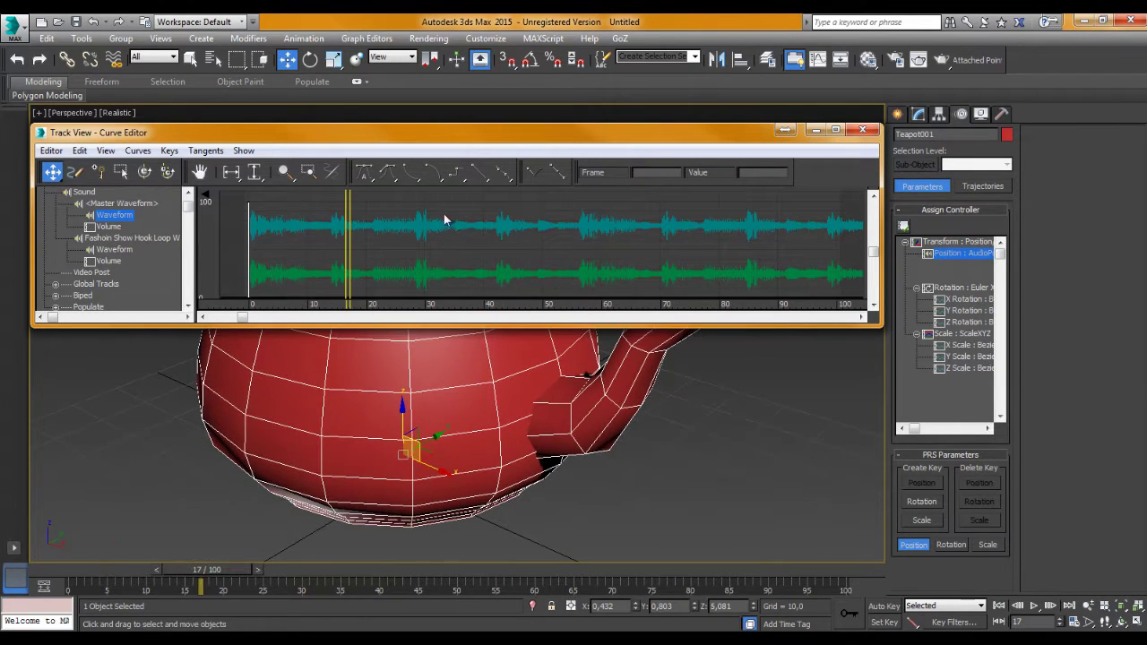
{"action": "left_click_drag", "start_coordinate": [487, 141], "coordinate": [503, 71]}
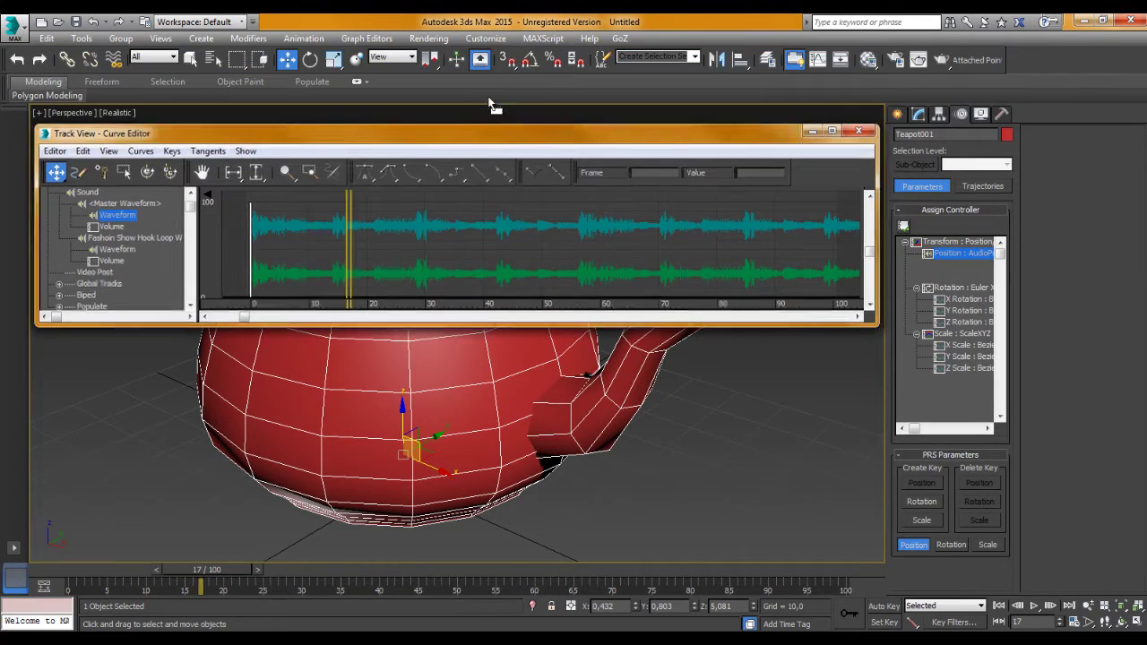
{"action": "scroll", "coordinate": [493, 314], "scroll_direction": "down", "scroll_amount": 1}
{"action": "scroll", "coordinate": [491, 331], "scroll_direction": "down", "scroll_amount": 4}
Orbit to a lower angle on the teapot and play then stop the animation
{"action": "scroll", "coordinate": [486, 359], "scroll_direction": "up", "scroll_amount": 1}
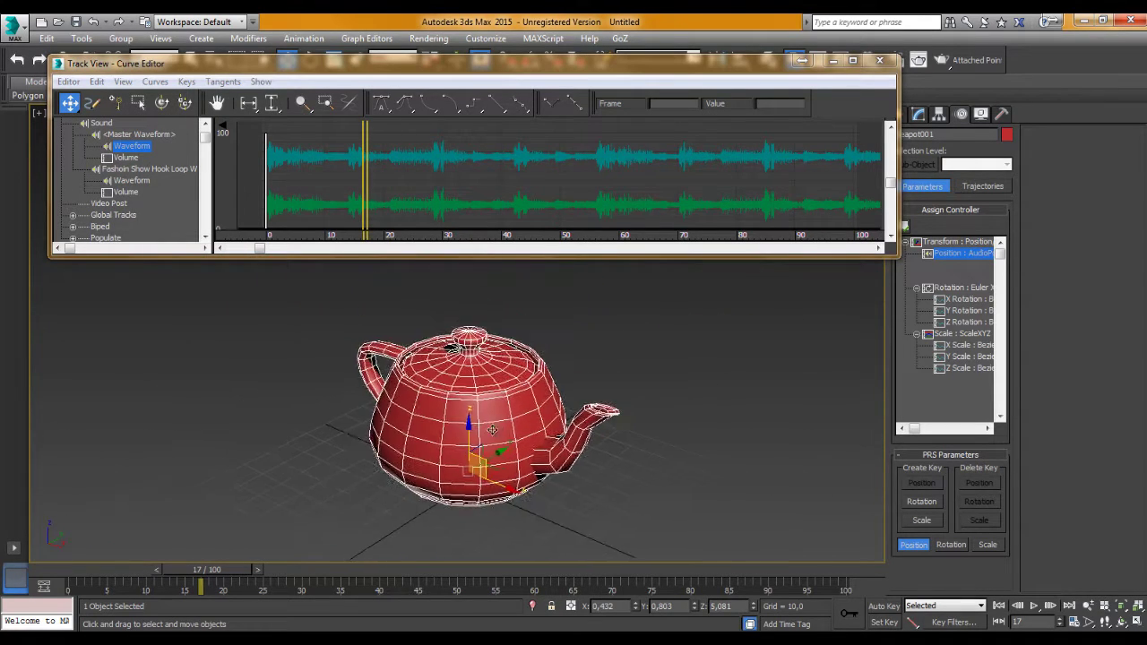
{"action": "scroll", "coordinate": [483, 386], "scroll_direction": "up", "scroll_amount": 2}
{"action": "mouse_move", "coordinate": [476, 403]}
{"action": "middle_mouse_down", "text": "alt"}
{"action": "mouse_move", "coordinate": [467, 373]}
{"action": "mouse_move", "coordinate": [520, 376]}
{"action": "middle_mouse_up", "text": "alt"}
{"action": "scroll", "coordinate": [512, 378], "scroll_direction": "down", "scroll_amount": 2}
{"action": "left_click", "coordinate": [1032, 606]}
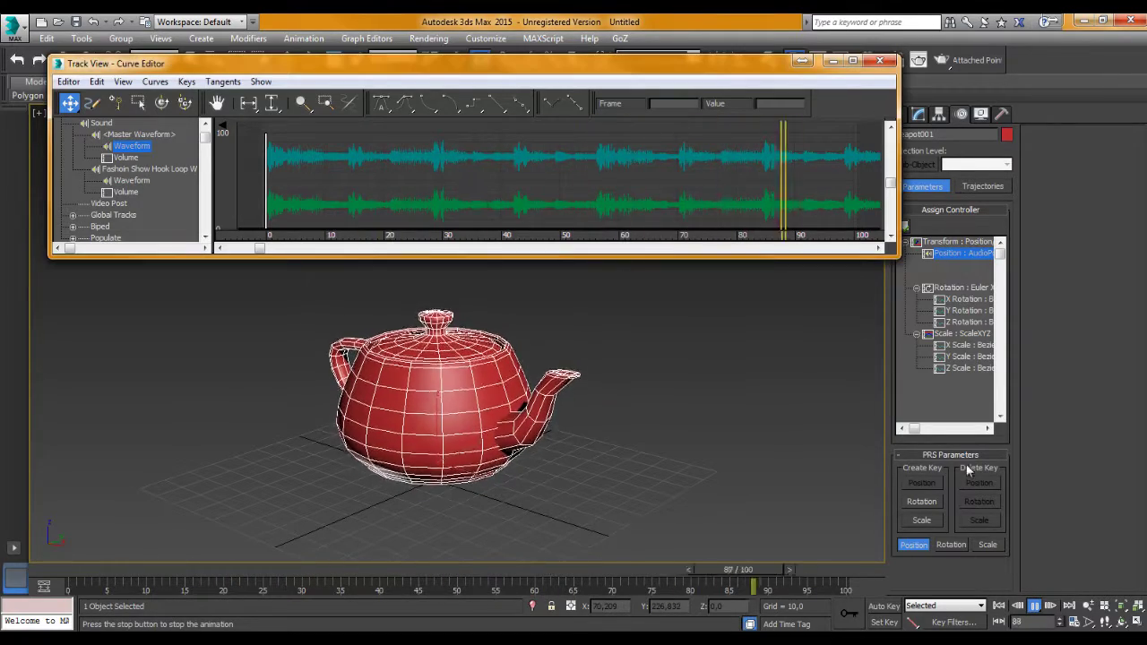
{"action": "left_click", "coordinate": [1034, 607]}
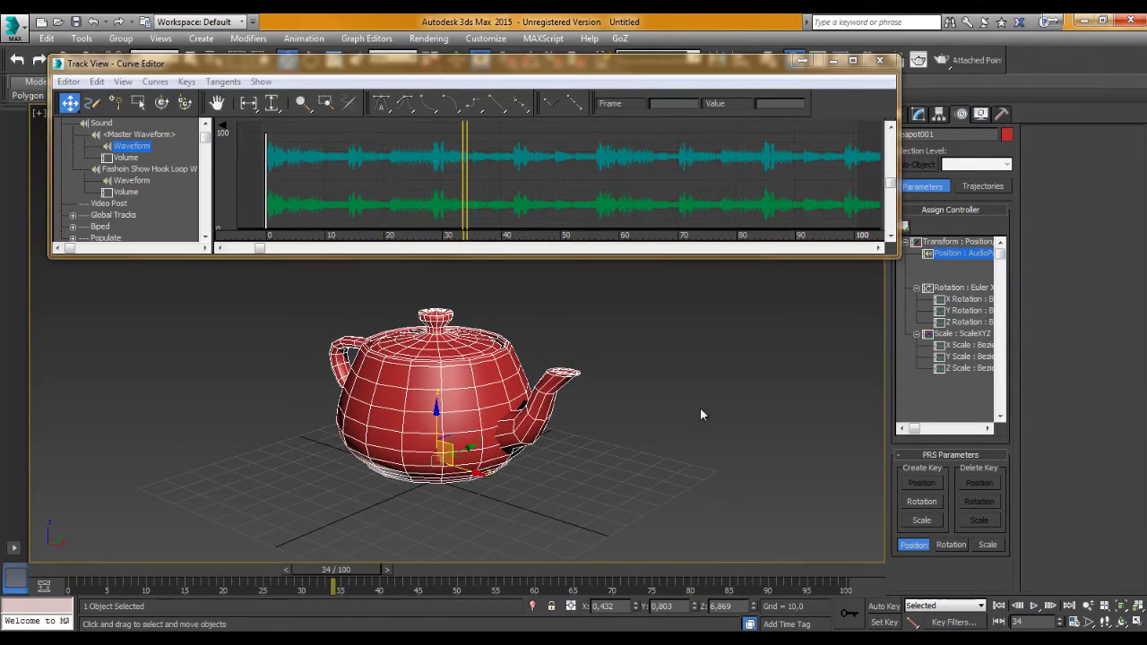
Scrub the waveform through frames 18, 29 and 51, then play again
{"action": "left_click", "coordinate": [361, 158]}
{"action": "mouse_move", "coordinate": [324, 179]}
{"action": "left_mouse_down"}
{"action": "mouse_move", "coordinate": [447, 203]}
{"action": "mouse_move", "coordinate": [565, 197]}
{"action": "left_mouse_up"}
{"action": "left_click", "coordinate": [132, 181]}
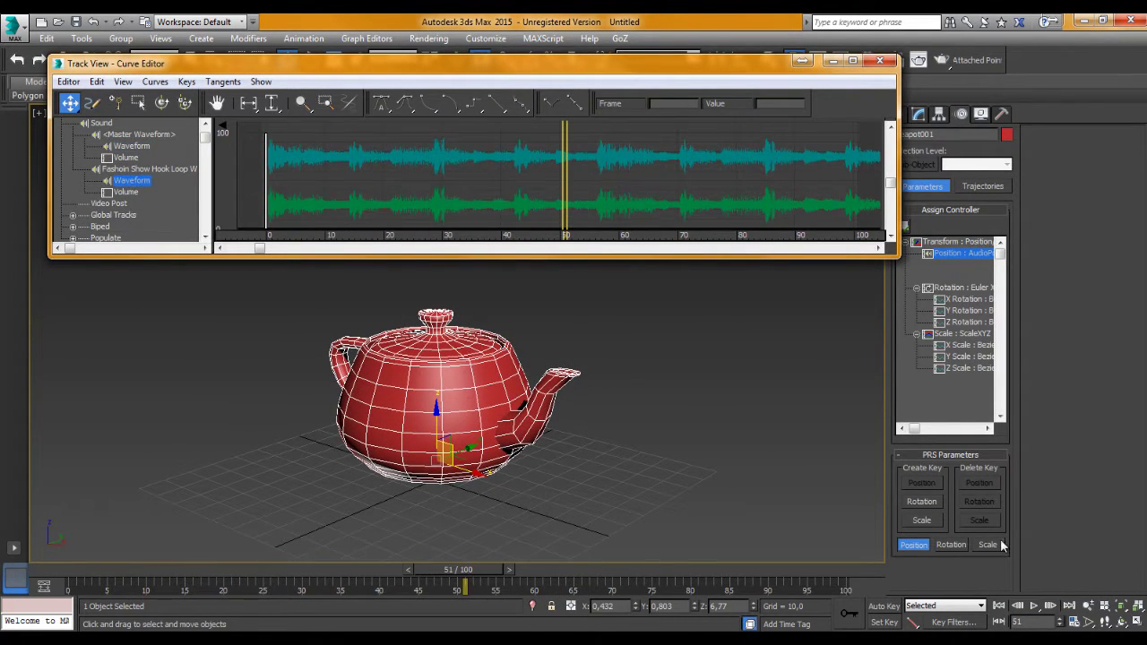
{"action": "left_click", "coordinate": [1034, 605]}
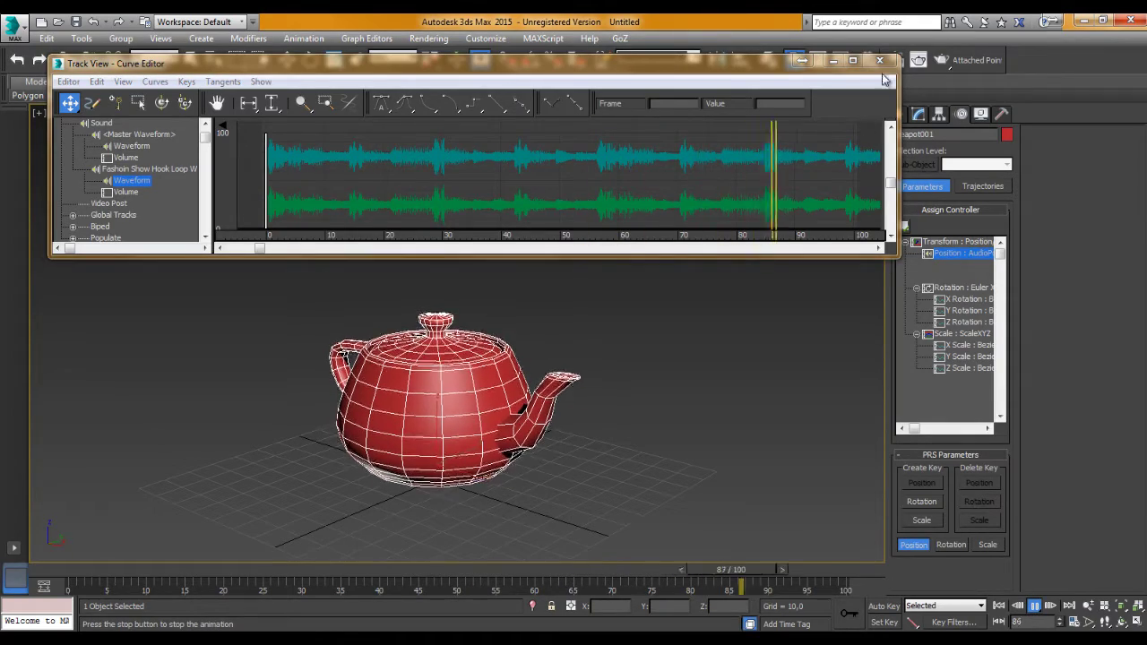
Close the Curve Editor, stop playback, recentre the teapot, and reopen Track View
{"action": "left_click", "coordinate": [878, 60]}
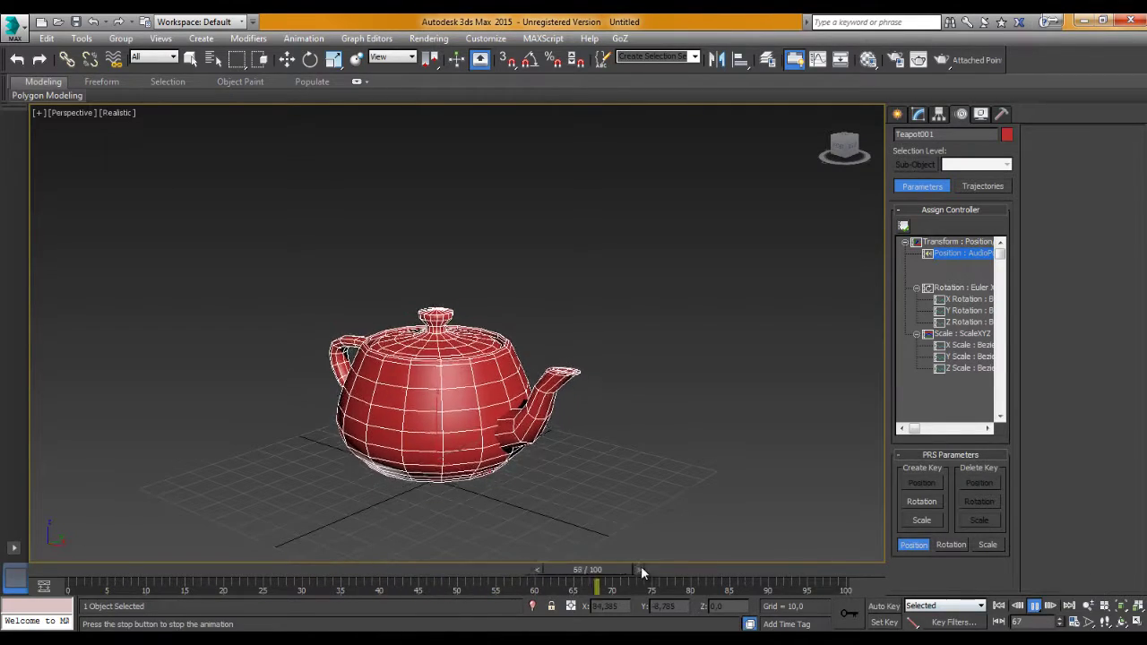
{"action": "key", "text": "w"}
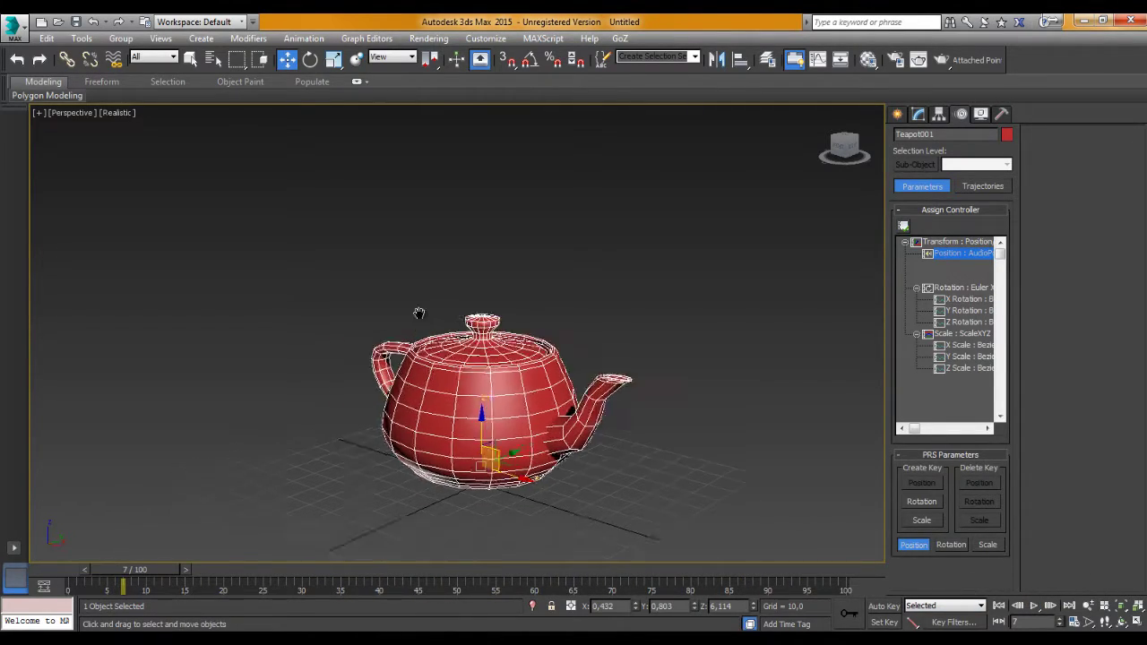
{"action": "middle_click_drag", "start_coordinate": [418, 312], "coordinate": [504, 242]}
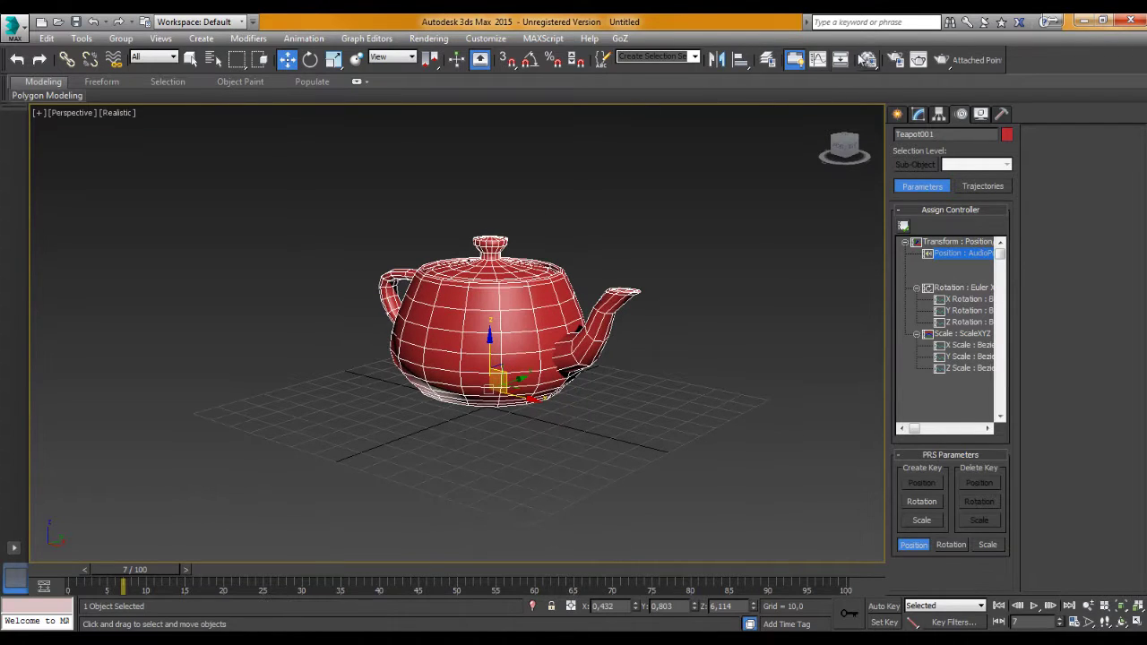
{"action": "left_click", "coordinate": [817, 59]}
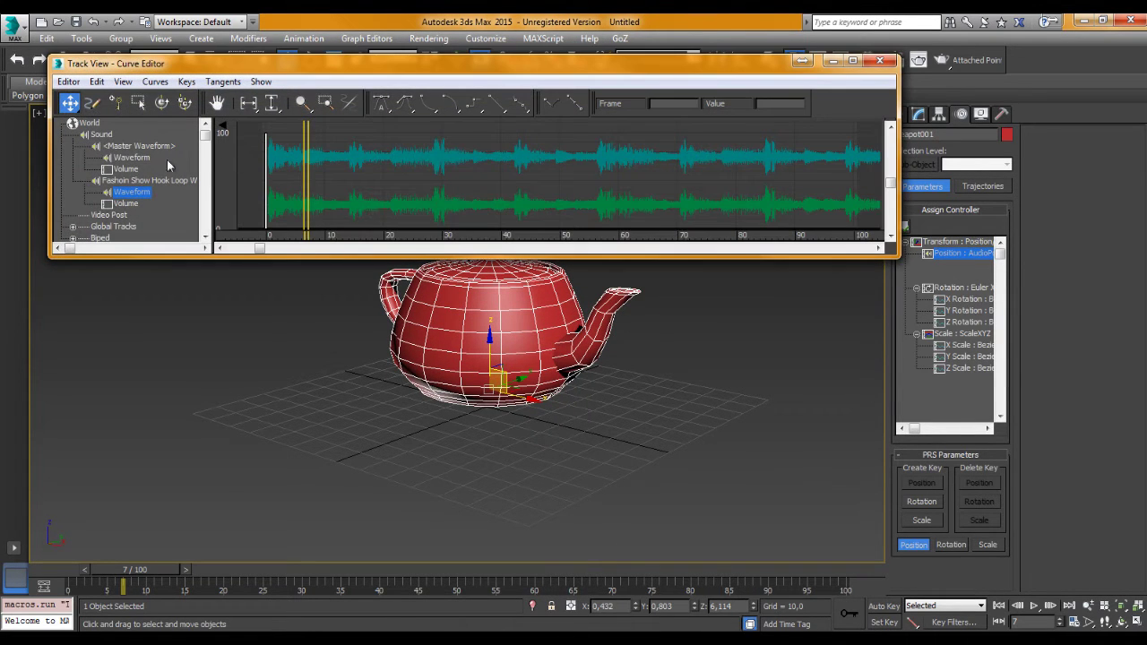
In ProSound, delete the current sound and re-add Fashoin Show Hook Loop WAV
{"action": "left_click", "coordinate": [100, 134]}
{"action": "double_click", "coordinate": [101, 134]}
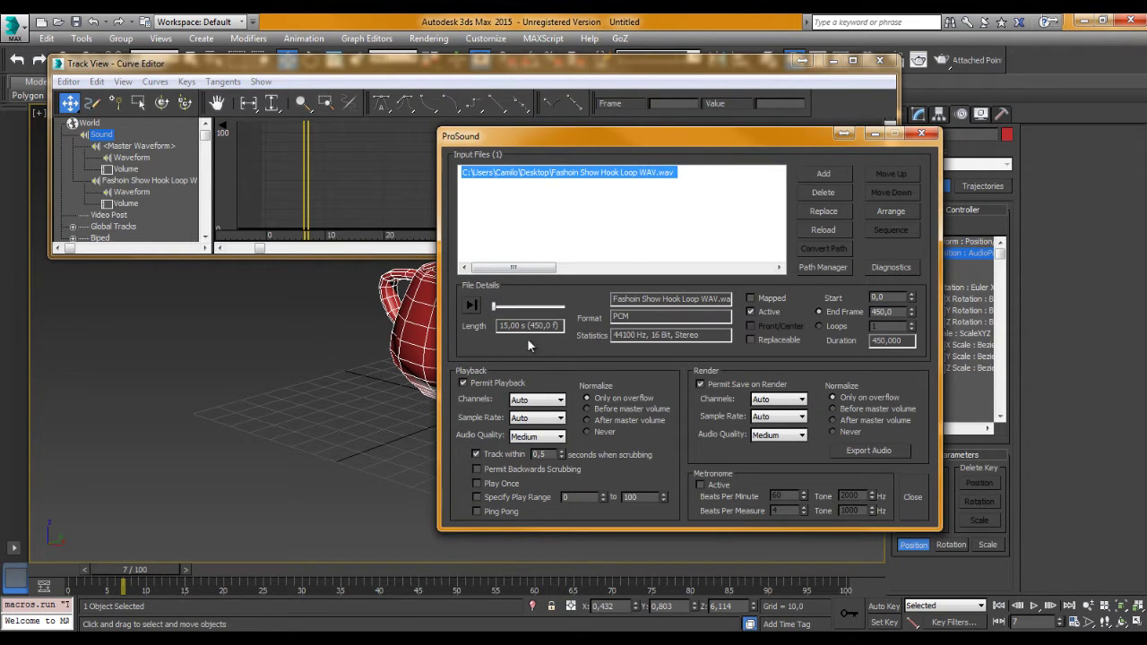
{"action": "left_click", "coordinate": [824, 193]}
{"action": "left_click", "coordinate": [809, 175]}
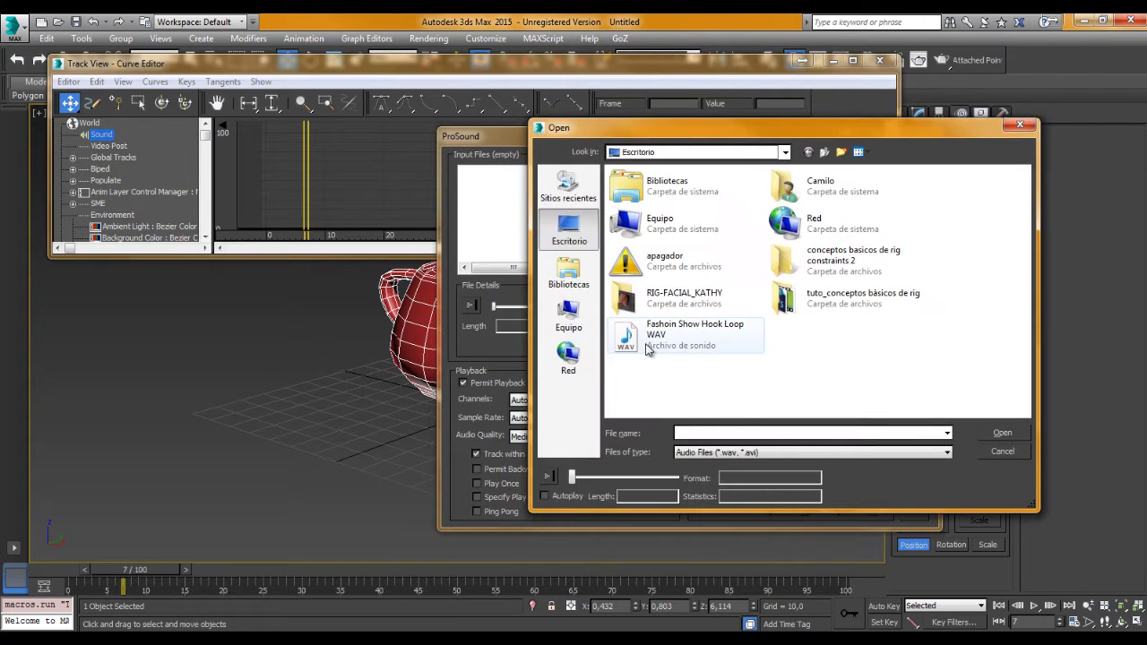
{"action": "left_click", "coordinate": [648, 340]}
{"action": "left_click", "coordinate": [1001, 432]}
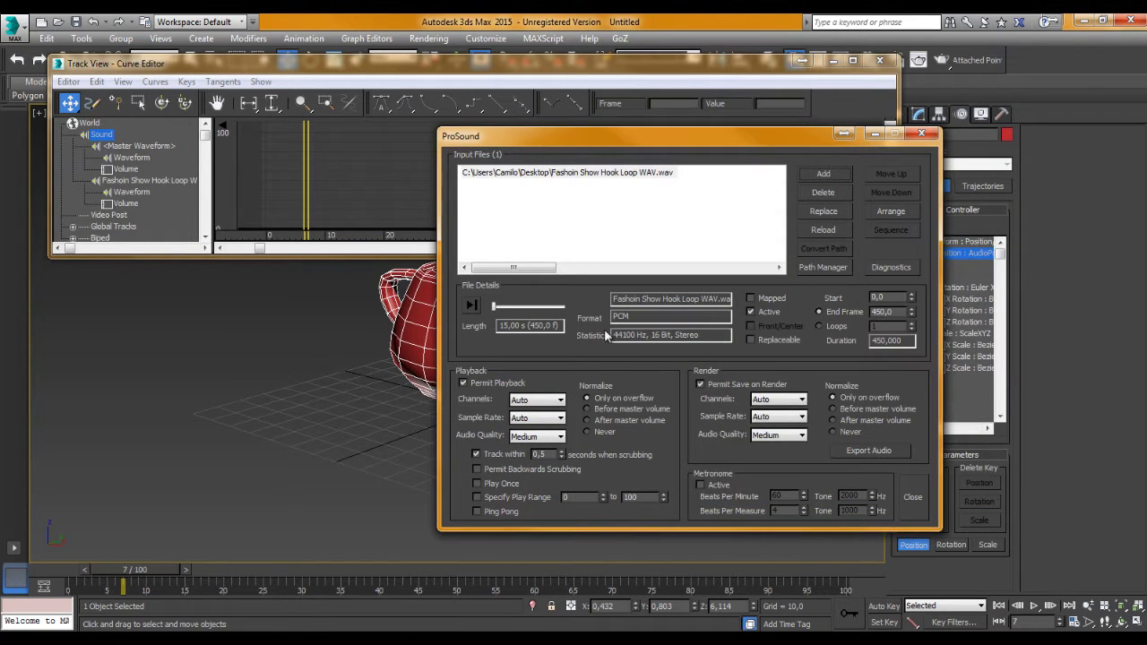
Close ProSound and the Curve Editor, then play and stop the animation
{"action": "left_click", "coordinate": [912, 500]}
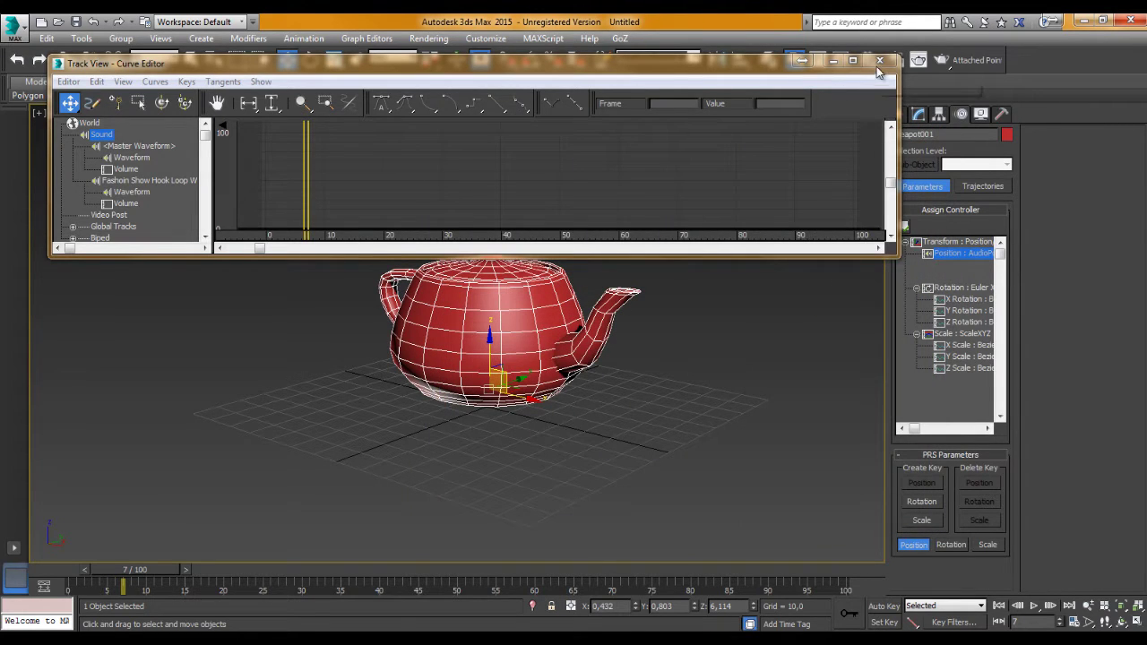
{"action": "left_click", "coordinate": [878, 60]}
{"action": "left_click", "coordinate": [1035, 607]}
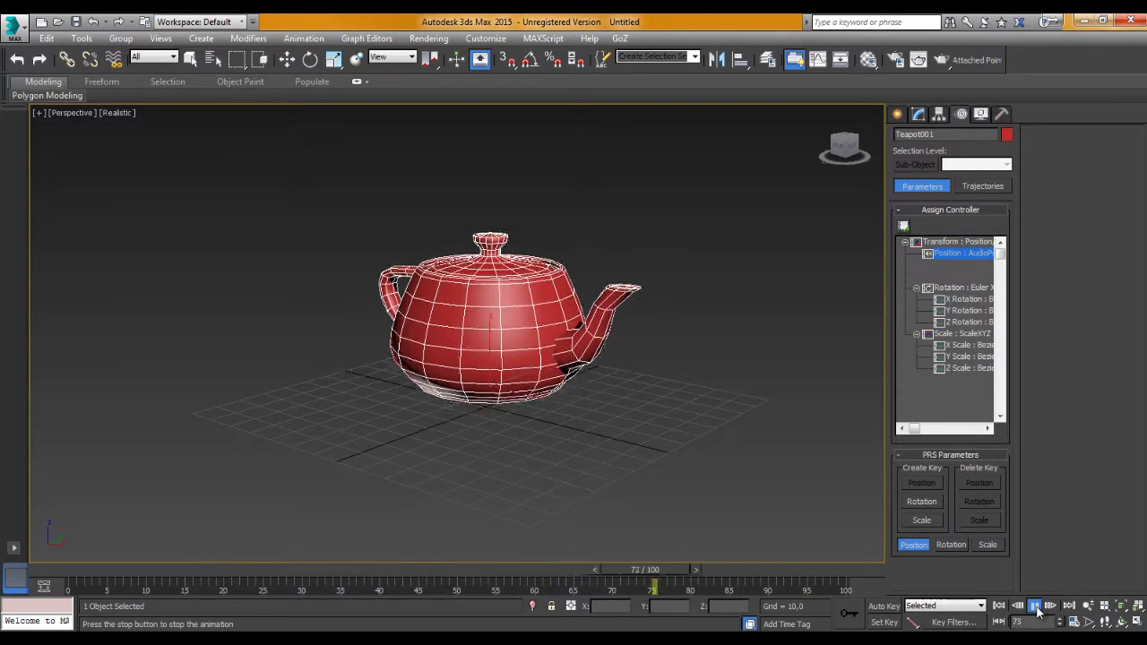
{"action": "left_click", "coordinate": [1034, 606]}
Orbit around the teapot to view its spout and handle, reselecting it
{"action": "key", "text": "w"}
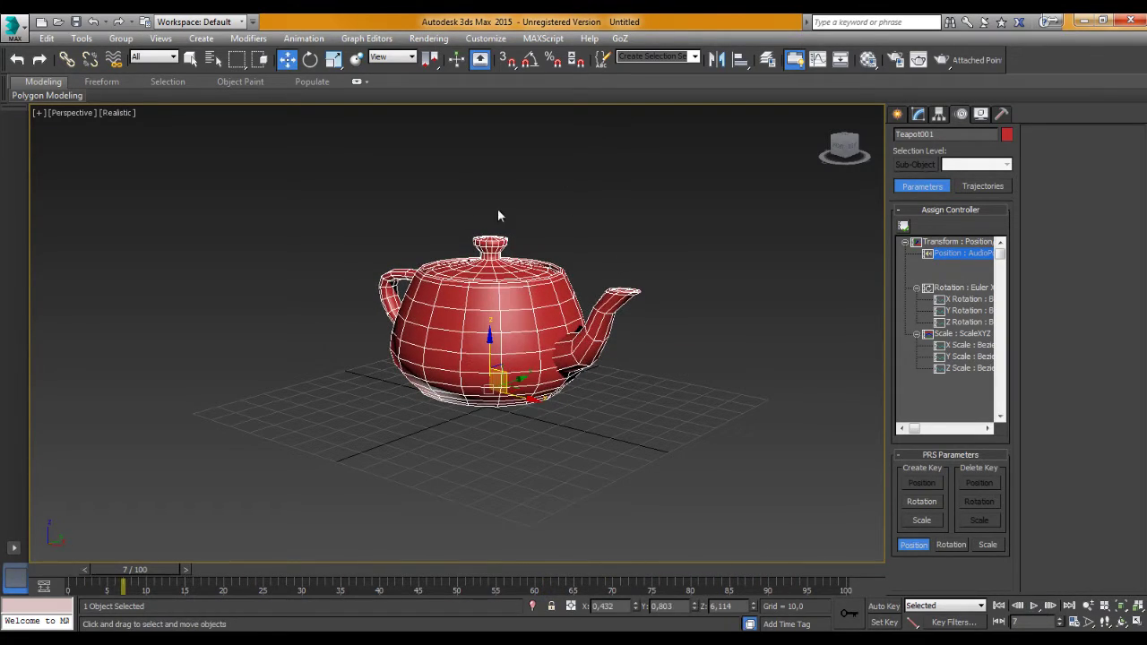
{"action": "scroll", "coordinate": [553, 252], "scroll_direction": "up", "scroll_amount": 5}
{"action": "scroll", "coordinate": [541, 277], "scroll_direction": "down", "scroll_amount": 1}
{"action": "scroll", "coordinate": [505, 249], "scroll_direction": "down", "scroll_amount": 2}
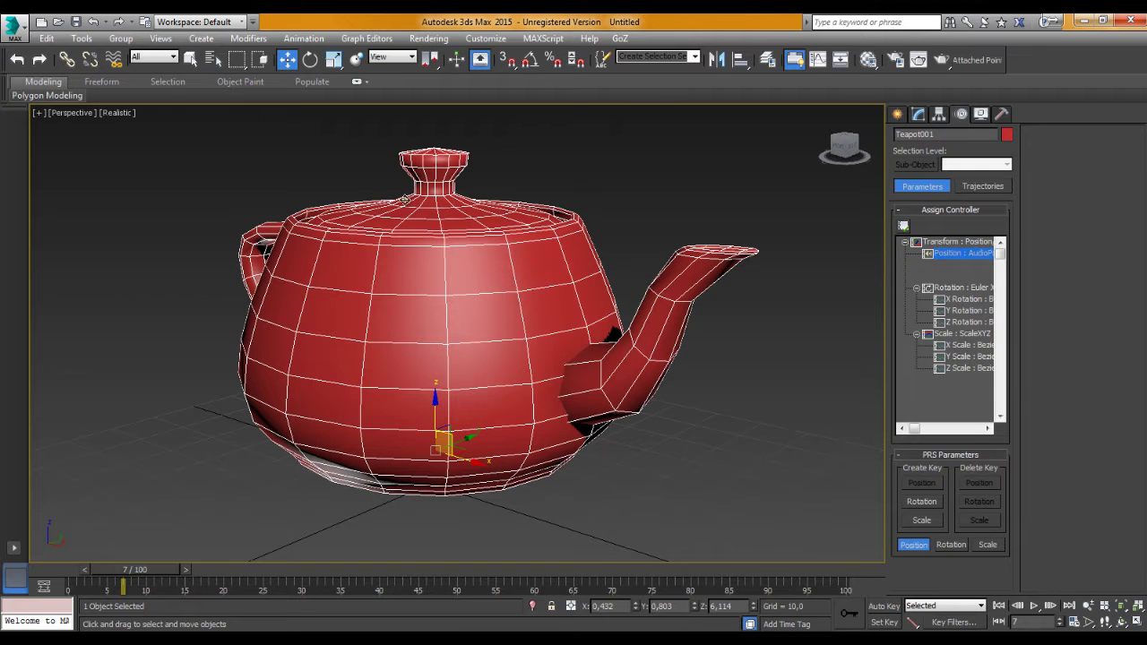
{"action": "left_click_drag", "start_coordinate": [434, 394], "coordinate": [433, 425]}
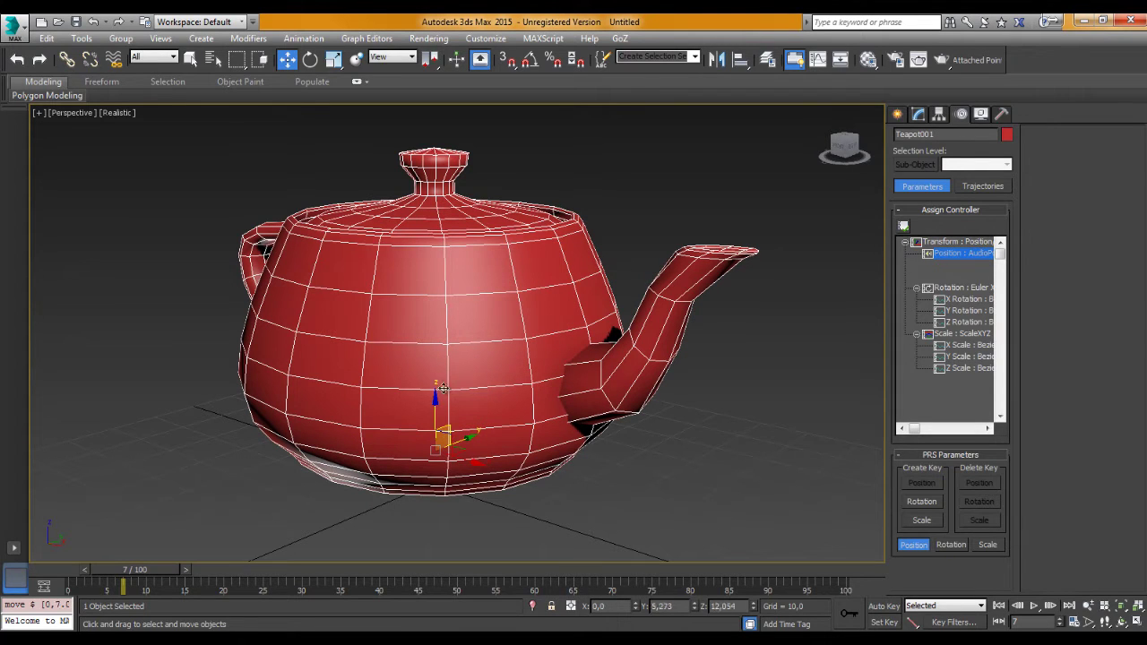
{"action": "mouse_move", "coordinate": [488, 387]}
{"action": "middle_mouse_down", "text": "alt"}
{"action": "mouse_move", "coordinate": [484, 399]}
{"action": "mouse_move", "coordinate": [423, 354]}
{"action": "middle_mouse_up", "text": "alt"}
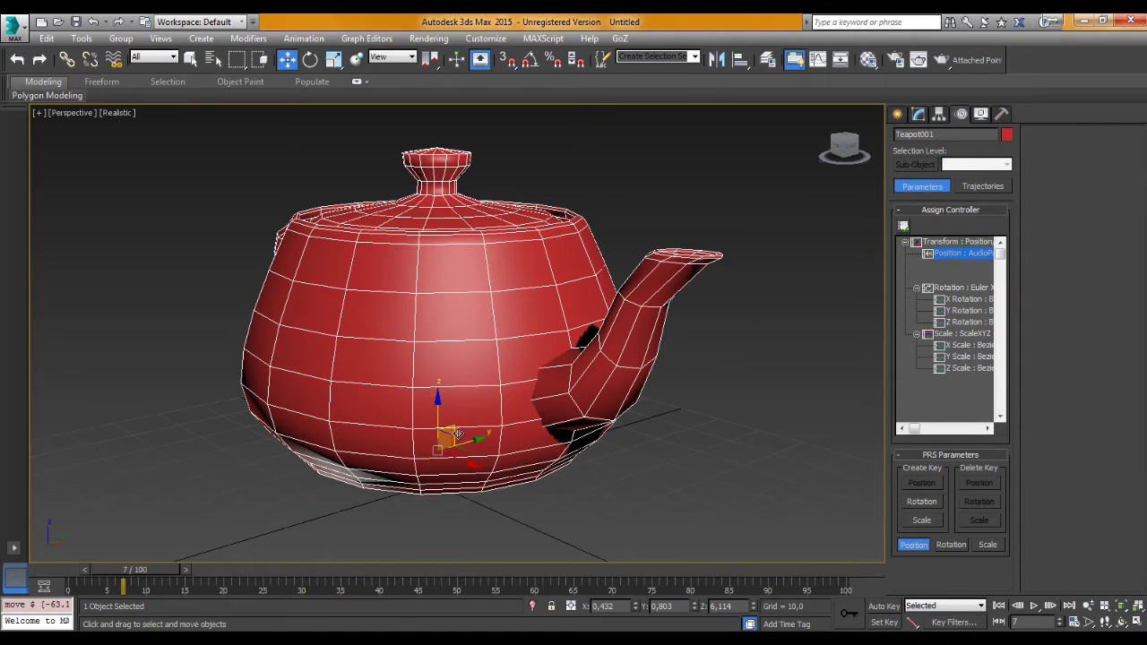
{"action": "mouse_move", "coordinate": [428, 406]}
{"action": "middle_mouse_down", "text": "alt"}
{"action": "mouse_move", "coordinate": [441, 426]}
{"action": "mouse_move", "coordinate": [428, 425]}
{"action": "middle_mouse_up", "text": "alt"}
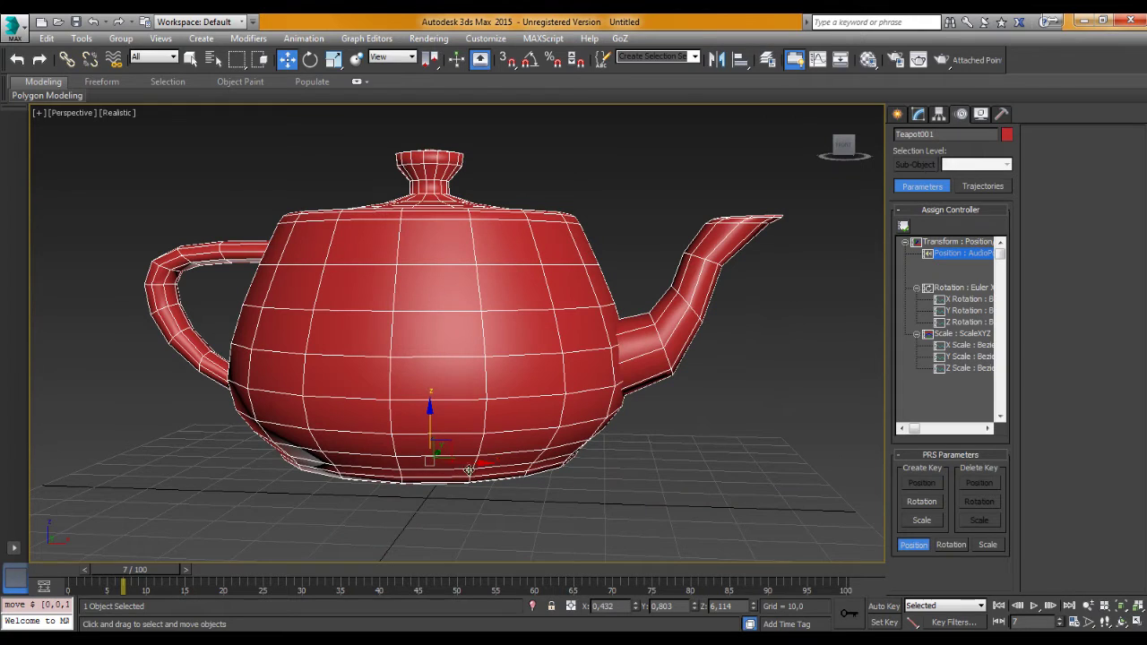
{"action": "middle_click_drag", "start_coordinate": [442, 450], "coordinate": [455, 471], "text": "alt"}
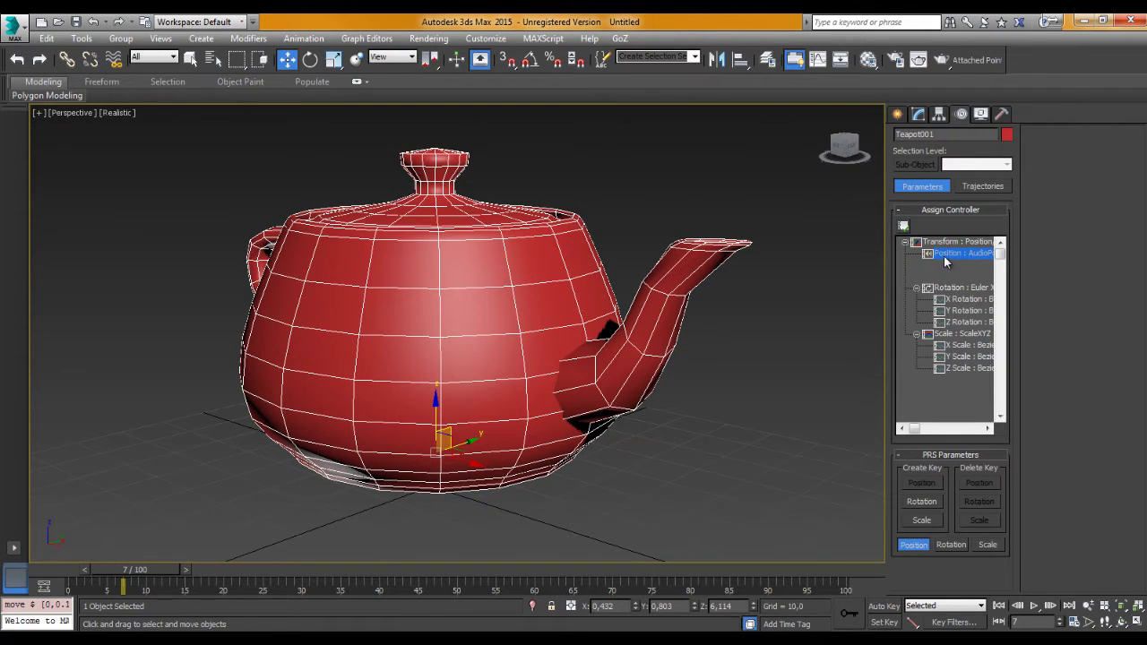
{"action": "left_click", "coordinate": [433, 452]}
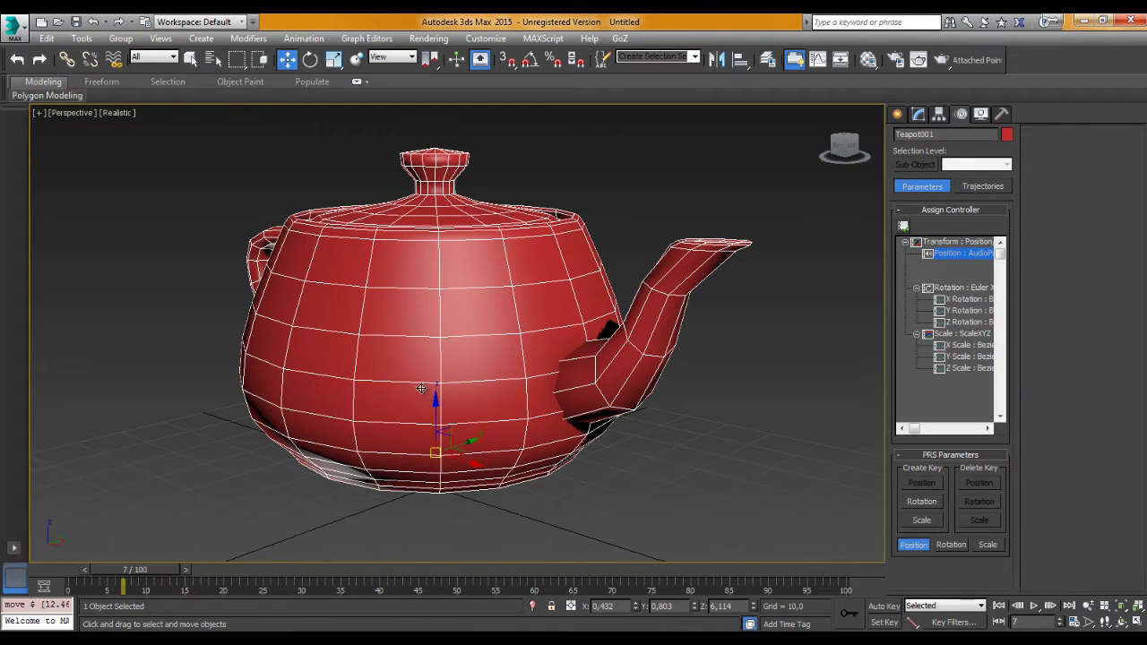
{"action": "middle_click_drag", "start_coordinate": [421, 388], "coordinate": [462, 341], "text": "alt"}
{"action": "middle_click_drag", "start_coordinate": [451, 294], "coordinate": [456, 319], "text": "alt"}
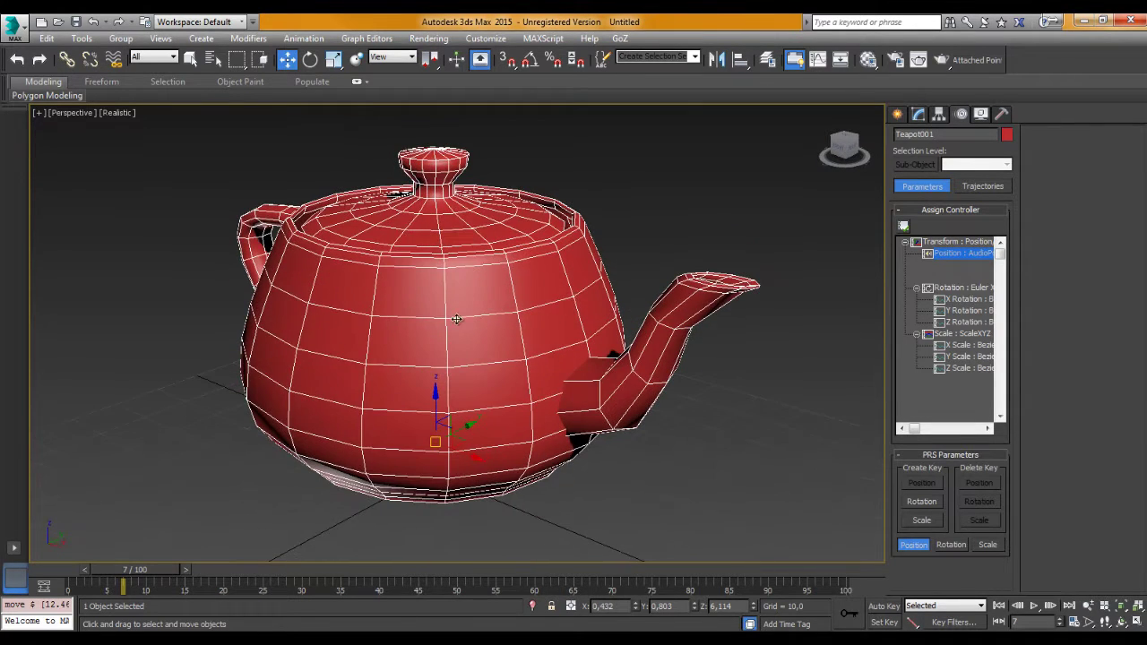
Open the Position: AudioPosition controller settings and play the animation
{"action": "double_click", "coordinate": [931, 254]}
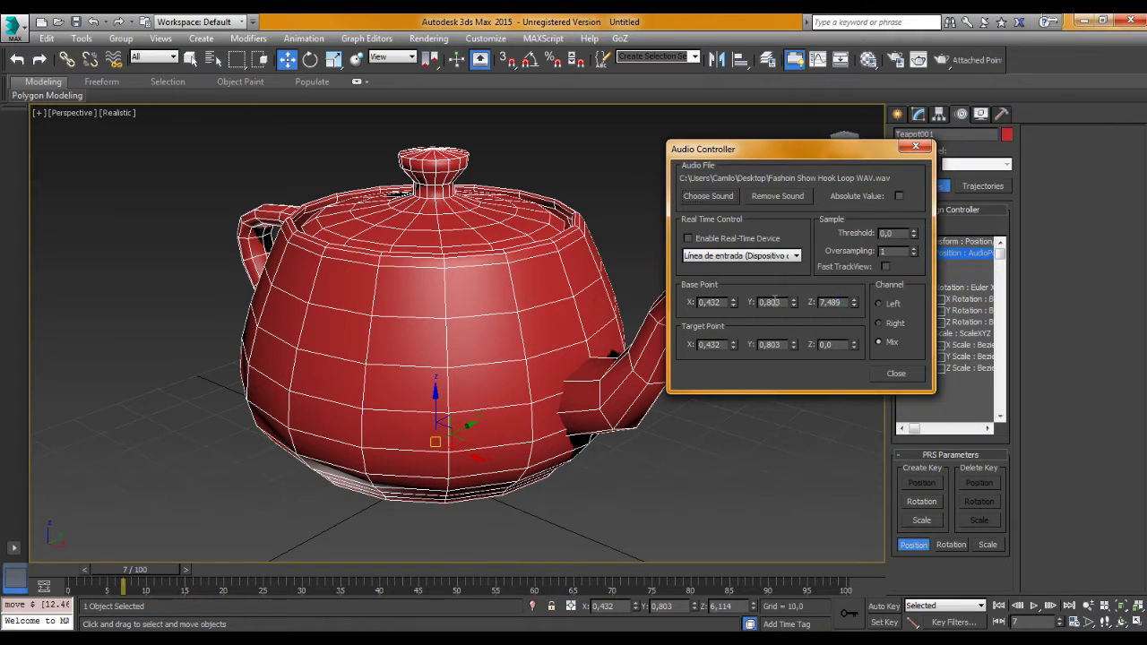
{"action": "double_click", "coordinate": [822, 304]}
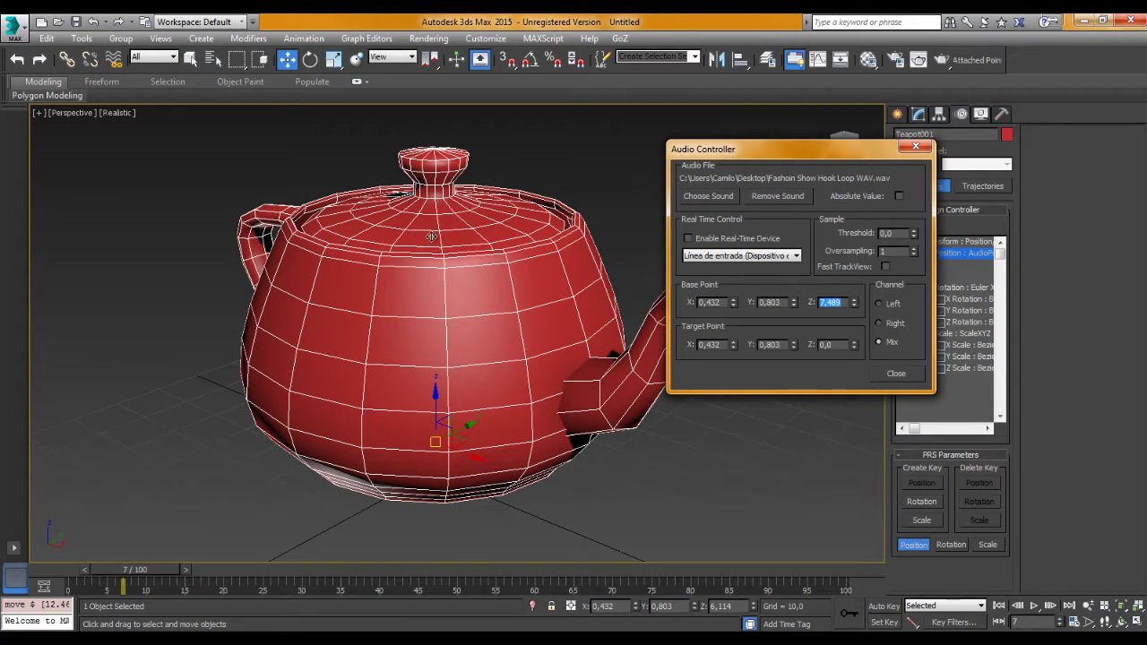
{"action": "middle_click_drag", "start_coordinate": [508, 330], "coordinate": [411, 282], "text": "alt"}
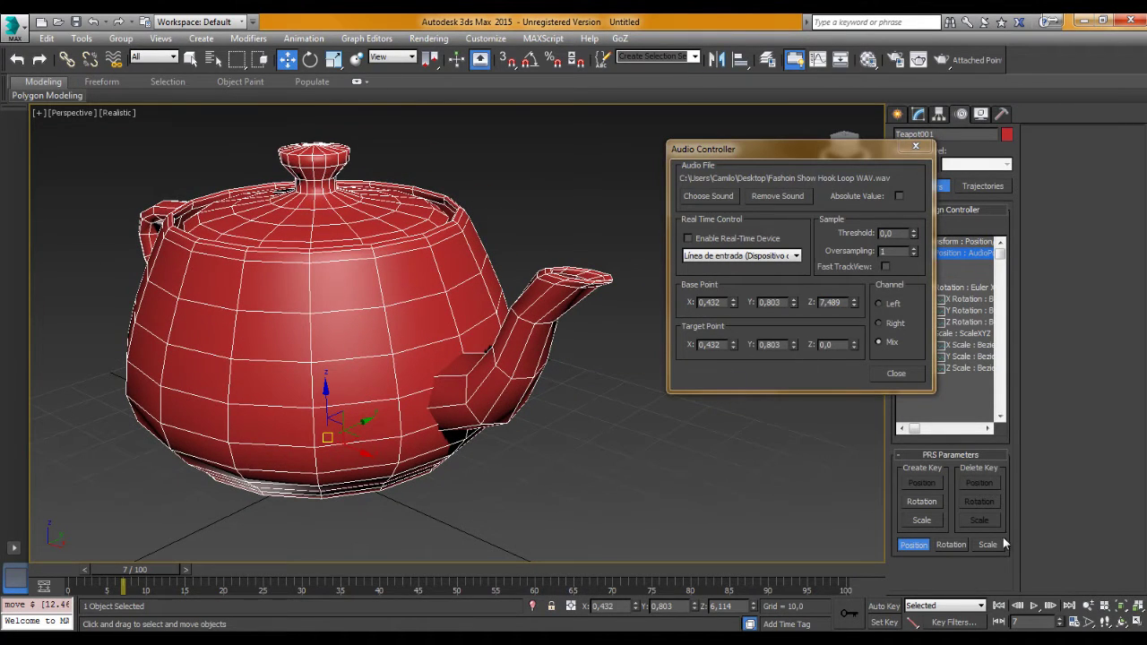
{"action": "left_click", "coordinate": [1033, 605]}
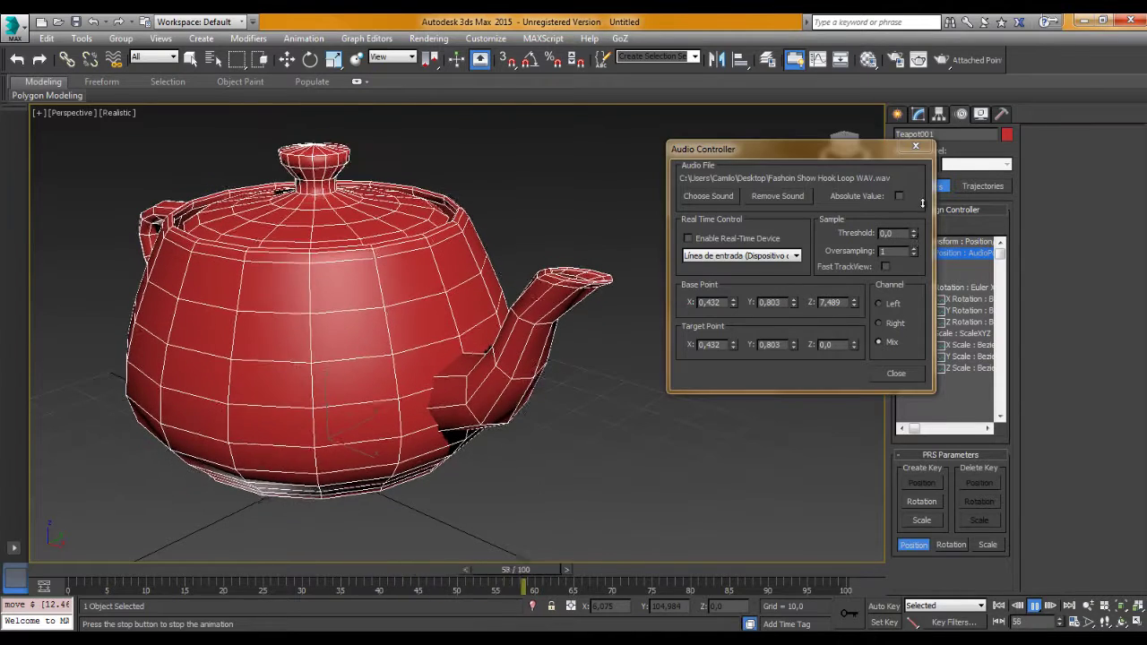
Try Threshold values 1,0, 0,53, 0,05, 0,09 and 0,38 during playback
{"action": "left_click", "coordinate": [914, 234]}
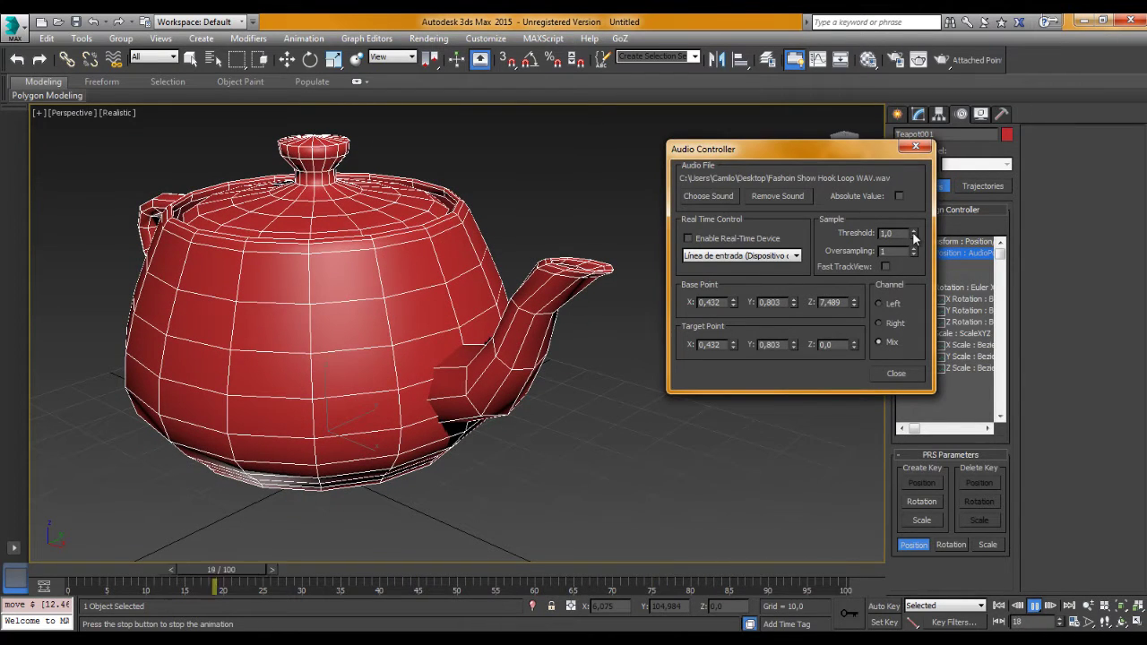
{"action": "left_click", "coordinate": [914, 237]}
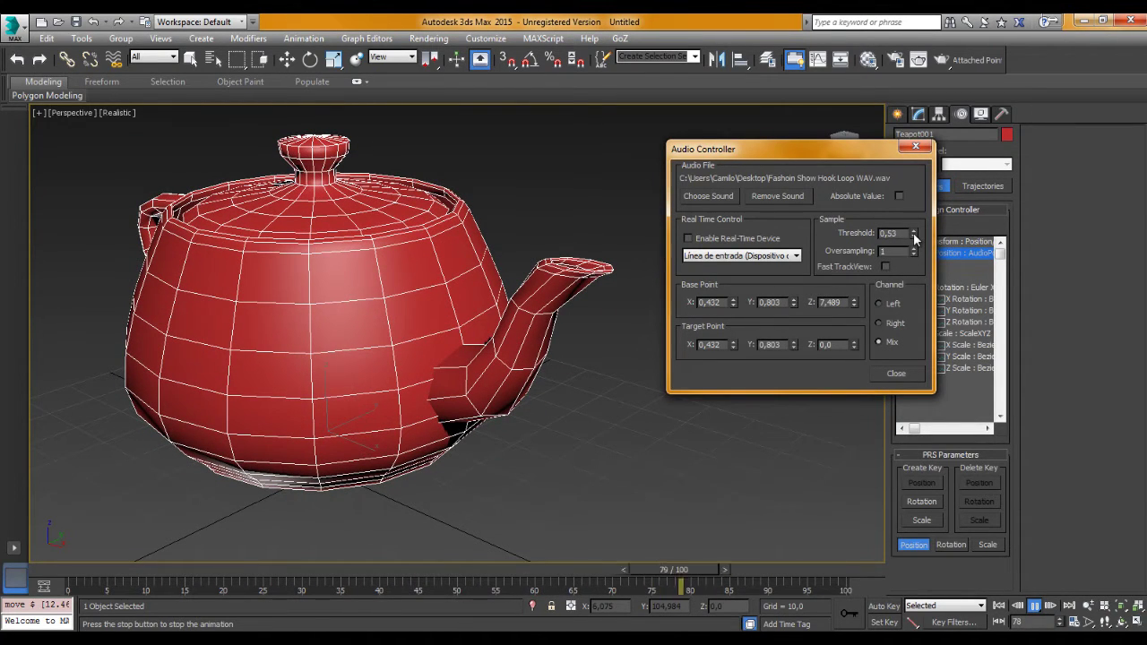
{"action": "left_click", "coordinate": [914, 236]}
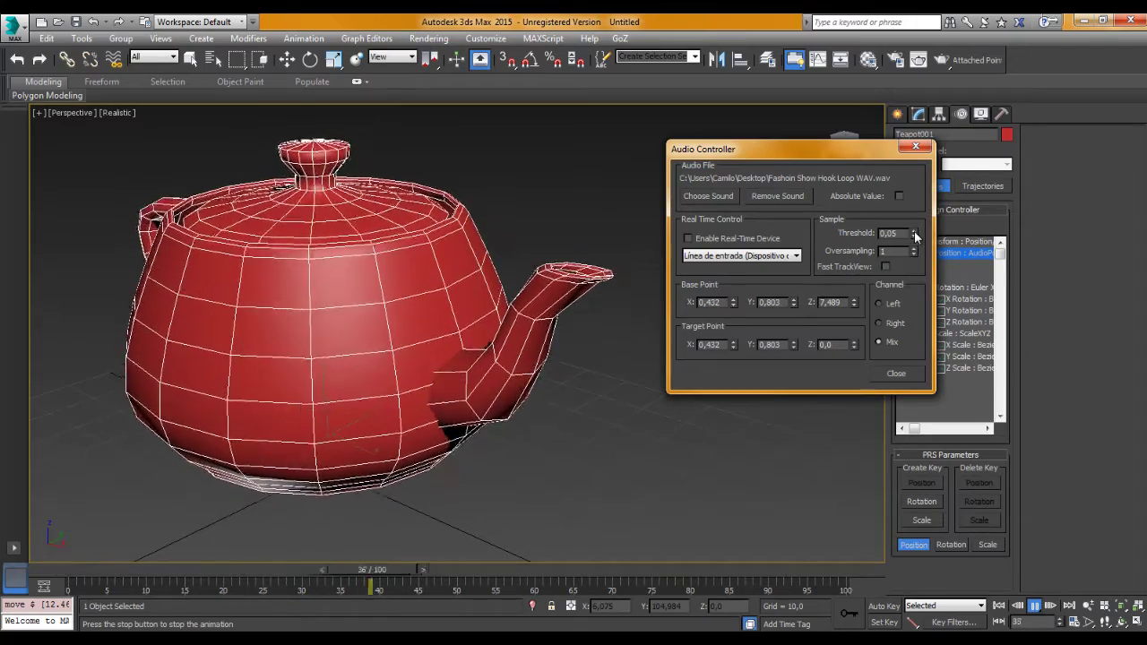
{"action": "left_click", "coordinate": [913, 233]}
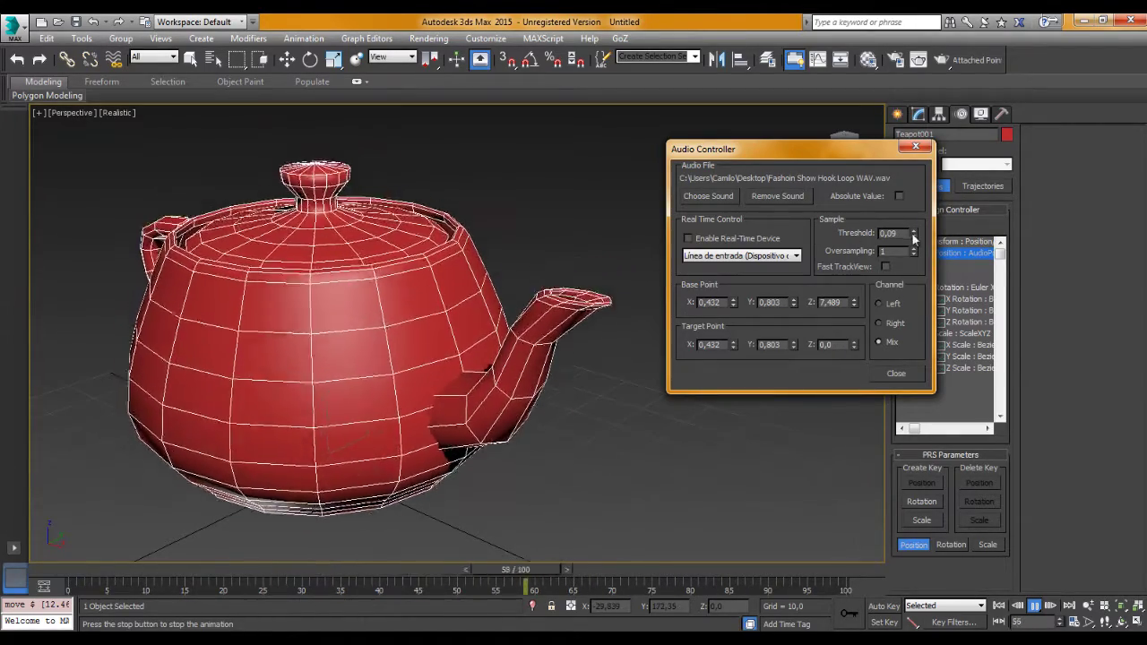
{"action": "left_click_drag", "start_coordinate": [914, 235], "coordinate": [915, 208]}
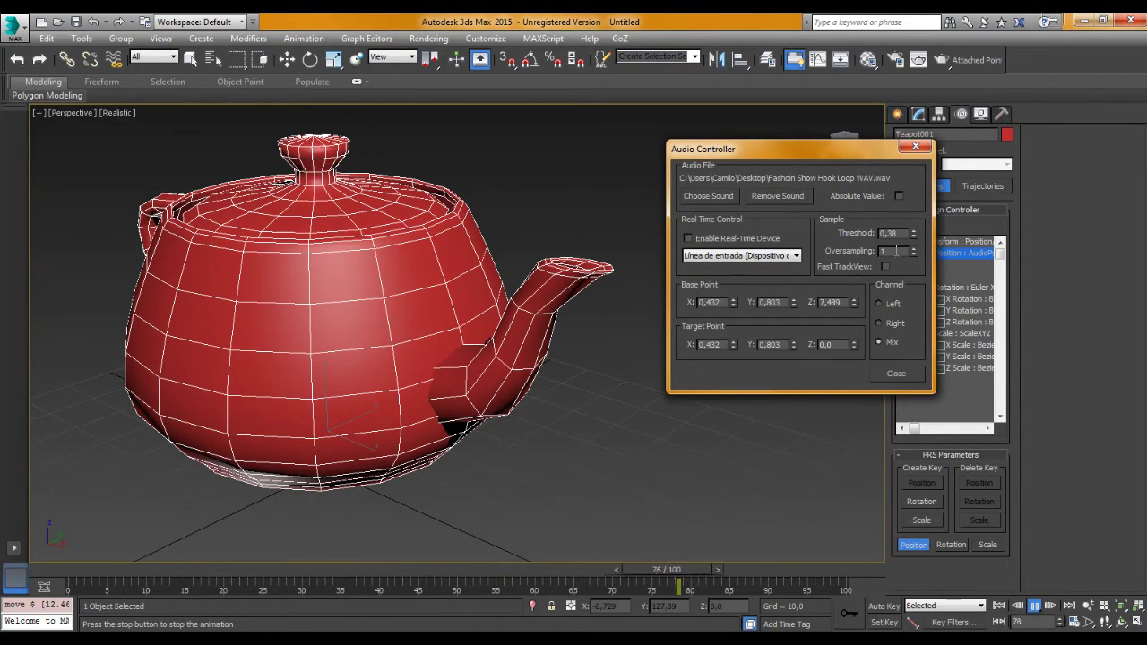
{"action": "left_click_drag", "start_coordinate": [913, 233], "coordinate": [914, 260]}
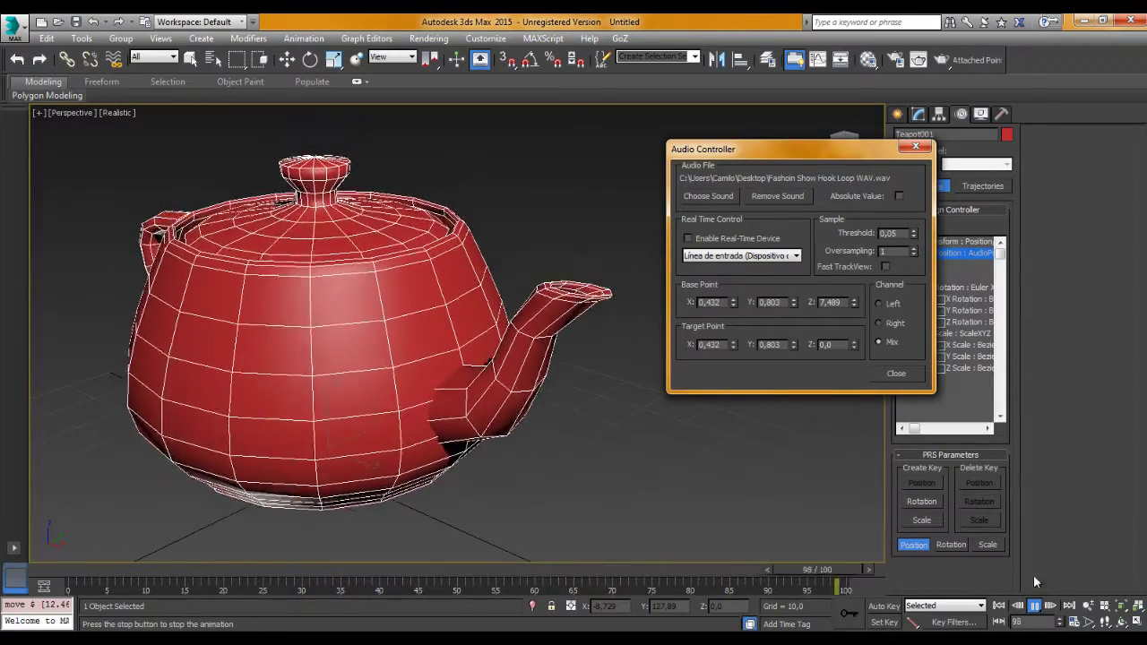
Stop playback and enable real-time device input using the microphone
{"action": "left_click", "coordinate": [1033, 605]}
{"action": "key", "text": "w"}
{"action": "left_click", "coordinate": [715, 242]}
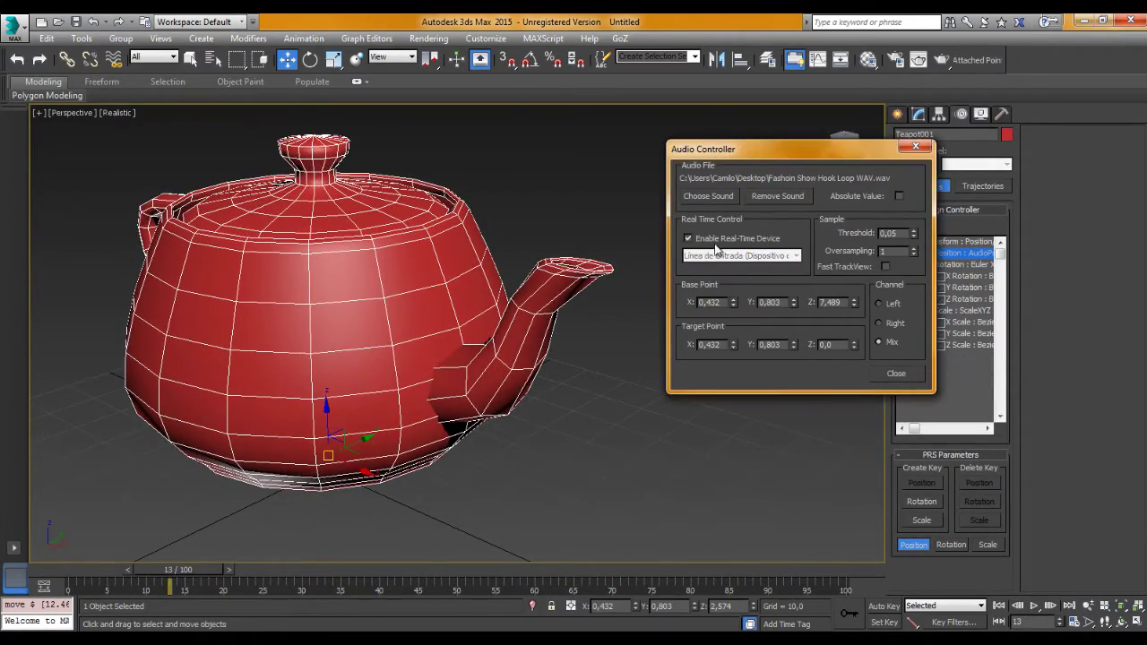
{"action": "left_click", "coordinate": [716, 239]}
{"action": "left_click", "coordinate": [740, 255]}
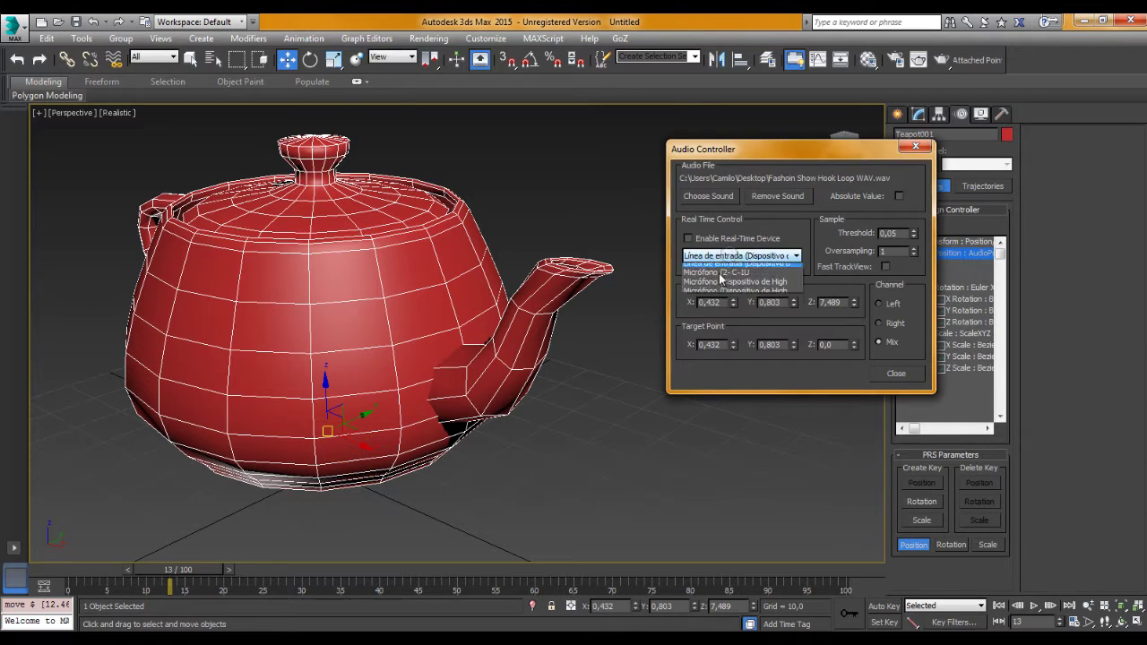
{"action": "left_click", "coordinate": [721, 279]}
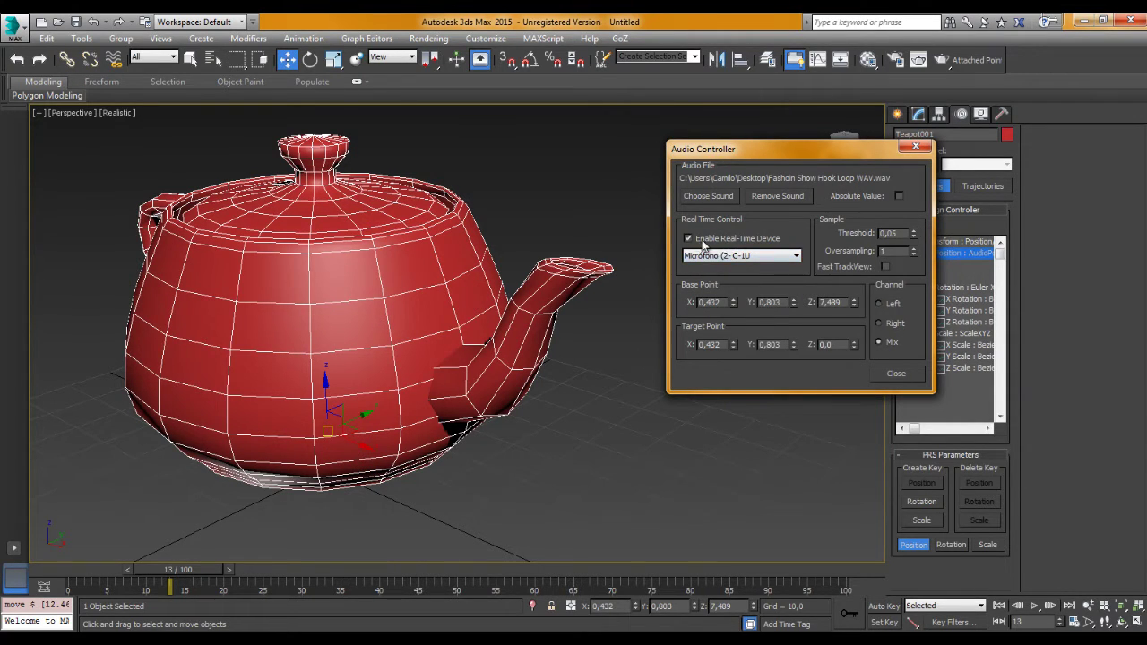
{"action": "left_click", "coordinate": [704, 239]}
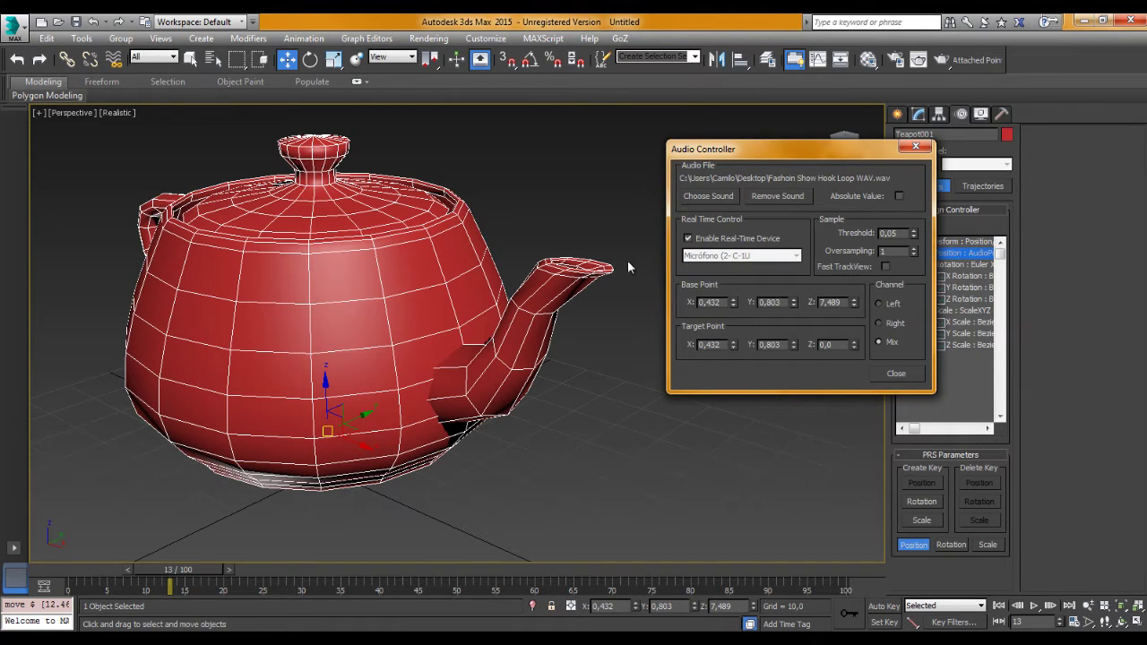
Set Threshold 0,0, Oversampling 4, channel Mix, and enable Fast TrackView
{"action": "left_click", "coordinate": [914, 236]}
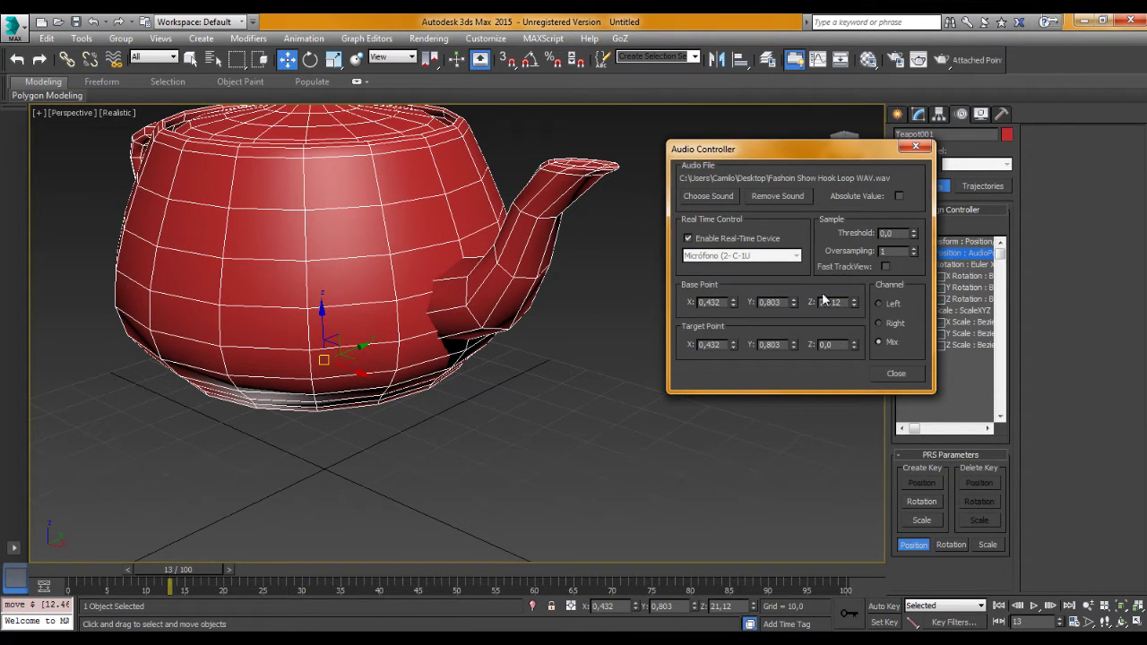
{"action": "left_click", "coordinate": [913, 249]}
{"action": "left_click", "coordinate": [892, 304]}
{"action": "left_click", "coordinate": [879, 342]}
{"action": "left_click", "coordinate": [885, 266]}
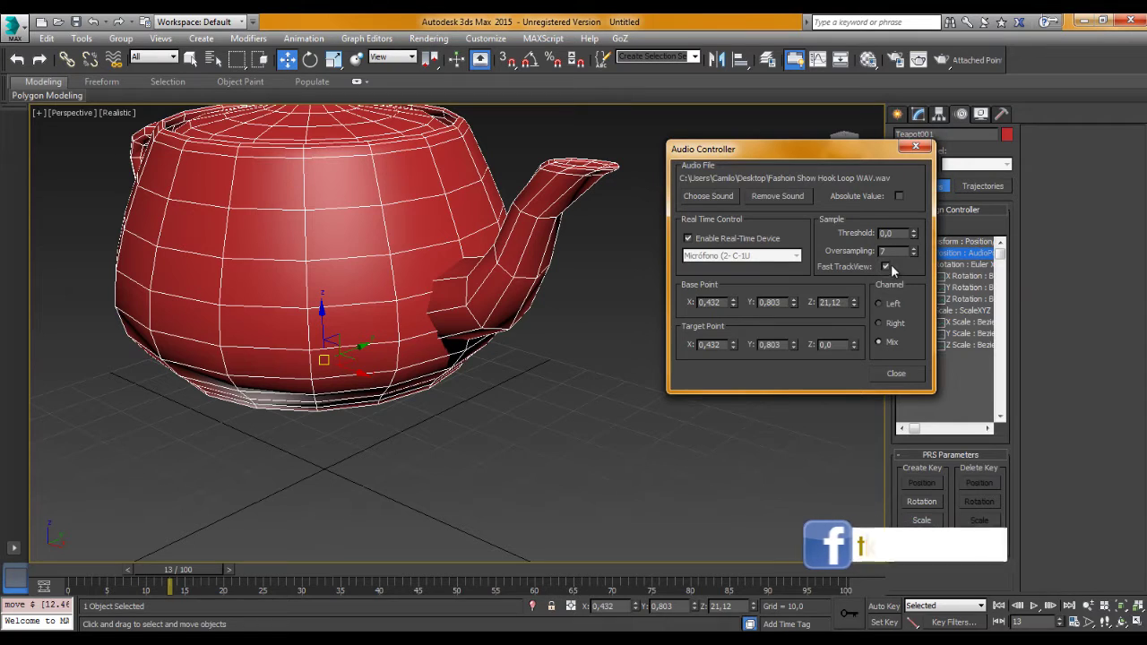
Try Oversampling 11 and Threshold 1,0, then settle on Threshold 0,0, Oversampling 1
{"action": "left_click", "coordinate": [914, 249]}
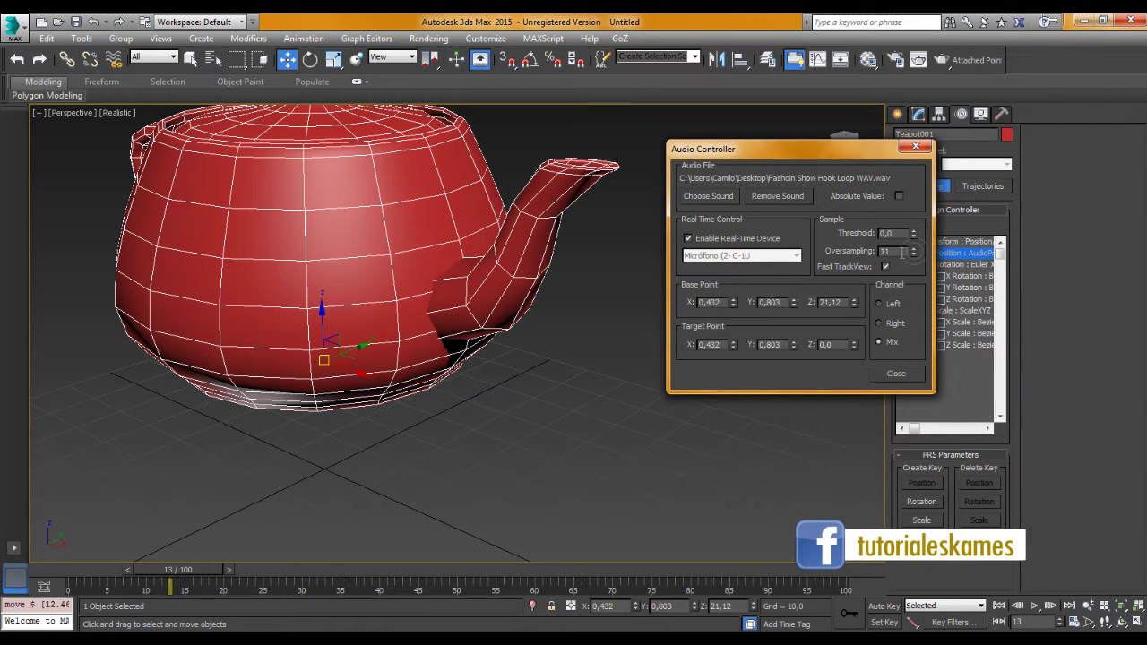
{"action": "left_click", "coordinate": [914, 231]}
{"action": "left_click", "coordinate": [914, 236]}
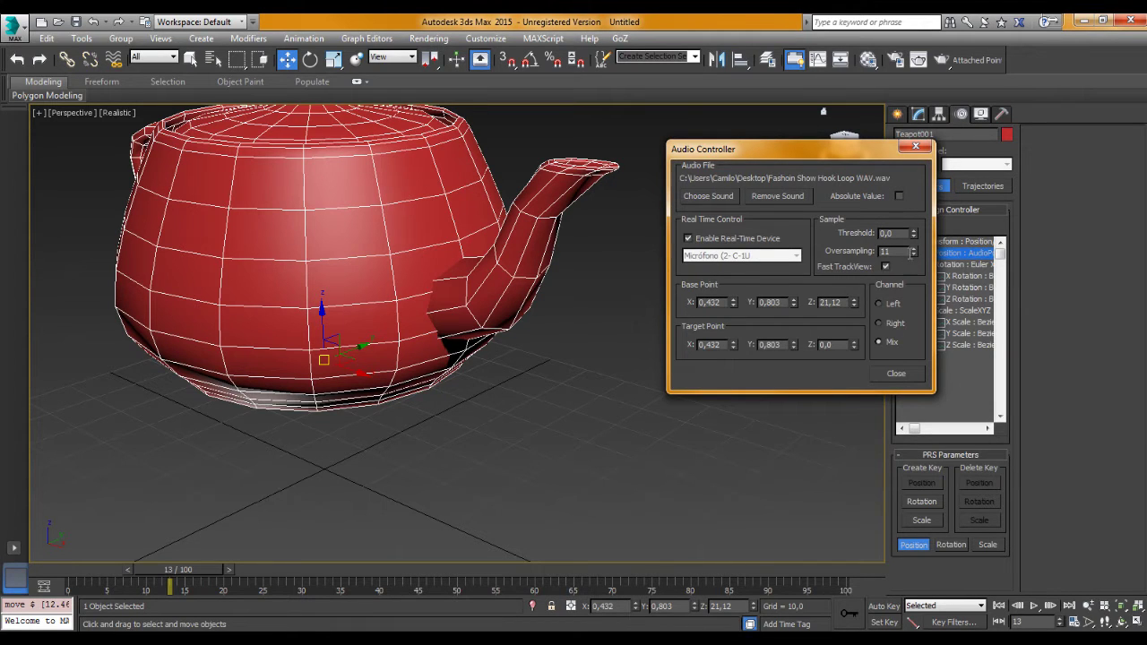
{"action": "left_click_drag", "start_coordinate": [913, 253], "coordinate": [916, 280]}
Set Base Point Z to 14,361 and raise the Threshold to 0,85, then 1,0
{"action": "left_click", "coordinate": [708, 240]}
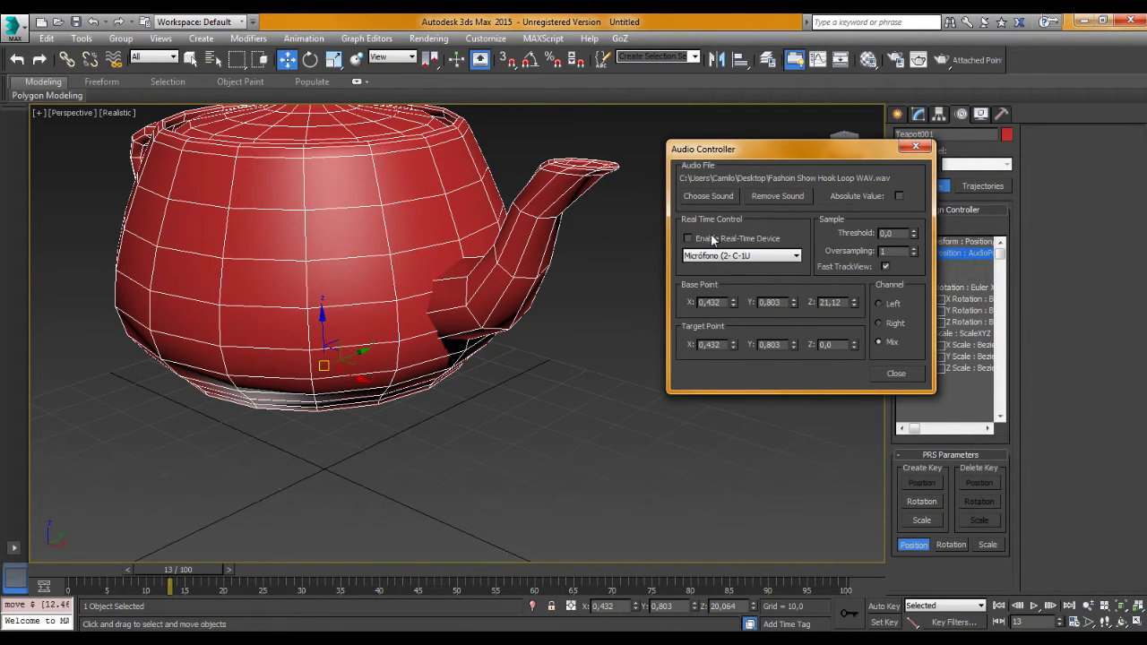
{"action": "left_click", "coordinate": [722, 239]}
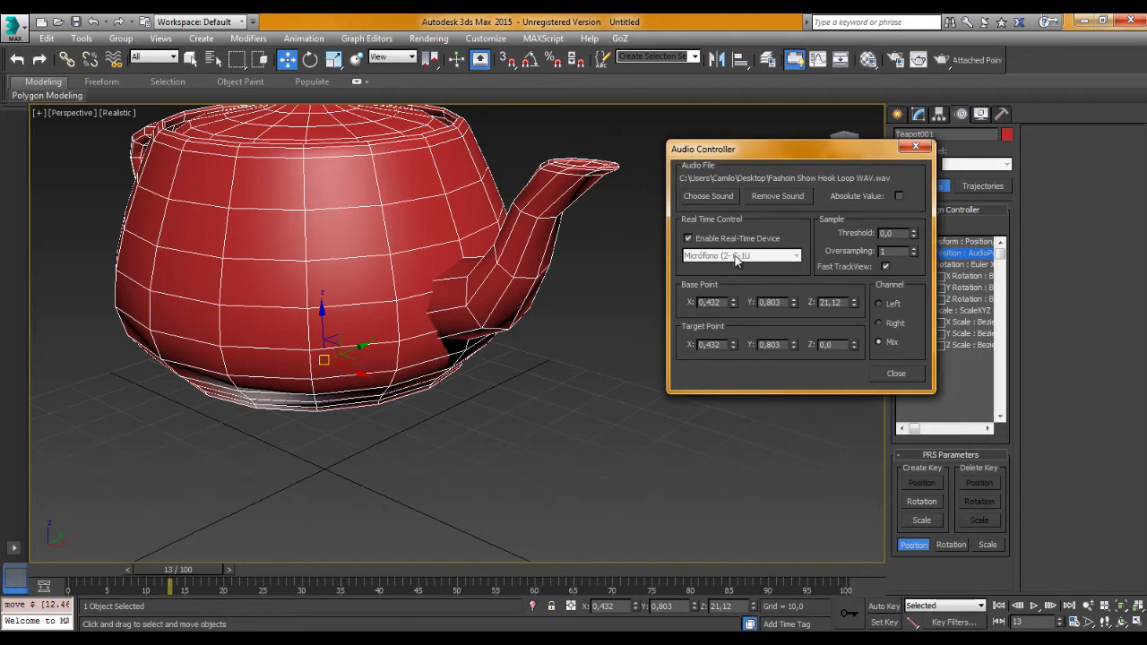
{"action": "left_click_drag", "start_coordinate": [854, 307], "coordinate": [849, 333]}
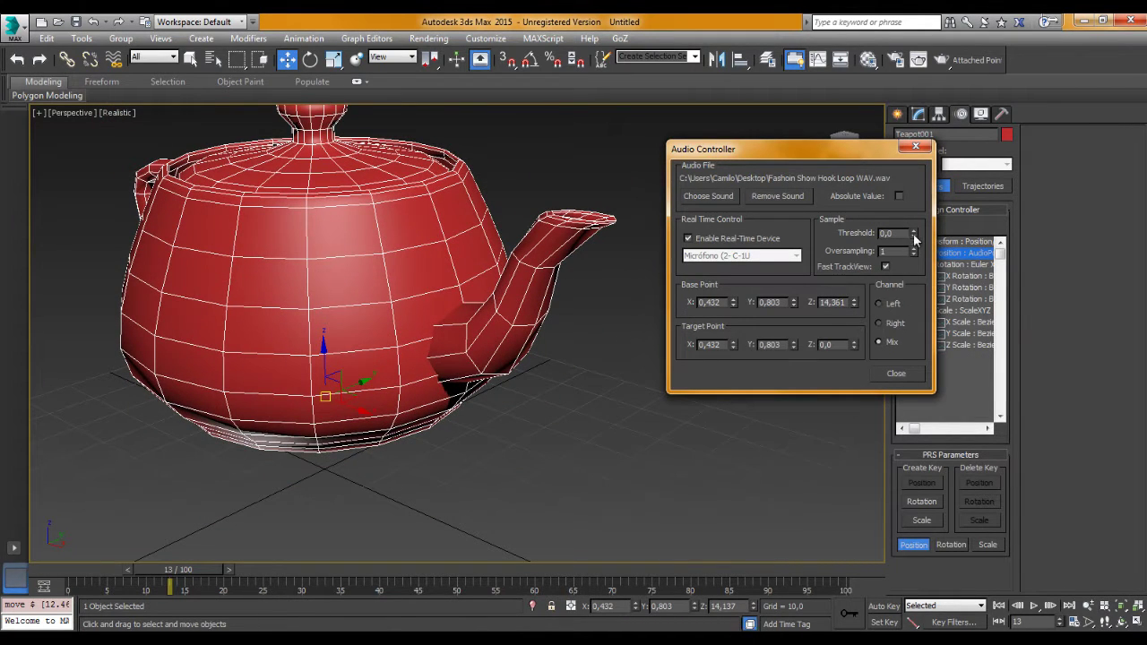
{"action": "left_click_drag", "start_coordinate": [914, 209], "coordinate": [912, 173]}
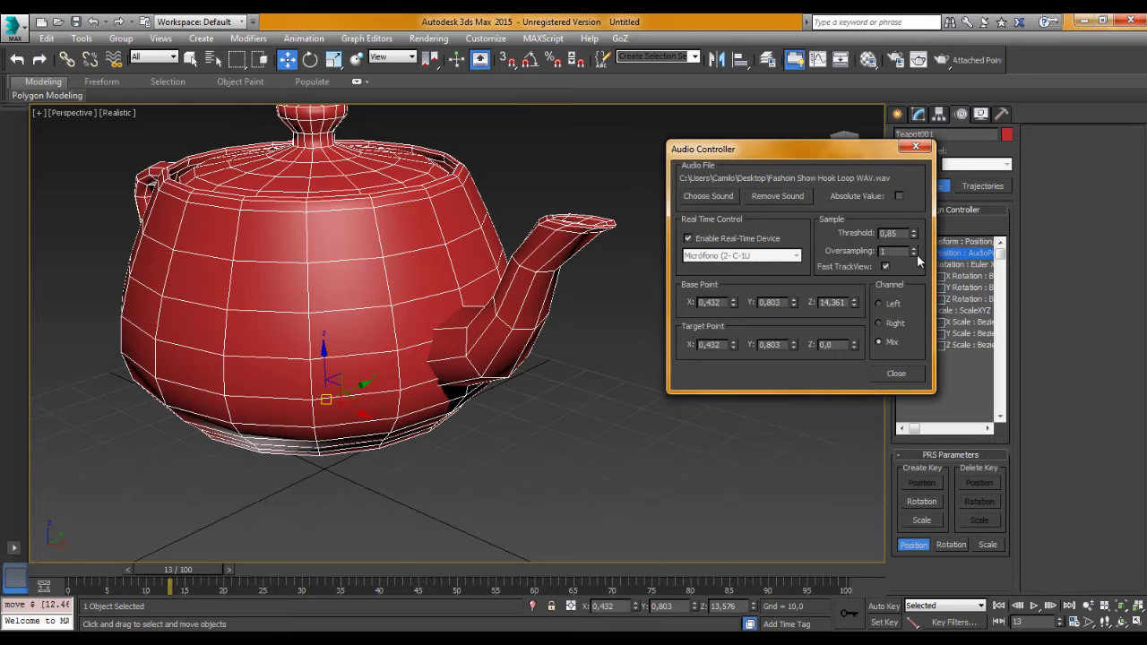
{"action": "left_click_drag", "start_coordinate": [915, 235], "coordinate": [918, 195]}
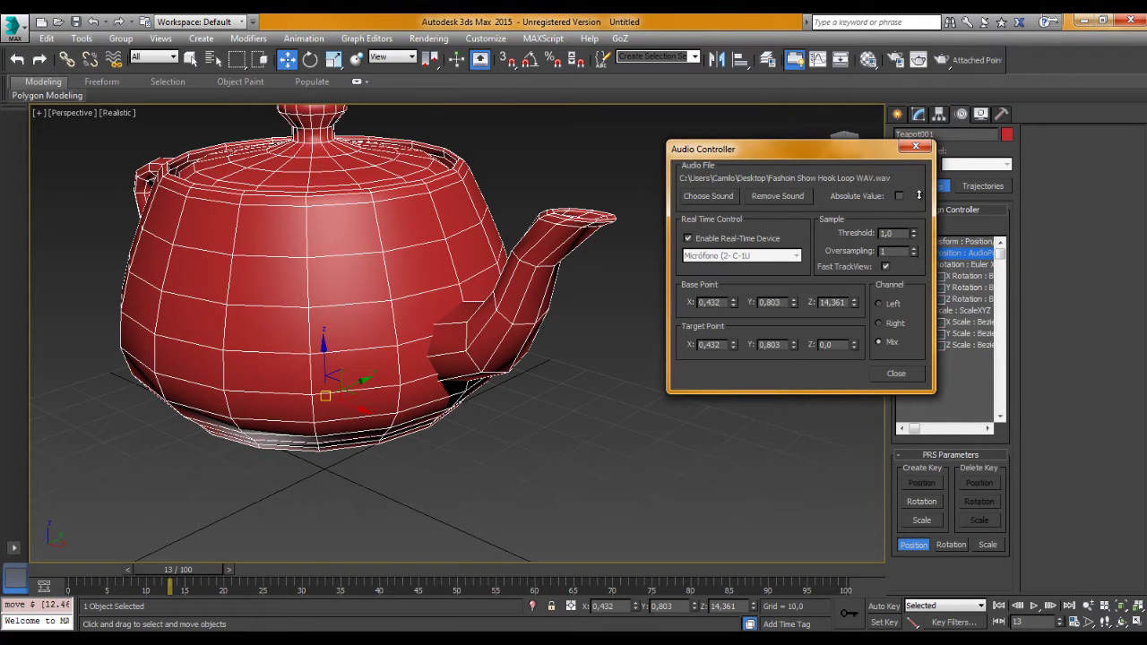
Choose the other microphone device and leave real-time audio input disabled
{"action": "left_click", "coordinate": [688, 238]}
{"action": "left_click", "coordinate": [726, 257]}
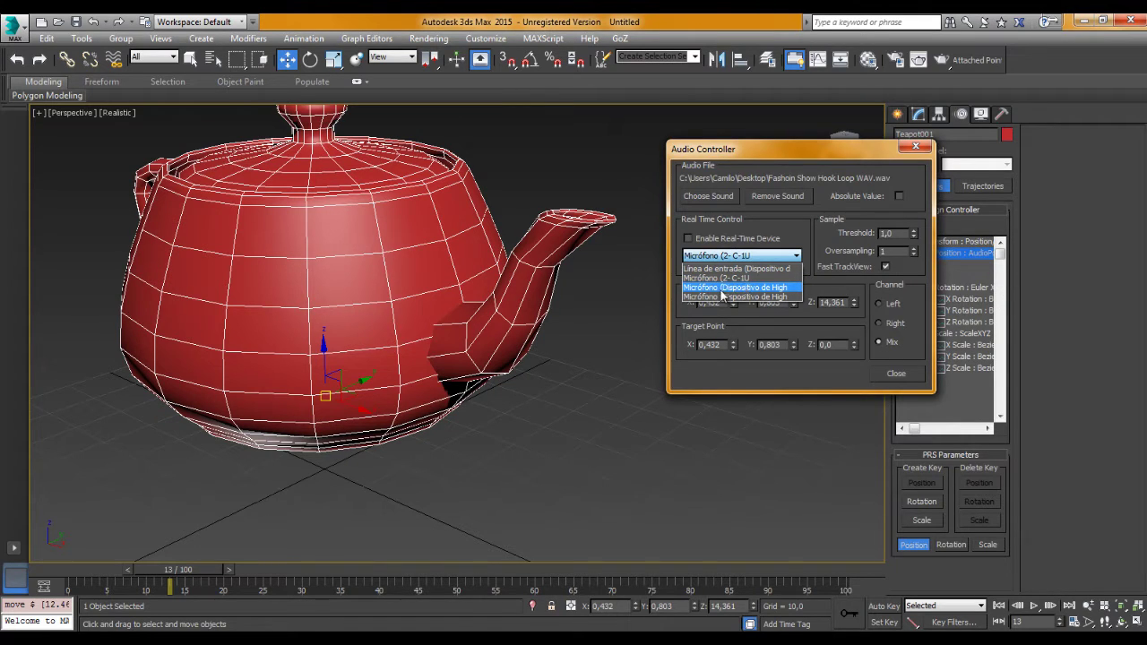
{"action": "left_click", "coordinate": [727, 290]}
{"action": "left_click", "coordinate": [760, 239]}
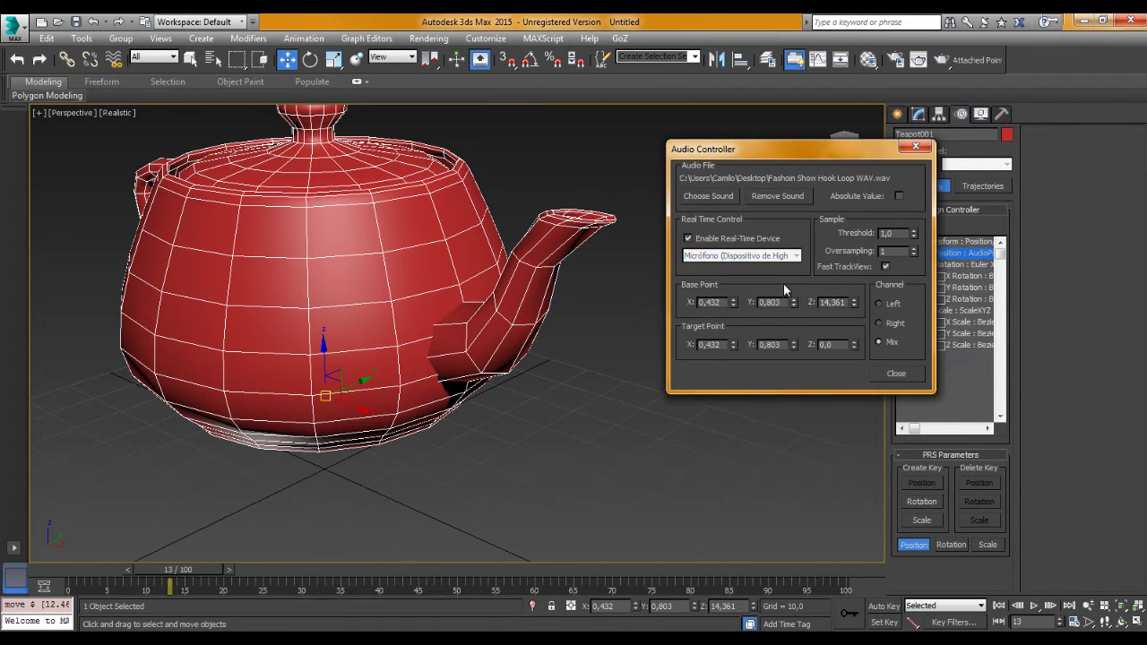
{"action": "left_click", "coordinate": [739, 255]}
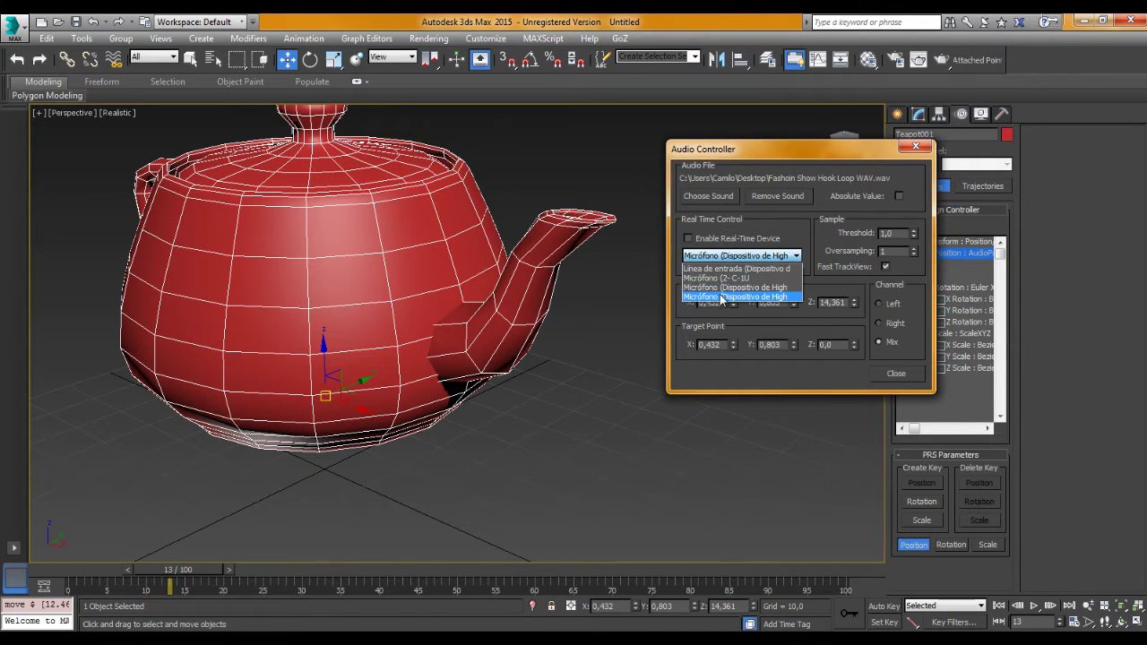
{"action": "left_click", "coordinate": [722, 292]}
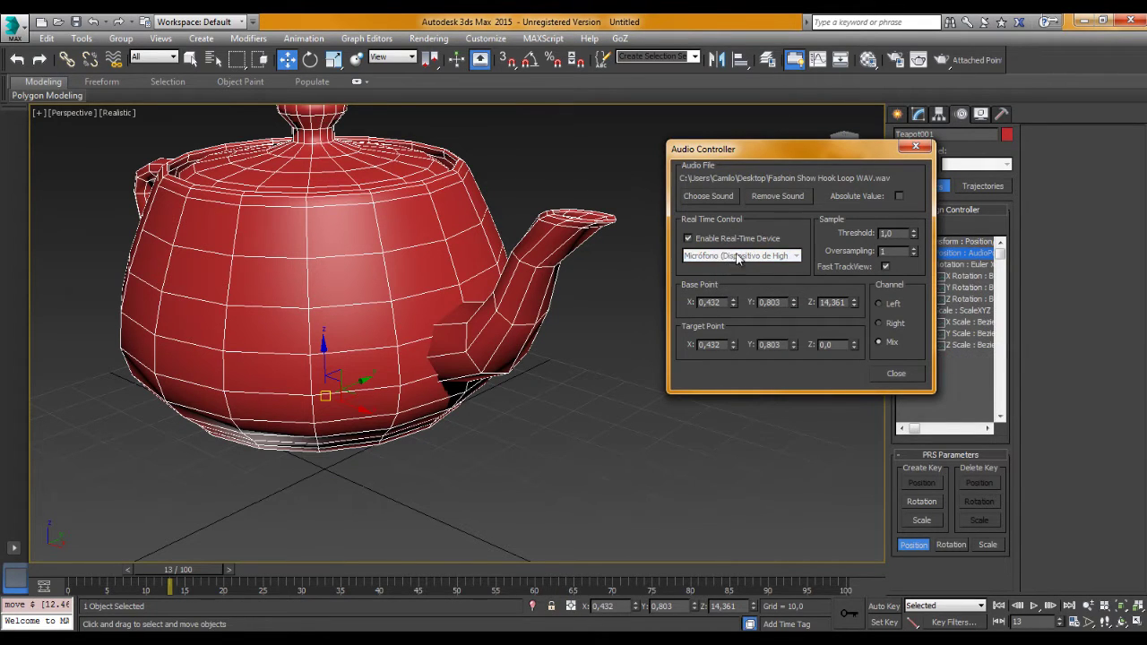
{"action": "left_click", "coordinate": [725, 238]}
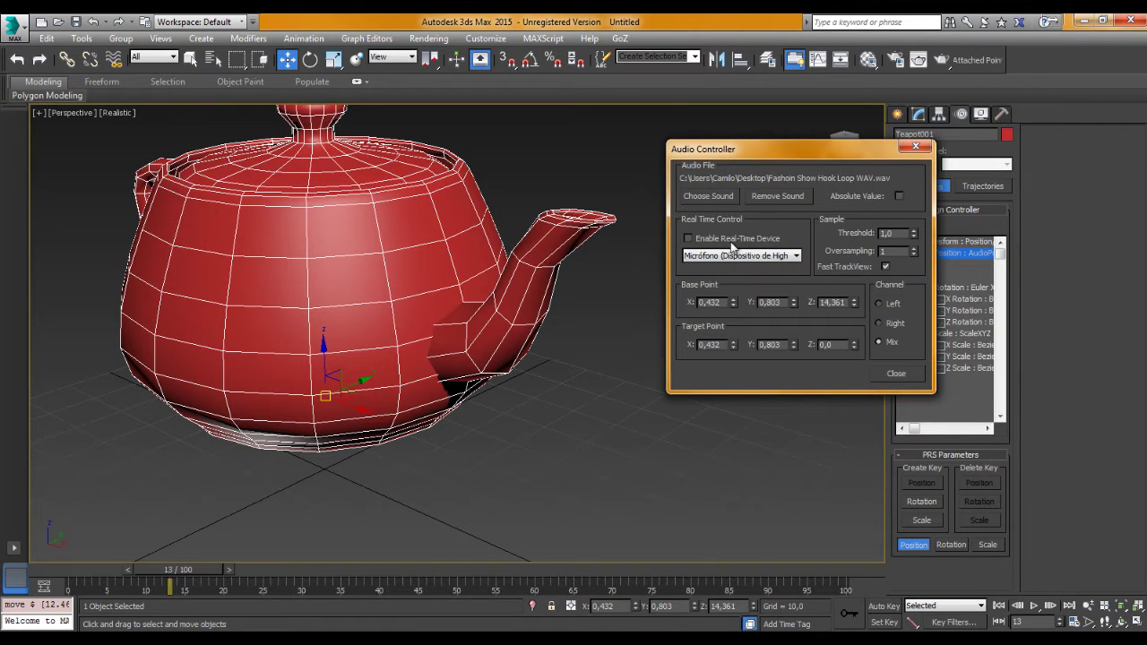
Play the animation, reset Threshold to 0, stop, and move the teapot upward
{"action": "left_click", "coordinate": [1034, 605]}
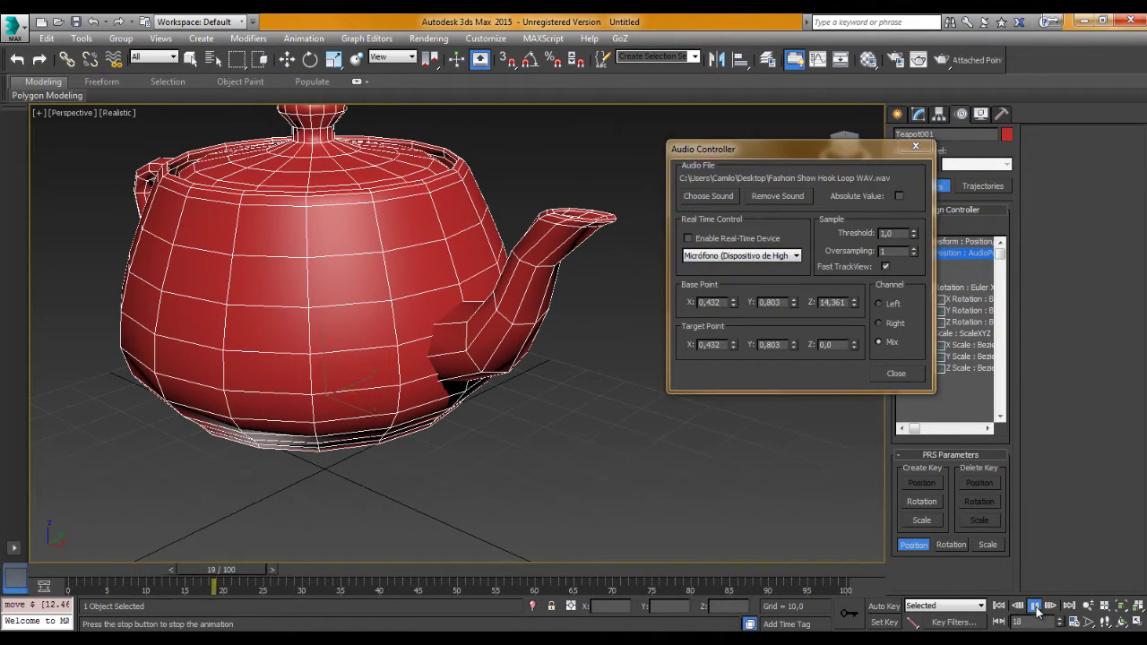
{"action": "right_click", "coordinate": [914, 233]}
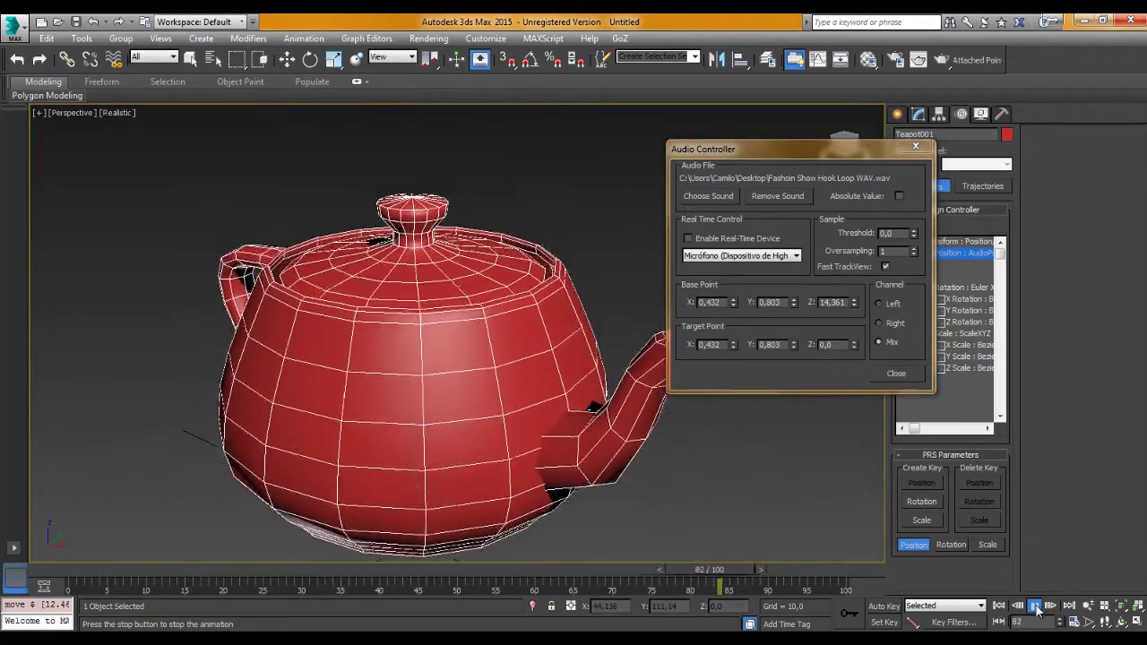
{"action": "key", "text": "w"}
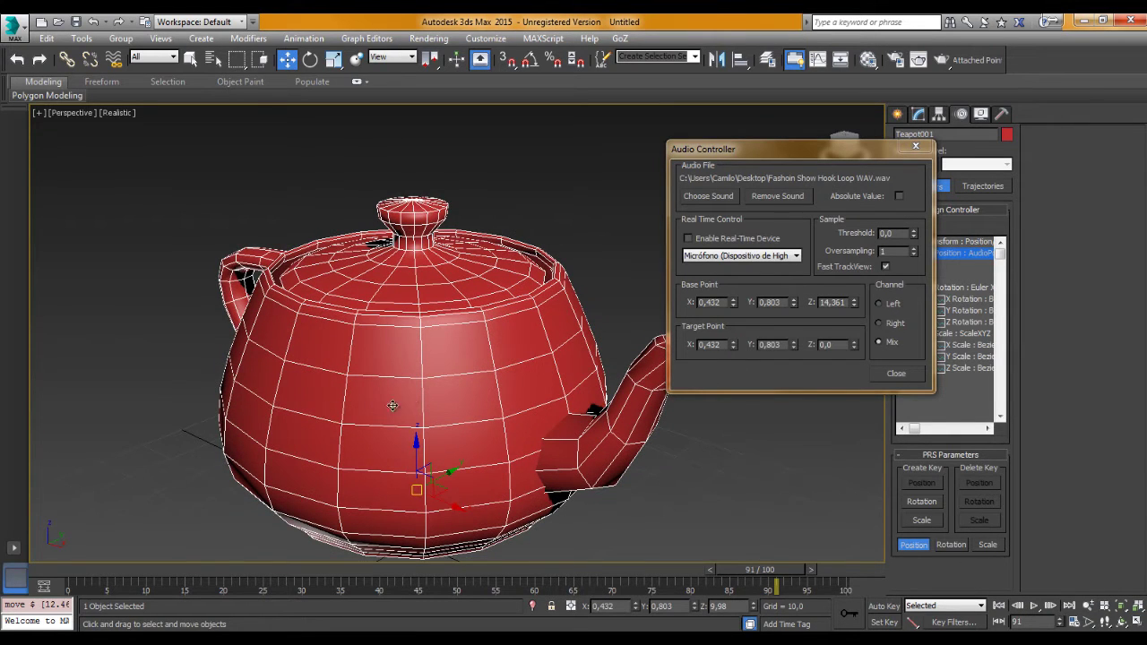
{"action": "left_click_drag", "start_coordinate": [394, 404], "coordinate": [417, 360]}
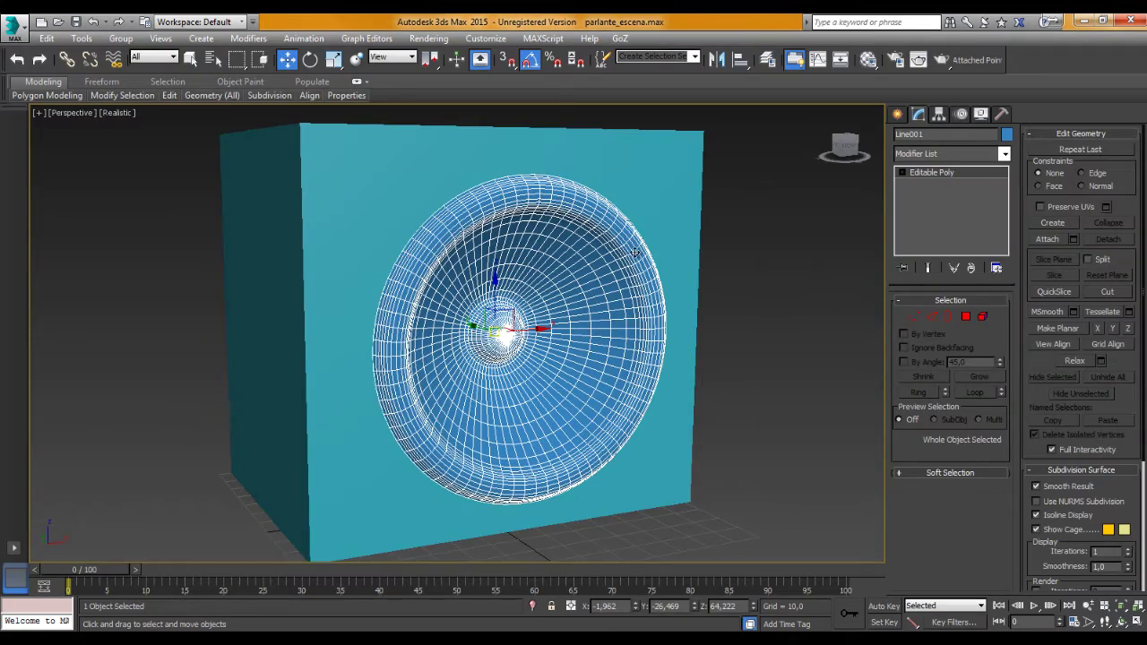
Orbit the speaker box and put the Line001 cone into Vertex sub-object level
{"action": "mouse_move", "coordinate": [583, 357]}
{"action": "middle_mouse_down", "text": "alt"}
{"action": "mouse_move", "coordinate": [551, 368]}
{"action": "mouse_move", "coordinate": [609, 363]}
{"action": "mouse_move", "coordinate": [465, 362]}
{"action": "mouse_move", "coordinate": [498, 362]}
{"action": "mouse_move", "coordinate": [484, 362]}
{"action": "mouse_move", "coordinate": [540, 330]}
{"action": "mouse_move", "coordinate": [535, 354]}
{"action": "mouse_move", "coordinate": [532, 338]}
{"action": "middle_mouse_up", "text": "alt"}
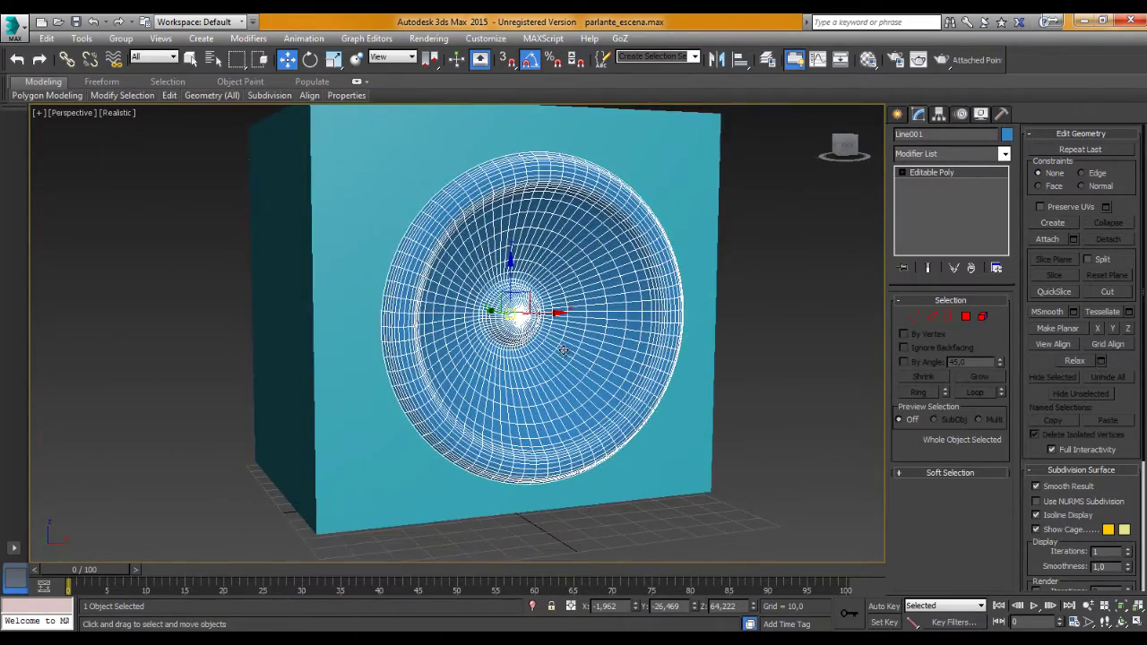
{"action": "scroll", "coordinate": [533, 338], "scroll_direction": "up", "scroll_amount": 3}
{"action": "left_click", "coordinate": [914, 317]}
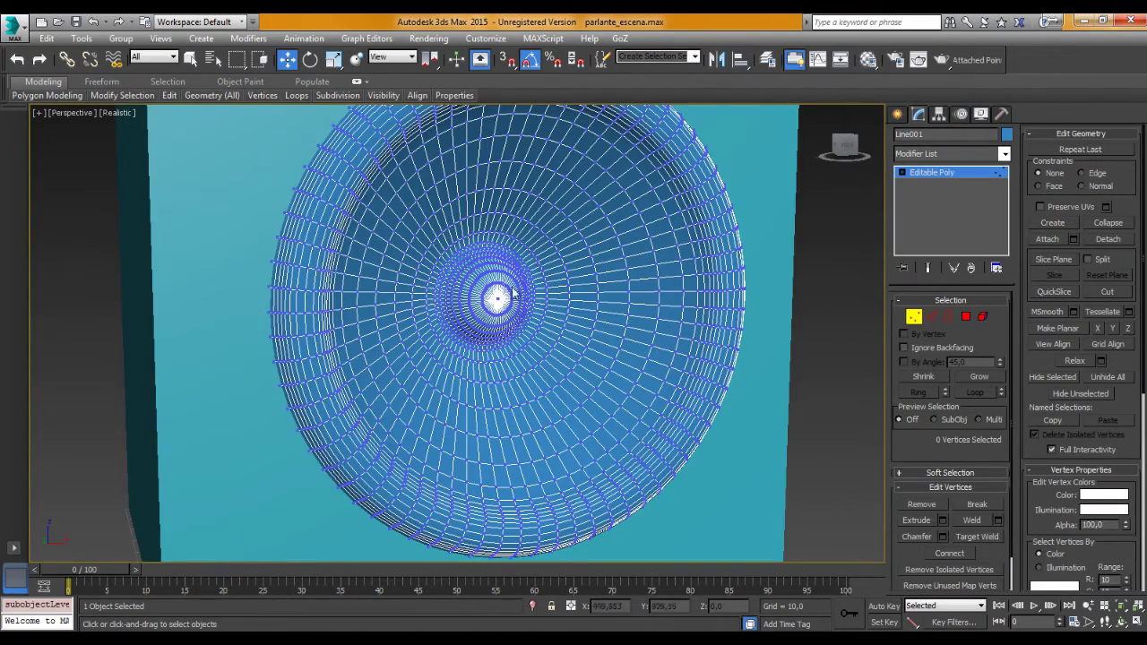
{"action": "middle_click_drag", "start_coordinate": [525, 308], "coordinate": [531, 205], "text": "alt"}
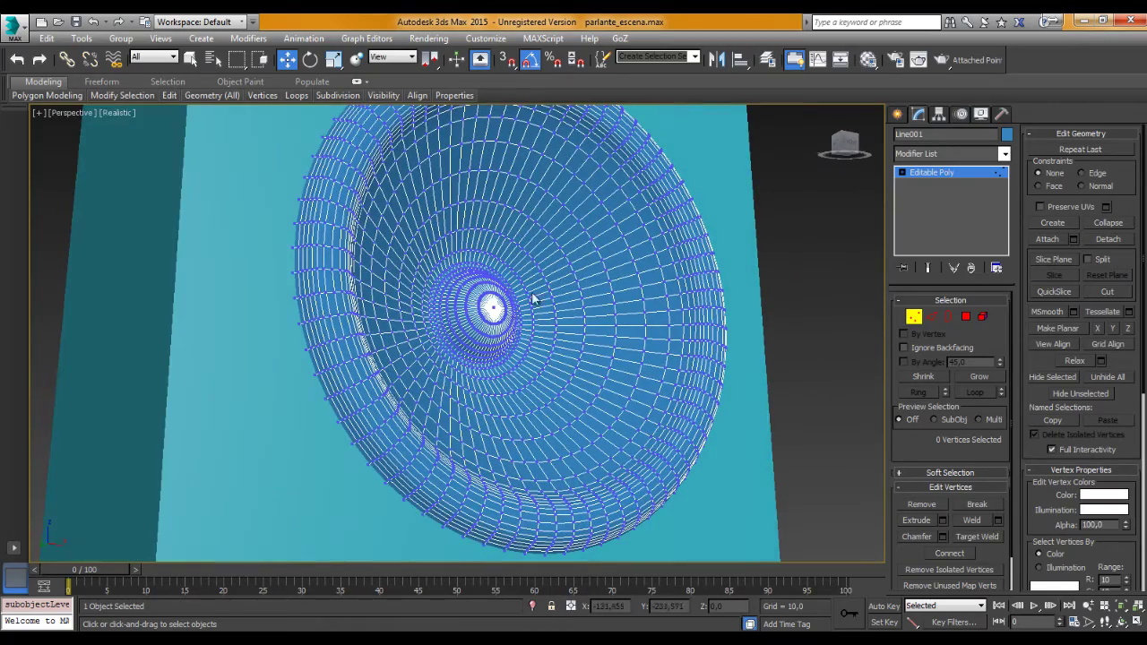
{"action": "key", "text": "shift+z"}
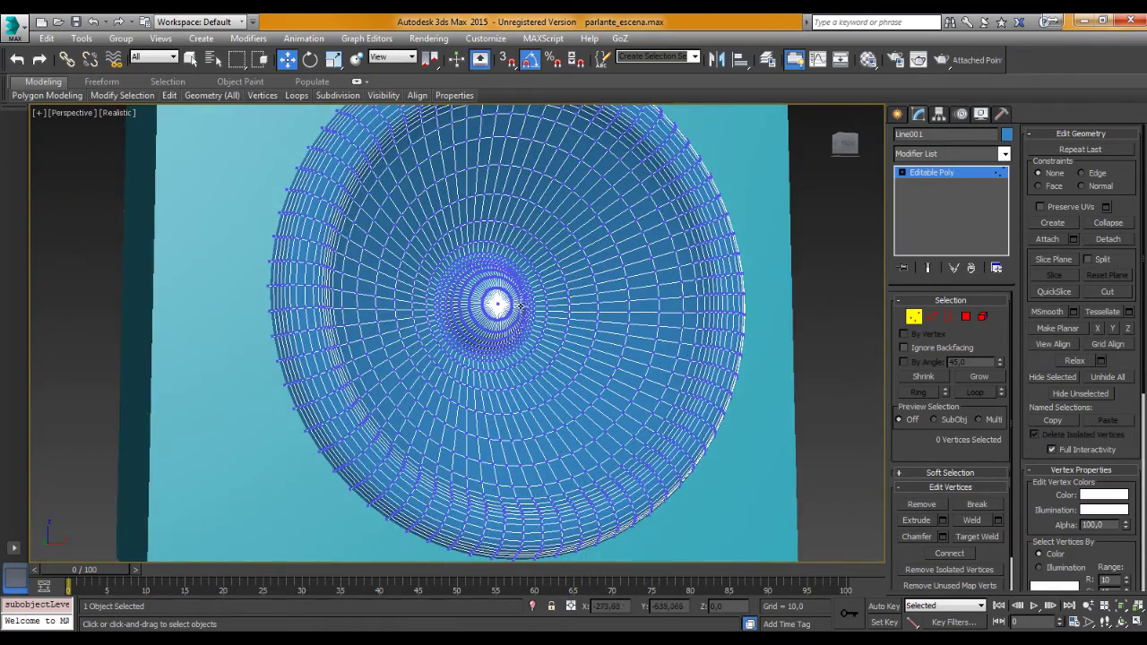
Select the cone's centre vertex and convert the selection to polygons
{"action": "scroll", "coordinate": [519, 306], "scroll_direction": "up", "scroll_amount": 2}
{"action": "left_click", "coordinate": [486, 302]}
{"action": "middle_click_drag", "start_coordinate": [487, 303], "coordinate": [463, 307], "text": "alt"}
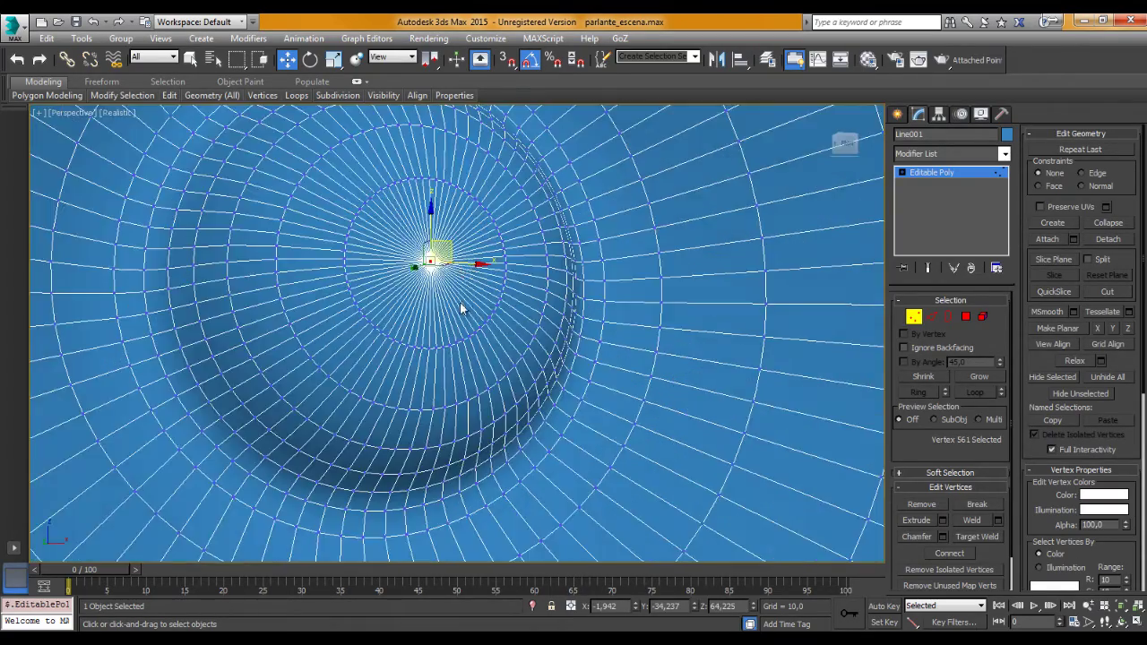
{"action": "key", "text": "shift+z"}
{"action": "key", "text": "shift+z"}
{"action": "key", "text": "shift+z"}
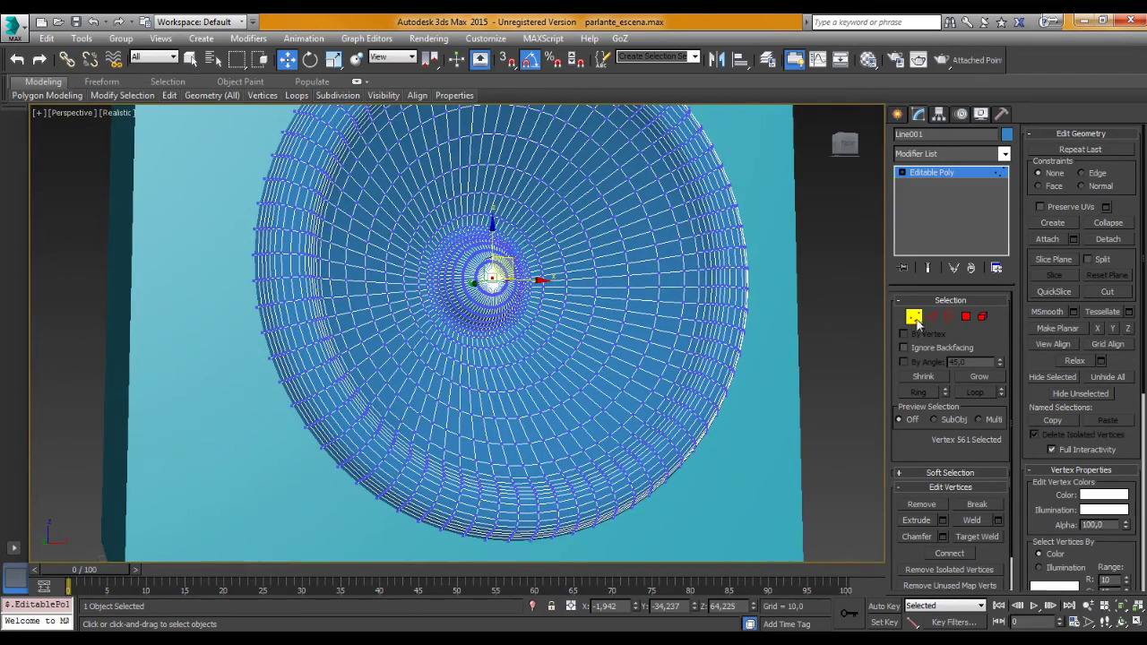
{"action": "left_click", "coordinate": [965, 318]}
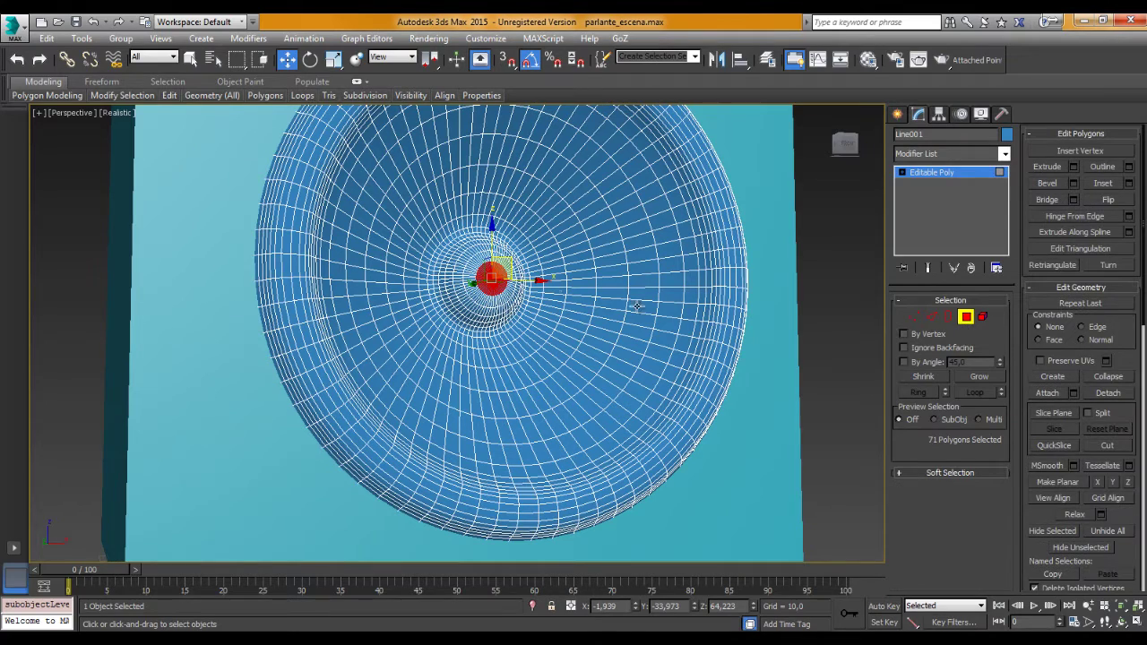
{"action": "key", "text": "shift+z"}
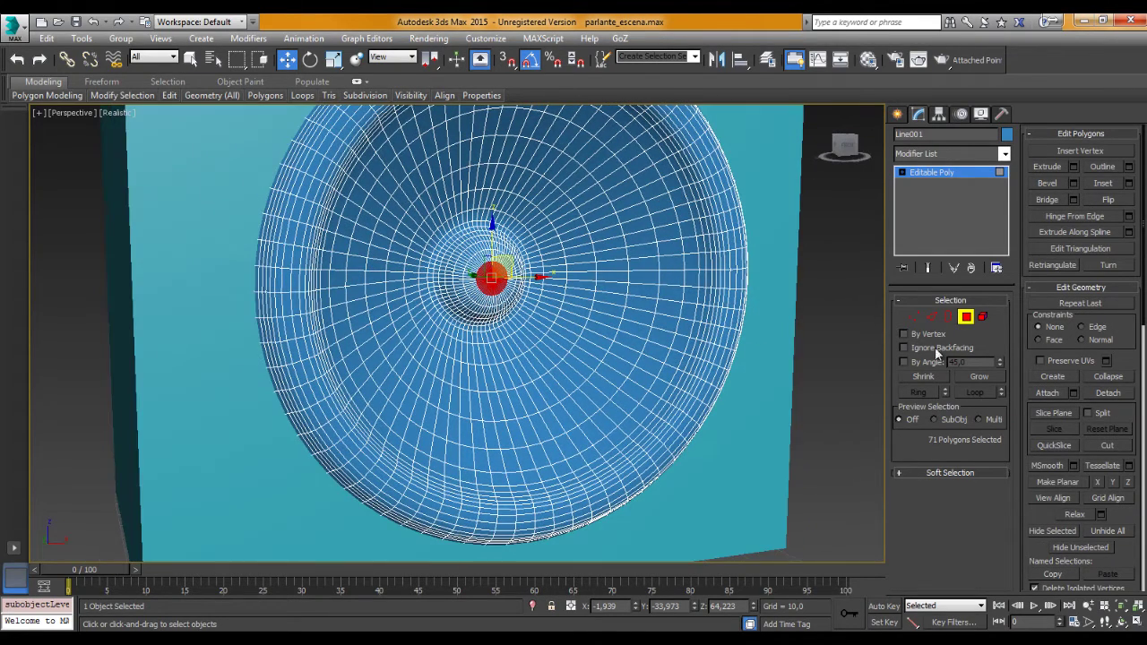
Grow the polygon selection ten rings outward to 1136 polygons
{"action": "left_click", "coordinate": [975, 376]}
{"action": "left_click", "coordinate": [976, 375]}
{"action": "left_click", "coordinate": [976, 376]}
{"action": "left_click", "coordinate": [976, 377]}
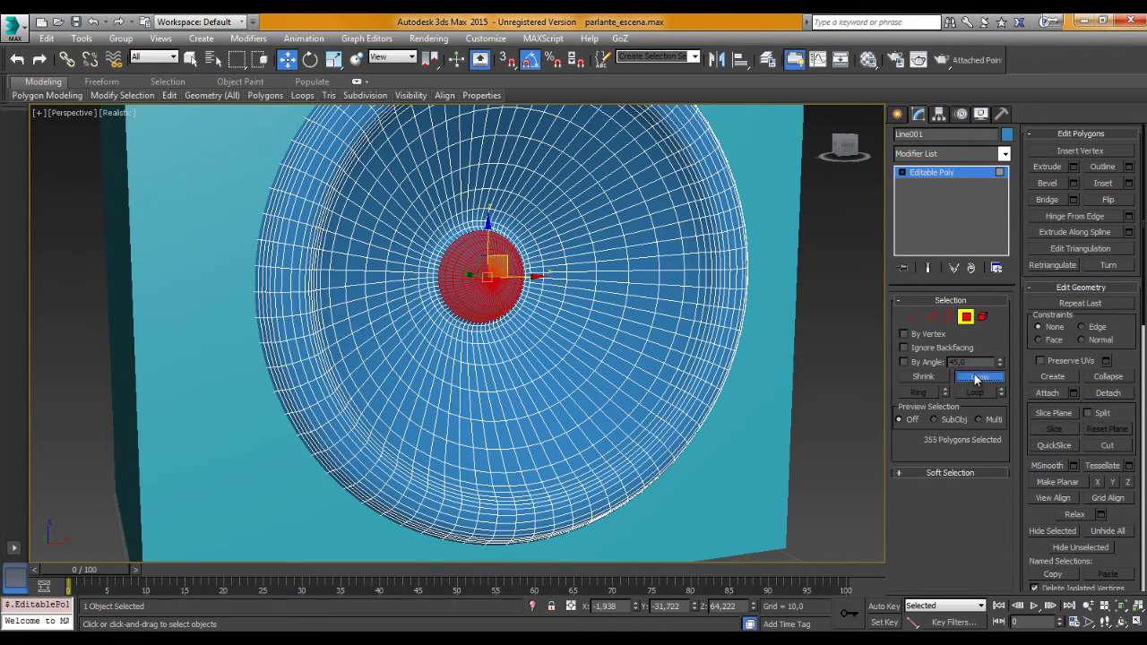
{"action": "left_click", "coordinate": [976, 376]}
{"action": "left_click", "coordinate": [977, 376]}
{"action": "left_click", "coordinate": [976, 376]}
{"action": "left_click", "coordinate": [977, 377]}
{"action": "left_click", "coordinate": [978, 378]}
{"action": "left_click", "coordinate": [977, 377]}
{"action": "left_click", "coordinate": [977, 376]}
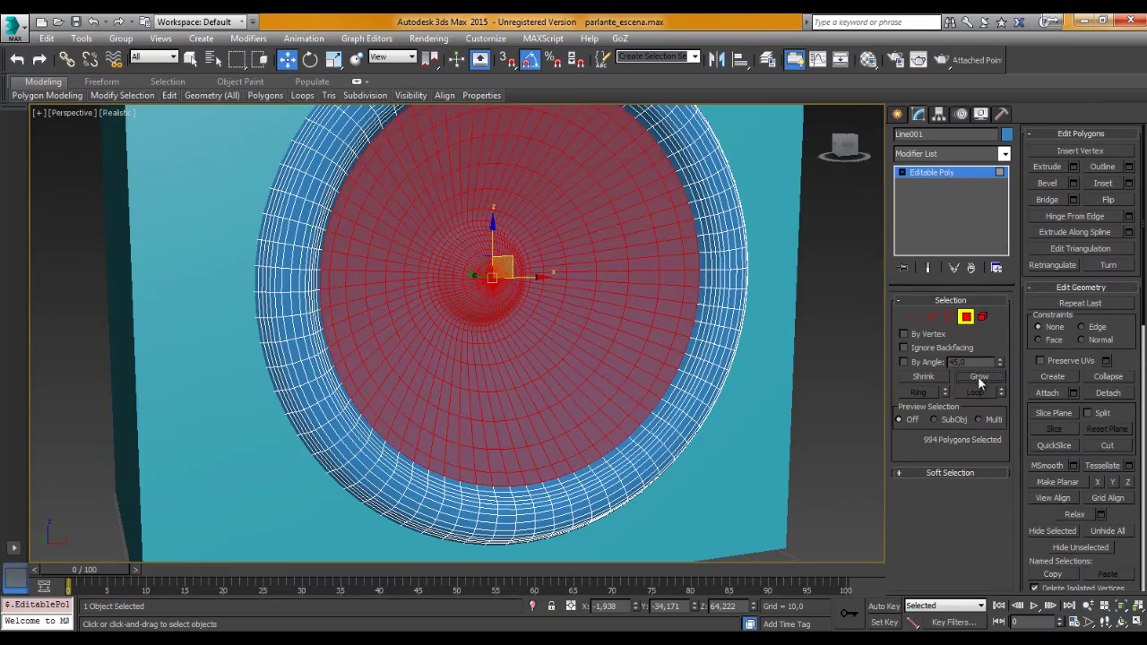
{"action": "left_click", "coordinate": [978, 376]}
{"action": "left_click", "coordinate": [983, 382]}
{"action": "mouse_move", "coordinate": [806, 396]}
{"action": "middle_mouse_down", "text": "alt"}
{"action": "mouse_move", "coordinate": [635, 427]}
{"action": "mouse_move", "coordinate": [616, 409]}
{"action": "middle_mouse_up", "text": "alt"}
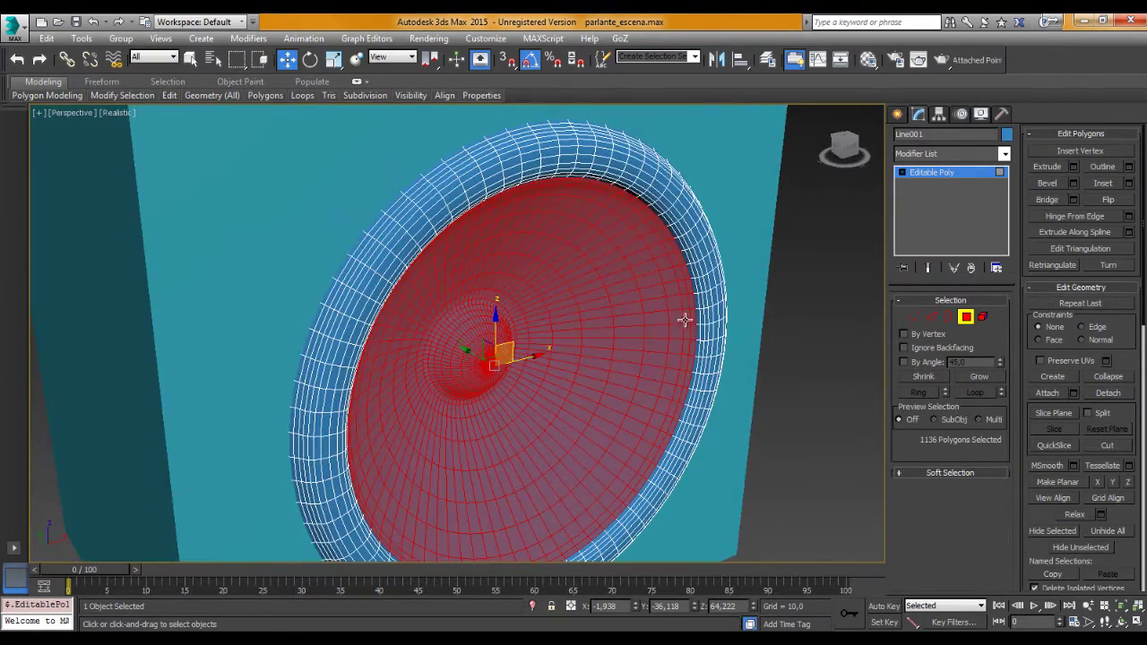
{"action": "mouse_move", "coordinate": [523, 333]}
{"action": "middle_mouse_down", "text": "alt"}
{"action": "mouse_move", "coordinate": [539, 315]}
{"action": "mouse_move", "coordinate": [525, 378]}
{"action": "middle_mouse_up", "text": "alt"}
{"action": "scroll", "coordinate": [527, 333], "scroll_direction": "down", "scroll_amount": 3}
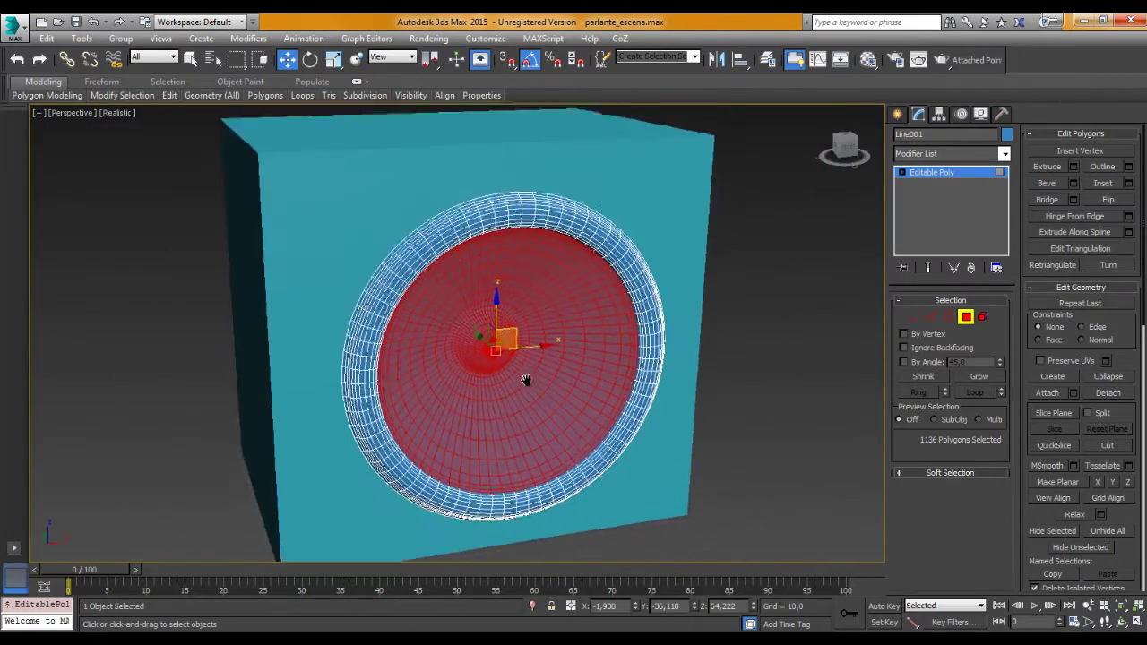
Add a Push modifier from the Modifier List to Line001's Editable Poly stack
{"action": "left_click", "coordinate": [1004, 154]}
{"action": "scroll", "coordinate": [992, 274], "scroll_direction": "down", "scroll_amount": 4}
{"action": "scroll", "coordinate": [978, 321], "scroll_direction": "down", "scroll_amount": 4}
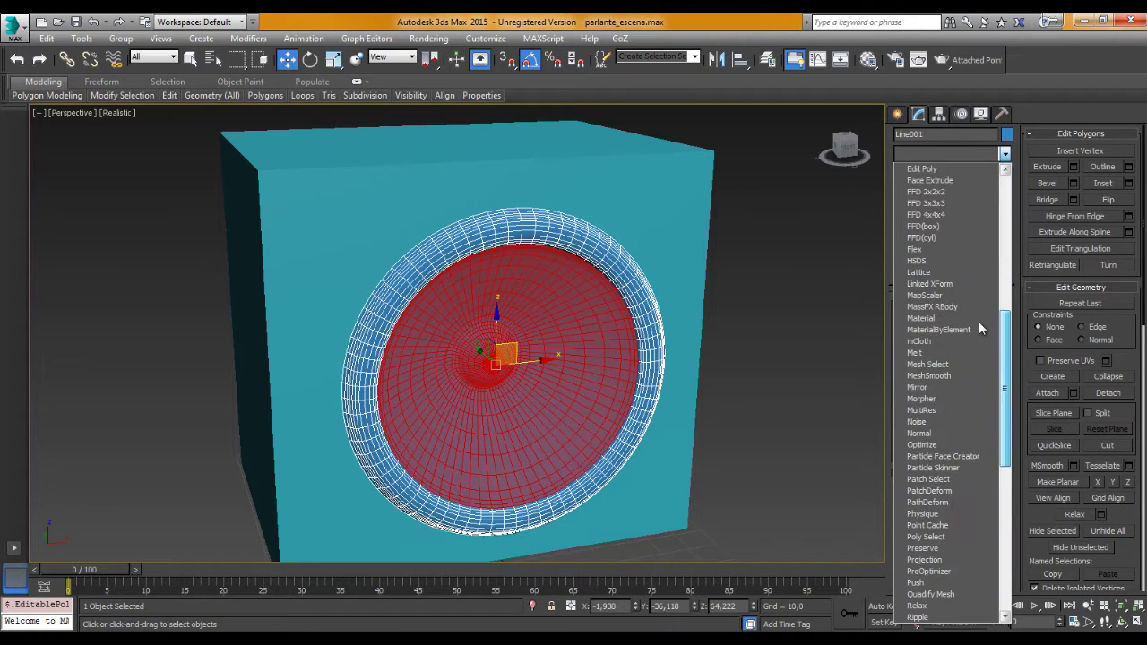
{"action": "scroll", "coordinate": [985, 356], "scroll_direction": "down", "scroll_amount": 4}
{"action": "scroll", "coordinate": [991, 397], "scroll_direction": "down", "scroll_amount": 4}
{"action": "scroll", "coordinate": [991, 397], "scroll_direction": "down", "scroll_amount": 3}
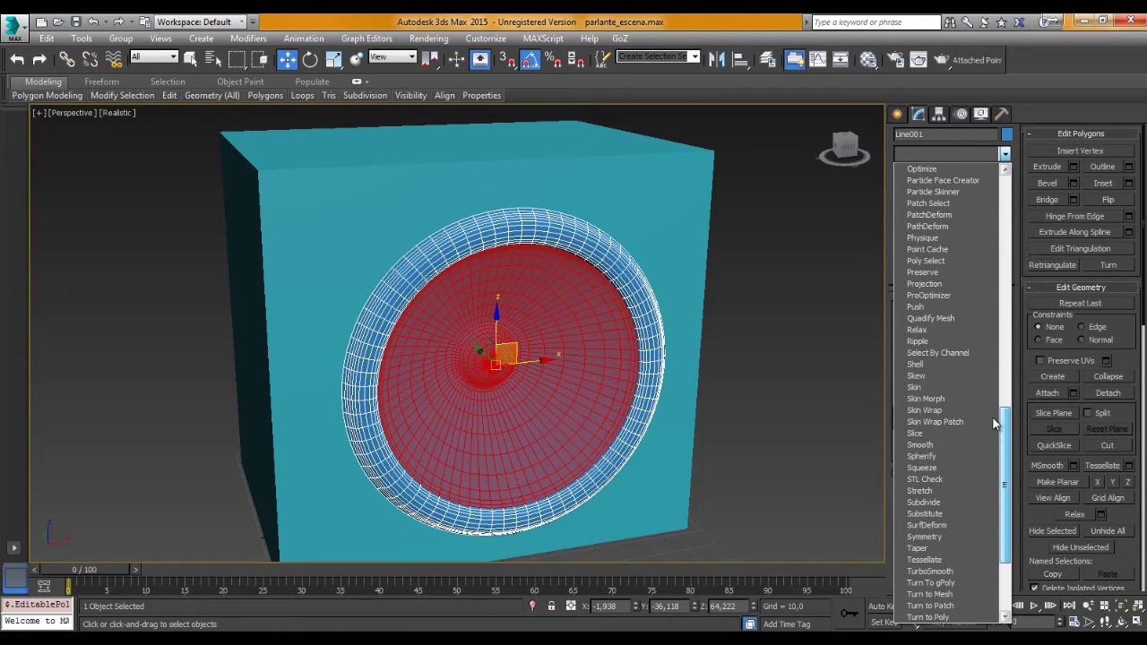
{"action": "scroll", "coordinate": [994, 423], "scroll_direction": "down", "scroll_amount": 3}
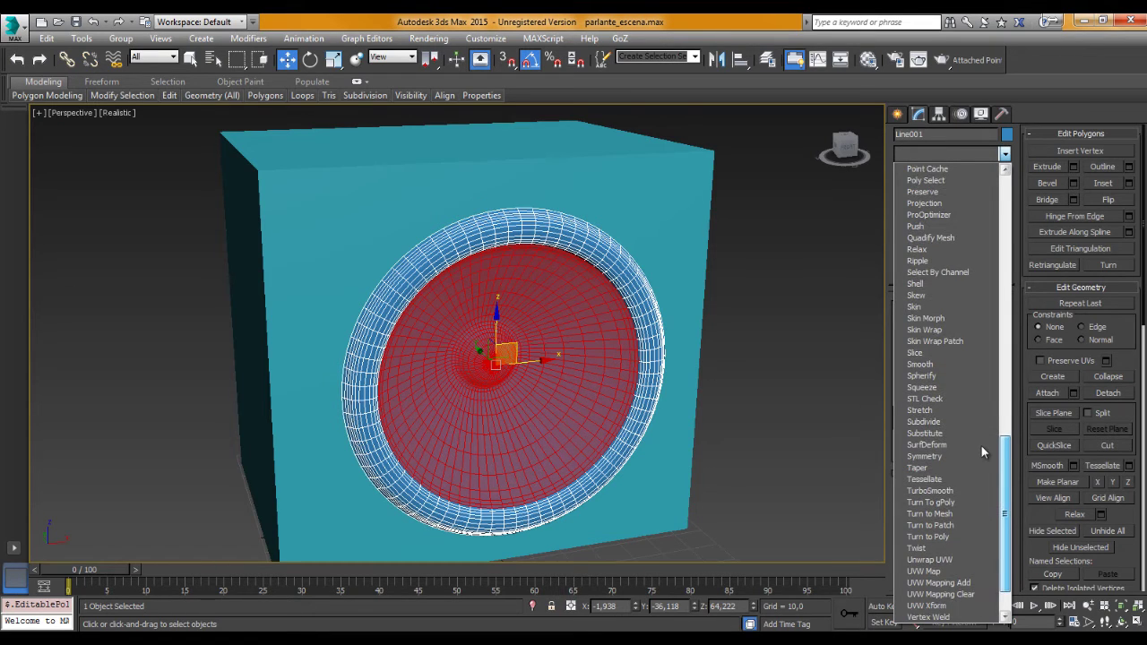
{"action": "scroll", "coordinate": [980, 444], "scroll_direction": "up", "scroll_amount": 2}
{"action": "scroll", "coordinate": [985, 432], "scroll_direction": "up", "scroll_amount": 3}
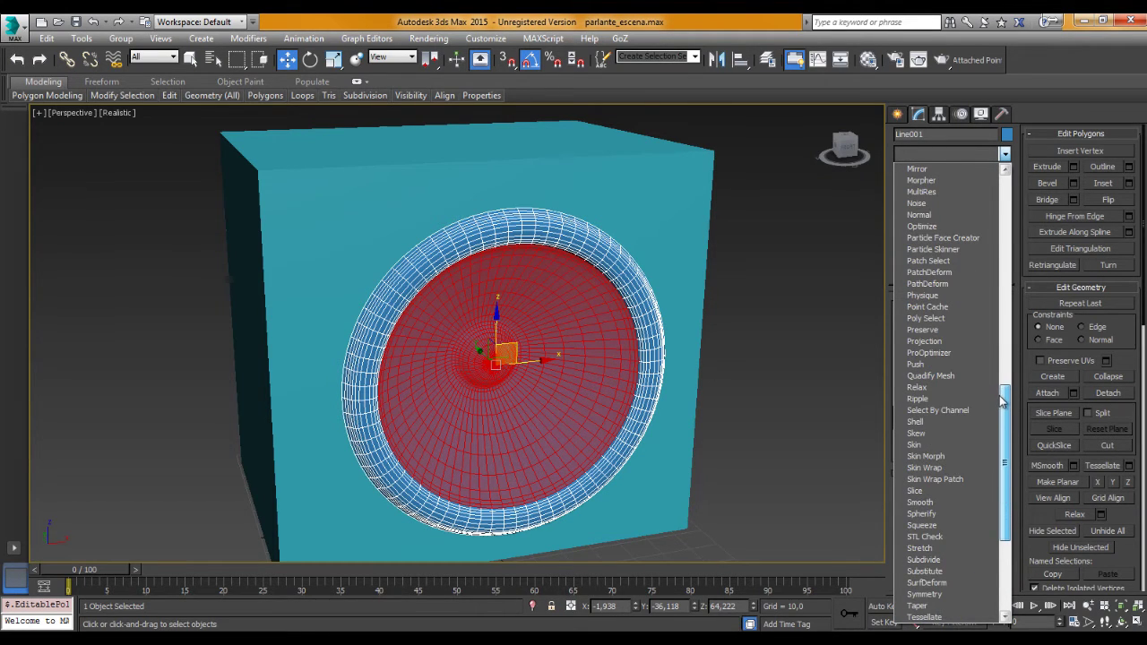
{"action": "scroll", "coordinate": [1002, 405], "scroll_direction": "up", "scroll_amount": 2}
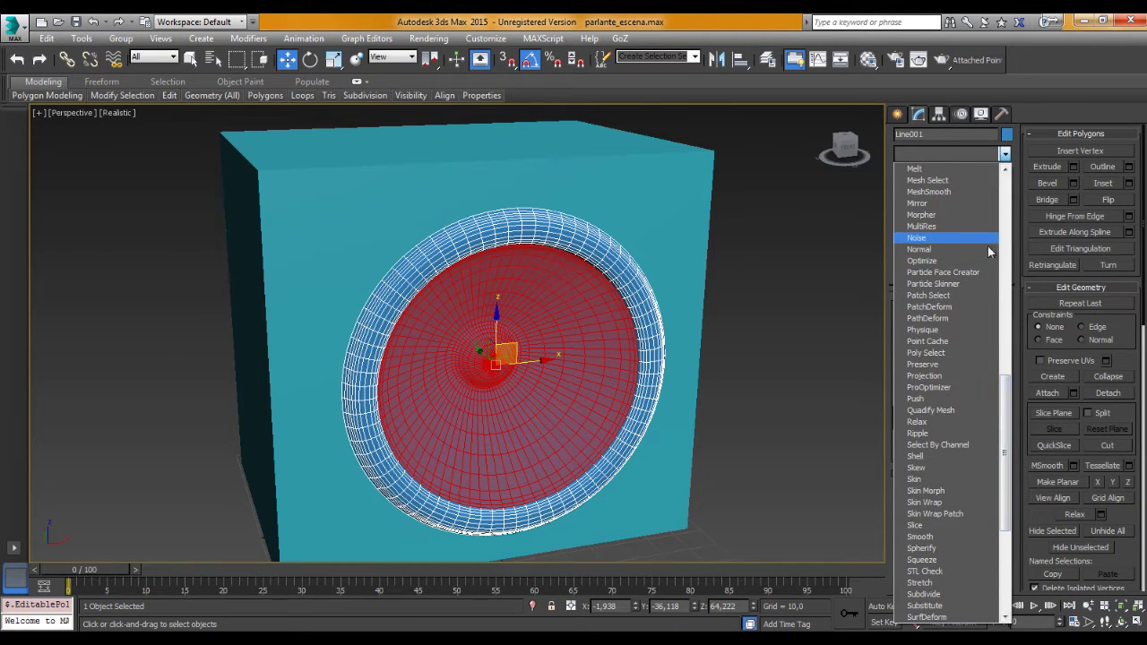
{"action": "mouse_move", "coordinate": [1004, 397]}
{"action": "left_mouse_down"}
{"action": "mouse_move", "coordinate": [1007, 352]}
{"action": "mouse_move", "coordinate": [1002, 370]}
{"action": "left_mouse_up"}
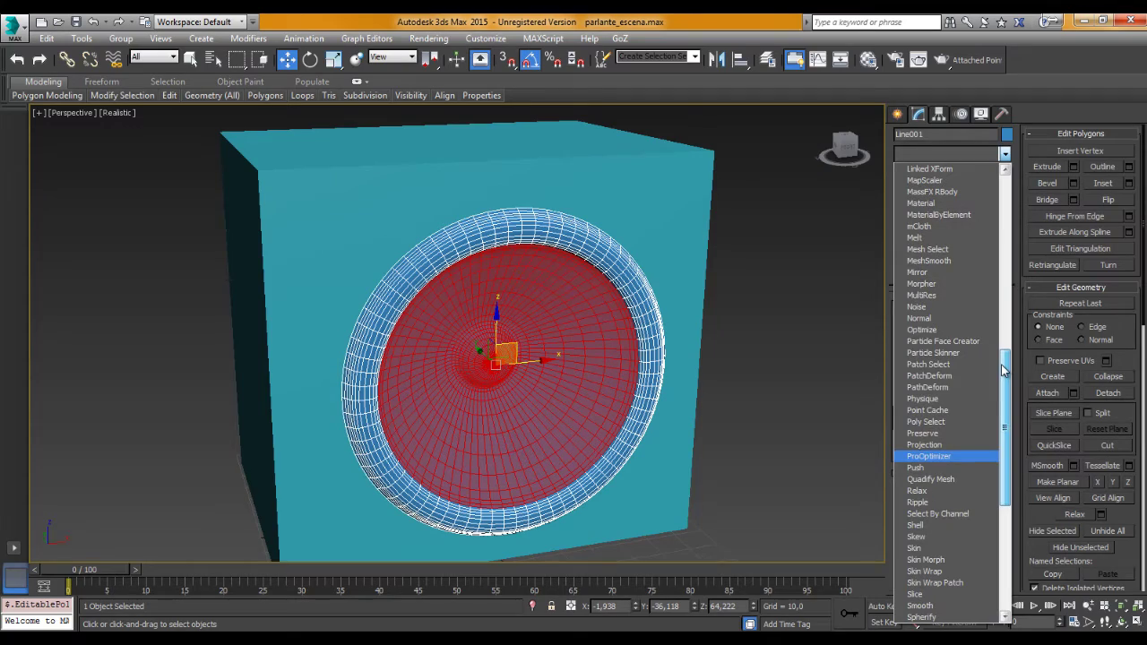
{"action": "left_click", "coordinate": [914, 468]}
{"action": "middle_click_drag", "start_coordinate": [665, 398], "coordinate": [673, 342]}
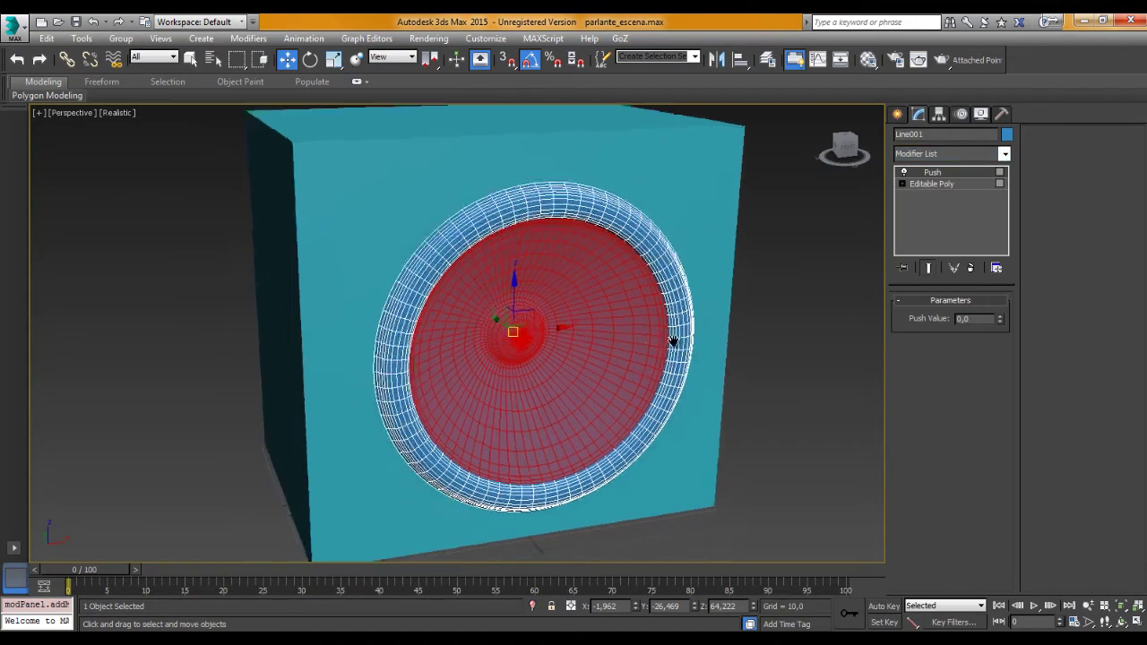
{"action": "middle_click_drag", "start_coordinate": [583, 326], "coordinate": [578, 318], "text": "alt"}
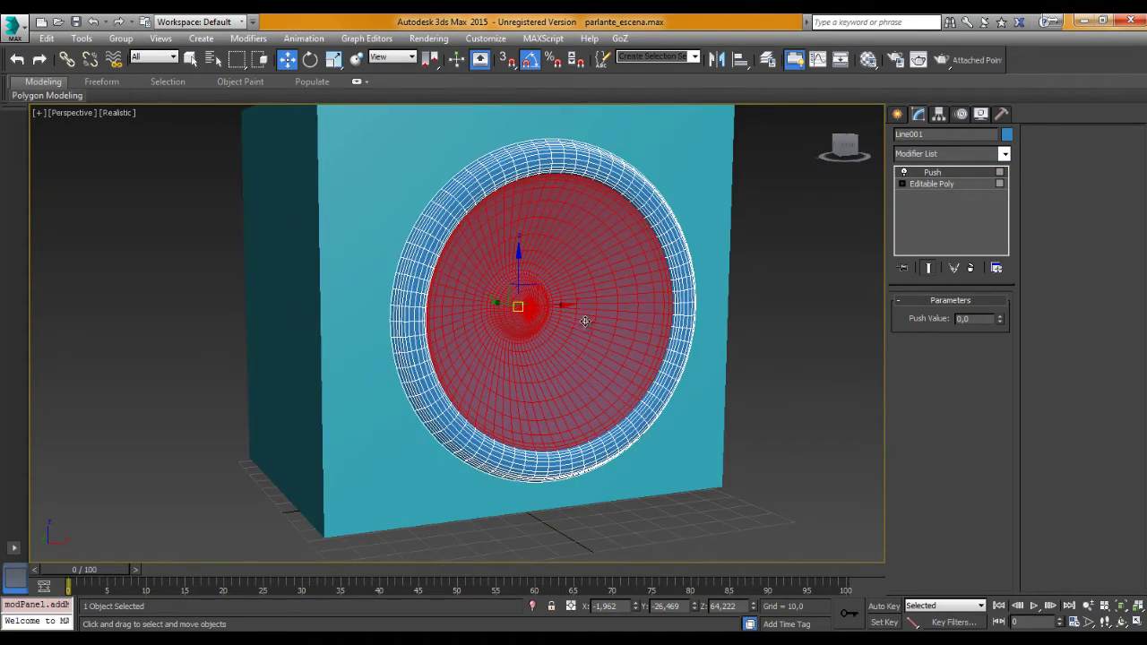
{"action": "scroll", "coordinate": [584, 321], "scroll_direction": "up", "scroll_amount": 5}
{"action": "scroll", "coordinate": [602, 292], "scroll_direction": "down", "scroll_amount": 3}
{"action": "mouse_move", "coordinate": [575, 319]}
{"action": "middle_mouse_down", "text": "alt"}
{"action": "mouse_move", "coordinate": [583, 299]}
{"action": "mouse_move", "coordinate": [615, 289]}
{"action": "middle_mouse_up", "text": "alt"}
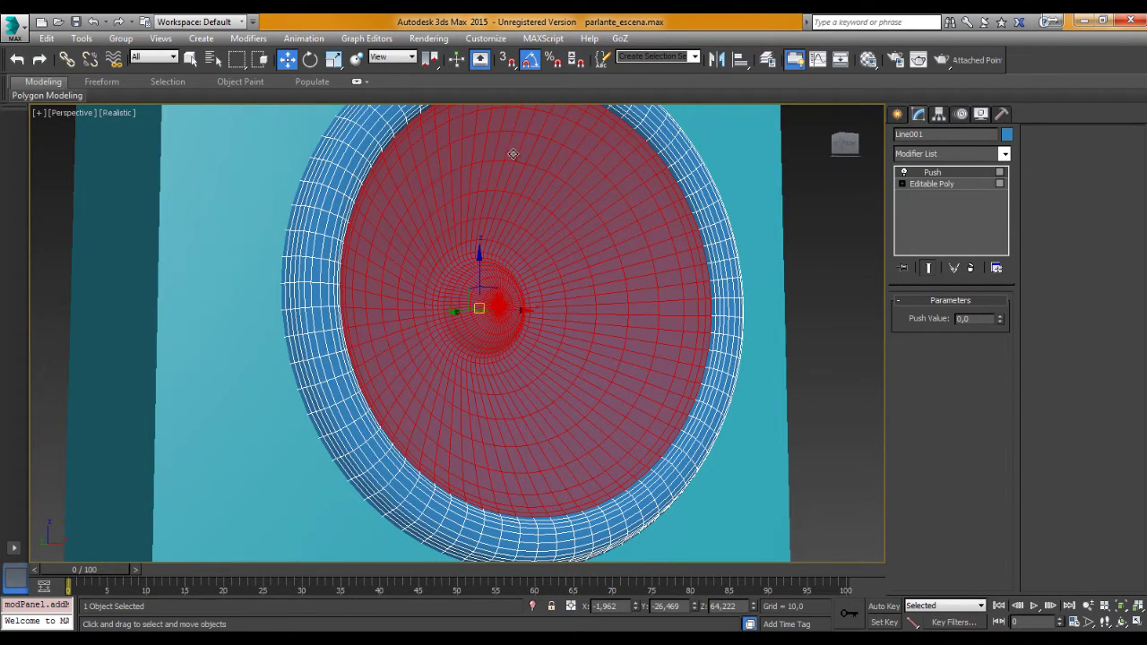
{"action": "mouse_move", "coordinate": [588, 334]}
{"action": "middle_mouse_down", "text": "alt"}
{"action": "mouse_move", "coordinate": [579, 326]}
{"action": "mouse_move", "coordinate": [639, 309]}
{"action": "middle_mouse_up", "text": "alt"}
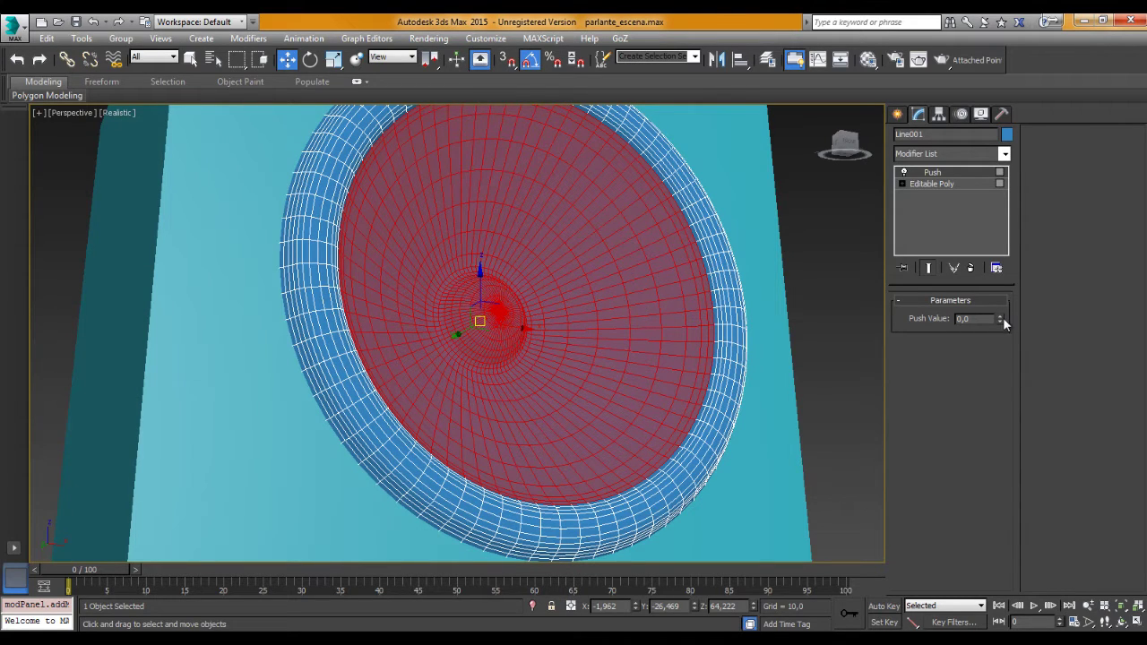
{"action": "left_click_drag", "start_coordinate": [1000, 321], "coordinate": [913, 636]}
{"action": "middle_click_drag", "start_coordinate": [665, 361], "coordinate": [759, 411], "text": "alt"}
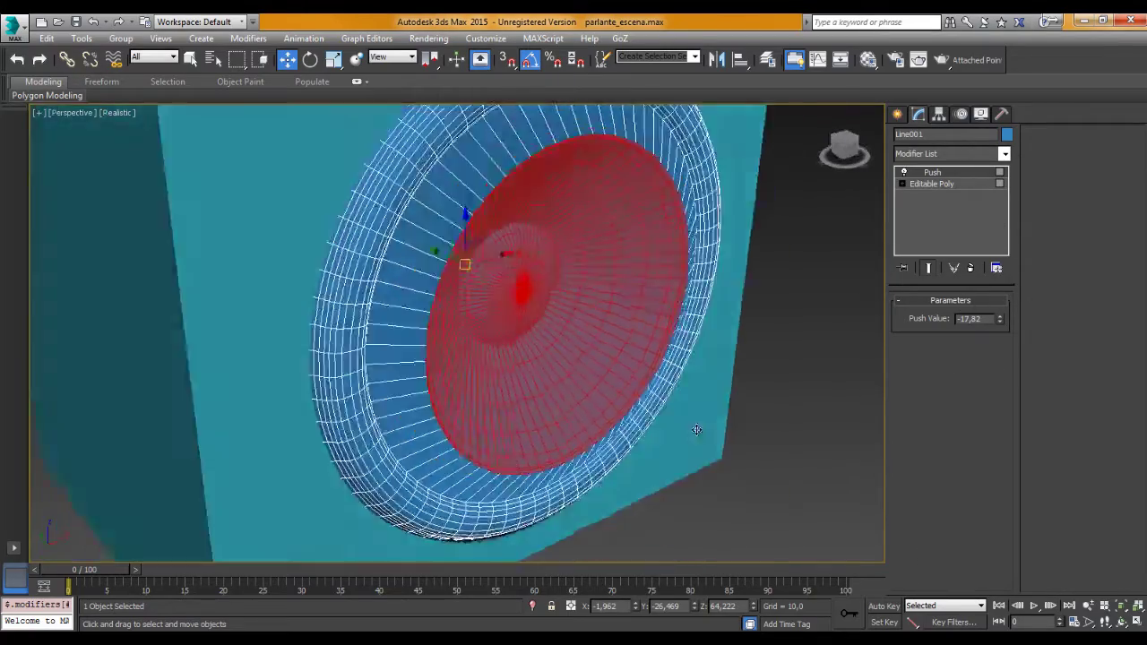
{"action": "middle_click_drag", "start_coordinate": [698, 350], "coordinate": [647, 378], "text": "alt"}
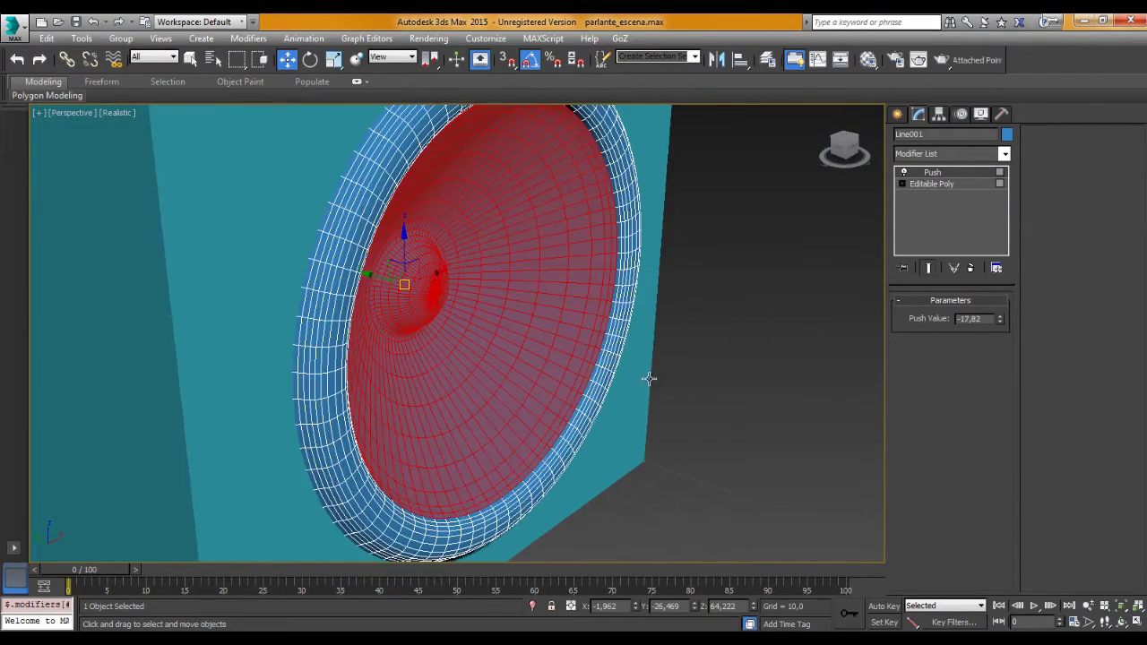
{"action": "right_click", "coordinate": [1000, 319]}
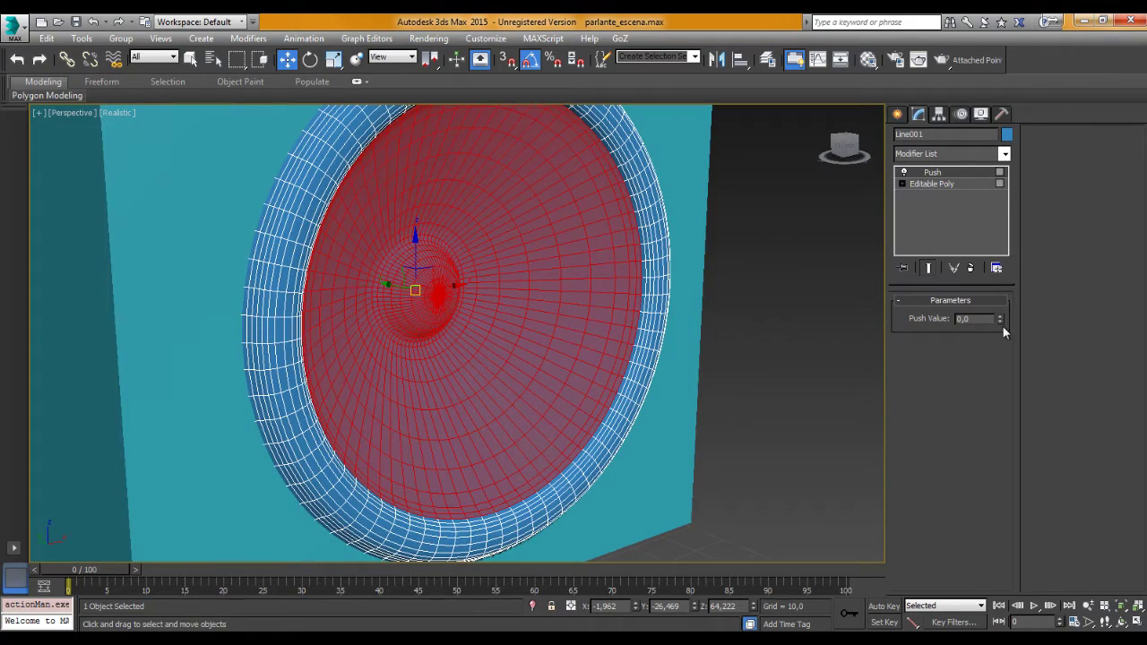
{"action": "scroll", "coordinate": [581, 343], "scroll_direction": "down", "scroll_amount": 1}
{"action": "scroll", "coordinate": [573, 304], "scroll_direction": "down", "scroll_amount": 3}
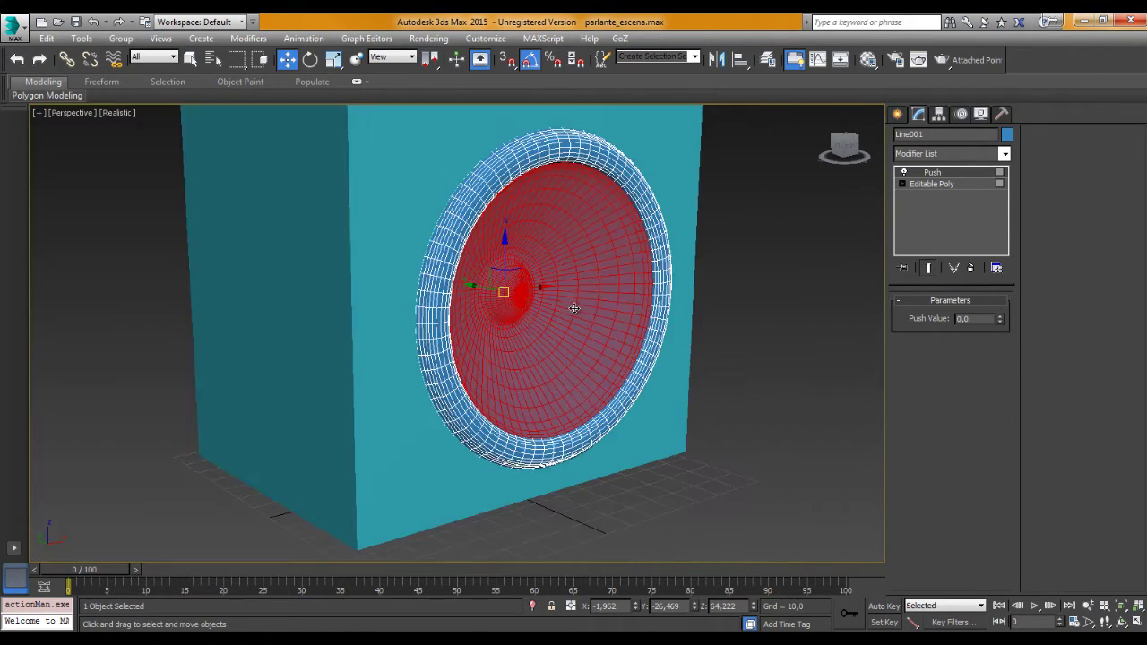
{"action": "scroll", "coordinate": [578, 331], "scroll_direction": "up", "scroll_amount": 1}
{"action": "mouse_move", "coordinate": [581, 349]}
{"action": "middle_mouse_down", "text": "alt"}
{"action": "mouse_move", "coordinate": [573, 326]}
{"action": "mouse_move", "coordinate": [409, 259]}
{"action": "mouse_move", "coordinate": [621, 95]}
{"action": "middle_mouse_up", "text": "alt"}
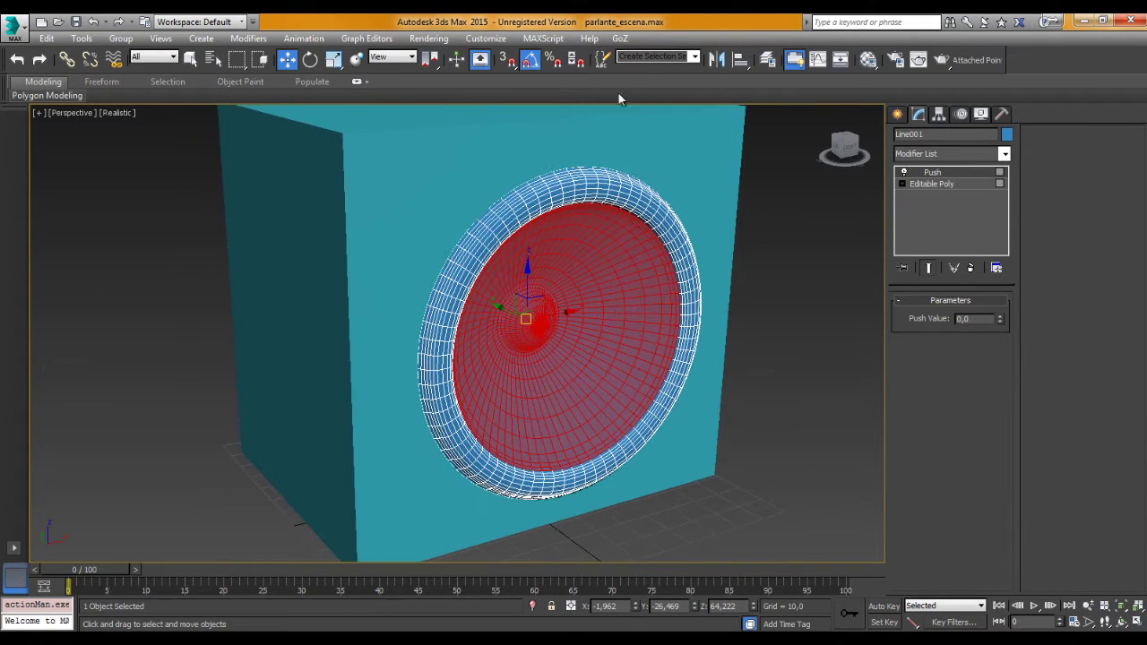
{"action": "scroll", "coordinate": [616, 186], "scroll_direction": "down", "scroll_amount": 1}
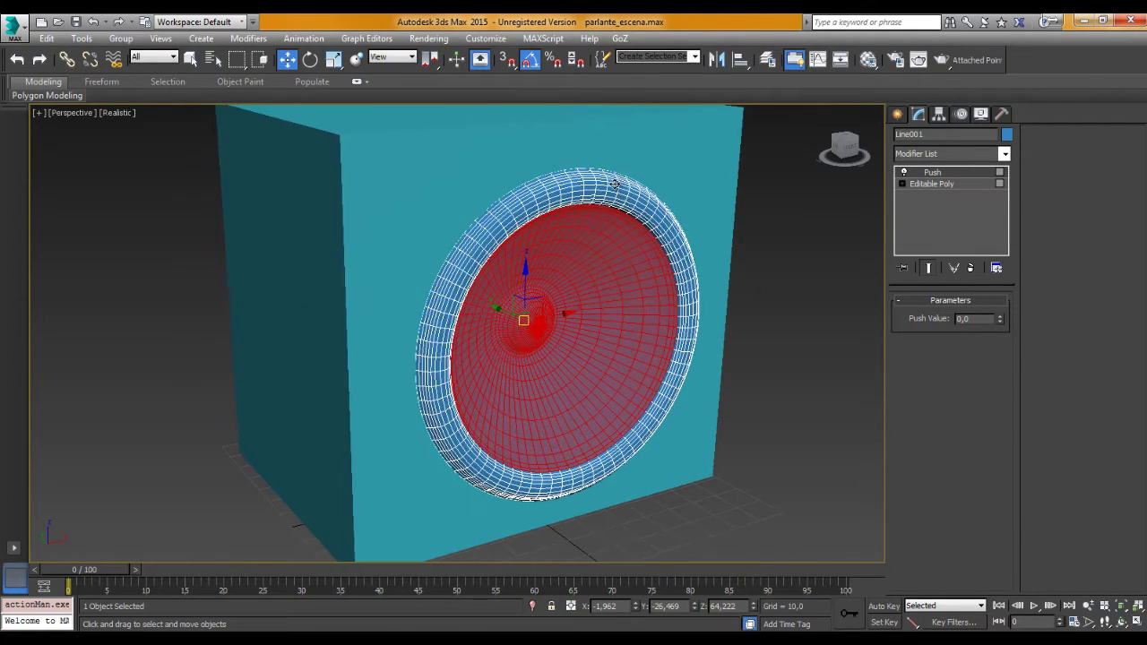
{"action": "scroll", "coordinate": [609, 186], "scroll_direction": "down", "scroll_amount": 2}
{"action": "middle_click_drag", "start_coordinate": [606, 188], "coordinate": [634, 199]}
Open the Track View Curve Editor and browse to Objects > Line001 tracks
{"action": "left_click", "coordinate": [820, 65]}
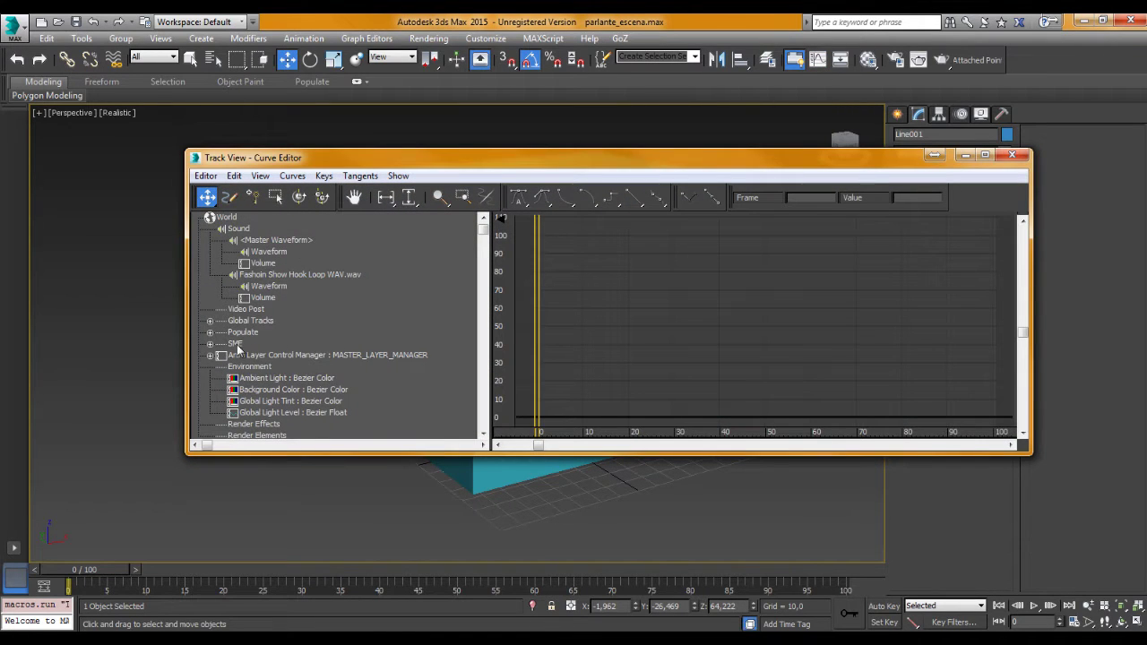
{"action": "mouse_move", "coordinate": [482, 229]}
{"action": "left_mouse_down"}
{"action": "mouse_move", "coordinate": [472, 318]}
{"action": "mouse_move", "coordinate": [478, 302]}
{"action": "left_mouse_up"}
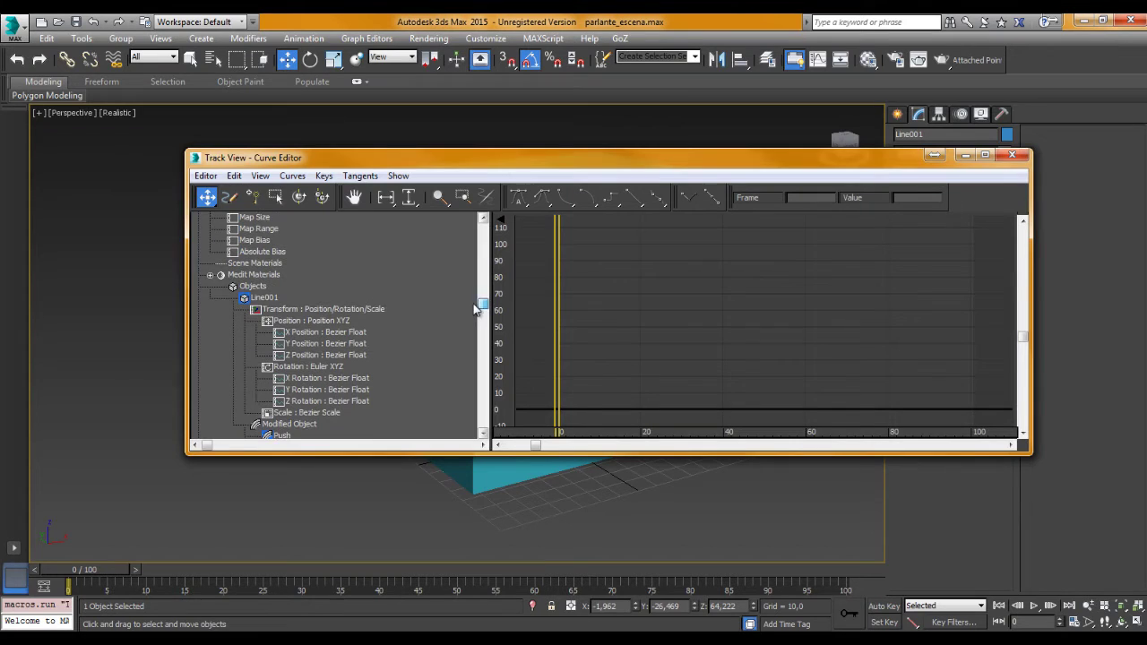
{"action": "left_click", "coordinate": [253, 286]}
{"action": "left_click", "coordinate": [265, 299]}
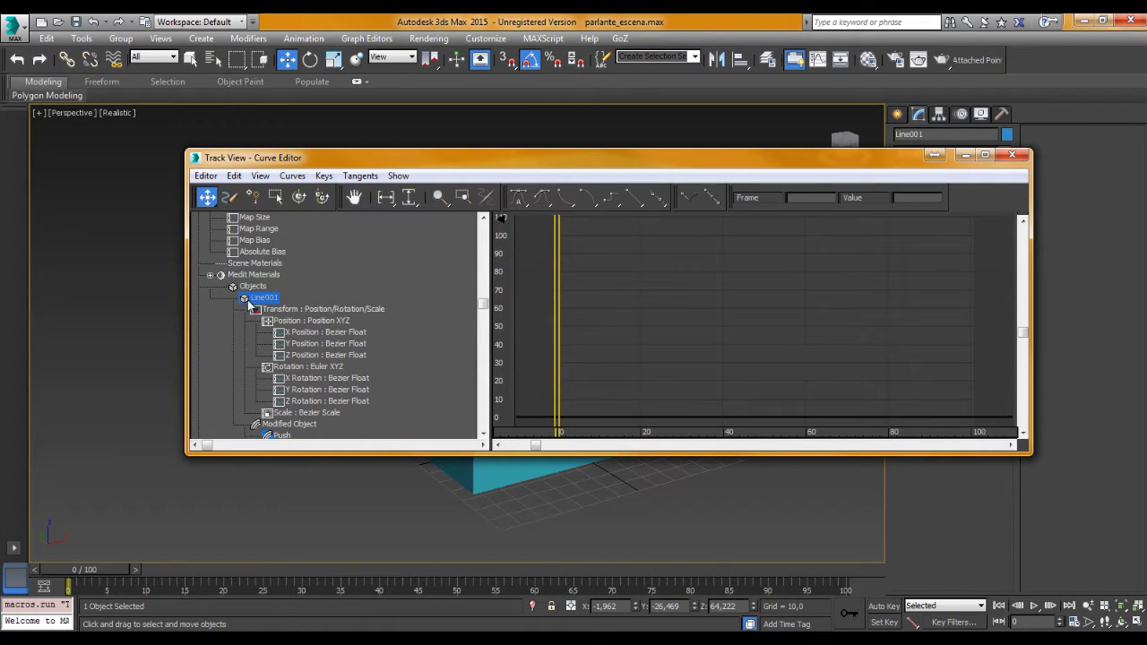
Close the Curve Editor and rename Line001 to PARLANTE
{"action": "left_click", "coordinate": [1012, 156]}
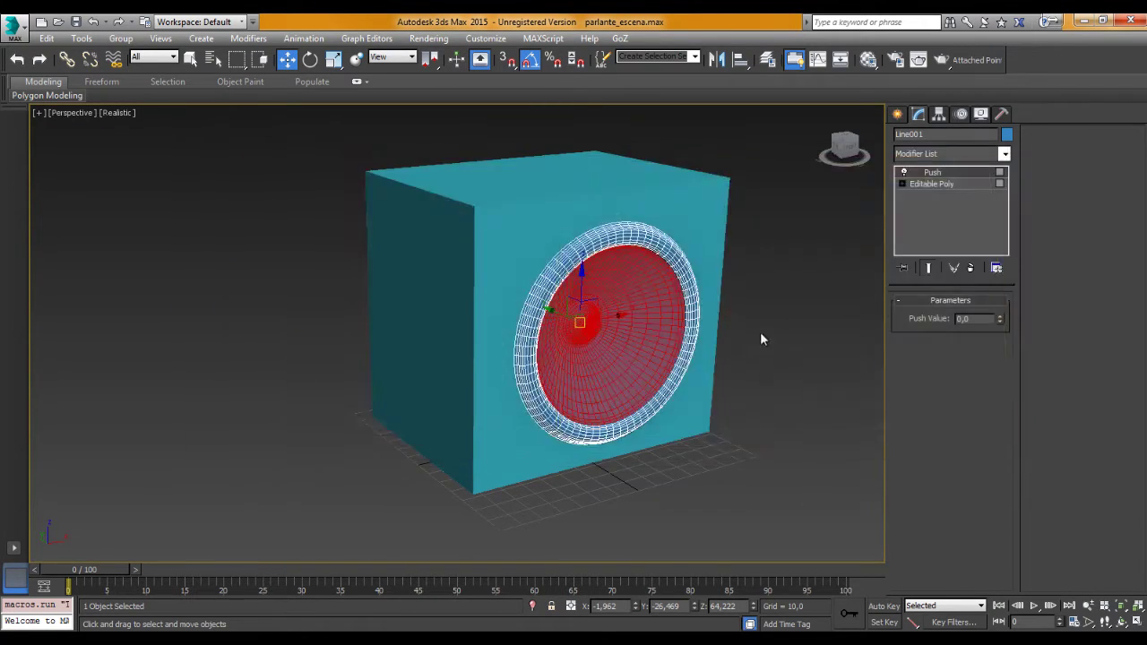
{"action": "double_click", "coordinate": [934, 134]}
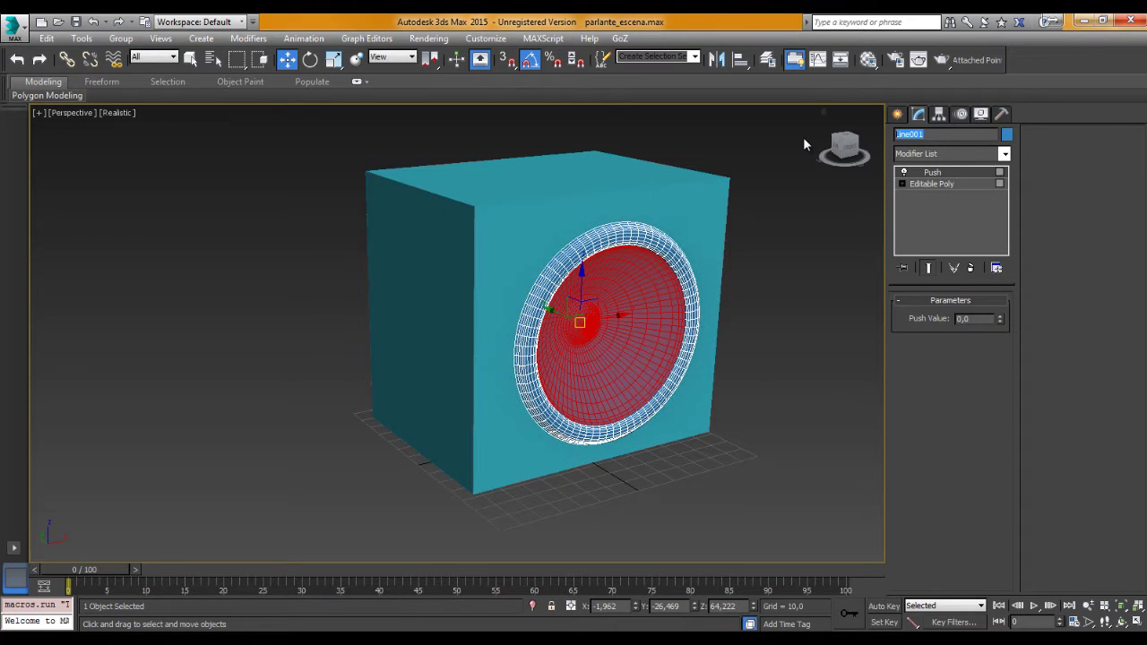
{"action": "type", "text": "PARLANT"}
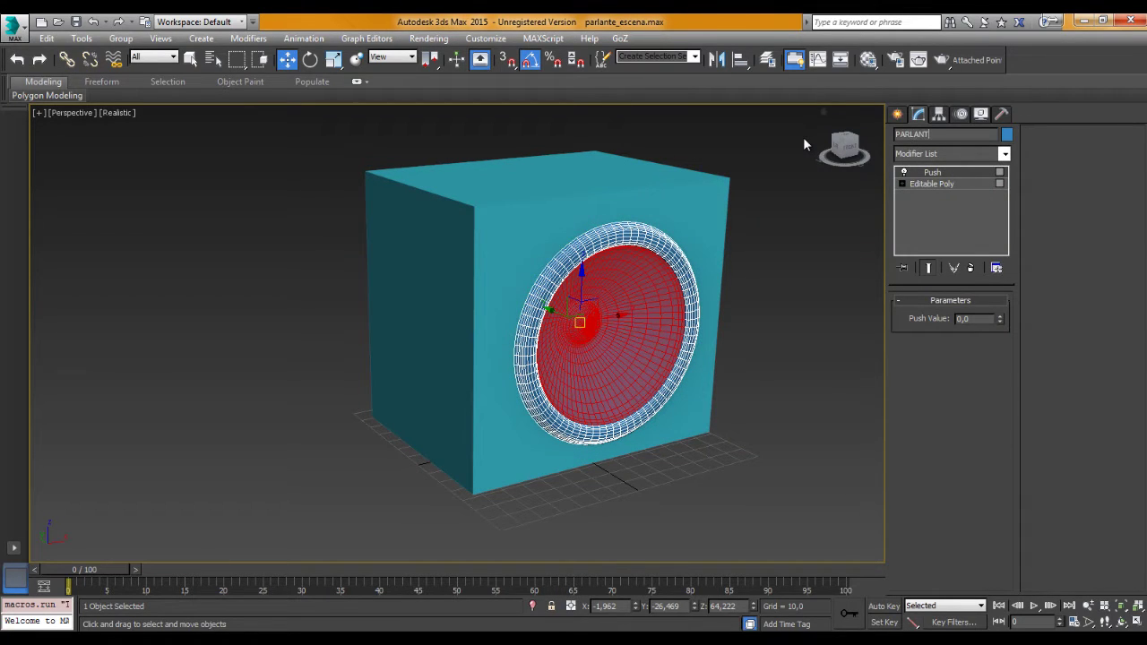
{"action": "type", "text": "E"}
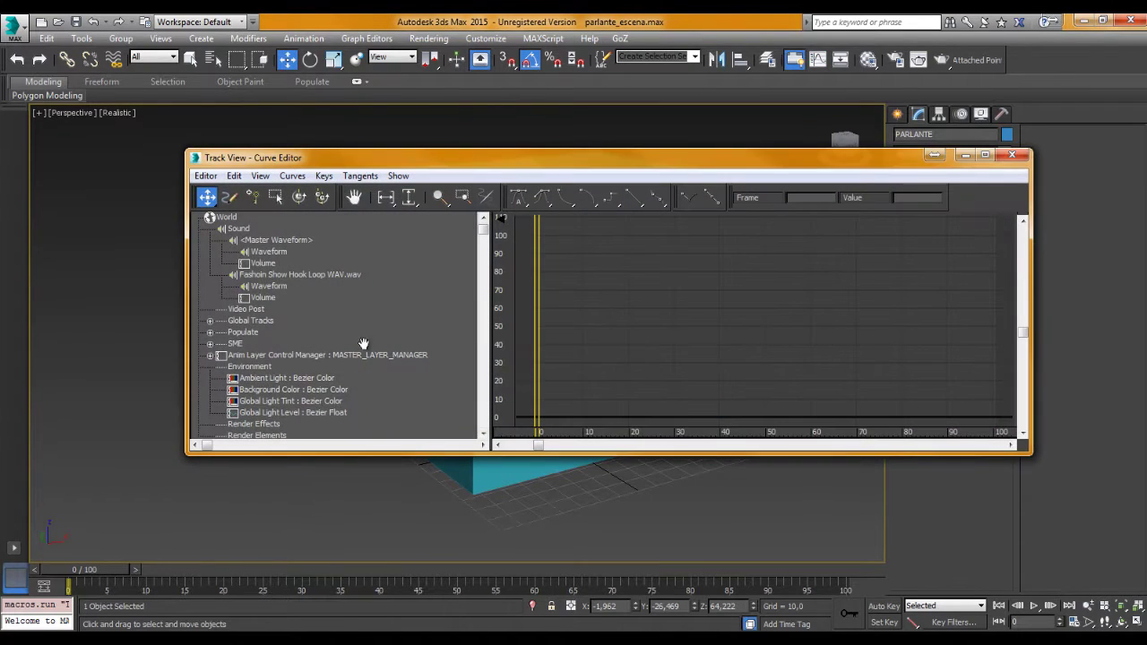
Select PARLANTE's Modified Object > Push > Push Value track, with the editor moved aside
{"action": "left_click_drag", "start_coordinate": [484, 232], "coordinate": [475, 316]}
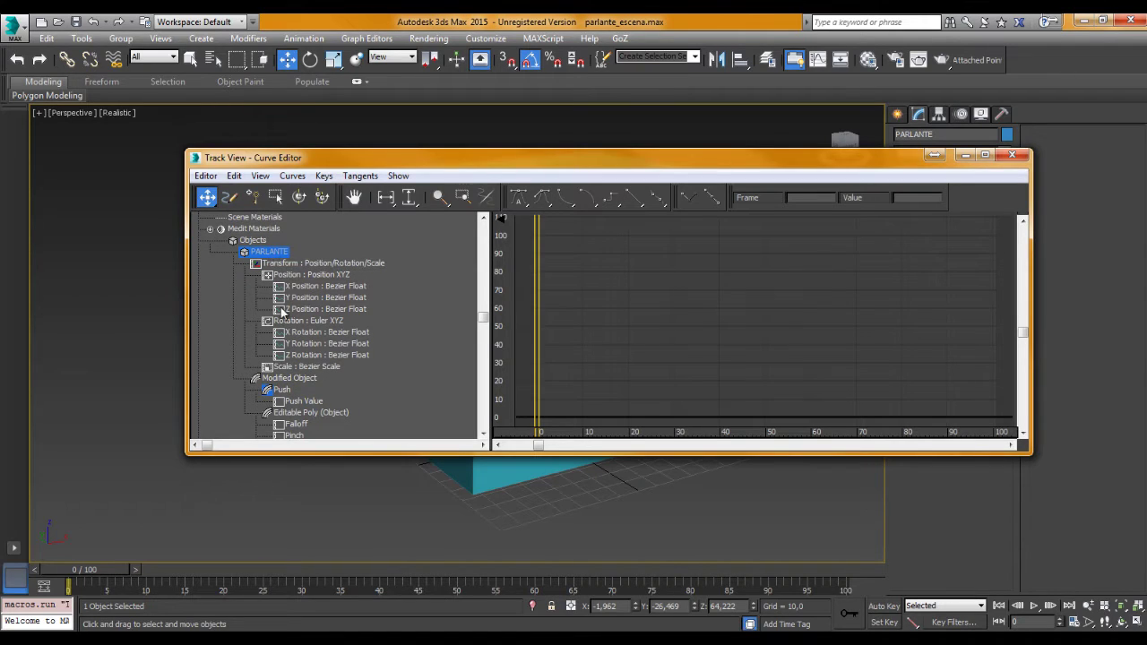
{"action": "left_click", "coordinate": [286, 276]}
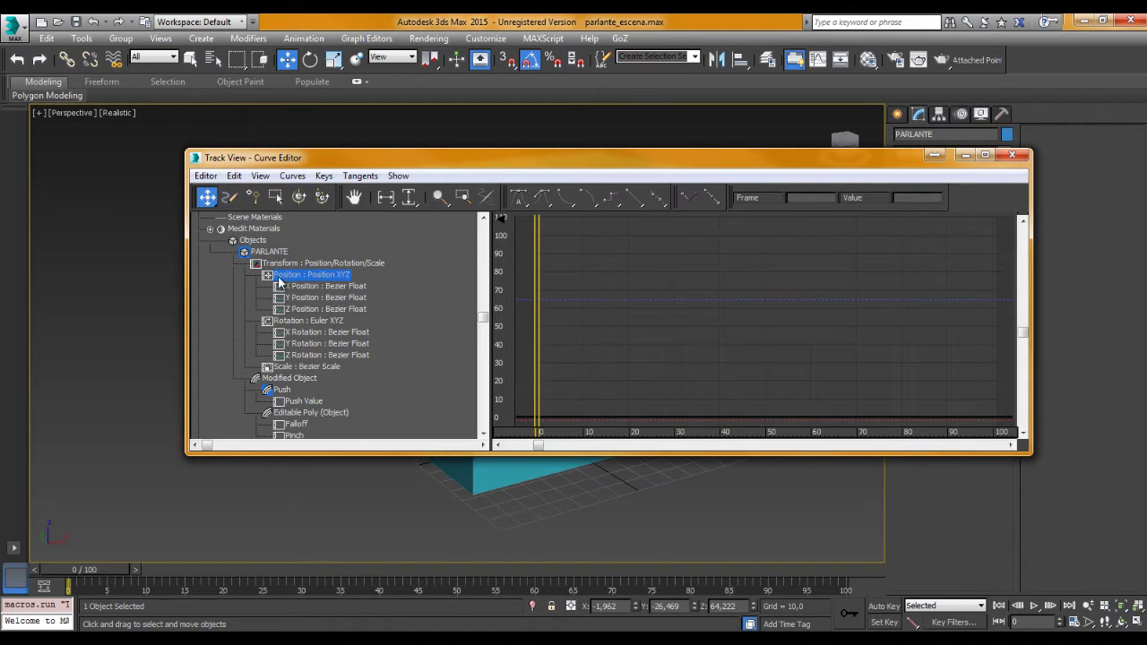
{"action": "left_click", "coordinate": [288, 378]}
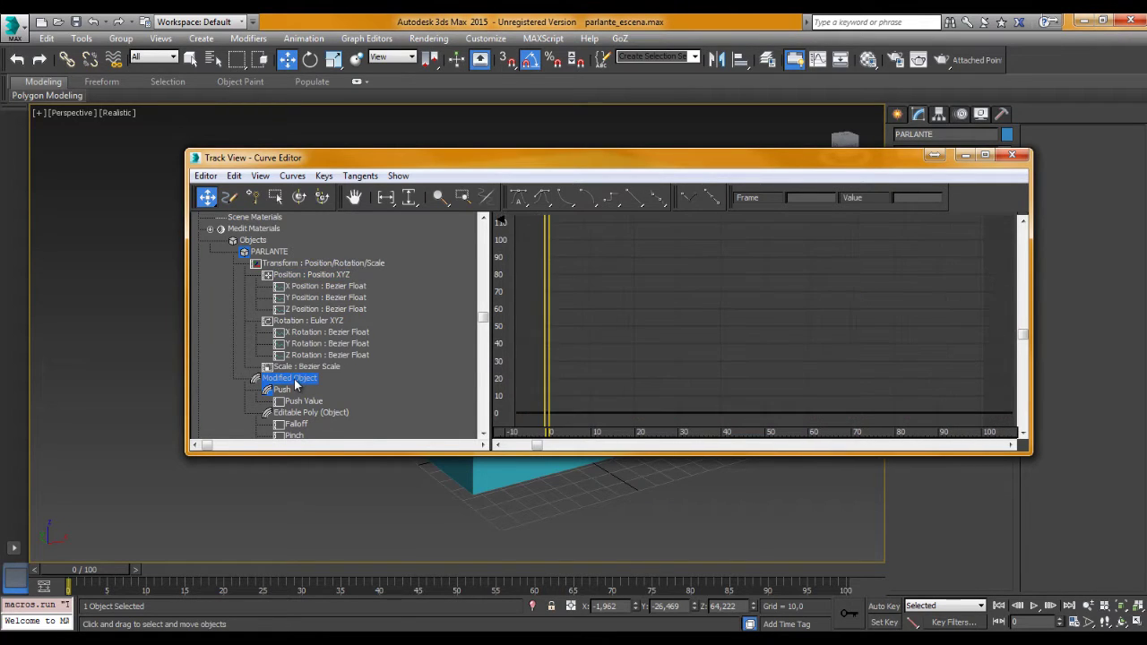
{"action": "scroll", "coordinate": [309, 358], "scroll_direction": "down", "scroll_amount": 2}
{"action": "left_click", "coordinate": [281, 322]}
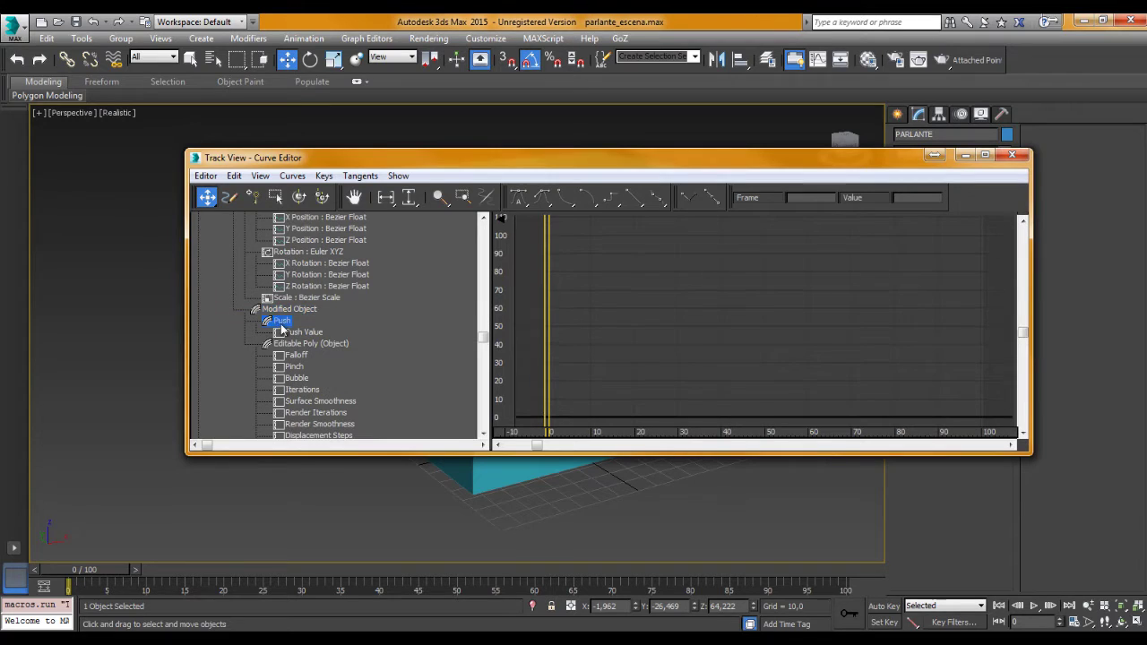
{"action": "left_click", "coordinate": [301, 333]}
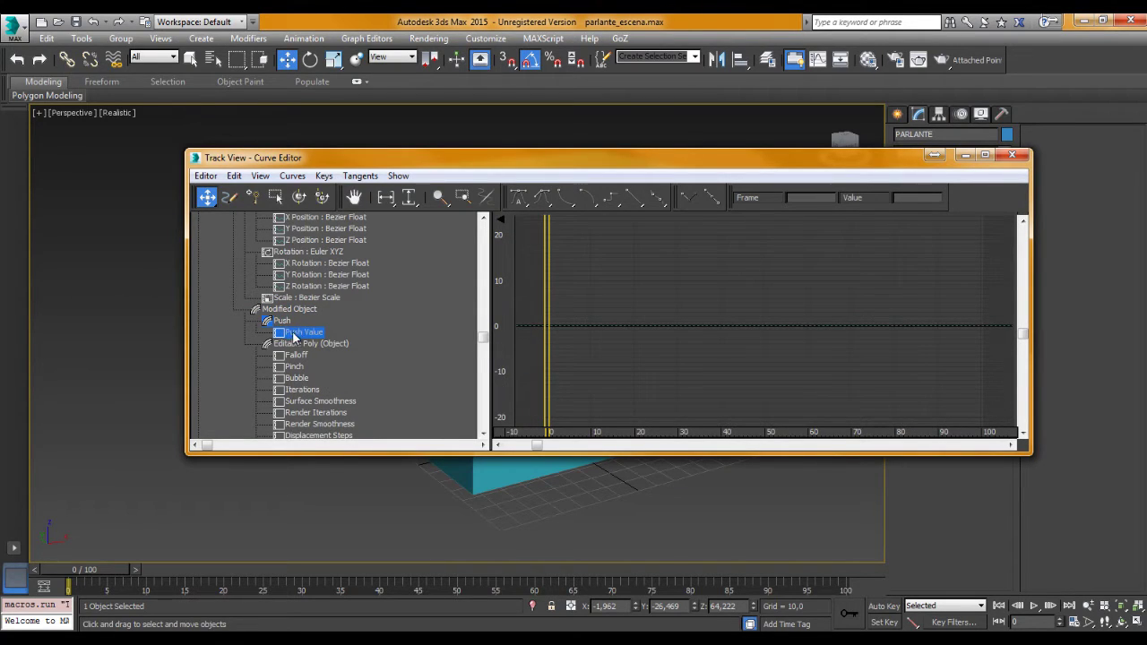
{"action": "left_click_drag", "start_coordinate": [532, 158], "coordinate": [371, 141]}
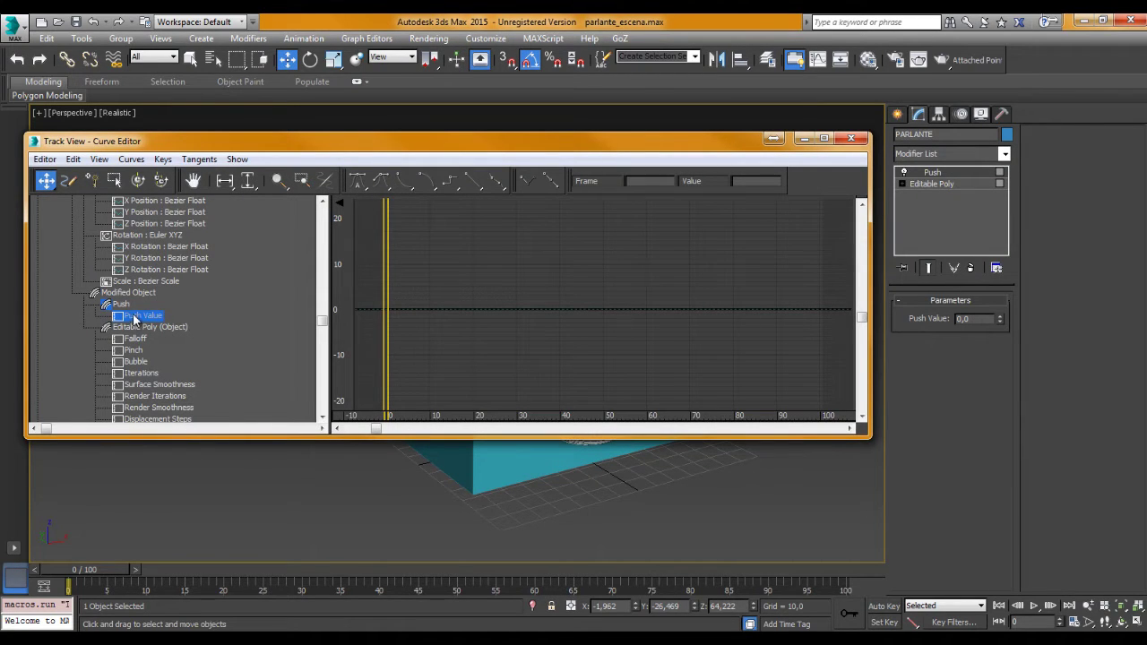
Choose AudioFloat in Assign Float Controller for the Push Value track
{"action": "right_click", "coordinate": [133, 315]}
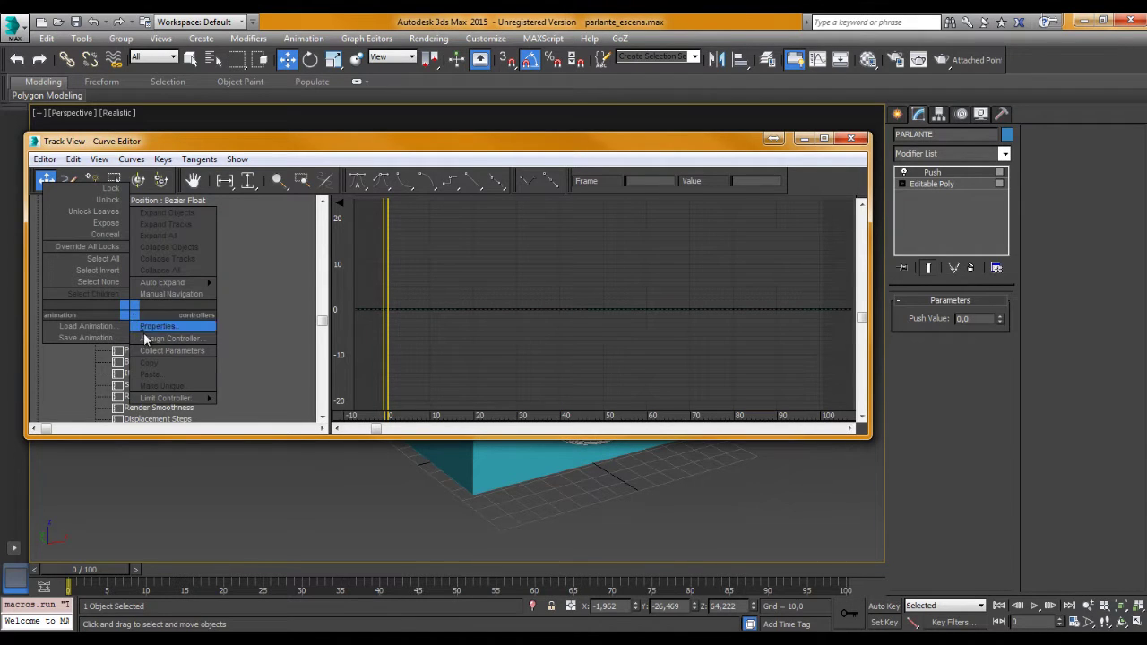
{"action": "left_click", "coordinate": [195, 343]}
{"action": "left_click_drag", "start_coordinate": [538, 189], "coordinate": [593, 169]}
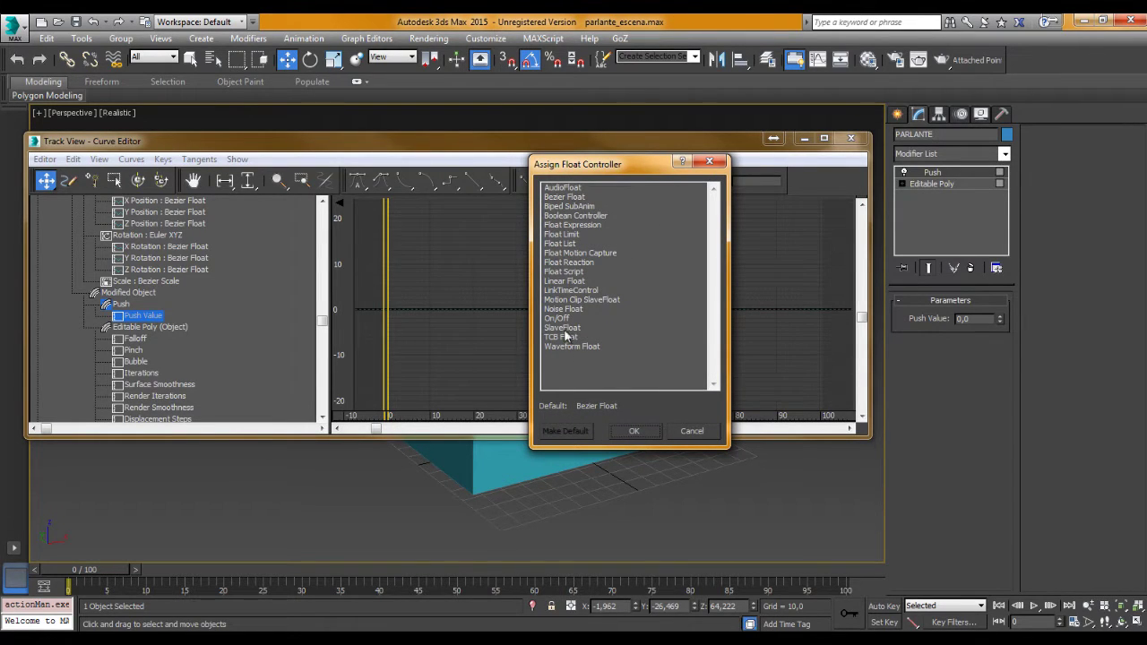
{"action": "left_click", "coordinate": [563, 188]}
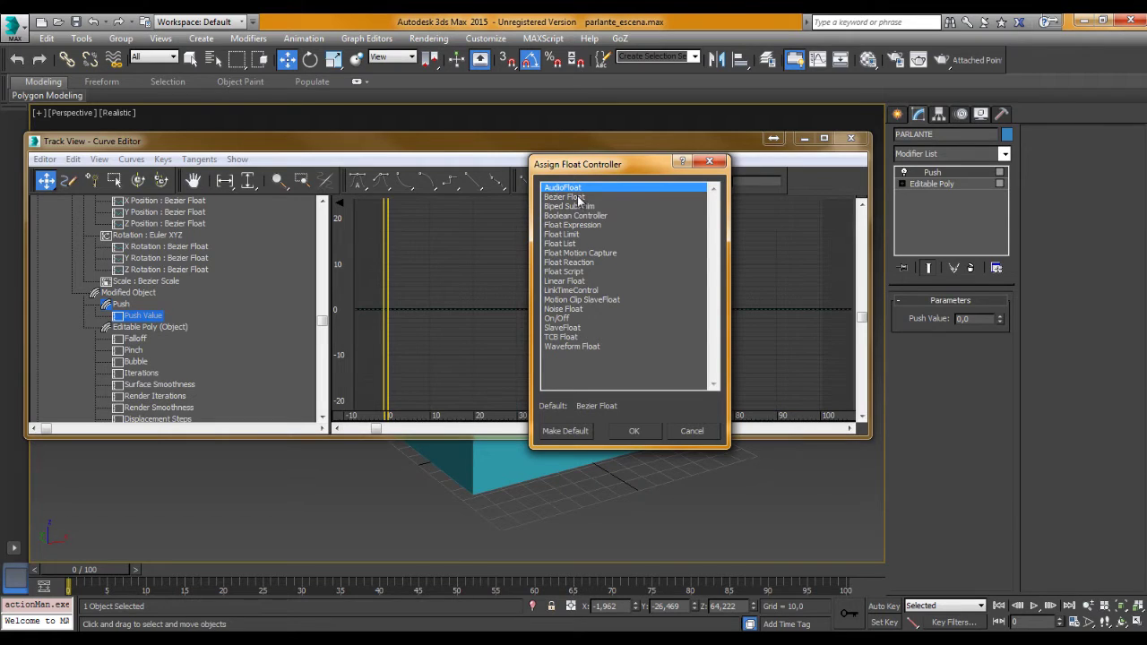
Give Push Value an AudioFloat controller with real-time input from the Micrófono device
{"action": "left_click", "coordinate": [636, 431]}
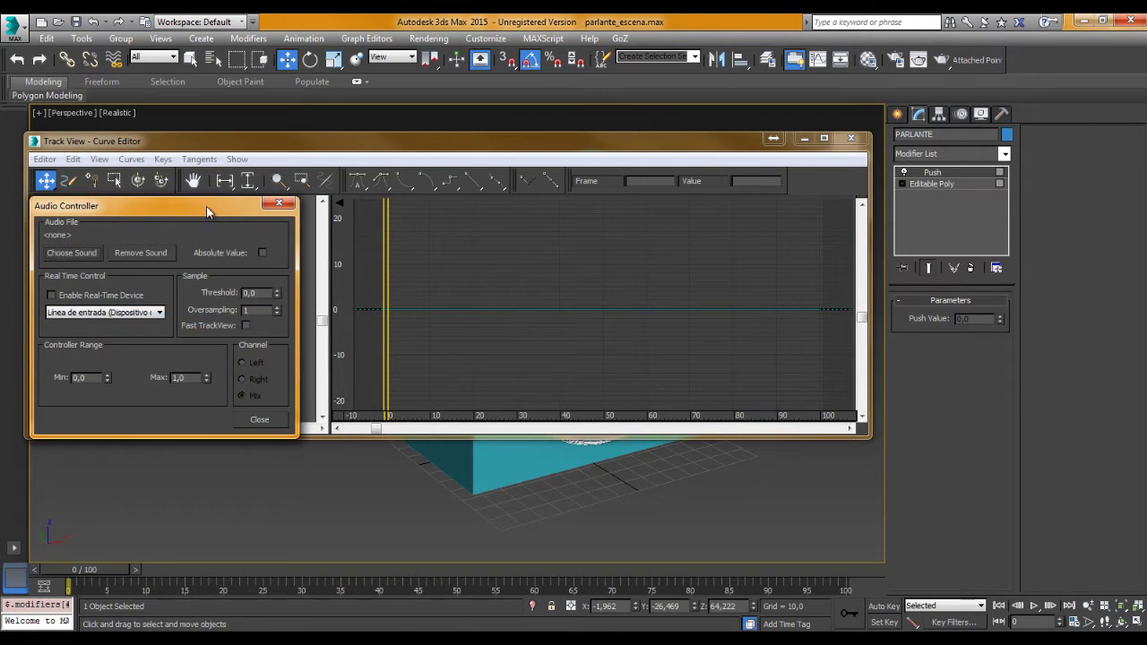
{"action": "left_click_drag", "start_coordinate": [206, 211], "coordinate": [883, 296]}
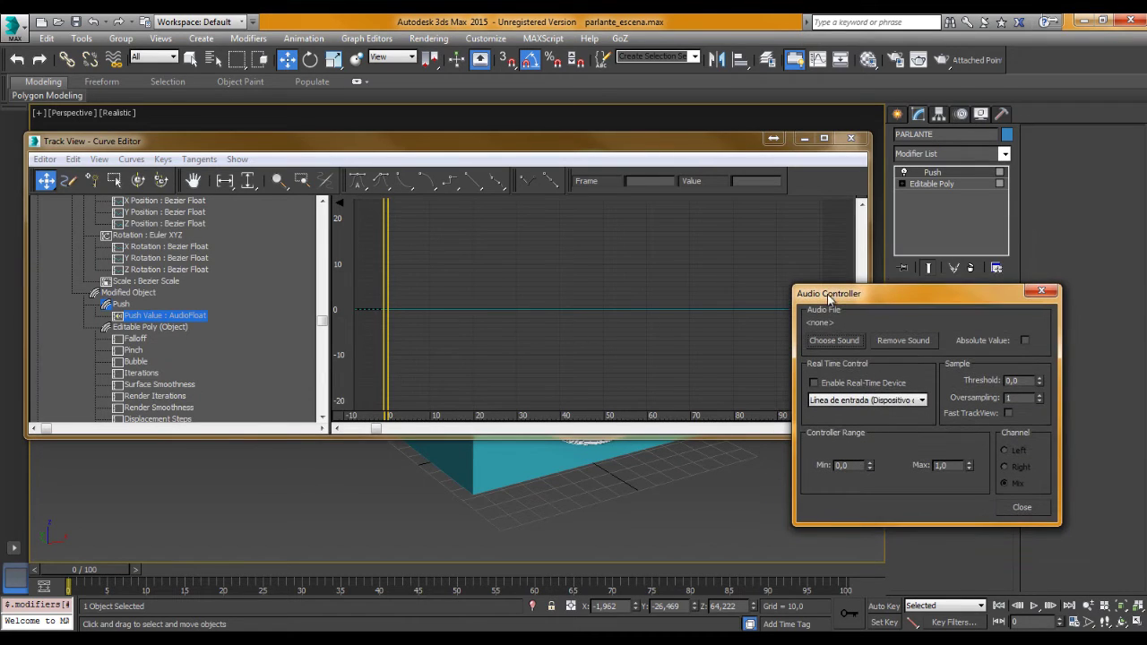
{"action": "left_click", "coordinate": [814, 384]}
{"action": "left_click", "coordinate": [863, 400]}
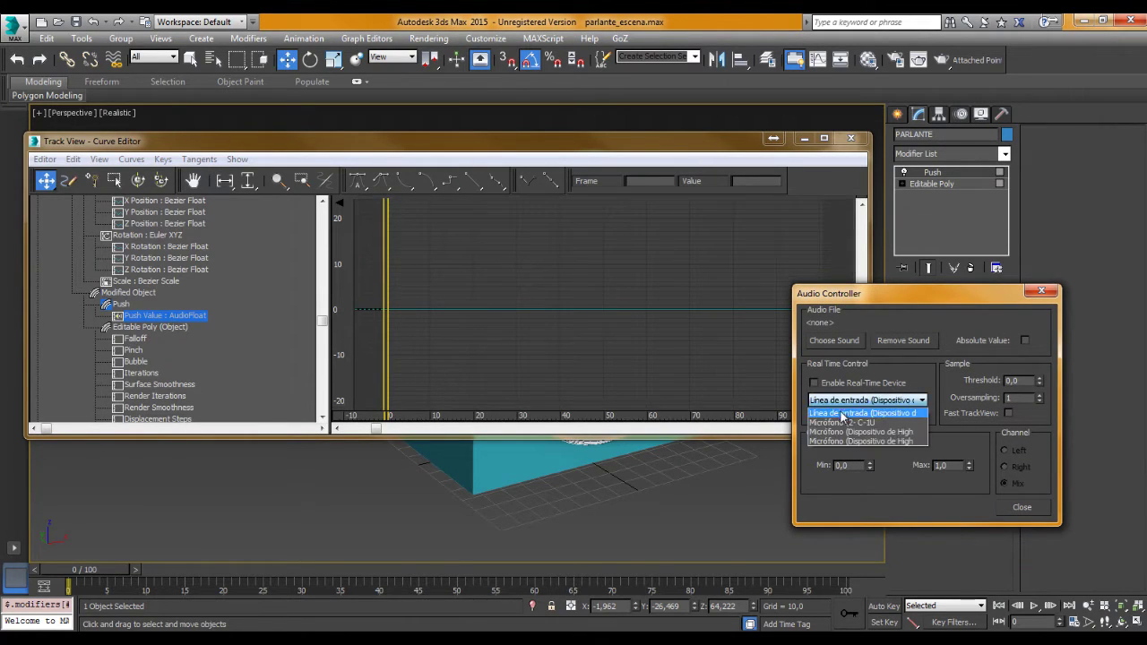
{"action": "left_click", "coordinate": [833, 419]}
{"action": "left_click", "coordinate": [841, 385]}
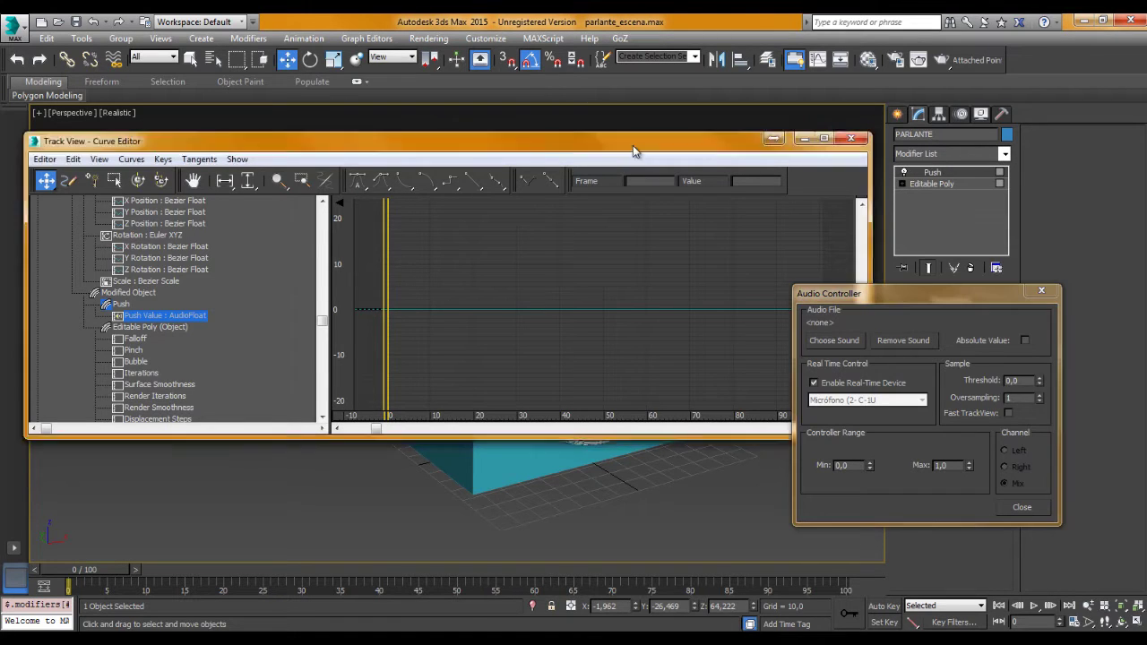
Try out the Audio Controller's Max and Min range values, pushing Max to about 104
{"action": "left_click_drag", "start_coordinate": [633, 145], "coordinate": [422, 152]}
{"action": "left_click_drag", "start_coordinate": [561, 172], "coordinate": [441, 178]}
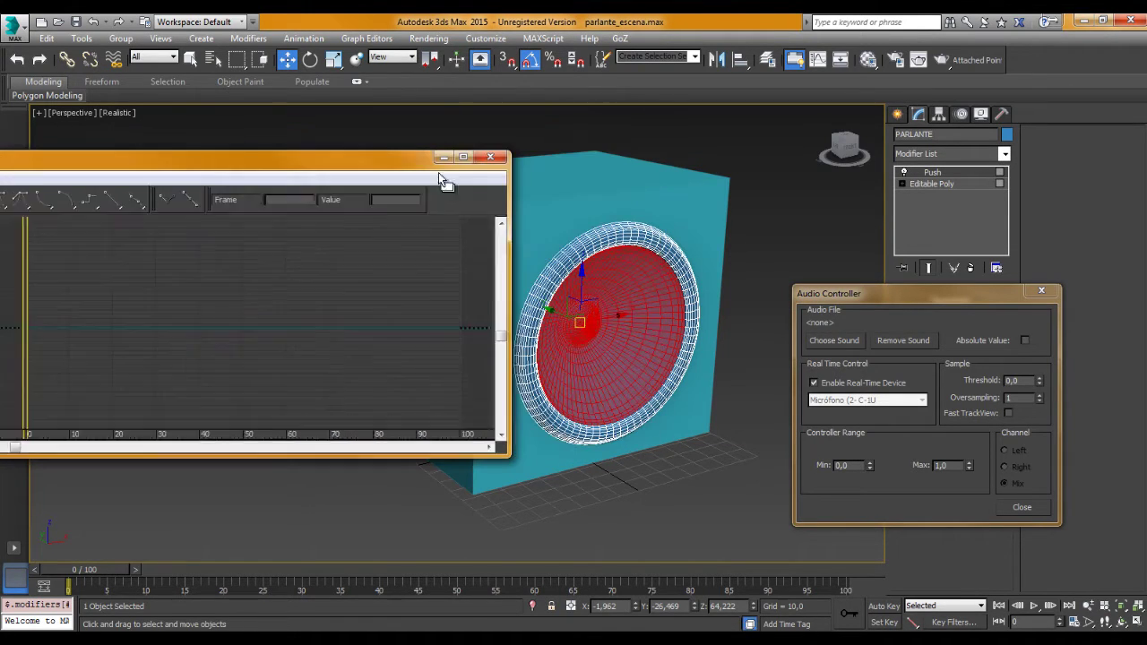
{"action": "left_click_drag", "start_coordinate": [968, 467], "coordinate": [968, 421]}
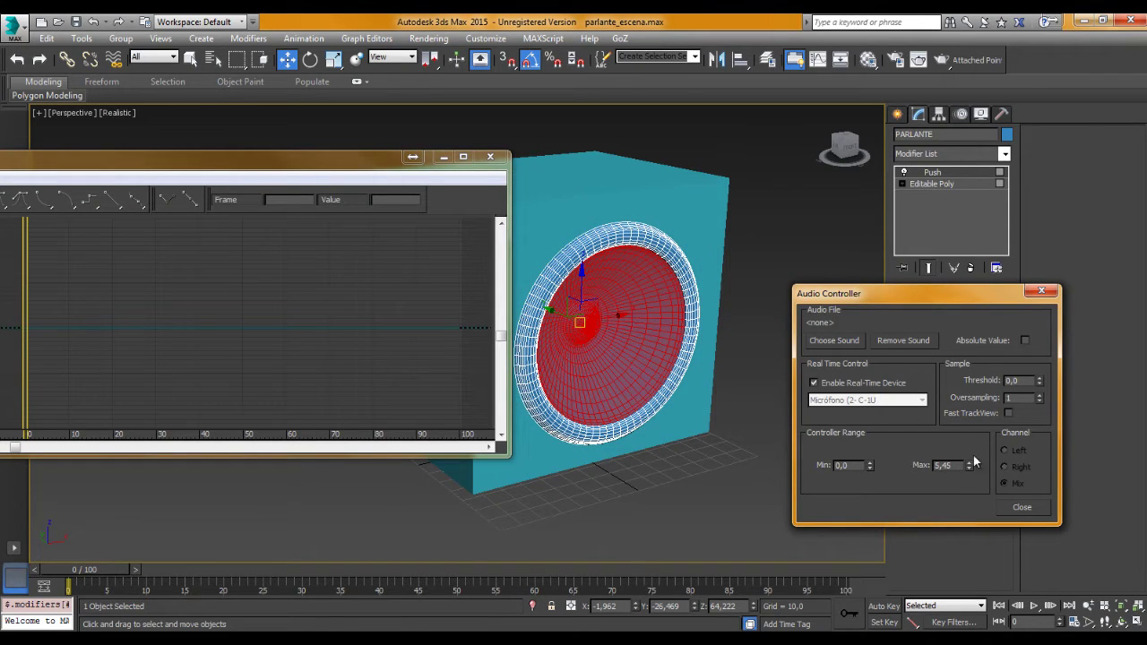
{"action": "mouse_move", "coordinate": [968, 473]}
{"action": "left_mouse_down"}
{"action": "mouse_move", "coordinate": [974, 349]}
{"action": "mouse_move", "coordinate": [960, 212]}
{"action": "left_mouse_up"}
{"action": "mouse_move", "coordinate": [969, 465]}
{"action": "left_mouse_down"}
{"action": "mouse_move", "coordinate": [976, 231]}
{"action": "mouse_move", "coordinate": [915, 343]}
{"action": "left_mouse_up"}
{"action": "left_click_drag", "start_coordinate": [869, 468], "coordinate": [848, 570]}
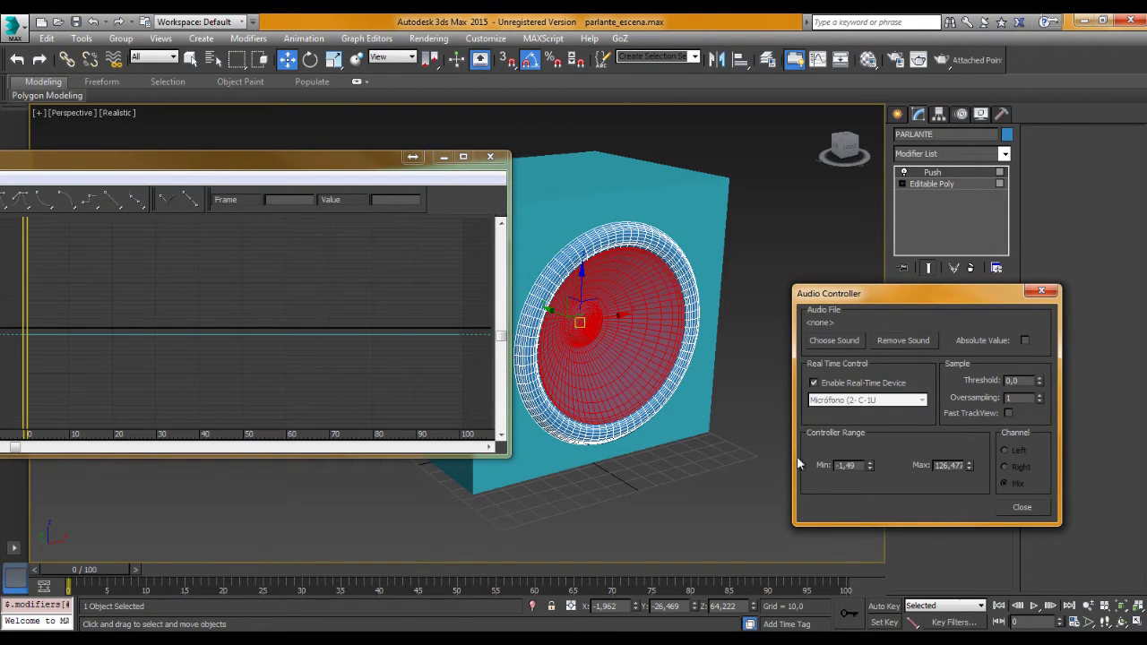
Load Fashoin Show Hook Loop WAV.wav, set Max to 6,324 and disable real-time input
{"action": "left_click", "coordinate": [841, 340]}
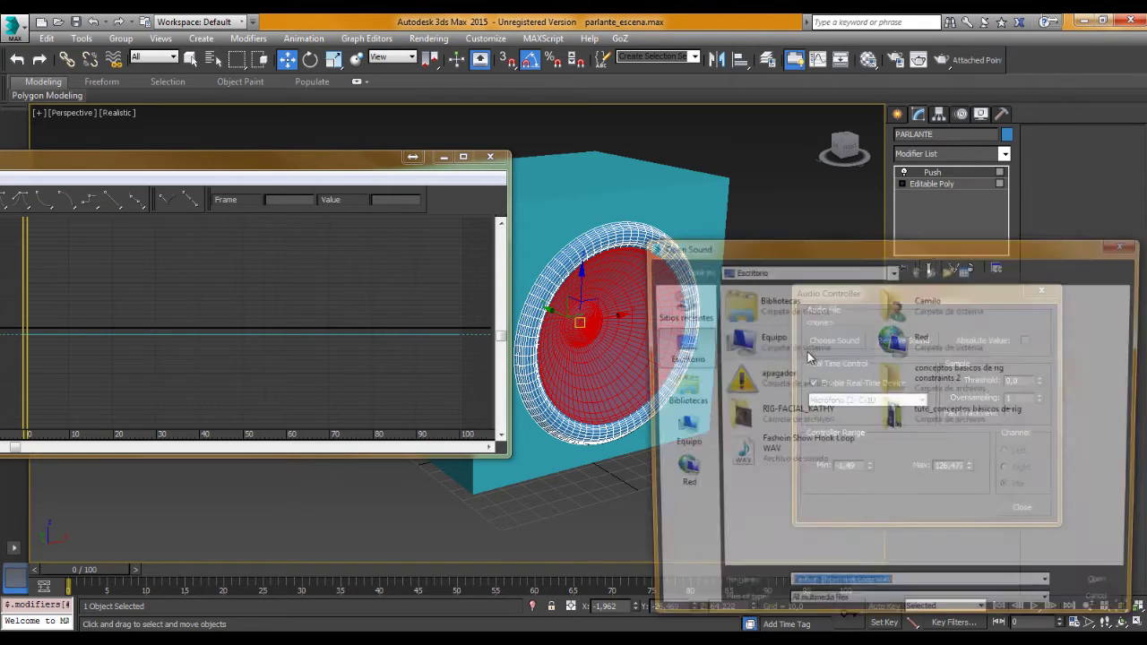
{"action": "left_click", "coordinate": [770, 452]}
{"action": "left_click", "coordinate": [1112, 593]}
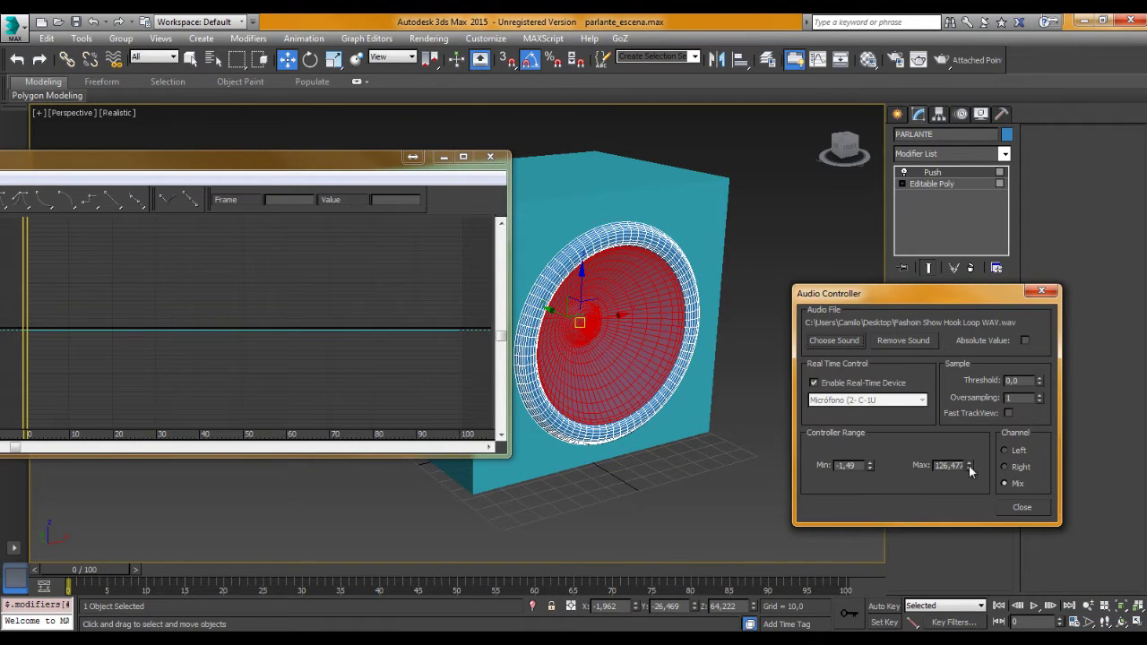
{"action": "left_click_drag", "start_coordinate": [968, 467], "coordinate": [957, 535]}
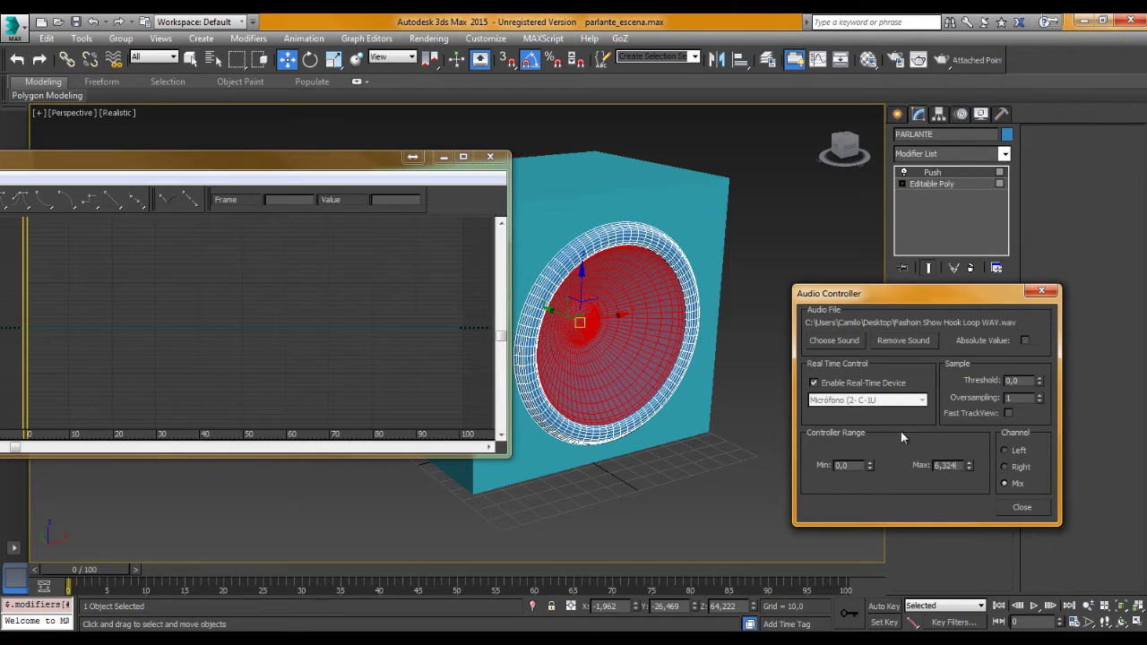
{"action": "left_click", "coordinate": [837, 384]}
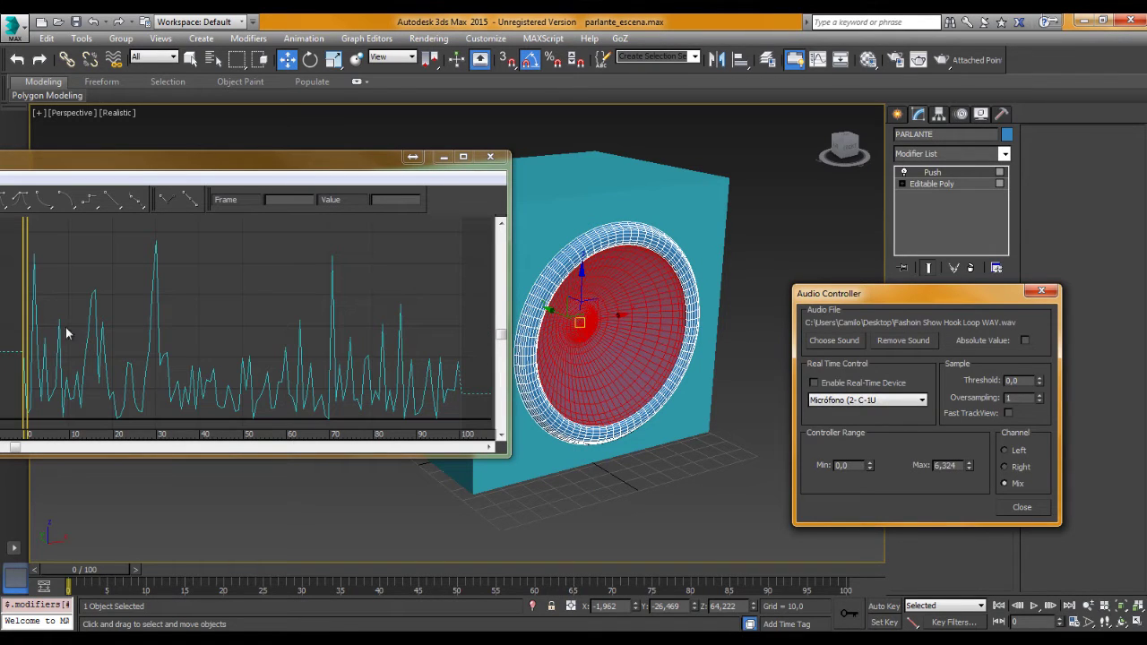
Play the animation and watch the speaker cone from a frontal view
{"action": "left_click", "coordinate": [1033, 606]}
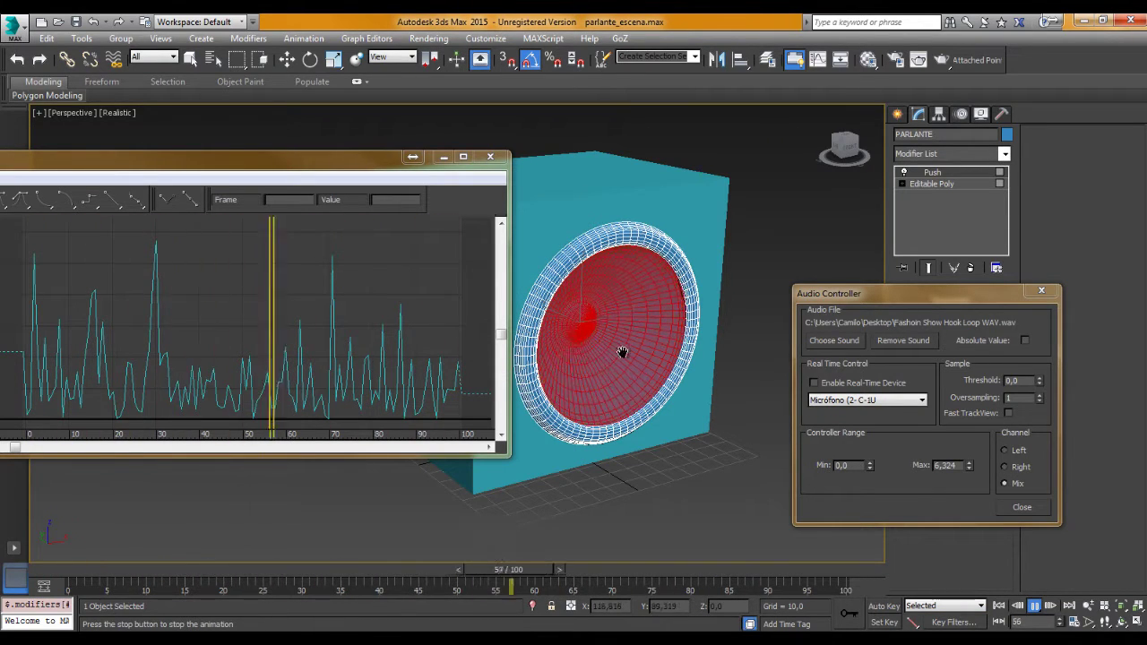
{"action": "middle_click_drag", "start_coordinate": [600, 339], "coordinate": [650, 345], "text": "alt"}
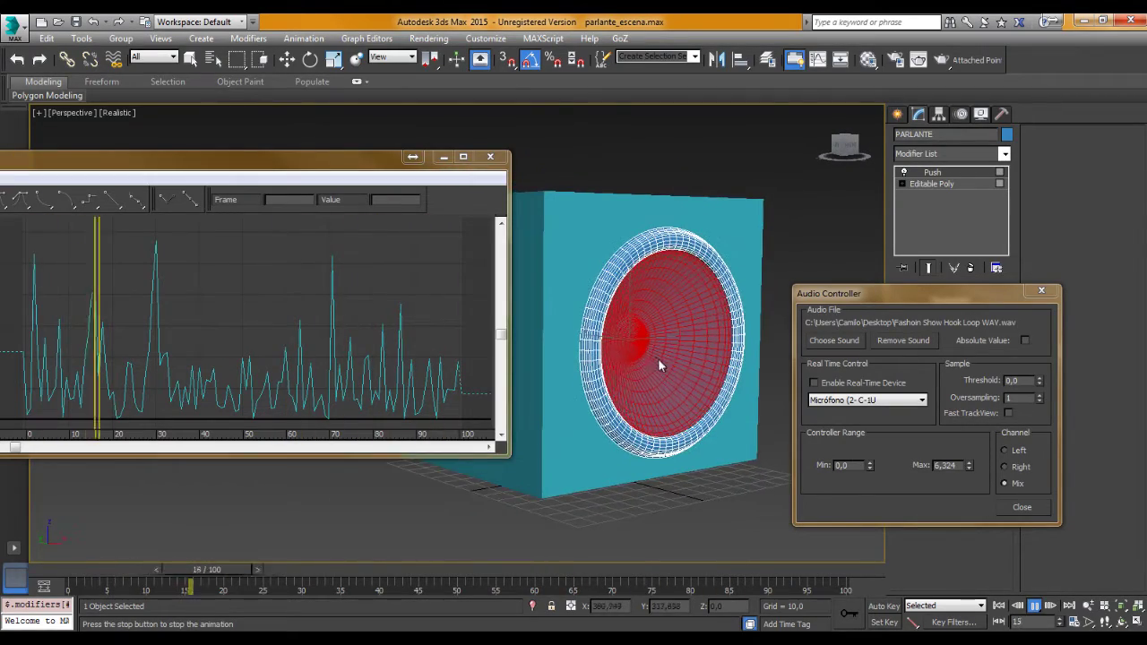
{"action": "scroll", "coordinate": [657, 358], "scroll_direction": "up", "scroll_amount": 2}
{"action": "scroll", "coordinate": [671, 358], "scroll_direction": "up", "scroll_amount": 1}
{"action": "scroll", "coordinate": [644, 375], "scroll_direction": "up", "scroll_amount": 3}
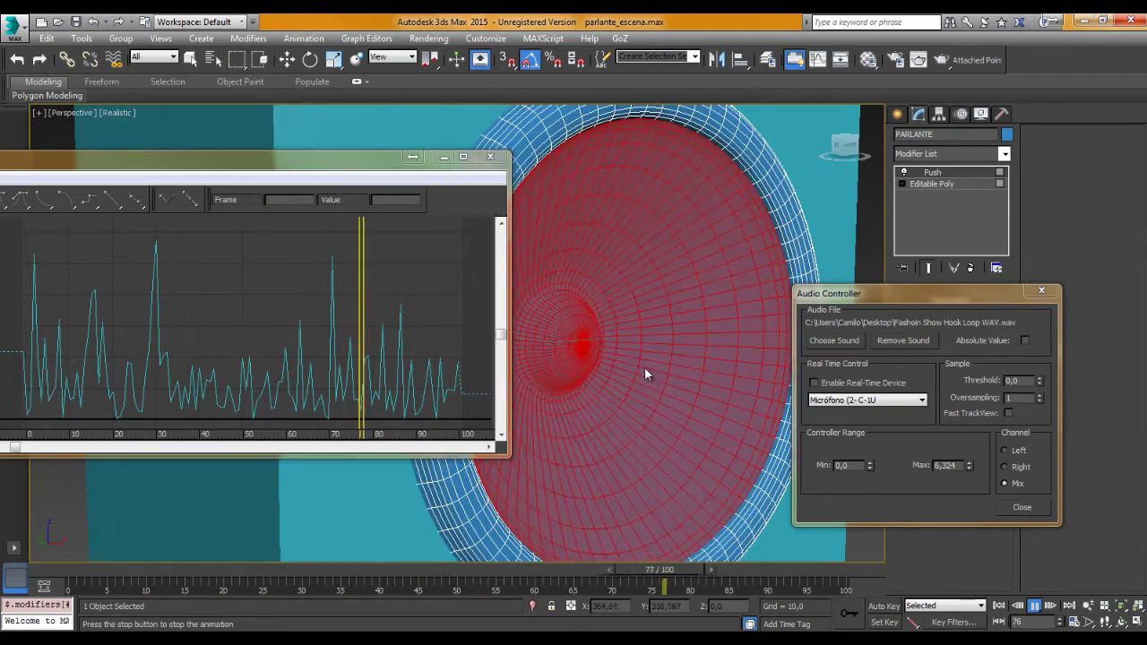
{"action": "mouse_move", "coordinate": [644, 366]}
{"action": "middle_mouse_down"}
{"action": "mouse_move", "coordinate": [662, 340]}
{"action": "mouse_move", "coordinate": [659, 307]}
{"action": "middle_mouse_up"}
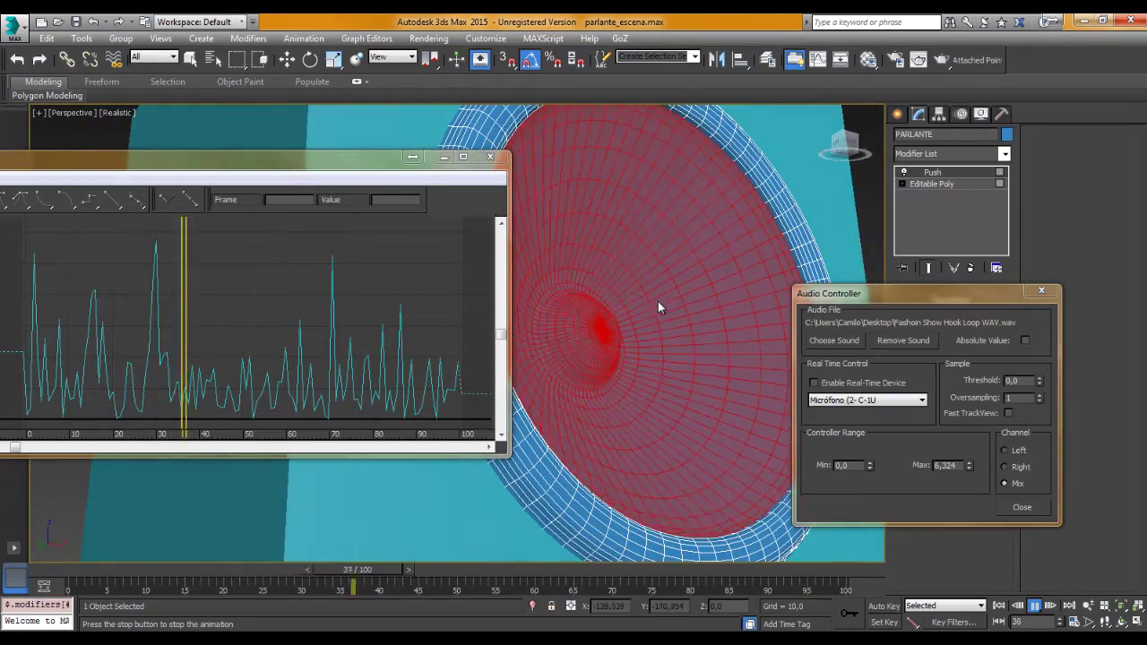
{"action": "scroll", "coordinate": [669, 349], "scroll_direction": "down", "scroll_amount": 3}
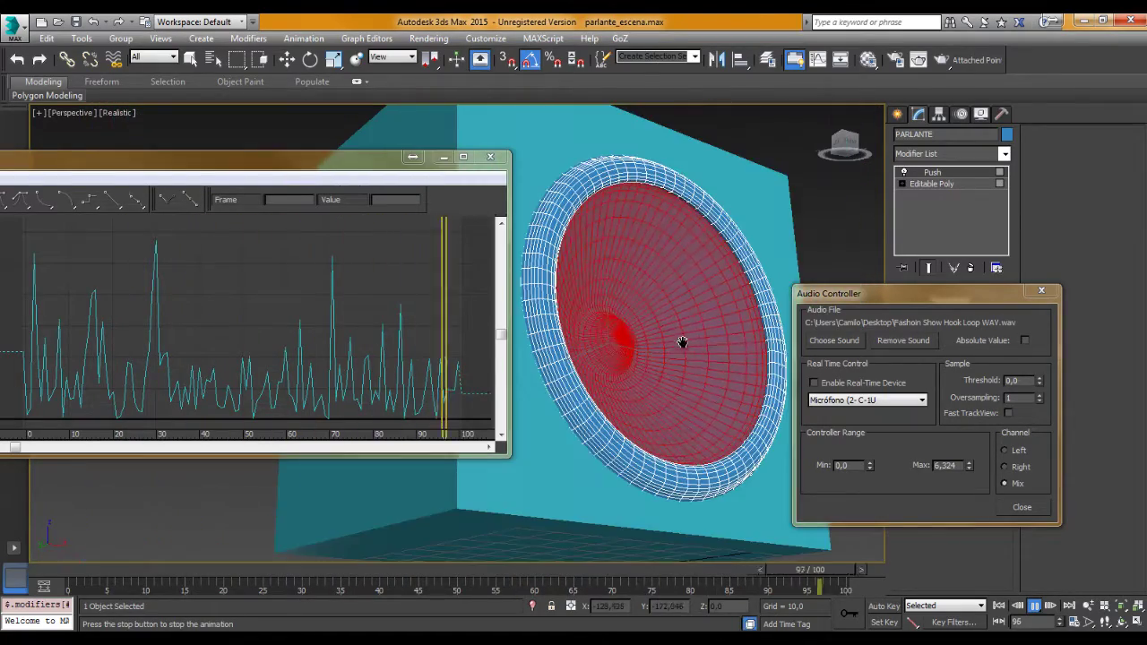
{"action": "middle_click_drag", "start_coordinate": [681, 335], "coordinate": [658, 364], "text": "alt"}
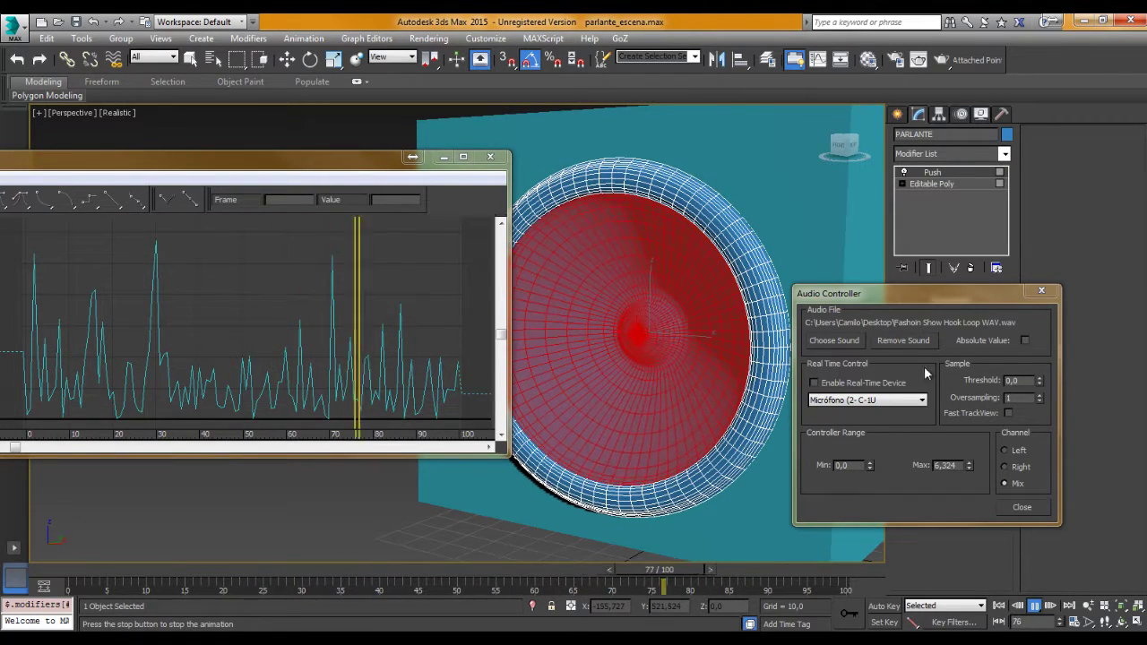
Test the Threshold, reset it to 0,0, stop playback and close both editors
{"action": "left_click_drag", "start_coordinate": [1038, 379], "coordinate": [1038, 352]}
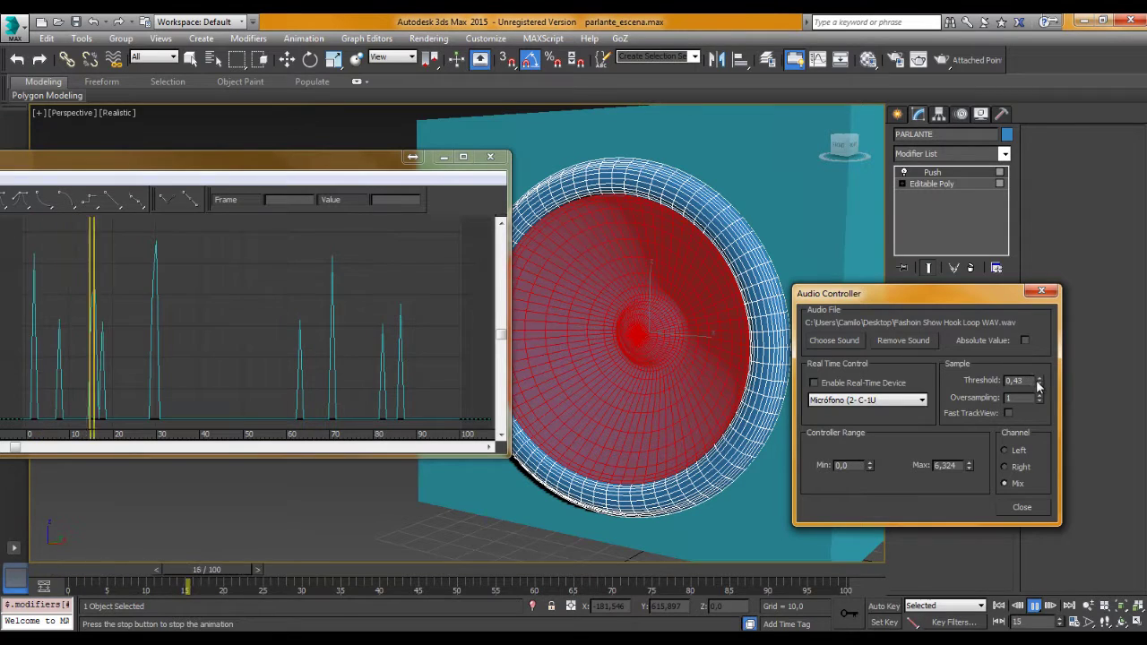
{"action": "left_click_drag", "start_coordinate": [1038, 380], "coordinate": [1038, 398]}
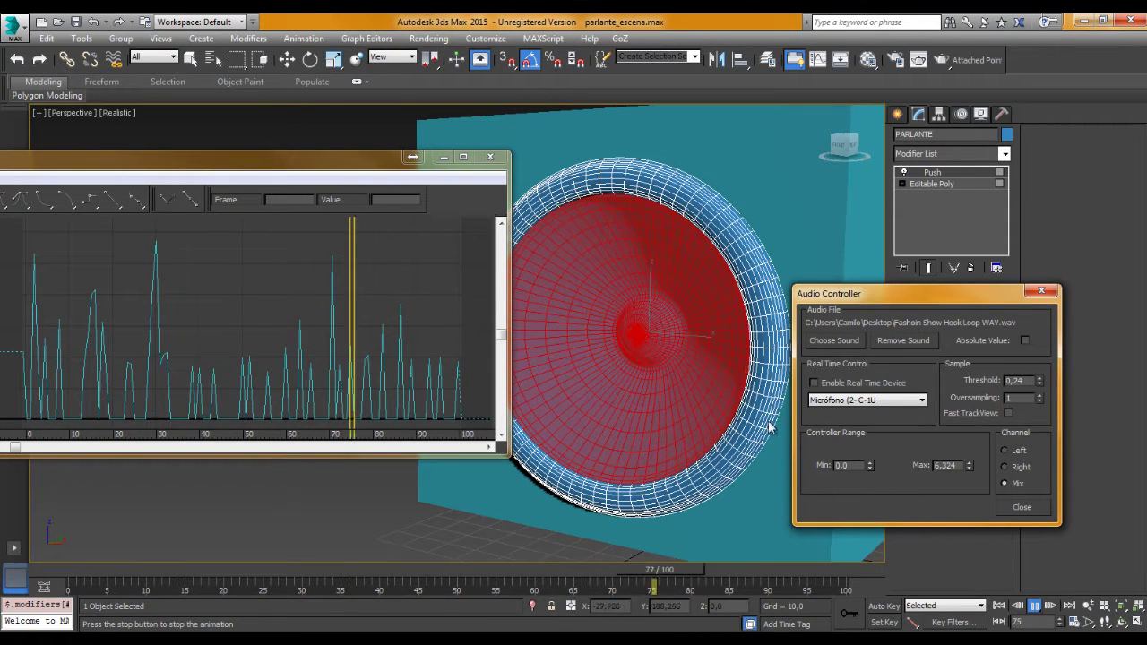
{"action": "left_click_drag", "start_coordinate": [1040, 387], "coordinate": [1040, 421]}
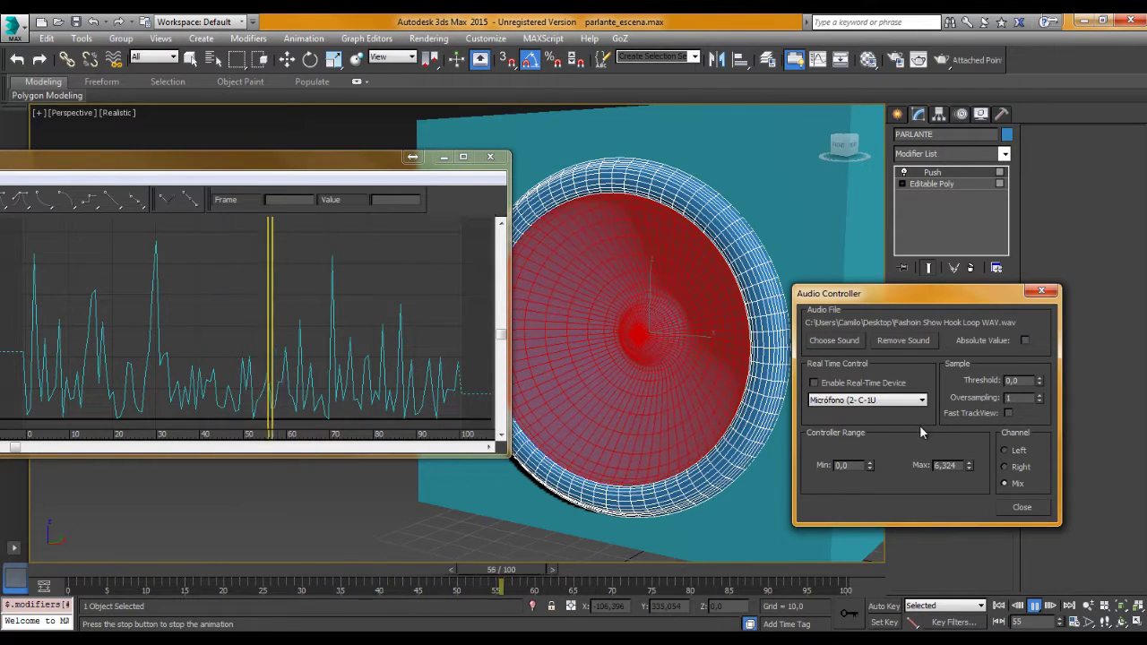
{"action": "left_click", "coordinate": [1027, 296]}
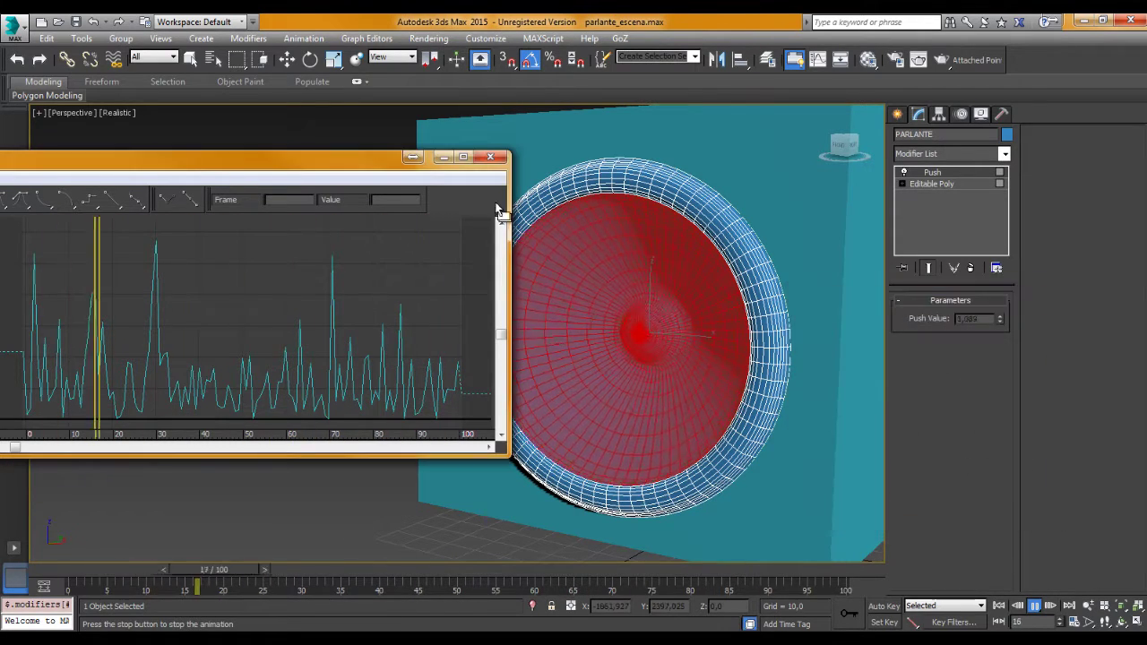
{"action": "left_click", "coordinate": [955, 571]}
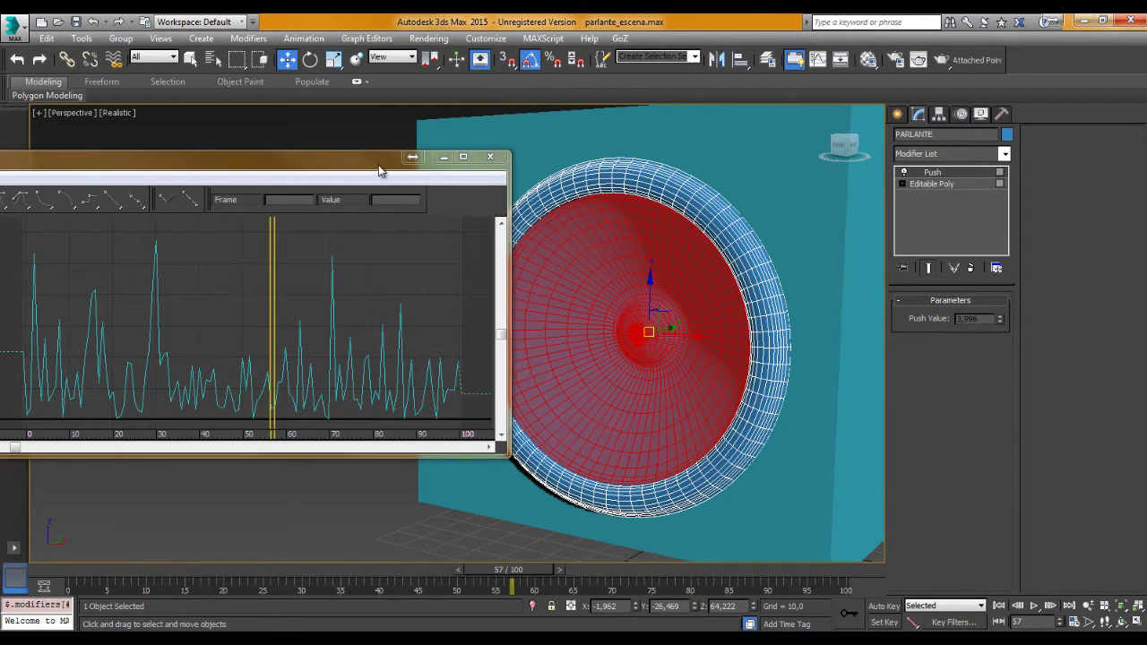
{"action": "left_click", "coordinate": [490, 157]}
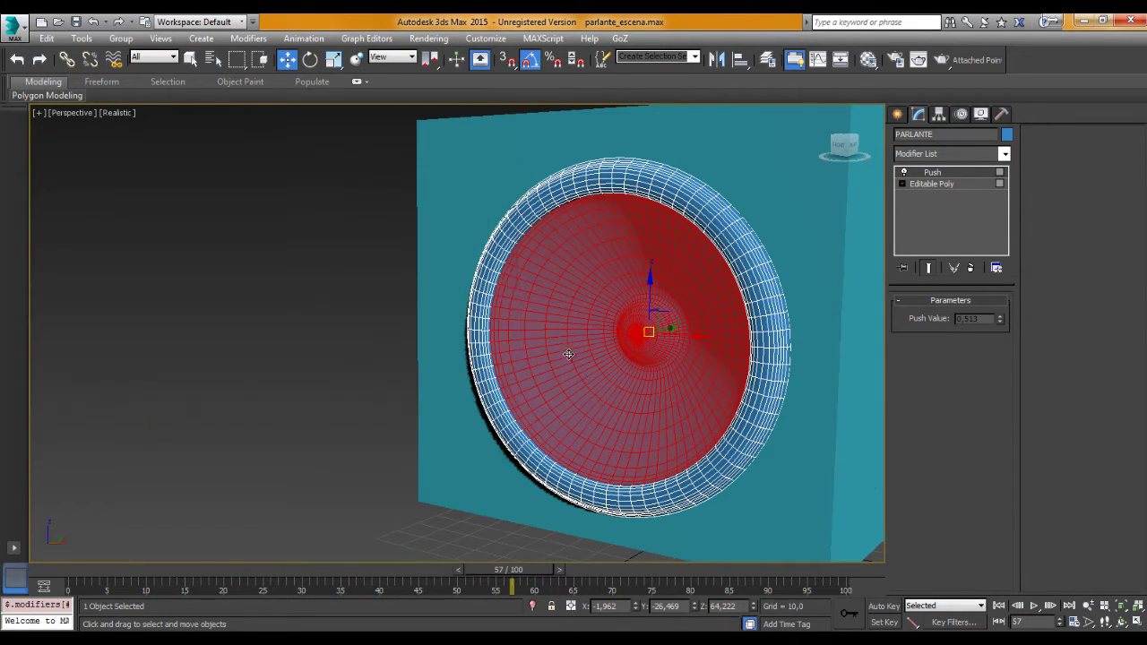
Deselect the speaker, centre the box in view, and play the animation once through
{"action": "middle_click_drag", "start_coordinate": [568, 354], "coordinate": [807, 275], "text": "alt"}
{"action": "key", "text": "ctrl+d"}
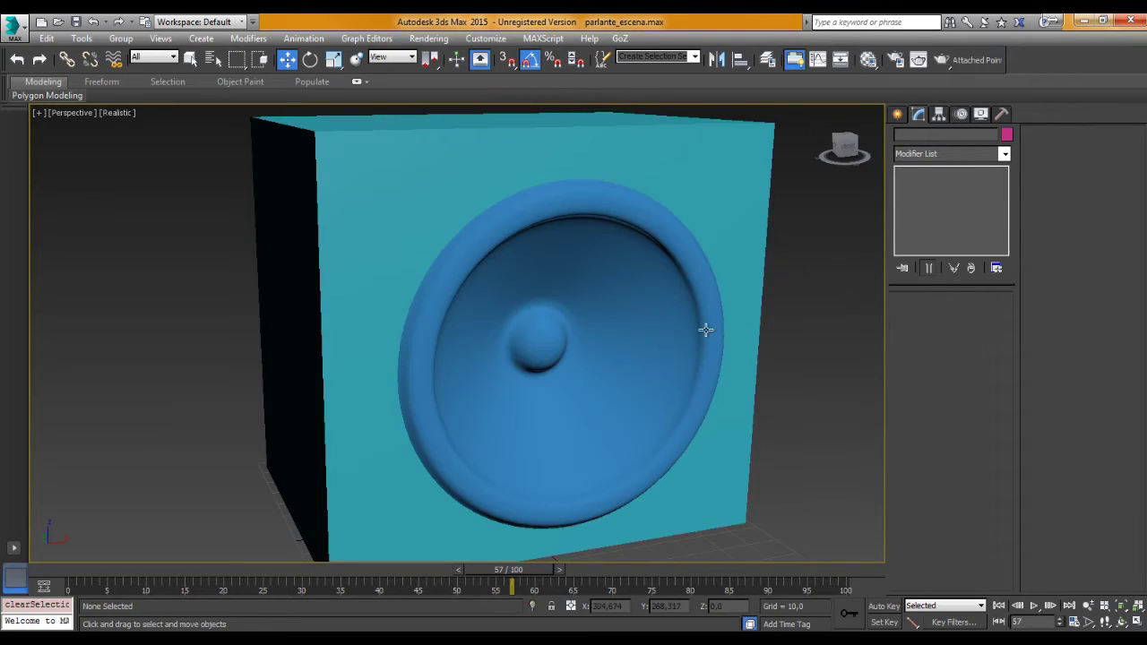
{"action": "scroll", "coordinate": [706, 330], "scroll_direction": "down", "scroll_amount": 2}
{"action": "mouse_move", "coordinate": [683, 340]}
{"action": "middle_mouse_down"}
{"action": "mouse_move", "coordinate": [597, 331]}
{"action": "mouse_move", "coordinate": [566, 376]}
{"action": "middle_mouse_up"}
{"action": "scroll", "coordinate": [591, 354], "scroll_direction": "down", "scroll_amount": 3}
{"action": "left_click", "coordinate": [1033, 606]}
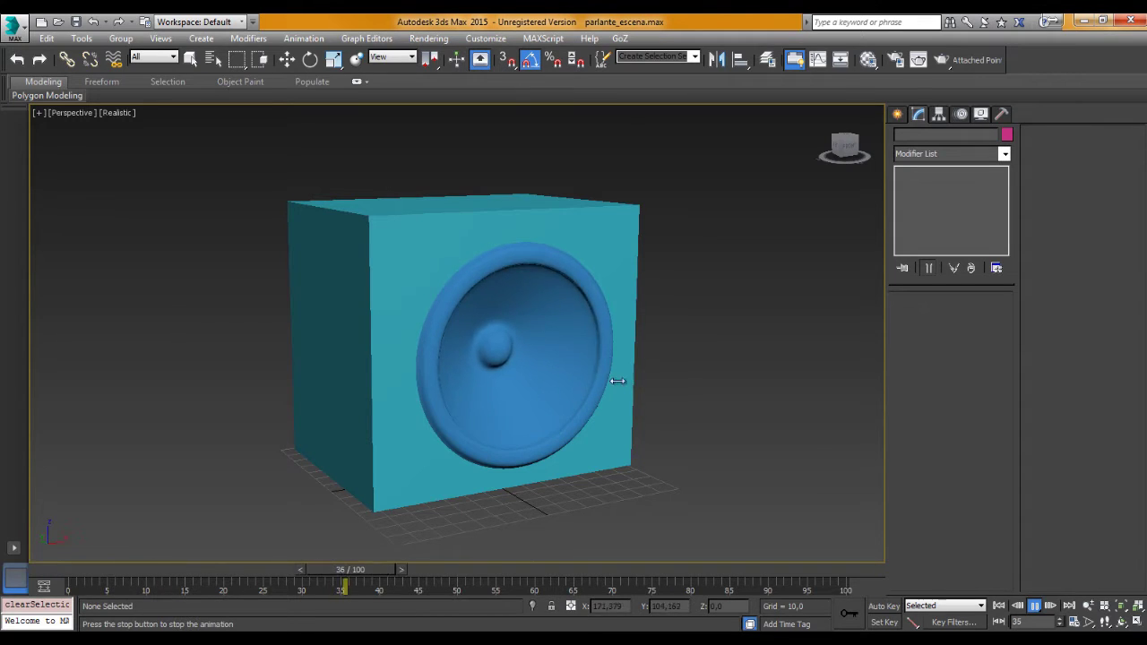
{"action": "middle_click_drag", "start_coordinate": [565, 379], "coordinate": [591, 395]}
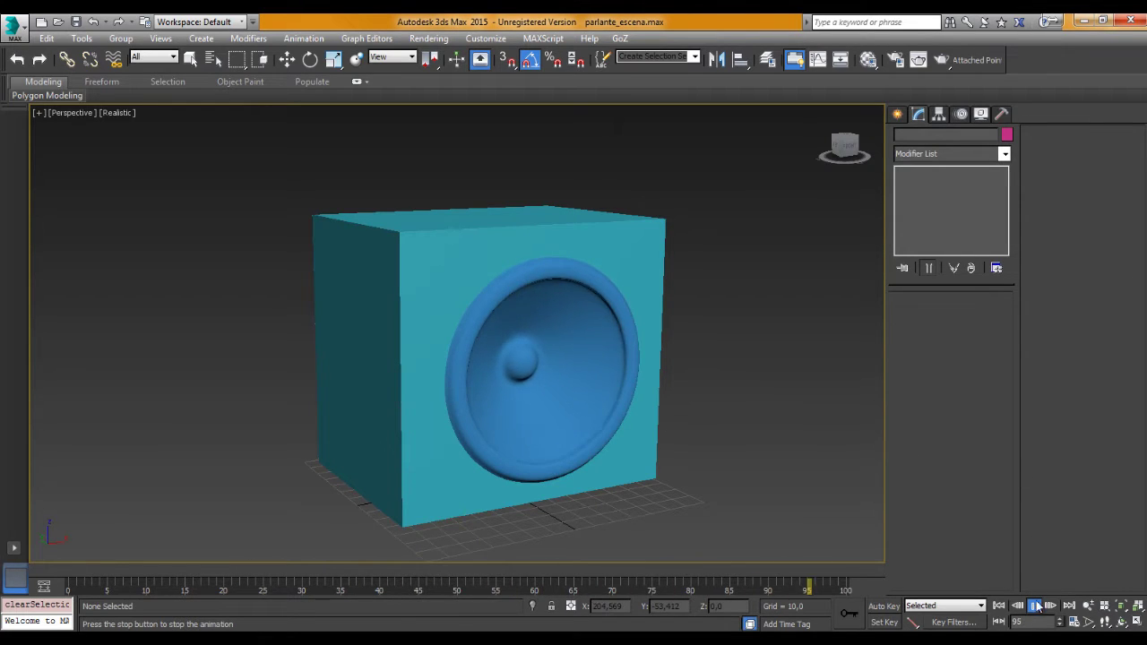
{"action": "key", "text": "slash"}
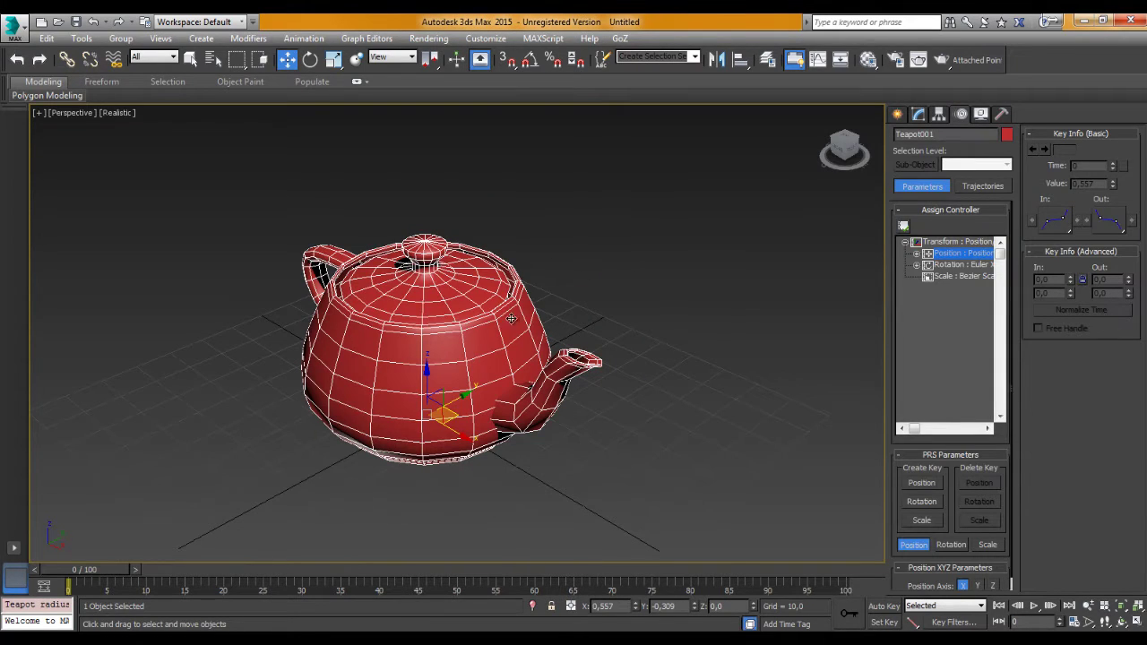
Replace the teapot's Position XYZ controller with Bezier Position
{"action": "middle_click_drag", "start_coordinate": [451, 310], "coordinate": [474, 333], "text": "alt"}
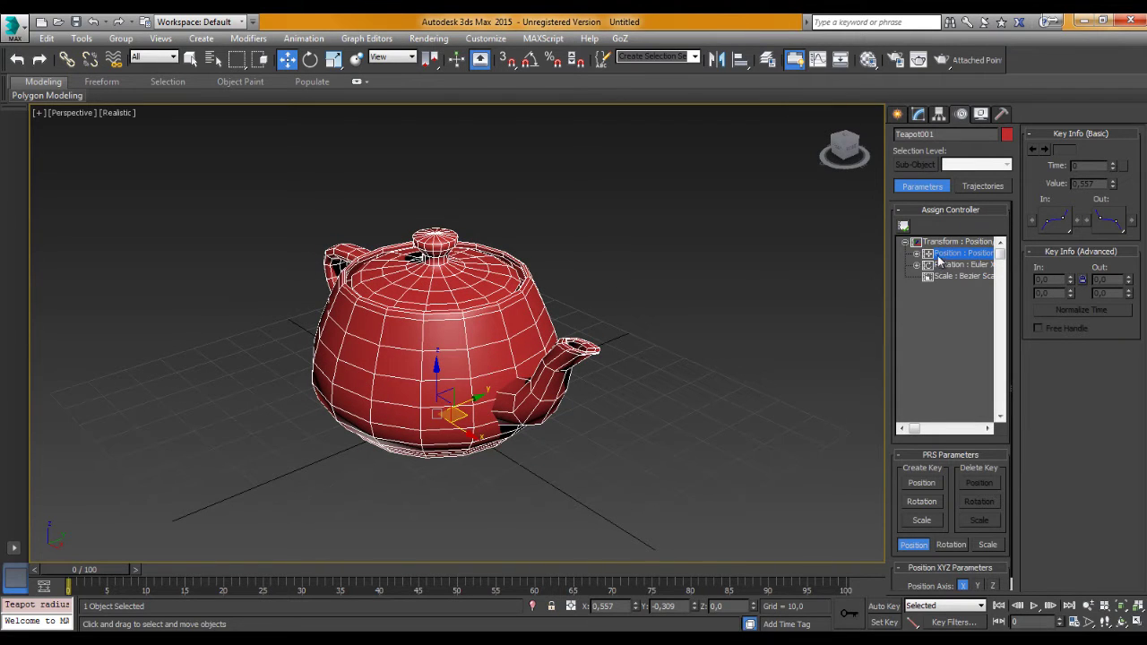
{"action": "left_click", "coordinate": [903, 225]}
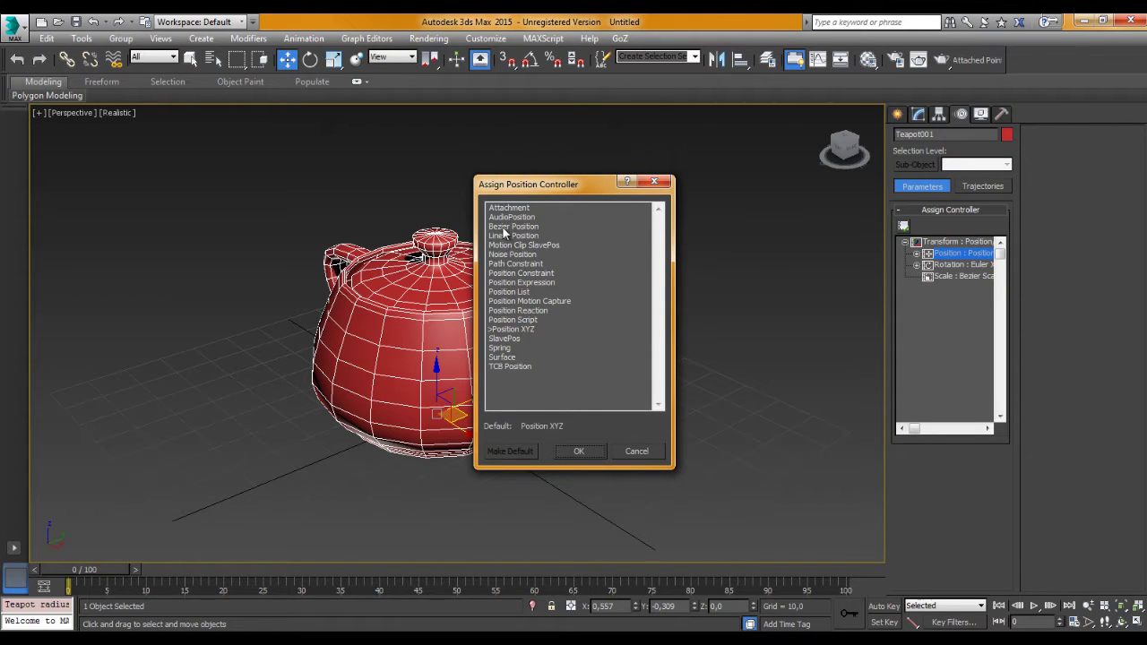
{"action": "left_click", "coordinate": [503, 228]}
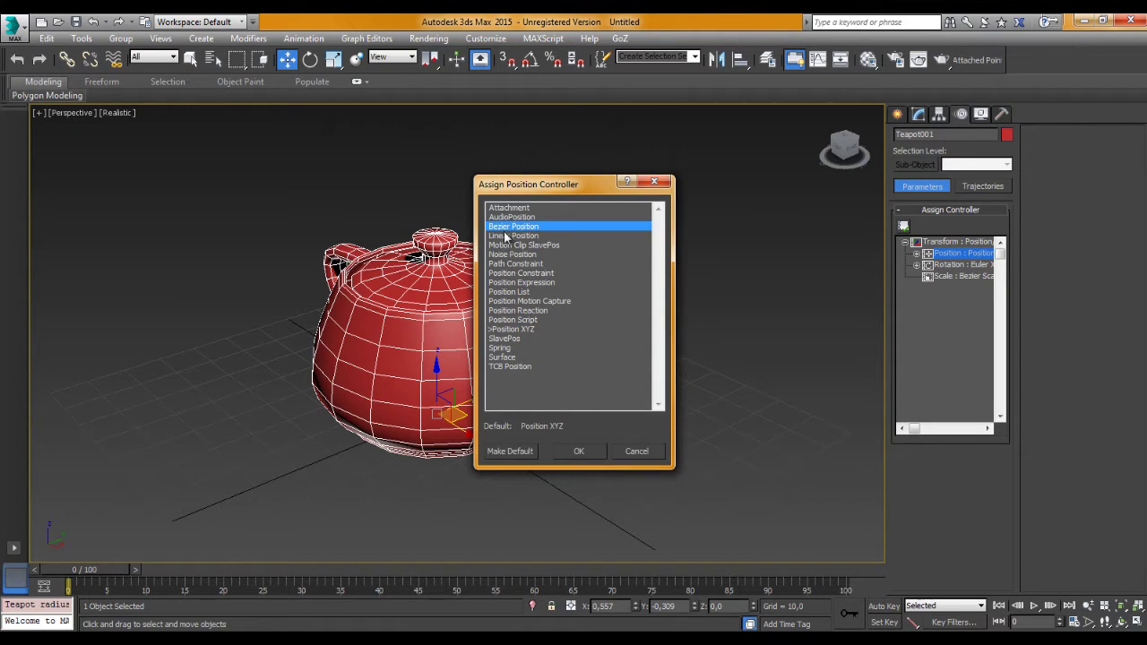
{"action": "left_click", "coordinate": [587, 450]}
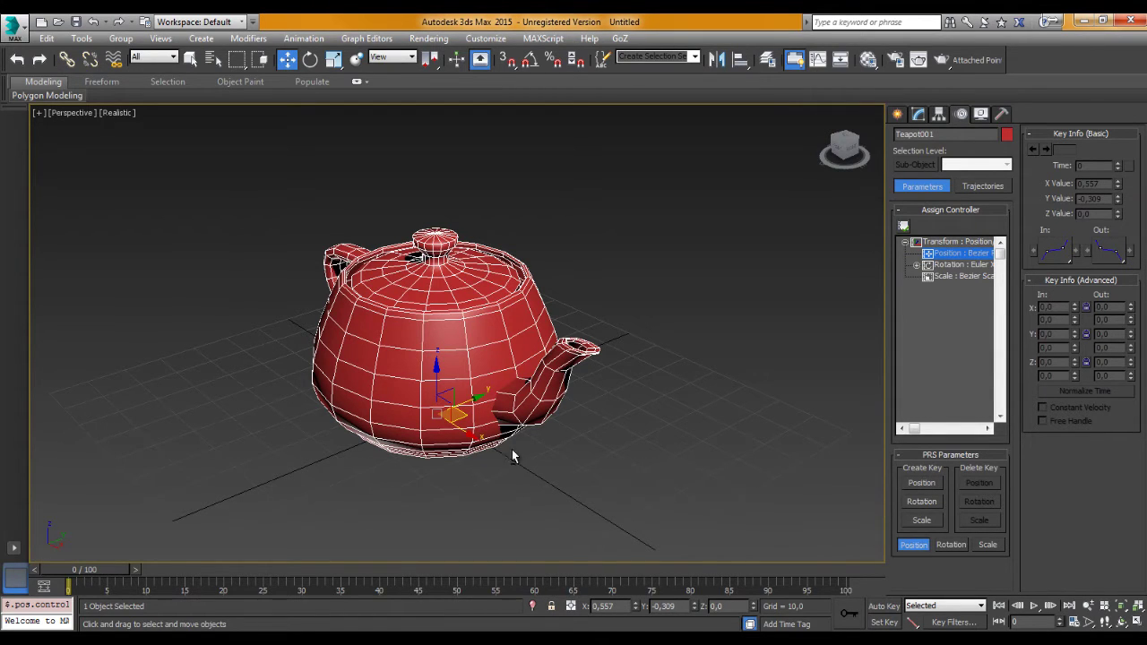
Add a position key at frame 0 with the teapot moved left to X -39.033
{"action": "mouse_move", "coordinate": [512, 450]}
{"action": "middle_mouse_down", "text": "alt"}
{"action": "mouse_move", "coordinate": [529, 421]}
{"action": "mouse_move", "coordinate": [553, 457]}
{"action": "mouse_move", "coordinate": [657, 453]}
{"action": "middle_mouse_up", "text": "alt"}
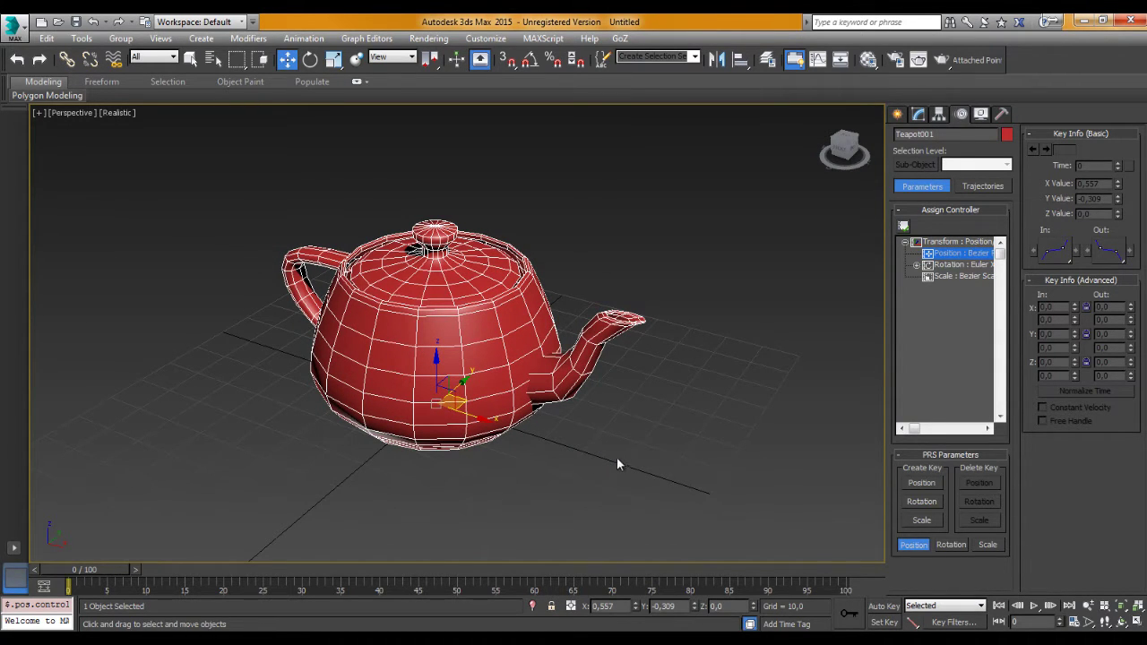
{"action": "mouse_move", "coordinate": [616, 464]}
{"action": "middle_mouse_down", "text": "alt"}
{"action": "mouse_move", "coordinate": [676, 456]}
{"action": "mouse_move", "coordinate": [834, 482]}
{"action": "middle_mouse_up", "text": "alt"}
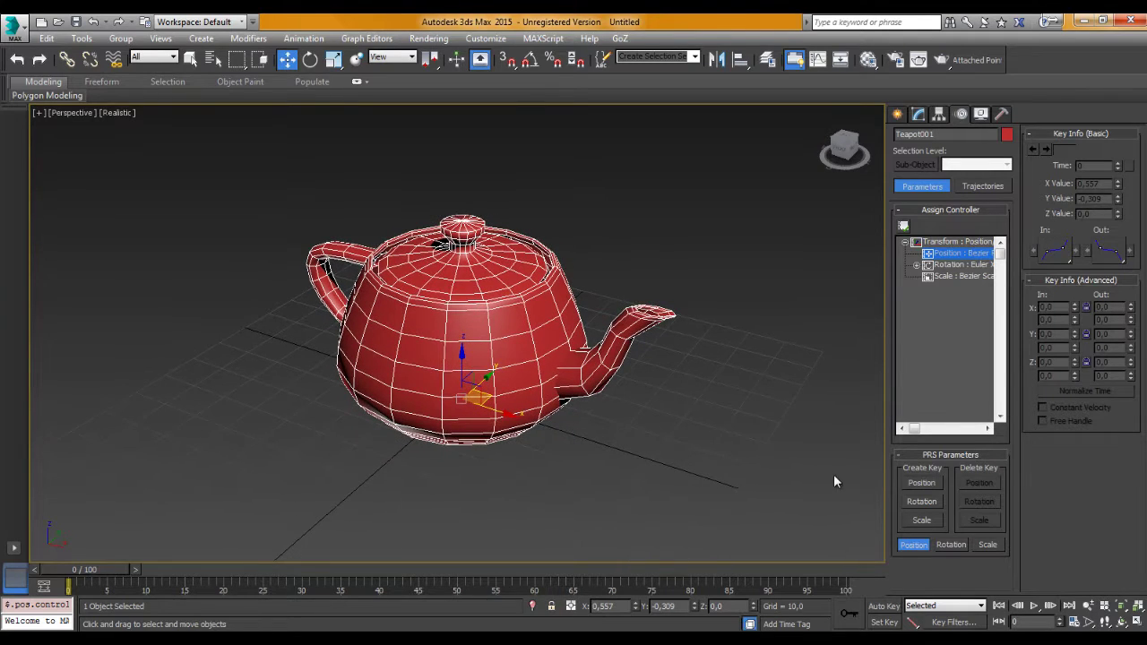
{"action": "left_click", "coordinate": [911, 483]}
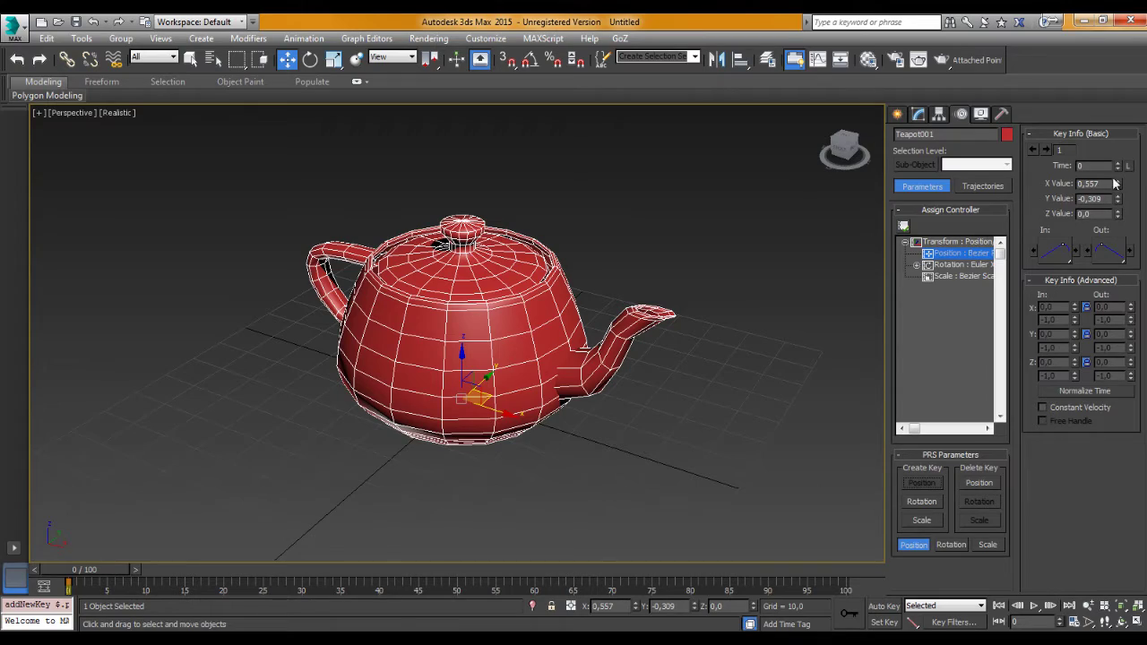
{"action": "left_click_drag", "start_coordinate": [1118, 188], "coordinate": [1112, 248]}
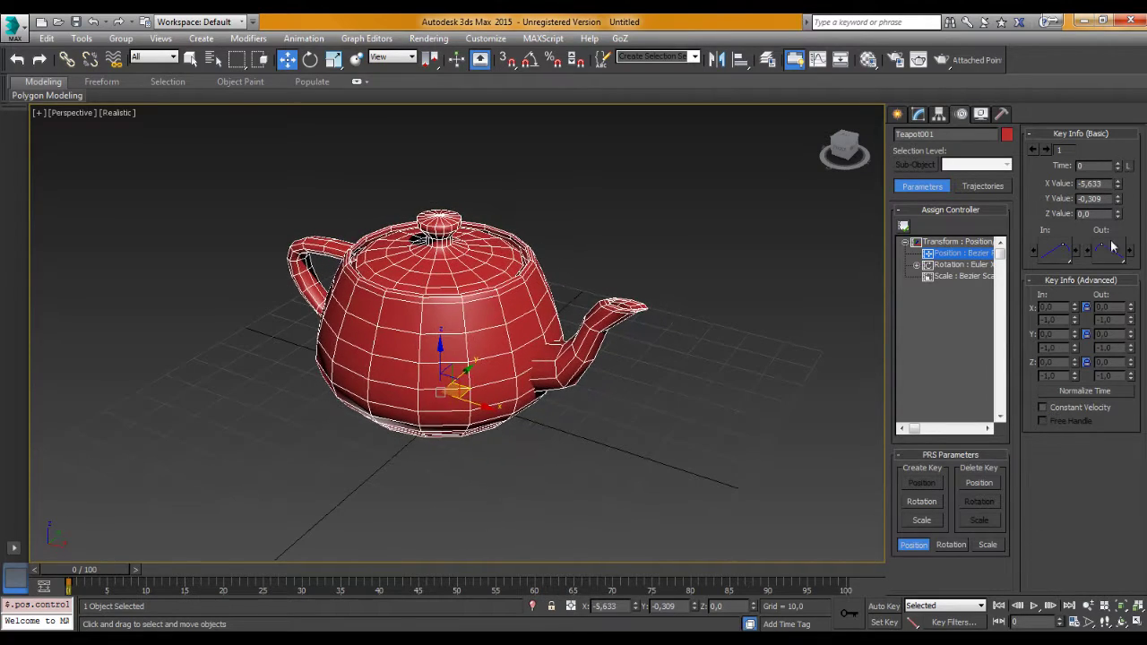
{"action": "left_click_drag", "start_coordinate": [1121, 188], "coordinate": [1001, 516]}
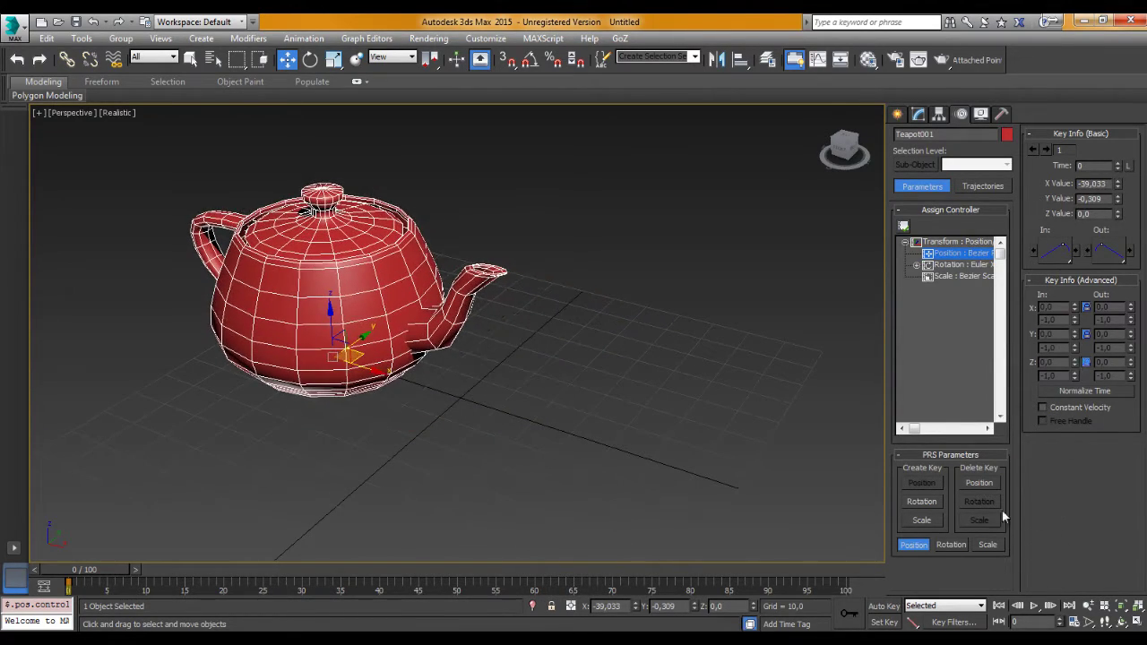
{"action": "mouse_move", "coordinate": [640, 344]}
{"action": "middle_mouse_down", "text": "alt"}
{"action": "mouse_move", "coordinate": [571, 335]}
{"action": "mouse_move", "coordinate": [605, 386]}
{"action": "middle_mouse_up", "text": "alt"}
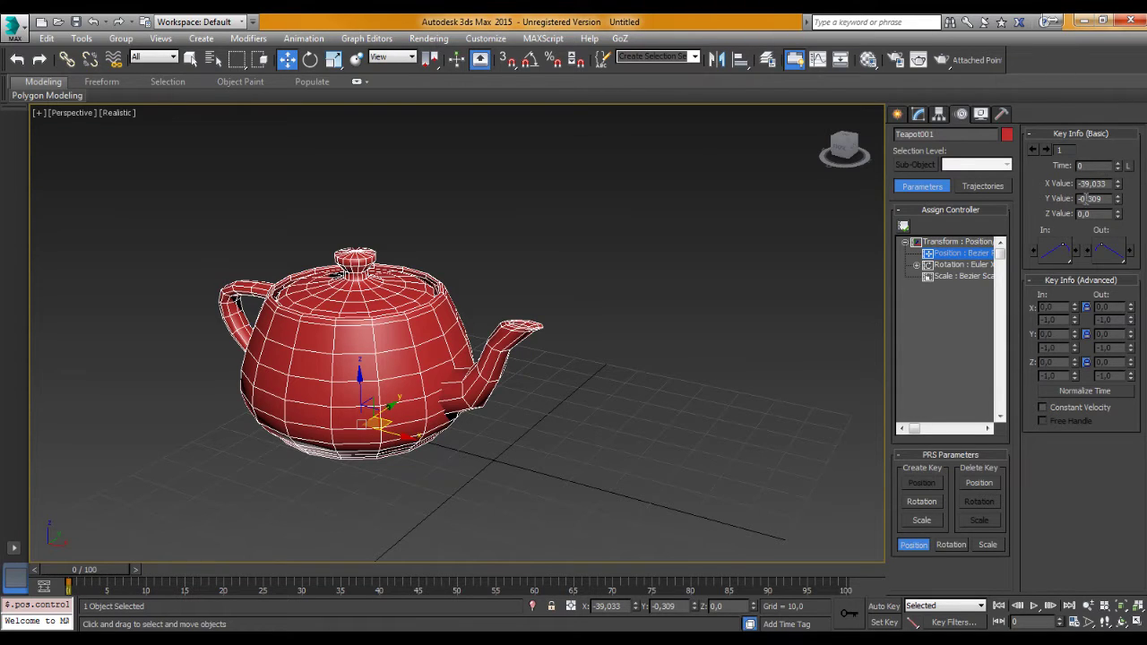
At frame 7, add a position key lifting the teapot to Z 34.064
{"action": "mouse_move", "coordinate": [1120, 169]}
{"action": "left_mouse_down"}
{"action": "mouse_move", "coordinate": [1118, 146]}
{"action": "mouse_move", "coordinate": [1132, 175]}
{"action": "left_mouse_up"}
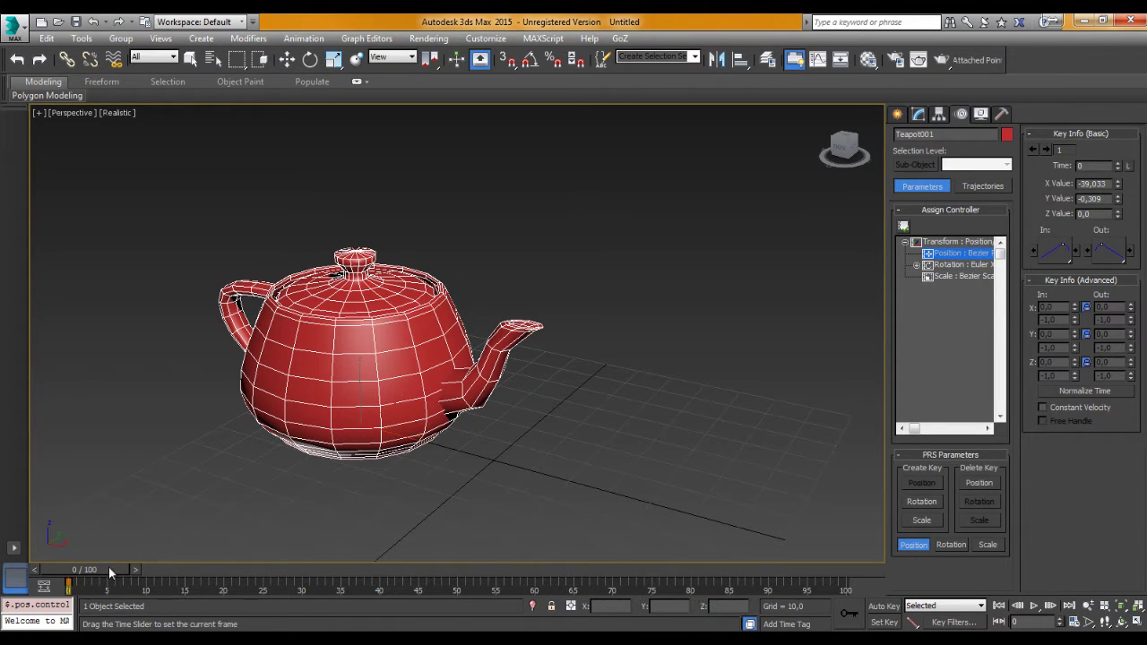
{"action": "mouse_move", "coordinate": [111, 571]}
{"action": "left_mouse_down"}
{"action": "mouse_move", "coordinate": [182, 571]}
{"action": "mouse_move", "coordinate": [156, 571]}
{"action": "left_mouse_up"}
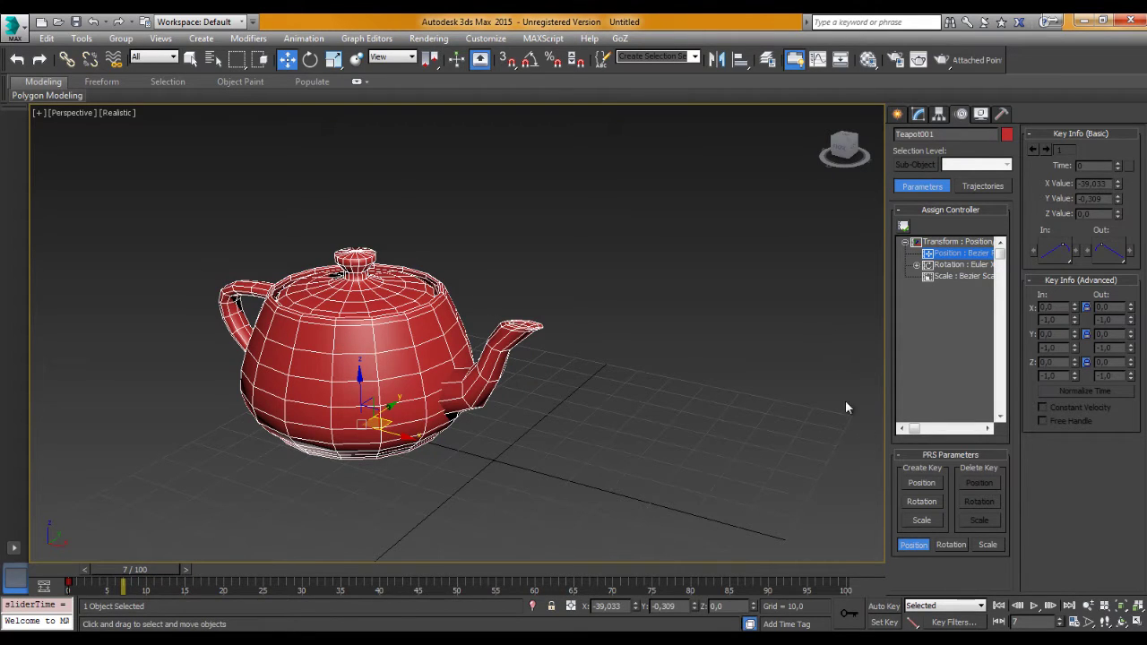
{"action": "left_click", "coordinate": [920, 501]}
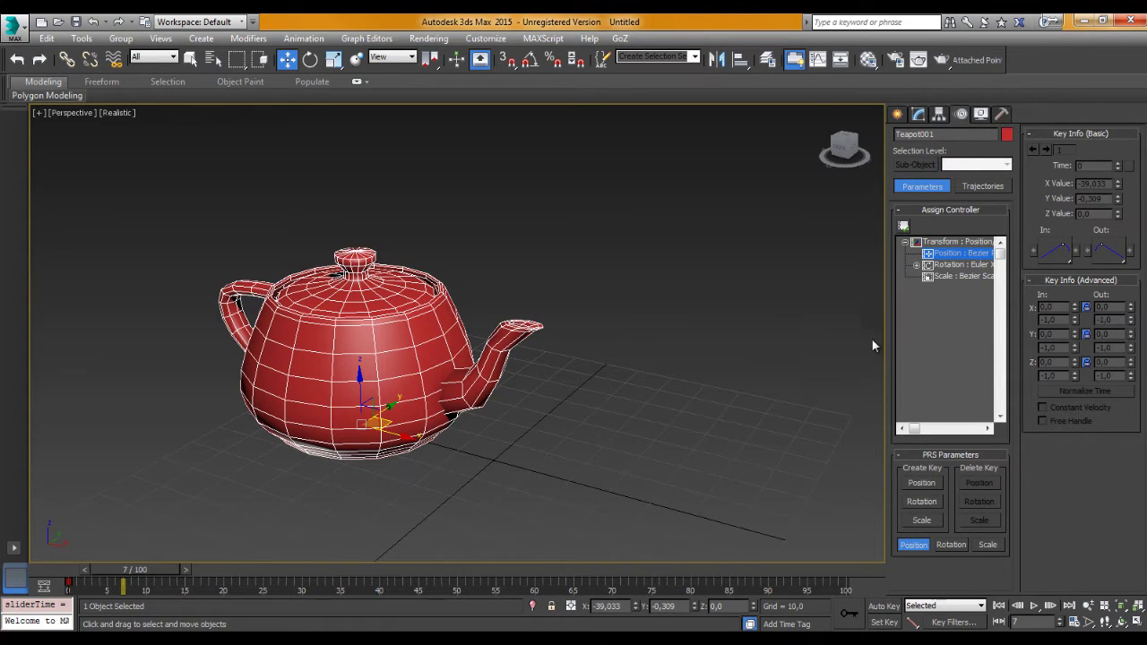
{"action": "left_click", "coordinate": [921, 484]}
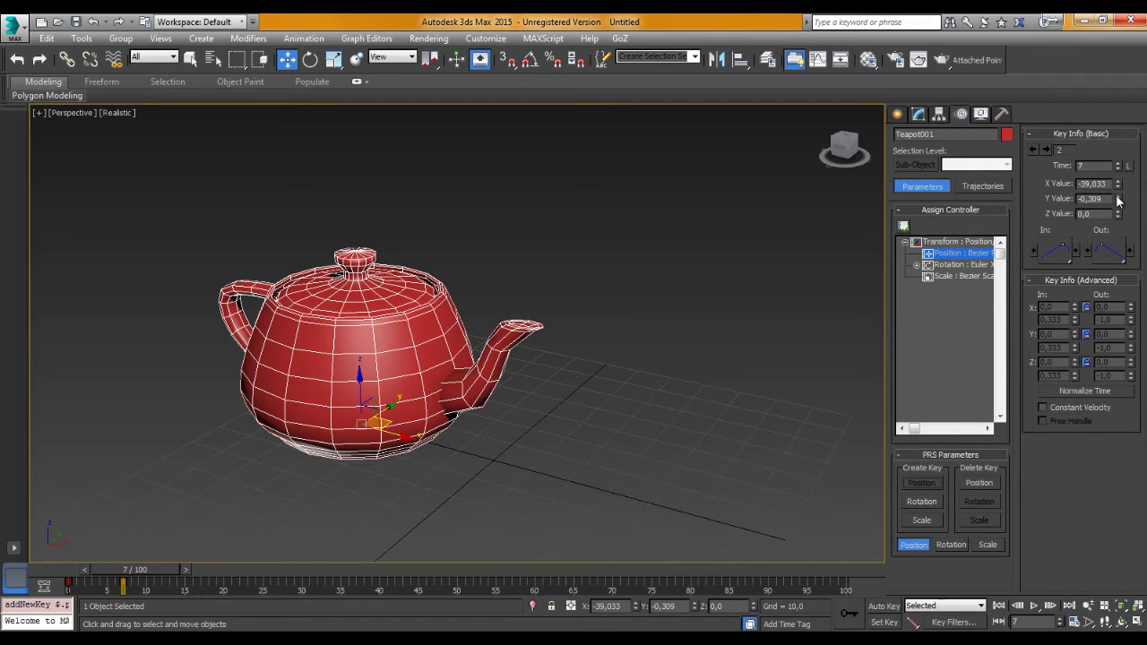
{"action": "left_click_drag", "start_coordinate": [1117, 214], "coordinate": [1107, 187]}
{"action": "left_click_drag", "start_coordinate": [1118, 226], "coordinate": [1118, 203]}
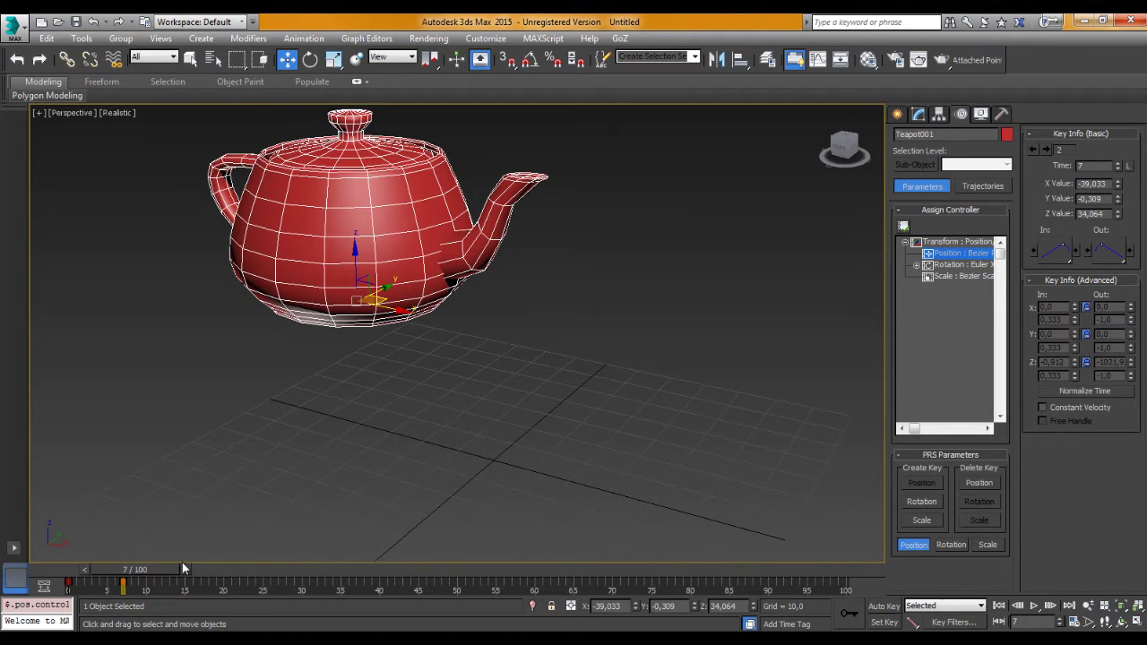
At frame 14, add a position key landing the teapot at Z 0, X 43.327
{"action": "left_click_drag", "start_coordinate": [172, 573], "coordinate": [227, 577]}
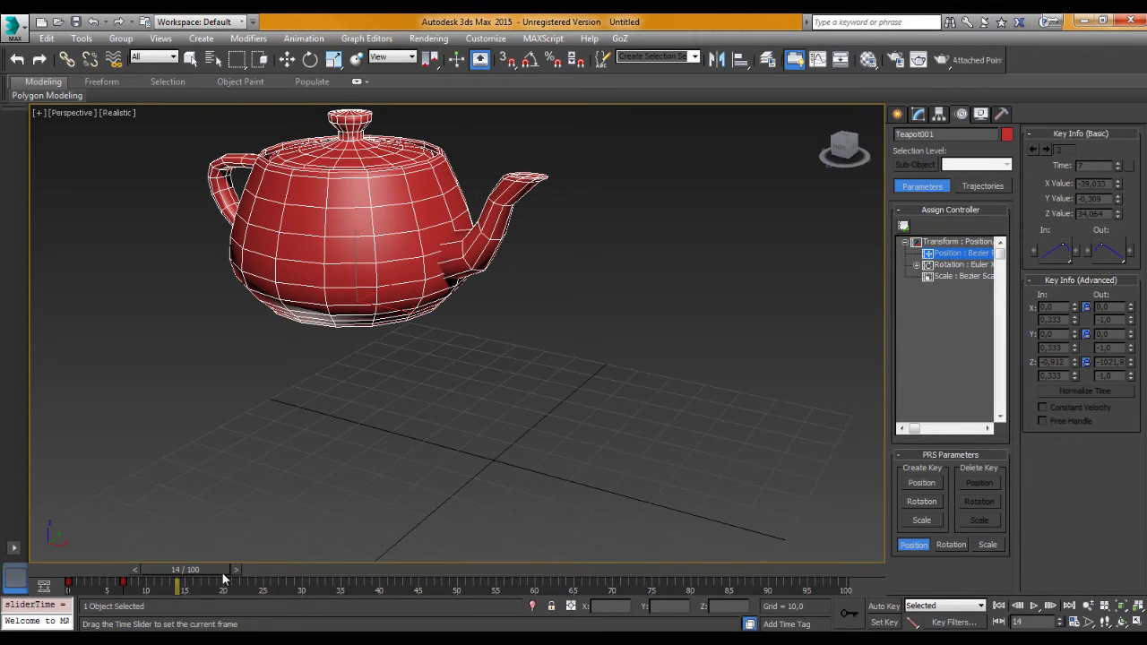
{"action": "key", "text": "w"}
{"action": "left_click", "coordinate": [919, 484]}
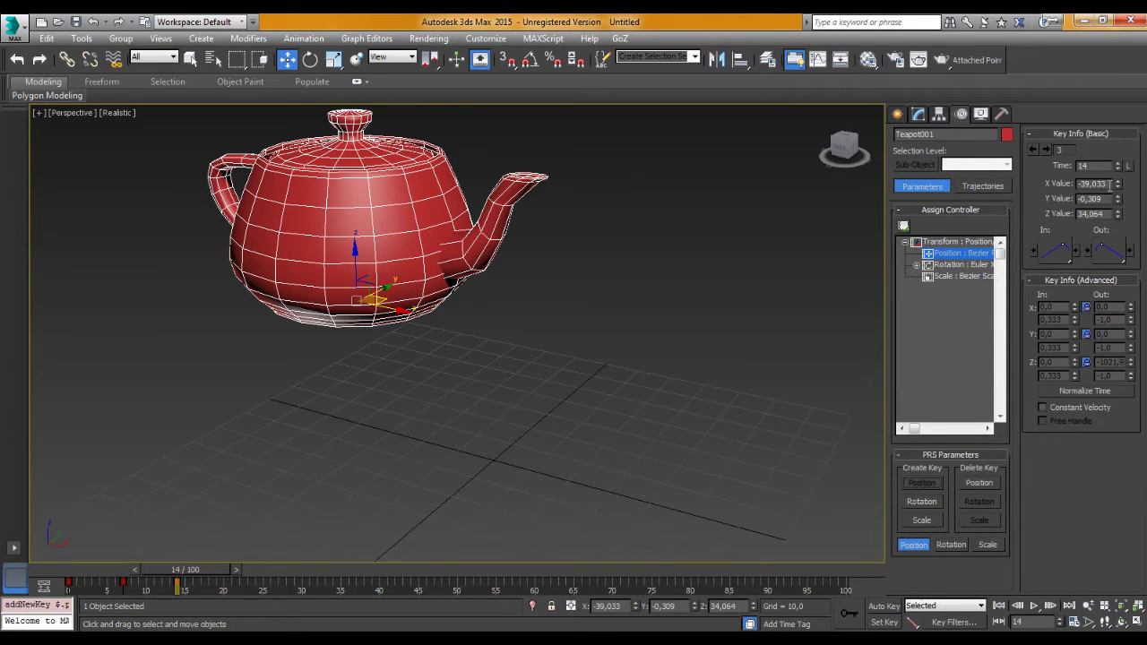
{"action": "left_click_drag", "start_coordinate": [1109, 184], "coordinate": [1045, 184]}
{"action": "left_click_drag", "start_coordinate": [1106, 213], "coordinate": [1018, 221]}
{"action": "type", "text": "0"}
{"action": "key", "text": "Return"}
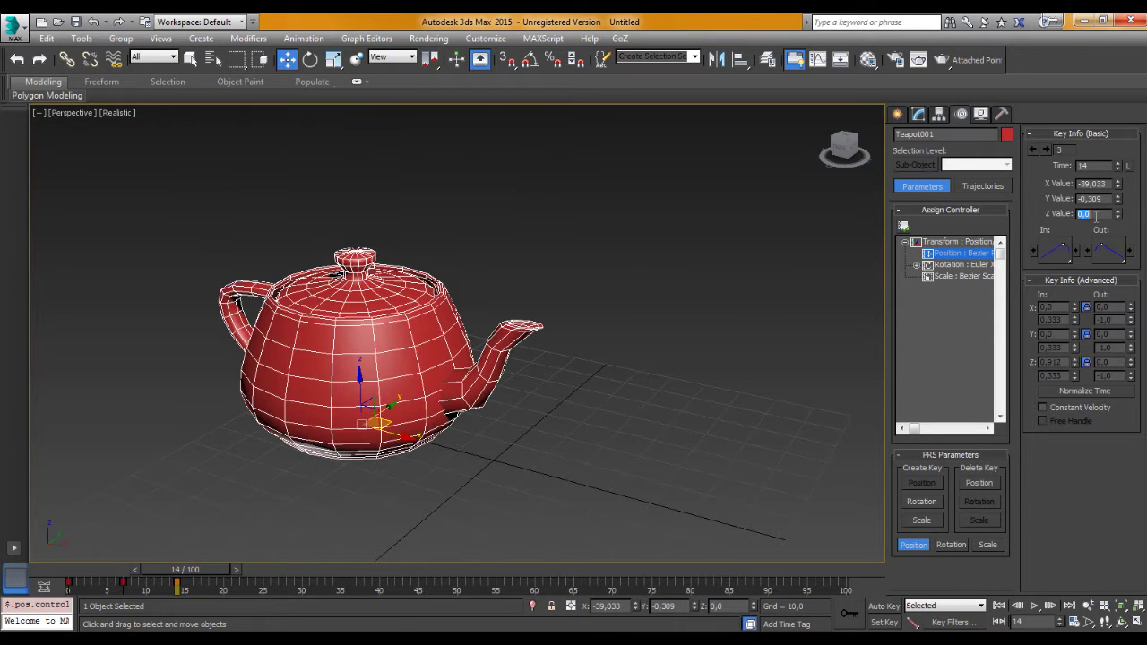
{"action": "mouse_move", "coordinate": [534, 410]}
{"action": "middle_mouse_down", "text": "alt"}
{"action": "mouse_move", "coordinate": [522, 400]}
{"action": "mouse_move", "coordinate": [525, 418]}
{"action": "mouse_move", "coordinate": [492, 415]}
{"action": "mouse_move", "coordinate": [472, 394]}
{"action": "middle_mouse_up", "text": "alt"}
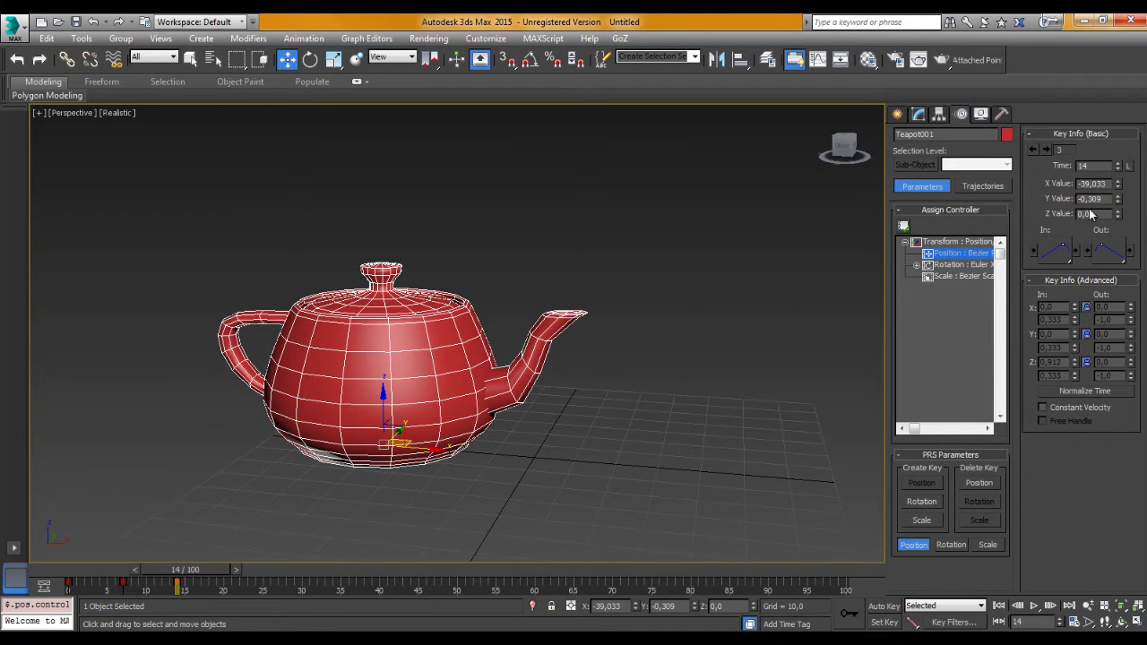
{"action": "left_click_drag", "start_coordinate": [1117, 185], "coordinate": [1133, 36]}
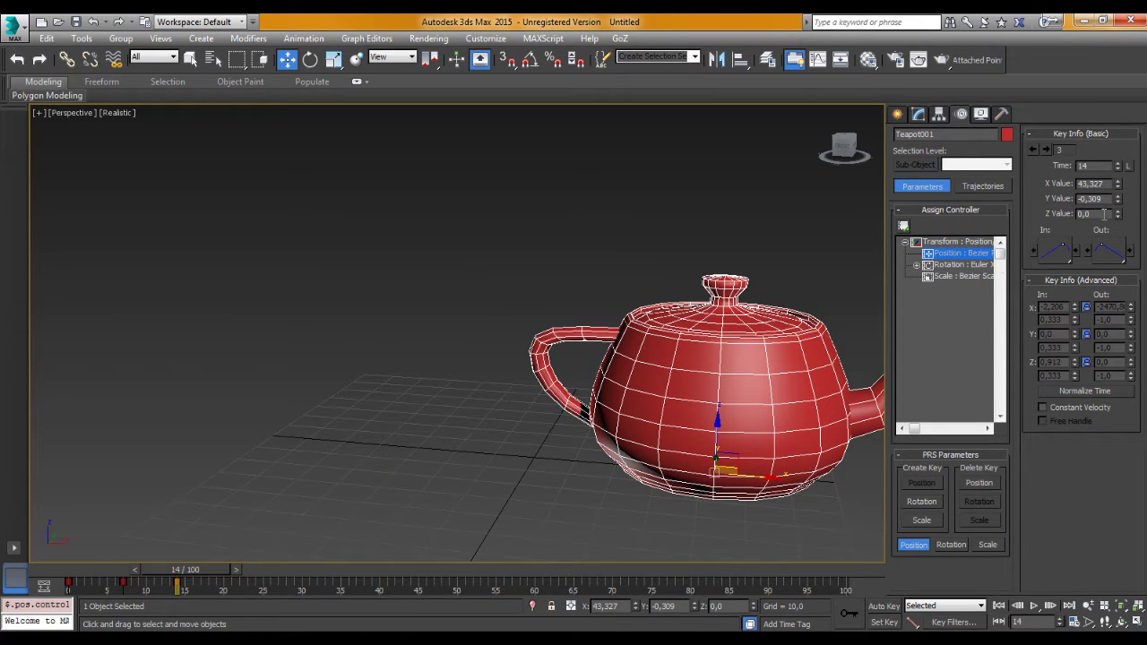
Step through the three position keys to review the teapot's positions
{"action": "left_click", "coordinate": [1045, 150]}
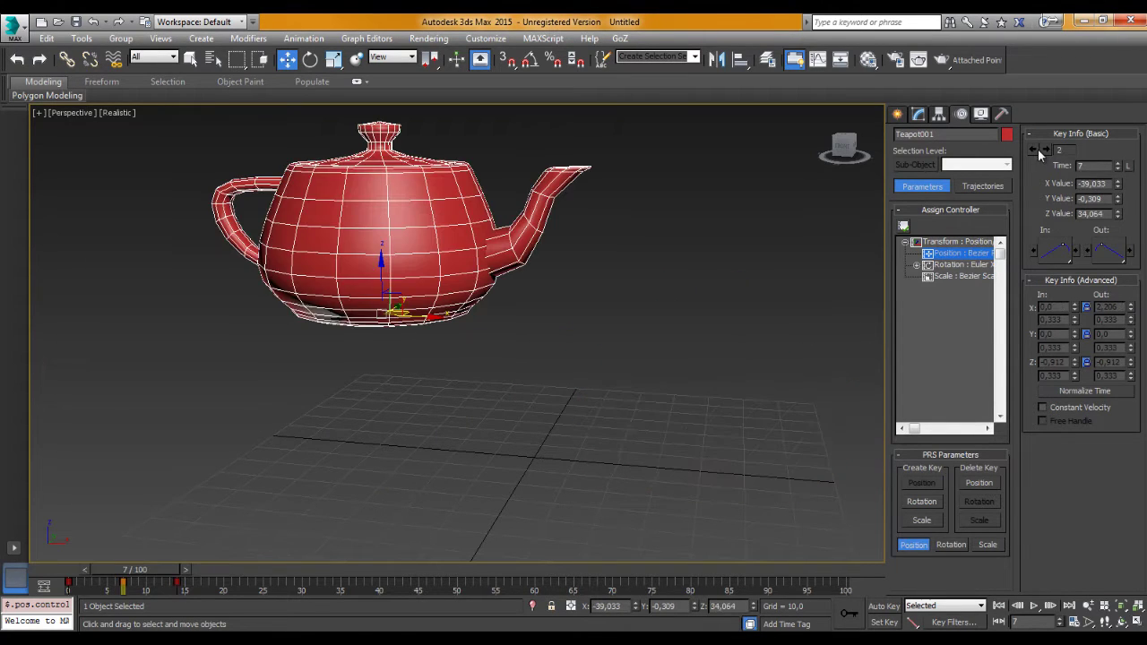
{"action": "left_click", "coordinate": [1033, 149]}
{"action": "left_click", "coordinate": [1043, 149]}
{"action": "left_click", "coordinate": [1036, 150]}
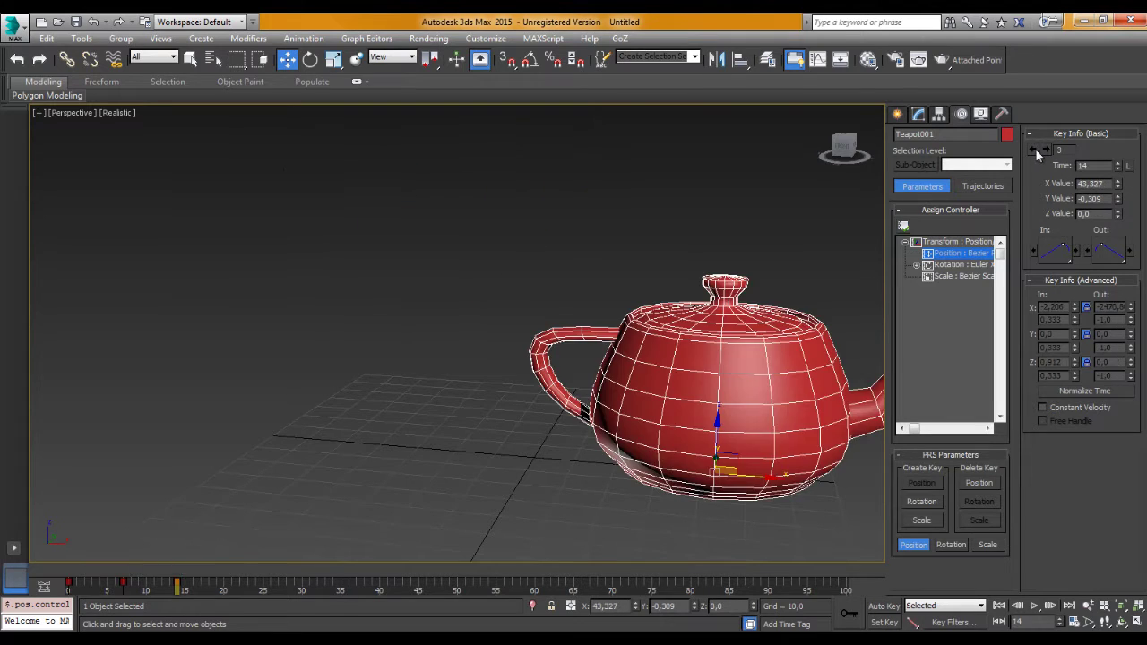
{"action": "left_click", "coordinate": [1034, 150]}
{"action": "left_click", "coordinate": [1044, 149]}
{"action": "left_click", "coordinate": [1043, 149]}
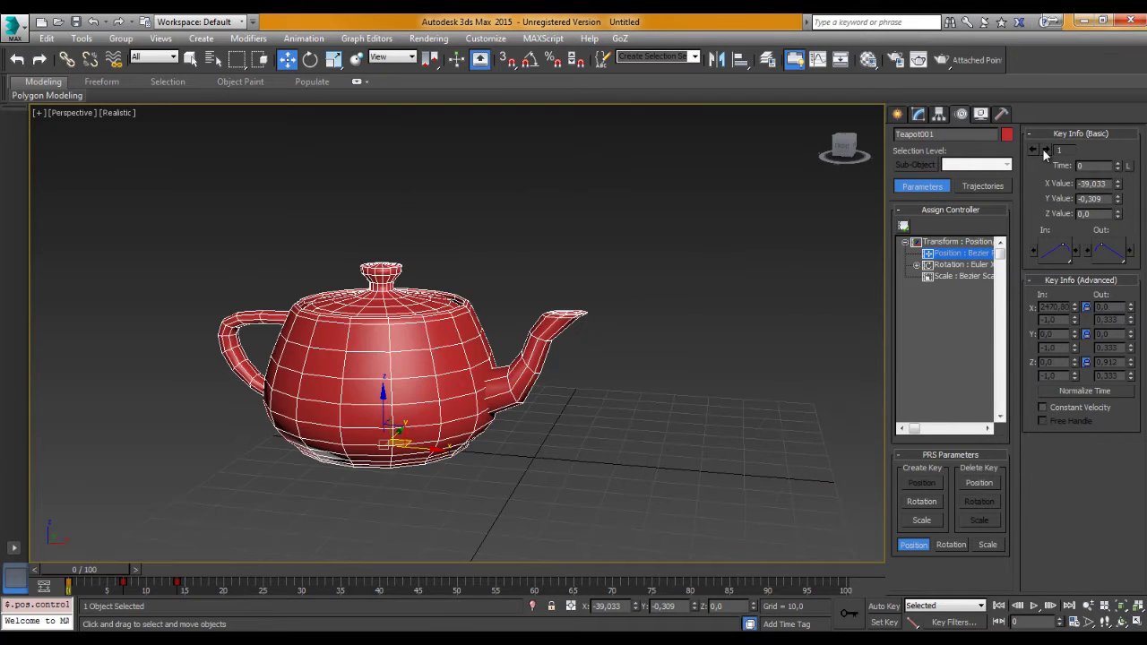
{"action": "left_click", "coordinate": [1043, 150]}
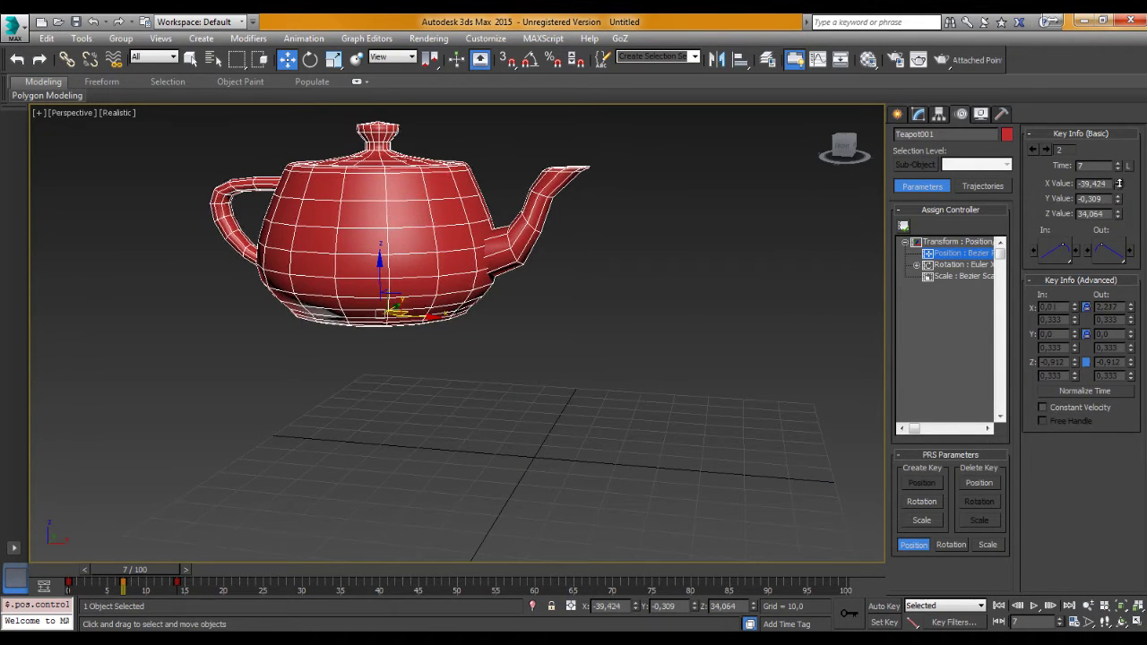
Shift the frame-7 key's X value to 6,636, then step through the keys again
{"action": "left_click_drag", "start_coordinate": [1118, 183], "coordinate": [1091, 99]}
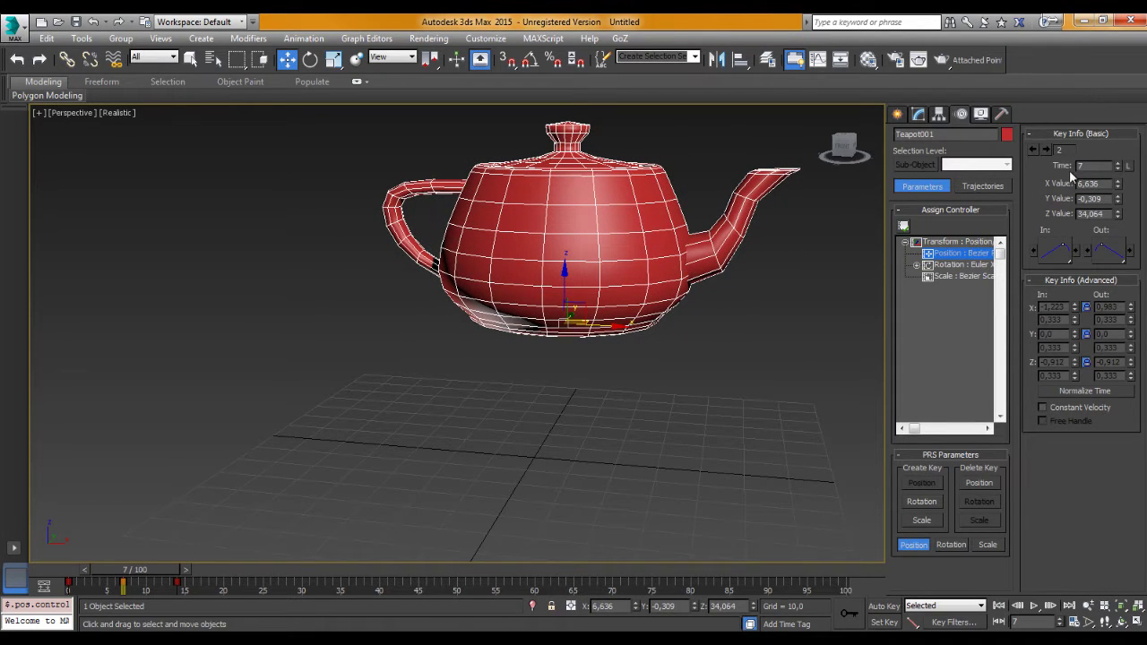
{"action": "left_click", "coordinate": [1042, 149]}
{"action": "left_click", "coordinate": [1046, 148]}
{"action": "left_click", "coordinate": [1045, 145]}
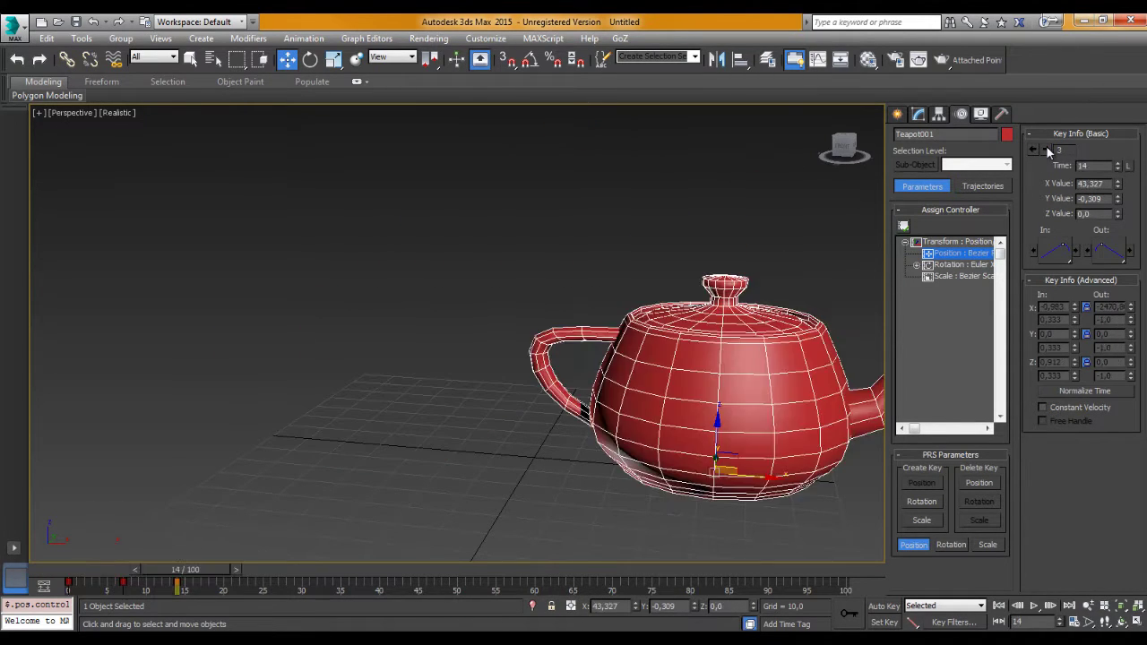
{"action": "left_click", "coordinate": [1045, 145]}
{"action": "left_click", "coordinate": [1046, 145]}
{"action": "left_click", "coordinate": [1047, 146]}
{"action": "left_click", "coordinate": [1047, 145]}
{"action": "left_click", "coordinate": [1047, 146]}
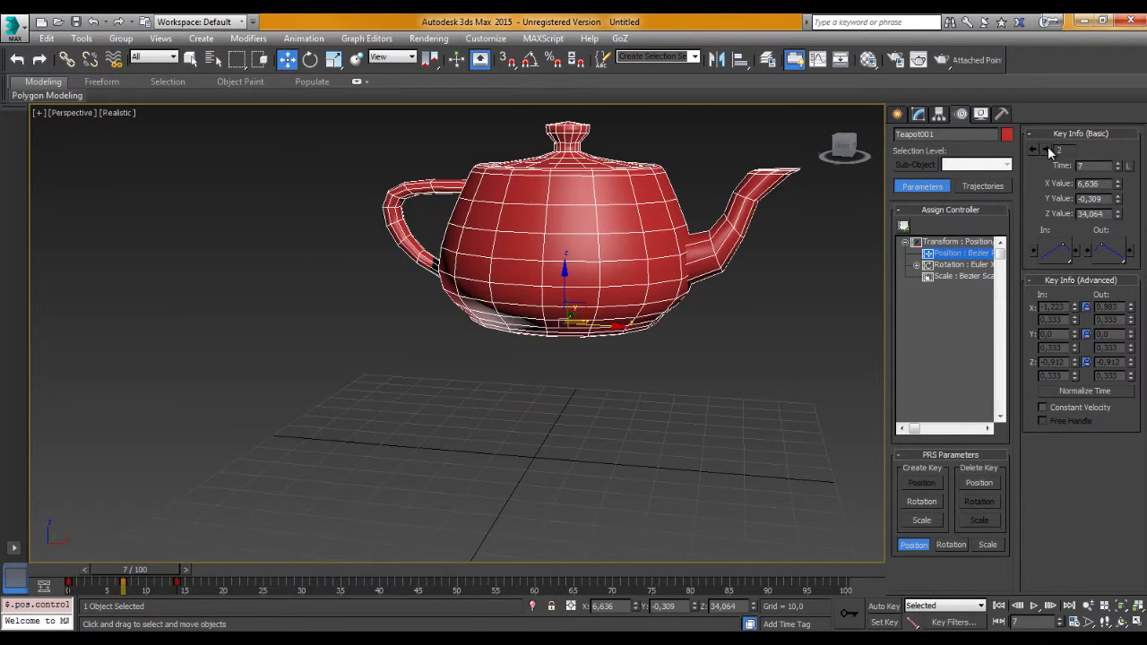
{"action": "left_click", "coordinate": [1047, 147]}
{"action": "left_click", "coordinate": [1047, 150]}
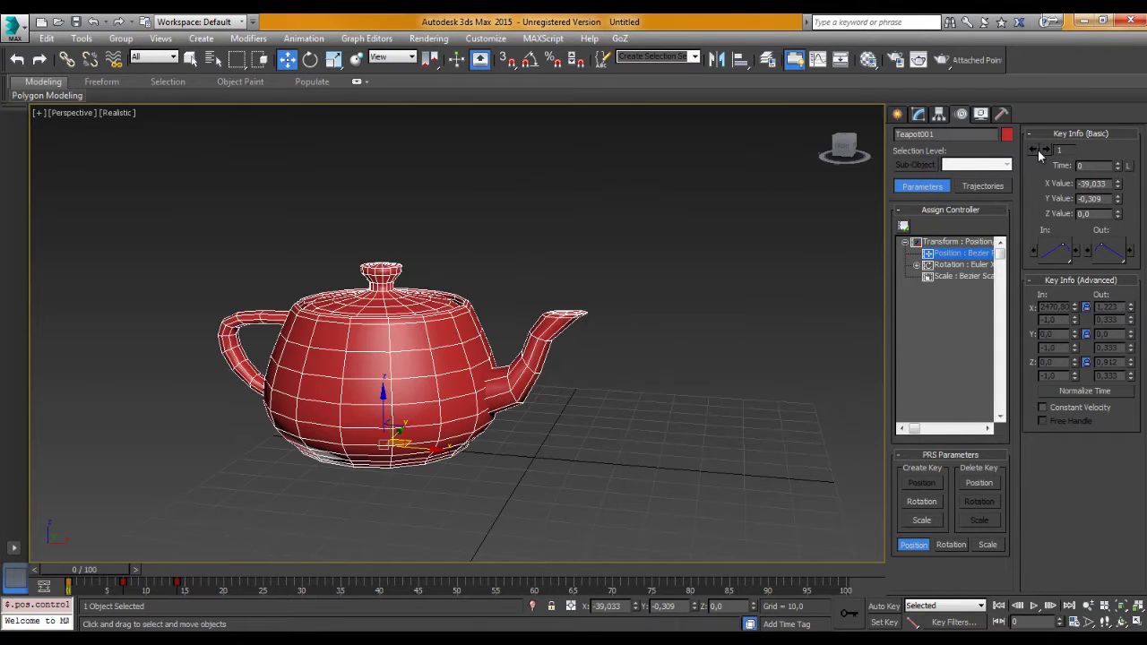
{"action": "left_click", "coordinate": [1044, 149]}
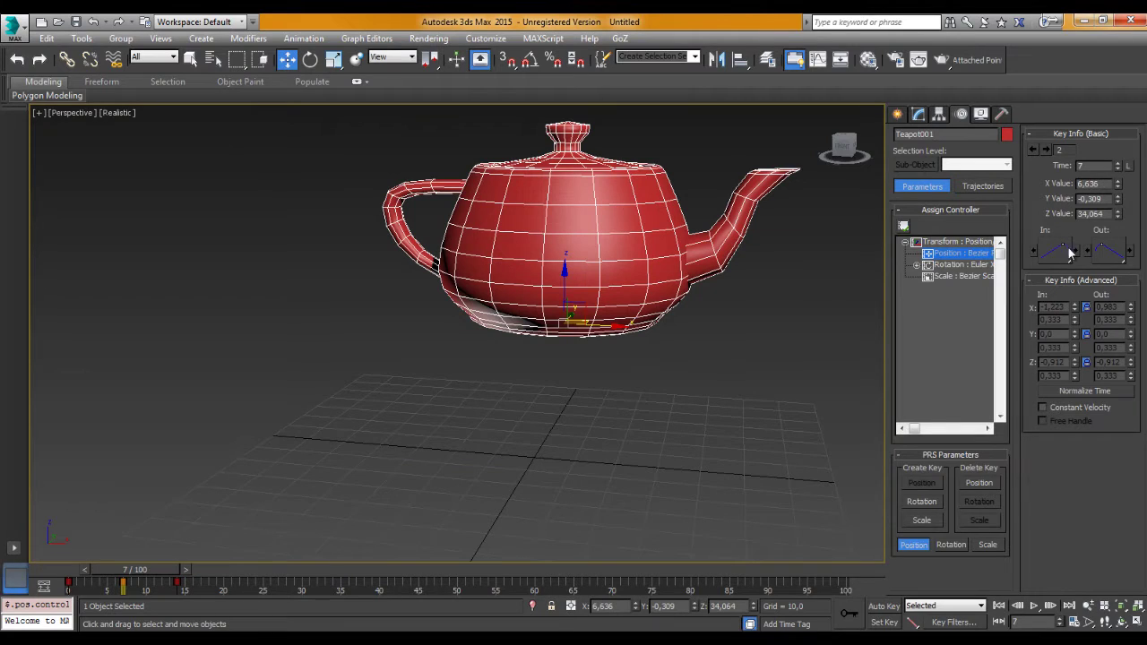
Change key 2's Out tangent type in Key Info (Basic), trying Step among the options
{"action": "left_click", "coordinate": [1117, 261]}
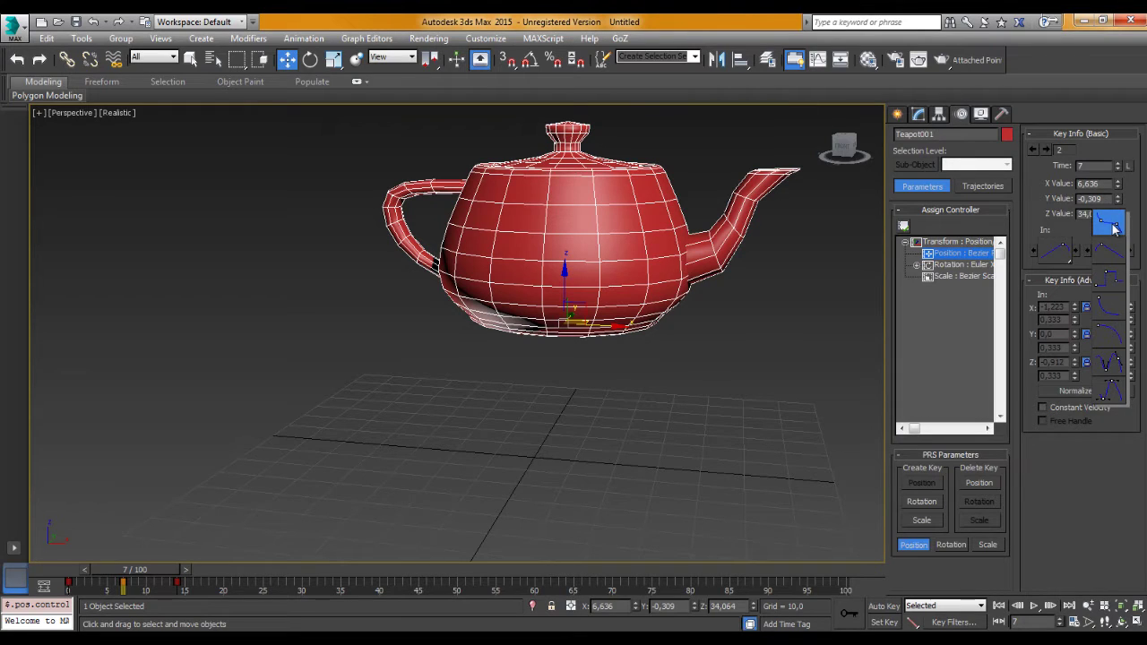
{"action": "left_click", "coordinate": [1113, 283]}
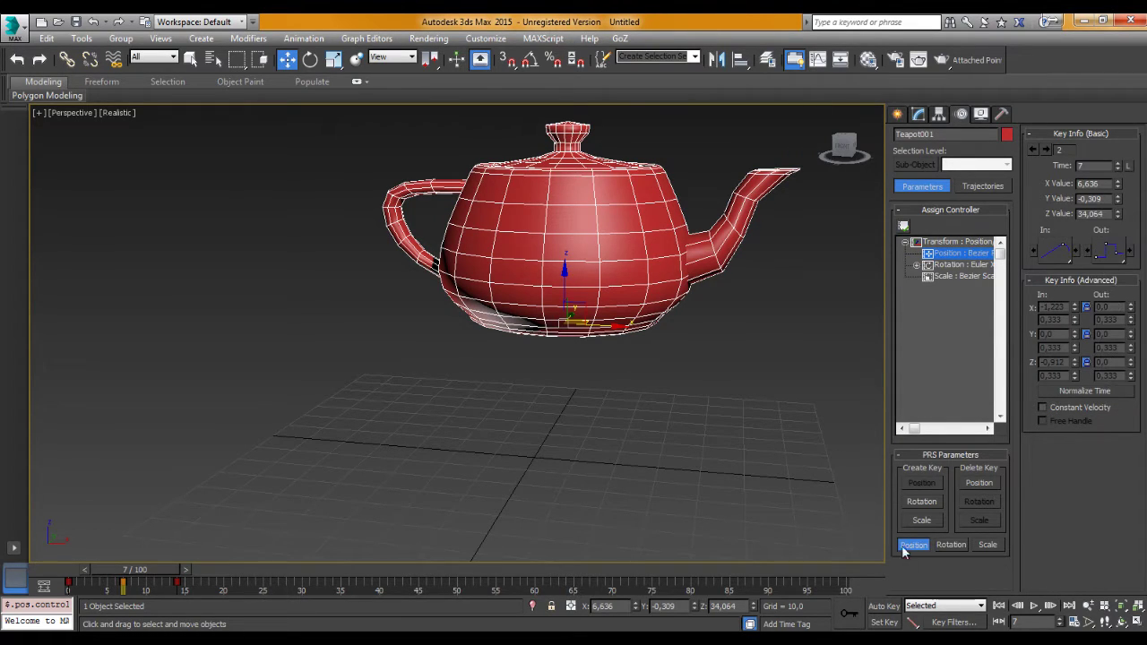
{"action": "left_click", "coordinate": [1115, 267]}
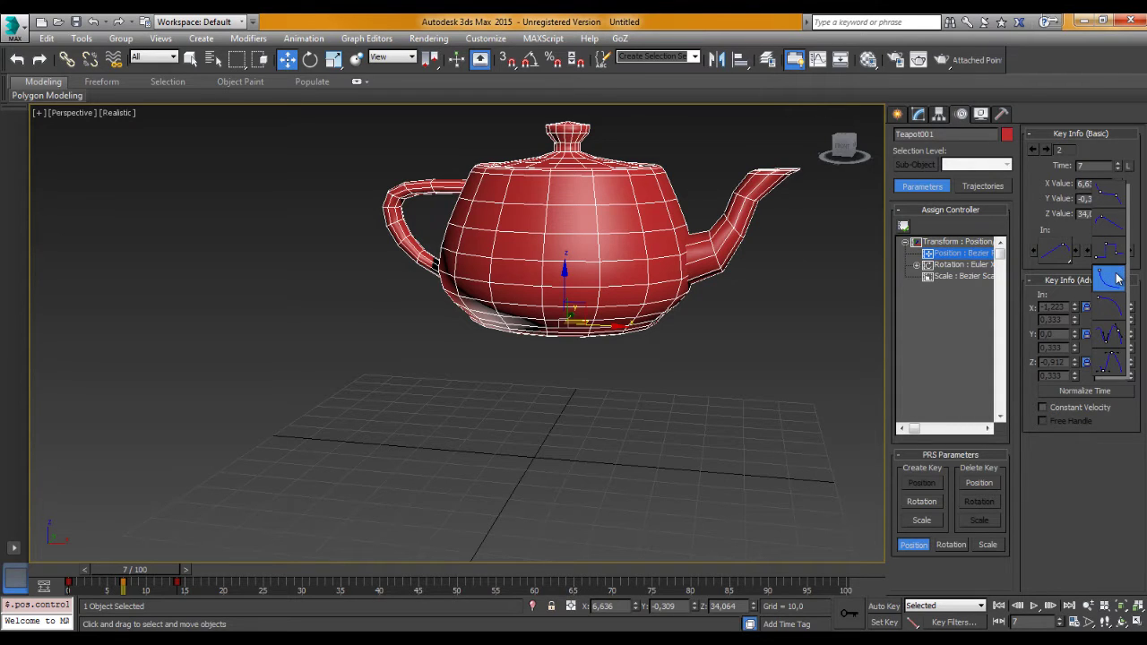
{"action": "left_click", "coordinate": [1110, 337]}
{"action": "left_click_drag", "start_coordinate": [1120, 261], "coordinate": [1107, 135]}
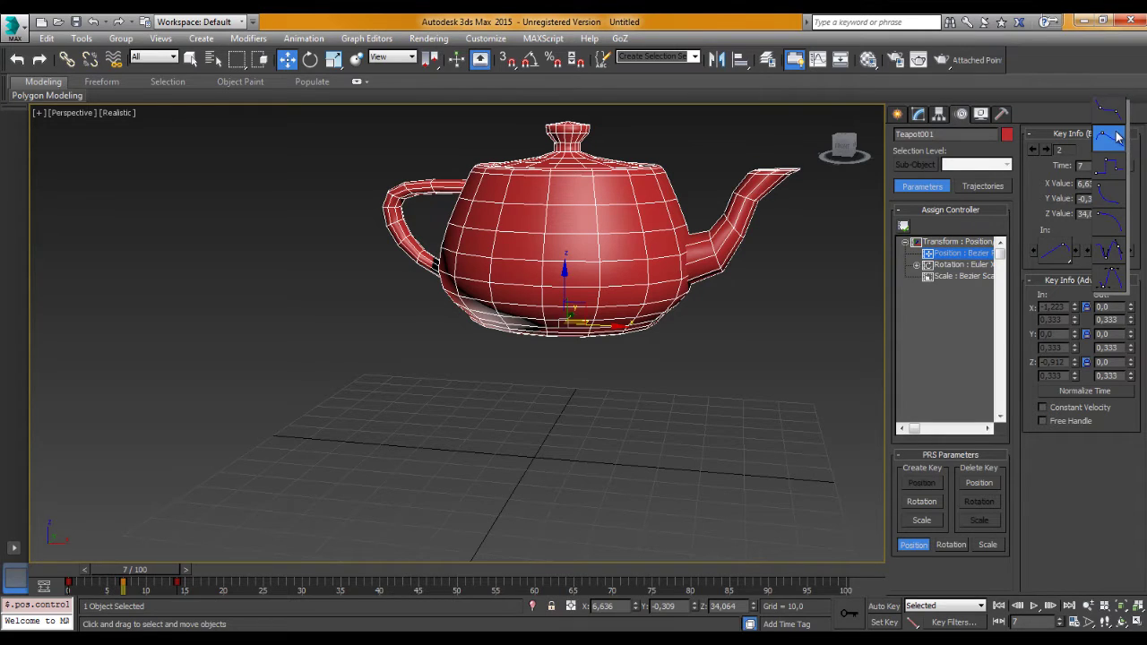
{"action": "left_click_drag", "start_coordinate": [1107, 134], "coordinate": [1111, 139]}
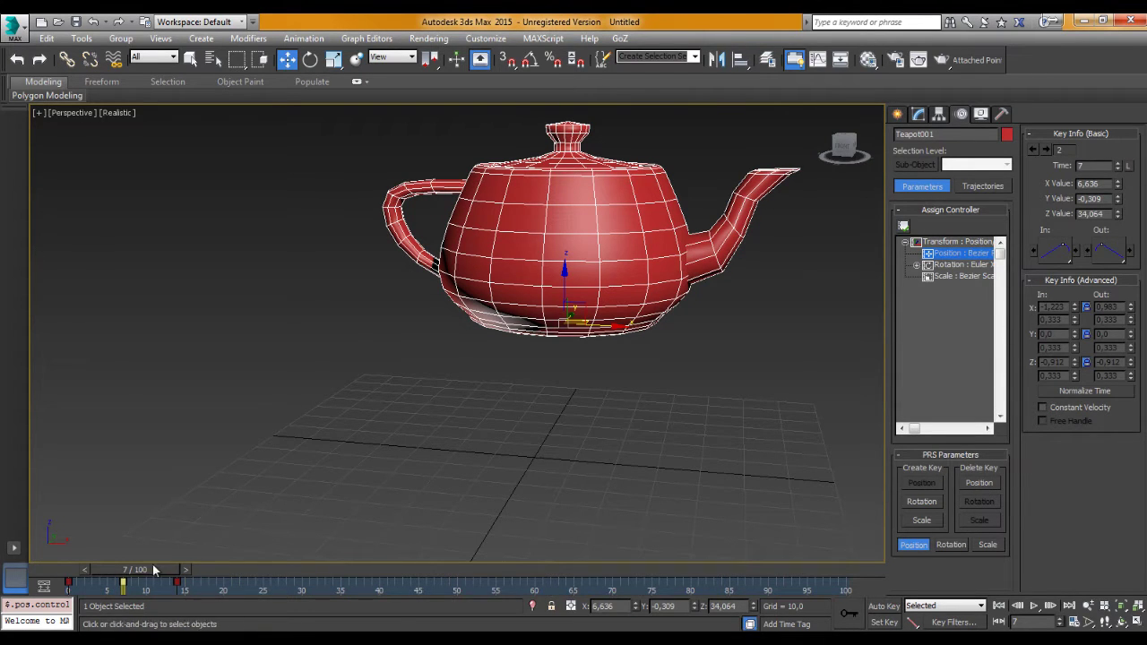
{"action": "mouse_move", "coordinate": [135, 570]}
{"action": "left_mouse_down"}
{"action": "mouse_move", "coordinate": [97, 580]}
{"action": "mouse_move", "coordinate": [178, 596]}
{"action": "mouse_move", "coordinate": [118, 591]}
{"action": "left_mouse_up"}
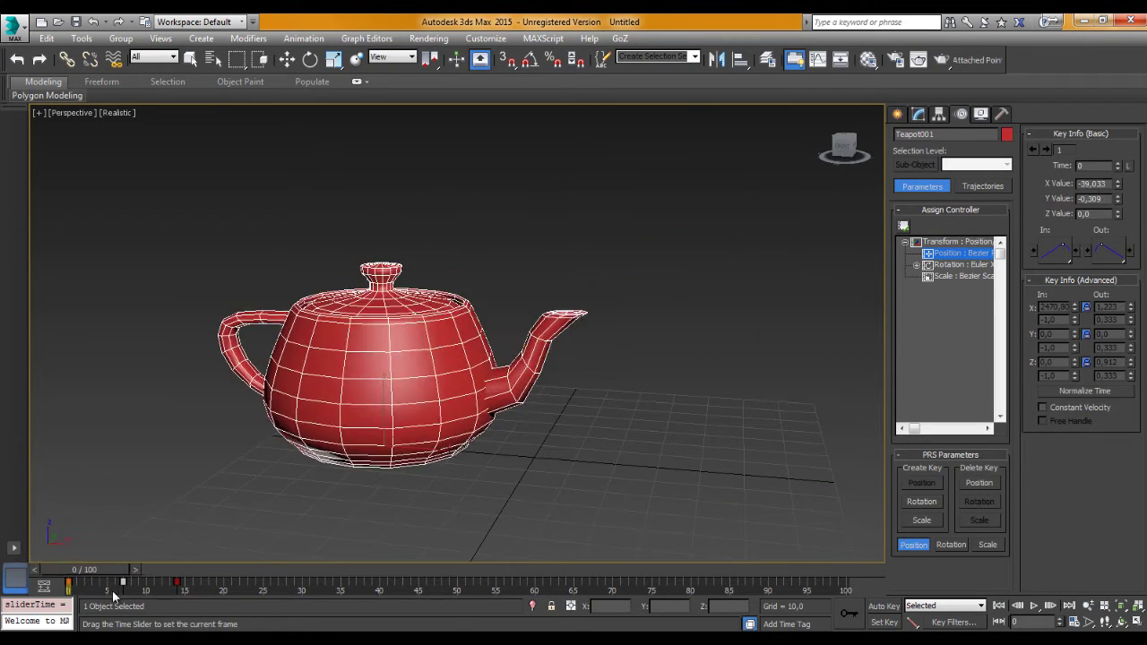
{"action": "key", "text": "w"}
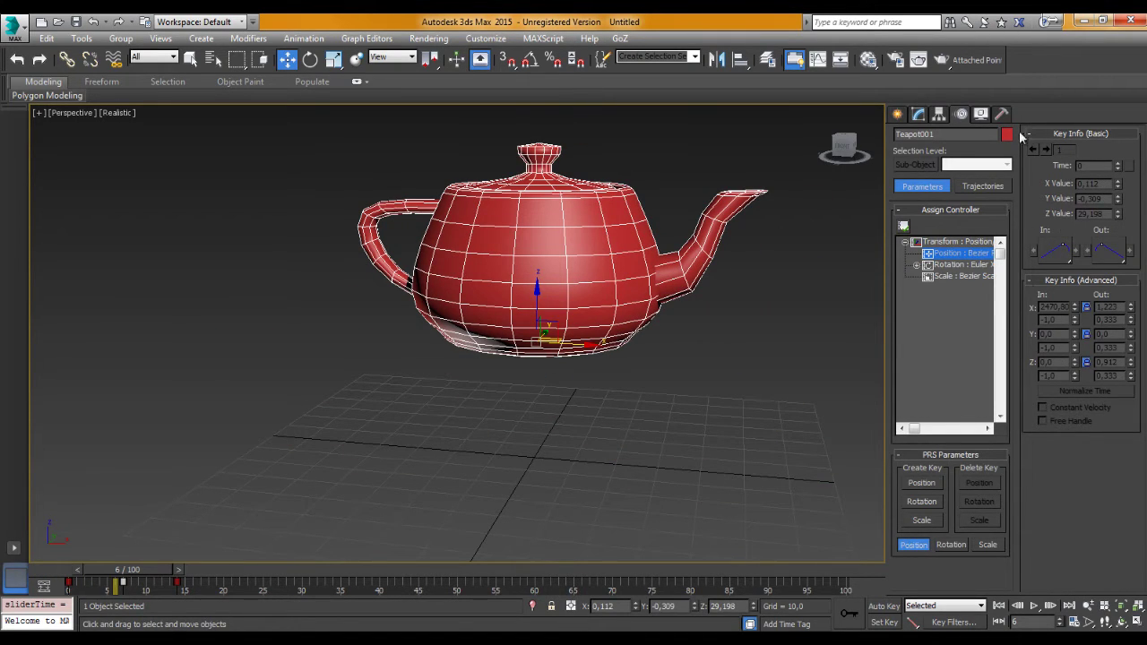
{"action": "left_click_drag", "start_coordinate": [177, 569], "coordinate": [157, 583]}
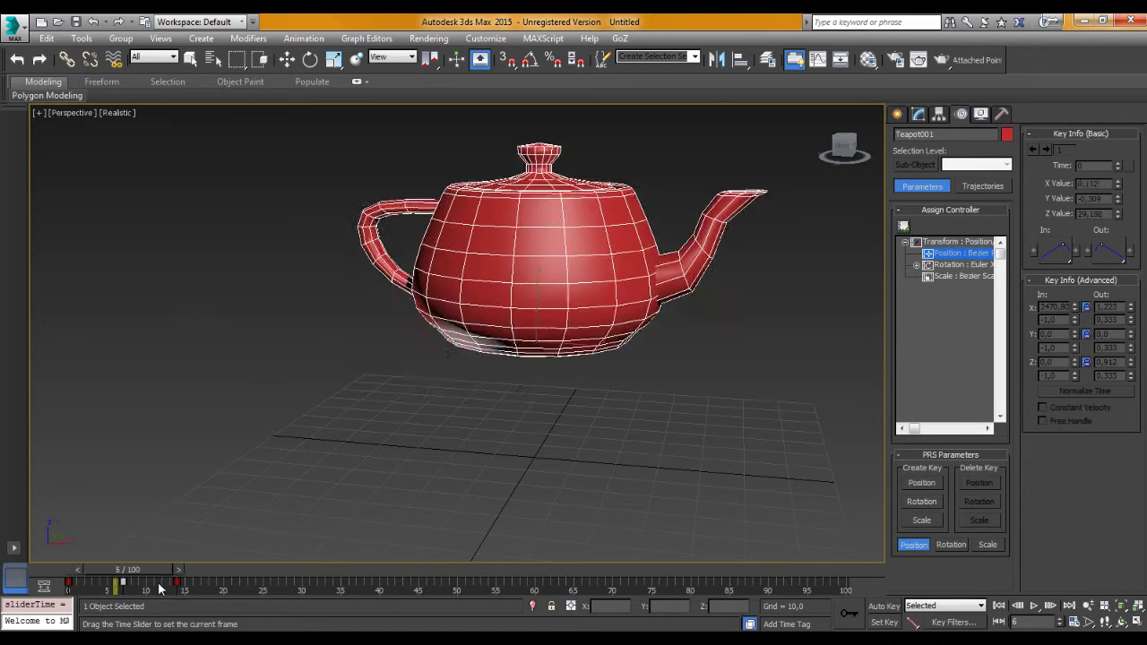
{"action": "middle_click_drag", "start_coordinate": [254, 559], "coordinate": [538, 358], "text": "alt"}
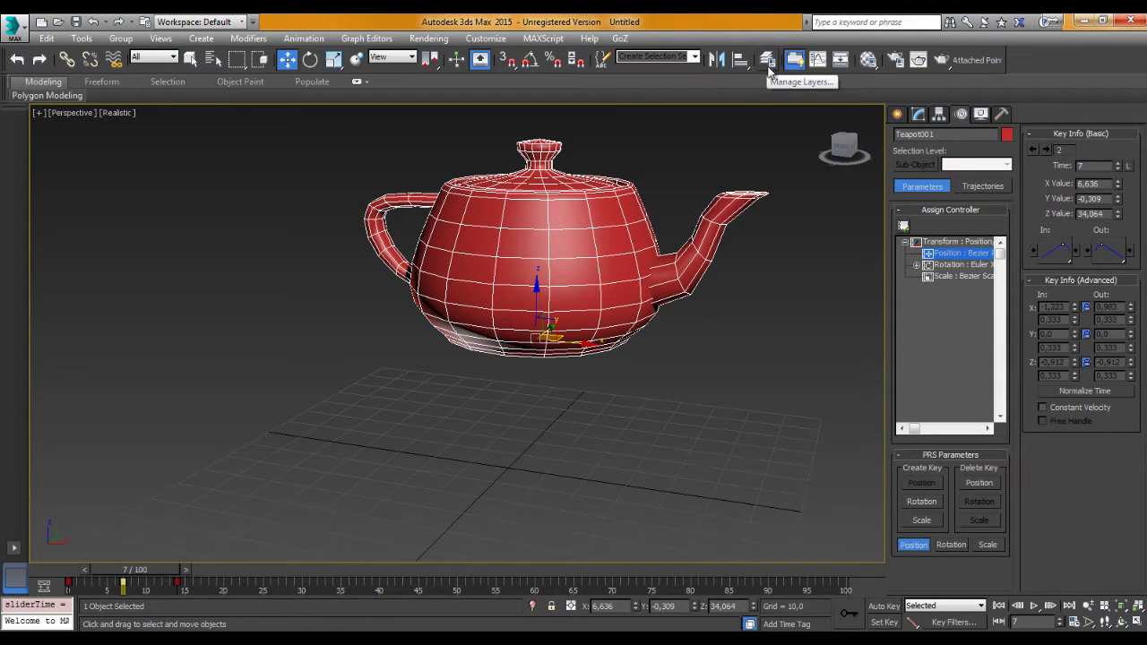
Show the teapot's position curves in the Curve Editor and shift the blue key to frame 8
{"action": "left_click", "coordinate": [767, 63]}
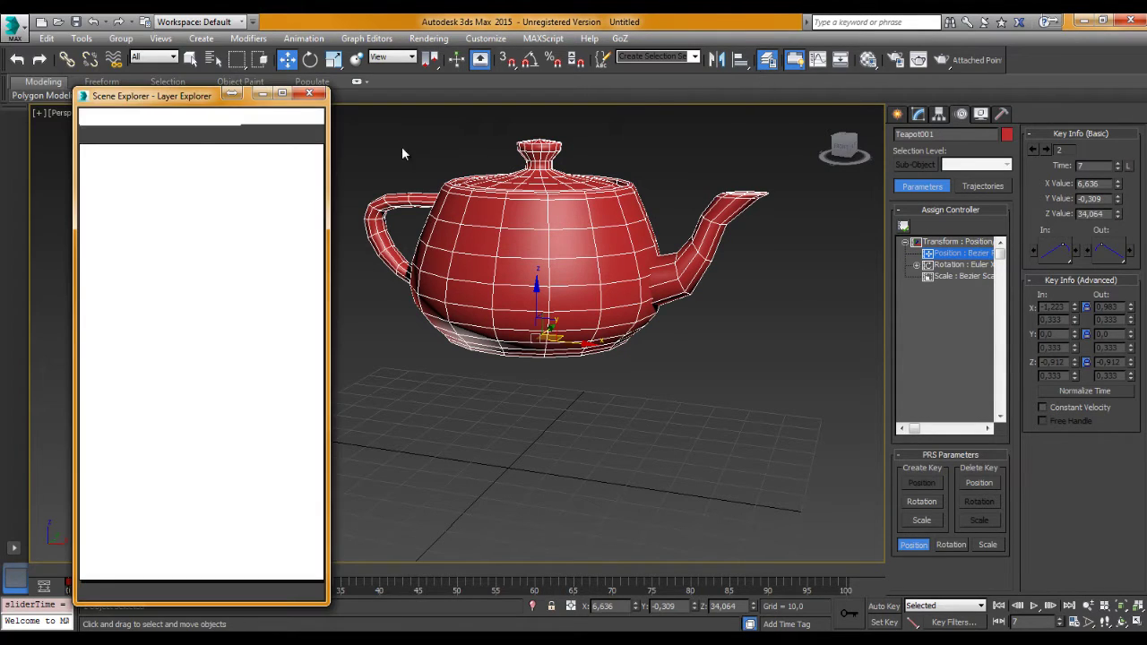
{"action": "left_click", "coordinate": [308, 94]}
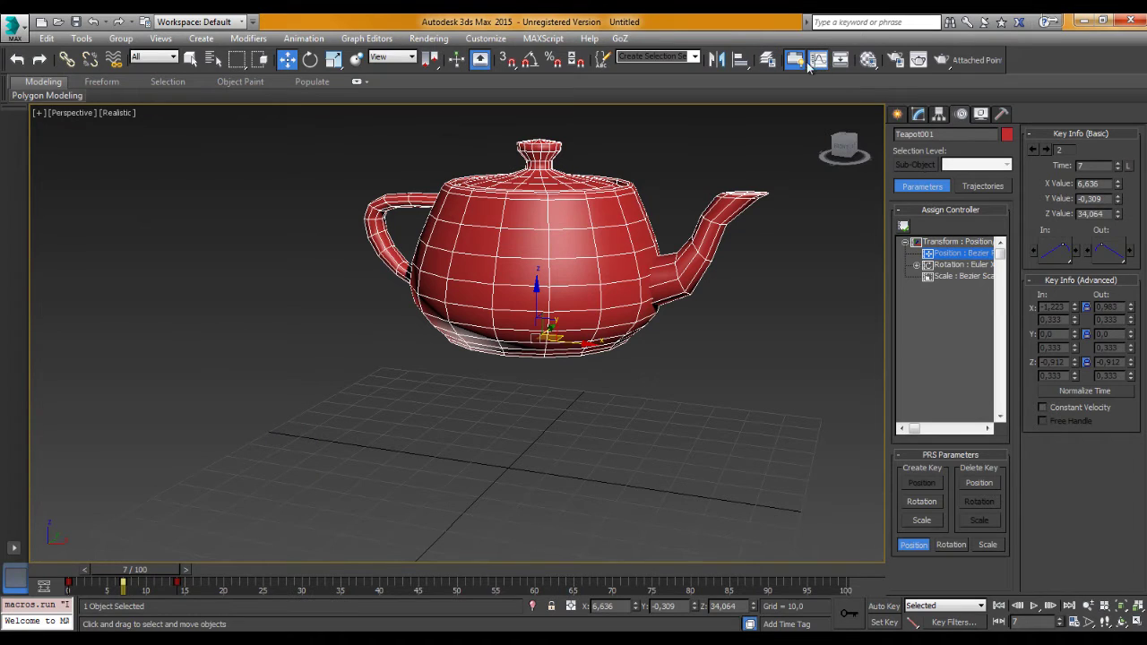
{"action": "left_click", "coordinate": [818, 59]}
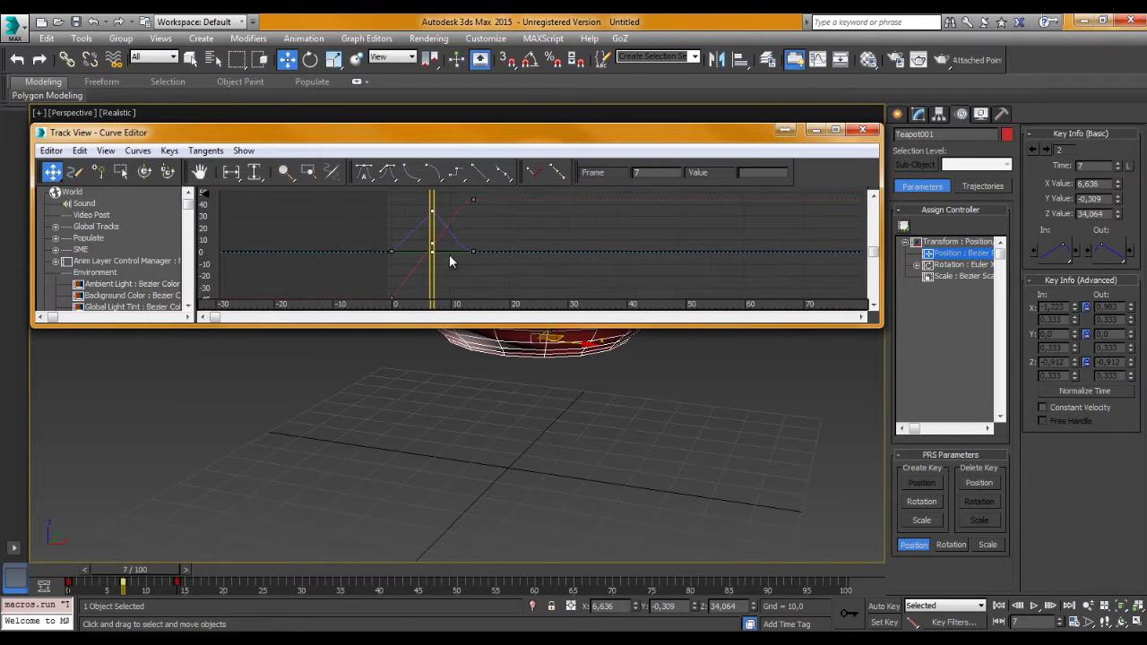
{"action": "scroll", "coordinate": [499, 252], "scroll_direction": "up", "scroll_amount": 2}
{"action": "scroll", "coordinate": [528, 256], "scroll_direction": "up", "scroll_amount": 2}
{"action": "scroll", "coordinate": [524, 249], "scroll_direction": "up", "scroll_amount": 1}
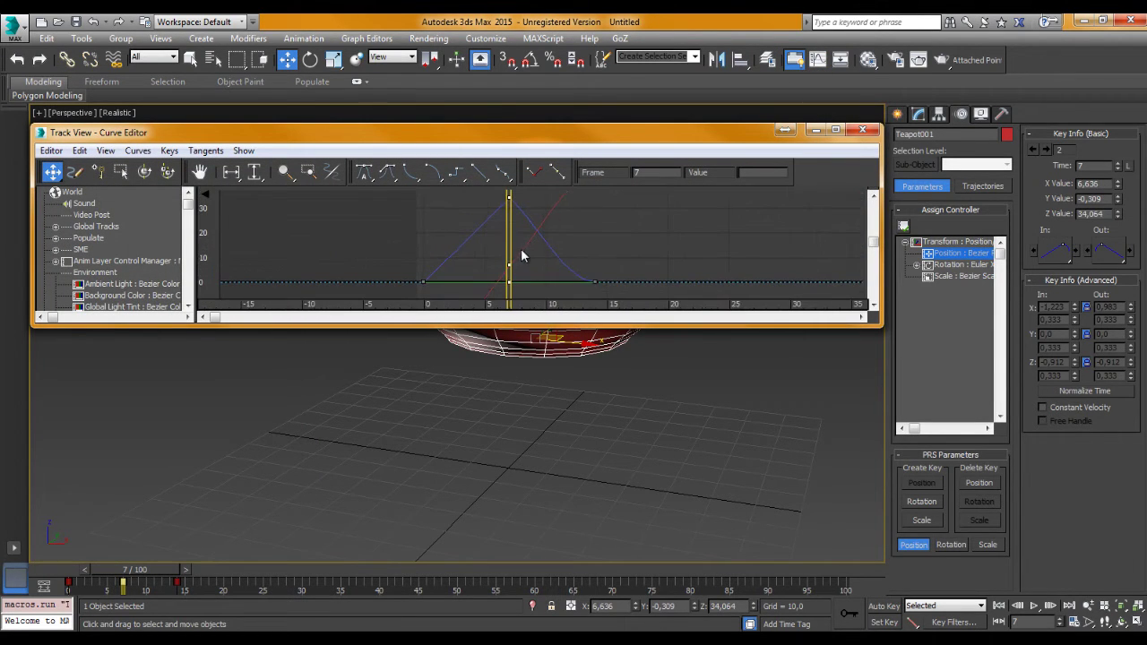
{"action": "middle_click_drag", "start_coordinate": [516, 258], "coordinate": [530, 282]}
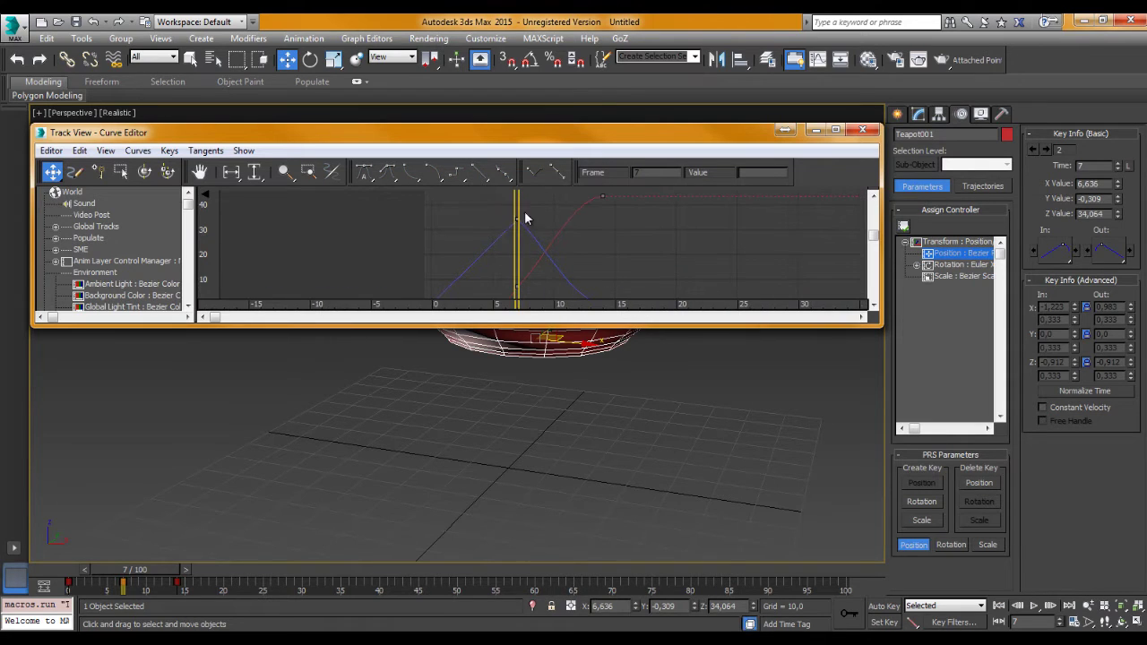
{"action": "left_click_drag", "start_coordinate": [518, 224], "coordinate": [554, 242]}
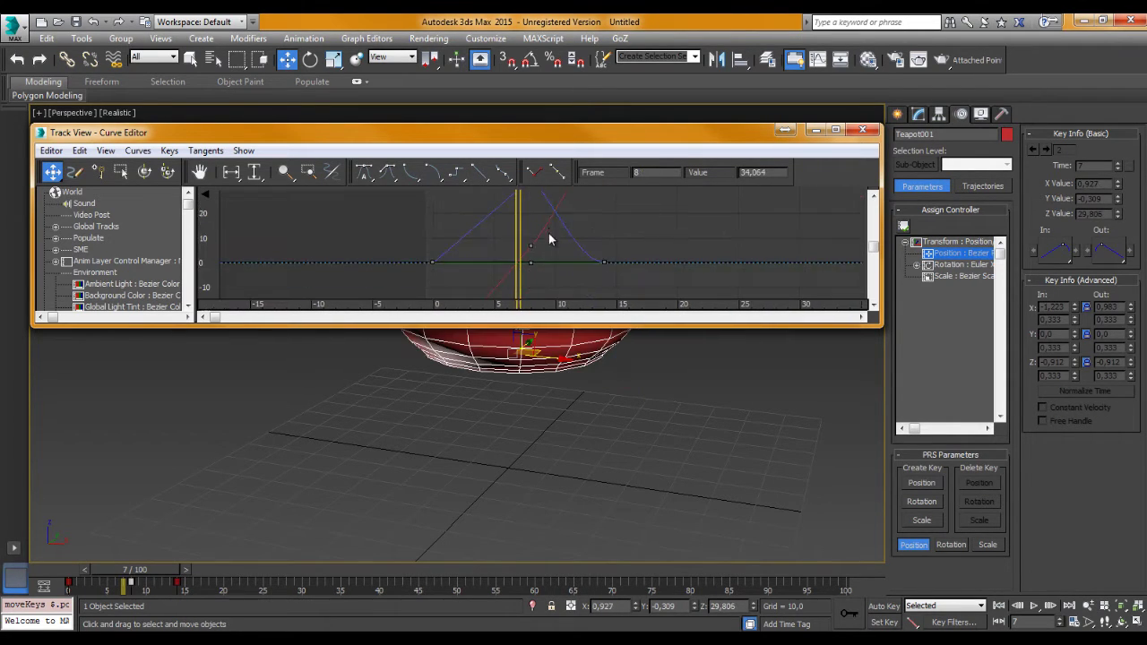
{"action": "mouse_move", "coordinate": [553, 242]}
{"action": "middle_mouse_down"}
{"action": "mouse_move", "coordinate": [541, 259]}
{"action": "mouse_move", "coordinate": [549, 272]}
{"action": "middle_mouse_up"}
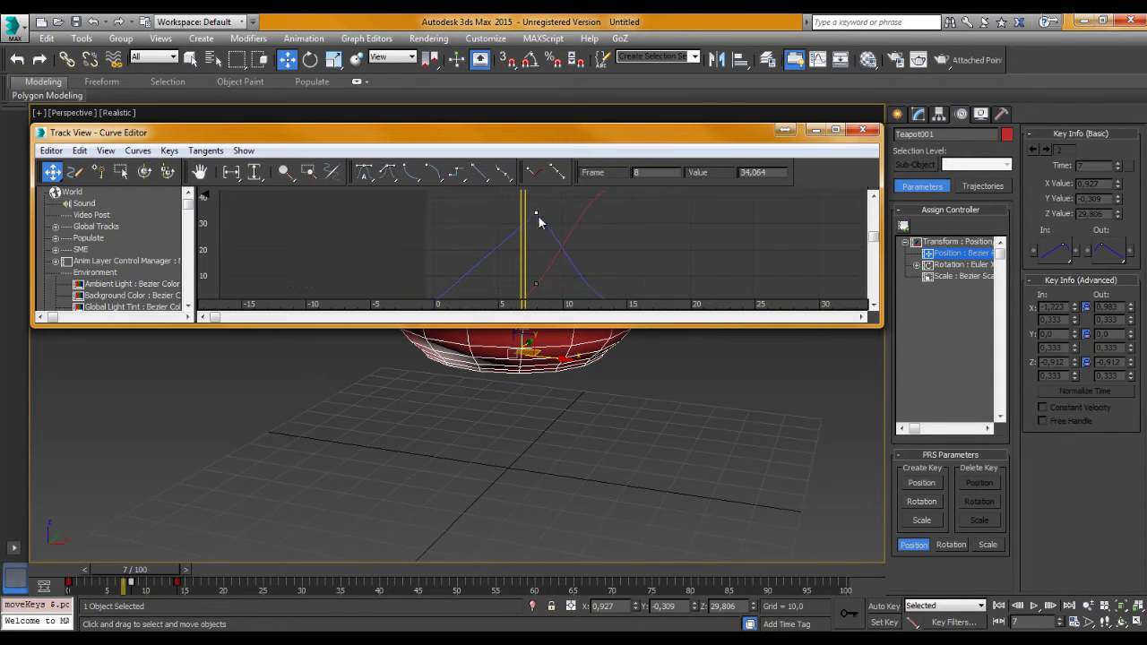
Move a curve key to frame 3 and scrub the timeline to preview the motion
{"action": "mouse_move", "coordinate": [537, 217]}
{"action": "left_mouse_down"}
{"action": "mouse_move", "coordinate": [473, 247]}
{"action": "mouse_move", "coordinate": [530, 259]}
{"action": "mouse_move", "coordinate": [511, 255]}
{"action": "left_mouse_up"}
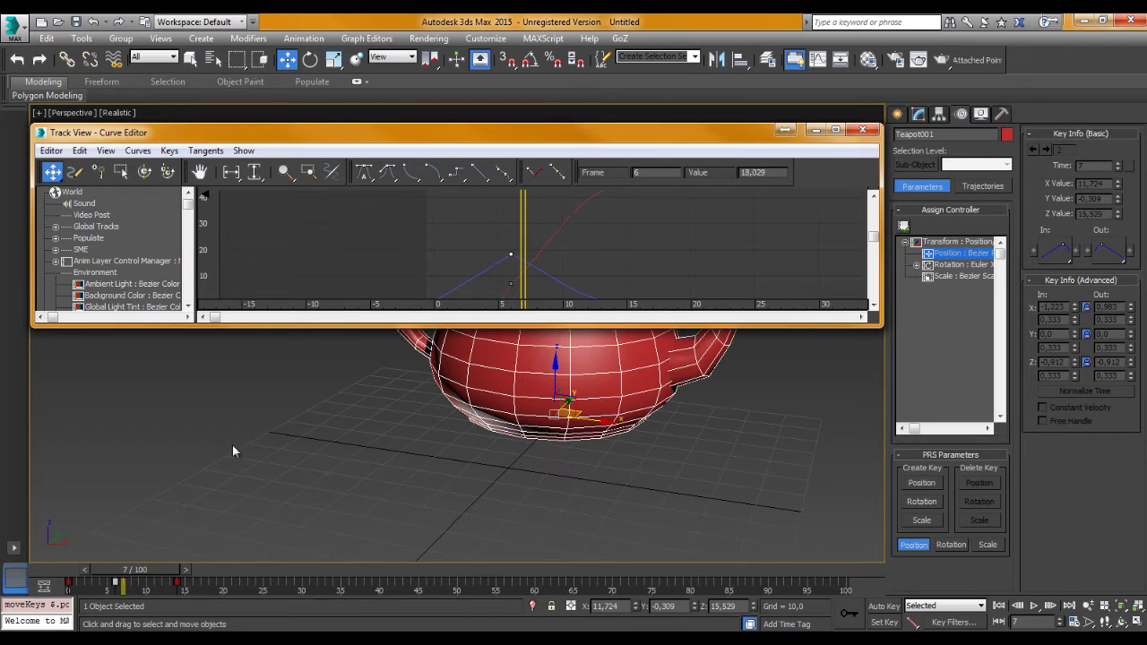
{"action": "left_click_drag", "start_coordinate": [145, 583], "coordinate": [147, 580]}
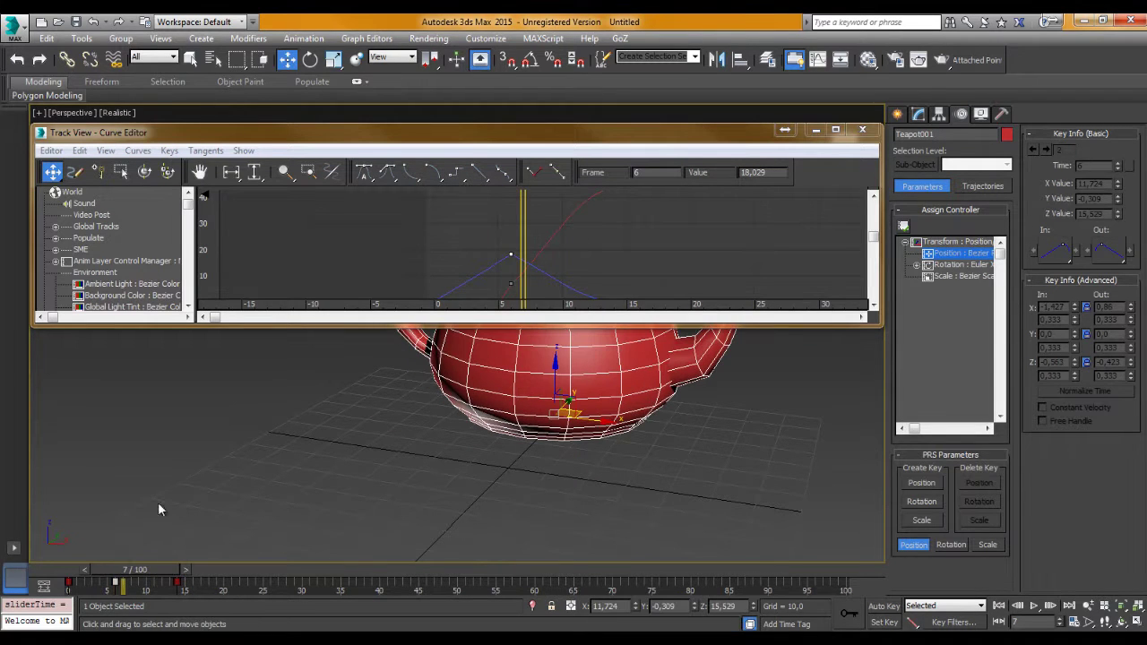
{"action": "mouse_move", "coordinate": [511, 256]}
{"action": "left_mouse_down"}
{"action": "mouse_move", "coordinate": [473, 221]}
{"action": "mouse_move", "coordinate": [550, 241]}
{"action": "mouse_move", "coordinate": [563, 256]}
{"action": "mouse_move", "coordinate": [523, 234]}
{"action": "left_mouse_up"}
{"action": "middle_click_drag", "start_coordinate": [533, 268], "coordinate": [551, 248]}
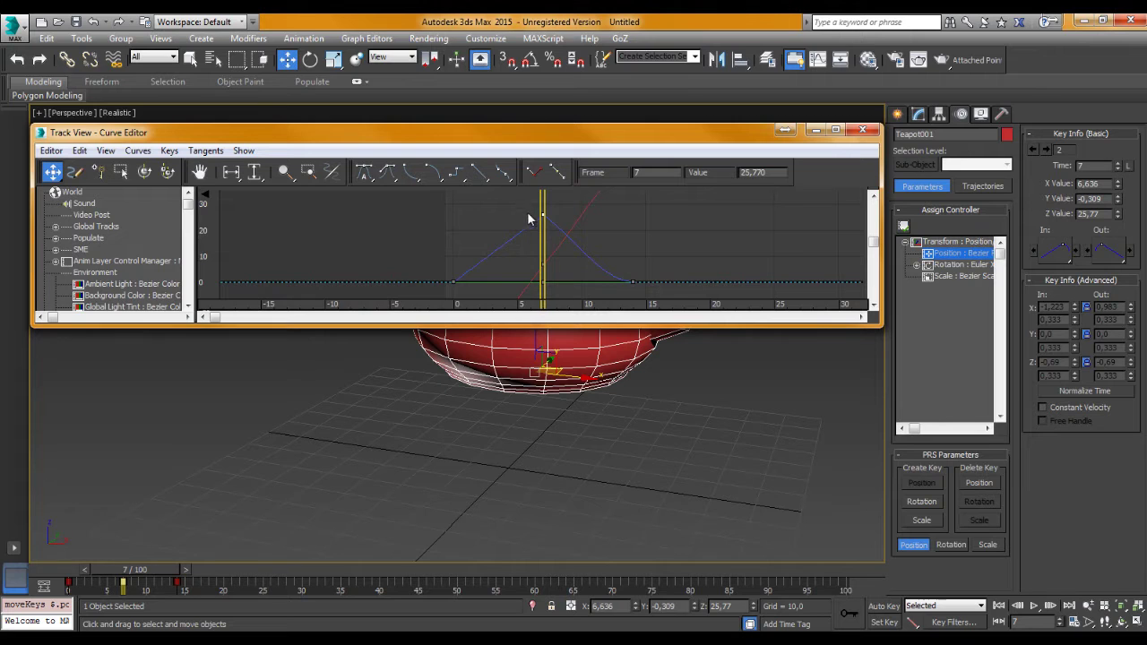
Set the frame-7 peak key to Z 23,559 and flatten its tangent handles
{"action": "left_click_drag", "start_coordinate": [542, 218], "coordinate": [557, 235]}
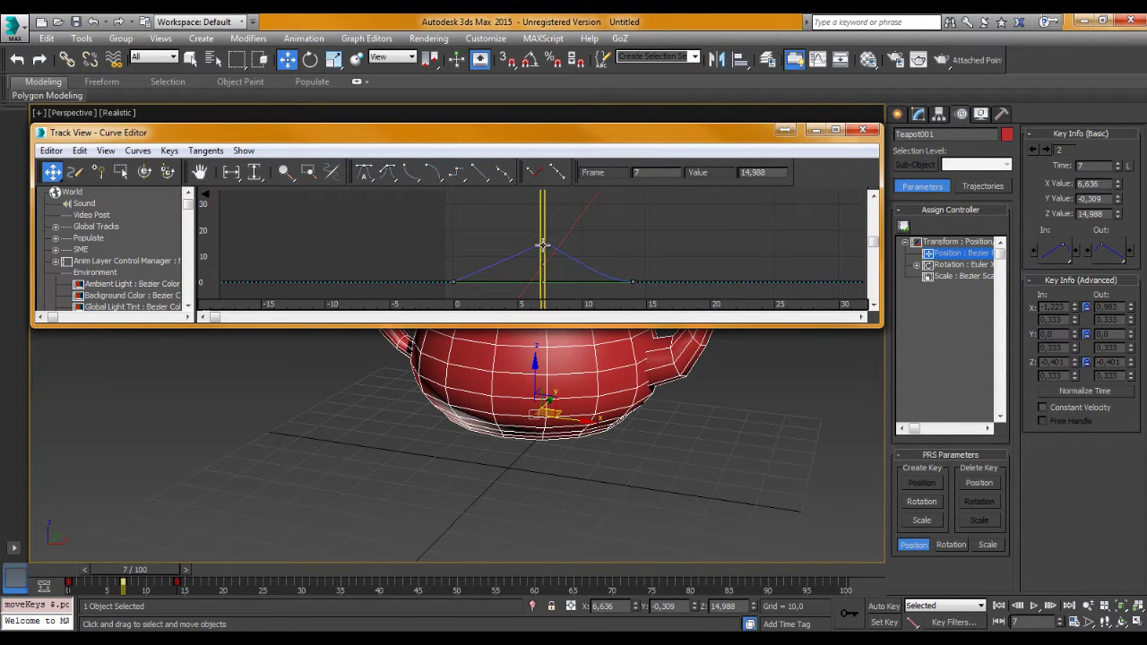
{"action": "left_click_drag", "start_coordinate": [546, 247], "coordinate": [561, 215]}
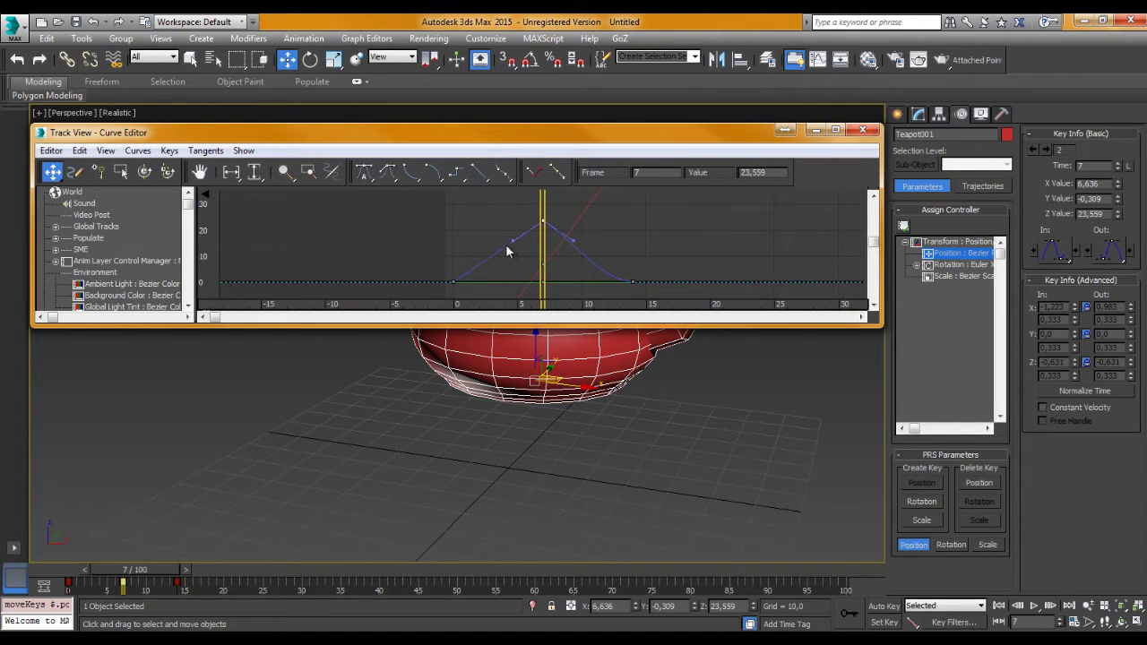
{"action": "left_click_drag", "start_coordinate": [511, 241], "coordinate": [494, 213]}
{"action": "left_click_drag", "start_coordinate": [577, 231], "coordinate": [617, 211]}
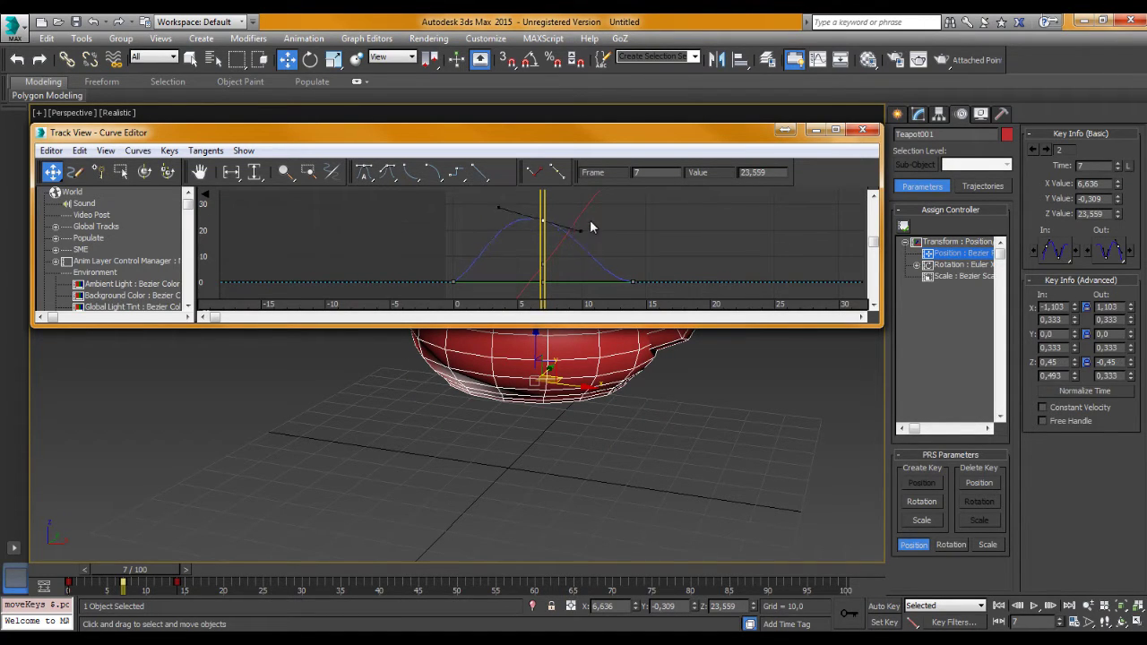
{"action": "left_click_drag", "start_coordinate": [499, 225], "coordinate": [470, 221]}
Switch the peak key to fast, then smooth tangents for a bell-shaped peak
{"action": "left_click", "coordinate": [411, 173]}
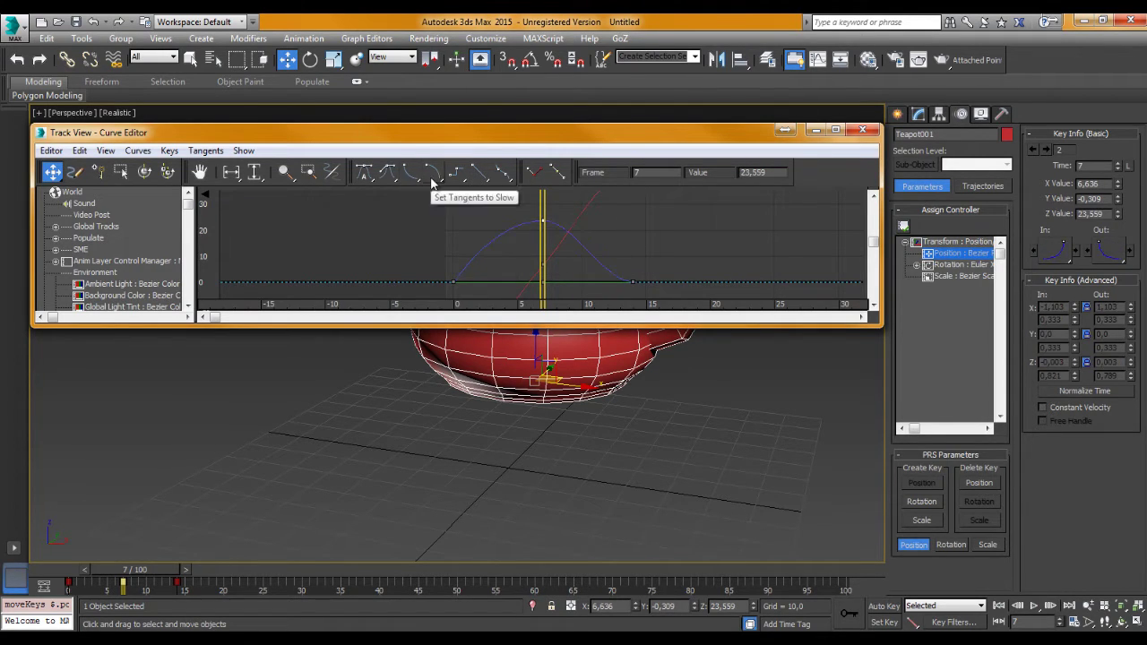
{"action": "left_click", "coordinate": [364, 172]}
{"action": "left_click_drag", "start_coordinate": [509, 225], "coordinate": [489, 220]}
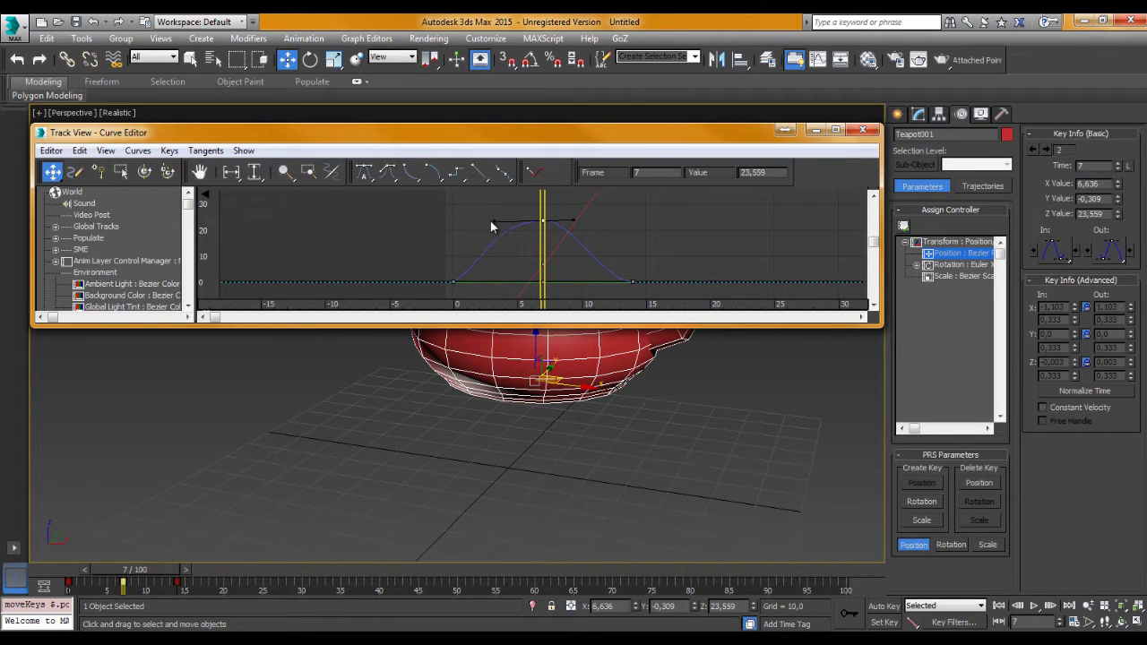
{"action": "left_click", "coordinate": [586, 223]}
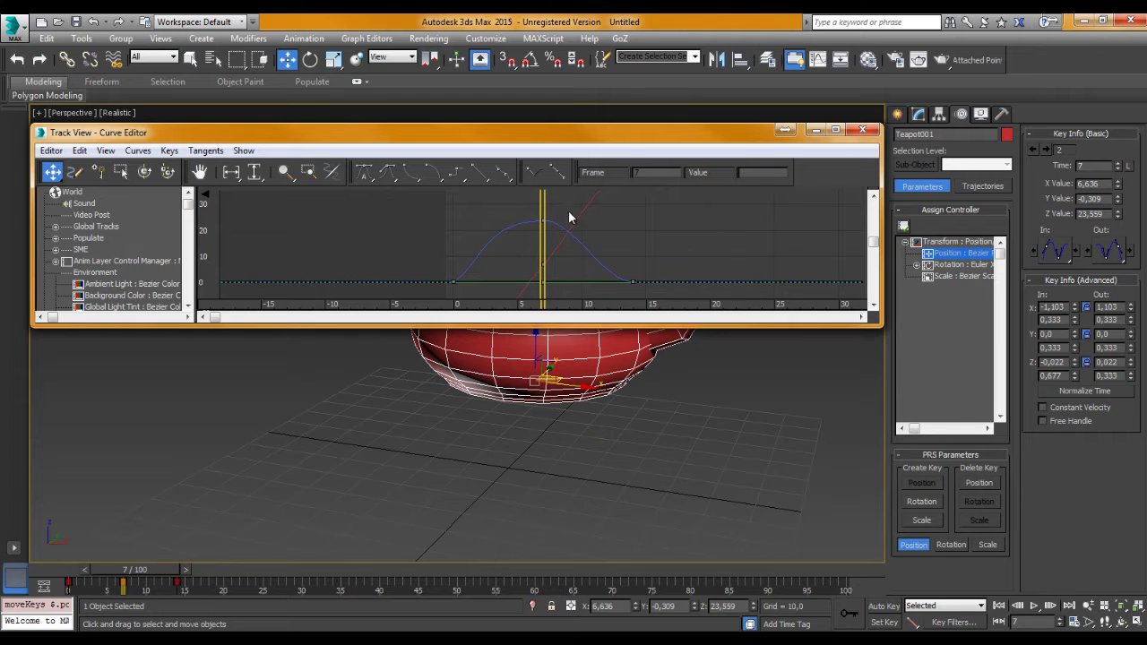
{"action": "left_click", "coordinate": [541, 220]}
Drag the peak key later and up to 32,317, then list the position controller types
{"action": "scroll", "coordinate": [562, 243], "scroll_direction": "down", "scroll_amount": 2}
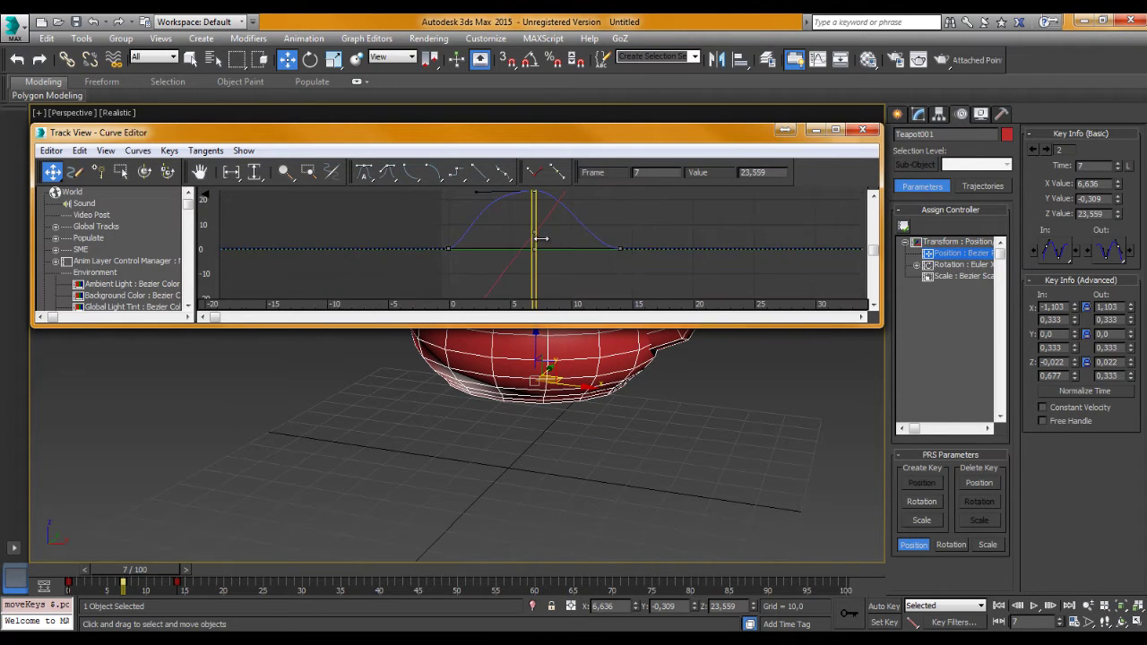
{"action": "scroll", "coordinate": [538, 224], "scroll_direction": "down", "scroll_amount": 1}
{"action": "scroll", "coordinate": [556, 232], "scroll_direction": "down", "scroll_amount": 1}
{"action": "scroll", "coordinate": [568, 238], "scroll_direction": "down", "scroll_amount": 1}
{"action": "scroll", "coordinate": [568, 239], "scroll_direction": "down", "scroll_amount": 1}
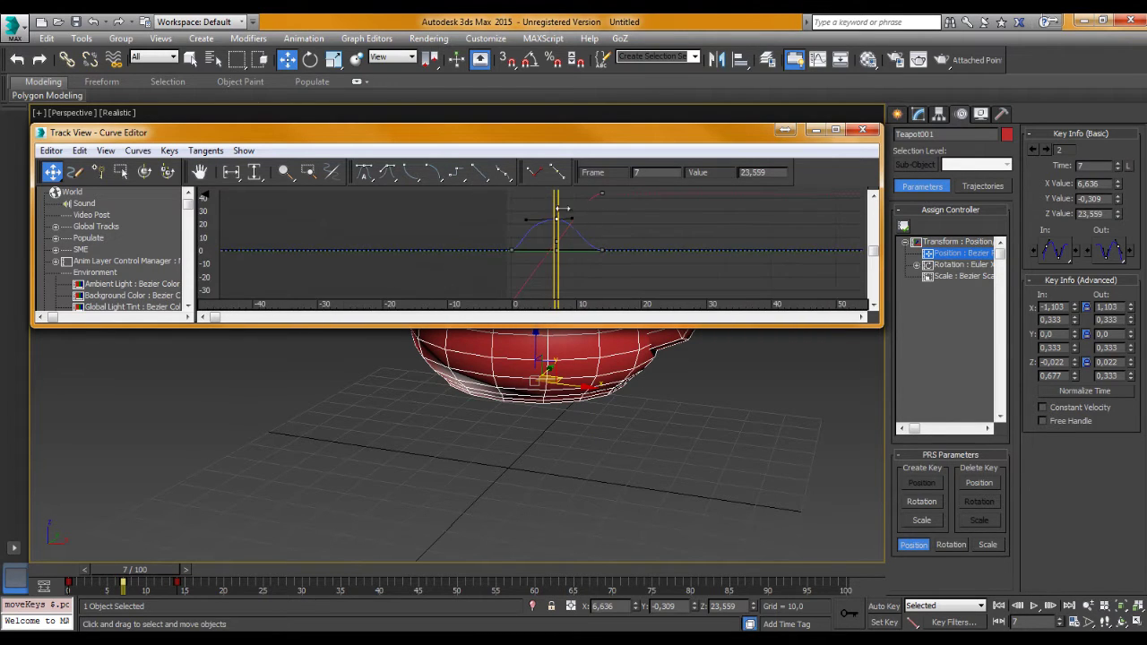
{"action": "middle_click_drag", "start_coordinate": [563, 208], "coordinate": [552, 238]}
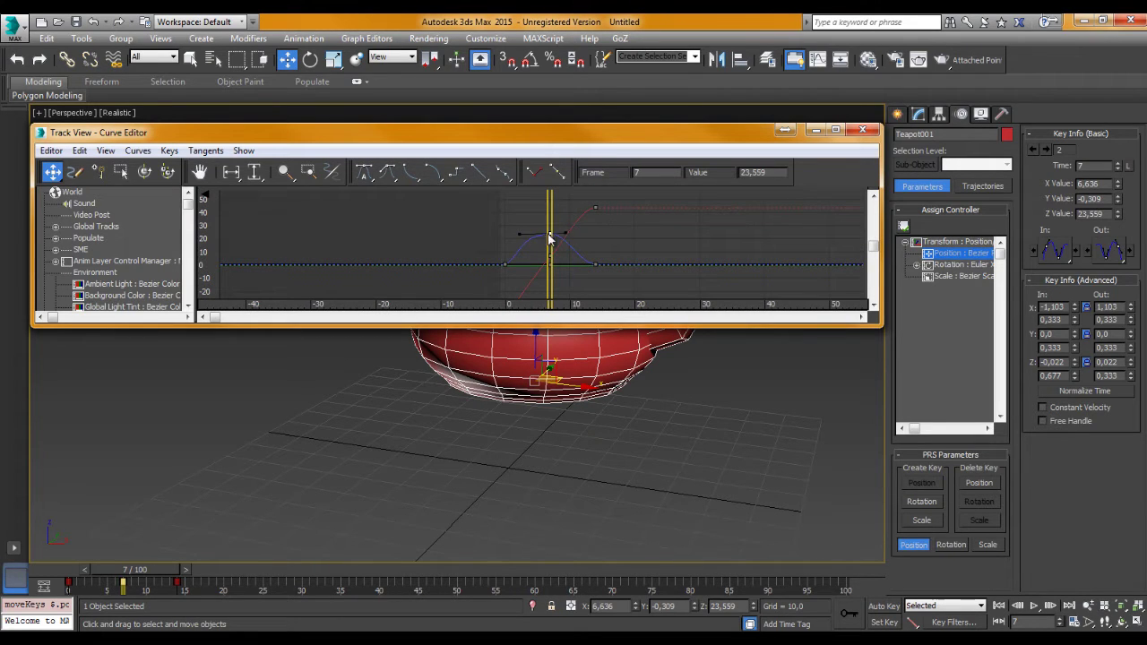
{"action": "left_click_drag", "start_coordinate": [550, 234], "coordinate": [570, 221]}
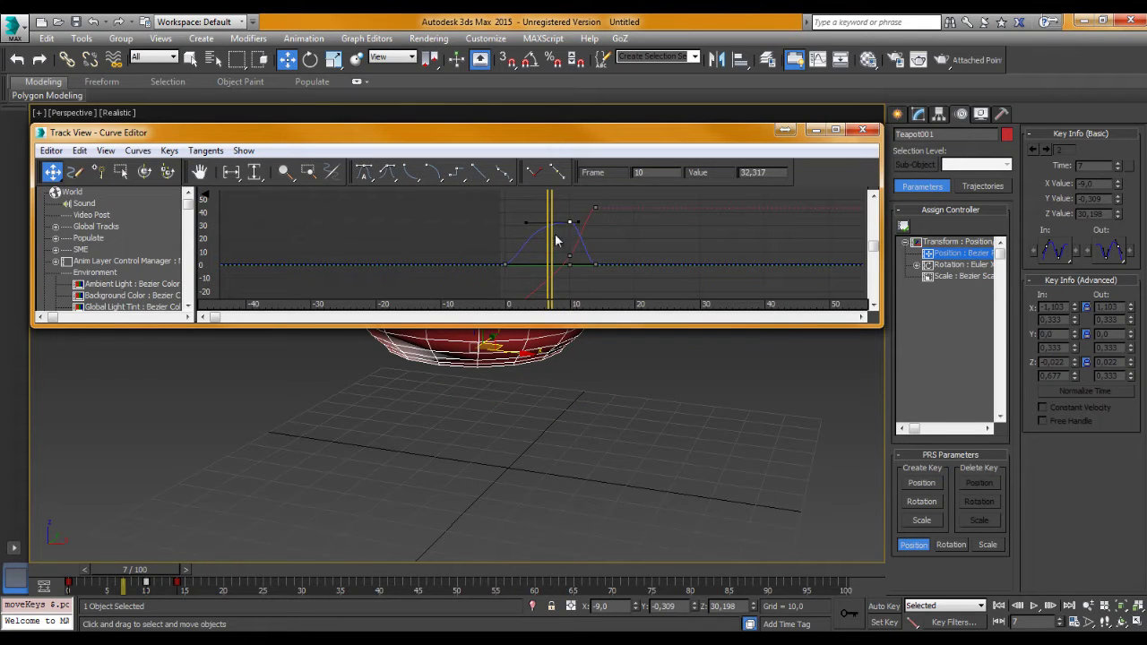
{"action": "left_click", "coordinate": [862, 131]}
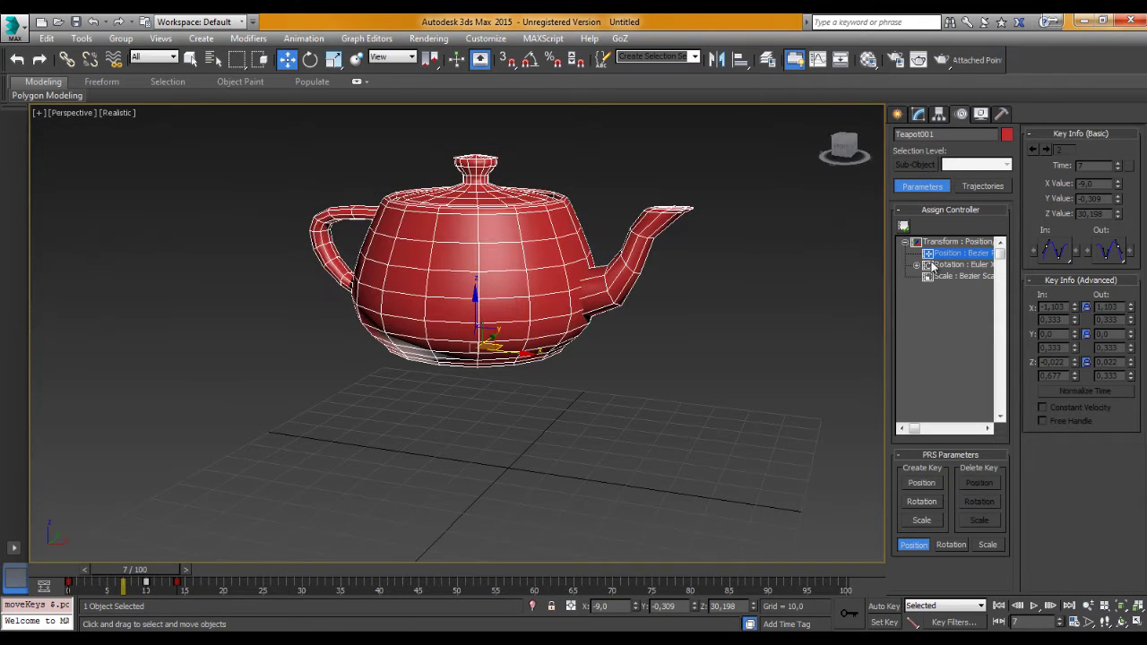
{"action": "left_click", "coordinate": [903, 226]}
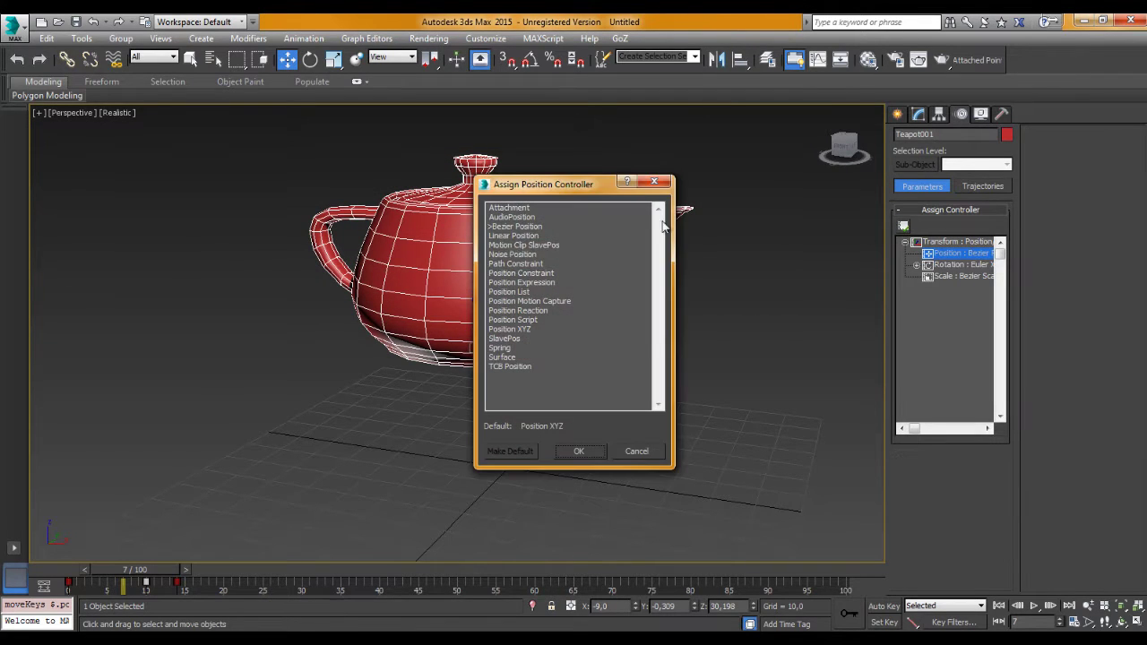
Switch the teapot's position to a Linear Position controller and advance to frame 10
{"action": "left_click", "coordinate": [528, 235]}
{"action": "left_click", "coordinate": [578, 448]}
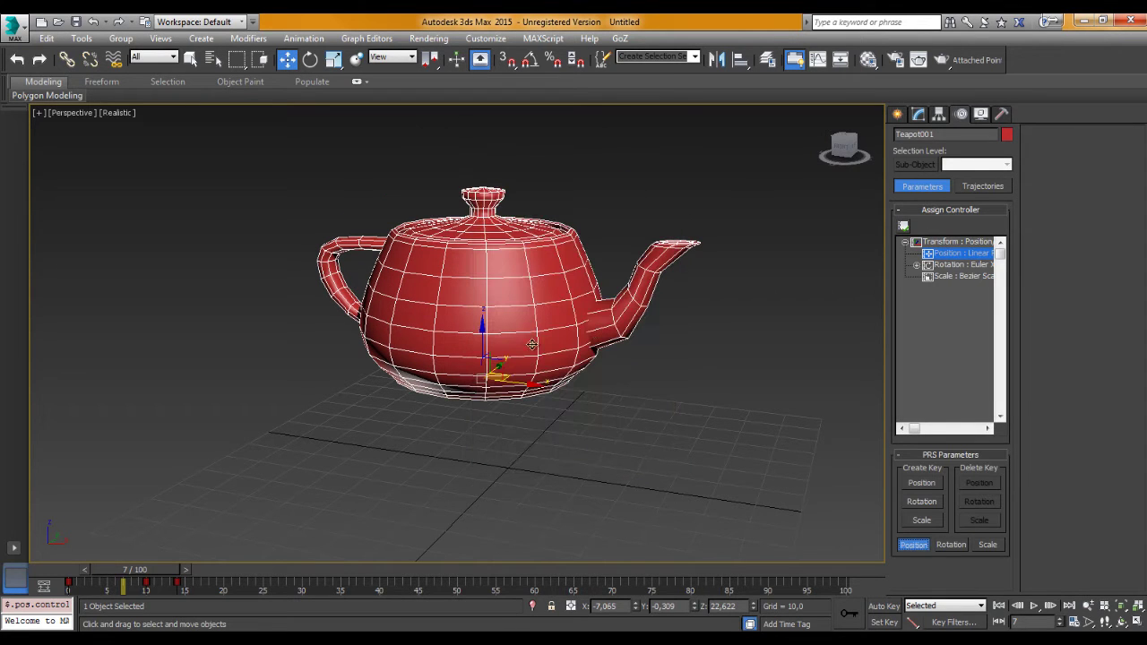
{"action": "mouse_move", "coordinate": [136, 566]}
{"action": "left_mouse_down"}
{"action": "mouse_move", "coordinate": [122, 566]}
{"action": "mouse_move", "coordinate": [204, 574]}
{"action": "mouse_move", "coordinate": [139, 572]}
{"action": "mouse_move", "coordinate": [174, 580]}
{"action": "left_mouse_up"}
{"action": "key", "text": "w"}
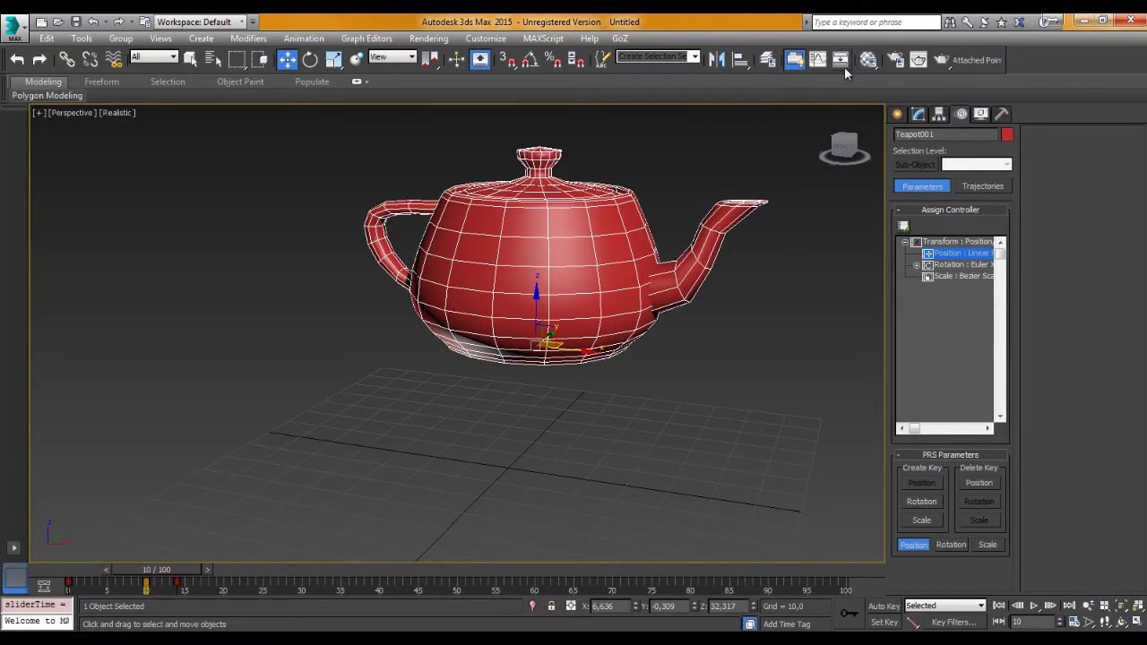
In the Curve Editor, drag the frame-10 position key to frame 8, then back to 5
{"action": "left_click", "coordinate": [820, 66]}
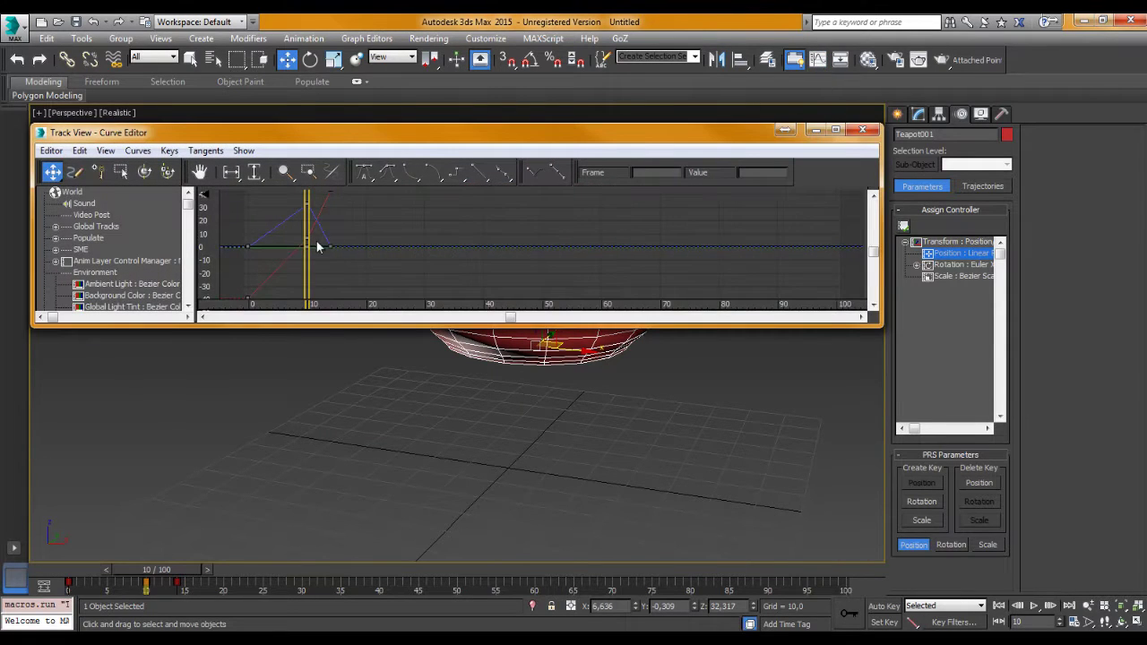
{"action": "middle_click_drag", "start_coordinate": [316, 245], "coordinate": [479, 254]}
{"action": "scroll", "coordinate": [476, 215], "scroll_direction": "up", "scroll_amount": 2}
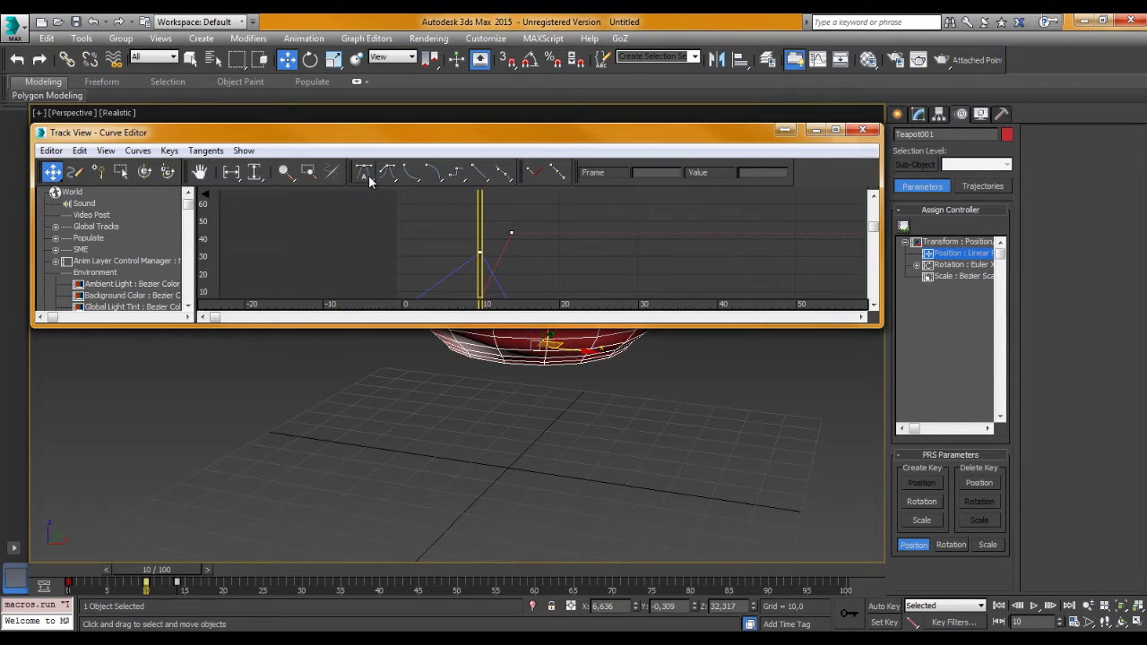
{"action": "scroll", "coordinate": [501, 244], "scroll_direction": "up", "scroll_amount": 1}
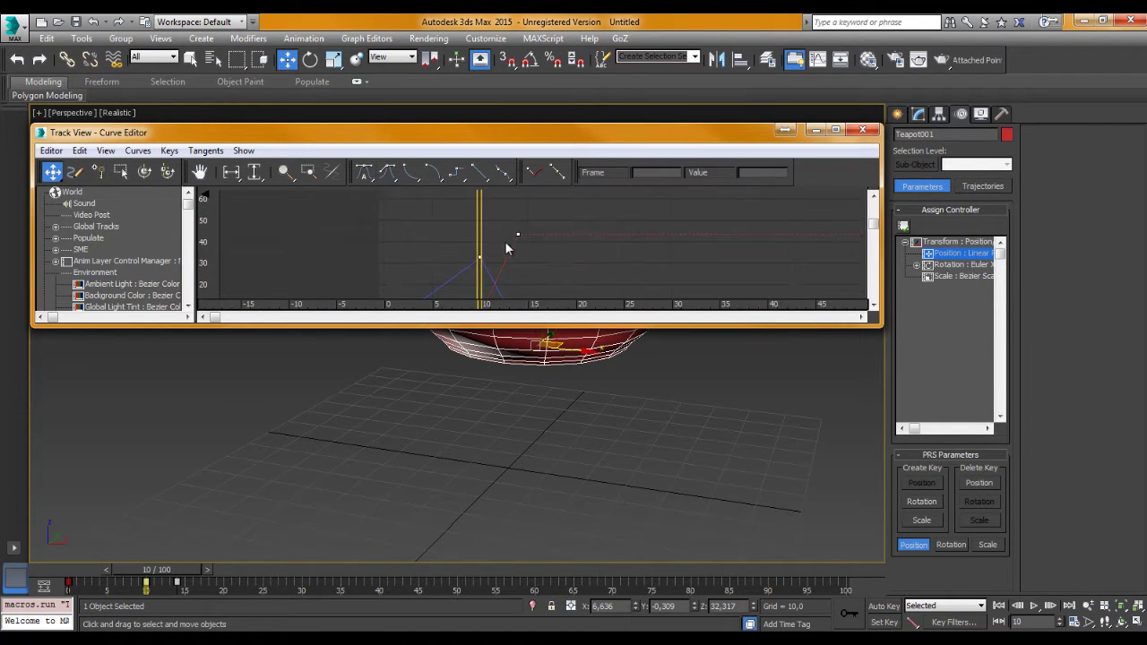
{"action": "scroll", "coordinate": [493, 243], "scroll_direction": "up", "scroll_amount": 1}
{"action": "left_click_drag", "start_coordinate": [490, 243], "coordinate": [447, 277]}
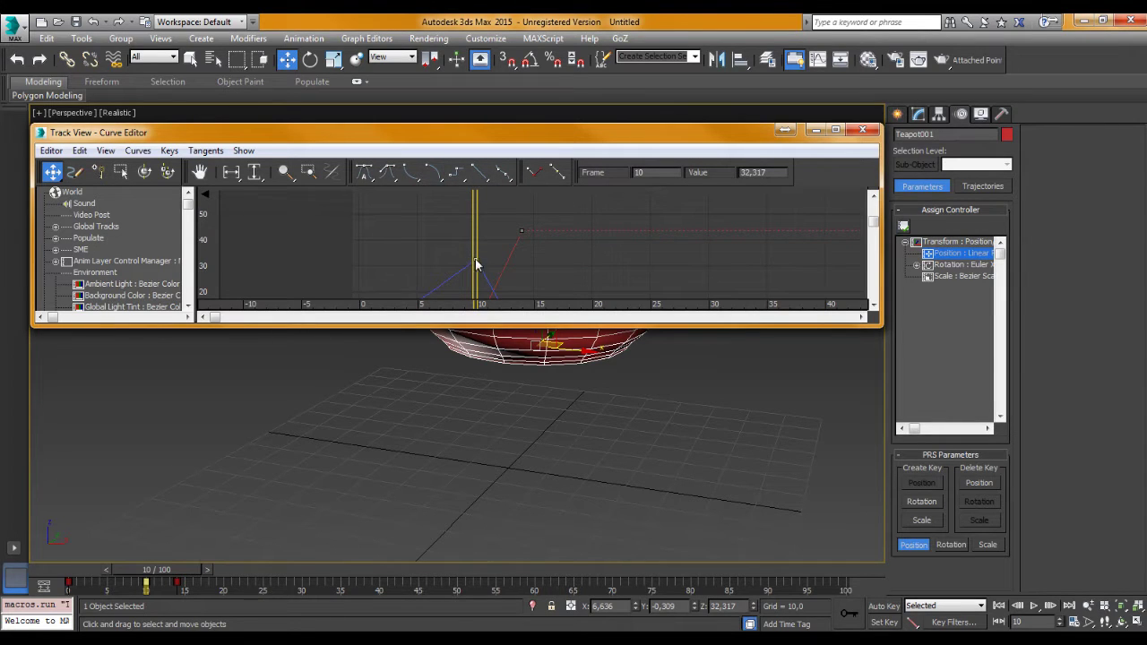
{"action": "left_click_drag", "start_coordinate": [476, 264], "coordinate": [457, 228]}
{"action": "middle_click_drag", "start_coordinate": [499, 259], "coordinate": [537, 238]}
{"action": "mouse_move", "coordinate": [506, 210]}
{"action": "left_mouse_down"}
{"action": "mouse_move", "coordinate": [482, 249]}
{"action": "mouse_move", "coordinate": [549, 235]}
{"action": "mouse_move", "coordinate": [471, 234]}
{"action": "mouse_move", "coordinate": [516, 231]}
{"action": "left_mouse_up"}
Reposition curve keys to frames 6 and 12, raising one to 5,631
{"action": "scroll", "coordinate": [516, 231], "scroll_direction": "down", "scroll_amount": 2}
{"action": "middle_click_drag", "start_coordinate": [516, 230], "coordinate": [535, 239]}
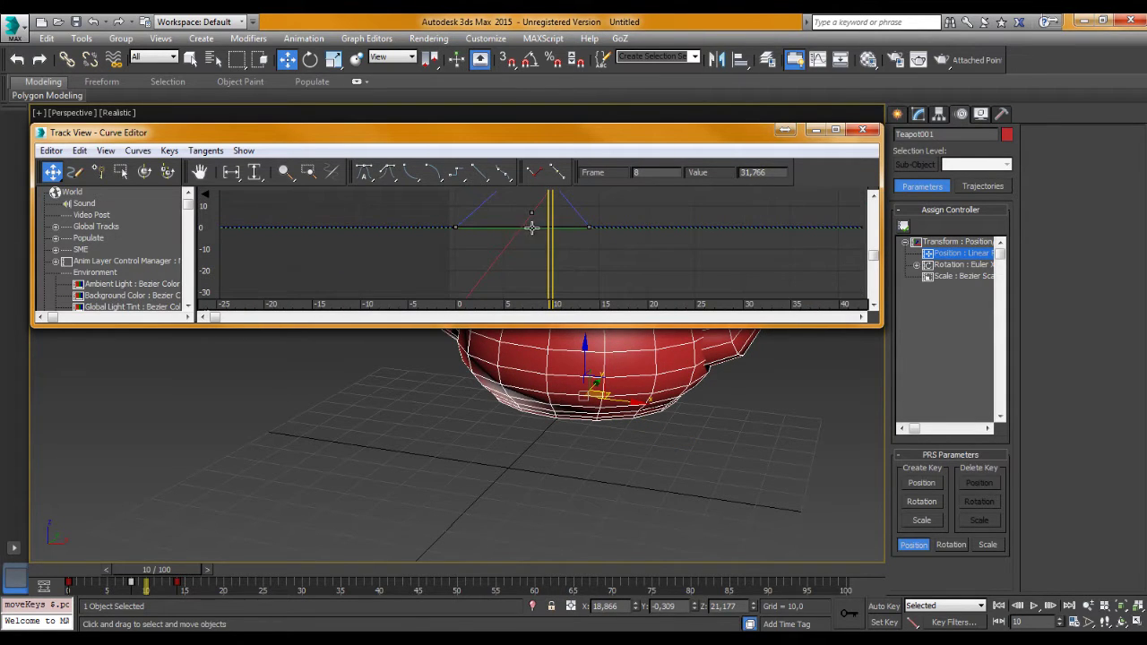
{"action": "mouse_move", "coordinate": [531, 228]}
{"action": "left_mouse_down"}
{"action": "mouse_move", "coordinate": [511, 282]}
{"action": "mouse_move", "coordinate": [529, 281]}
{"action": "mouse_move", "coordinate": [512, 281]}
{"action": "left_mouse_up"}
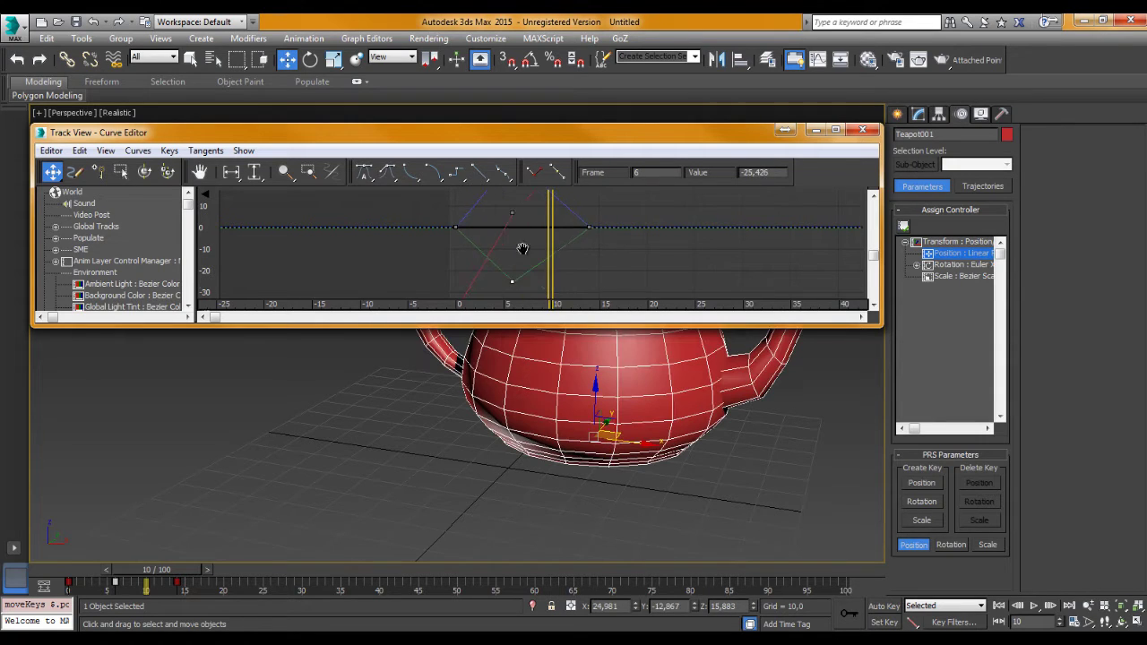
{"action": "middle_click_drag", "start_coordinate": [522, 248], "coordinate": [520, 227]}
{"action": "mouse_move", "coordinate": [519, 228]}
{"action": "left_mouse_down"}
{"action": "mouse_move", "coordinate": [543, 264]}
{"action": "mouse_move", "coordinate": [504, 248]}
{"action": "mouse_move", "coordinate": [578, 255]}
{"action": "mouse_move", "coordinate": [498, 239]}
{"action": "mouse_move", "coordinate": [516, 229]}
{"action": "left_mouse_up"}
{"action": "middle_click_drag", "start_coordinate": [516, 230], "coordinate": [531, 249]}
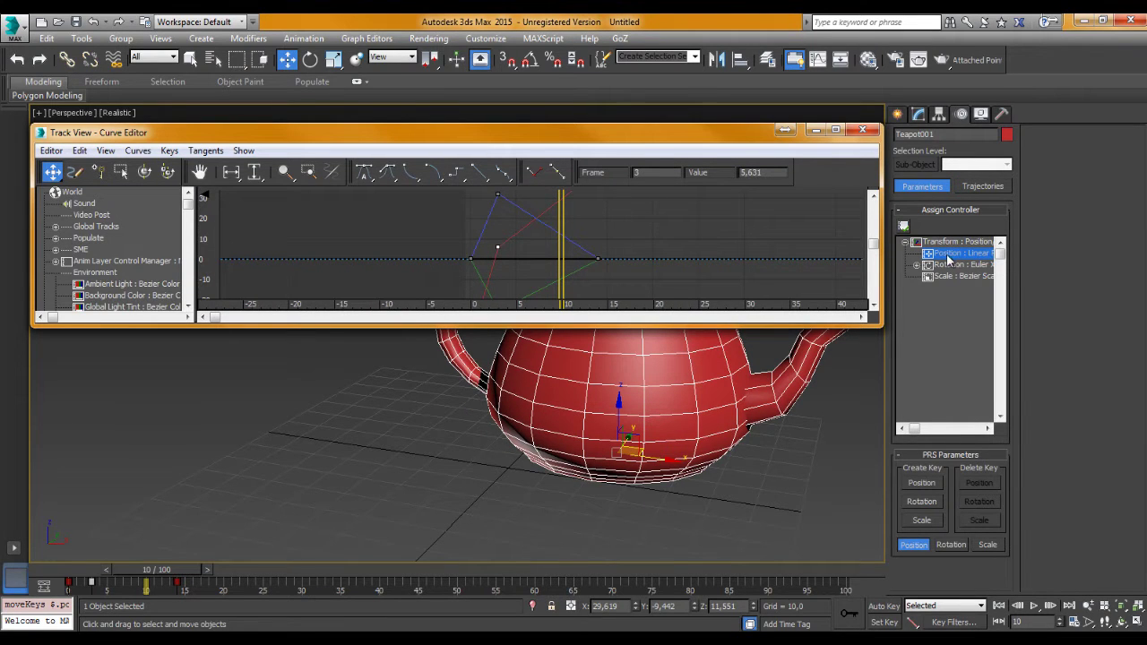
Reassign Teapot001's position track to a Position XYZ controller and reopen the Curve Editor
{"action": "left_click", "coordinate": [862, 131]}
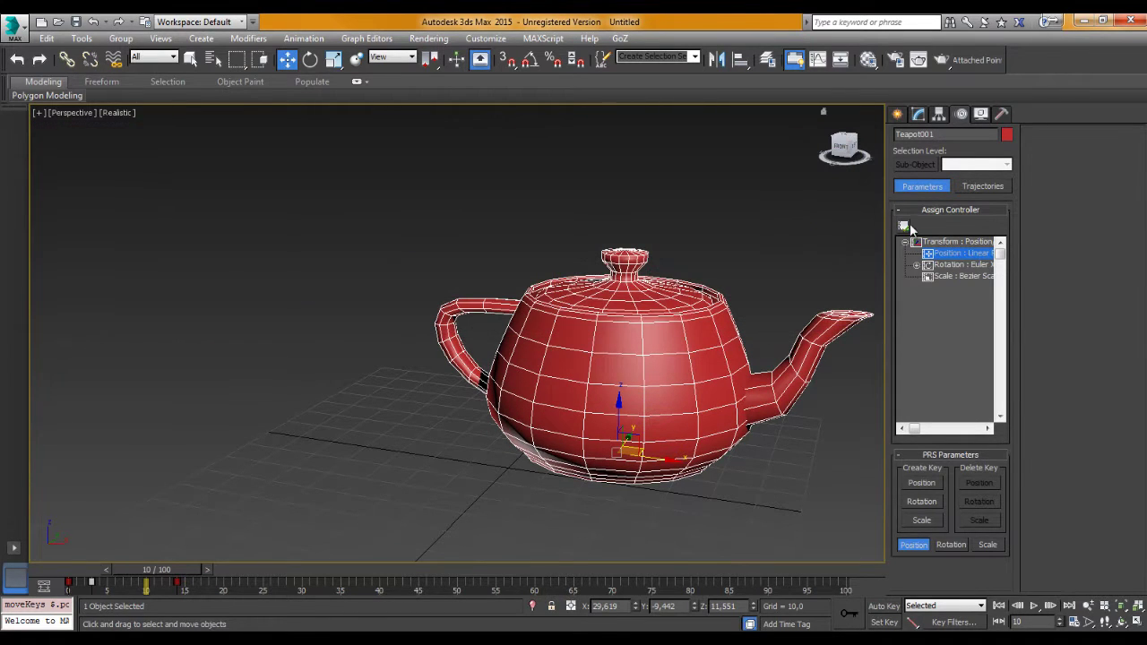
{"action": "left_click", "coordinate": [904, 225]}
{"action": "left_click", "coordinate": [510, 329]}
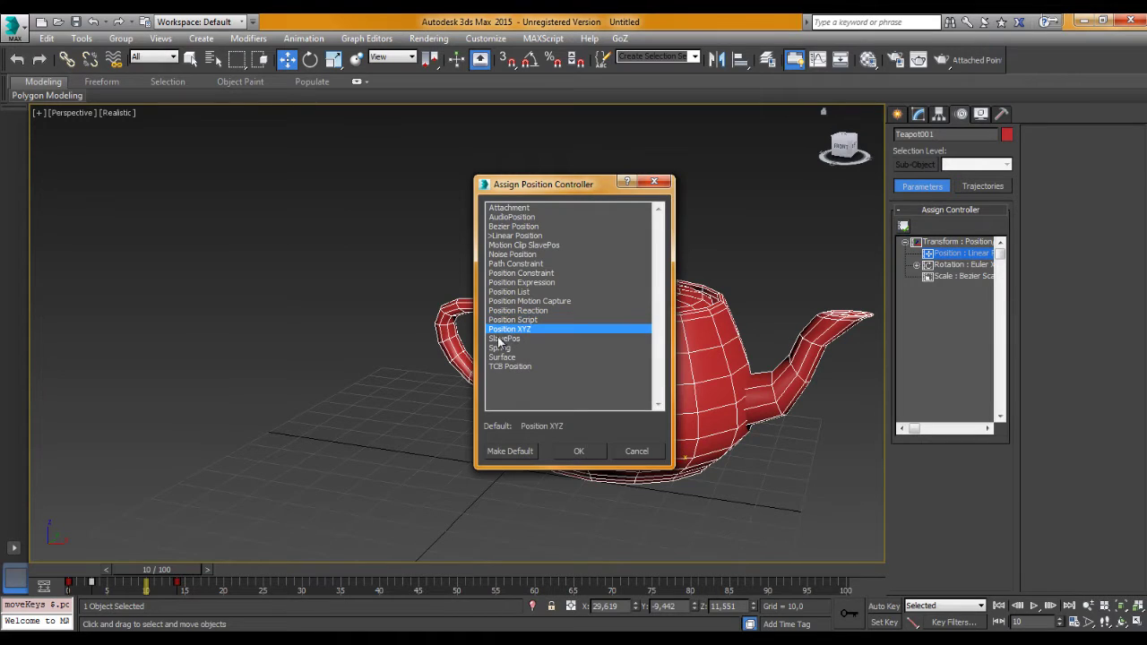
{"action": "left_click", "coordinate": [575, 453]}
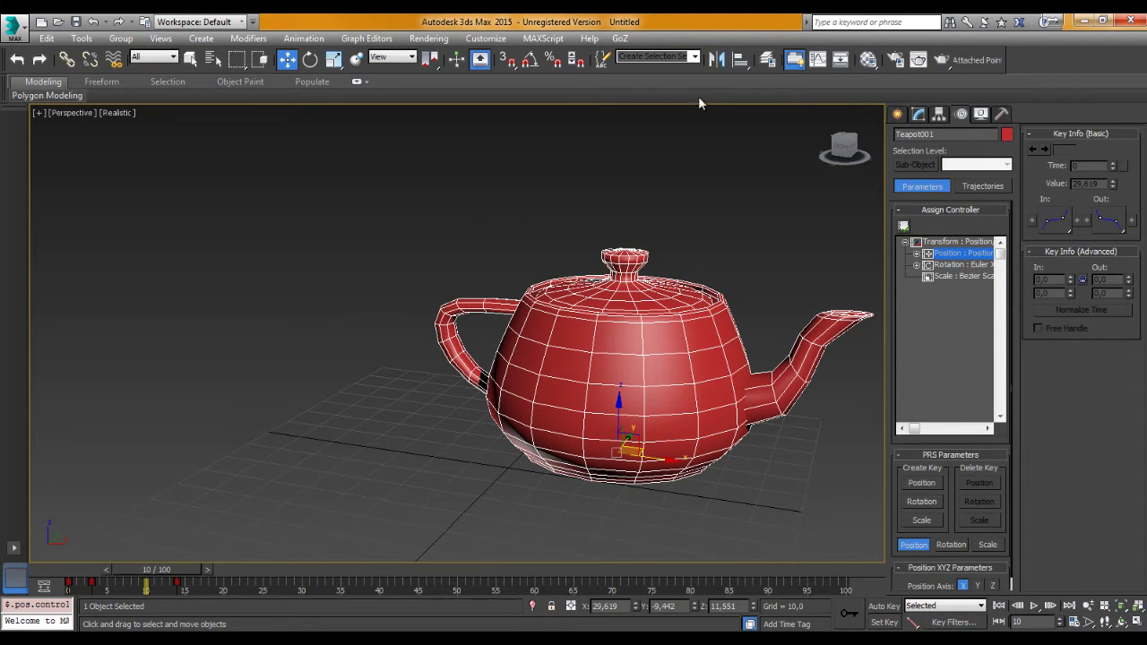
{"action": "left_click", "coordinate": [821, 61]}
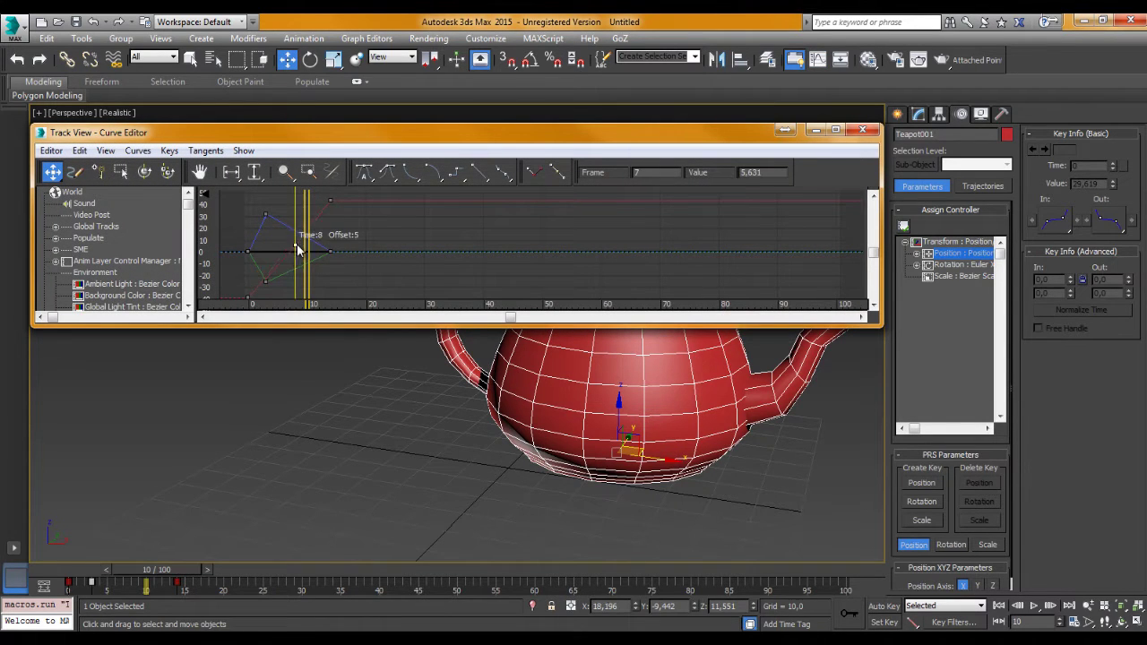
Move the Position XYZ keys to frame 6 and smooth the frame-3 key, then close Track View
{"action": "mouse_move", "coordinate": [267, 244]}
{"action": "left_mouse_down"}
{"action": "mouse_move", "coordinate": [289, 242]}
{"action": "mouse_move", "coordinate": [289, 208]}
{"action": "mouse_move", "coordinate": [263, 207]}
{"action": "mouse_move", "coordinate": [326, 213]}
{"action": "mouse_move", "coordinate": [299, 224]}
{"action": "mouse_move", "coordinate": [308, 243]}
{"action": "left_mouse_up"}
{"action": "left_click", "coordinate": [266, 216]}
{"action": "left_click", "coordinate": [364, 175]}
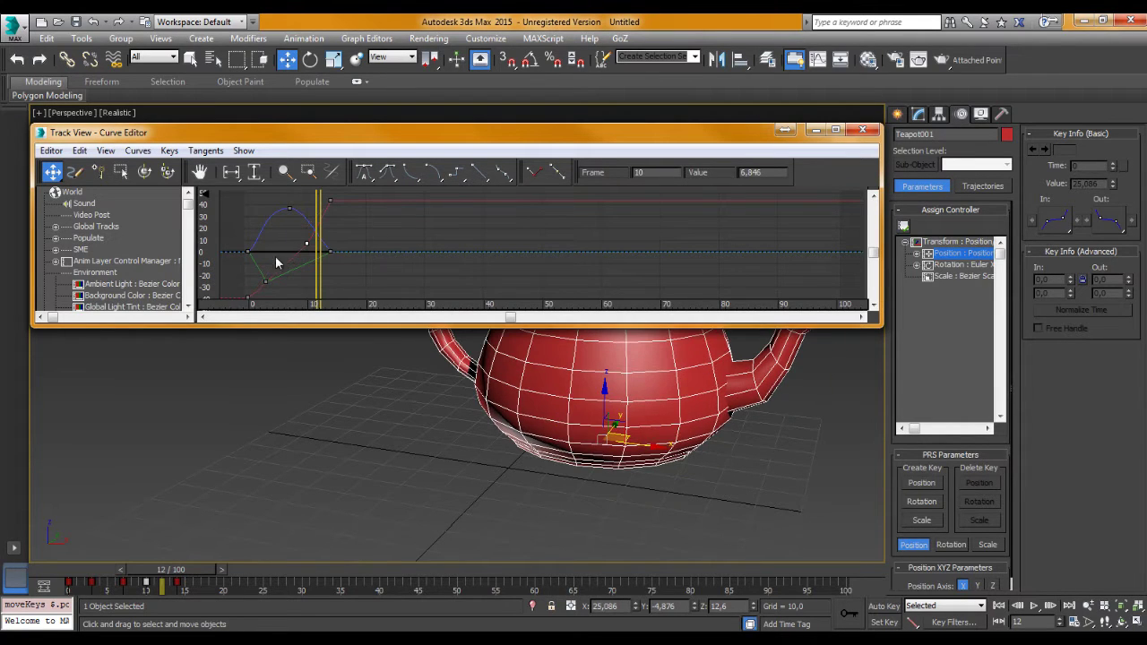
{"action": "left_click_drag", "start_coordinate": [267, 282], "coordinate": [283, 284]}
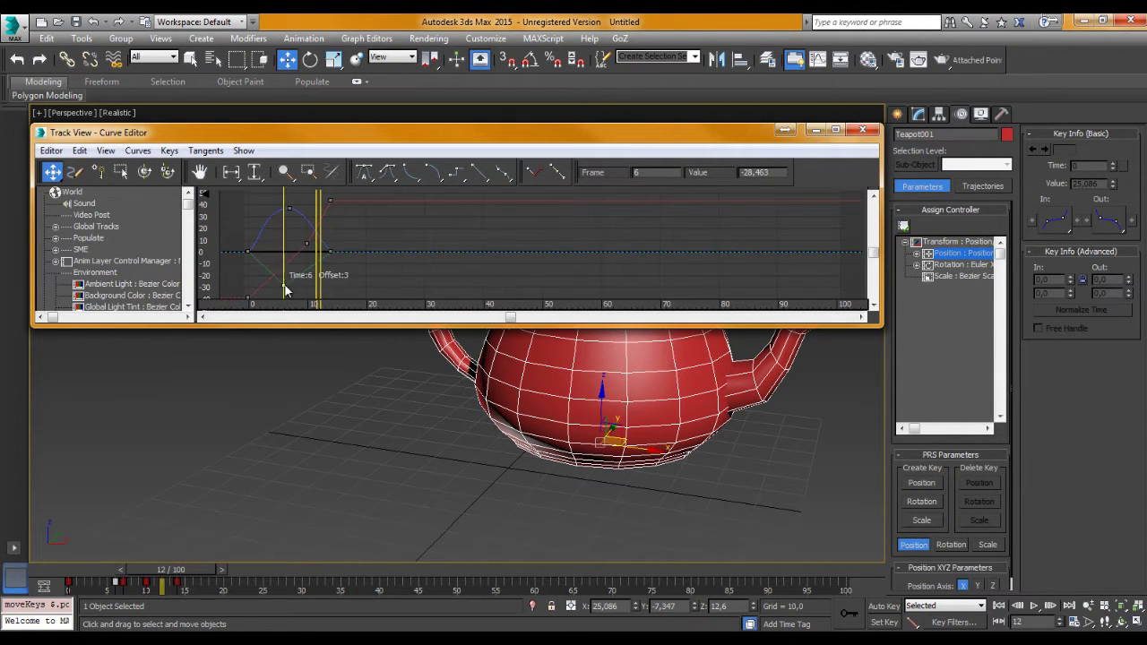
{"action": "left_click", "coordinate": [860, 133]}
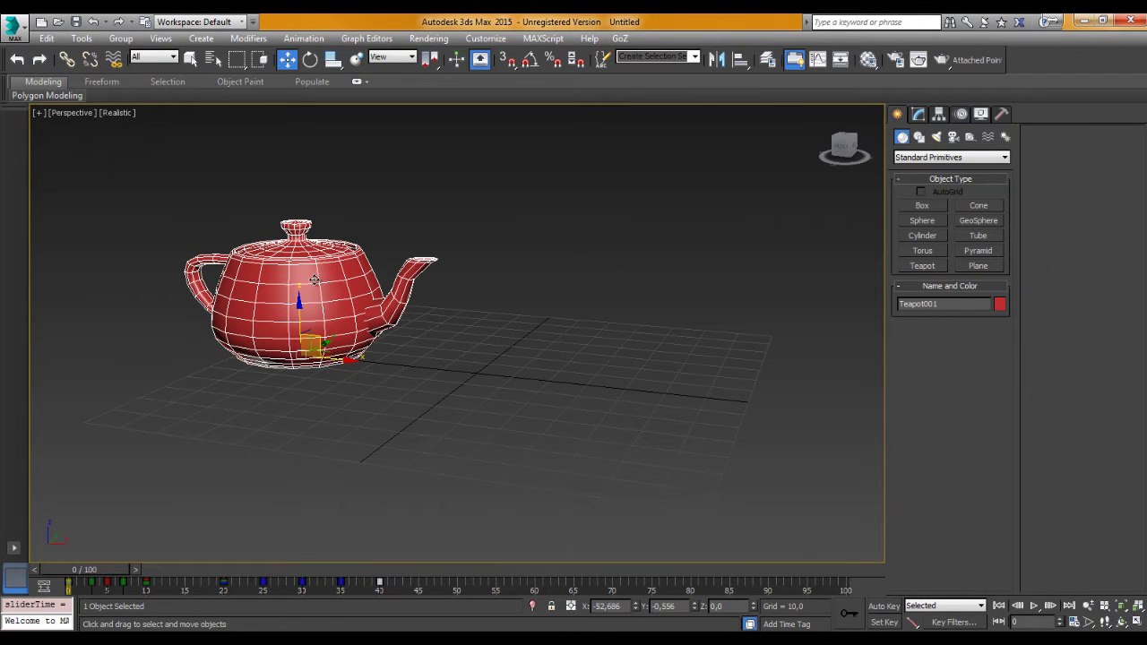
{"action": "mouse_move", "coordinate": [364, 274]}
{"action": "middle_mouse_down", "text": "alt"}
{"action": "mouse_move", "coordinate": [365, 320]}
{"action": "mouse_move", "coordinate": [311, 325]}
{"action": "mouse_move", "coordinate": [341, 323]}
{"action": "middle_mouse_up", "text": "alt"}
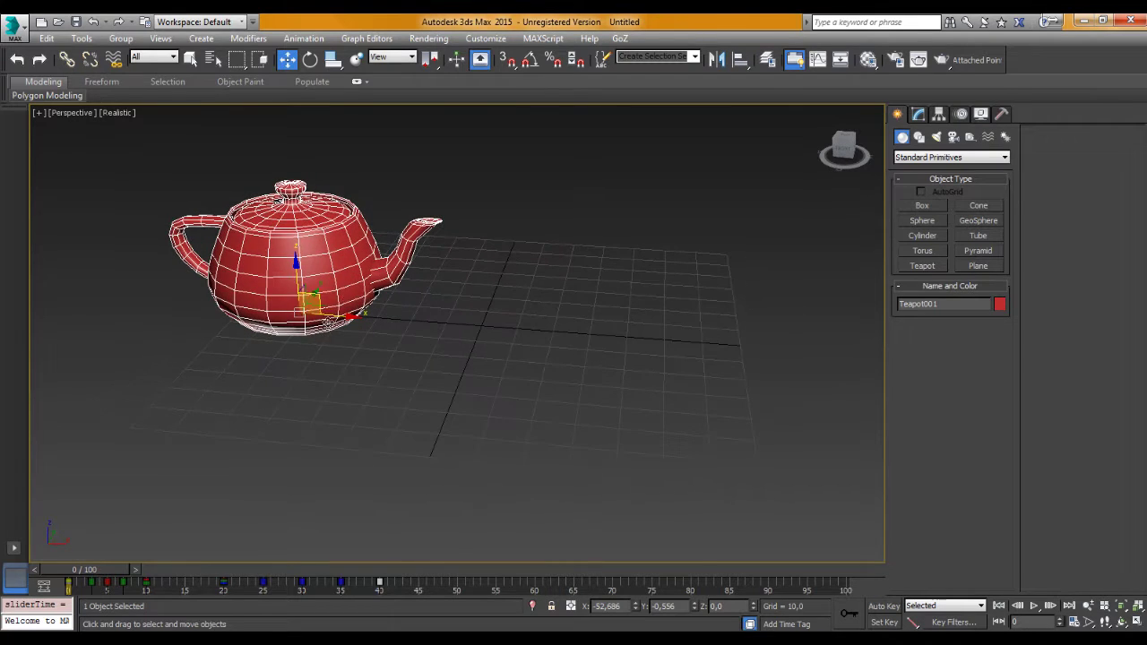
{"action": "middle_click_drag", "start_coordinate": [344, 272], "coordinate": [341, 282], "text": "alt"}
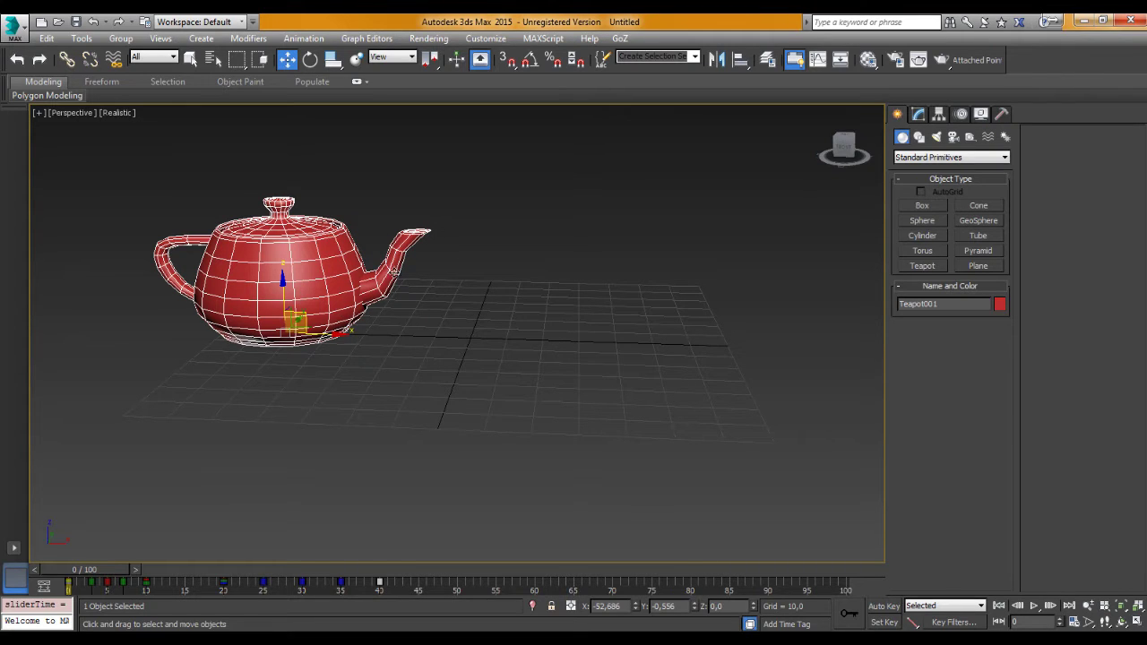
{"action": "mouse_move", "coordinate": [345, 326]}
{"action": "middle_mouse_down", "text": "alt"}
{"action": "mouse_move", "coordinate": [366, 319]}
{"action": "mouse_move", "coordinate": [359, 333]}
{"action": "middle_mouse_up", "text": "alt"}
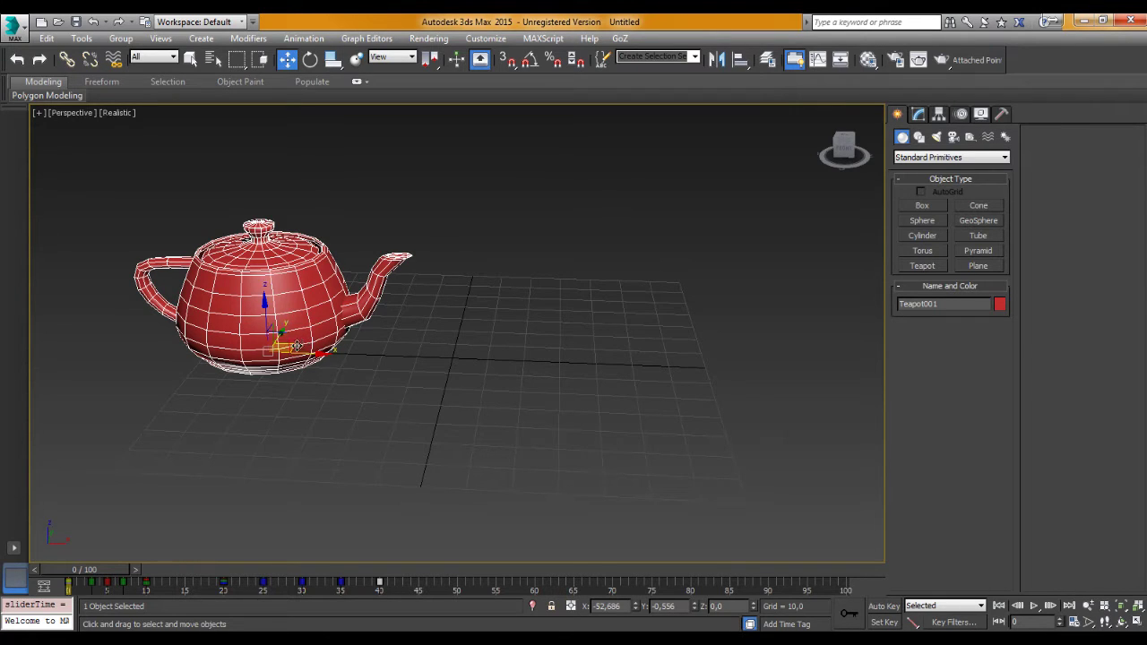
{"action": "middle_click_drag", "start_coordinate": [283, 350], "coordinate": [311, 303], "text": "alt"}
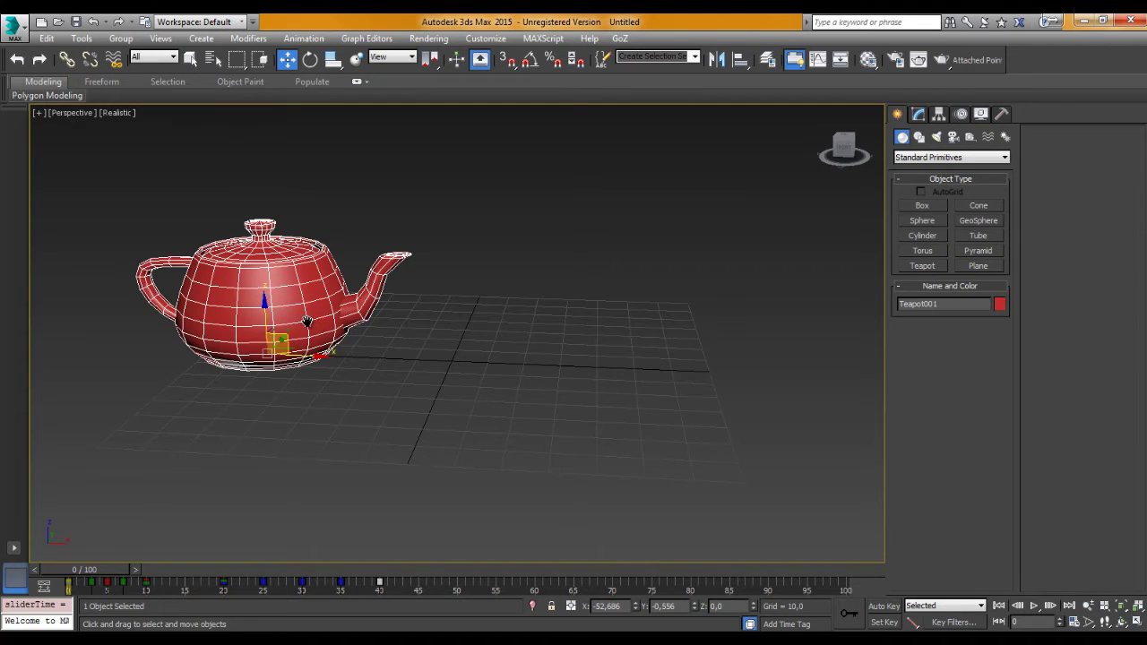
{"action": "middle_click_drag", "start_coordinate": [305, 322], "coordinate": [289, 291], "text": "alt"}
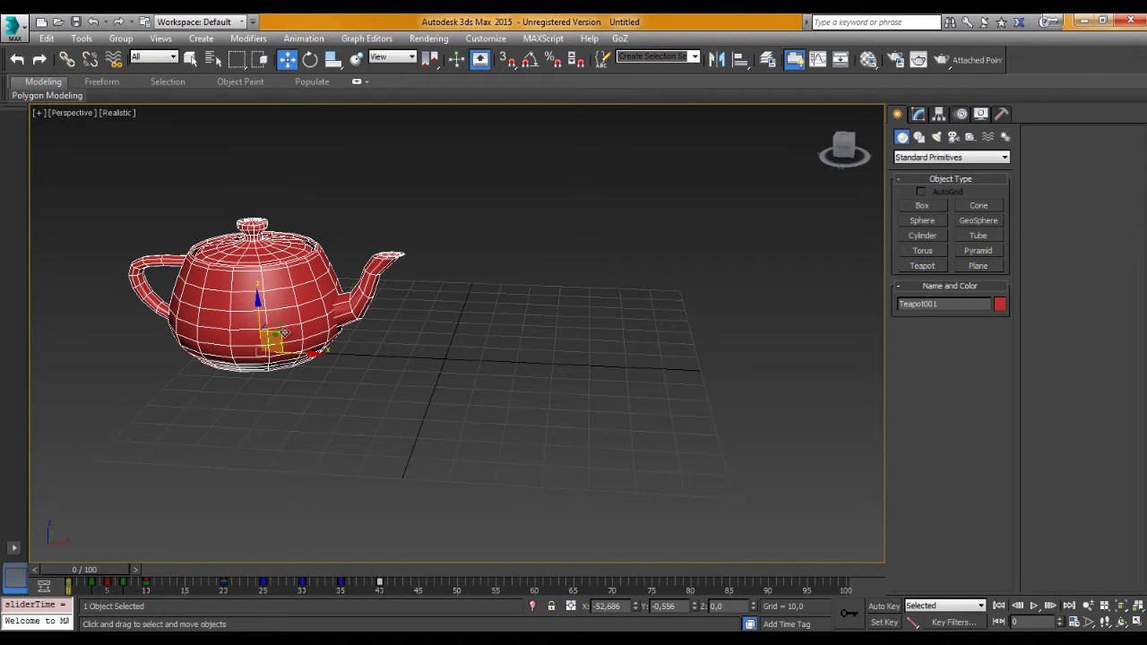
{"action": "middle_click_drag", "start_coordinate": [369, 295], "coordinate": [372, 305]}
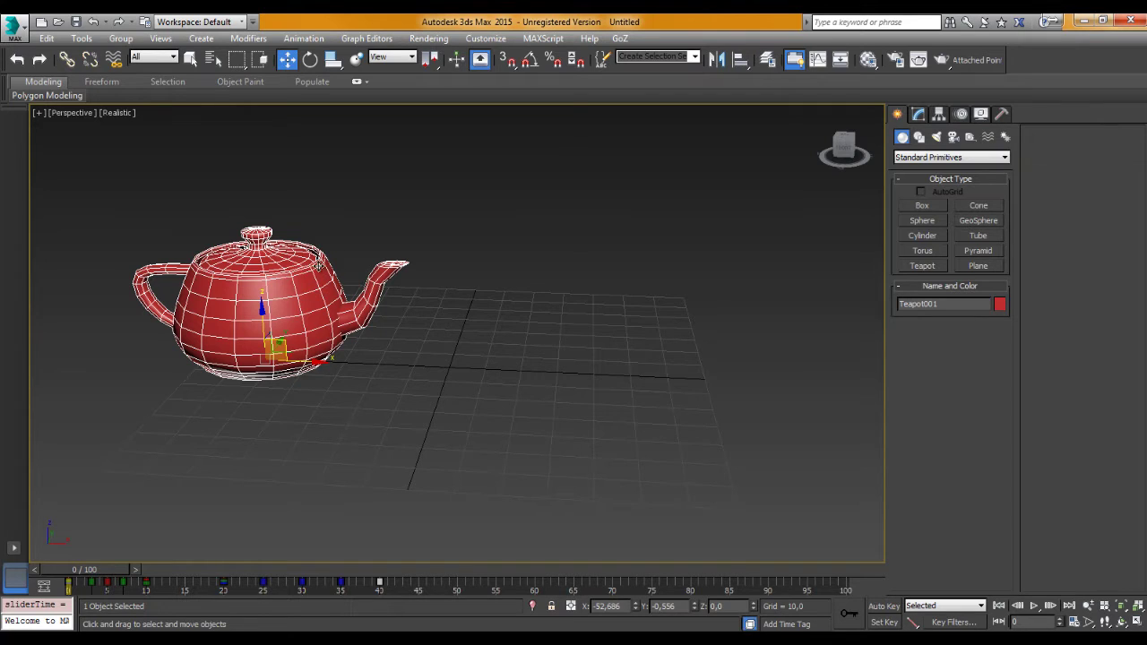
{"action": "mouse_move", "coordinate": [301, 338]}
{"action": "middle_mouse_down", "text": "alt"}
{"action": "mouse_move", "coordinate": [265, 339]}
{"action": "mouse_move", "coordinate": [285, 310]}
{"action": "middle_mouse_up", "text": "alt"}
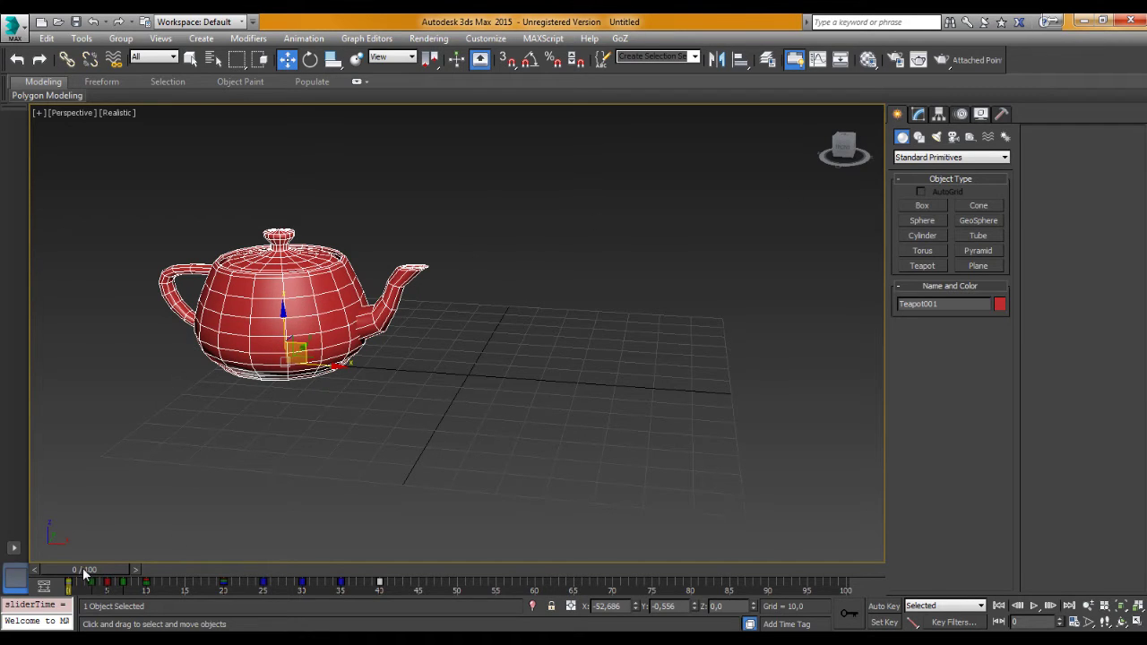
Scrub through the teapot animation, then go to frame 15 and show its Motion panel controllers
{"action": "mouse_move", "coordinate": [85, 576]}
{"action": "left_mouse_down"}
{"action": "mouse_move", "coordinate": [125, 587]}
{"action": "mouse_move", "coordinate": [67, 589]}
{"action": "left_mouse_up"}
{"action": "key", "text": "w"}
{"action": "mouse_move", "coordinate": [101, 574]}
{"action": "left_mouse_down"}
{"action": "mouse_move", "coordinate": [134, 576]}
{"action": "mouse_move", "coordinate": [76, 585]}
{"action": "mouse_move", "coordinate": [379, 590]}
{"action": "mouse_move", "coordinate": [298, 609]}
{"action": "mouse_move", "coordinate": [242, 576]}
{"action": "mouse_move", "coordinate": [356, 583]}
{"action": "mouse_move", "coordinate": [219, 592]}
{"action": "mouse_move", "coordinate": [50, 573]}
{"action": "mouse_move", "coordinate": [161, 607]}
{"action": "mouse_move", "coordinate": [96, 614]}
{"action": "mouse_move", "coordinate": [302, 617]}
{"action": "mouse_move", "coordinate": [215, 623]}
{"action": "left_mouse_up"}
{"action": "key", "text": "w"}
{"action": "key", "text": "w"}
{"action": "key", "text": "w"}
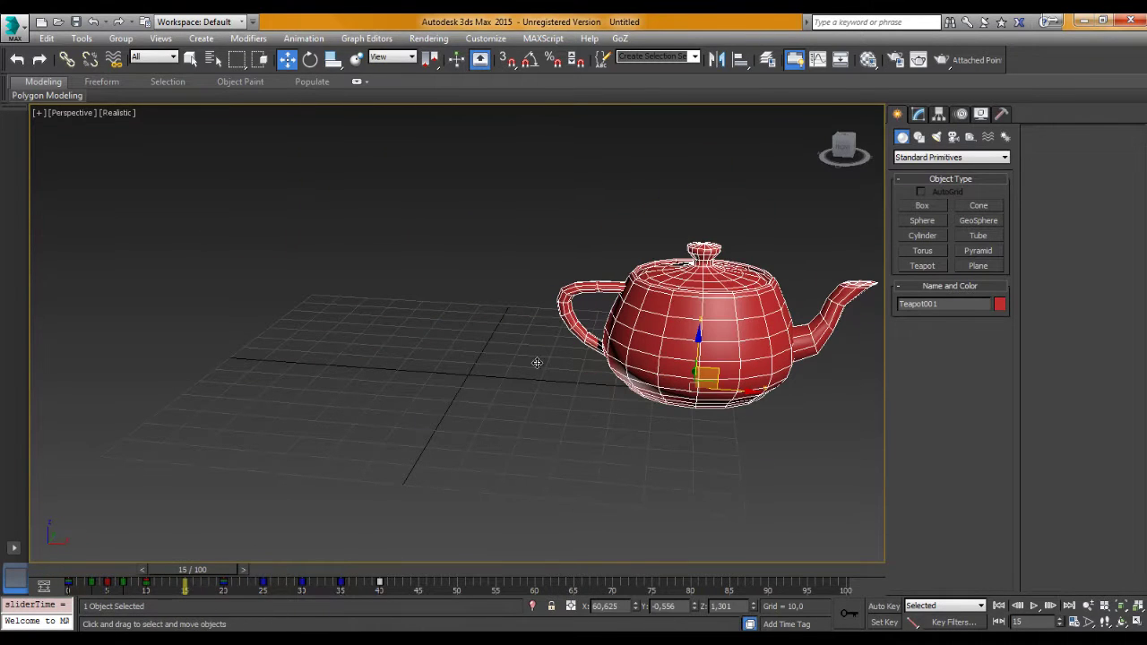
{"action": "middle_click_drag", "start_coordinate": [655, 384], "coordinate": [736, 319], "text": "alt"}
{"action": "left_click", "coordinate": [960, 114]}
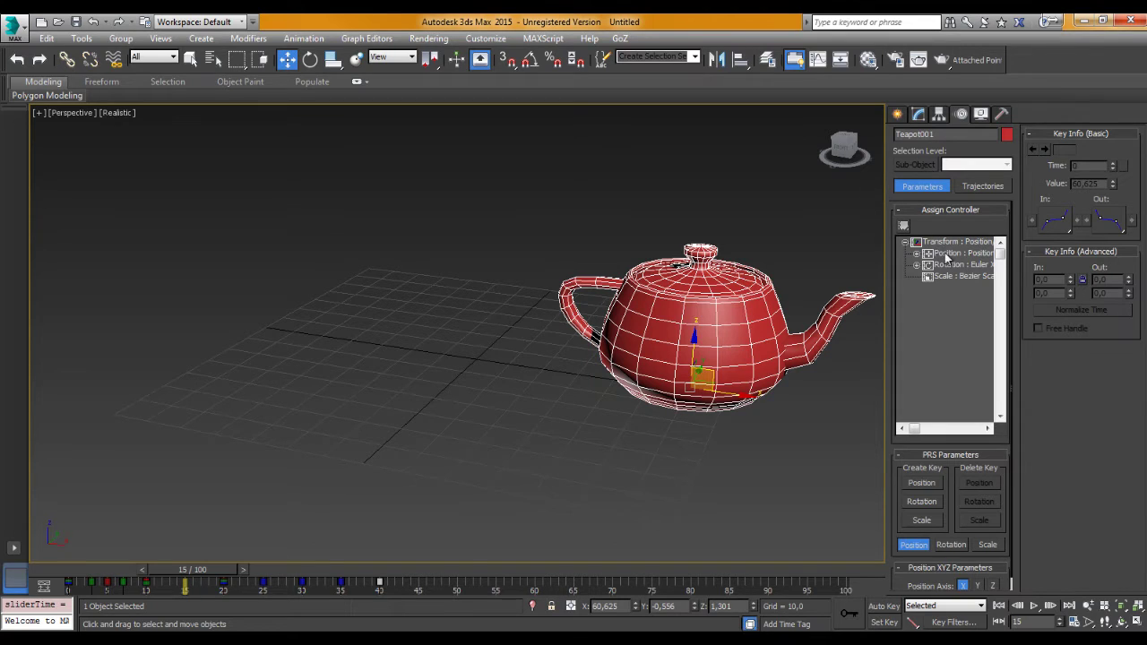
{"action": "left_click", "coordinate": [945, 253]}
{"action": "left_click", "coordinate": [903, 225]}
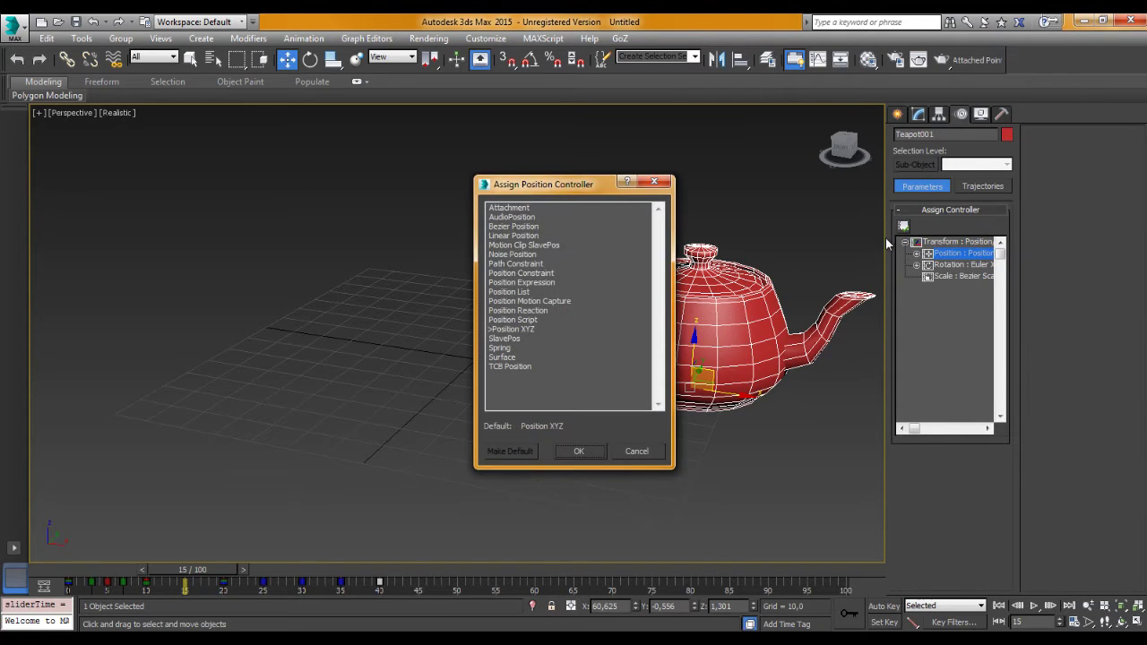
{"action": "left_click", "coordinate": [500, 245]}
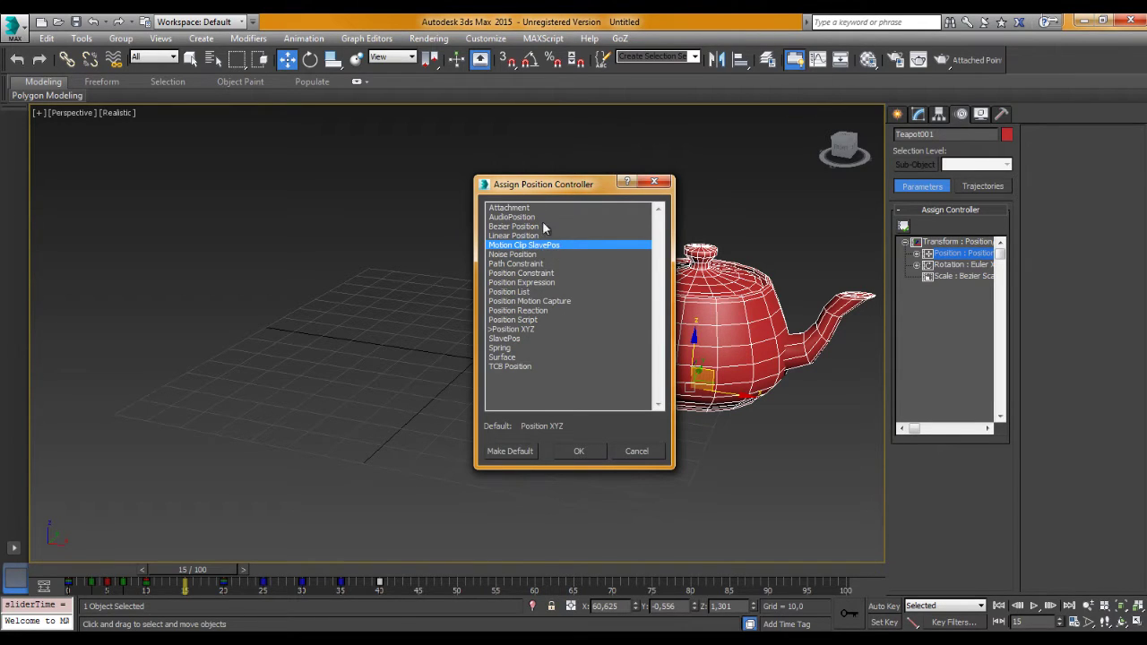
{"action": "left_click_drag", "start_coordinate": [538, 192], "coordinate": [405, 179]}
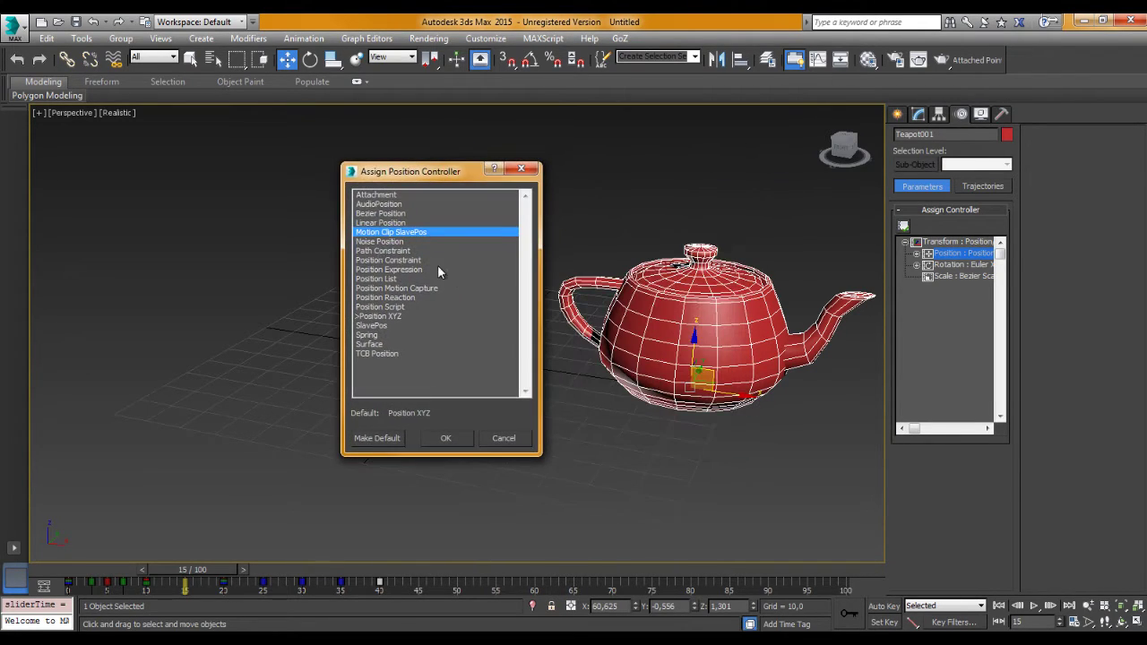
{"action": "left_click", "coordinate": [521, 168]}
{"action": "middle_click_drag", "start_coordinate": [619, 259], "coordinate": [474, 283]}
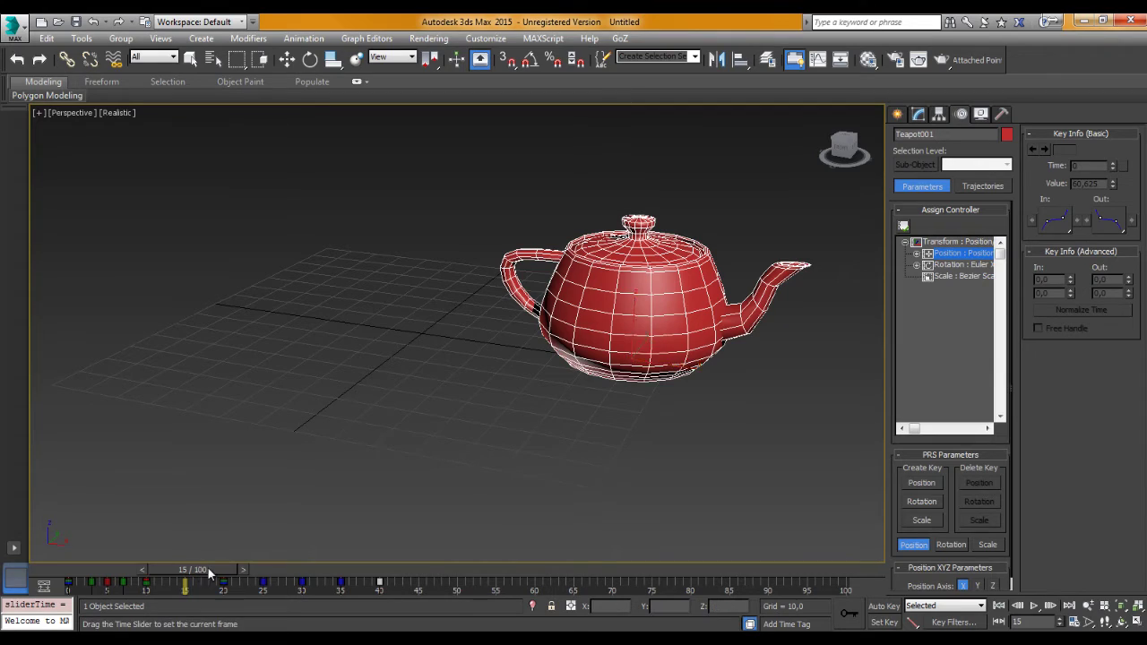
{"action": "left_click_drag", "start_coordinate": [213, 565], "coordinate": [377, 587]}
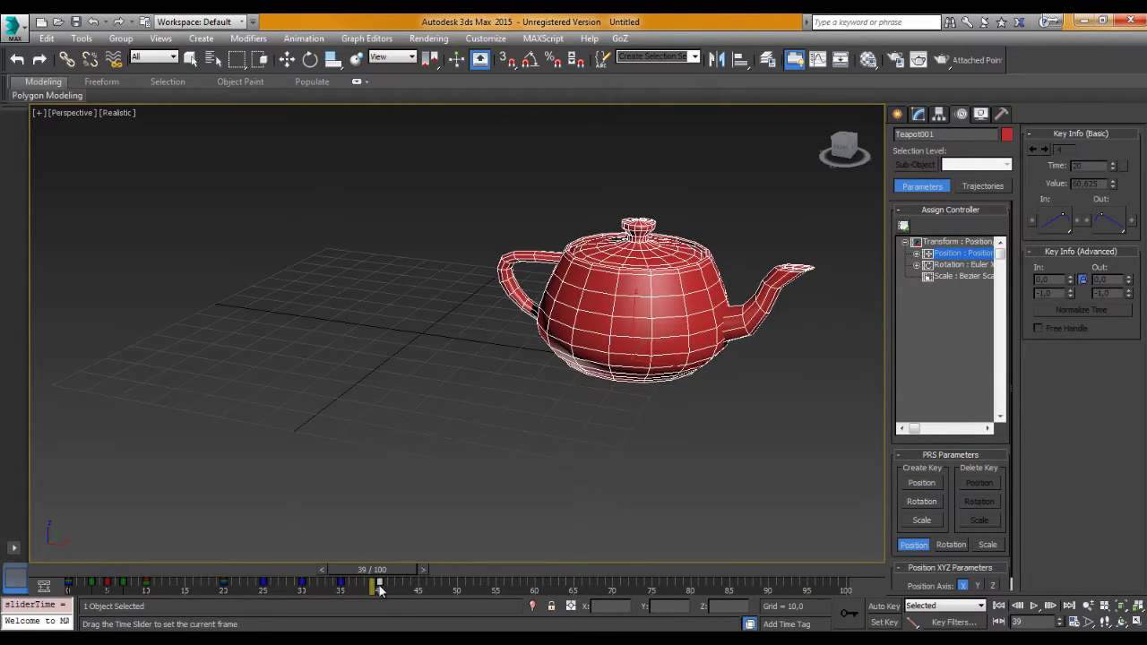
{"action": "mouse_move", "coordinate": [379, 590]}
{"action": "left_mouse_down"}
{"action": "mouse_move", "coordinate": [238, 574]}
{"action": "mouse_move", "coordinate": [408, 579]}
{"action": "mouse_move", "coordinate": [179, 578]}
{"action": "mouse_move", "coordinate": [422, 586]}
{"action": "mouse_move", "coordinate": [215, 578]}
{"action": "mouse_move", "coordinate": [372, 578]}
{"action": "mouse_move", "coordinate": [388, 598]}
{"action": "mouse_move", "coordinate": [260, 615]}
{"action": "left_mouse_up"}
{"action": "key", "text": "w"}
{"action": "key", "text": "w"}
{"action": "key", "text": "w"}
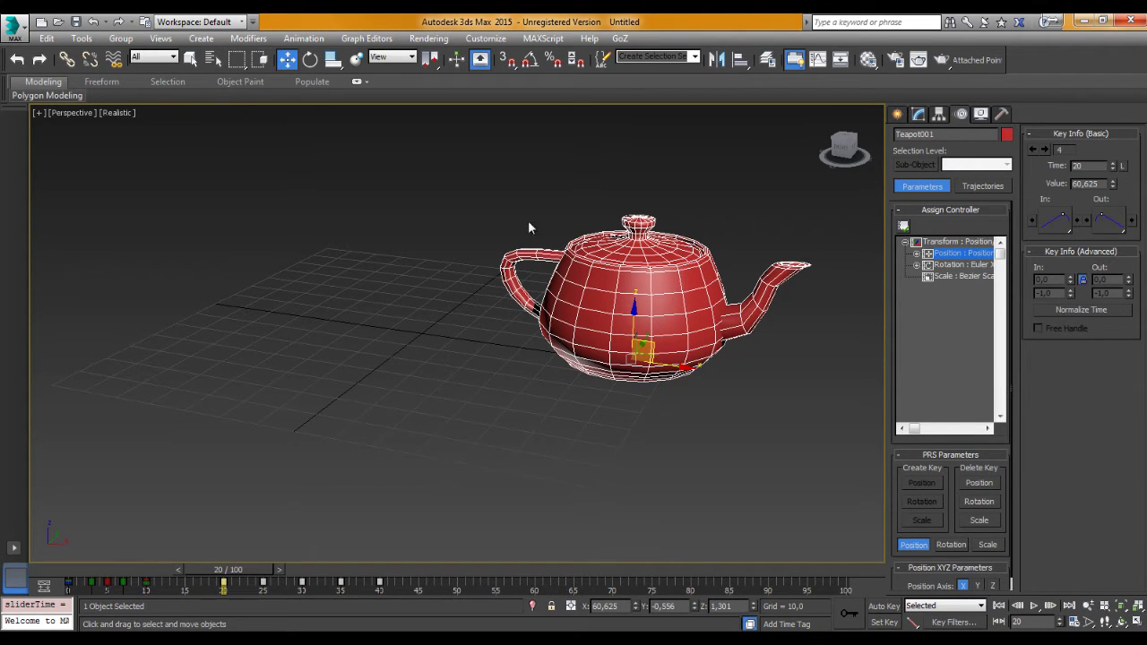
{"action": "middle_click_drag", "start_coordinate": [630, 287], "coordinate": [640, 306]}
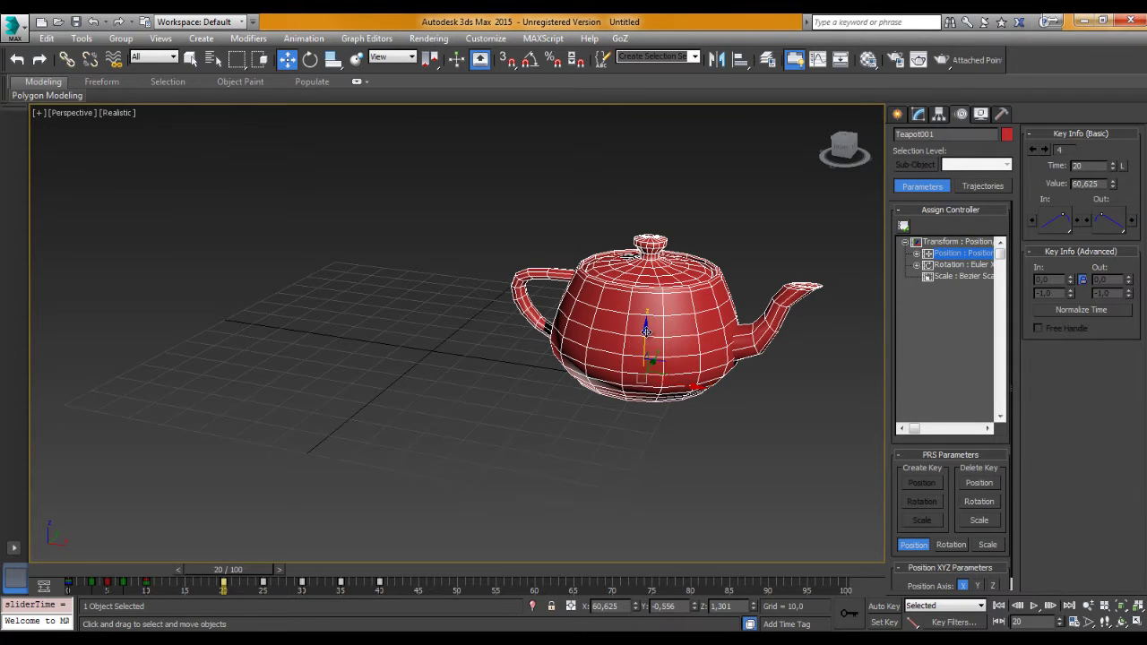
{"action": "middle_click_drag", "start_coordinate": [672, 321], "coordinate": [670, 245], "text": "alt"}
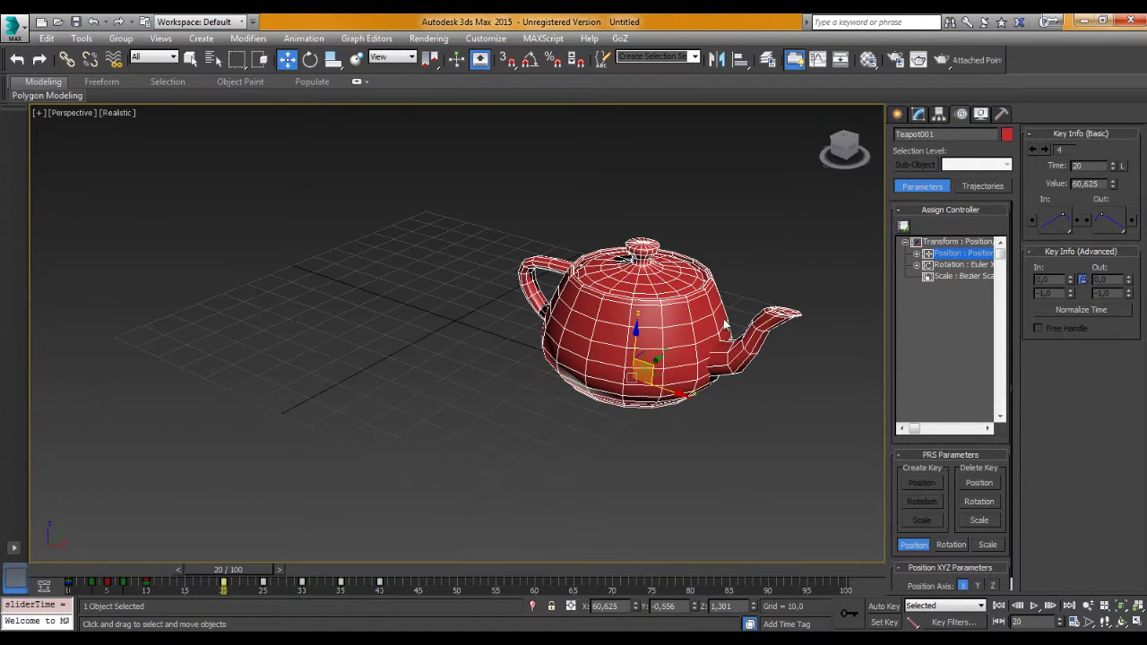
{"action": "middle_click_drag", "start_coordinate": [554, 356], "coordinate": [469, 361]}
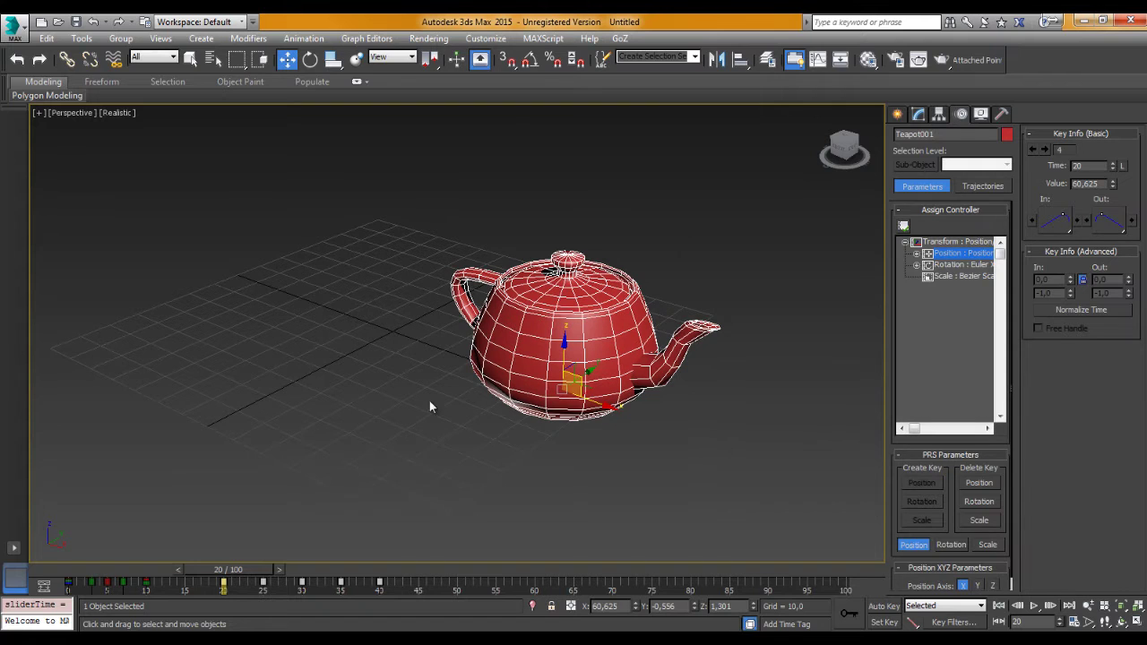
{"action": "mouse_move", "coordinate": [229, 570]}
{"action": "left_mouse_down"}
{"action": "mouse_move", "coordinate": [110, 570]}
{"action": "mouse_move", "coordinate": [260, 571]}
{"action": "mouse_move", "coordinate": [236, 570]}
{"action": "left_mouse_up"}
{"action": "key", "text": "comma"}
{"action": "key", "text": "comma"}
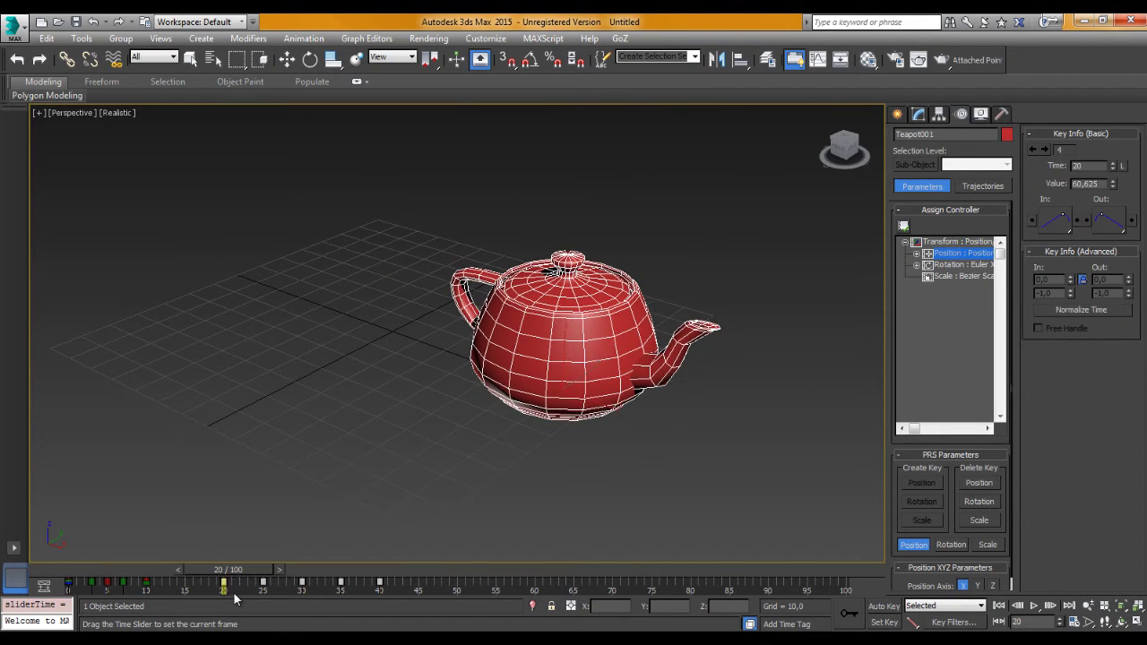
{"action": "key", "text": "w"}
{"action": "middle_click_drag", "start_coordinate": [447, 281], "coordinate": [497, 275]}
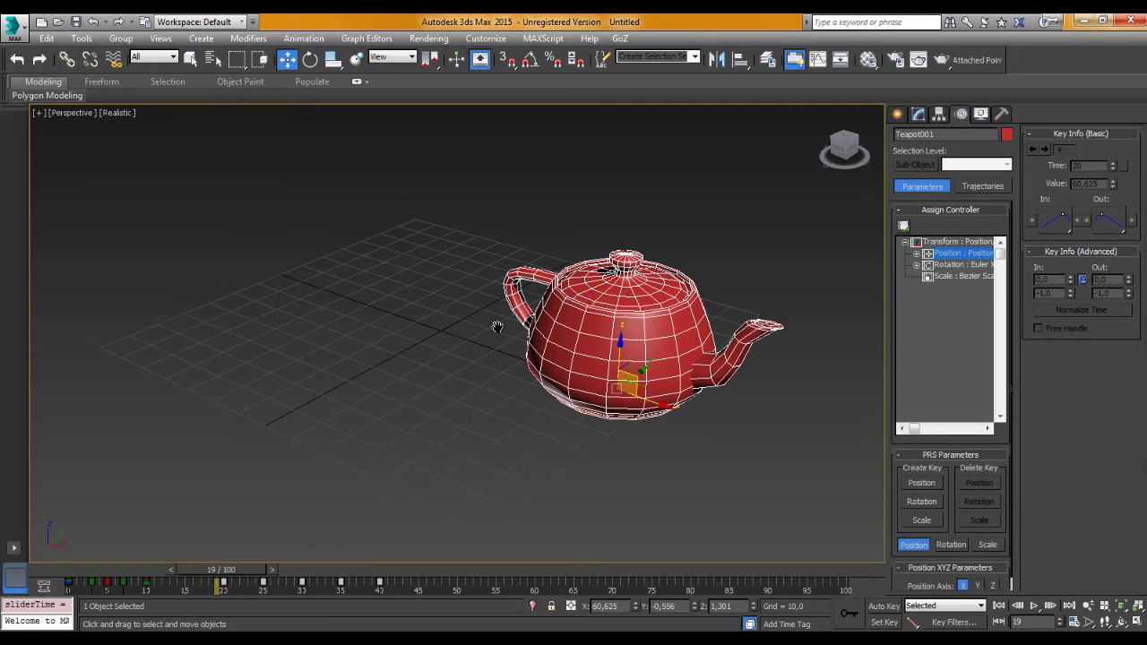
{"action": "middle_click_drag", "start_coordinate": [494, 325], "coordinate": [567, 282], "text": "alt"}
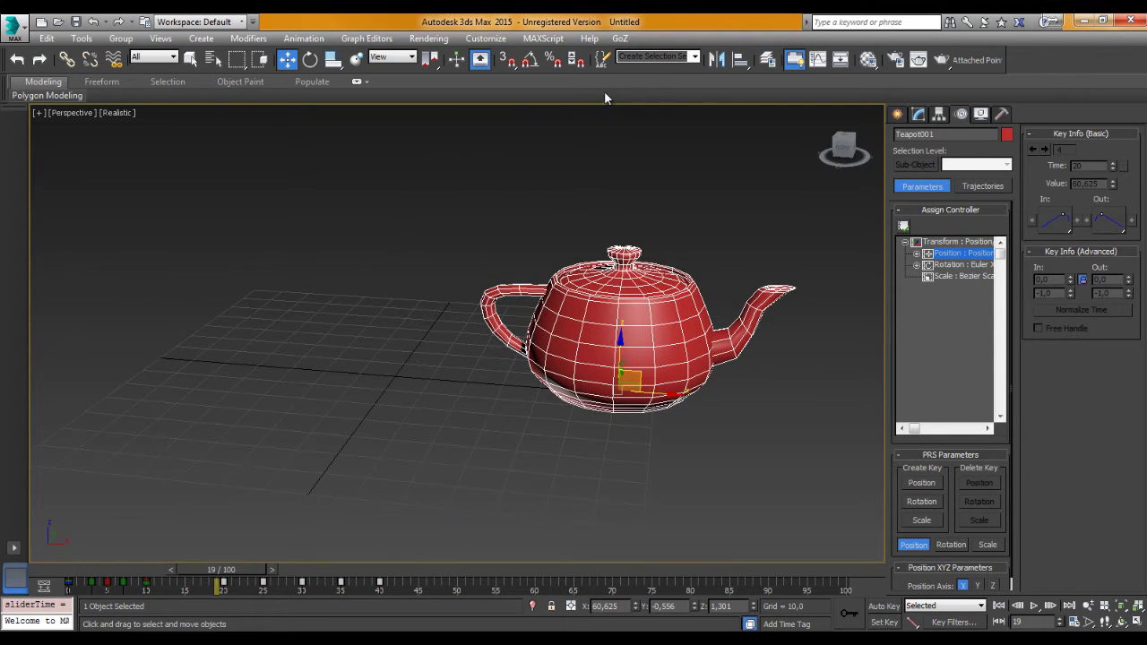
{"action": "left_click", "coordinate": [769, 63]}
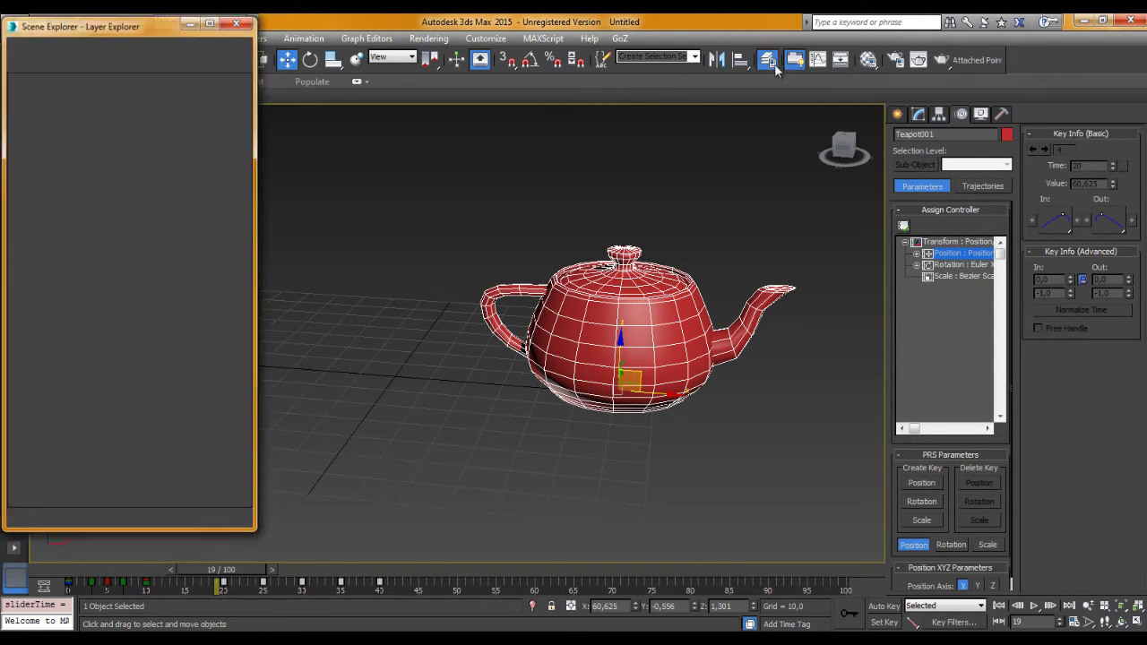
{"action": "left_click", "coordinate": [308, 96]}
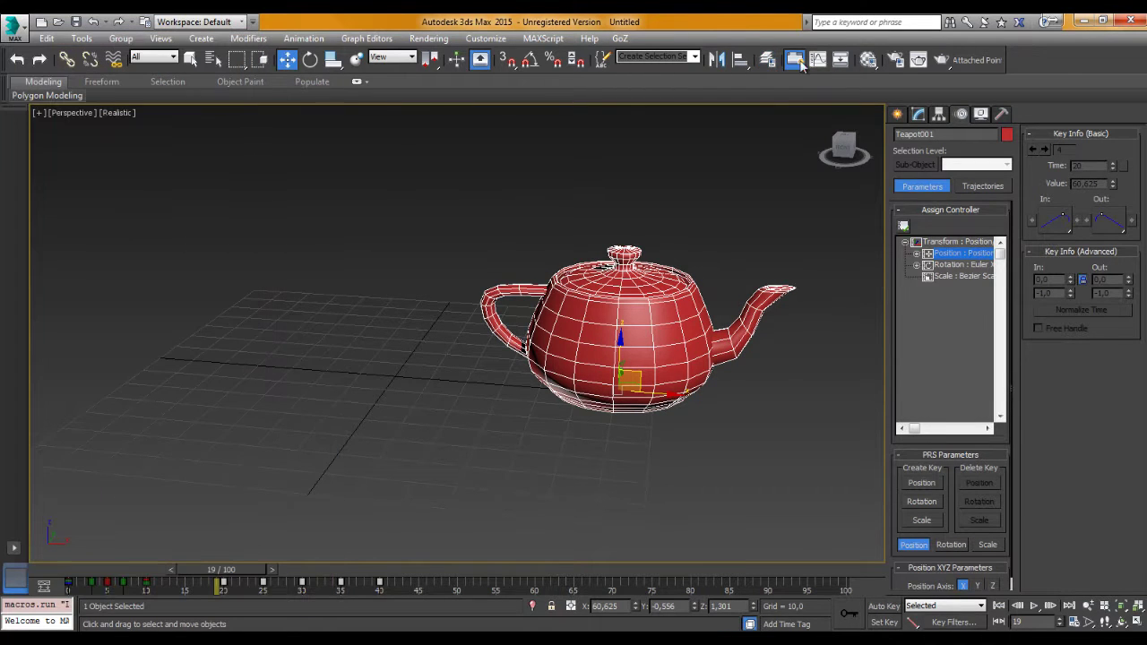
Open the Track View Curve Editor and arrange its window and graph view
{"action": "left_click", "coordinate": [817, 60]}
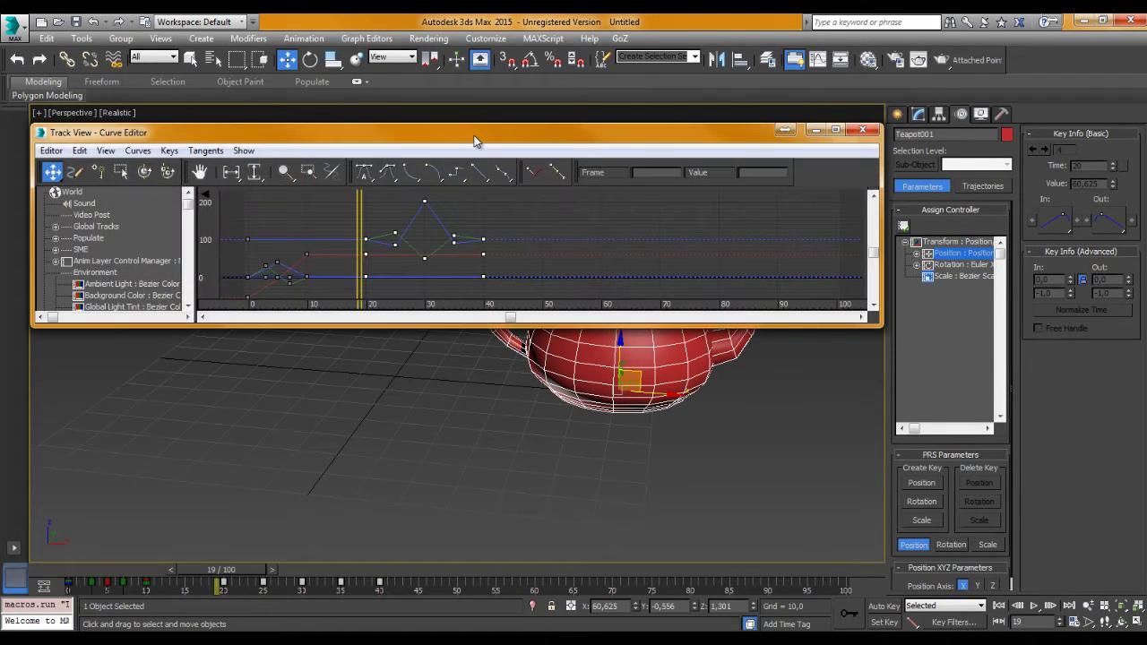
{"action": "left_click_drag", "start_coordinate": [475, 132], "coordinate": [489, 120]}
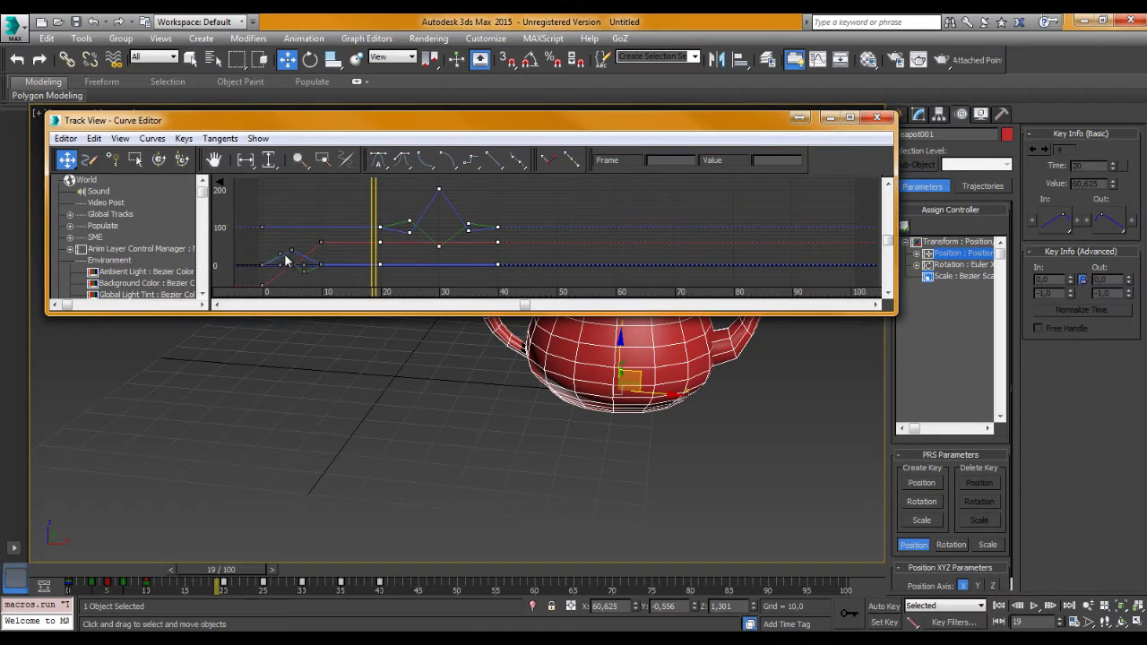
{"action": "mouse_move", "coordinate": [285, 259]}
{"action": "middle_mouse_down"}
{"action": "mouse_move", "coordinate": [364, 250]}
{"action": "mouse_move", "coordinate": [378, 212]}
{"action": "middle_mouse_up"}
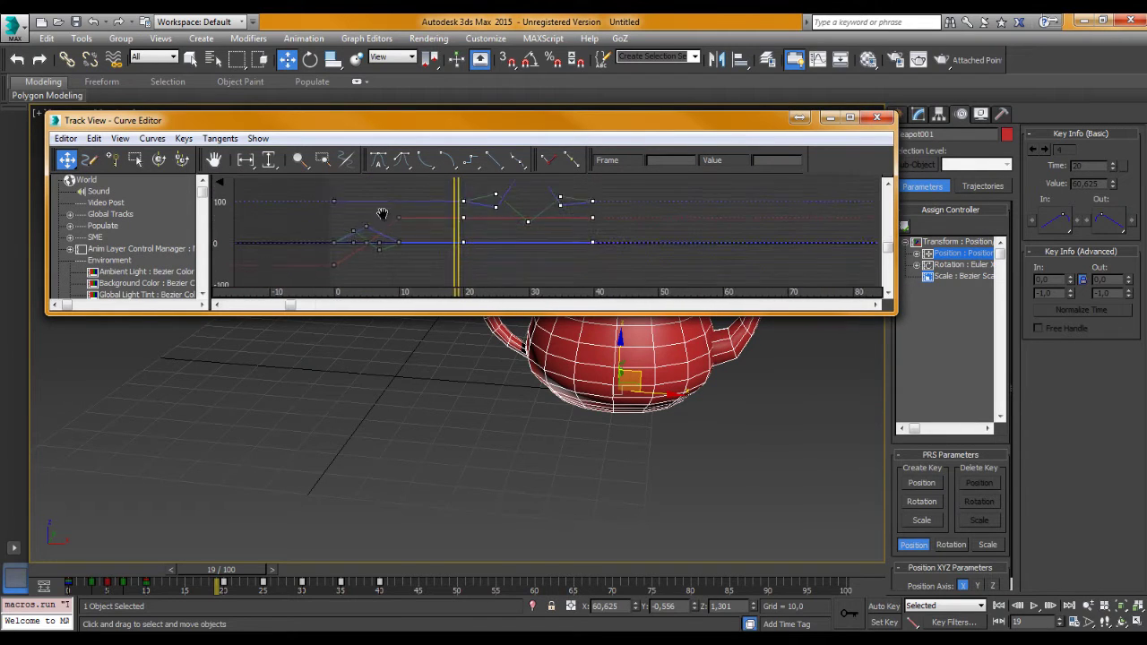
{"action": "scroll", "coordinate": [379, 212], "scroll_direction": "up", "scroll_amount": 1}
{"action": "left_click_drag", "start_coordinate": [203, 190], "coordinate": [215, 261]}
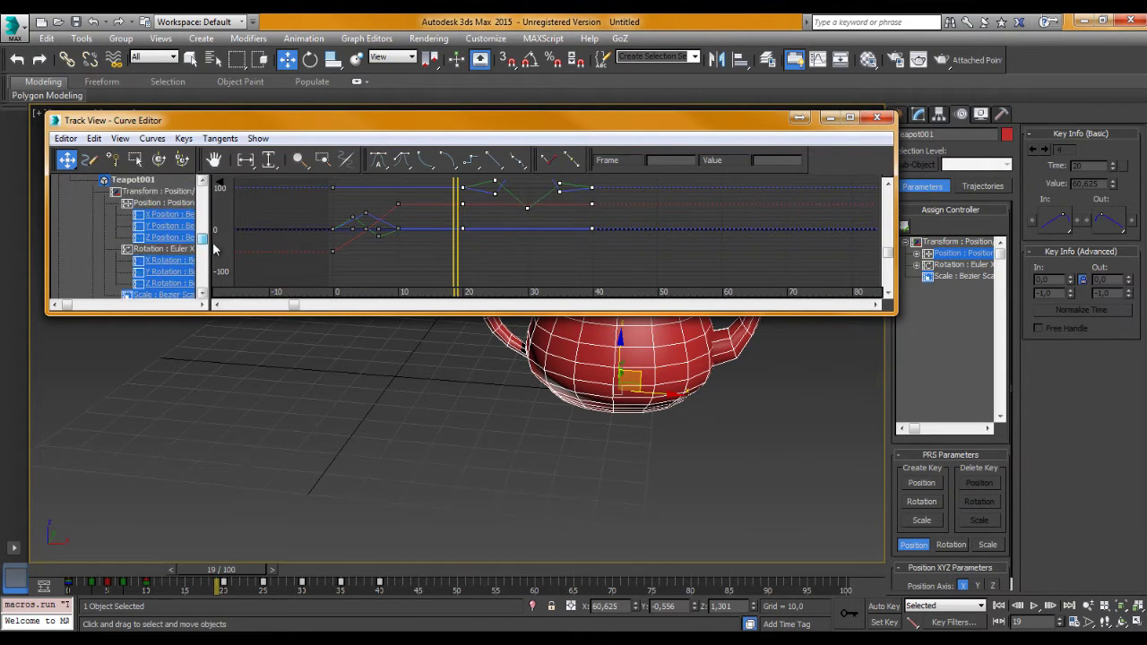
{"action": "scroll", "coordinate": [153, 224], "scroll_direction": "up", "scroll_amount": 2}
Compare the teapot's X Position and Z Position curves
{"action": "left_click", "coordinate": [149, 197]}
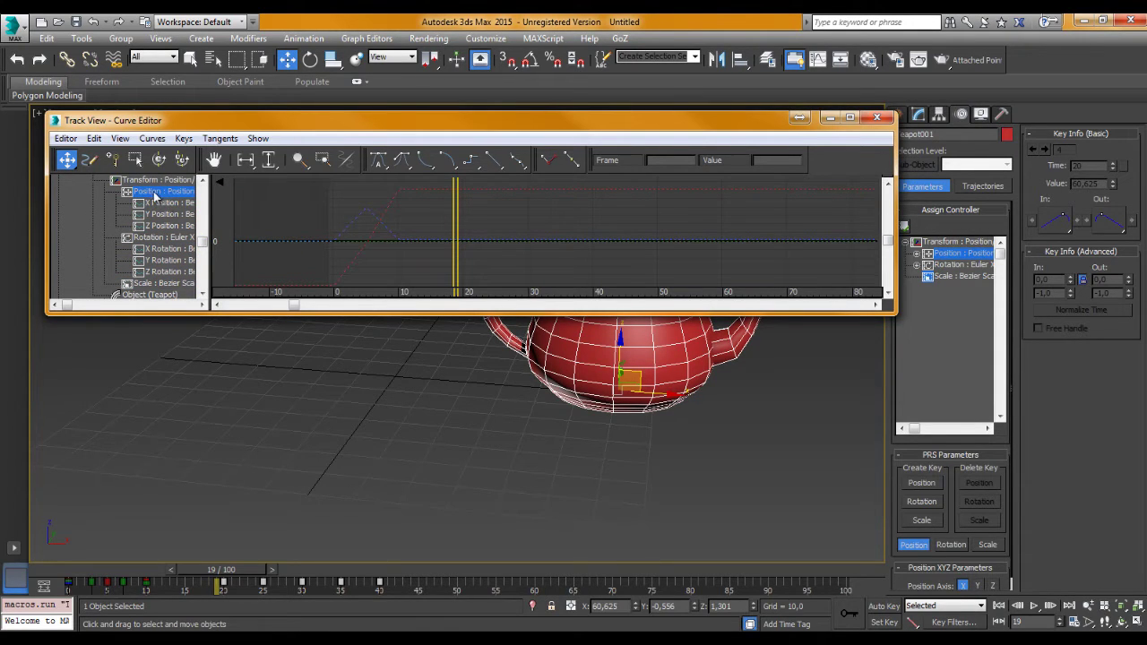
{"action": "left_click", "coordinate": [163, 204]}
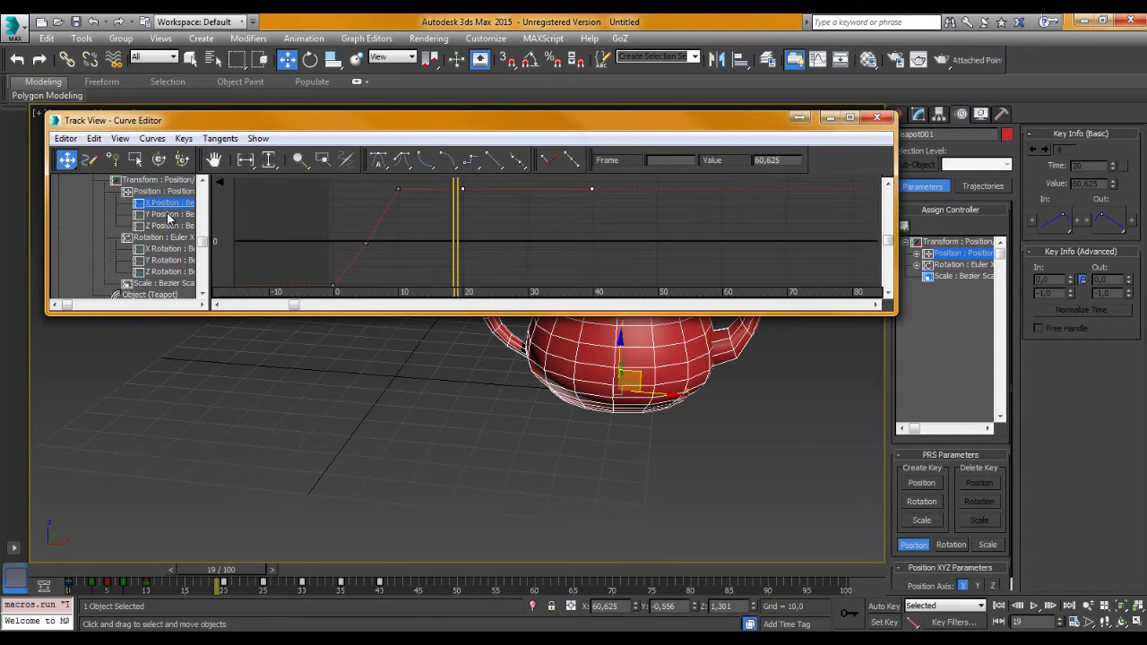
{"action": "left_click", "coordinate": [159, 228]}
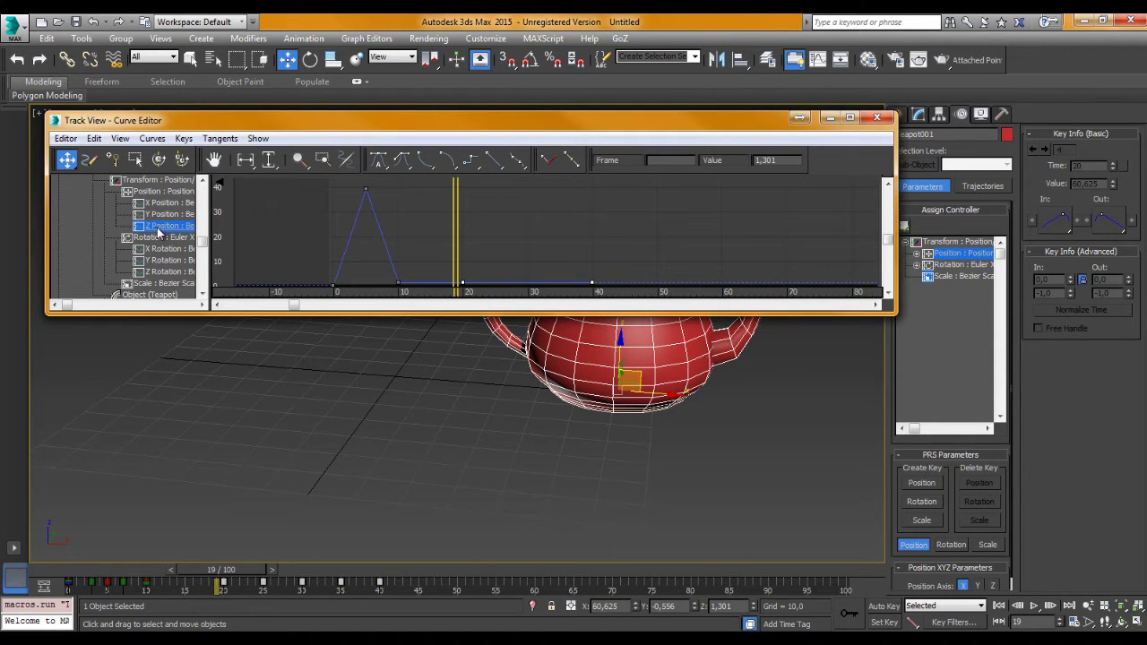
{"action": "left_click", "coordinate": [164, 206]}
{"action": "left_click", "coordinate": [161, 225]}
{"action": "left_click", "coordinate": [160, 209]}
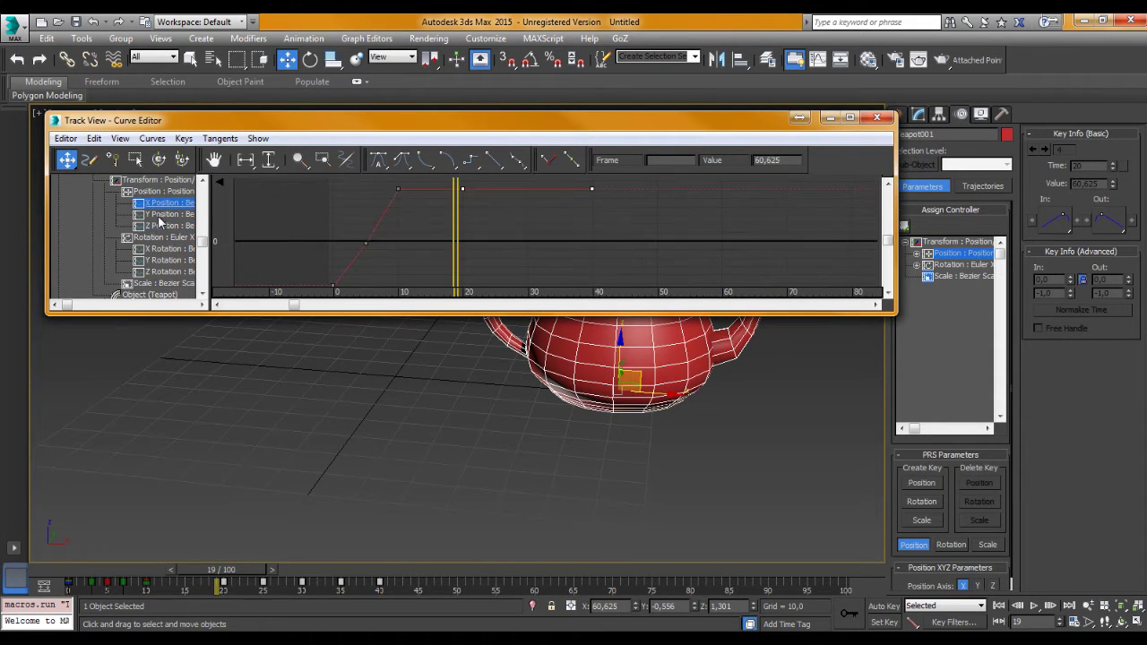
{"action": "left_click", "coordinate": [160, 226]}
{"action": "left_click", "coordinate": [162, 206]}
Review the X, Y and Z Rotation curves and the Scale curves, scrubbing to frame 18
{"action": "left_click", "coordinate": [162, 249]}
{"action": "left_click", "coordinate": [162, 260]}
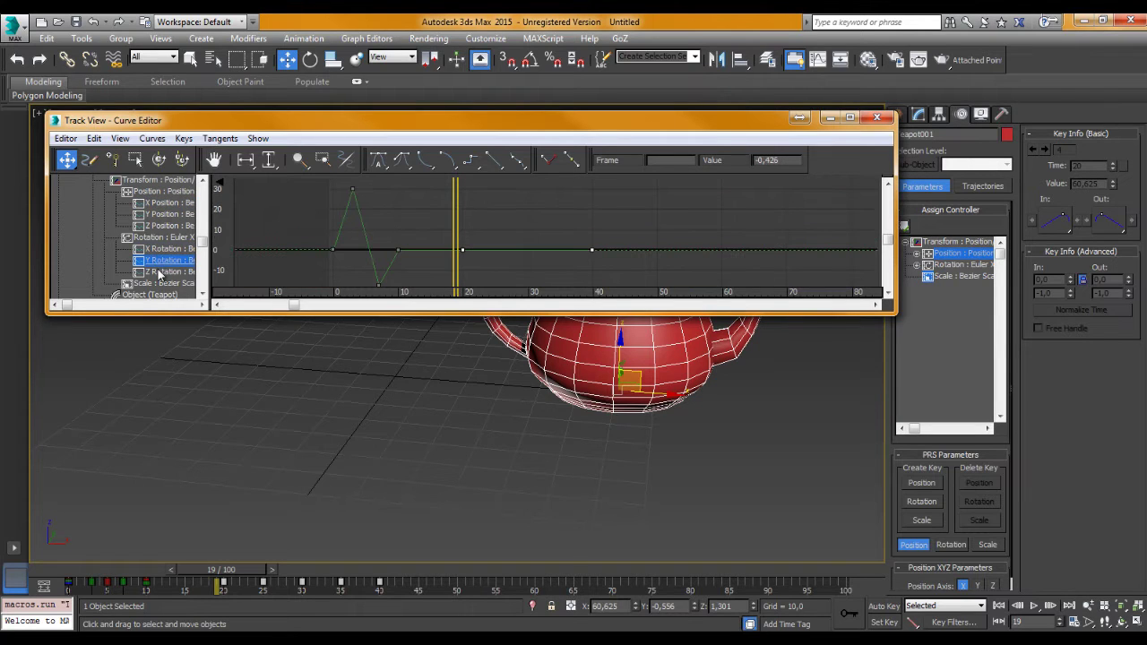
{"action": "left_click", "coordinate": [161, 271]}
{"action": "left_click", "coordinate": [161, 260]}
{"action": "left_click_drag", "start_coordinate": [203, 235], "coordinate": [202, 254]}
{"action": "left_click", "coordinate": [163, 250]}
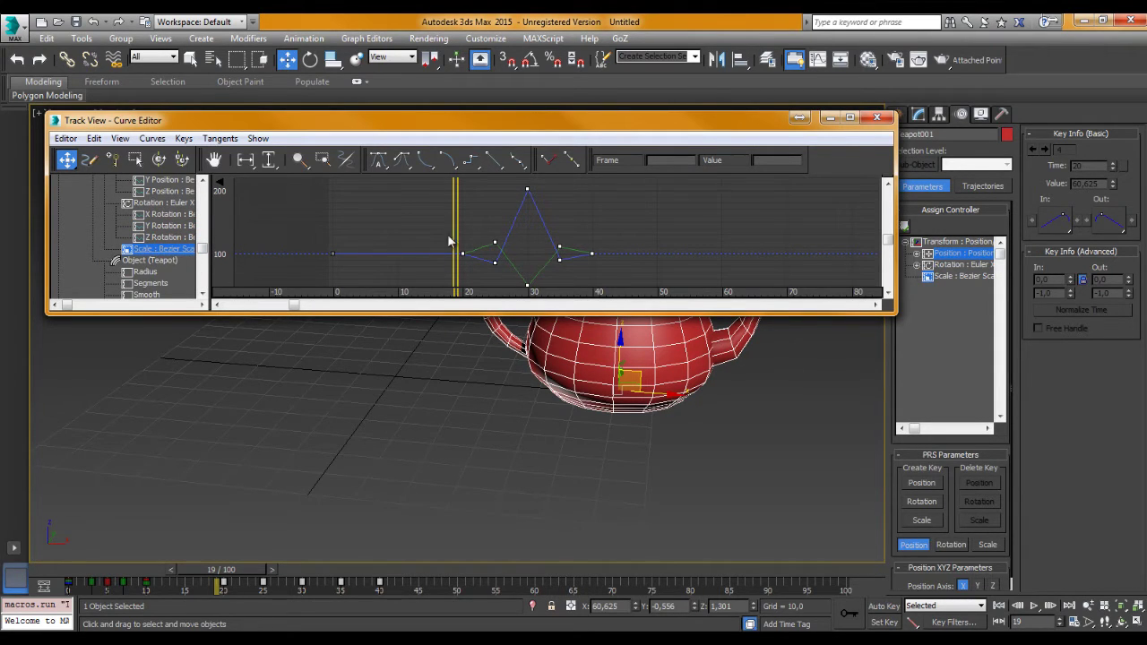
{"action": "left_click_drag", "start_coordinate": [448, 236], "coordinate": [458, 242]}
{"action": "left_click_drag", "start_coordinate": [459, 121], "coordinate": [564, 119]}
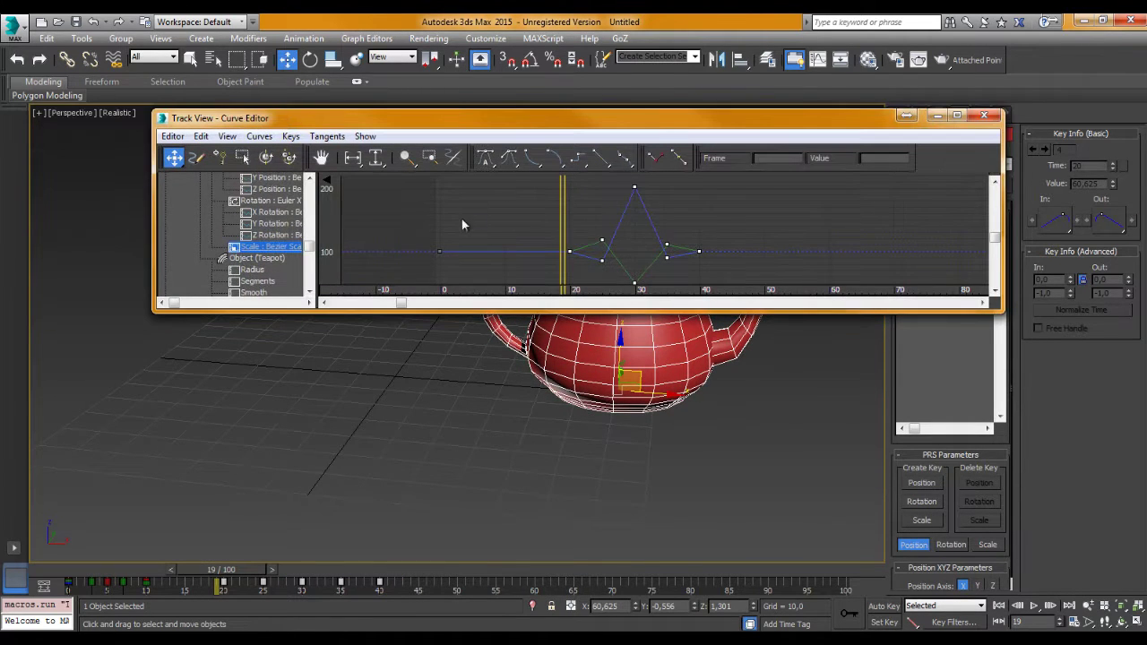
{"action": "left_click_drag", "start_coordinate": [309, 245], "coordinate": [311, 190]}
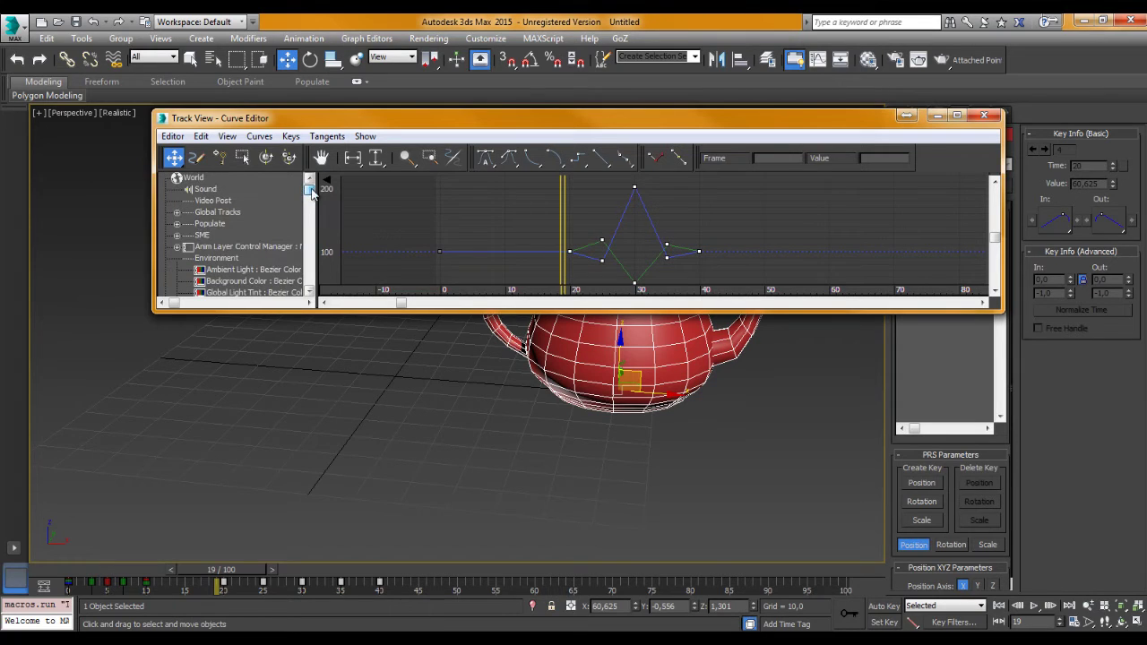
Select Global Tracks and resize the Curve Editor so the teapot viewport stays visible
{"action": "left_click", "coordinate": [222, 213]}
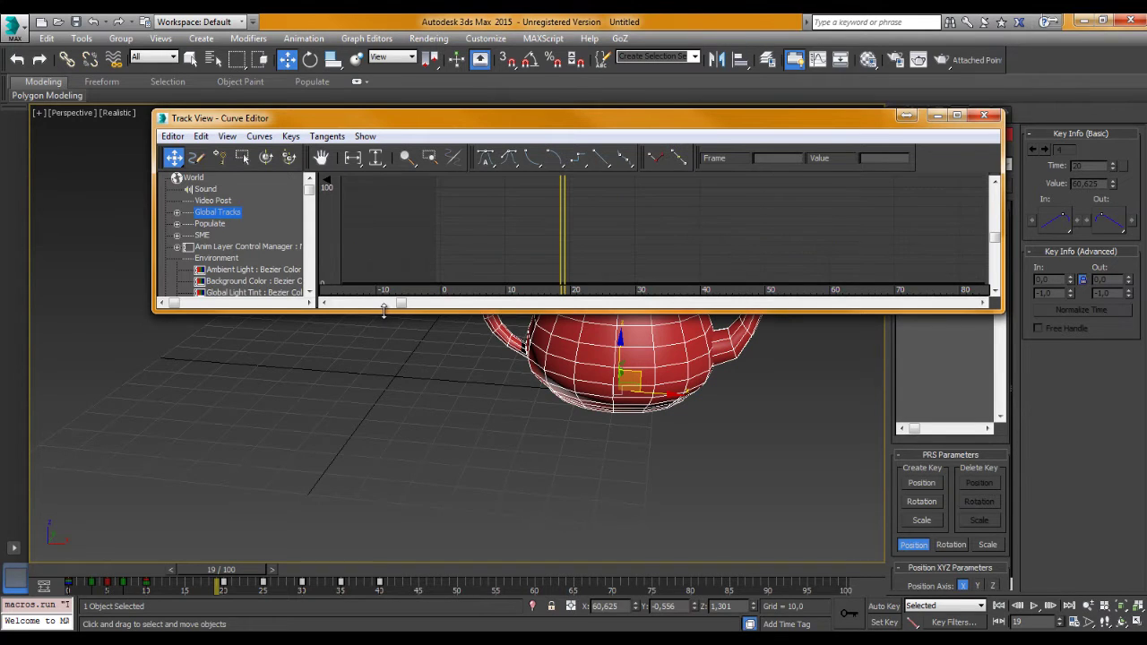
{"action": "left_click_drag", "start_coordinate": [383, 309], "coordinate": [383, 410]}
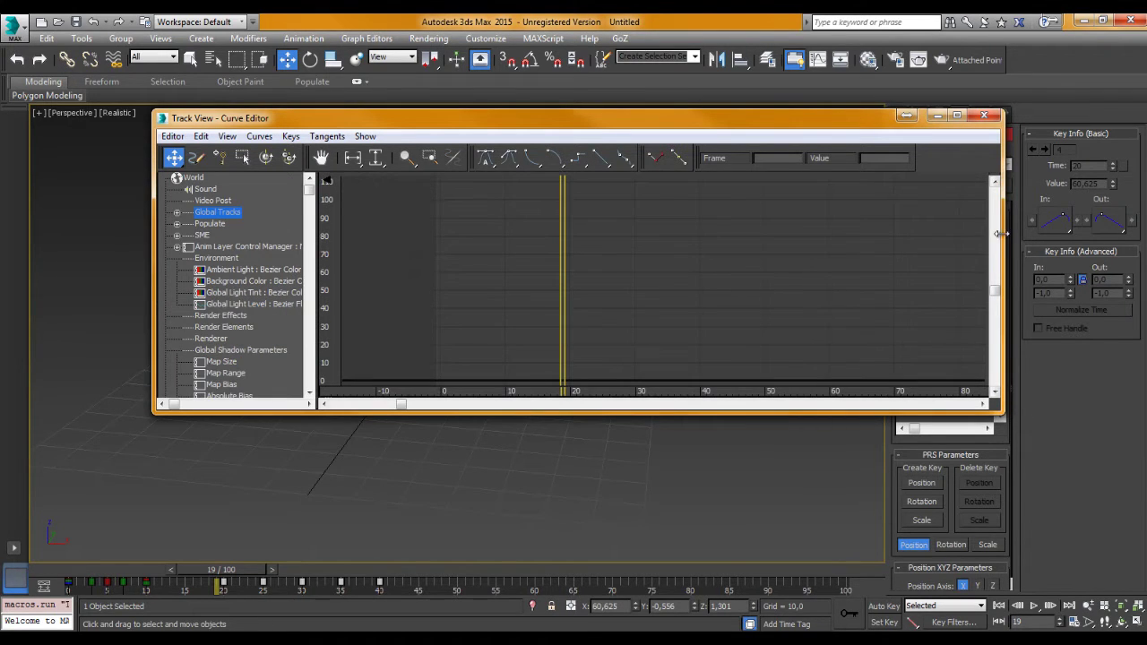
{"action": "left_click_drag", "start_coordinate": [998, 233], "coordinate": [582, 242]}
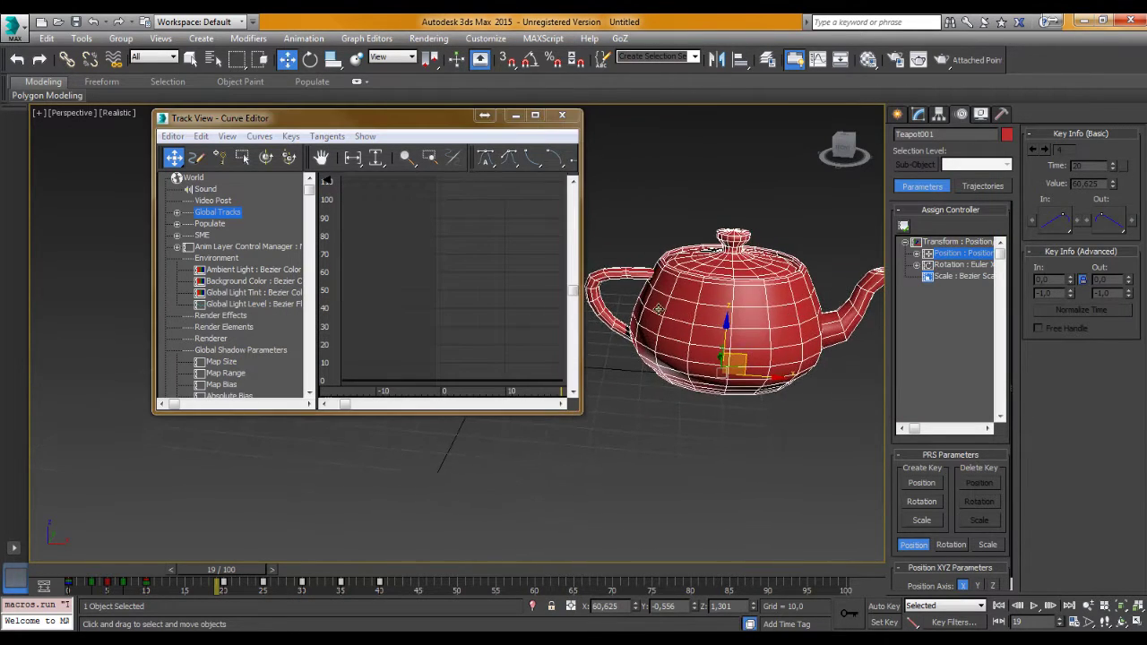
{"action": "left_click_drag", "start_coordinate": [959, 222], "coordinate": [1075, 224]}
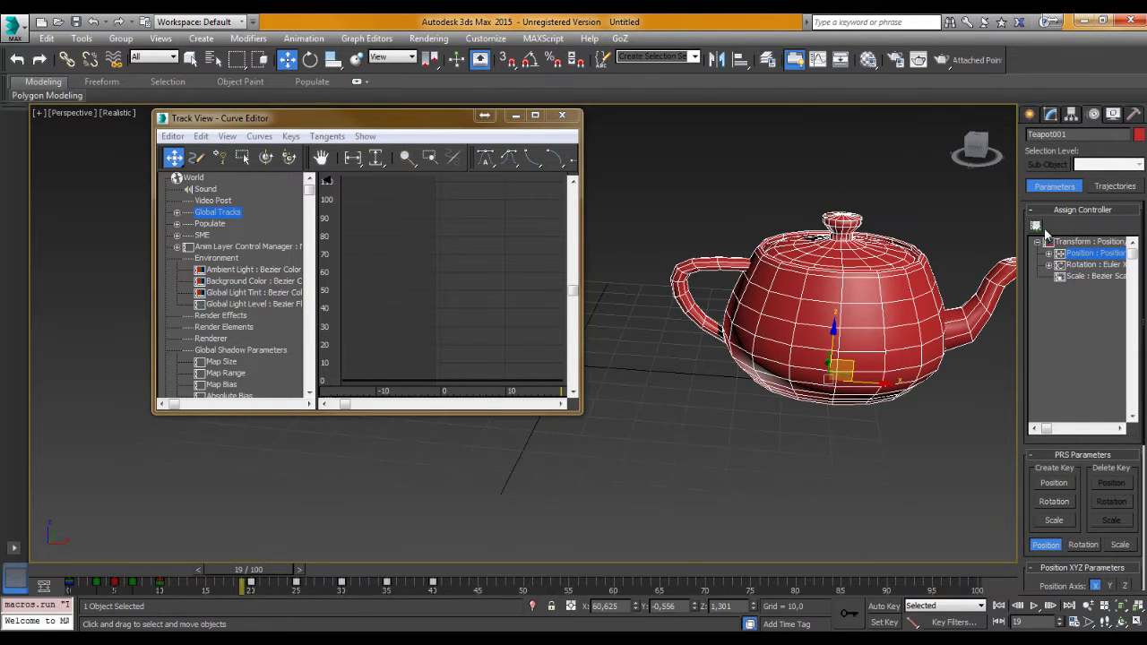
{"action": "left_click_drag", "start_coordinate": [389, 124], "coordinate": [299, 134]}
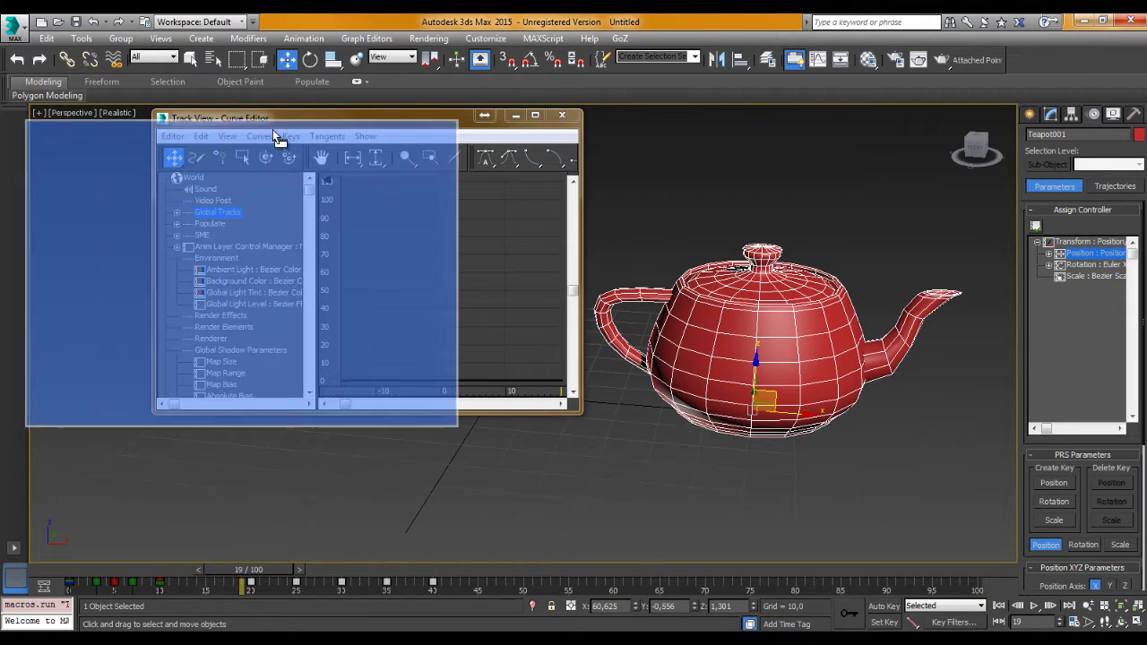
{"action": "left_click_drag", "start_coordinate": [451, 423], "coordinate": [448, 541]}
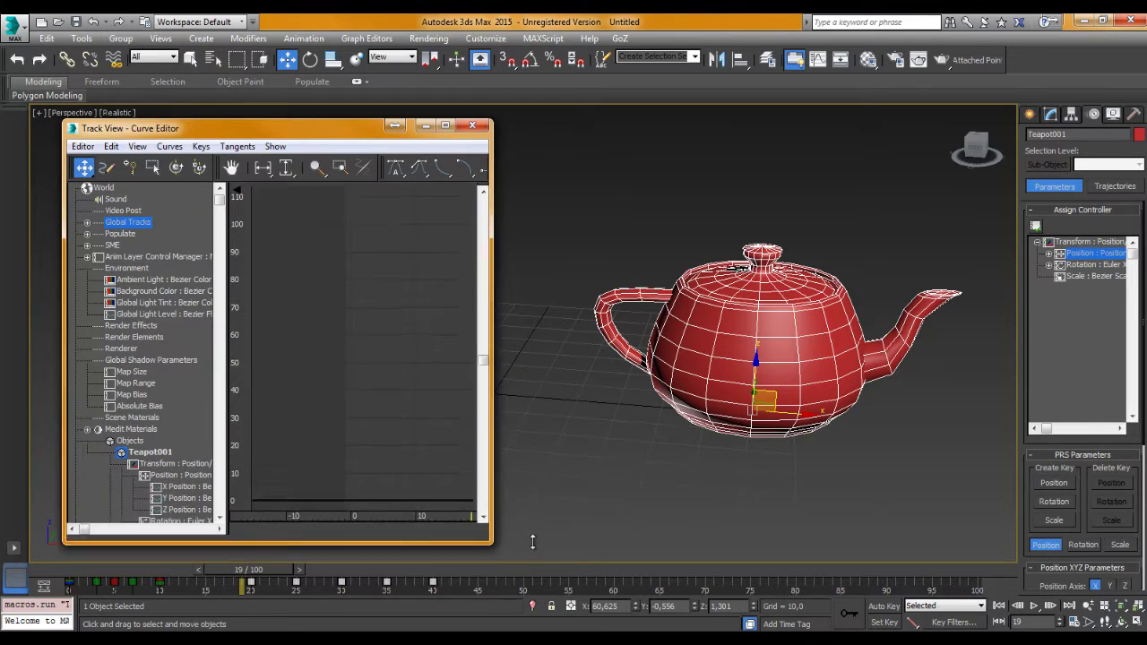
Expand Global Tracks and Block Control, then select Block Control's Available slot
{"action": "left_click", "coordinate": [87, 223]}
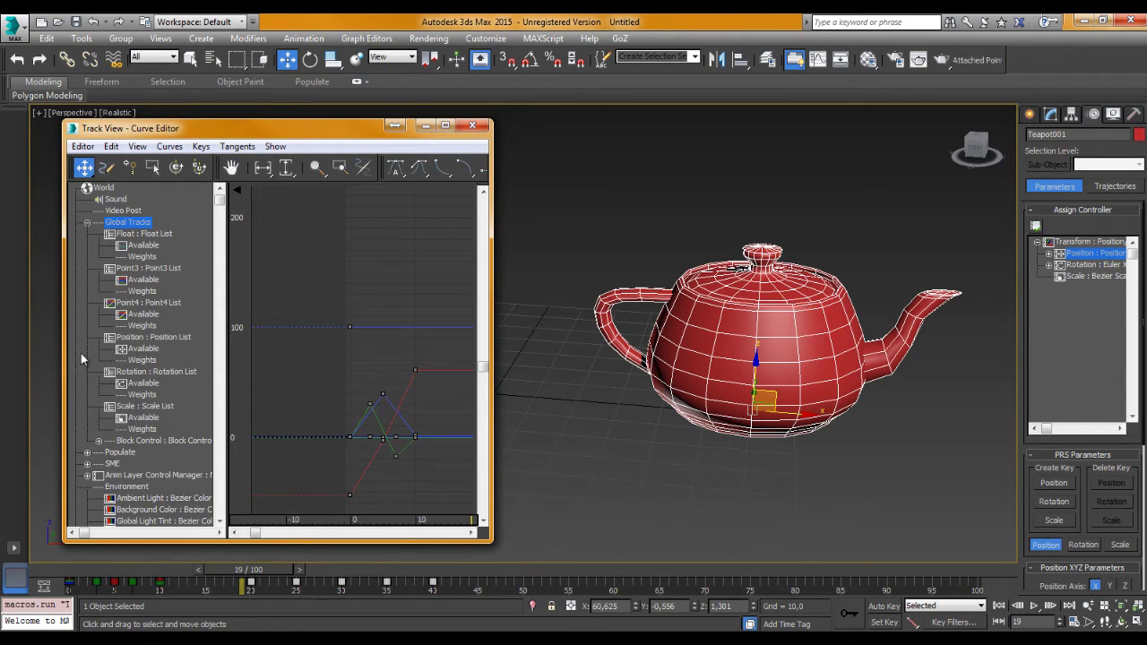
{"action": "left_click", "coordinate": [151, 440]}
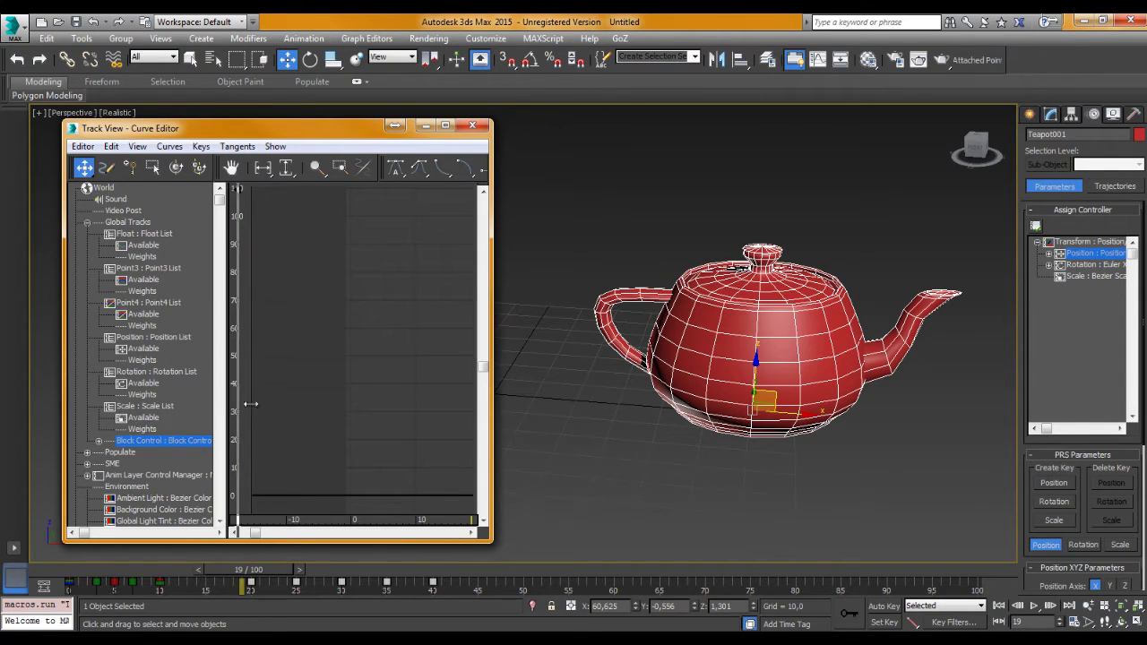
{"action": "left_click_drag", "start_coordinate": [251, 404], "coordinate": [287, 405]}
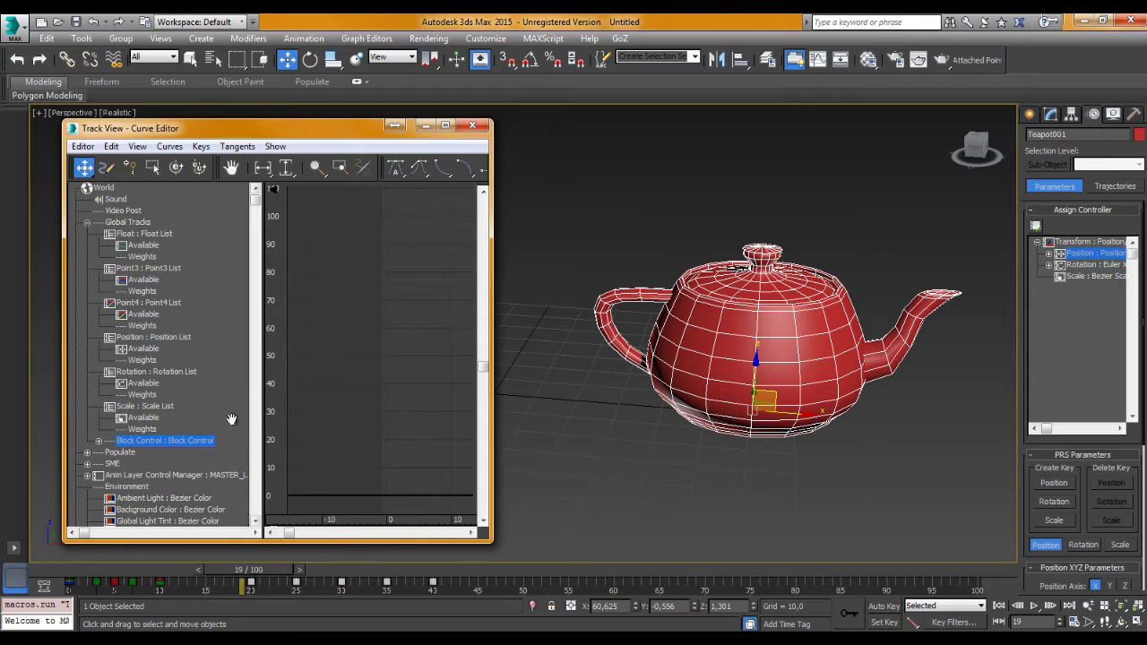
{"action": "left_click", "coordinate": [98, 440]}
{"action": "left_click", "coordinate": [144, 453]}
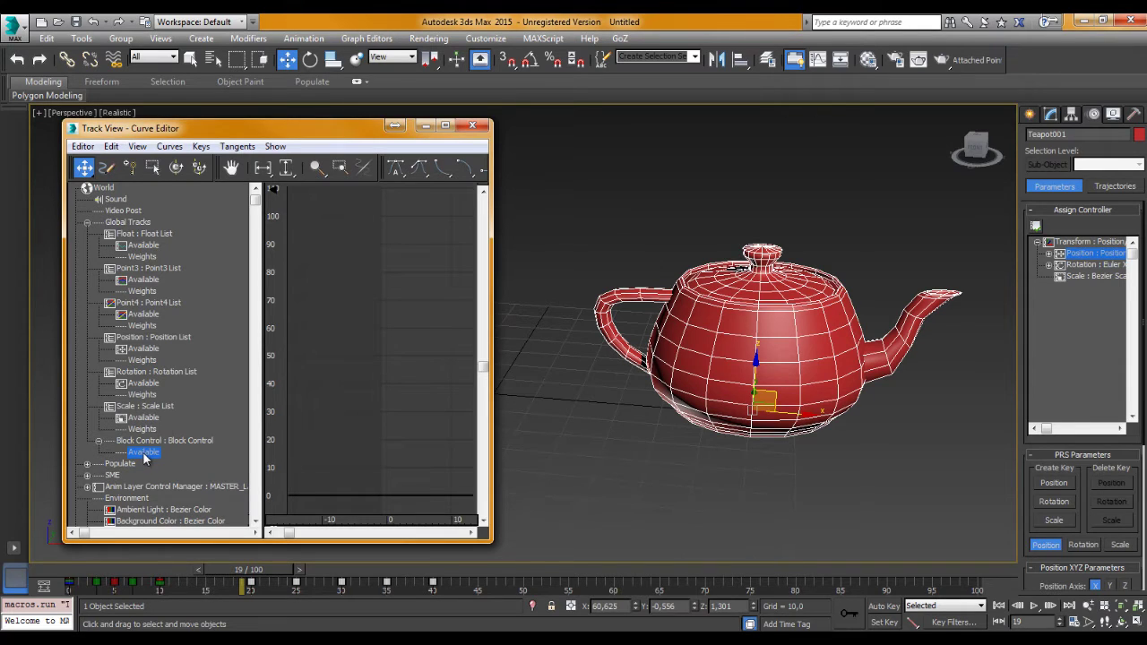
Assign a Global Motion Clip controller to Block Control's Available slot
{"action": "right_click", "coordinate": [144, 457]}
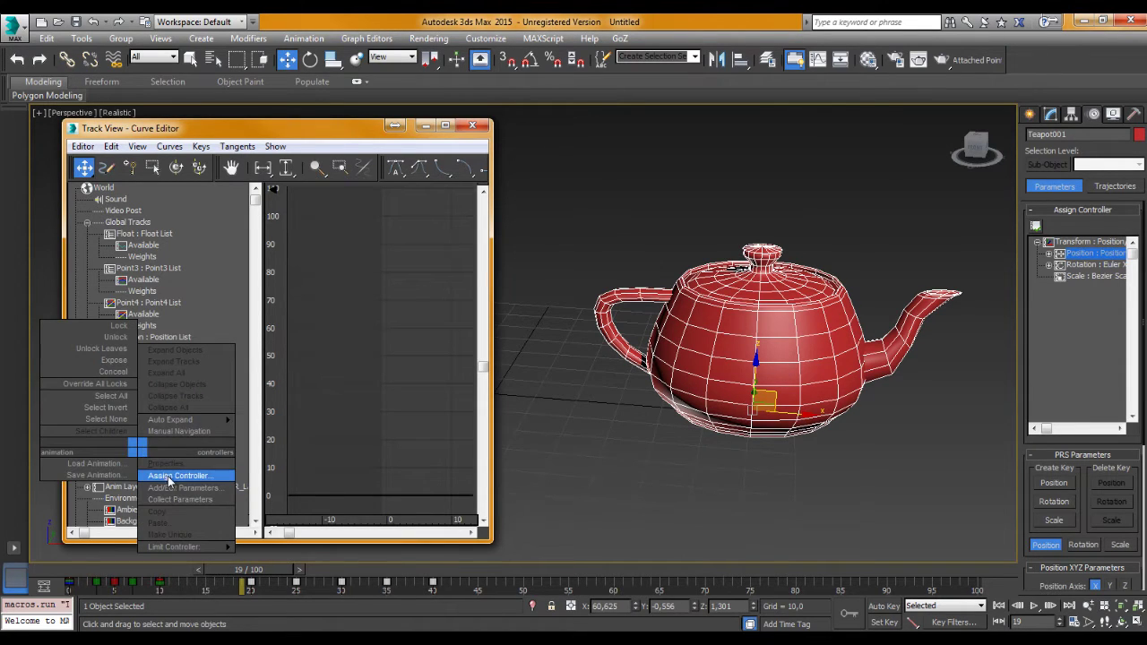
{"action": "left_click", "coordinate": [180, 475]}
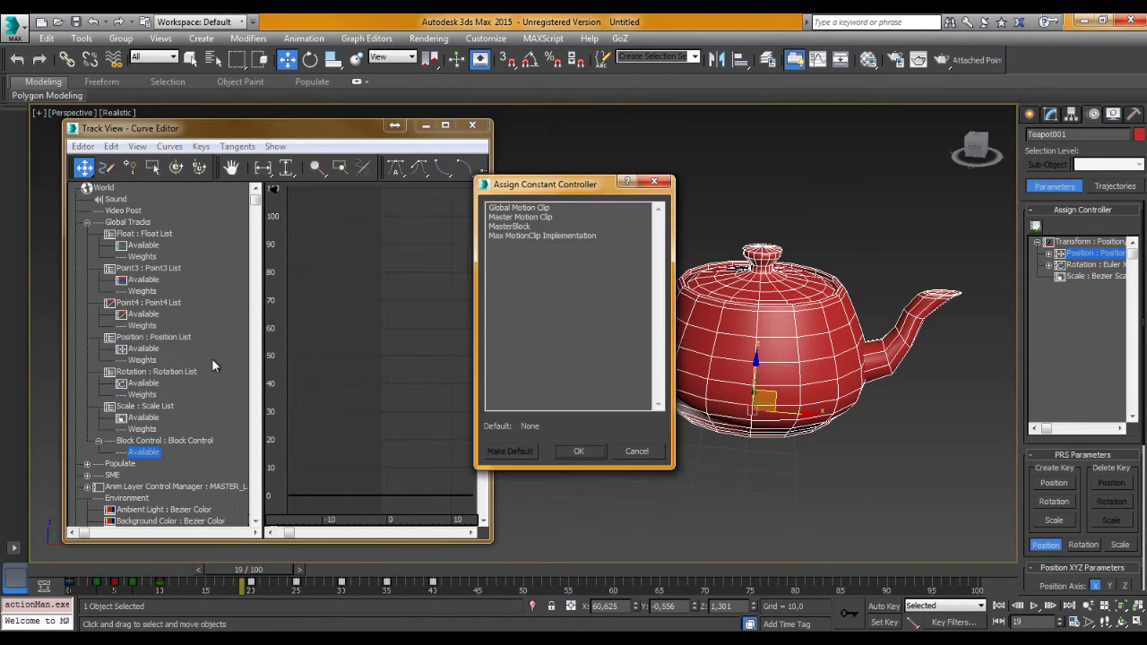
{"action": "left_click_drag", "start_coordinate": [554, 191], "coordinate": [670, 142]}
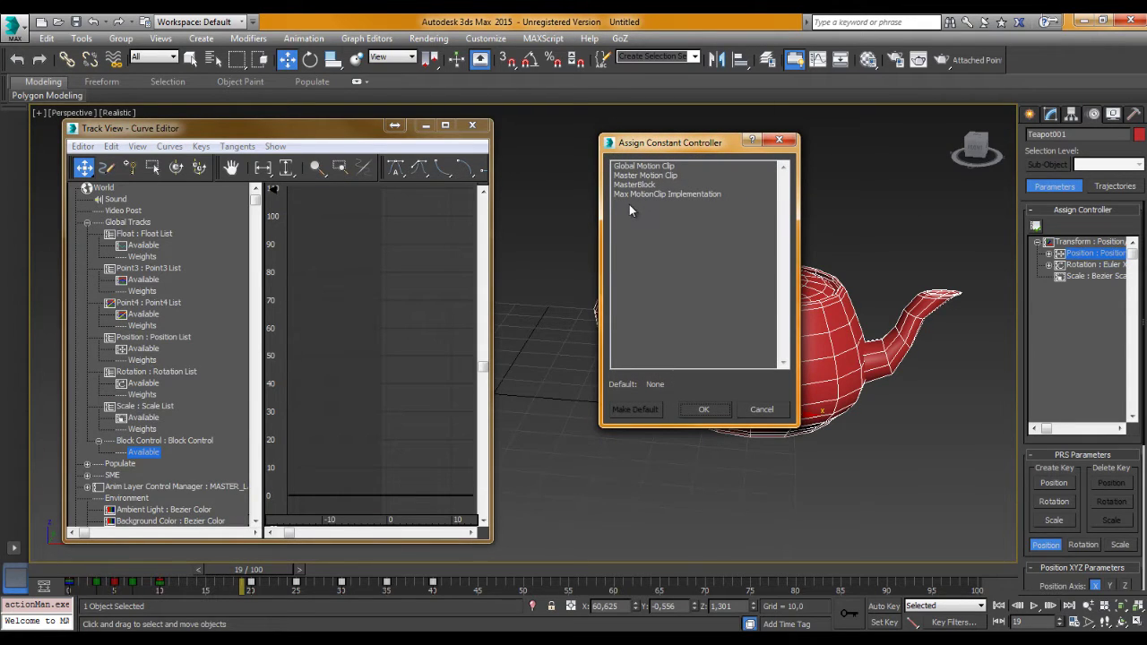
{"action": "left_click", "coordinate": [666, 167]}
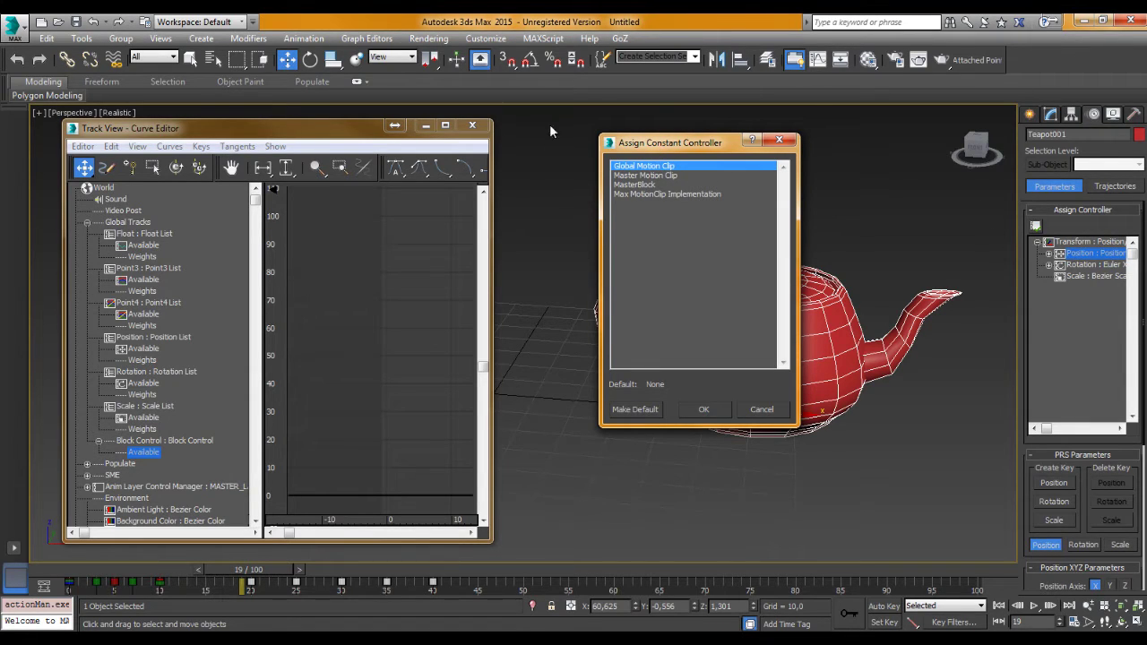
{"action": "left_click", "coordinate": [706, 410]}
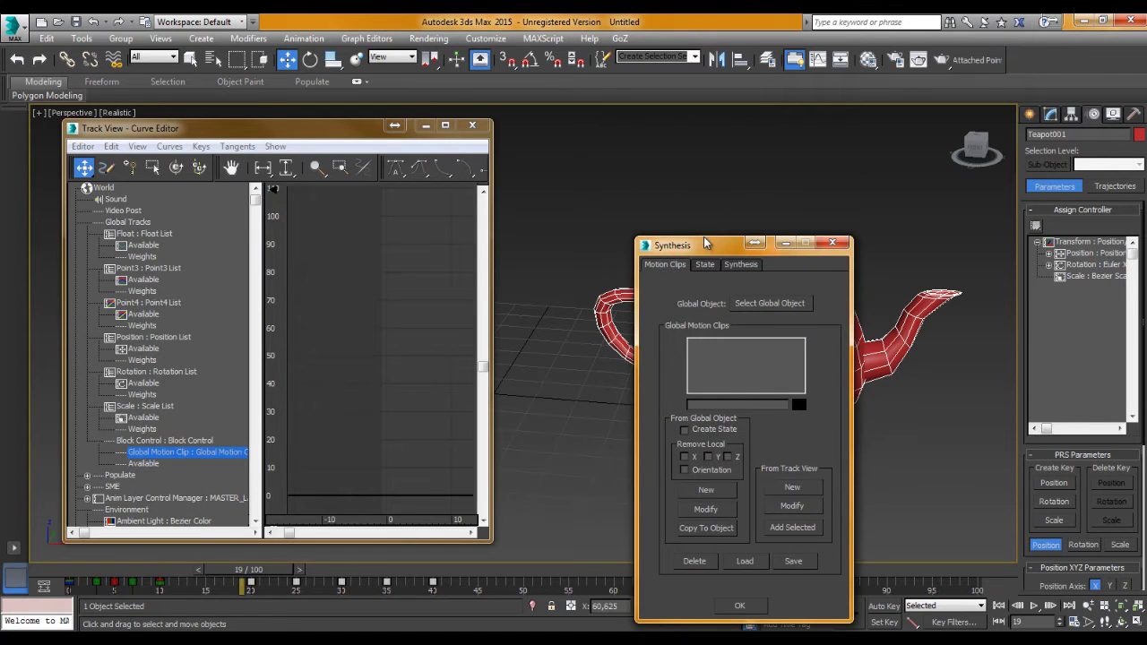
Check the Synthesis dialog's state and clips tabs, then close it with OK unchanged
{"action": "left_click_drag", "start_coordinate": [757, 243], "coordinate": [699, 140]}
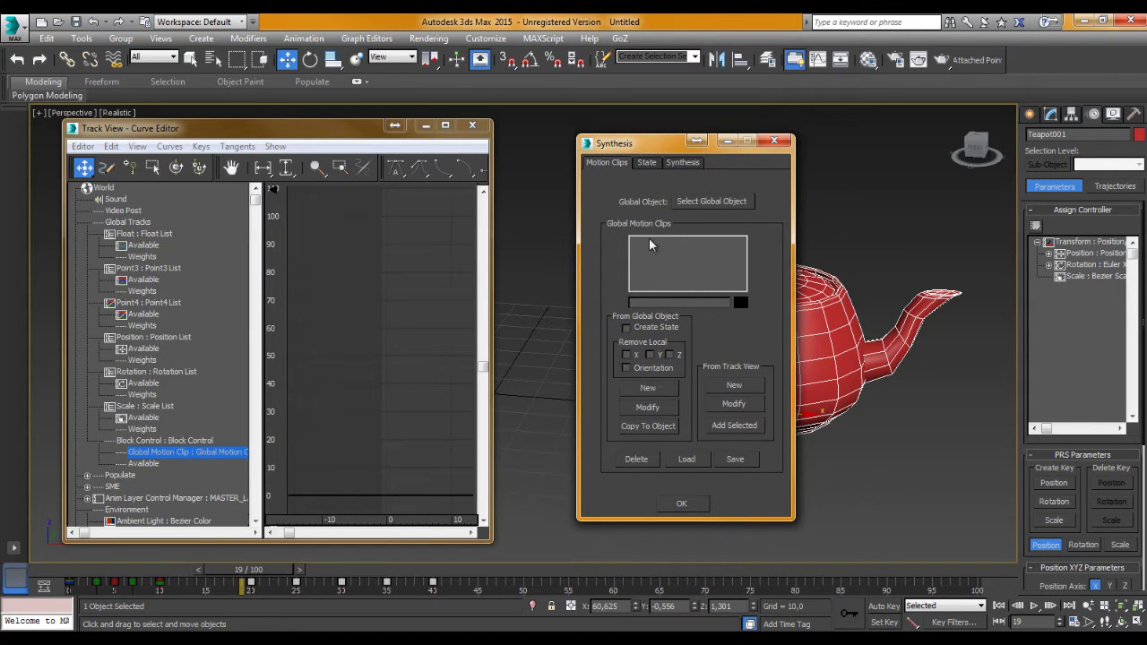
{"action": "left_click", "coordinate": [644, 162]}
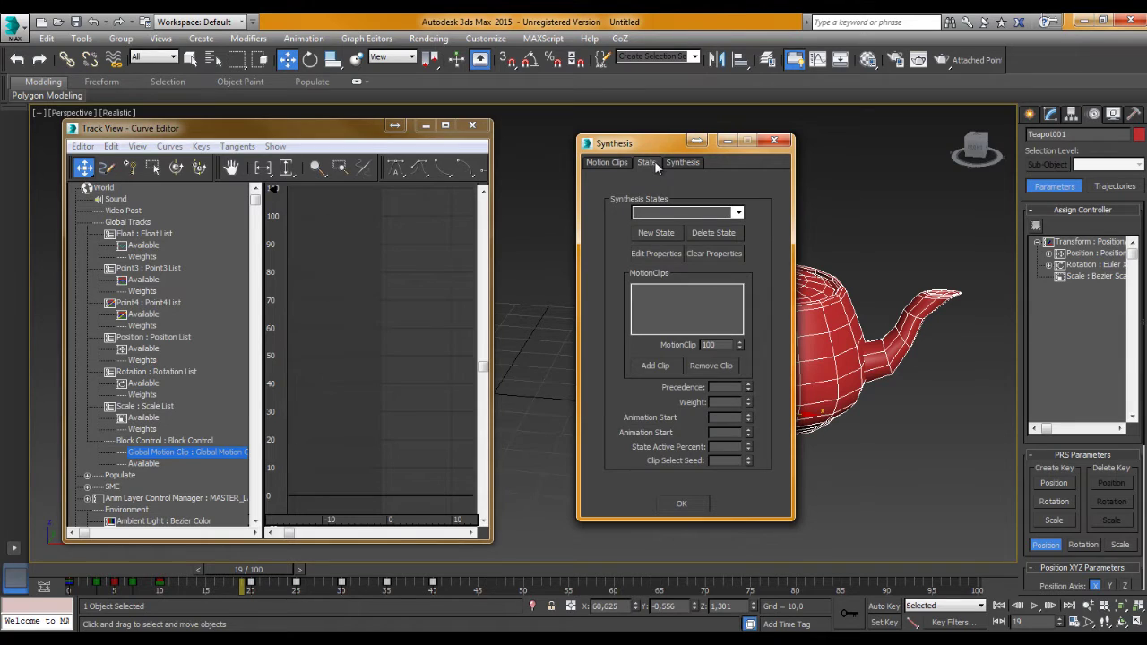
{"action": "left_click", "coordinate": [608, 163]}
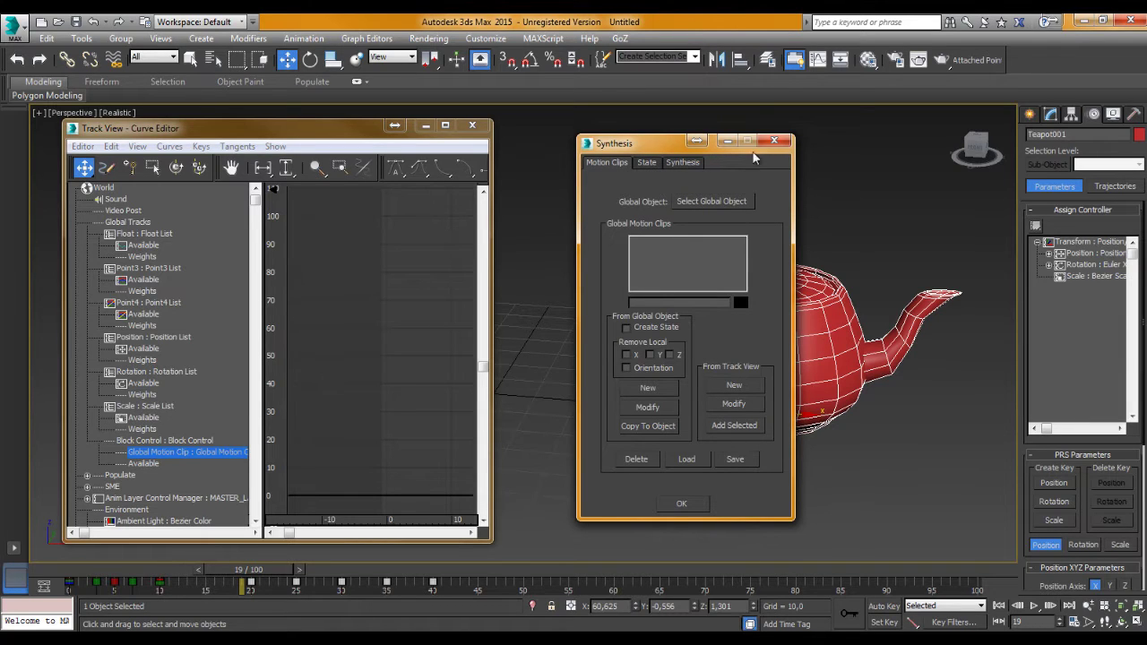
{"action": "left_click", "coordinate": [681, 503]}
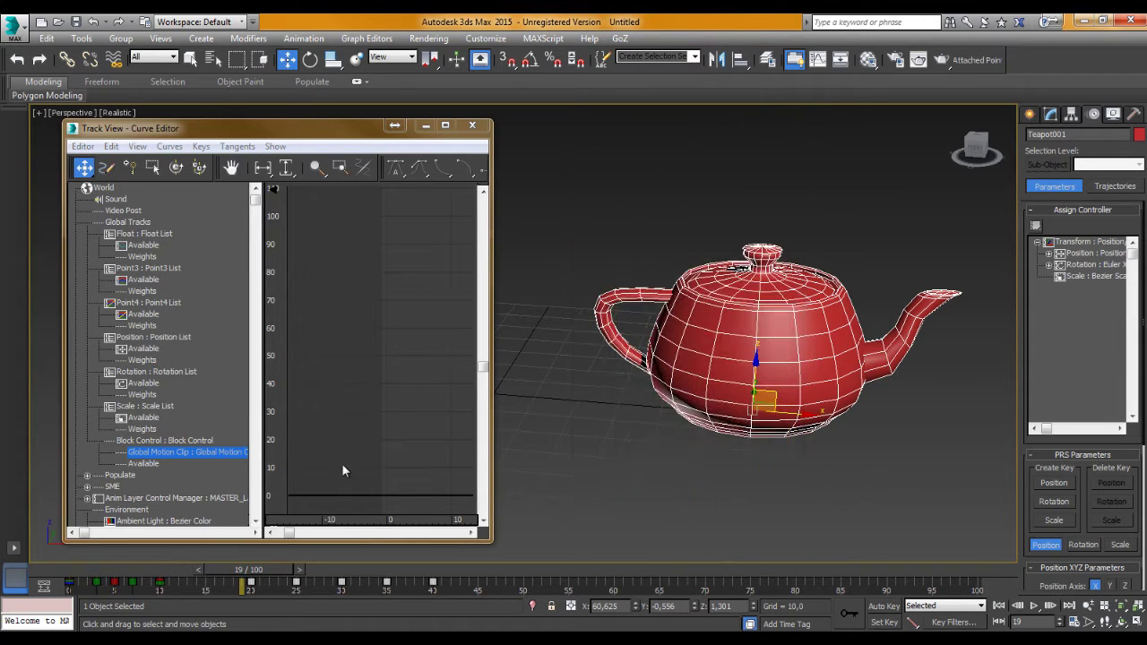
Assign a MasterBlock controller to the new Available slot below Global Motion Clip
{"action": "right_click", "coordinate": [172, 451]}
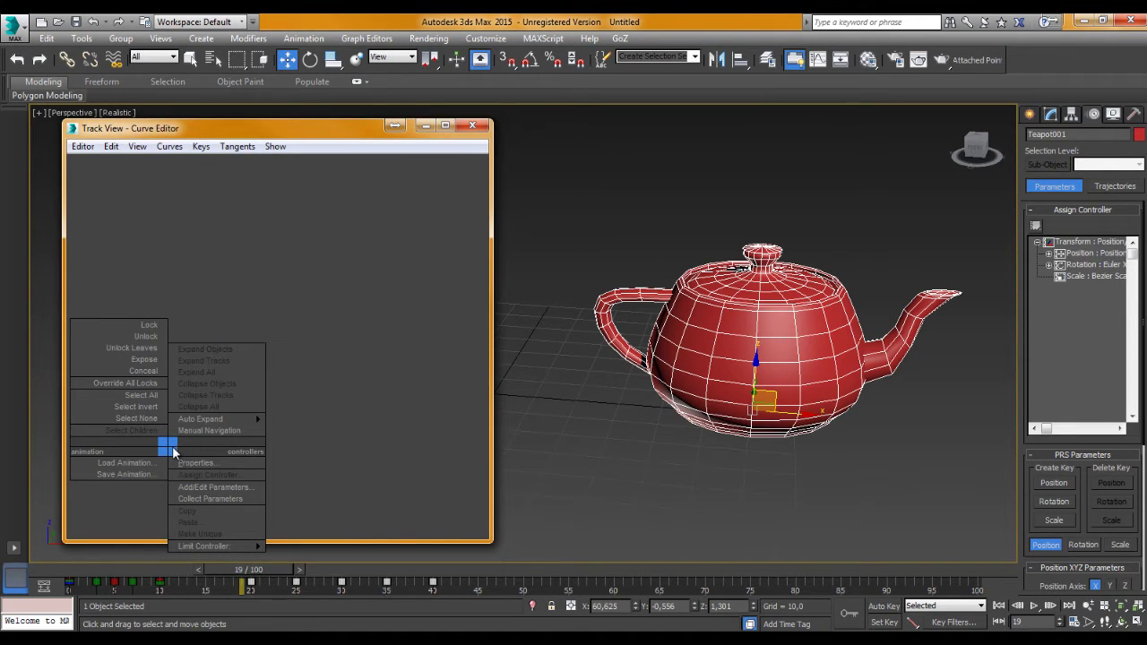
{"action": "left_click", "coordinate": [224, 431]}
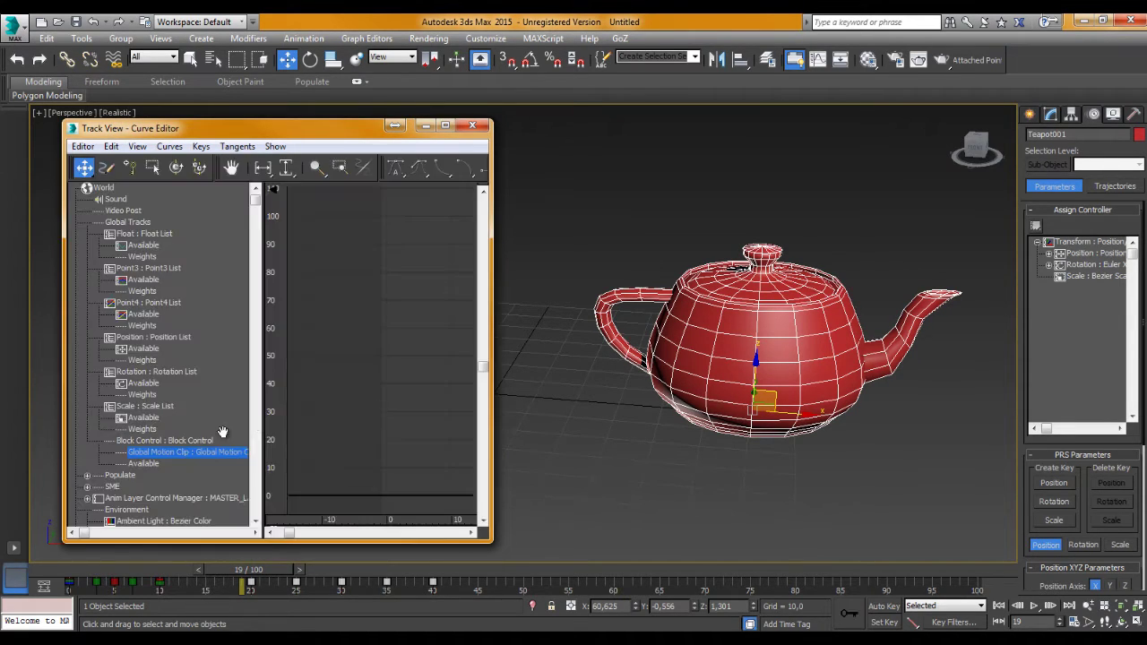
{"action": "left_click", "coordinate": [148, 465]}
{"action": "right_click", "coordinate": [148, 465]}
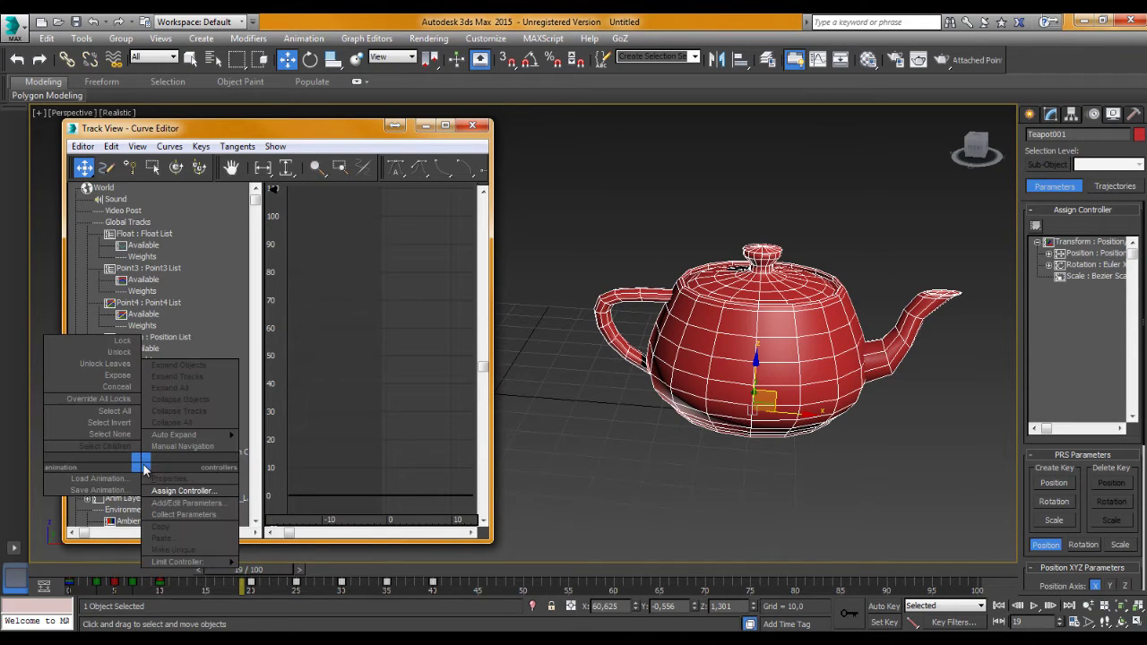
{"action": "left_click", "coordinate": [180, 491]}
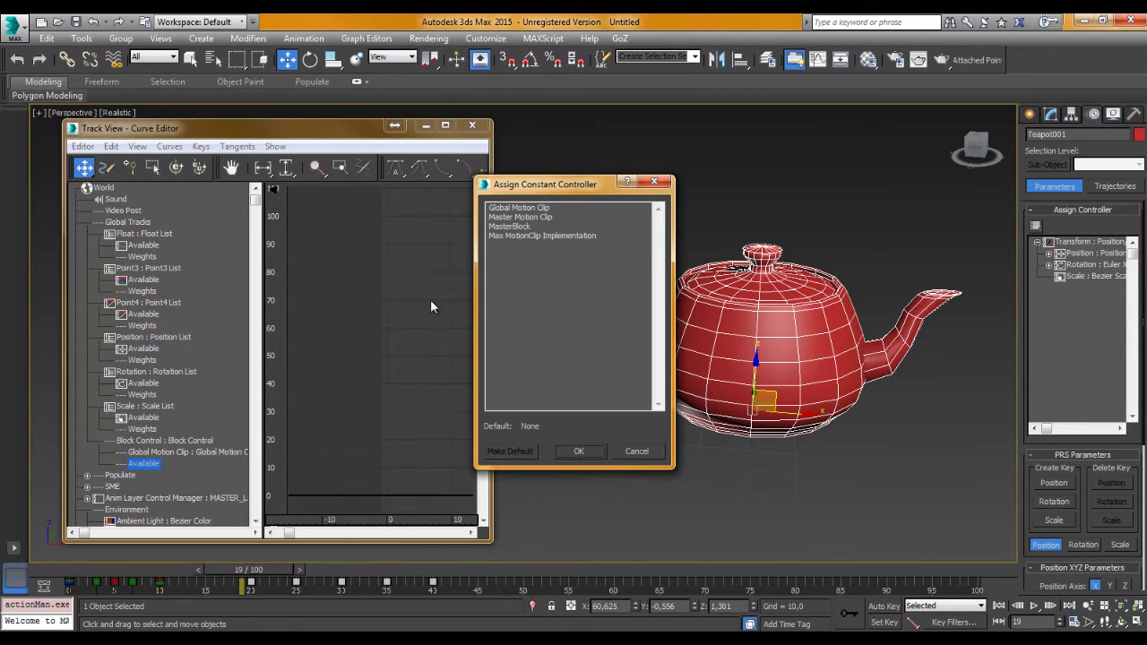
{"action": "left_click", "coordinate": [518, 227]}
{"action": "left_click_drag", "start_coordinate": [536, 185], "coordinate": [625, 165]}
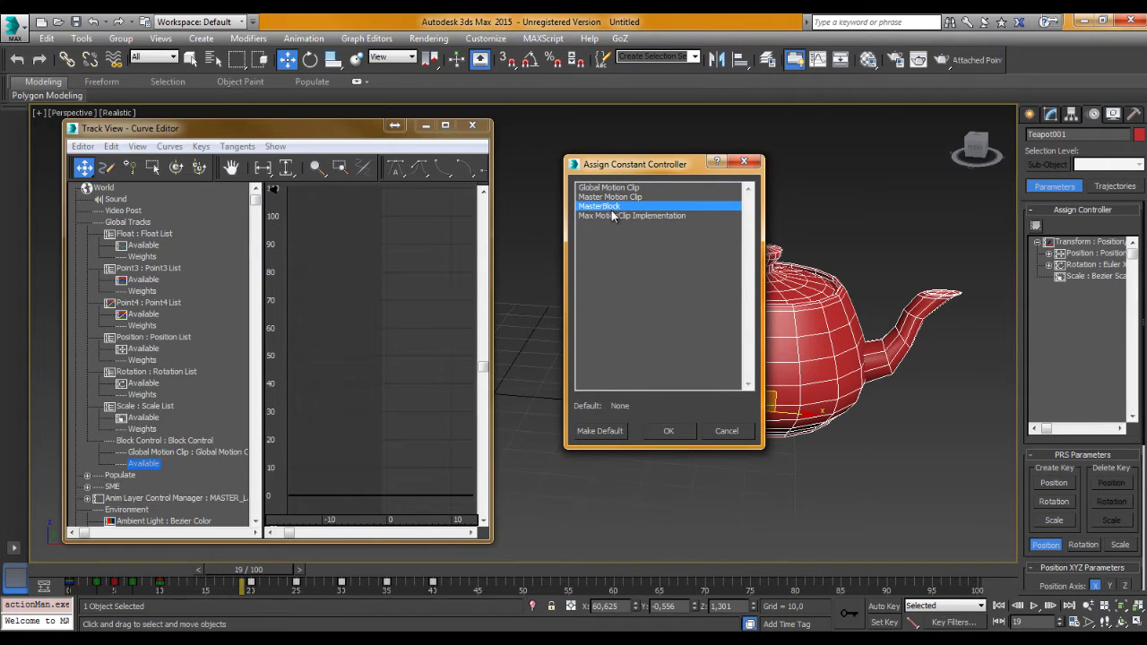
{"action": "left_click", "coordinate": [672, 428]}
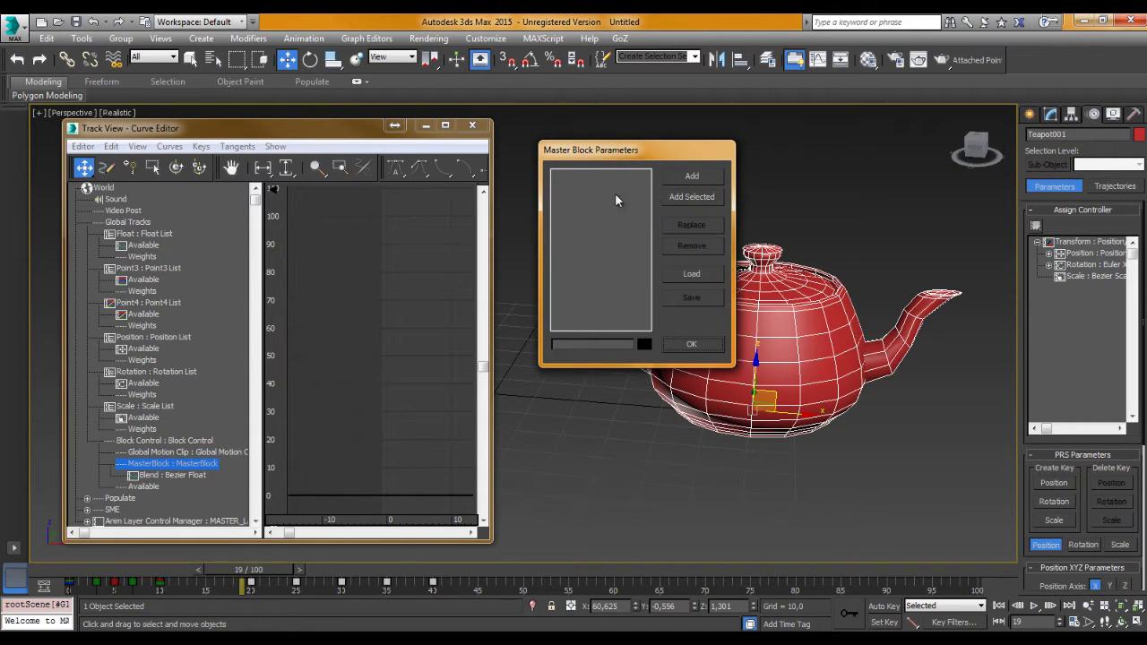
Start a new block and expand Teapot001's Position tracks in Track View Pick
{"action": "left_click_drag", "start_coordinate": [664, 157], "coordinate": [631, 136]}
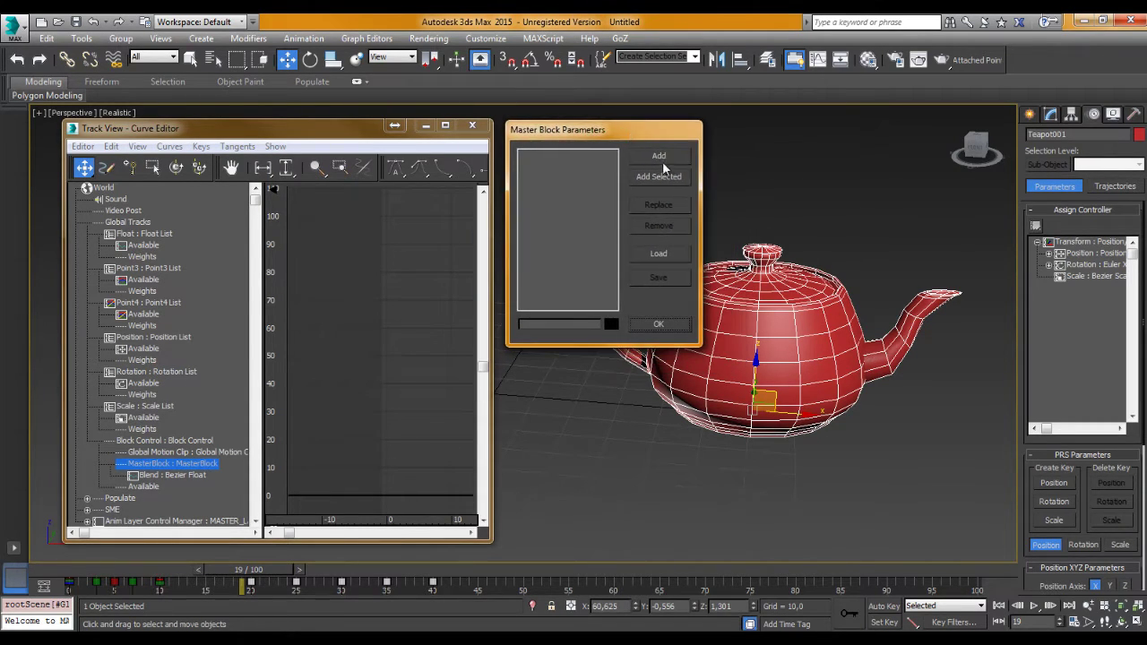
{"action": "left_click", "coordinate": [658, 157]}
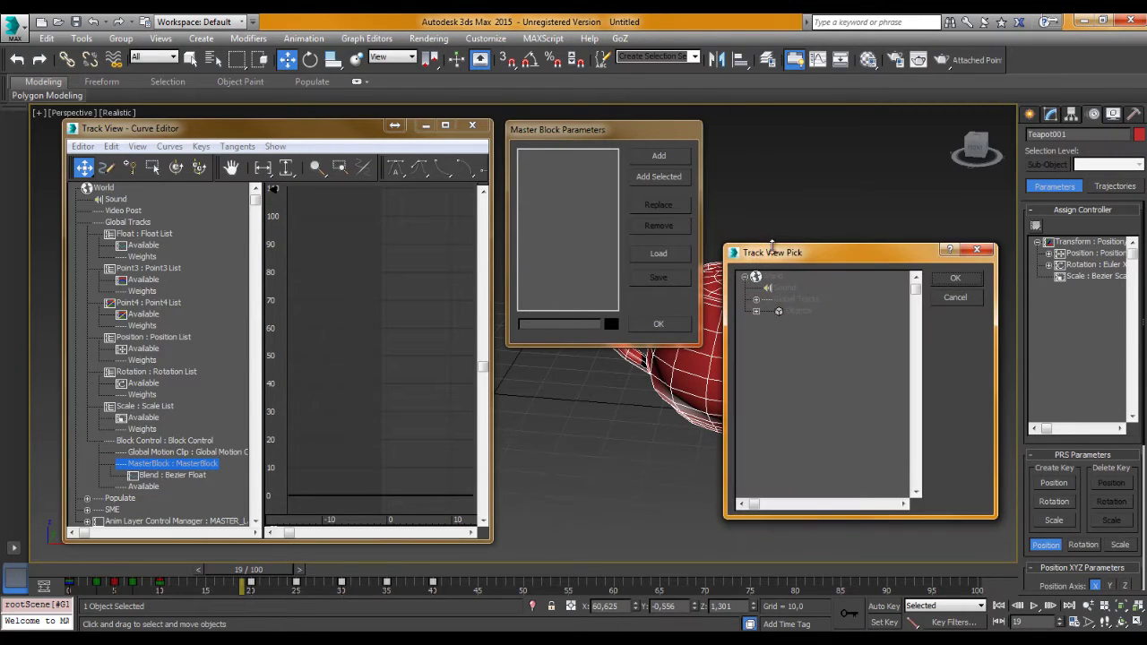
{"action": "mouse_move", "coordinate": [767, 244]}
{"action": "left_mouse_down"}
{"action": "mouse_move", "coordinate": [744, 164]}
{"action": "mouse_move", "coordinate": [776, 123]}
{"action": "left_mouse_up"}
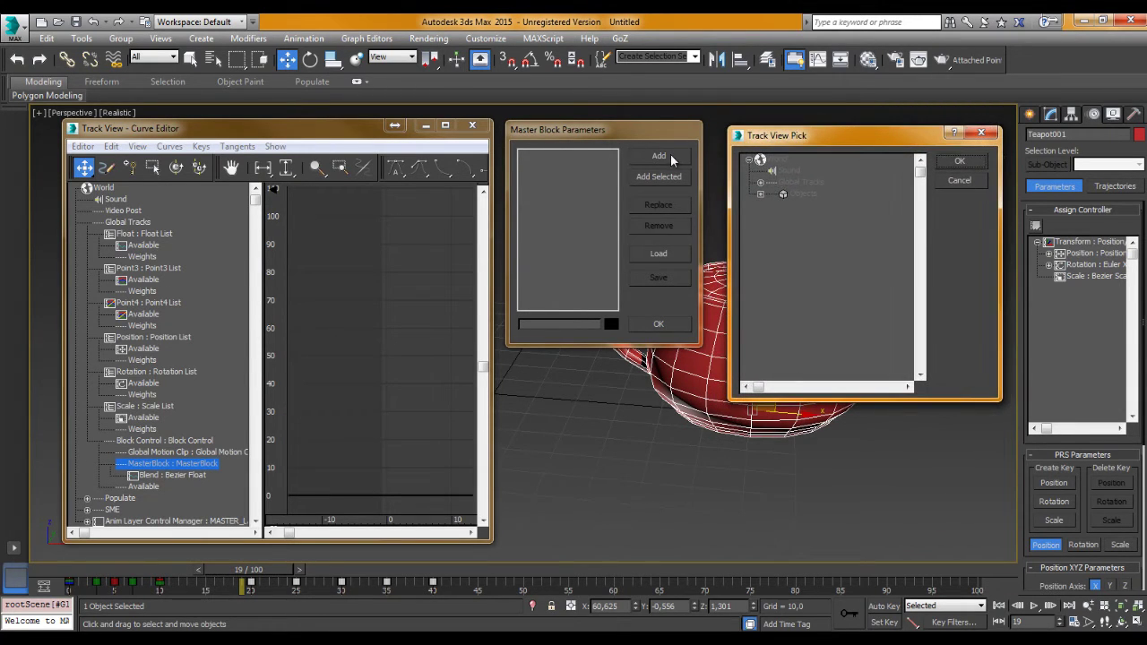
{"action": "left_click", "coordinate": [759, 194]}
{"action": "left_click", "coordinate": [794, 217]}
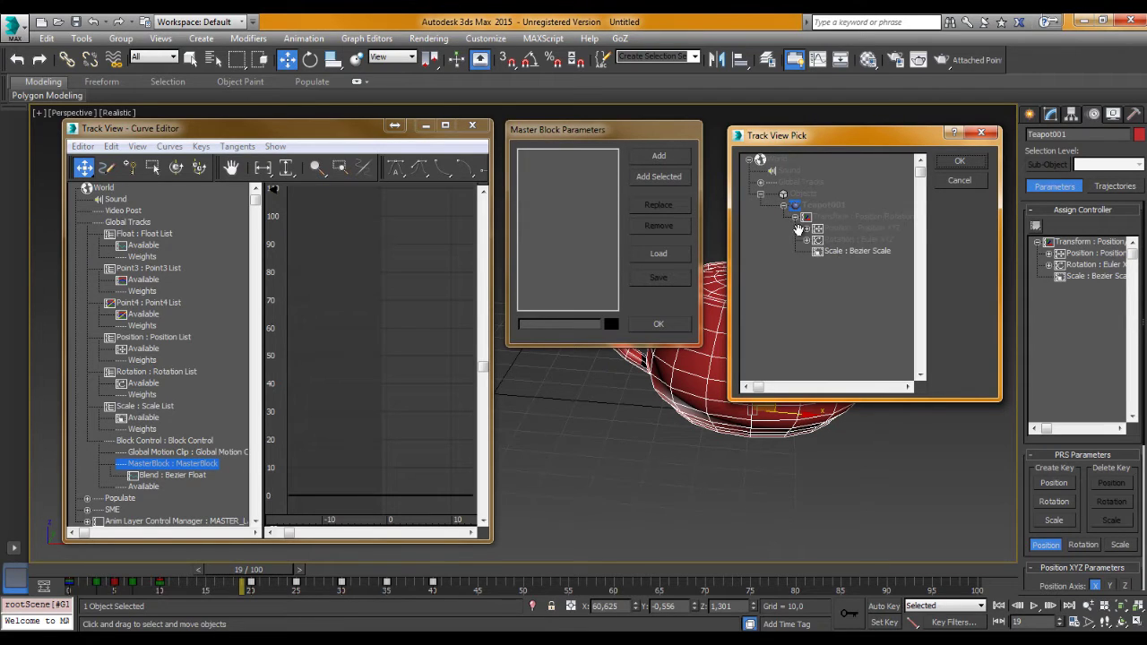
{"action": "left_click", "coordinate": [806, 229]}
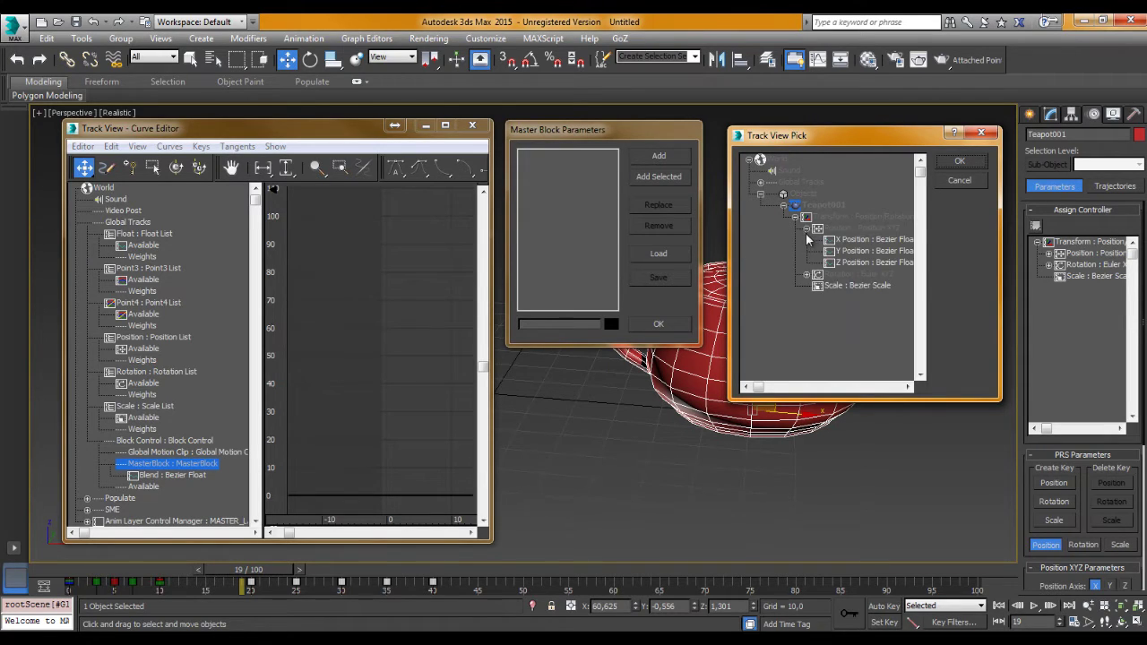
Pick the teapot's X and Z Position tracks for the block
{"action": "left_click_drag", "start_coordinate": [808, 148], "coordinate": [786, 143]}
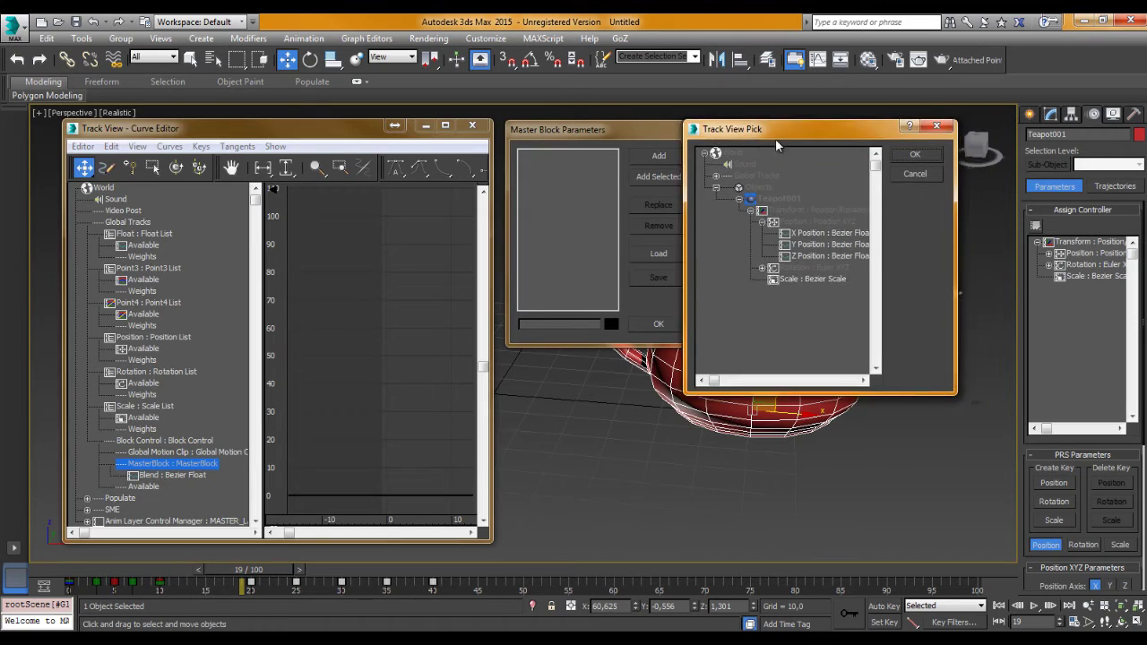
{"action": "left_click", "coordinate": [825, 238]}
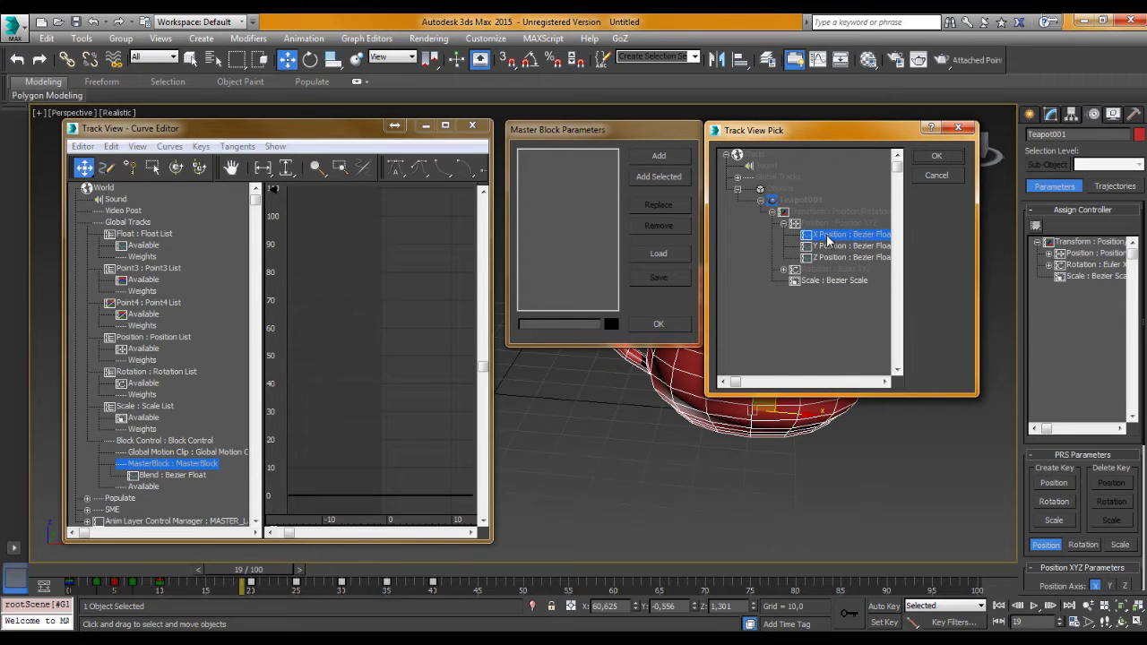
{"action": "left_click", "coordinate": [824, 257]}
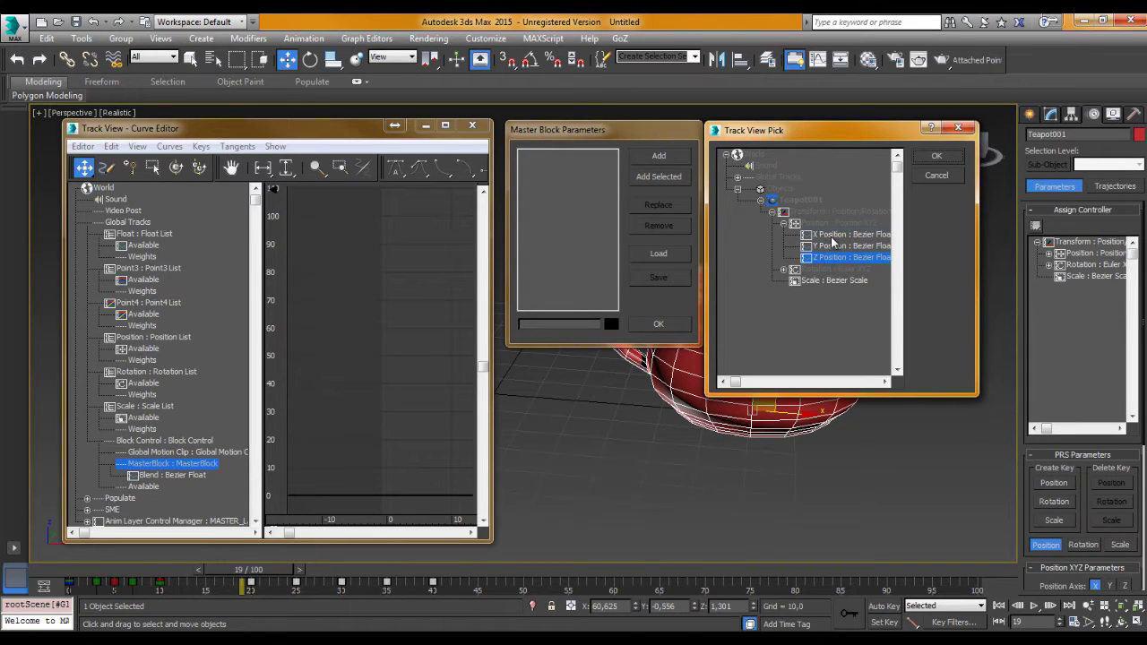
{"action": "left_click", "coordinate": [826, 235], "text": "shift"}
{"action": "left_click", "coordinate": [825, 245], "text": "ctrl"}
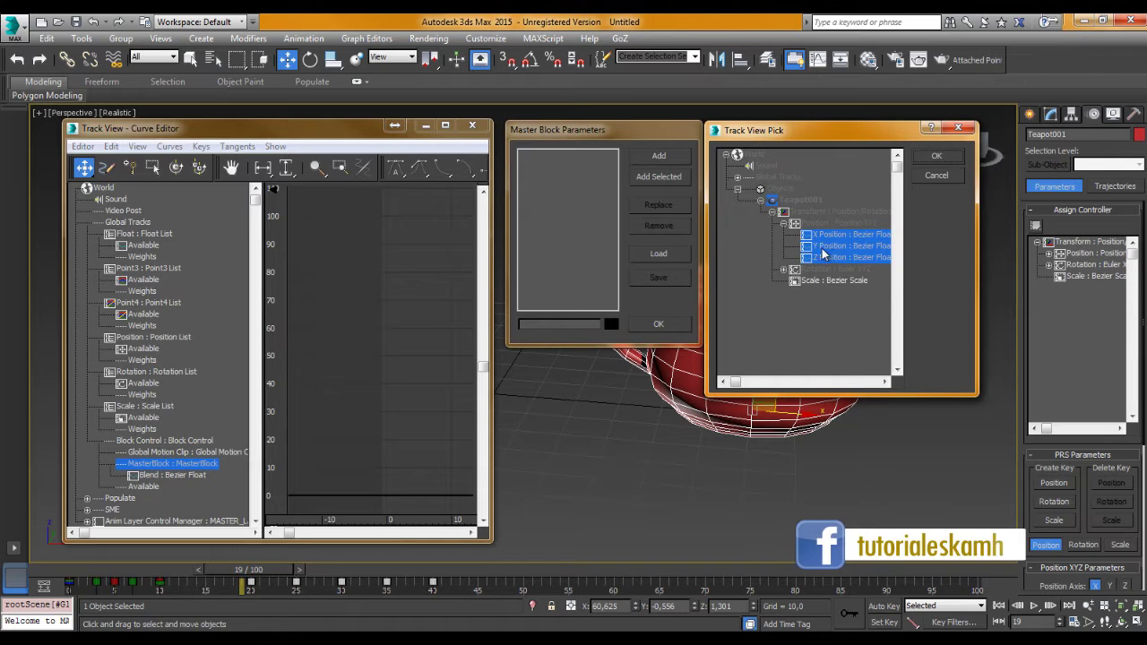
{"action": "left_click", "coordinate": [825, 236]}
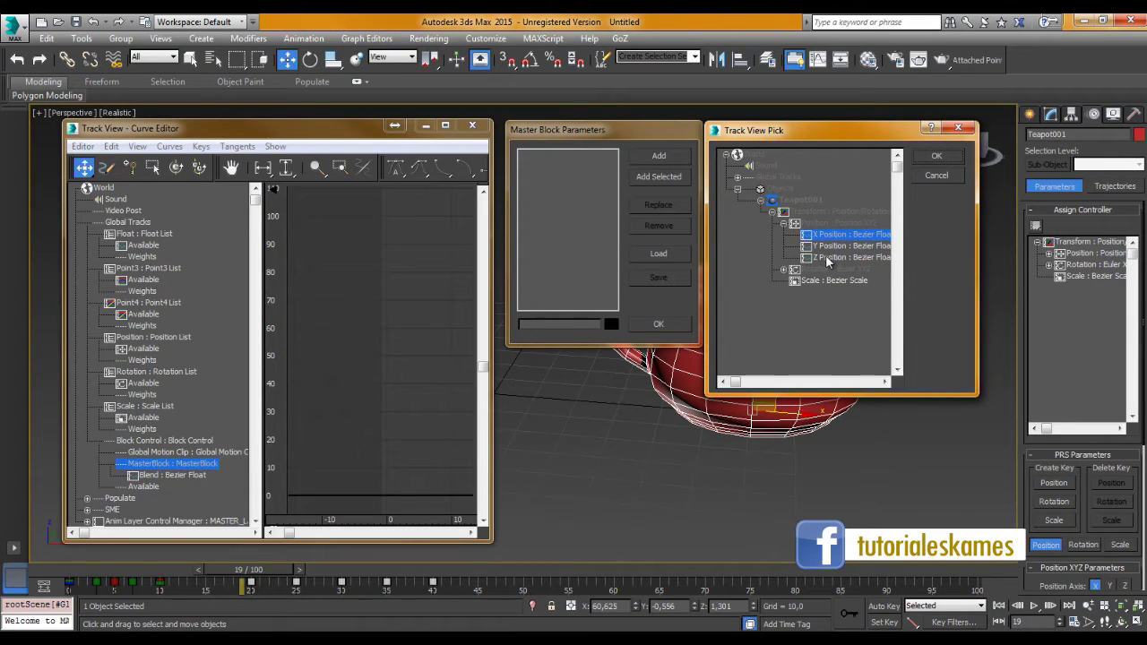
{"action": "left_click", "coordinate": [825, 258], "text": "ctrl"}
{"action": "left_click", "coordinate": [828, 246], "text": "ctrl"}
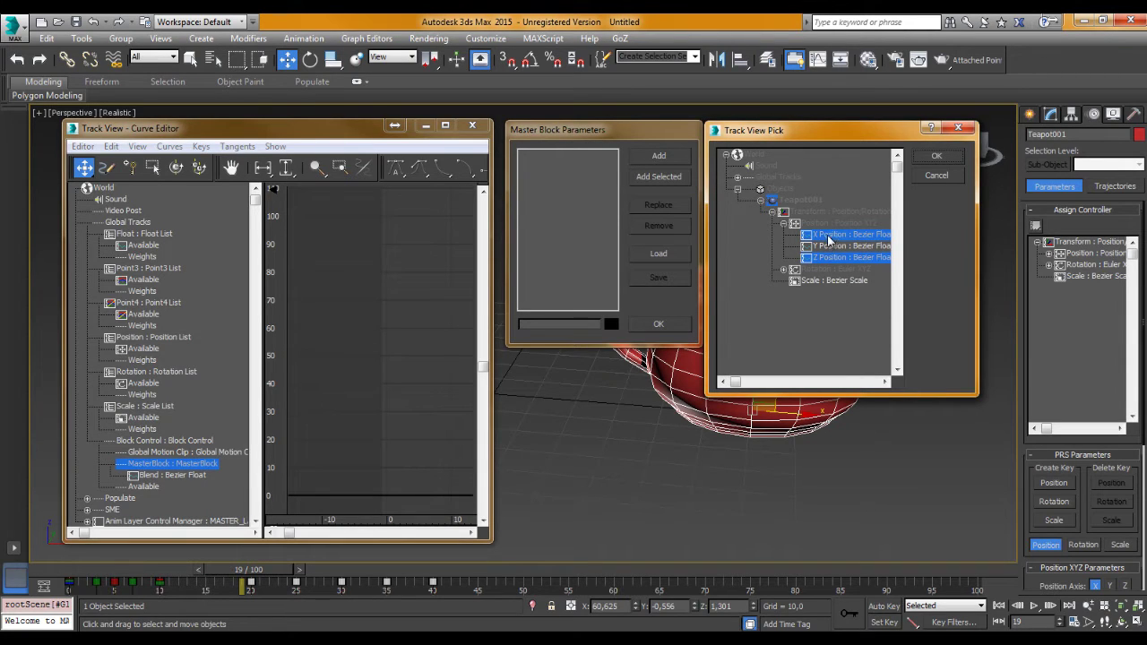
{"action": "left_click", "coordinate": [936, 157]}
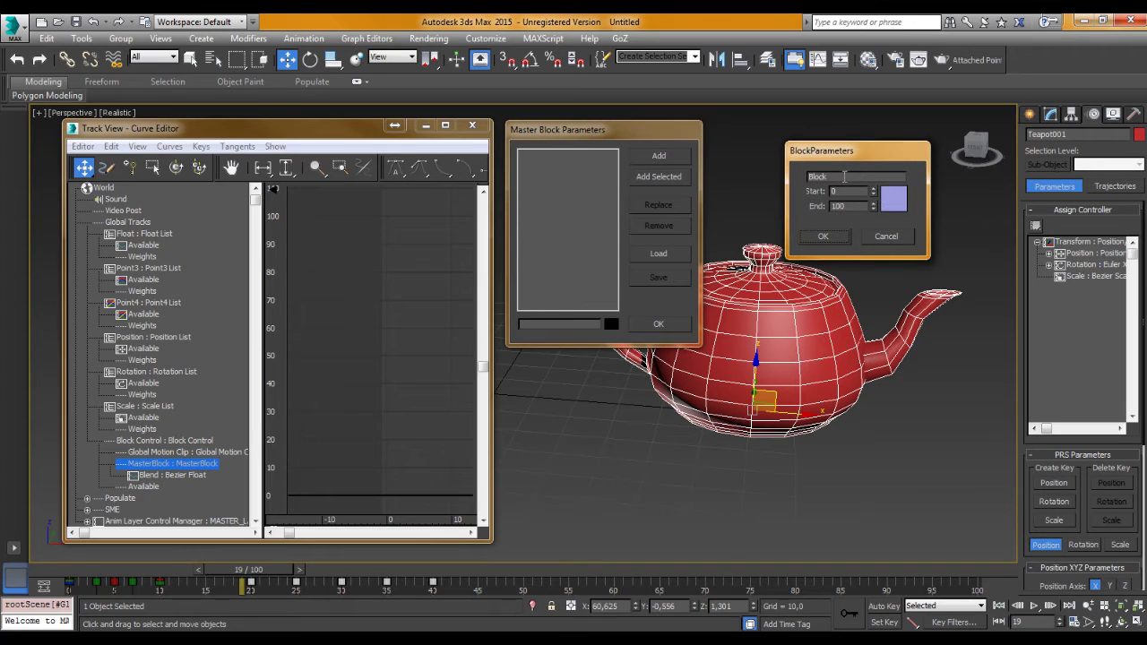
Name the block SALTO, end it at frame 10, colour it yellow, and create it
{"action": "type", "text": "SALTO"}
{"action": "double_click", "coordinate": [832, 206]}
{"action": "type", "text": "10"}
{"action": "left_click", "coordinate": [893, 199]}
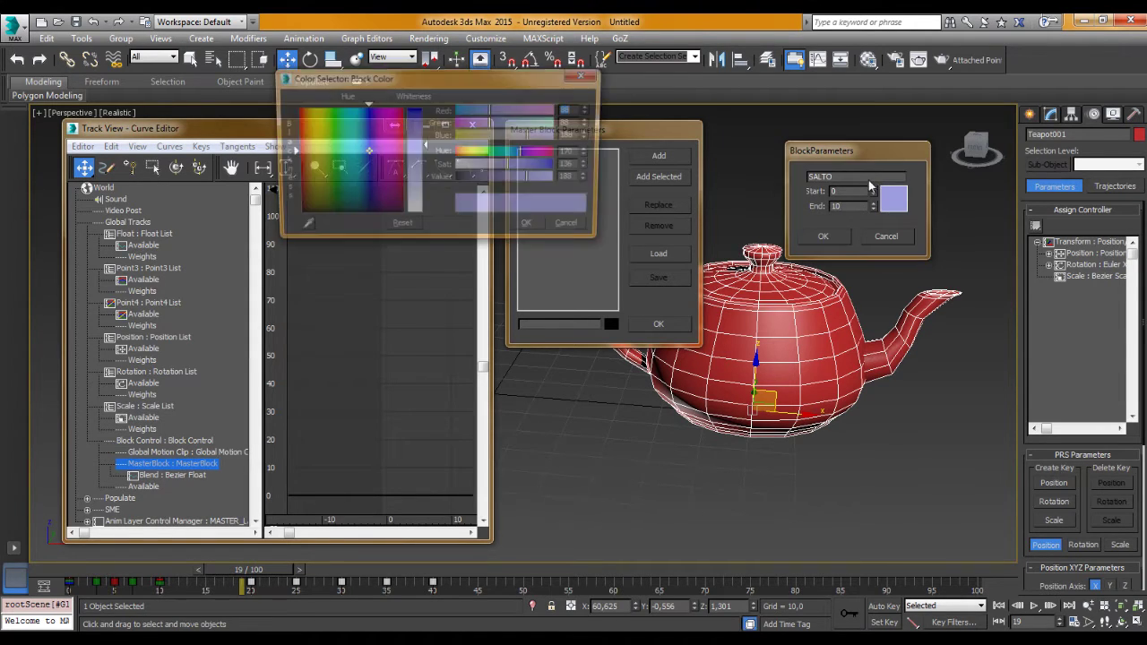
{"action": "mouse_move", "coordinate": [491, 99]}
{"action": "left_mouse_down"}
{"action": "mouse_move", "coordinate": [523, 117]}
{"action": "mouse_move", "coordinate": [847, 144]}
{"action": "left_mouse_up"}
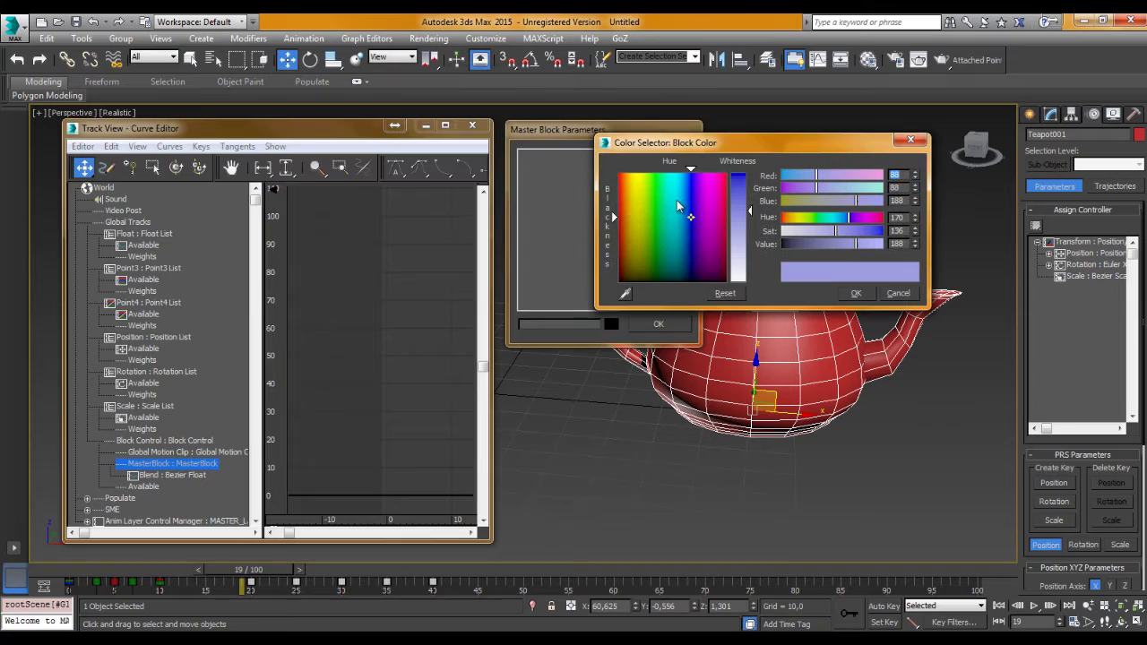
{"action": "left_click", "coordinate": [634, 175]}
{"action": "left_click", "coordinate": [736, 204]}
{"action": "left_click_drag", "start_coordinate": [736, 204], "coordinate": [723, 158]}
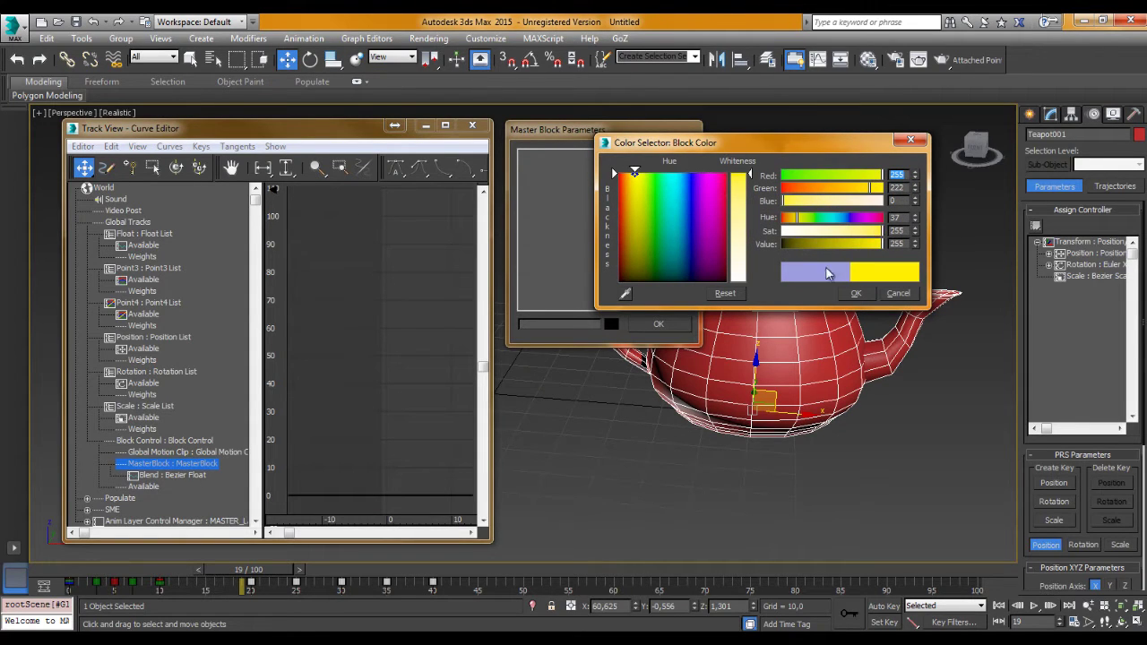
{"action": "left_click", "coordinate": [856, 294]}
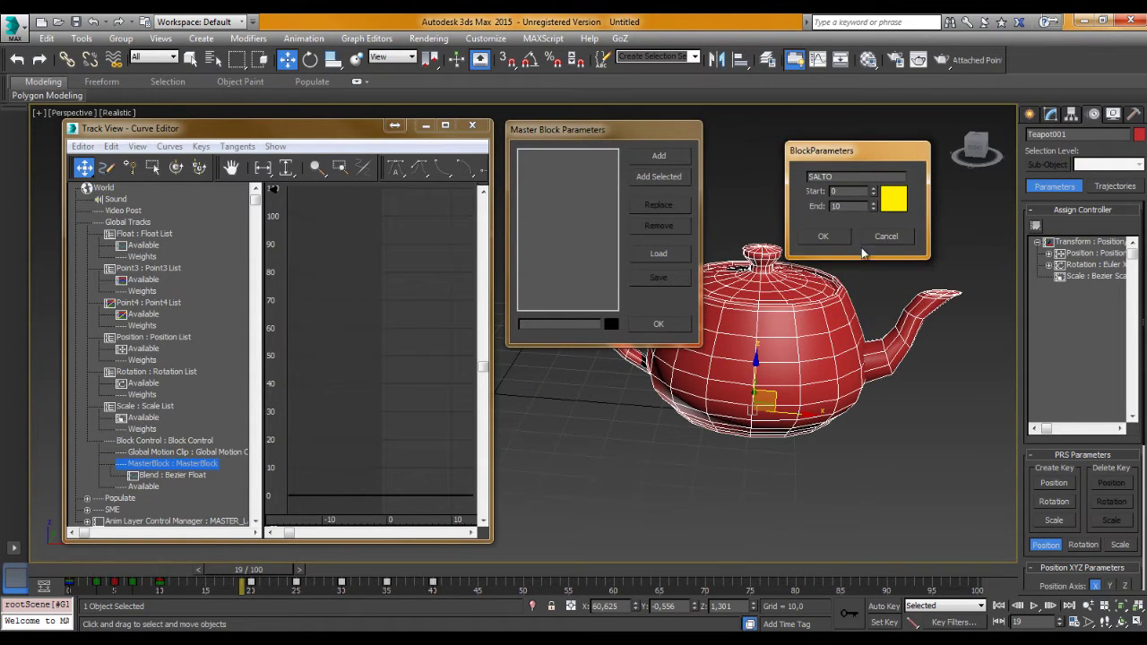
{"action": "left_click", "coordinate": [826, 236]}
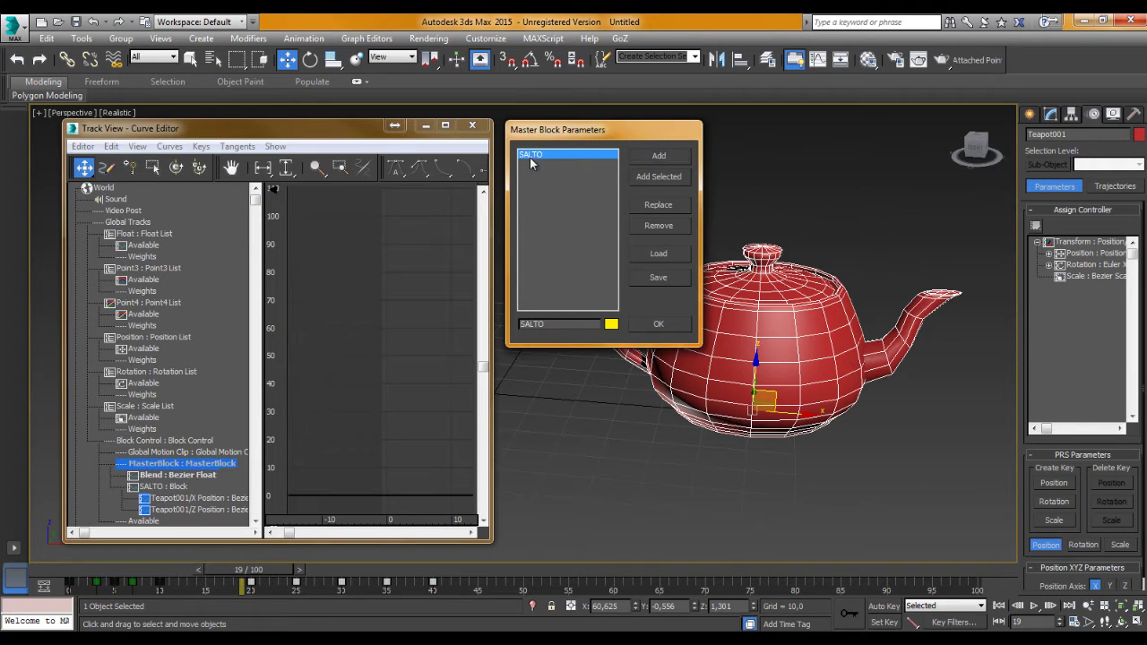
{"action": "left_click_drag", "start_coordinate": [558, 131], "coordinate": [651, 134]}
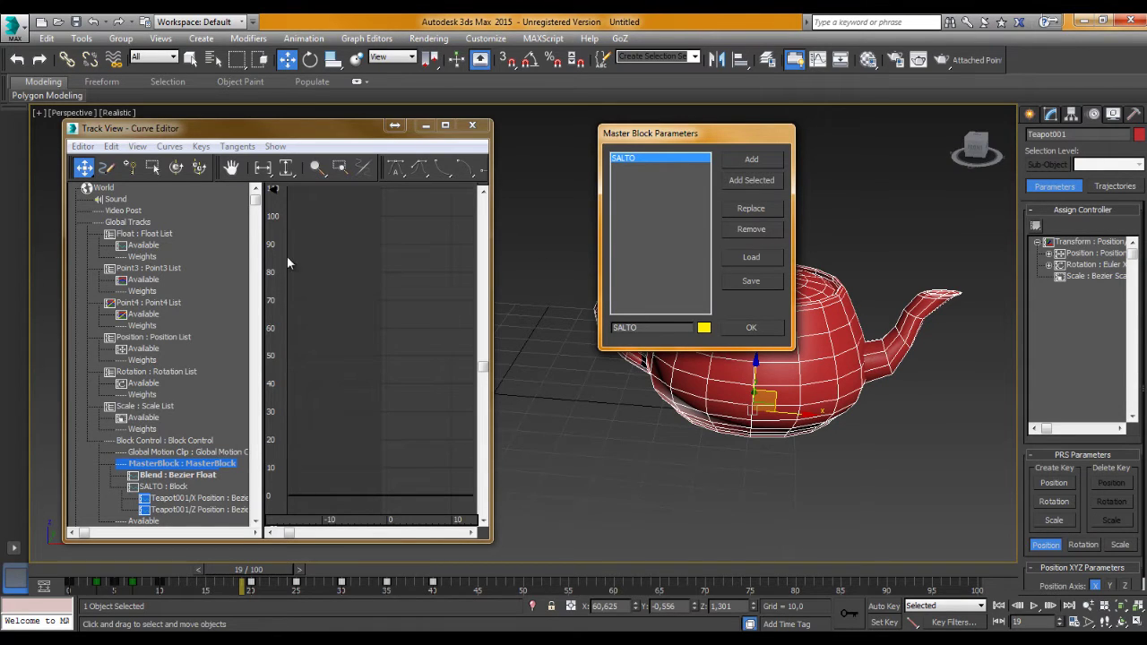
Start a new block from Teapot001's X, Y and Z Rotation tracks
{"action": "left_click", "coordinate": [750, 159]}
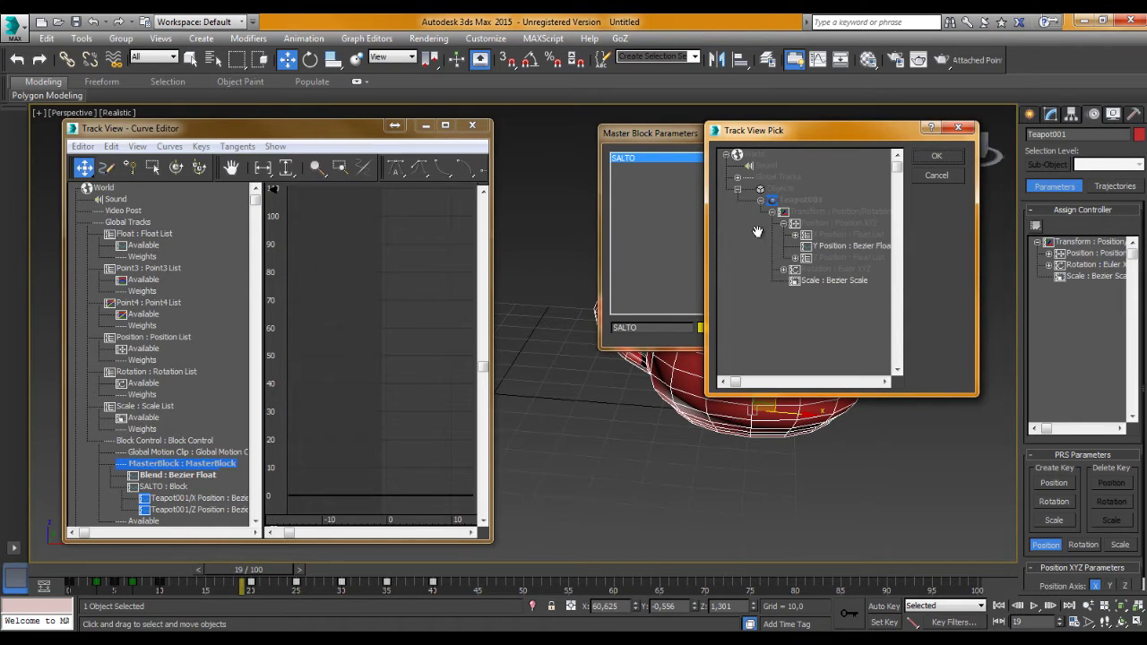
{"action": "left_click", "coordinate": [783, 269]}
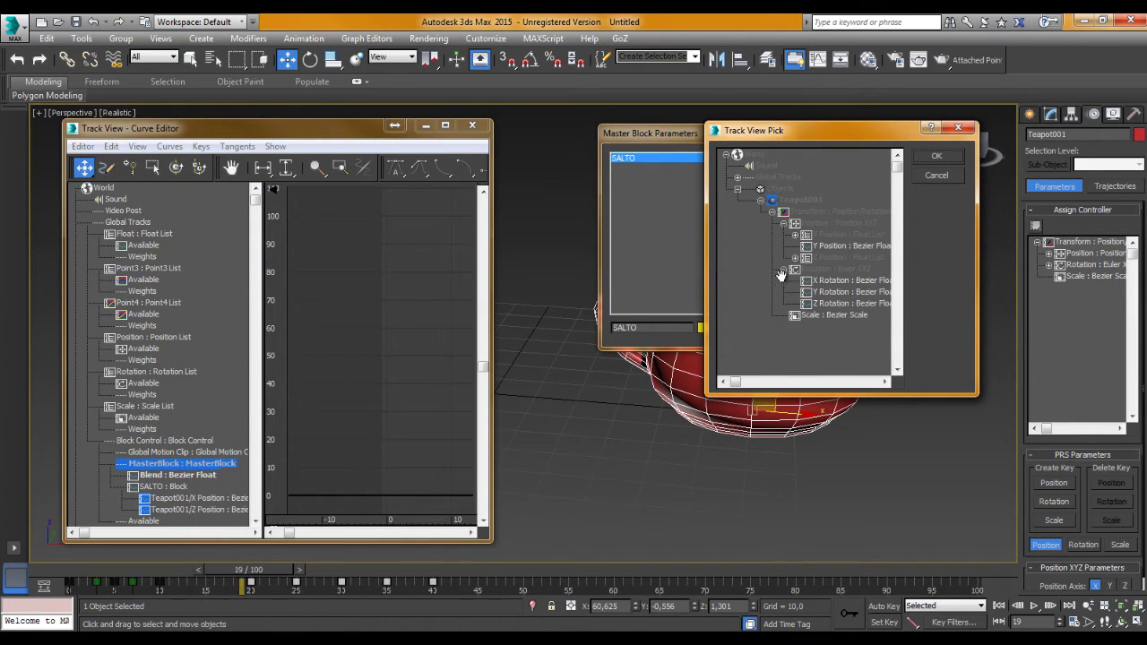
{"action": "left_click", "coordinate": [842, 281]}
{"action": "left_click", "coordinate": [821, 293]}
{"action": "left_click", "coordinate": [829, 282]}
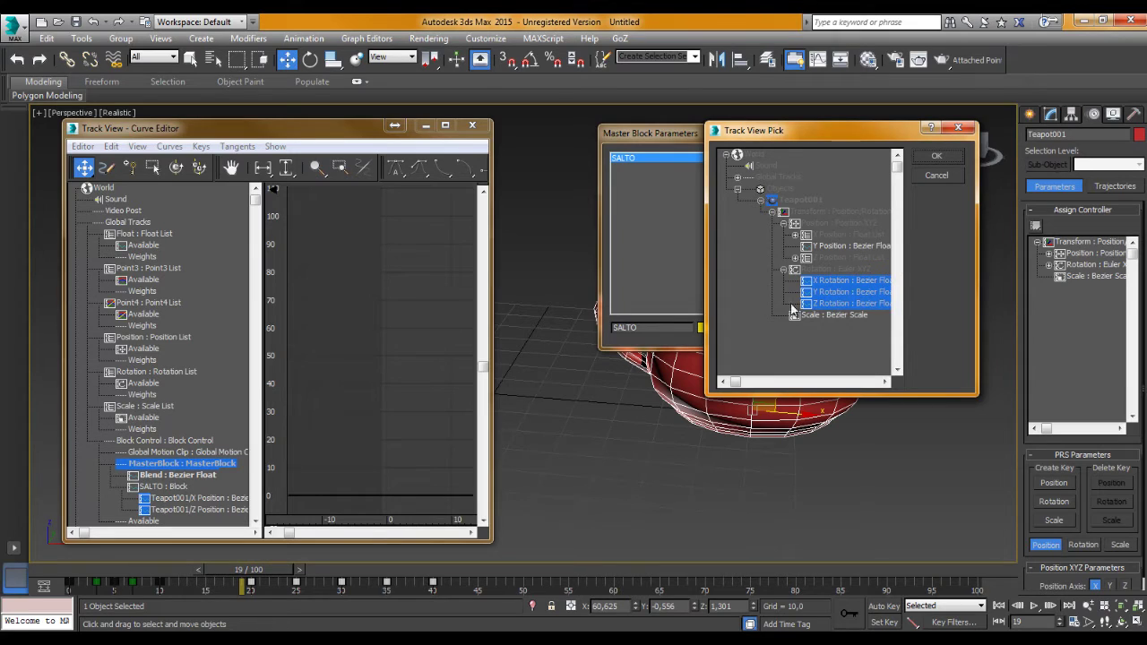
{"action": "left_click", "coordinate": [937, 156]}
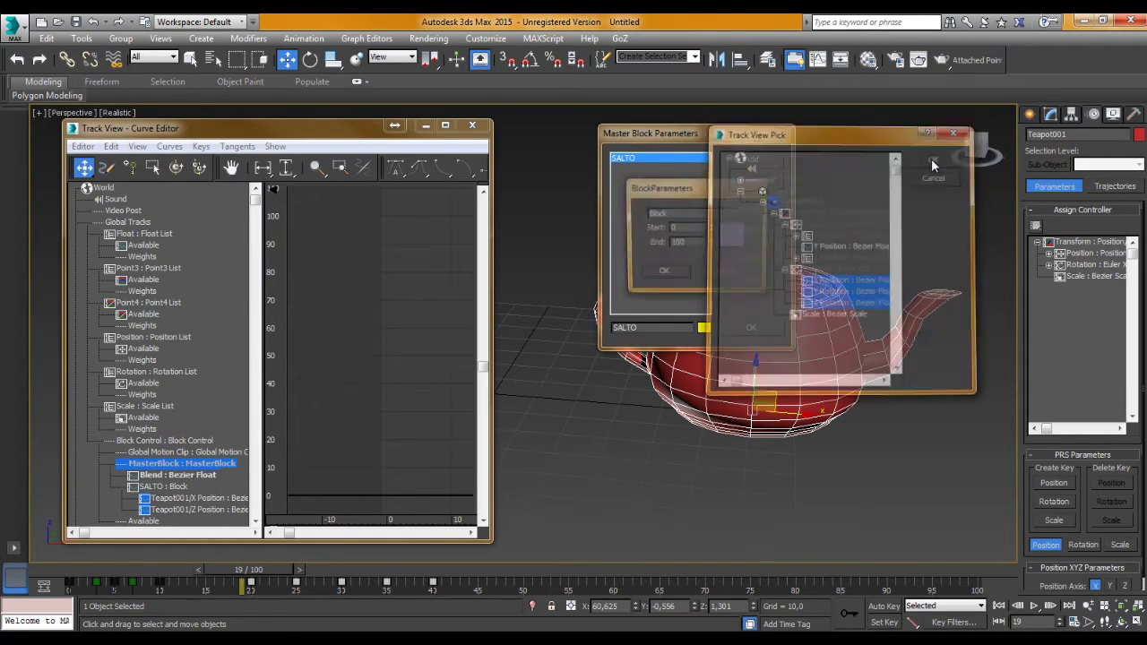
Name the block rota, end it at frame 10, colour it blue, and create it
{"action": "mouse_move", "coordinate": [707, 184]}
{"action": "left_mouse_down"}
{"action": "mouse_move", "coordinate": [864, 176]}
{"action": "mouse_move", "coordinate": [776, 206]}
{"action": "left_mouse_up"}
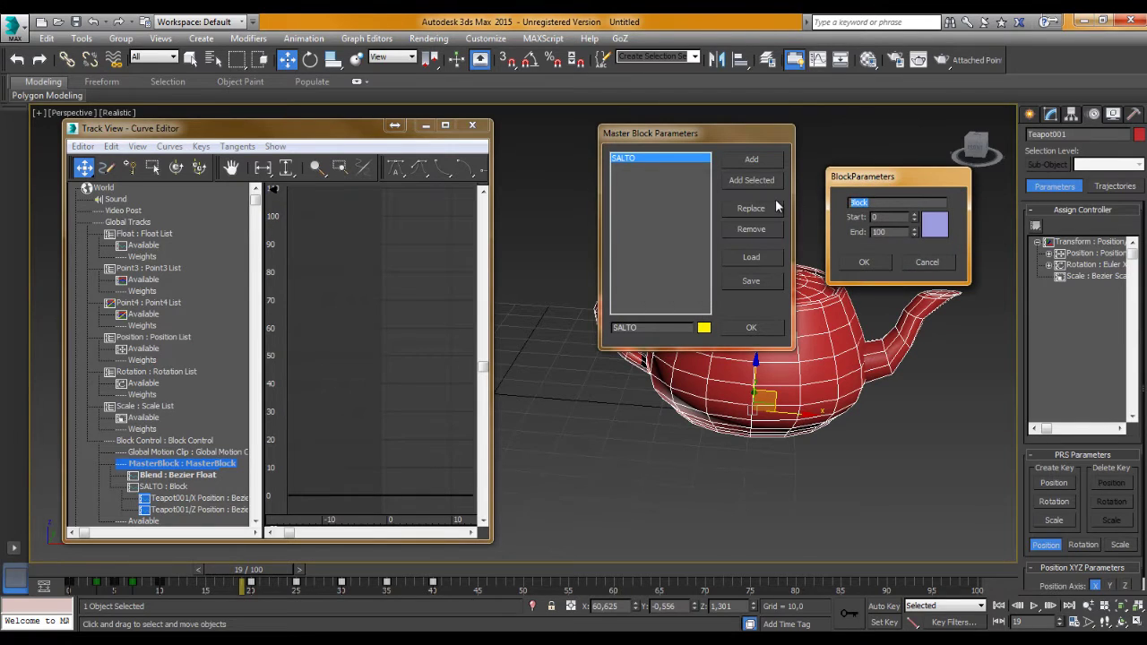
{"action": "type", "text": "rota"}
{"action": "left_click", "coordinate": [935, 228]}
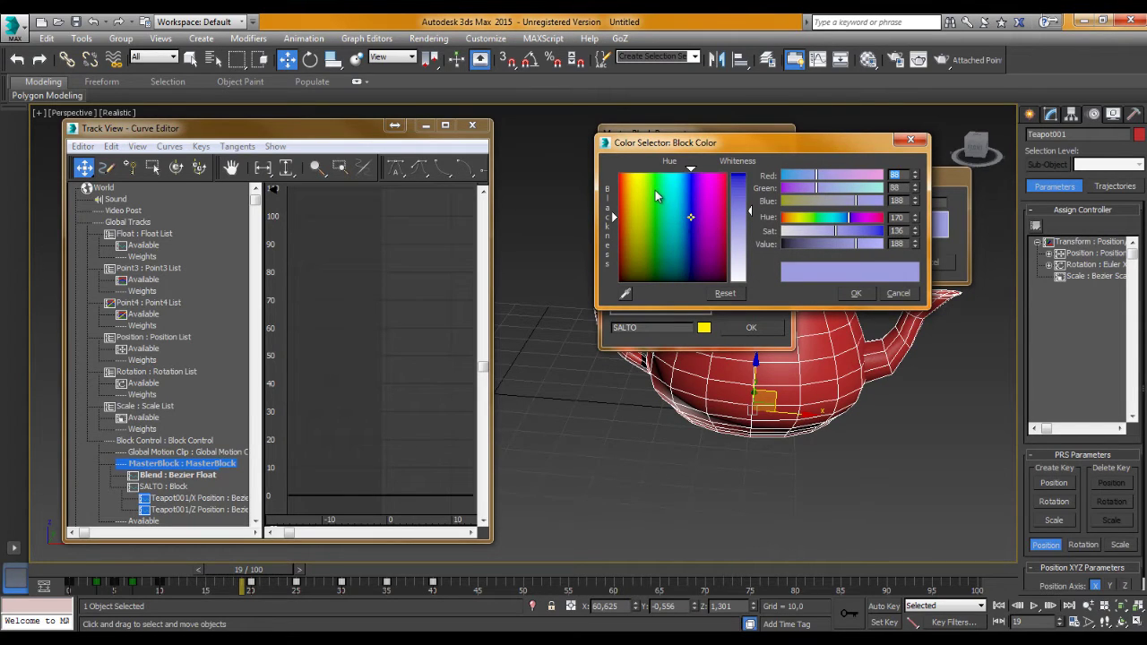
{"action": "mouse_move", "coordinate": [692, 216]}
{"action": "left_mouse_down"}
{"action": "mouse_move", "coordinate": [693, 170]}
{"action": "mouse_move", "coordinate": [740, 207]}
{"action": "left_mouse_up"}
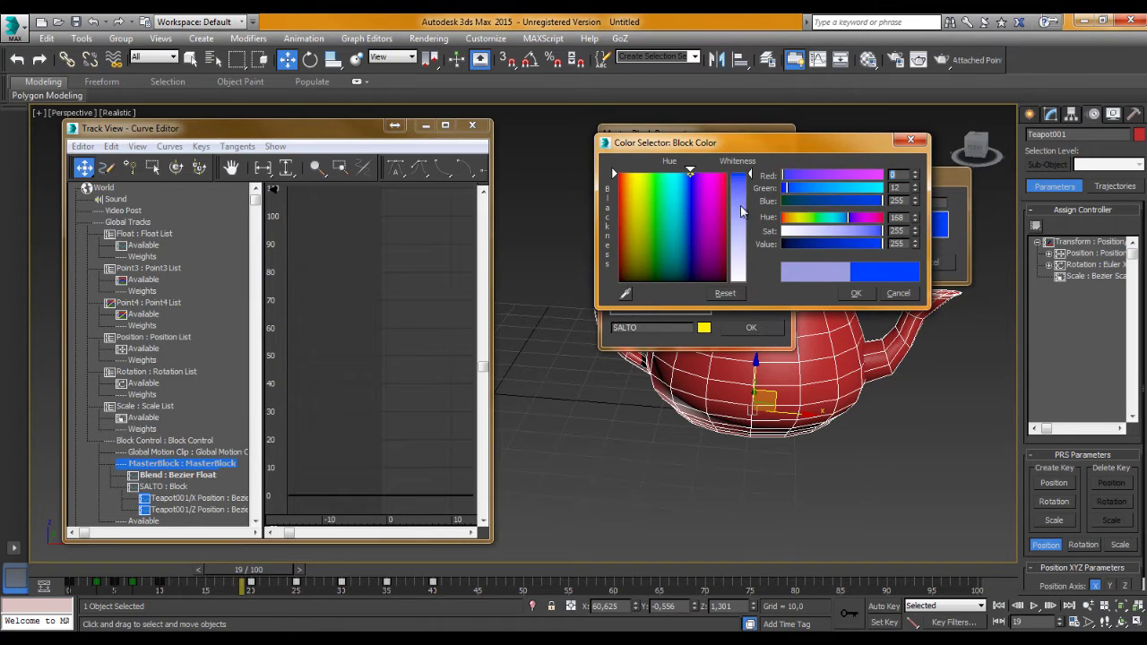
{"action": "left_click", "coordinate": [855, 294]}
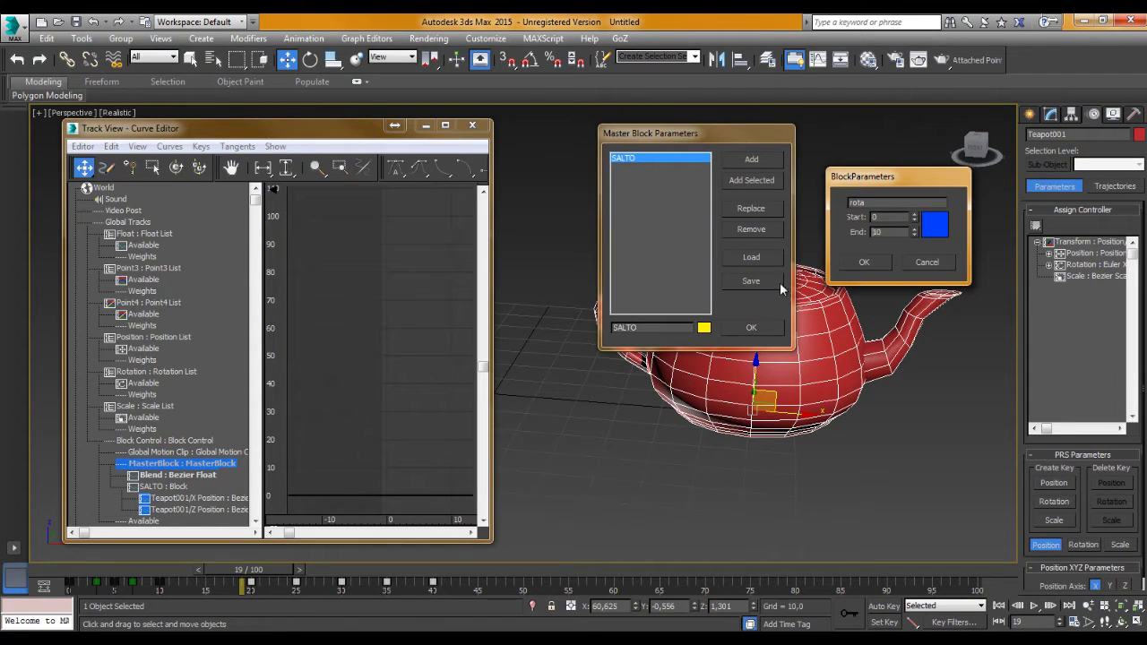
{"action": "left_click", "coordinate": [864, 262]}
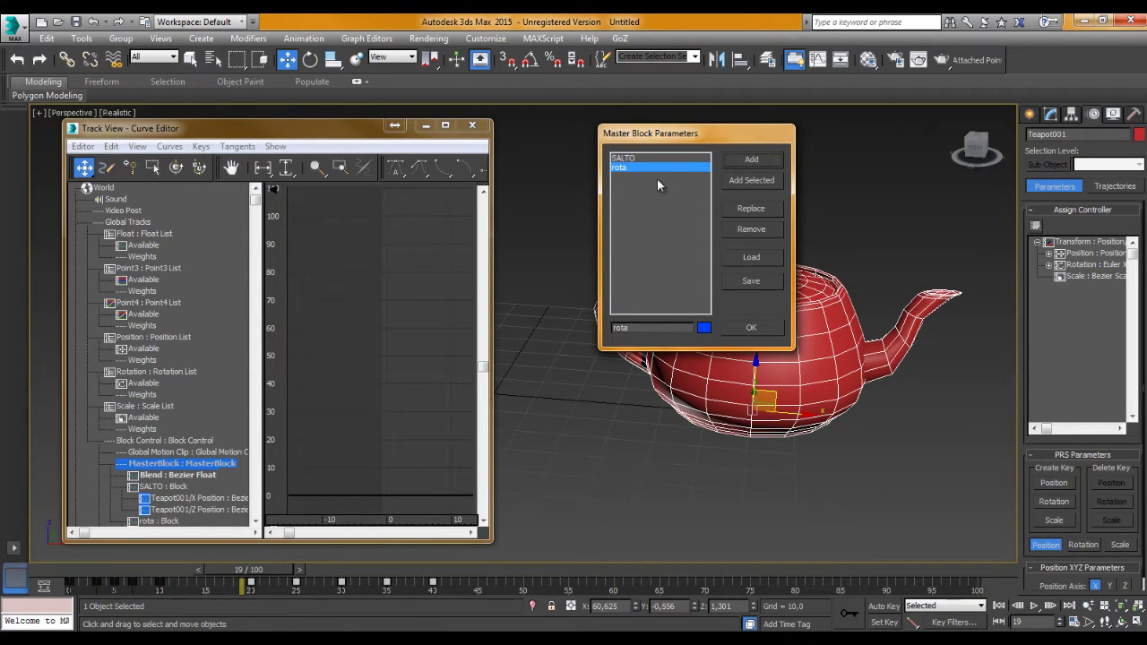
Start a new block from the teapot's Scale track
{"action": "left_click", "coordinate": [751, 161]}
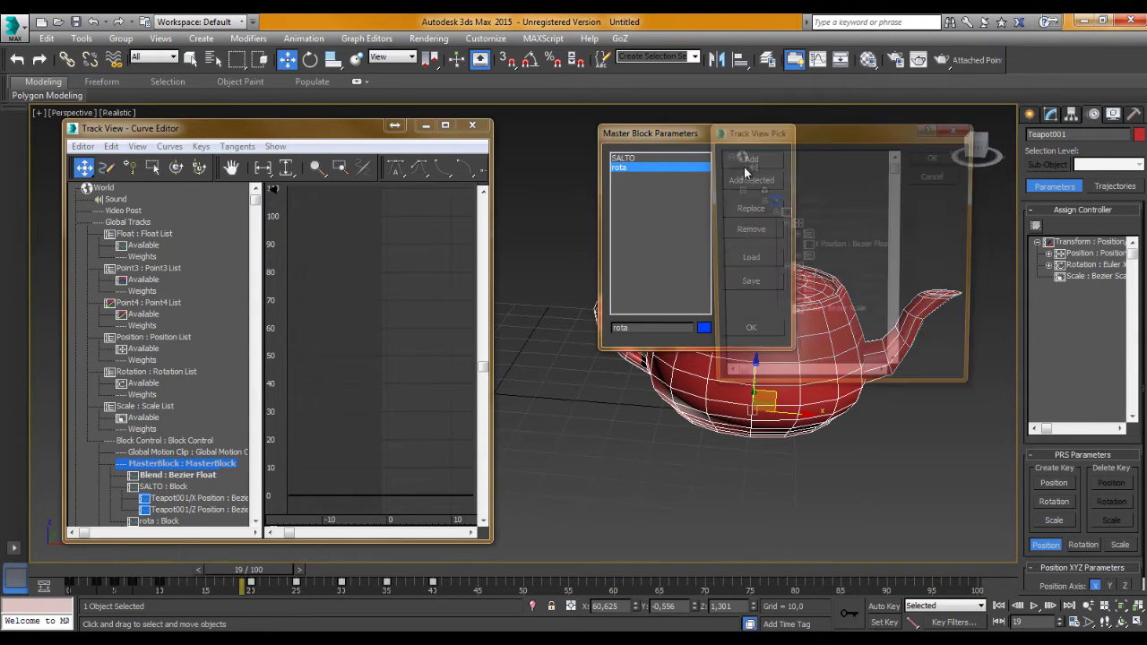
{"action": "left_click", "coordinate": [831, 315]}
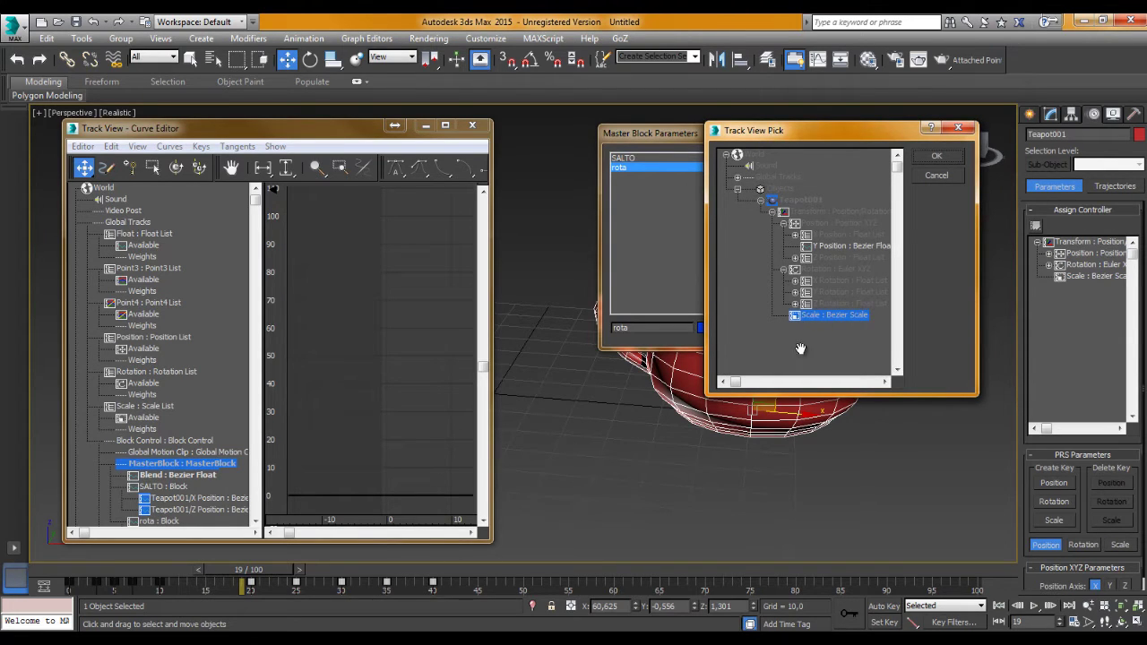
{"action": "left_click", "coordinate": [937, 157]}
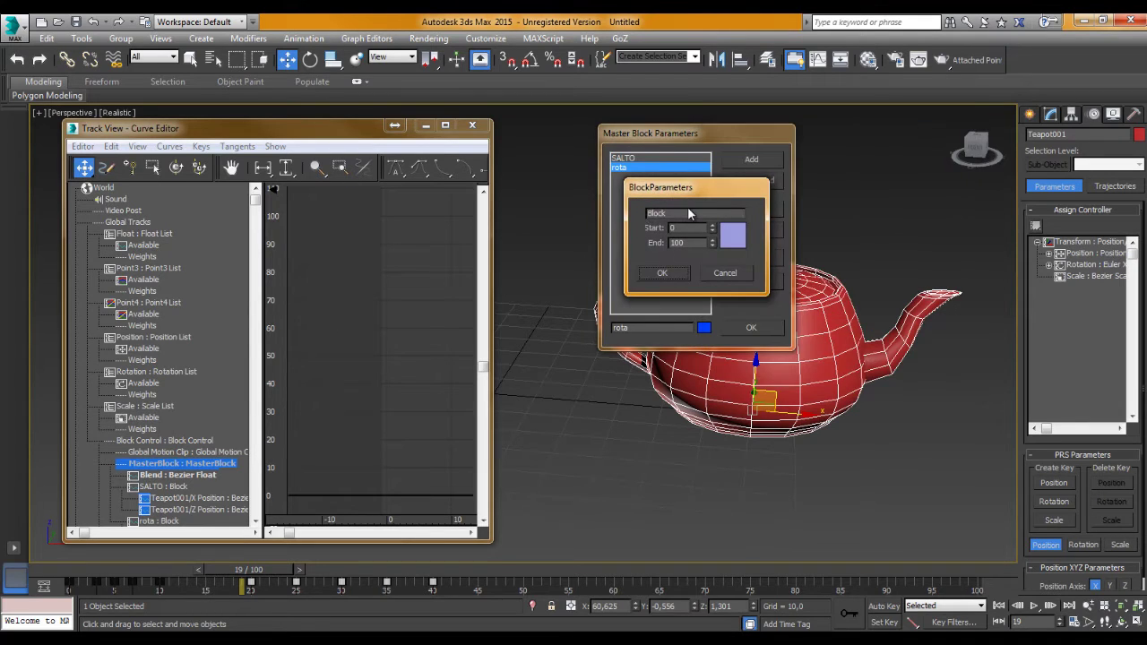
Name the block squash, span frames 20–40, colour it red, and create it
{"action": "type", "text": "s"}
{"action": "type", "text": "quash"}
{"action": "key", "text": "Tab"}
{"action": "type", "text": "20"}
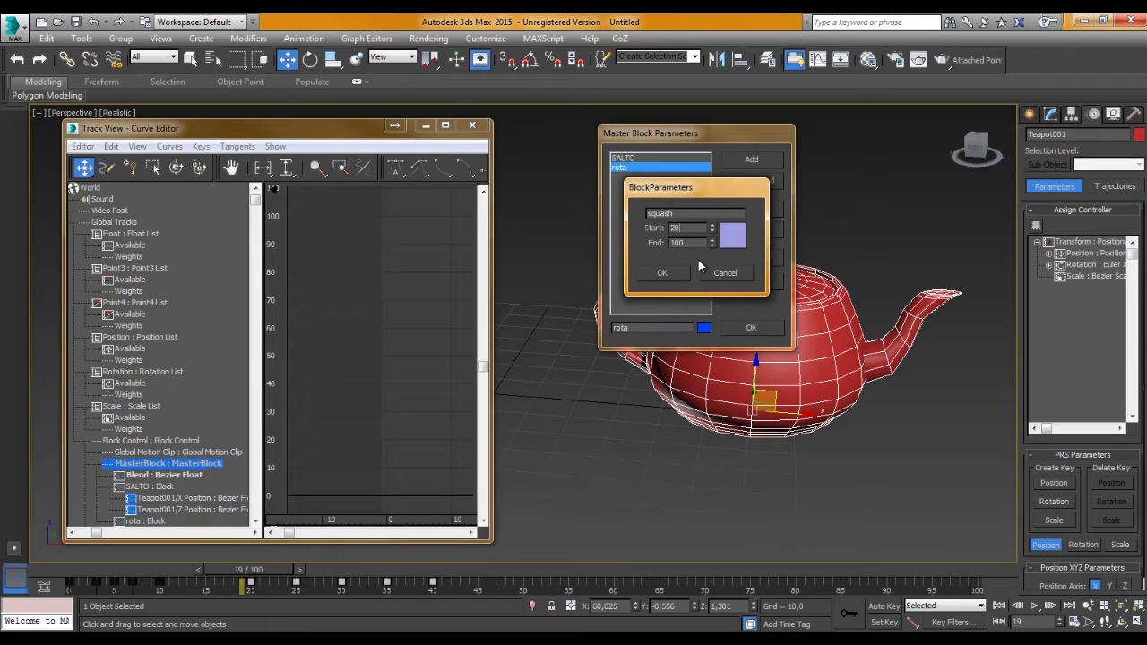
{"action": "left_click_drag", "start_coordinate": [687, 243], "coordinate": [643, 255]}
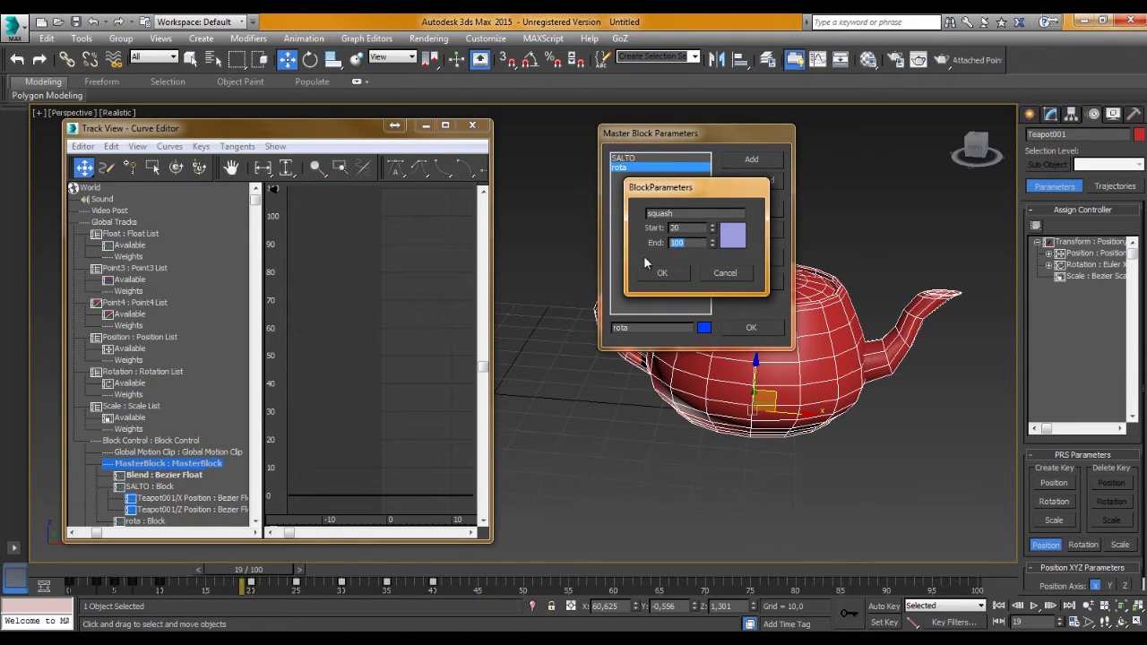
{"action": "left_click", "coordinate": [742, 239]}
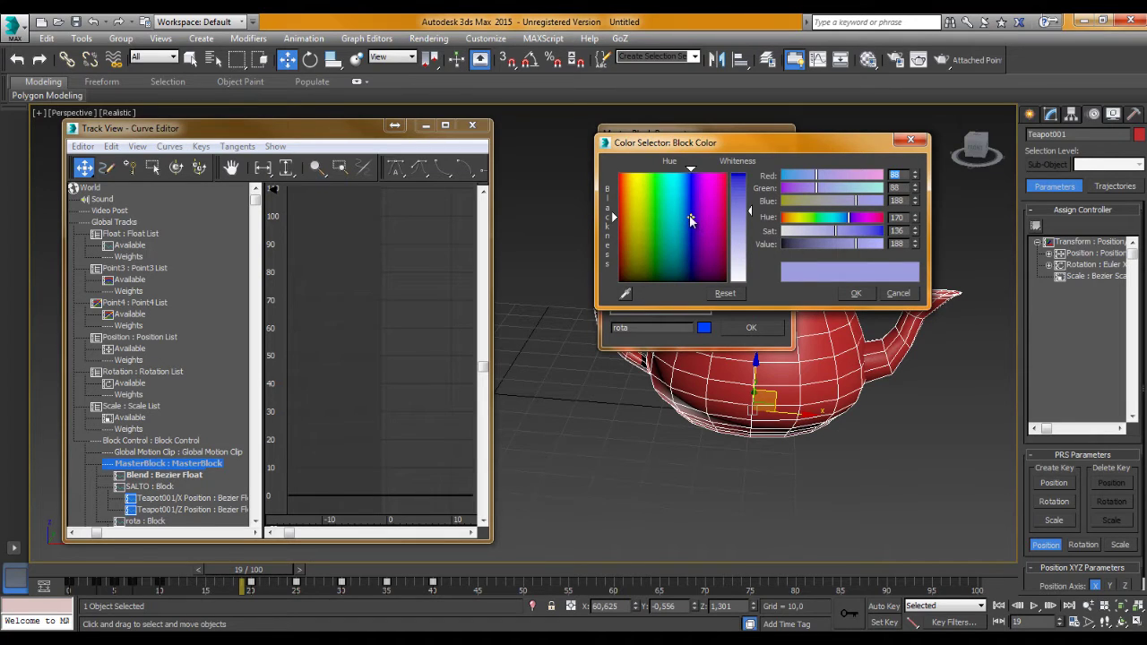
{"action": "left_click_drag", "start_coordinate": [689, 218], "coordinate": [735, 161]}
{"action": "left_click", "coordinate": [855, 293]}
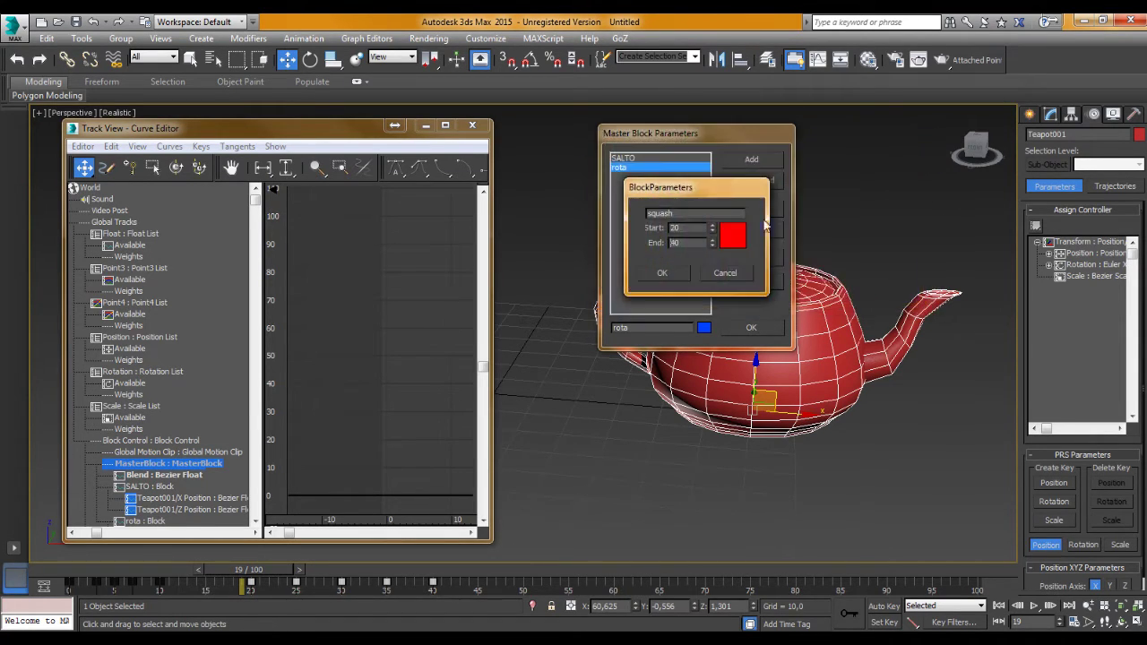
{"action": "left_click", "coordinate": [670, 270]}
{"action": "left_click_drag", "start_coordinate": [678, 141], "coordinate": [700, 143]}
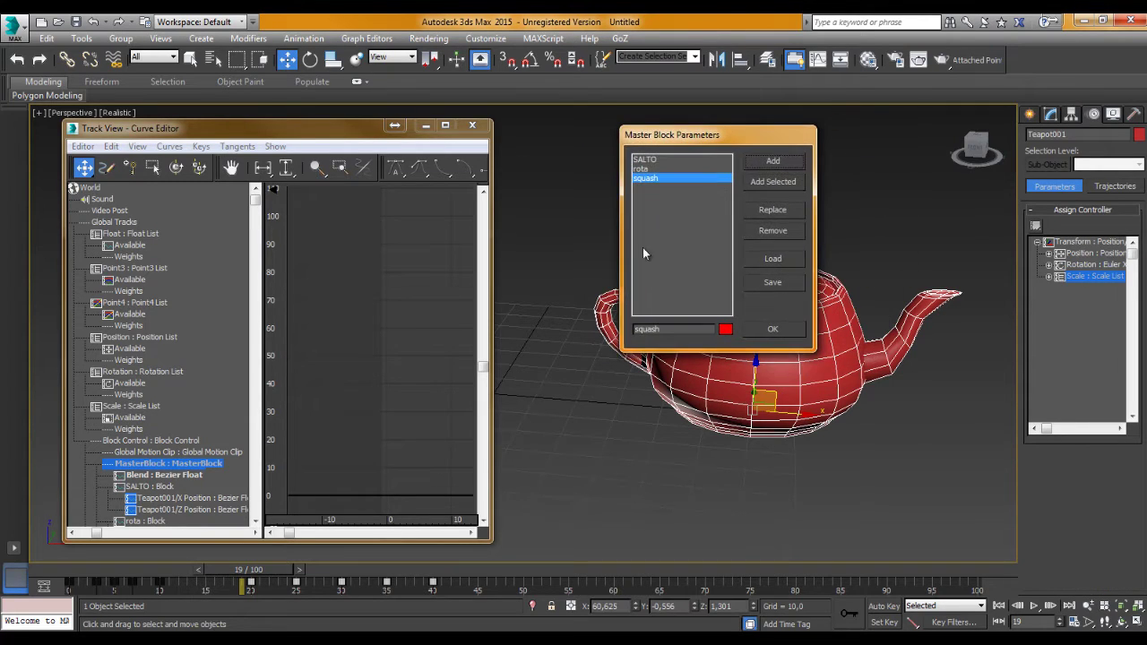
Review the rota and SALTO block settings, close Master Block settings, and reposition the Curve Editor
{"action": "left_click", "coordinate": [651, 169]}
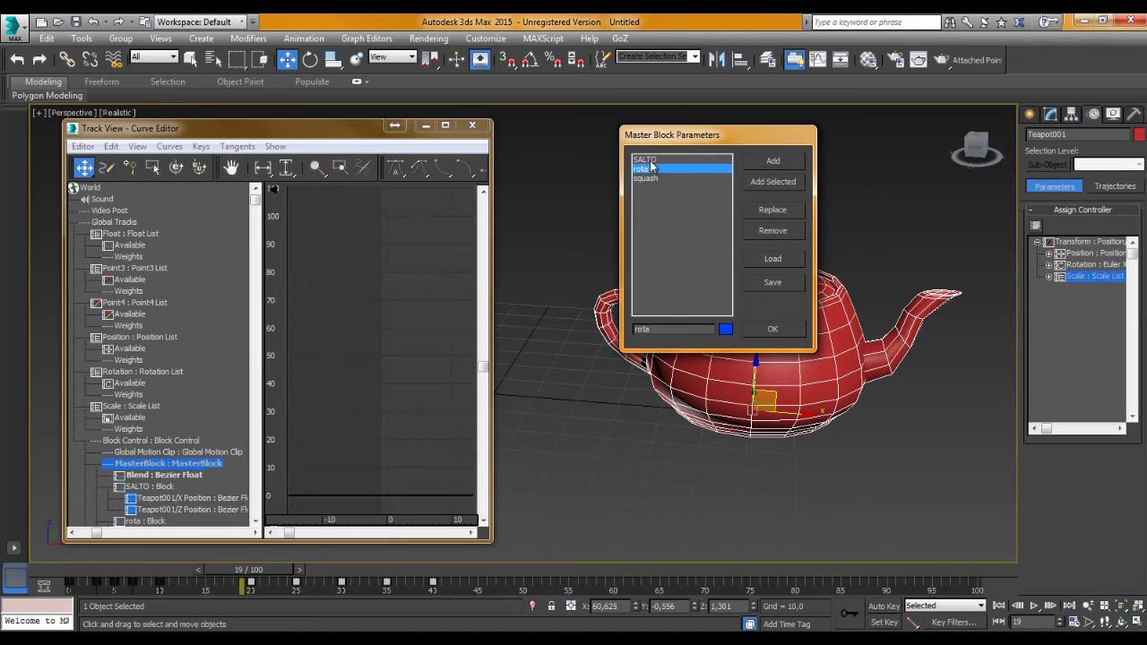
{"action": "left_click", "coordinate": [647, 159]}
{"action": "left_click", "coordinate": [649, 170]}
{"action": "left_click", "coordinate": [774, 328]}
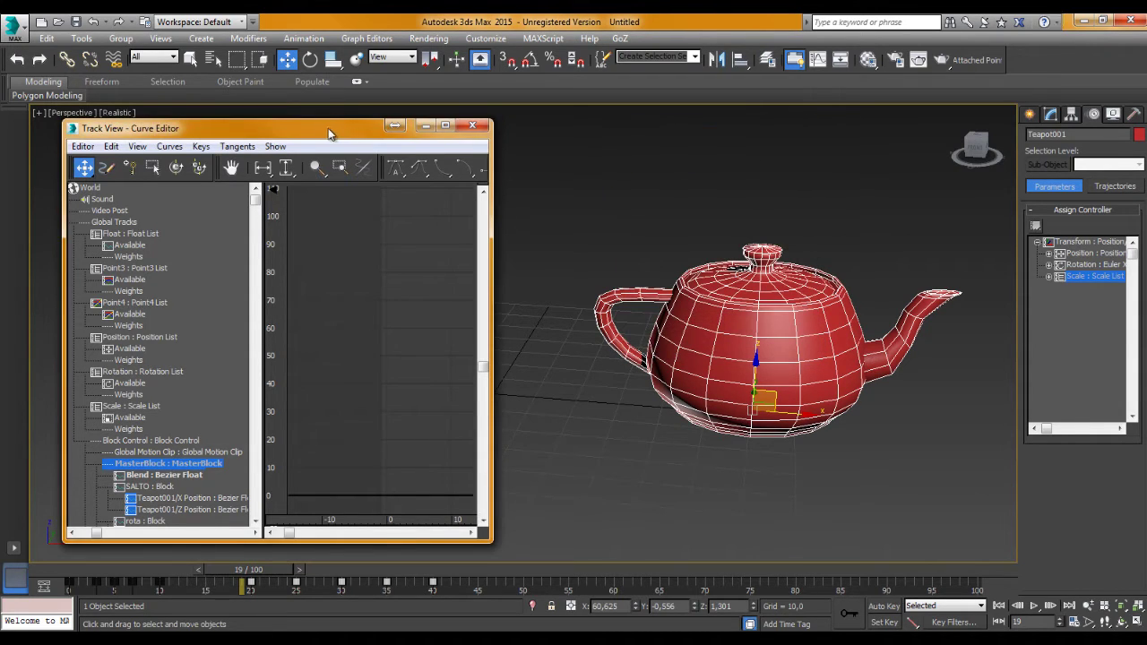
{"action": "left_click_drag", "start_coordinate": [328, 129], "coordinate": [717, 108]}
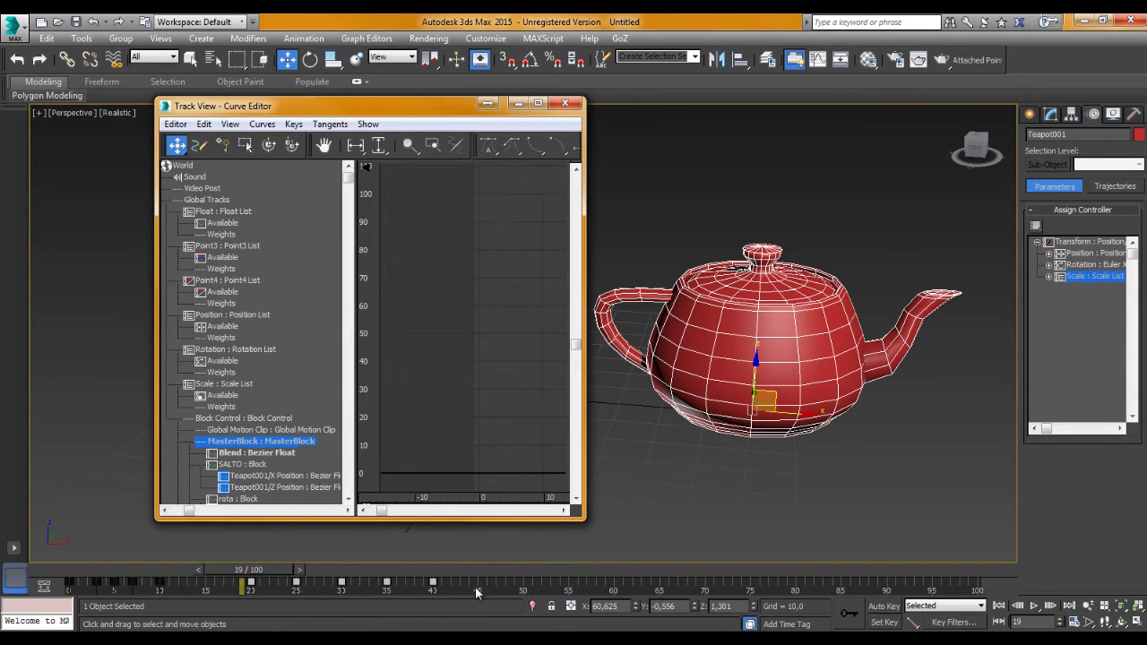
Delete the selection, then play the teapot animation, stop it and rewind to frame 0
{"action": "left_click", "coordinate": [475, 586]}
{"action": "key", "text": "Delete"}
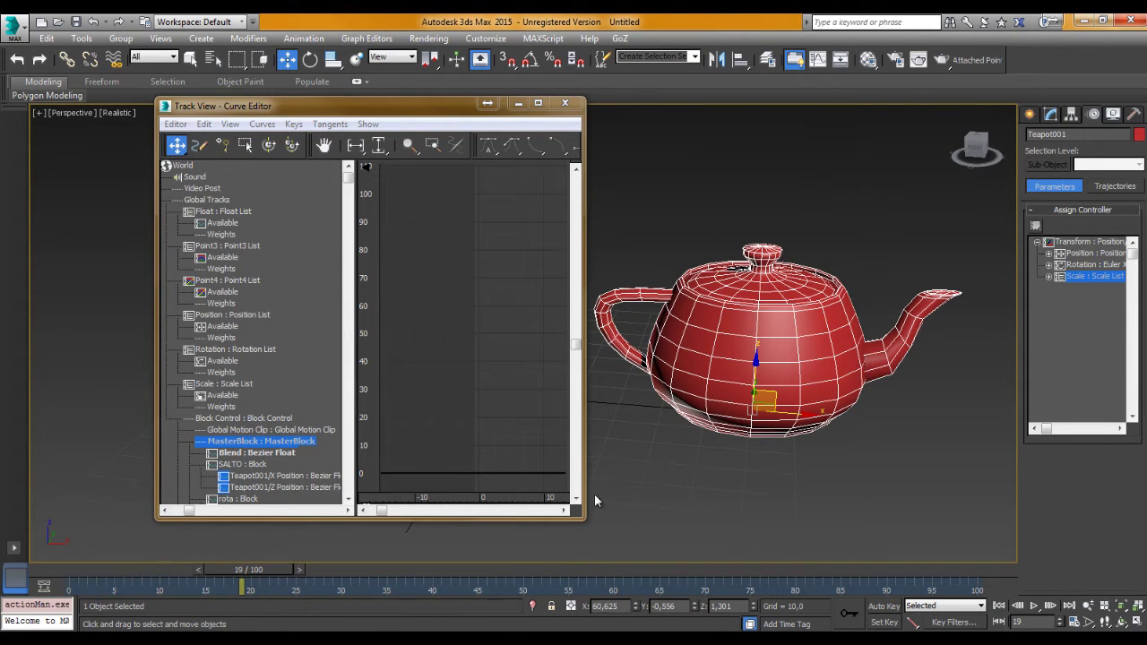
{"action": "key", "text": "slash"}
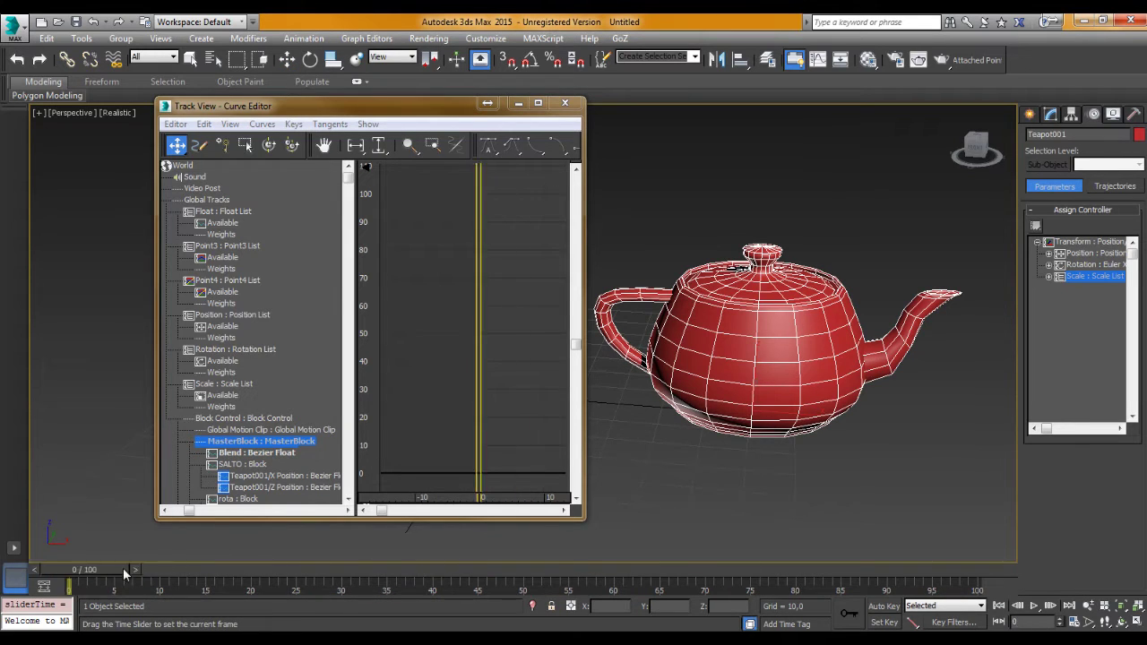
{"action": "key", "text": "slash"}
{"action": "key", "text": "slash"}
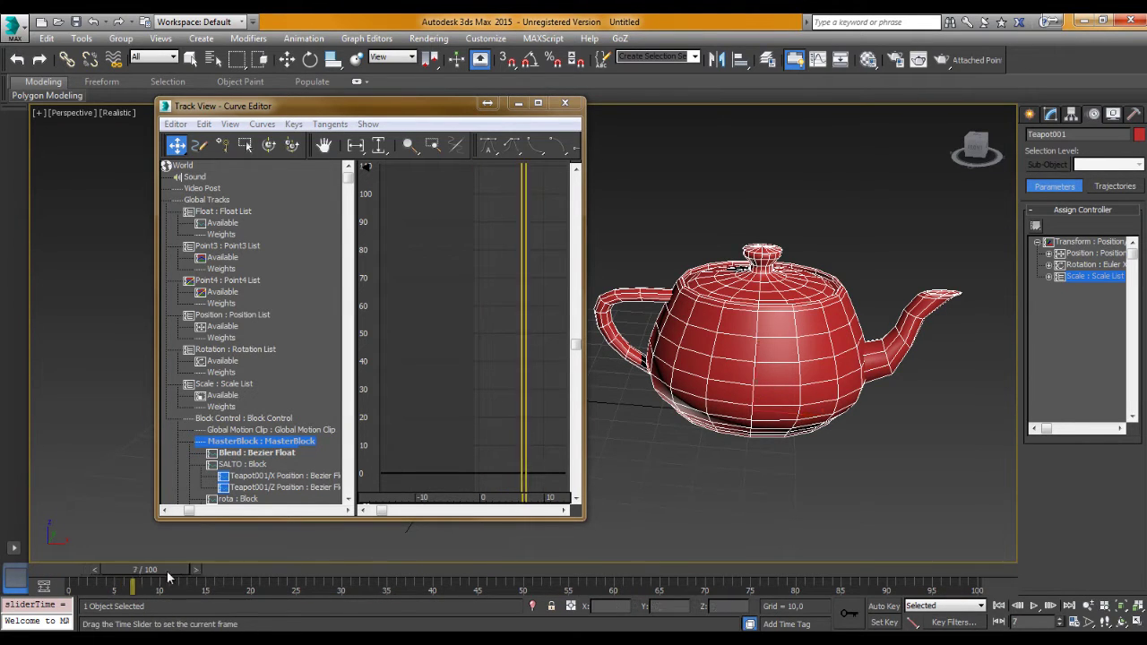
{"action": "key", "text": "Home"}
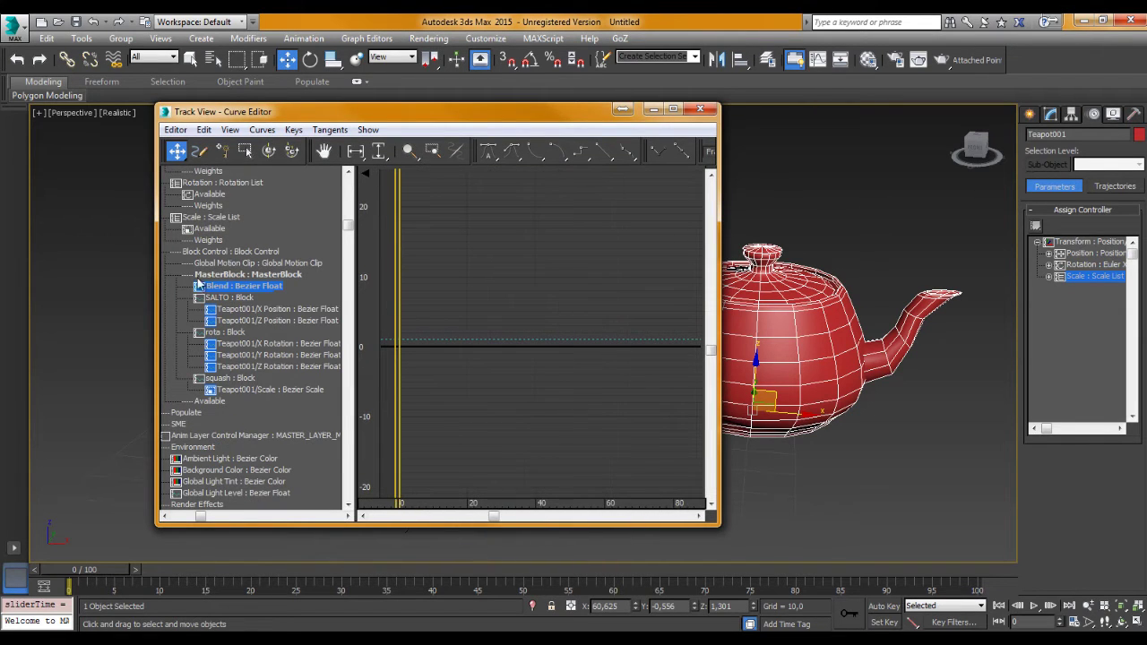
Switch the Track View to the Dope Sheet and resize its panes
{"action": "left_click", "coordinate": [172, 130]}
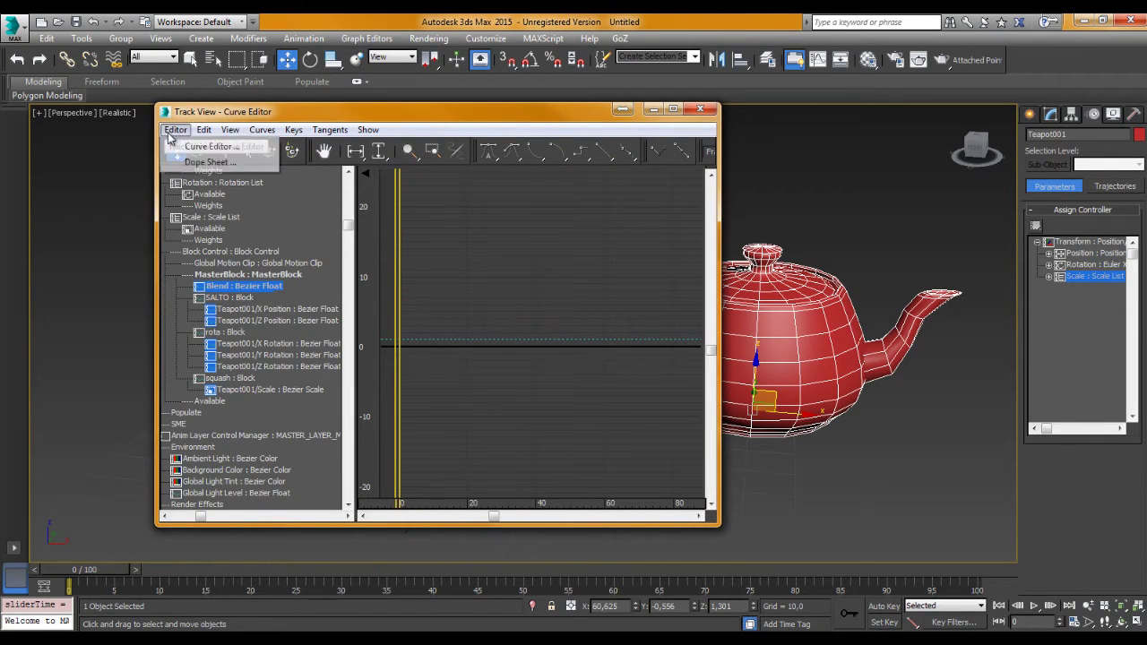
{"action": "left_click", "coordinate": [208, 162]}
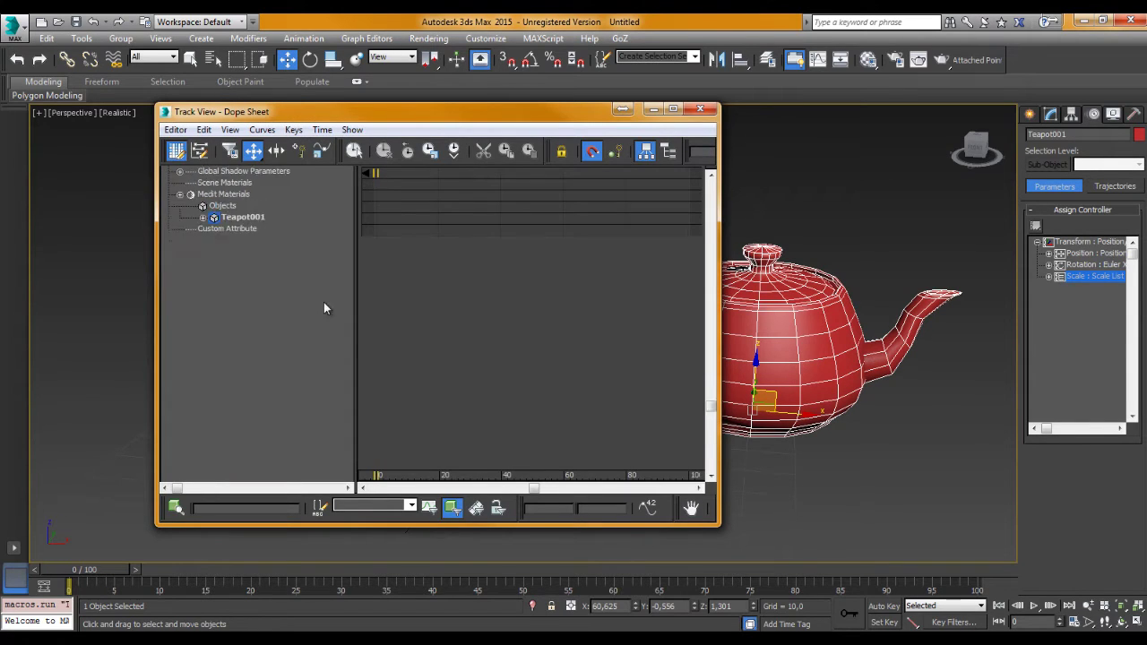
{"action": "middle_click_drag", "start_coordinate": [254, 254], "coordinate": [217, 286]}
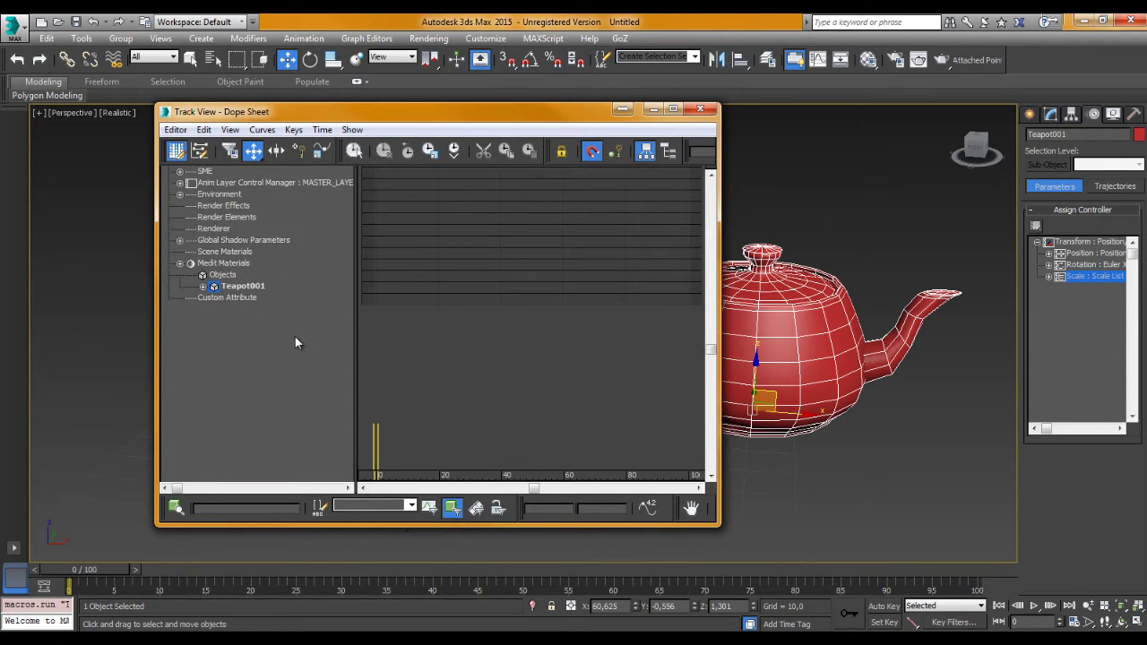
{"action": "middle_click_drag", "start_coordinate": [220, 273], "coordinate": [280, 398]}
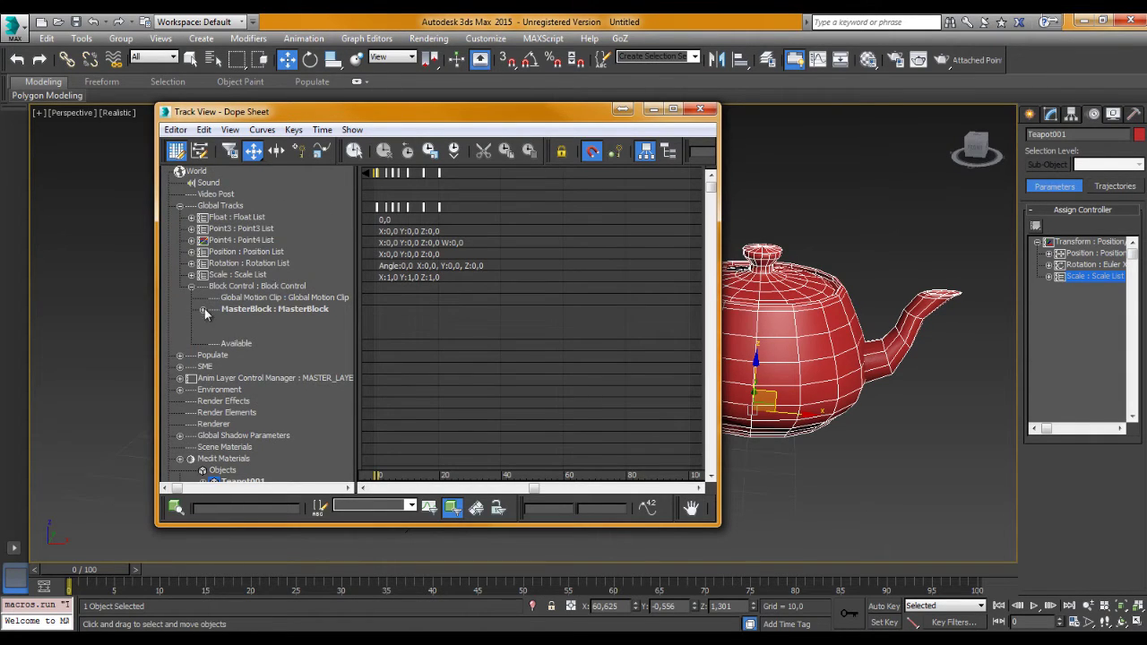
Expand MasterBlock to reveal its SALTO, rota and squash child tracks
{"action": "left_click", "coordinate": [256, 309]}
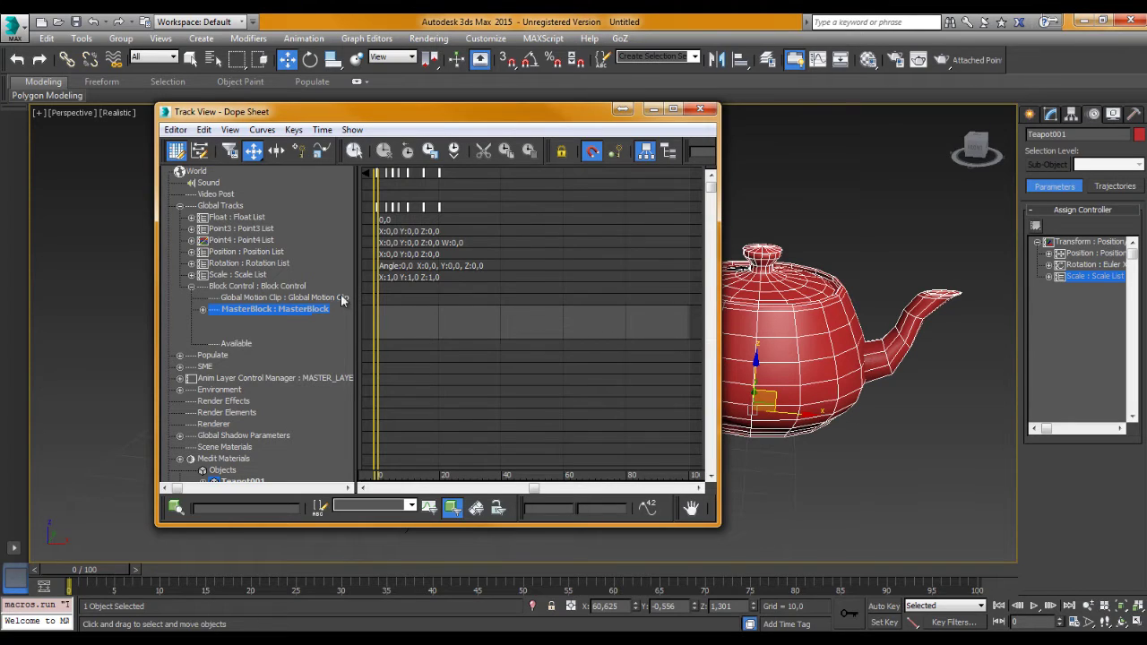
{"action": "left_click", "coordinate": [203, 309]}
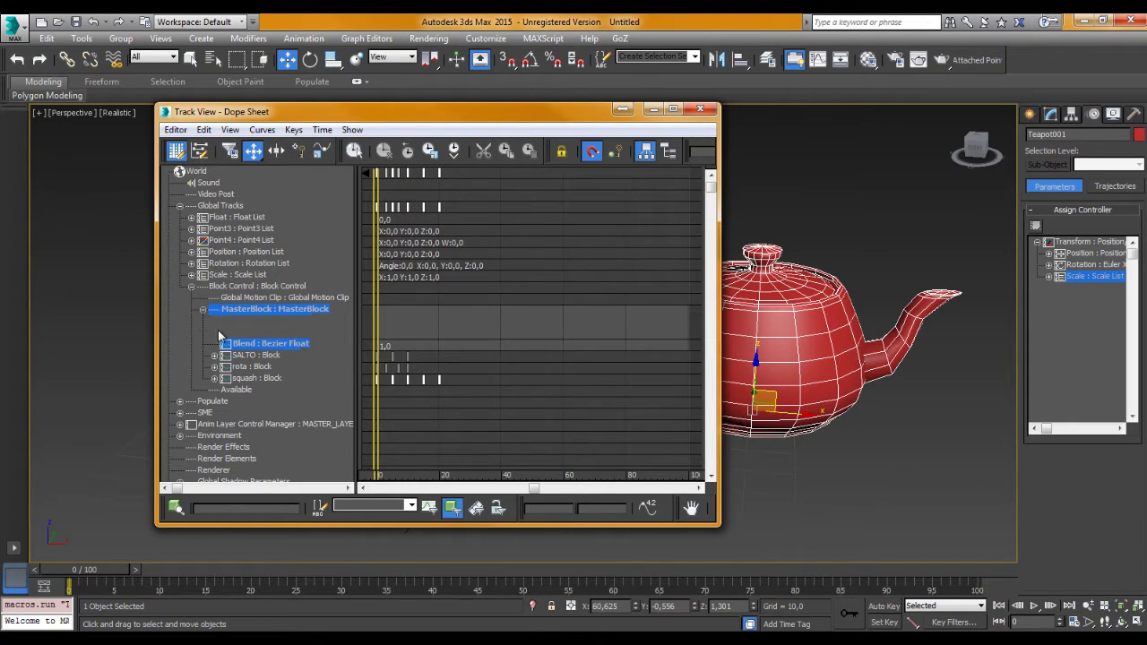
{"action": "left_click", "coordinate": [256, 356]}
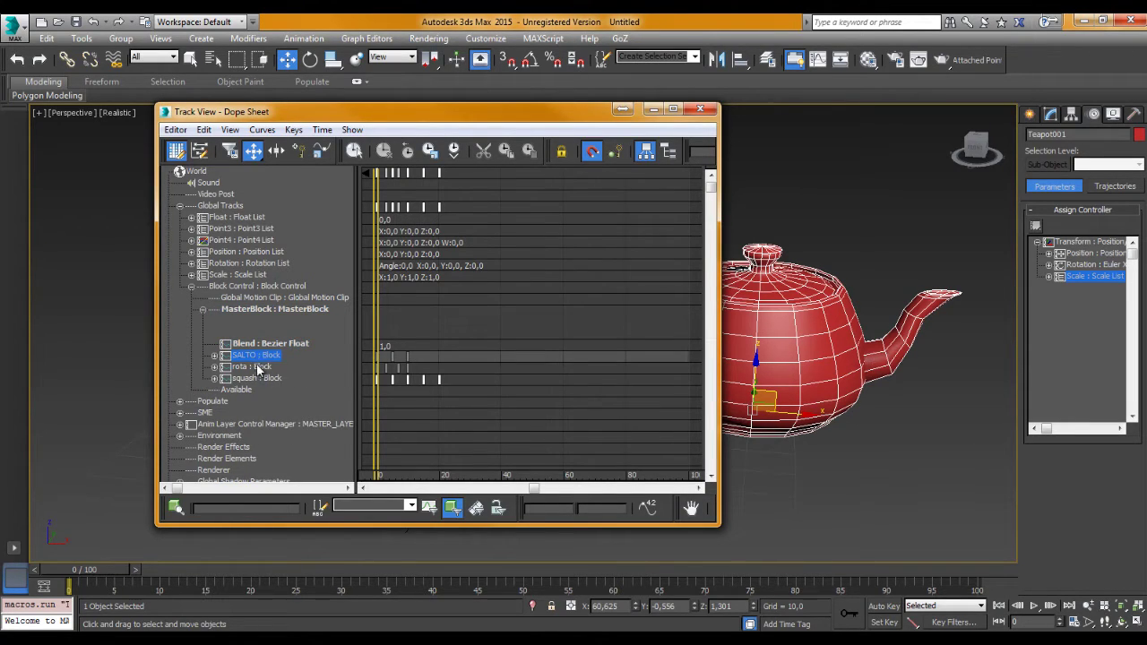
{"action": "left_click", "coordinate": [256, 367]}
{"action": "left_click", "coordinate": [256, 378]}
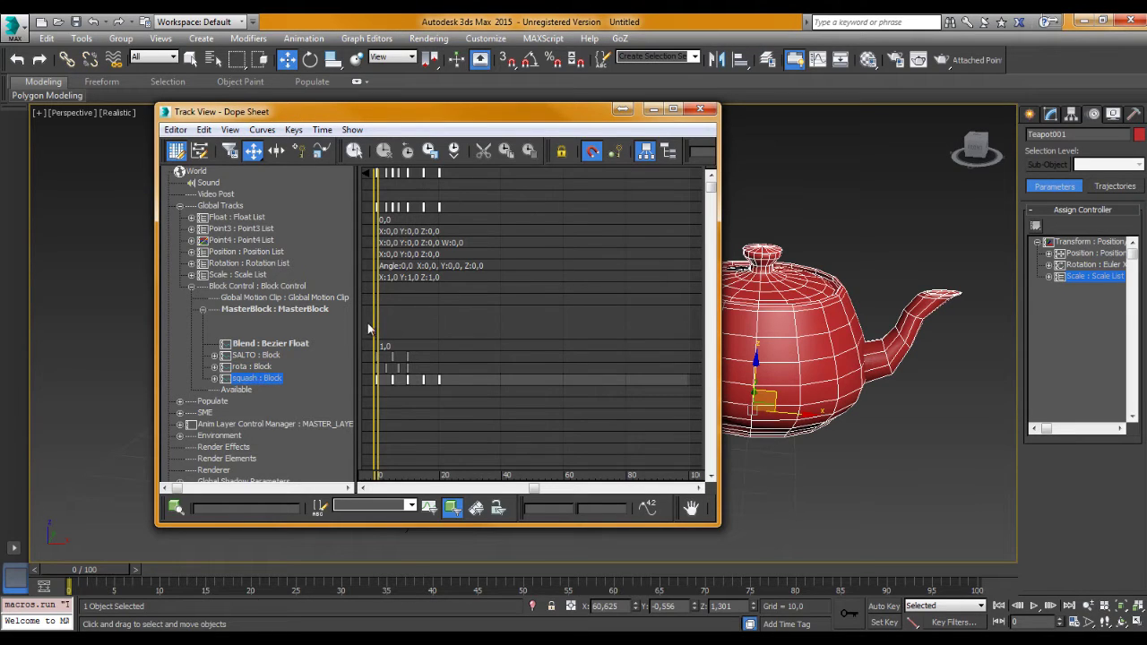
{"action": "right_click", "coordinate": [400, 323]}
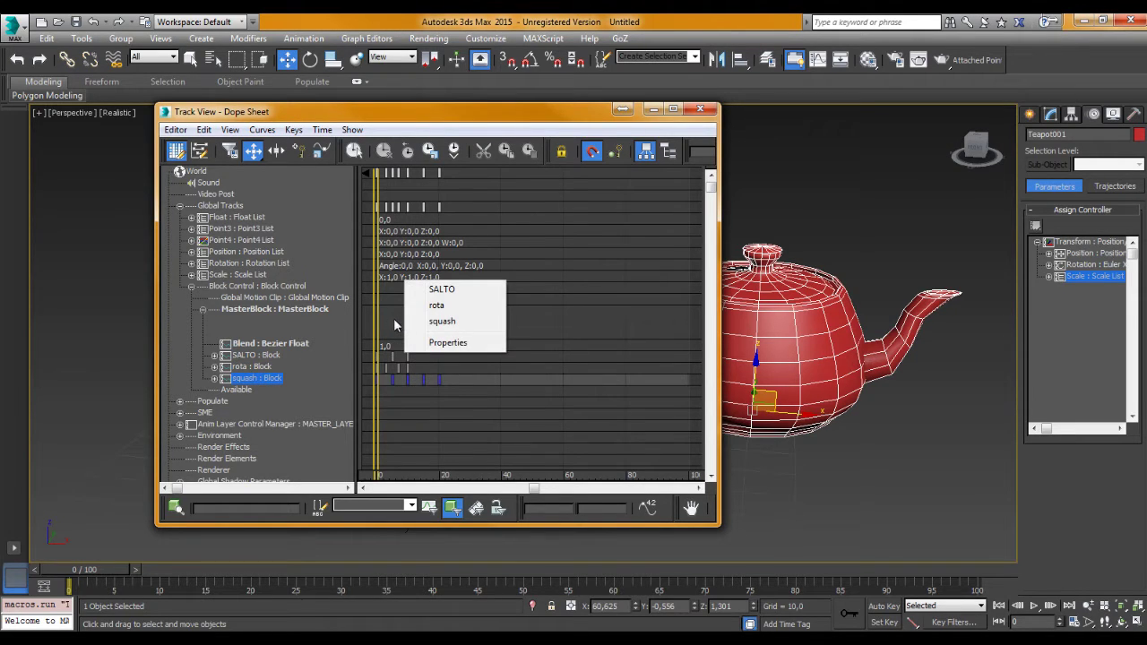
{"action": "left_click", "coordinate": [393, 318]}
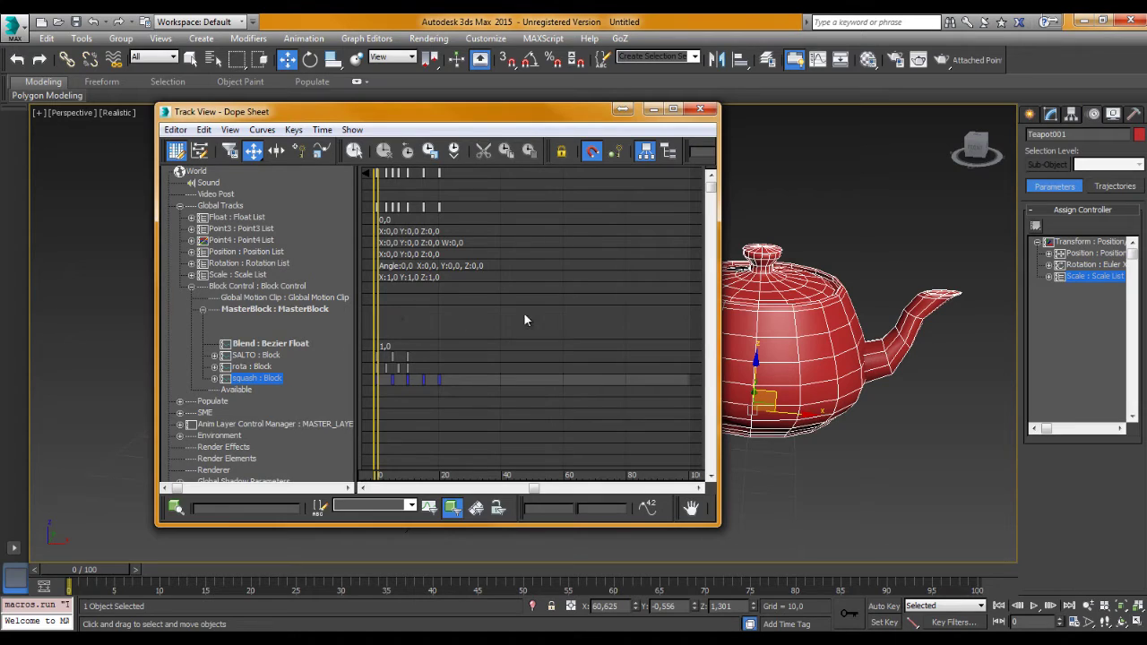
Add SALTO, rota and squash blocks in sequence on the MasterBlock track
{"action": "right_click", "coordinate": [383, 322]}
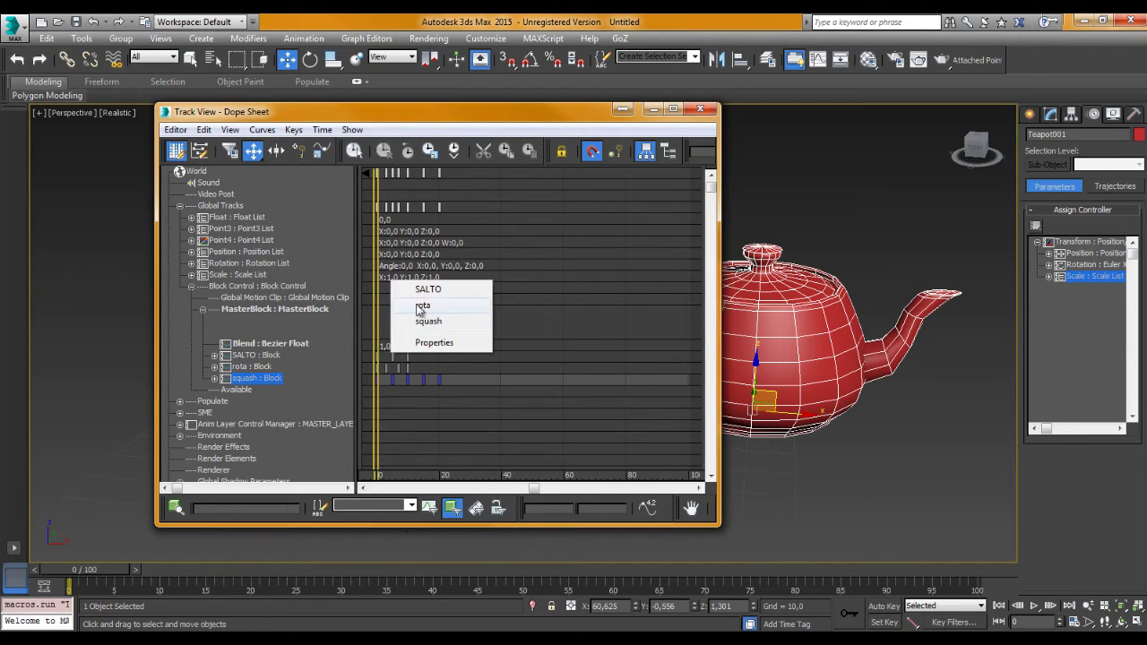
{"action": "left_click", "coordinate": [427, 290]}
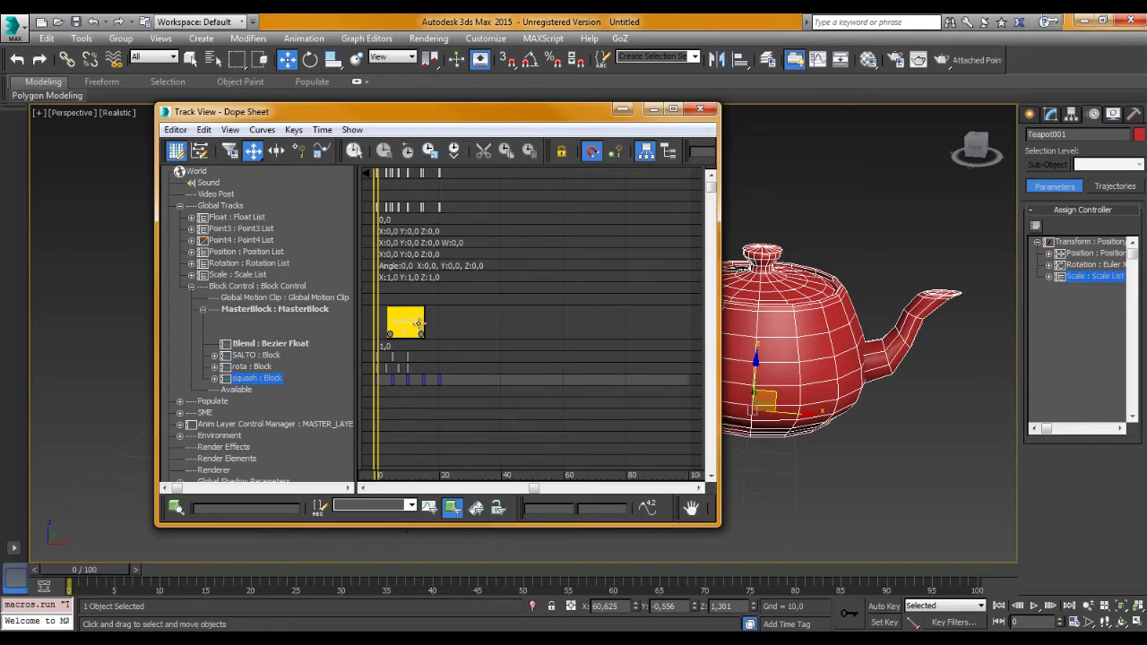
{"action": "right_click", "coordinate": [452, 315]}
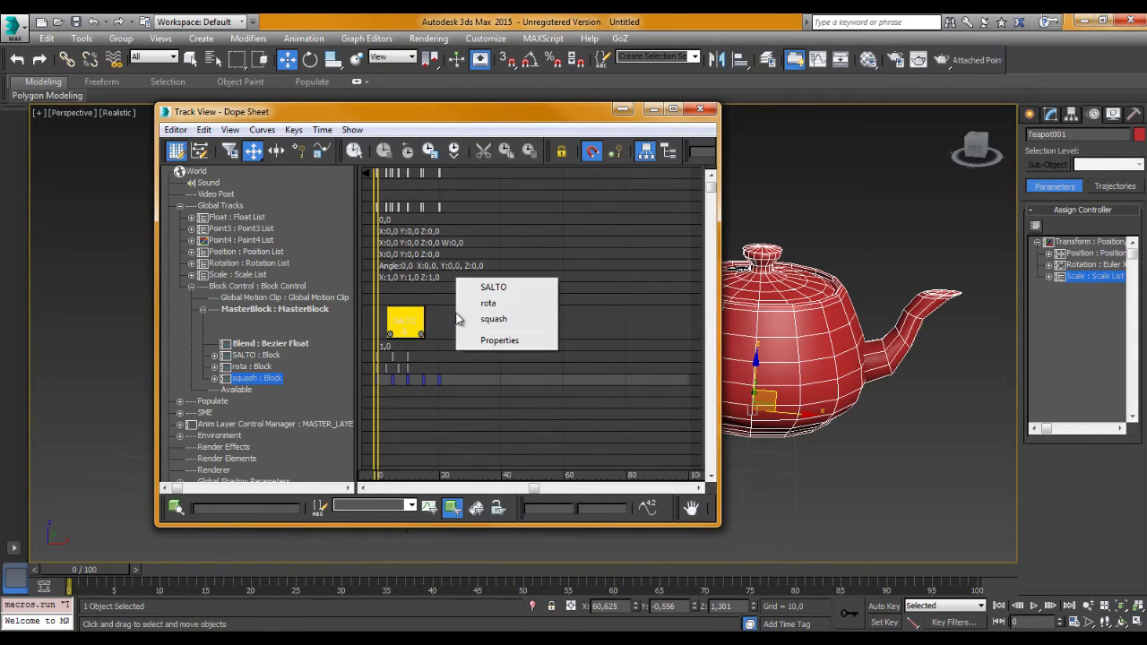
{"action": "left_click", "coordinate": [475, 310]}
{"action": "right_click", "coordinate": [509, 315]}
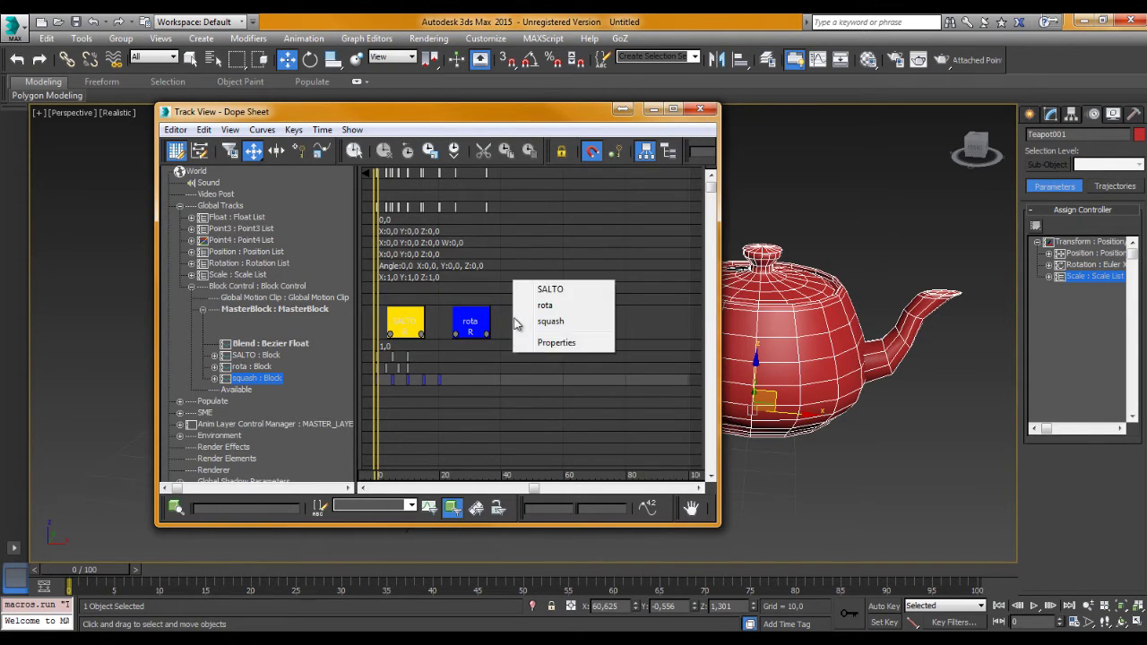
{"action": "left_click", "coordinate": [535, 322]}
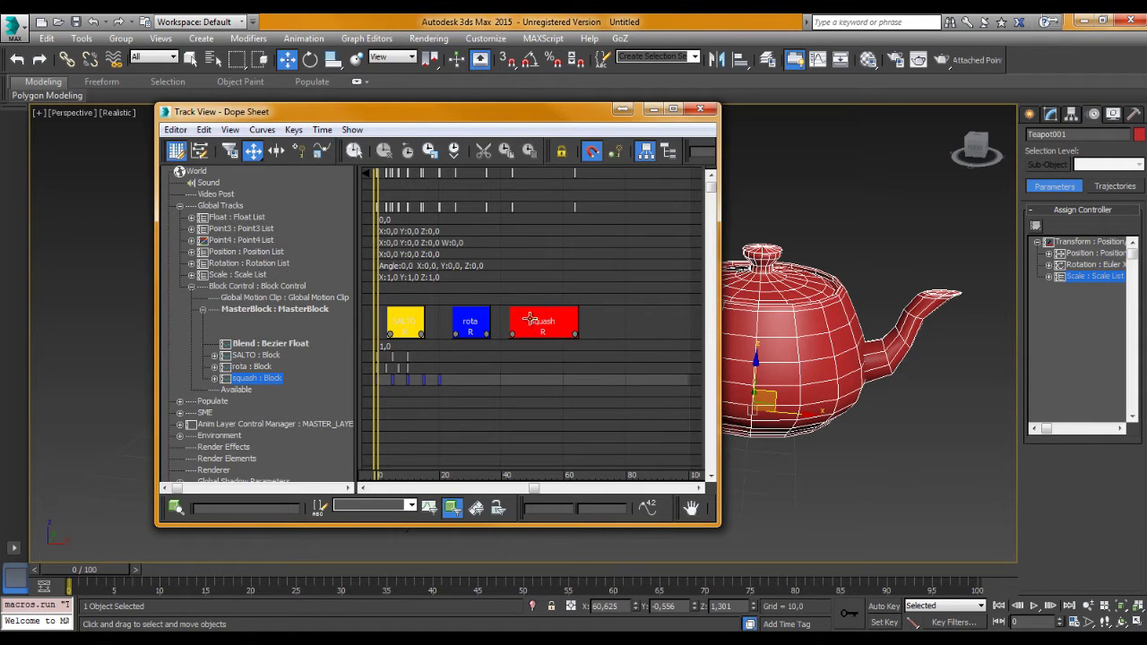
Reposition the Dope Sheet view and window, then scrub to frame 14 to preview
{"action": "mouse_move", "coordinate": [377, 294]}
{"action": "left_mouse_down"}
{"action": "mouse_move", "coordinate": [403, 294]}
{"action": "mouse_move", "coordinate": [379, 294]}
{"action": "left_mouse_up"}
{"action": "mouse_move", "coordinate": [567, 267]}
{"action": "middle_mouse_down"}
{"action": "mouse_move", "coordinate": [882, 294]}
{"action": "mouse_move", "coordinate": [927, 269]}
{"action": "middle_mouse_up"}
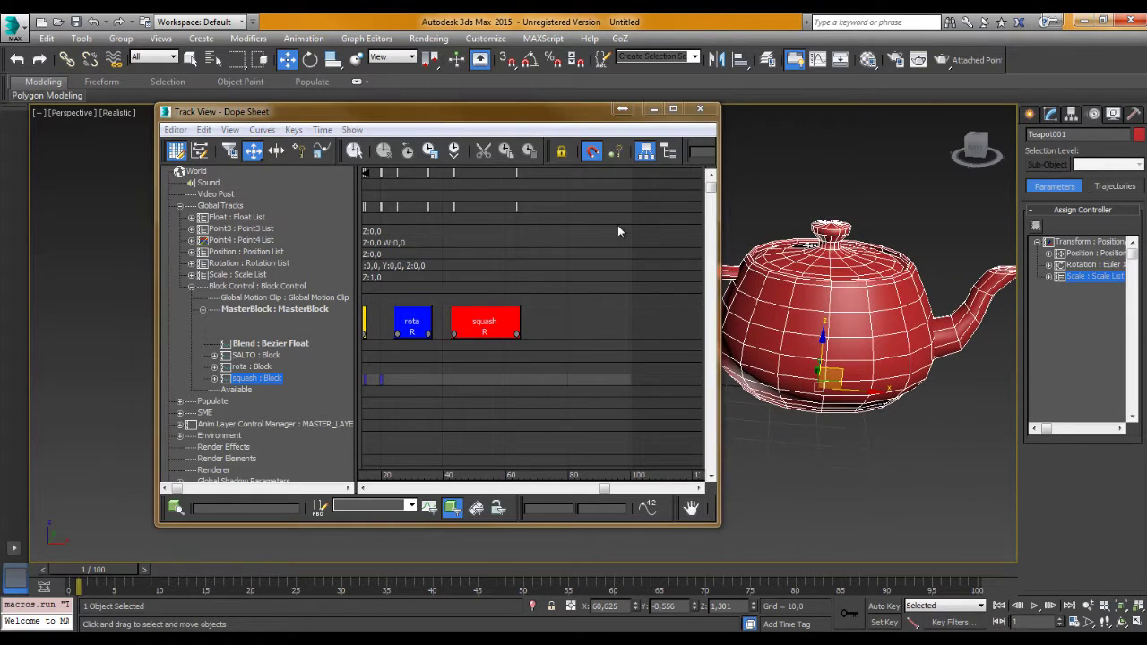
{"action": "left_click_drag", "start_coordinate": [552, 112], "coordinate": [508, 133]}
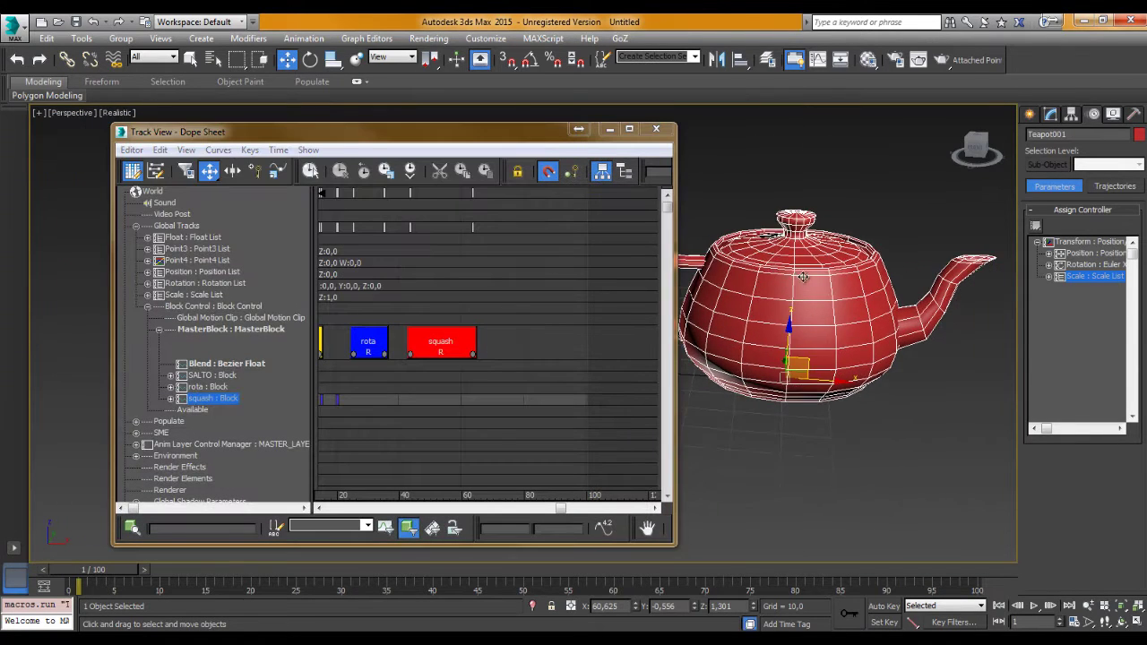
{"action": "scroll", "coordinate": [784, 278], "scroll_direction": "down", "scroll_amount": 5}
{"action": "middle_click_drag", "start_coordinate": [413, 356], "coordinate": [483, 356]}
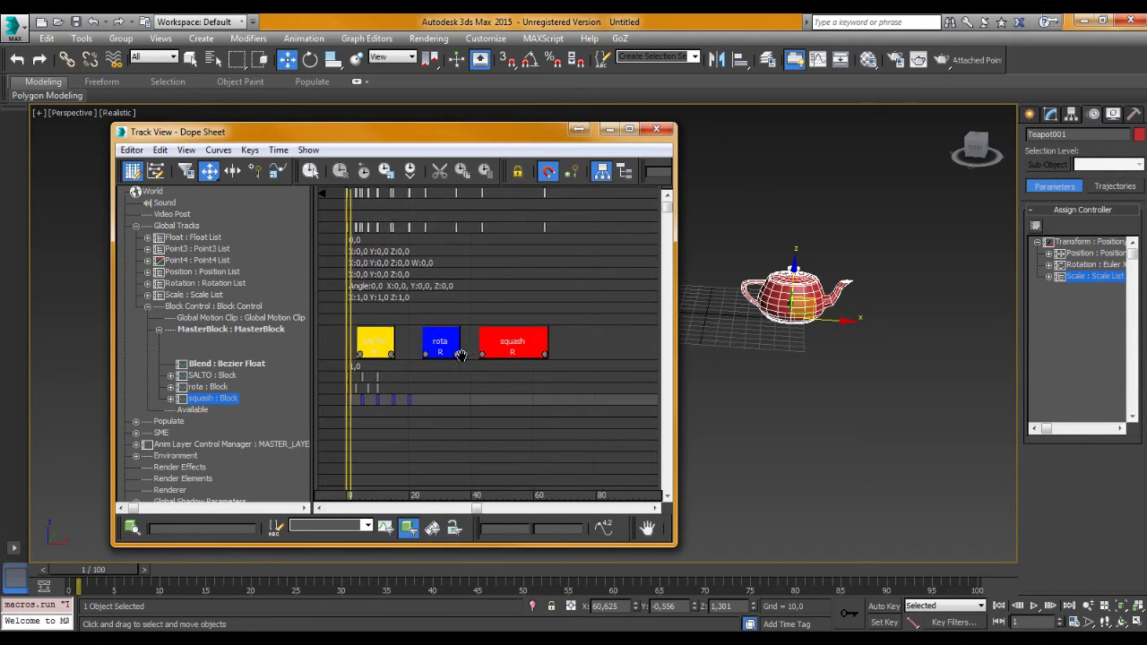
{"action": "left_click_drag", "start_coordinate": [509, 136], "coordinate": [449, 135]}
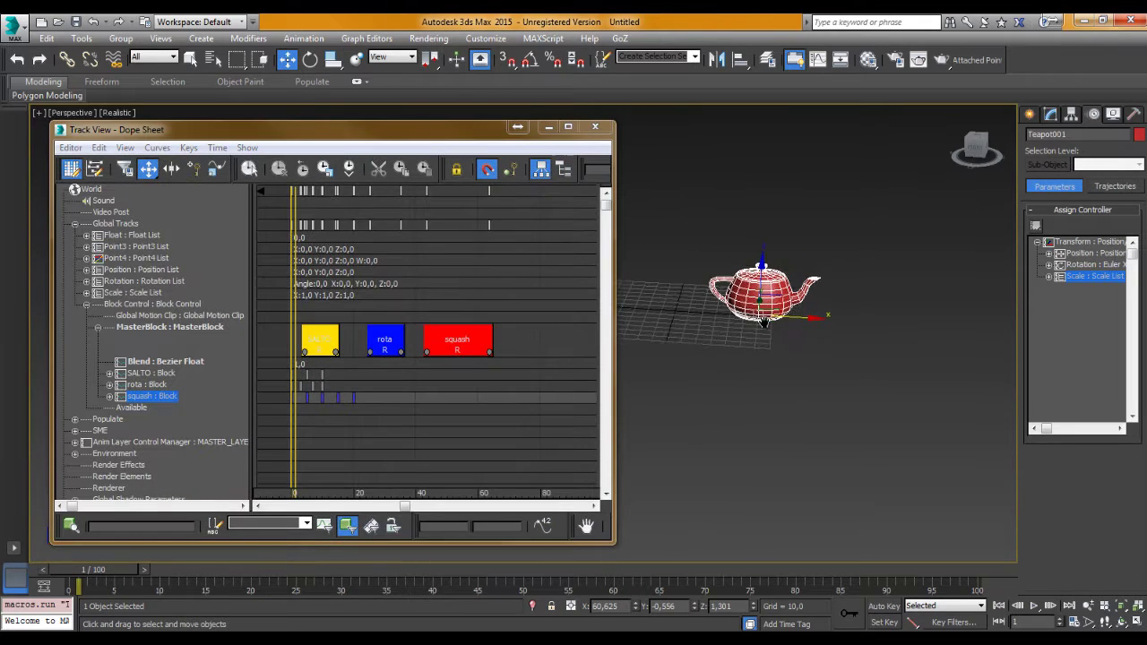
{"action": "mouse_move", "coordinate": [294, 453]}
{"action": "left_mouse_down"}
{"action": "mouse_move", "coordinate": [495, 450]}
{"action": "mouse_move", "coordinate": [290, 456]}
{"action": "mouse_move", "coordinate": [328, 458]}
{"action": "left_mouse_up"}
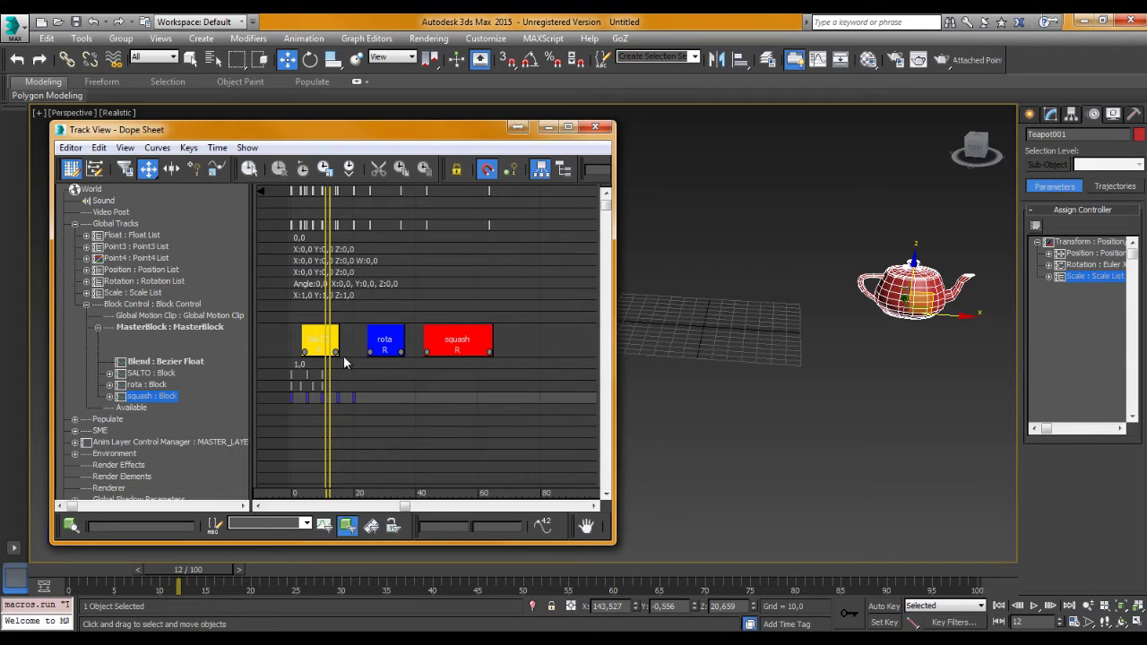
Lengthen SALTO and shorten rota and squash, then preview the timing over frames 0–50
{"action": "mouse_move", "coordinate": [337, 352]}
{"action": "left_mouse_down"}
{"action": "mouse_move", "coordinate": [312, 358]}
{"action": "mouse_move", "coordinate": [362, 363]}
{"action": "left_mouse_up"}
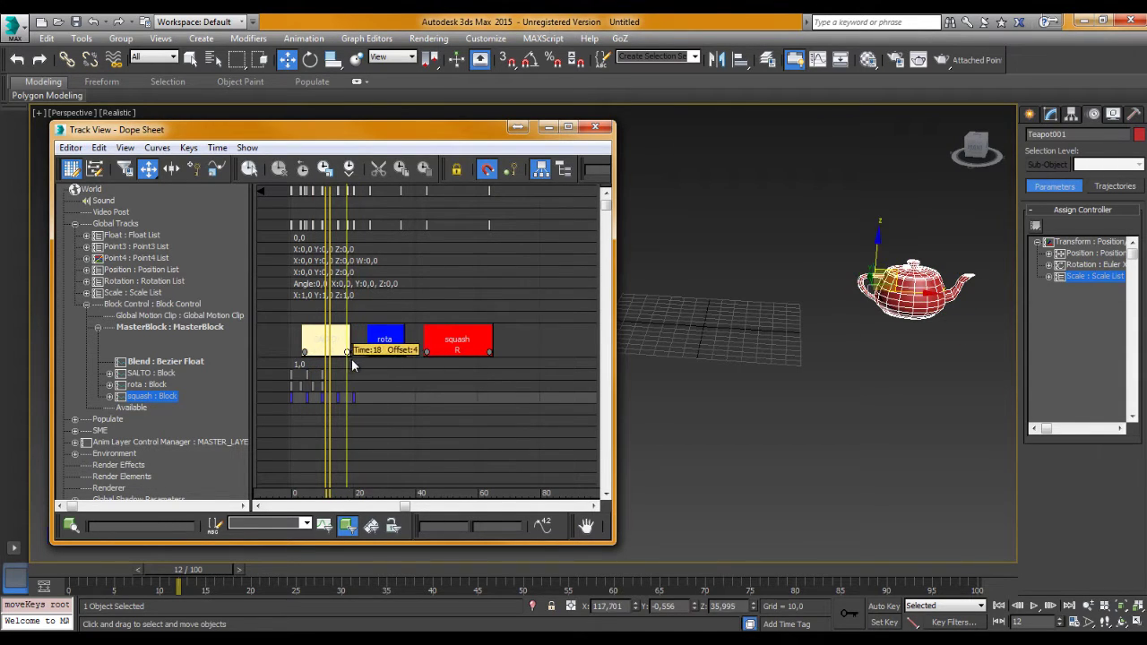
{"action": "left_click", "coordinate": [403, 353]}
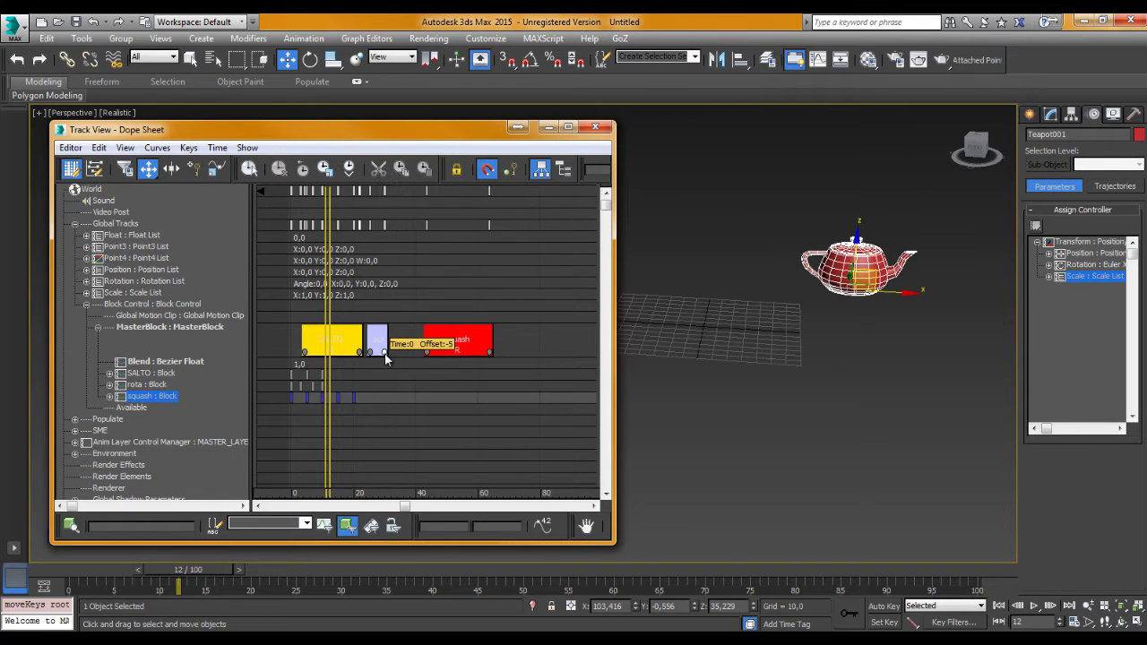
{"action": "left_click_drag", "start_coordinate": [489, 353], "coordinate": [438, 359]}
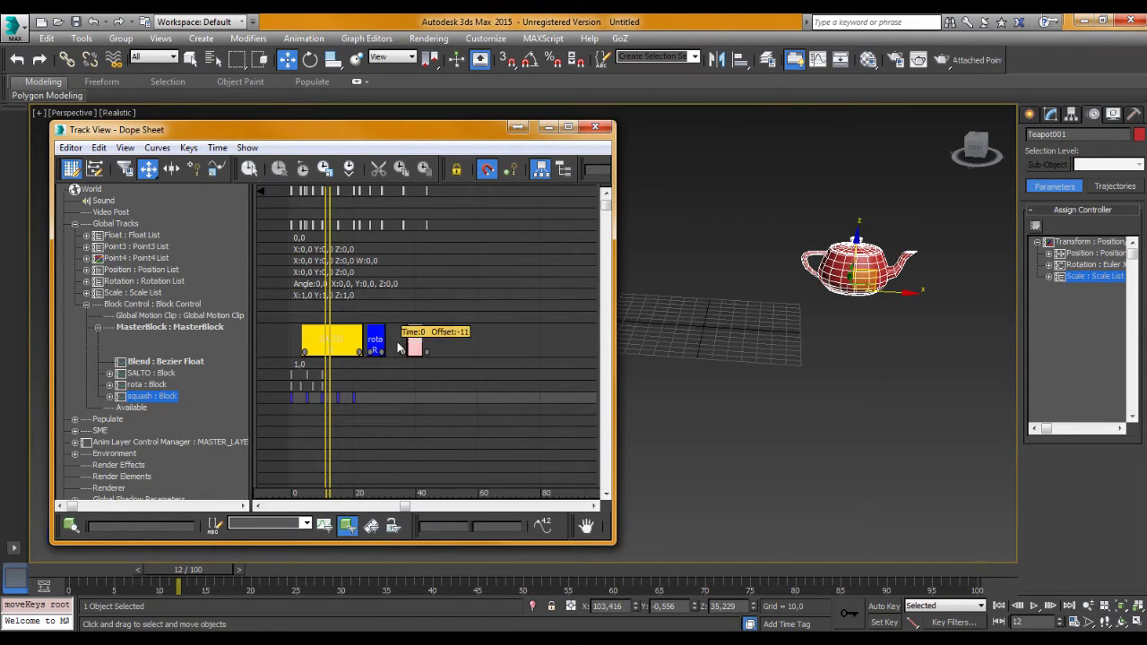
{"action": "mouse_move", "coordinate": [437, 358]}
{"action": "left_mouse_down"}
{"action": "mouse_move", "coordinate": [461, 351]}
{"action": "mouse_move", "coordinate": [390, 358]}
{"action": "left_mouse_up"}
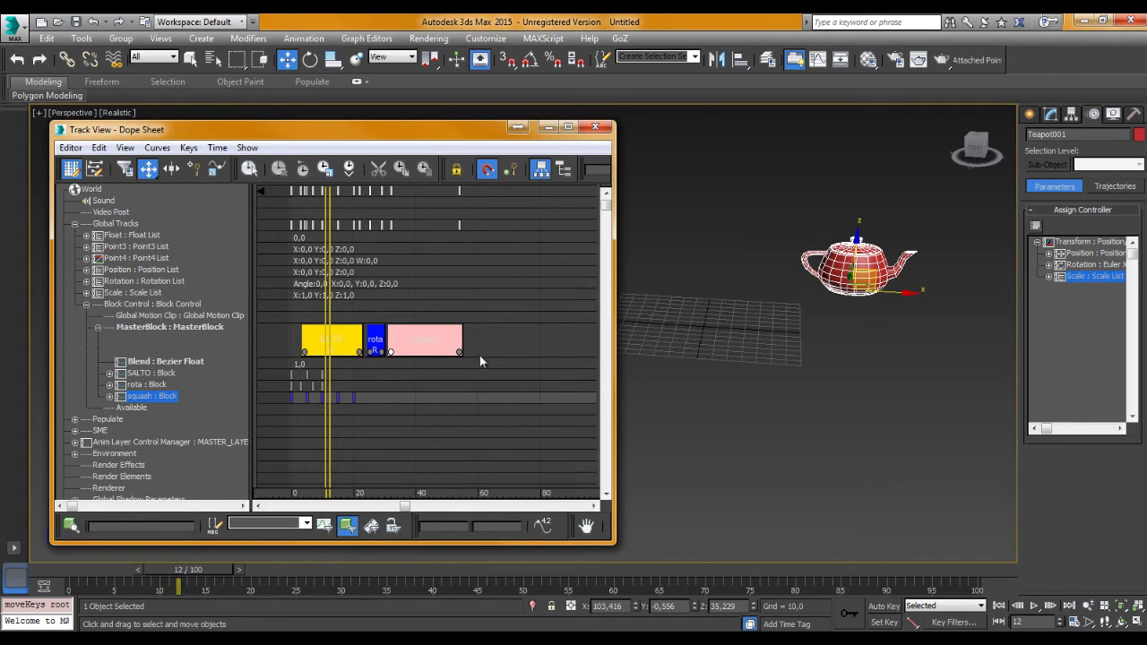
{"action": "left_click_drag", "start_coordinate": [458, 352], "coordinate": [407, 358]}
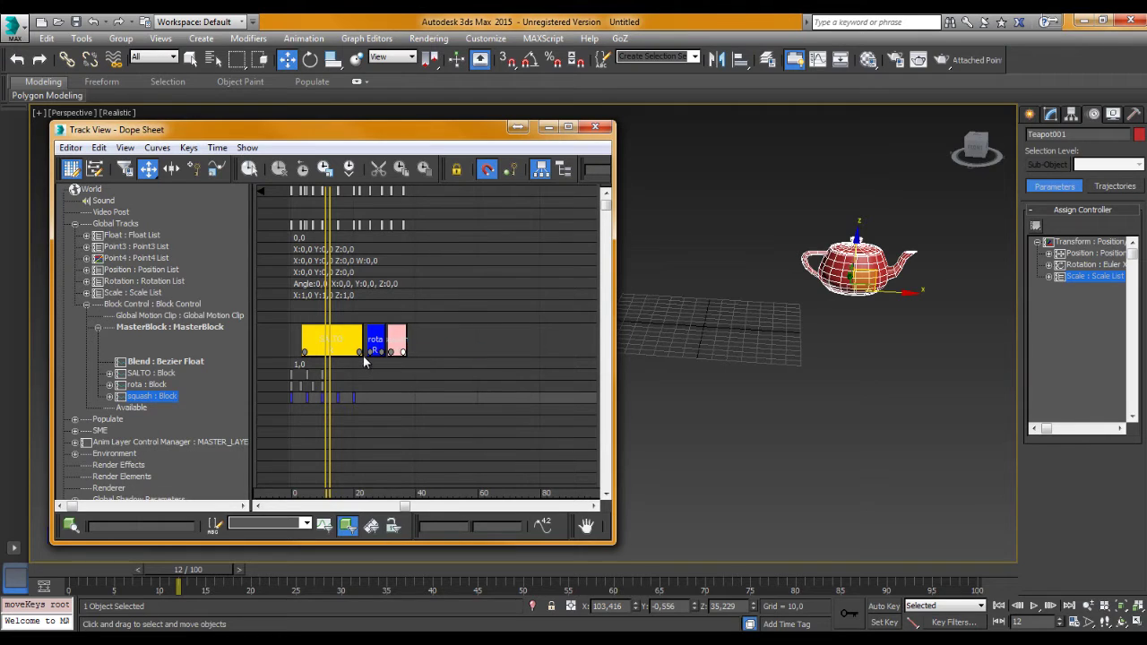
{"action": "mouse_move", "coordinate": [326, 324]}
{"action": "left_mouse_down"}
{"action": "mouse_move", "coordinate": [421, 344]}
{"action": "mouse_move", "coordinate": [299, 350]}
{"action": "mouse_move", "coordinate": [429, 353]}
{"action": "mouse_move", "coordinate": [340, 351]}
{"action": "left_mouse_up"}
{"action": "mouse_move", "coordinate": [389, 332]}
{"action": "middle_mouse_down", "text": "ctrl+alt"}
{"action": "mouse_move", "coordinate": [464, 333]}
{"action": "mouse_move", "coordinate": [433, 332]}
{"action": "middle_mouse_up", "text": "ctrl+alt"}
Add a block after squash, shorten the third block, and scrub to frame 32 to preview
{"action": "right_click", "coordinate": [479, 323]}
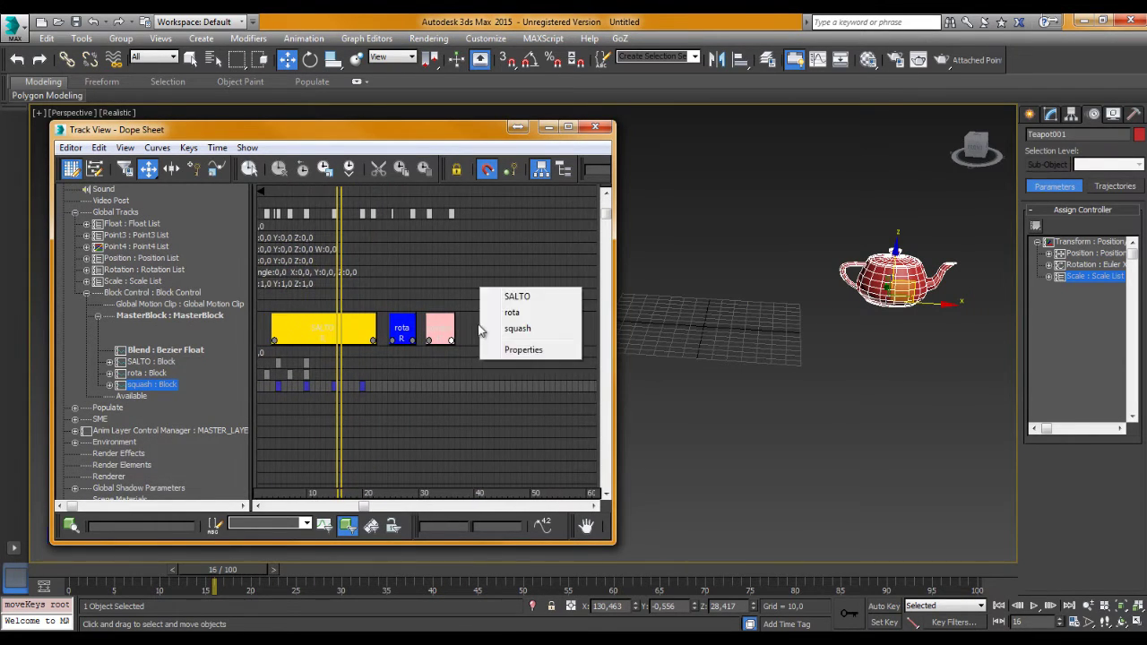
{"action": "left_click", "coordinate": [516, 328]}
{"action": "left_click_drag", "start_coordinate": [520, 328], "coordinate": [485, 341]}
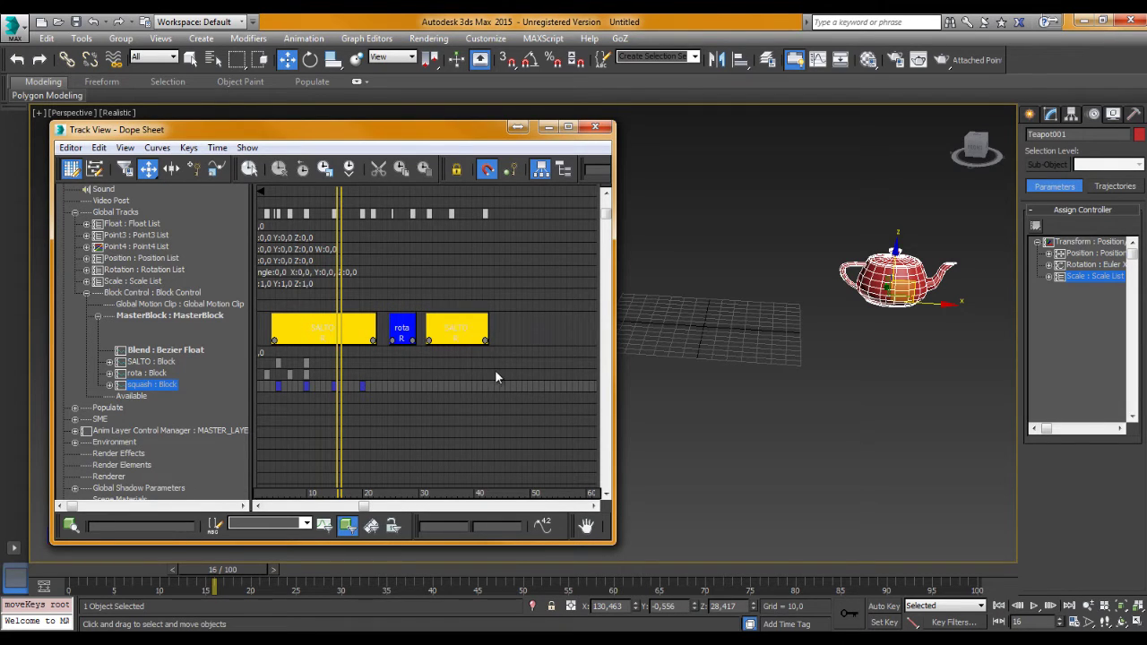
{"action": "left_click_drag", "start_coordinate": [485, 341], "coordinate": [452, 350]}
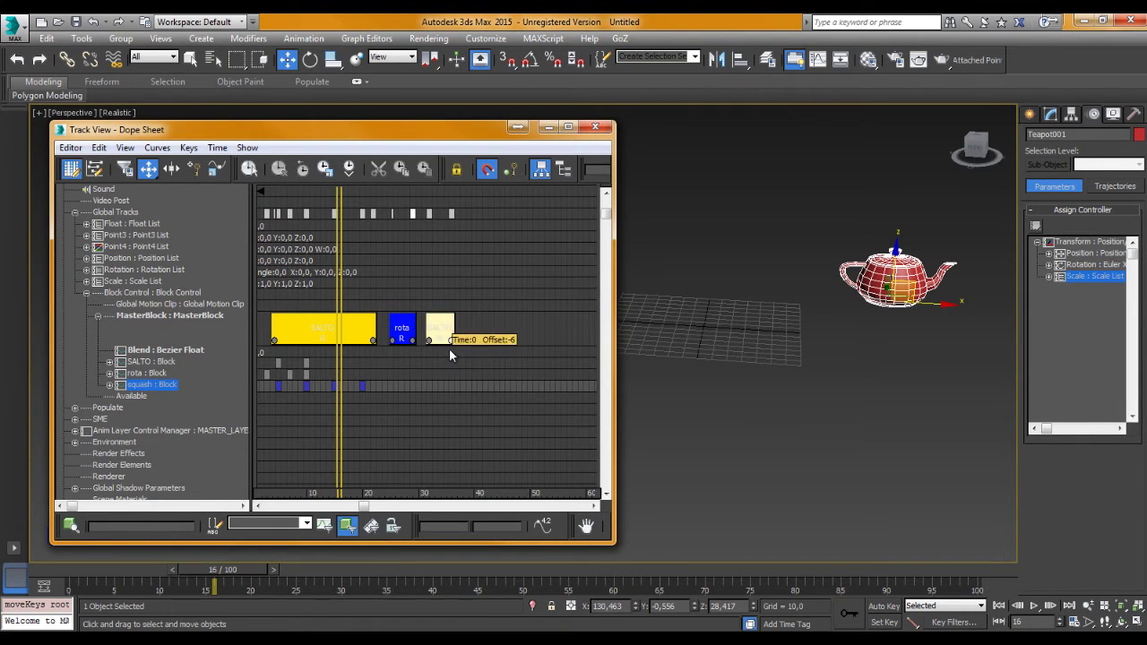
{"action": "left_click", "coordinate": [431, 336]}
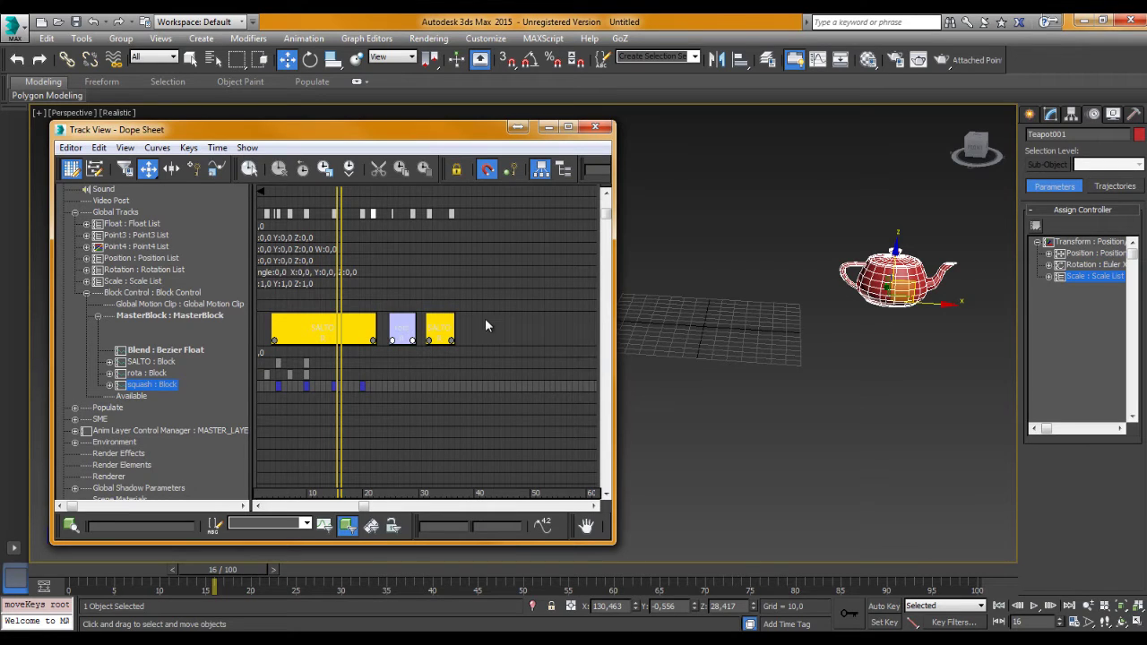
{"action": "mouse_move", "coordinate": [342, 296]}
{"action": "left_mouse_down"}
{"action": "mouse_move", "coordinate": [448, 295]}
{"action": "mouse_move", "coordinate": [428, 295]}
{"action": "left_mouse_up"}
{"action": "mouse_move", "coordinate": [952, 271]}
{"action": "middle_mouse_down"}
{"action": "mouse_move", "coordinate": [721, 262]}
{"action": "mouse_move", "coordinate": [736, 269]}
{"action": "middle_mouse_up"}
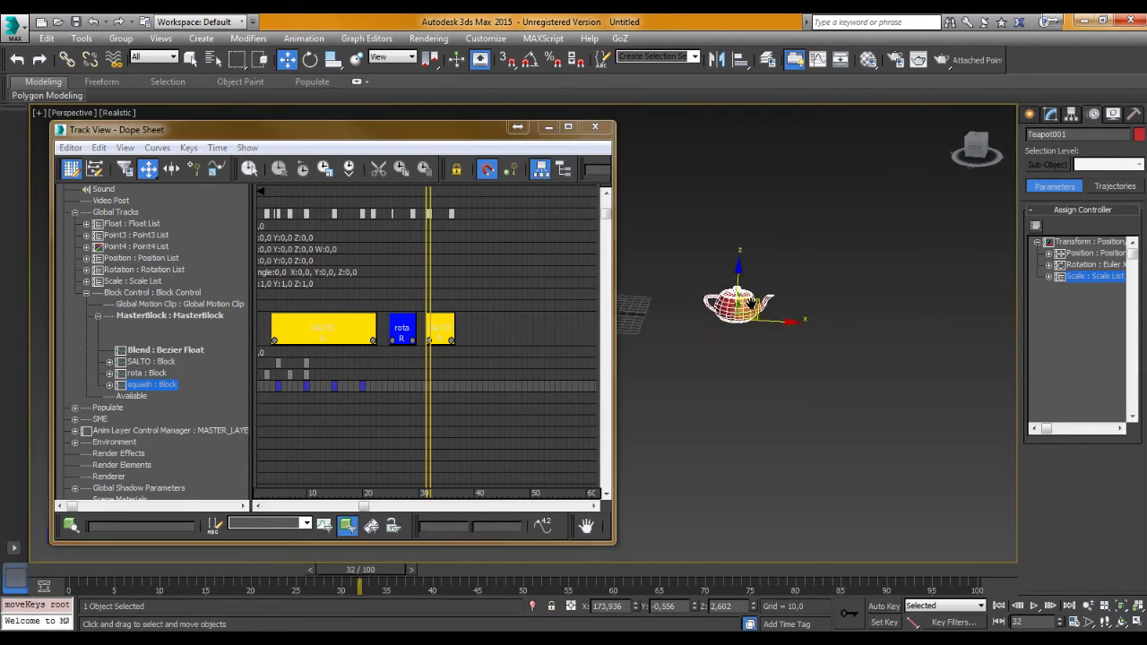
{"action": "left_click_drag", "start_coordinate": [424, 359], "coordinate": [483, 360]}
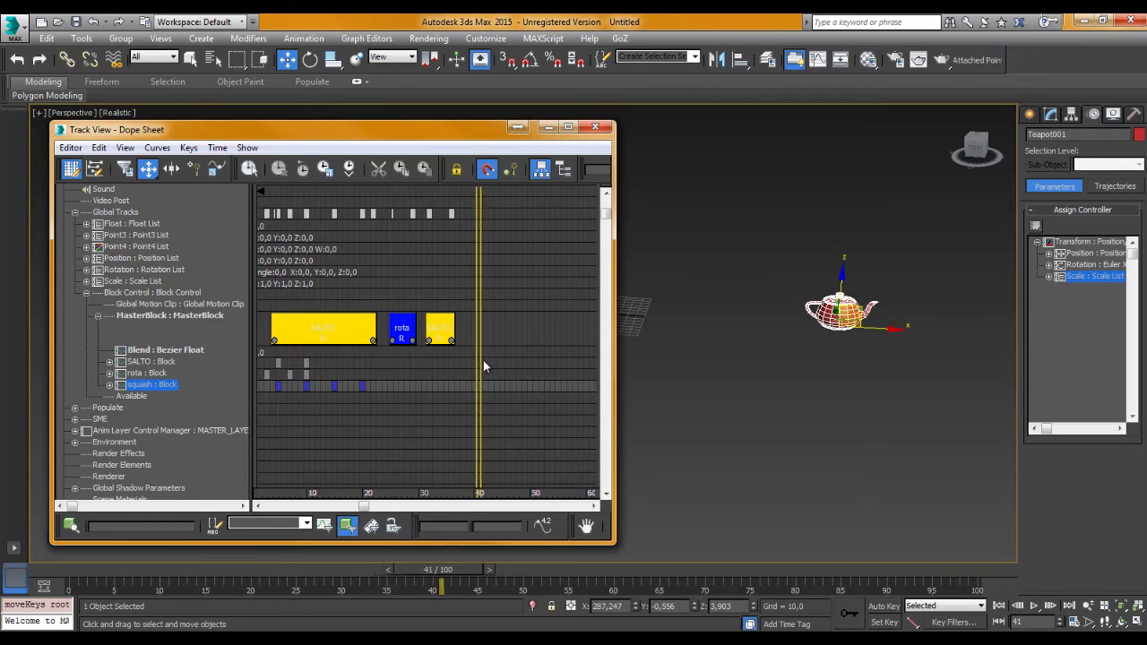
Add a SALTO block at frame 42 followed by another block after it
{"action": "right_click", "coordinate": [504, 333]}
{"action": "left_click", "coordinate": [538, 299]}
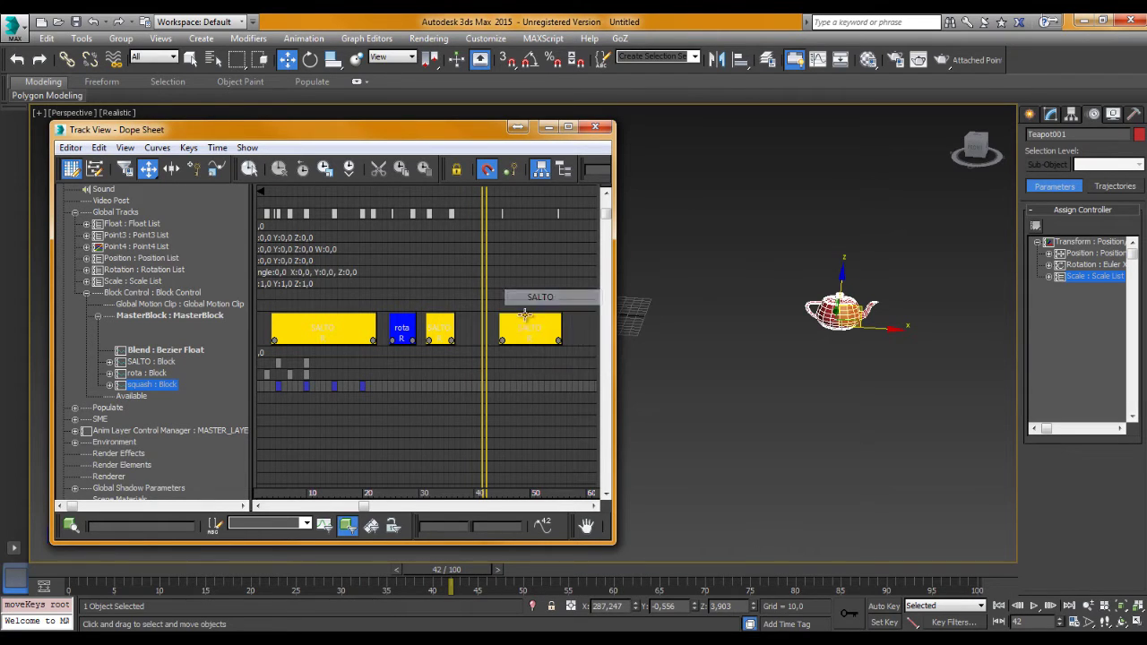
{"action": "right_click", "coordinate": [573, 333]}
{"action": "left_click", "coordinate": [605, 319]}
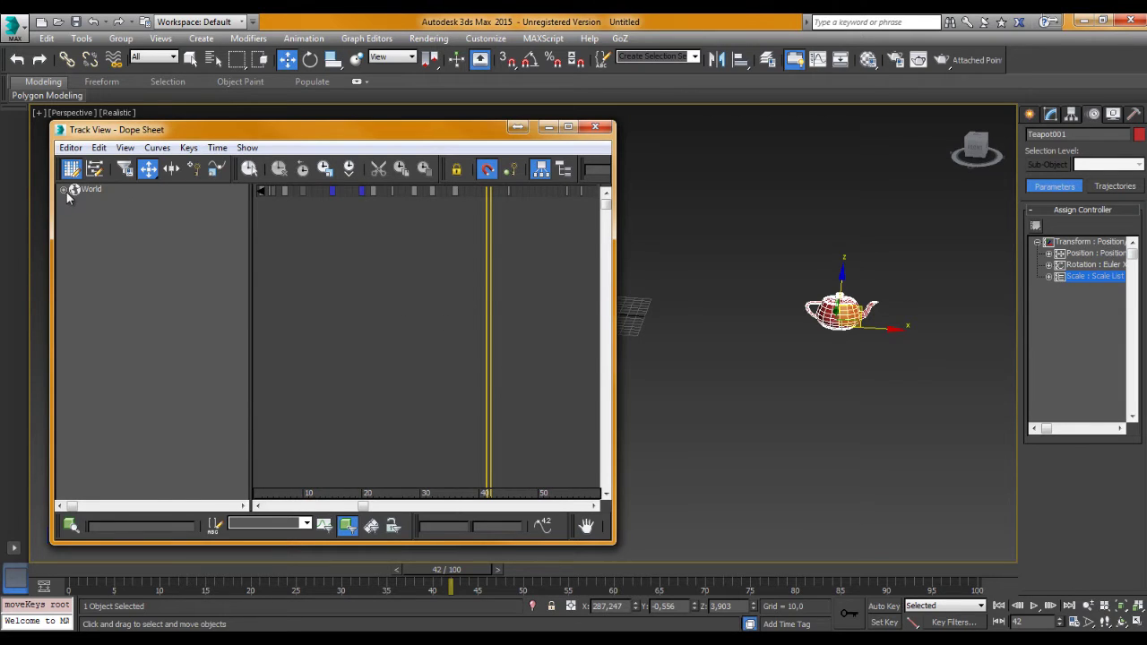
Add a squash block after rota and shift the rota block left
{"action": "middle_click_drag", "start_coordinate": [514, 386], "coordinate": [510, 386]}
{"action": "right_click", "coordinate": [511, 305]}
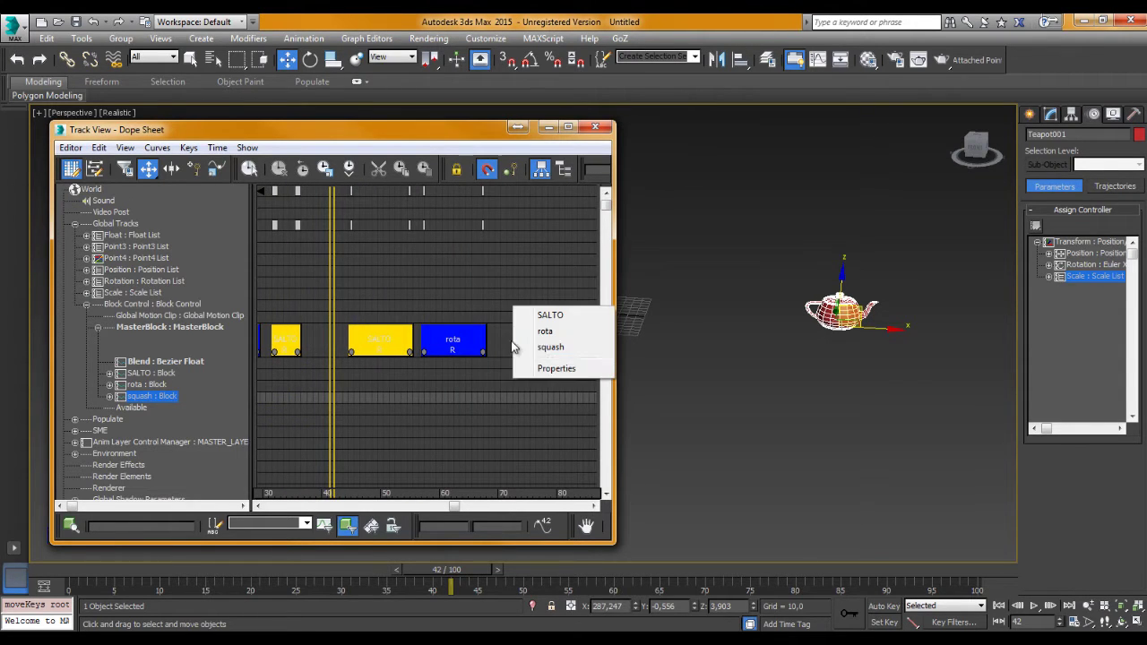
{"action": "left_click", "coordinate": [539, 349]}
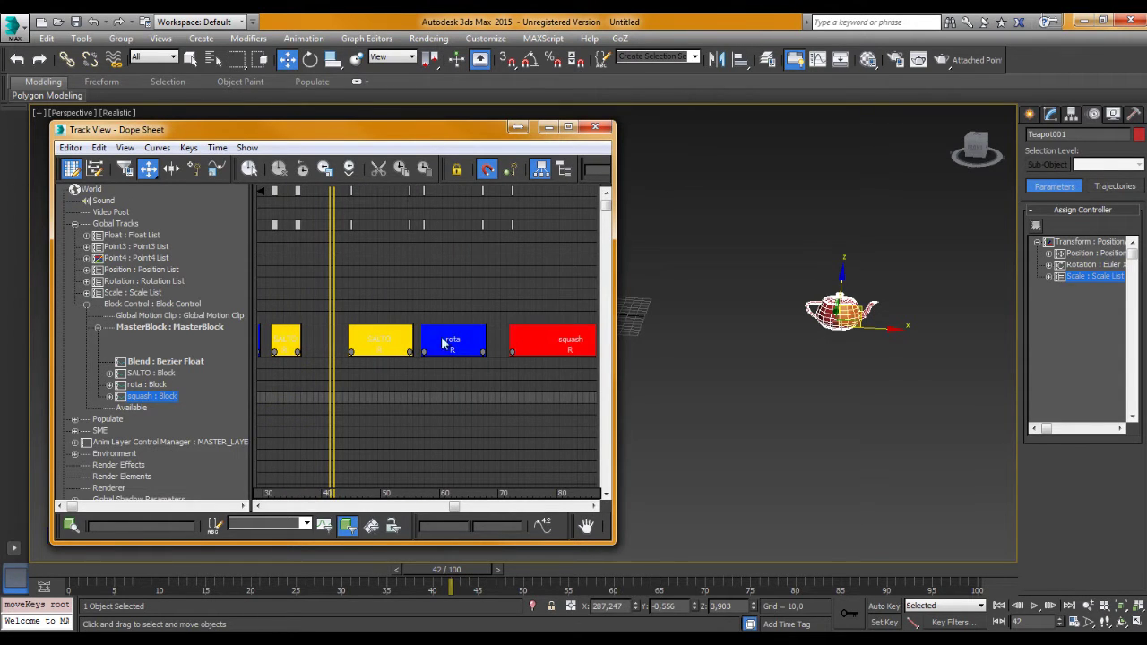
{"action": "left_click_drag", "start_coordinate": [459, 349], "coordinate": [400, 346]}
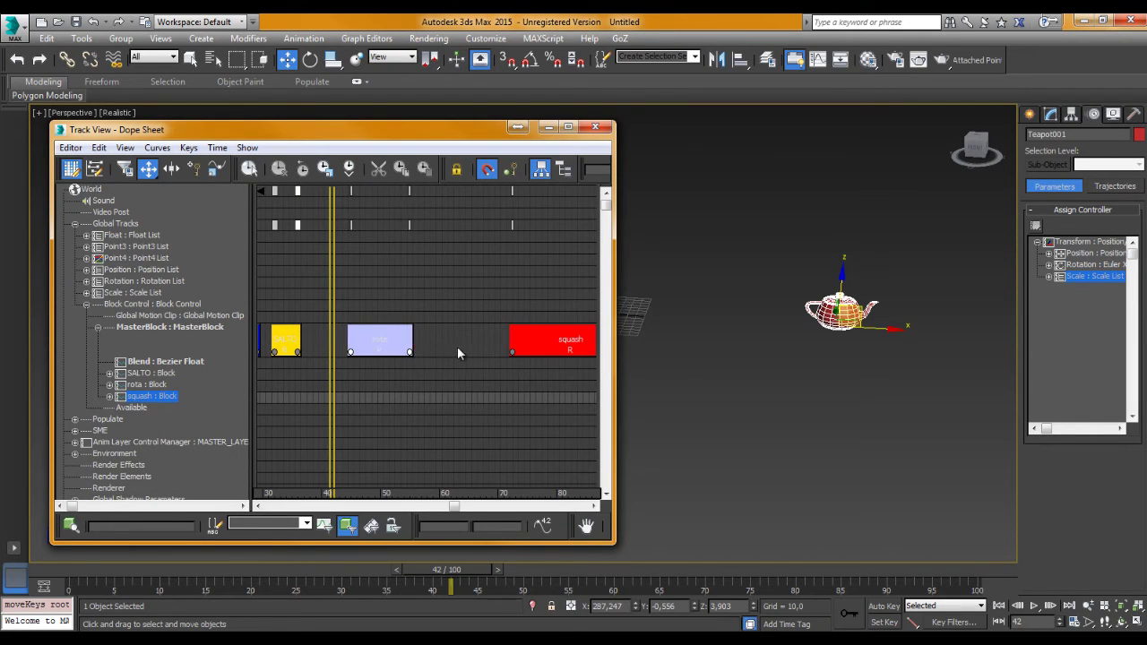
{"action": "left_click", "coordinate": [457, 346]}
Move the squash block into the rota slot, shorten it, and scrub to frame 51
{"action": "left_click", "coordinate": [353, 353]}
{"action": "left_click", "coordinate": [547, 339]}
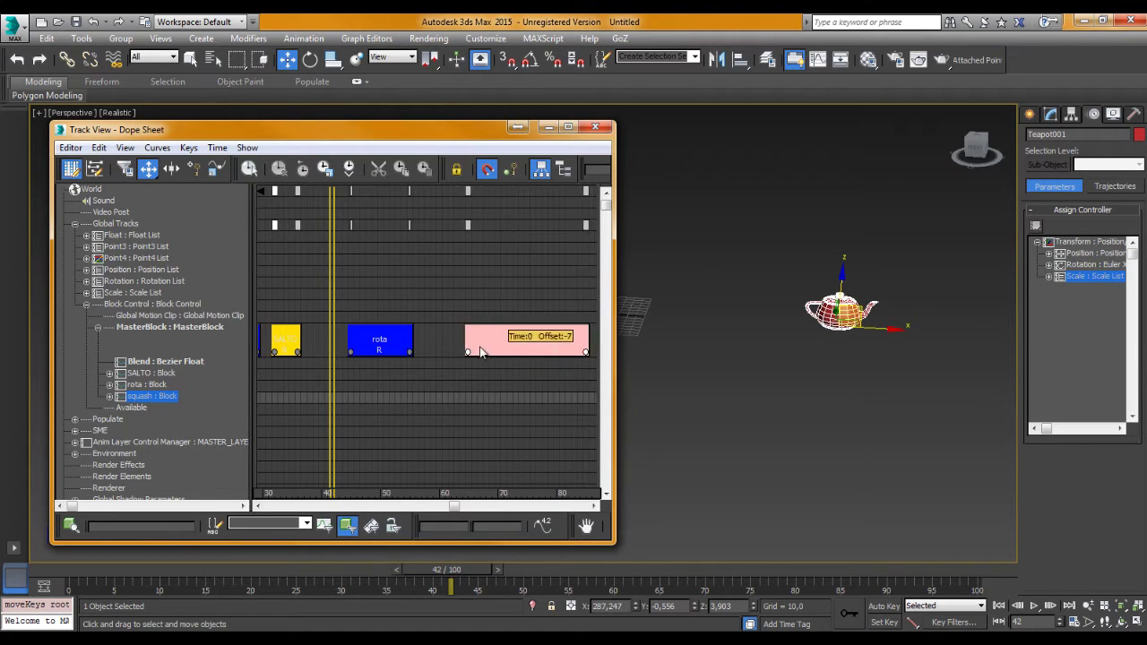
{"action": "left_click_drag", "start_coordinate": [547, 340], "coordinate": [387, 341]}
{"action": "left_click", "coordinate": [520, 336]}
{"action": "left_click_drag", "start_coordinate": [467, 350], "coordinate": [409, 356]}
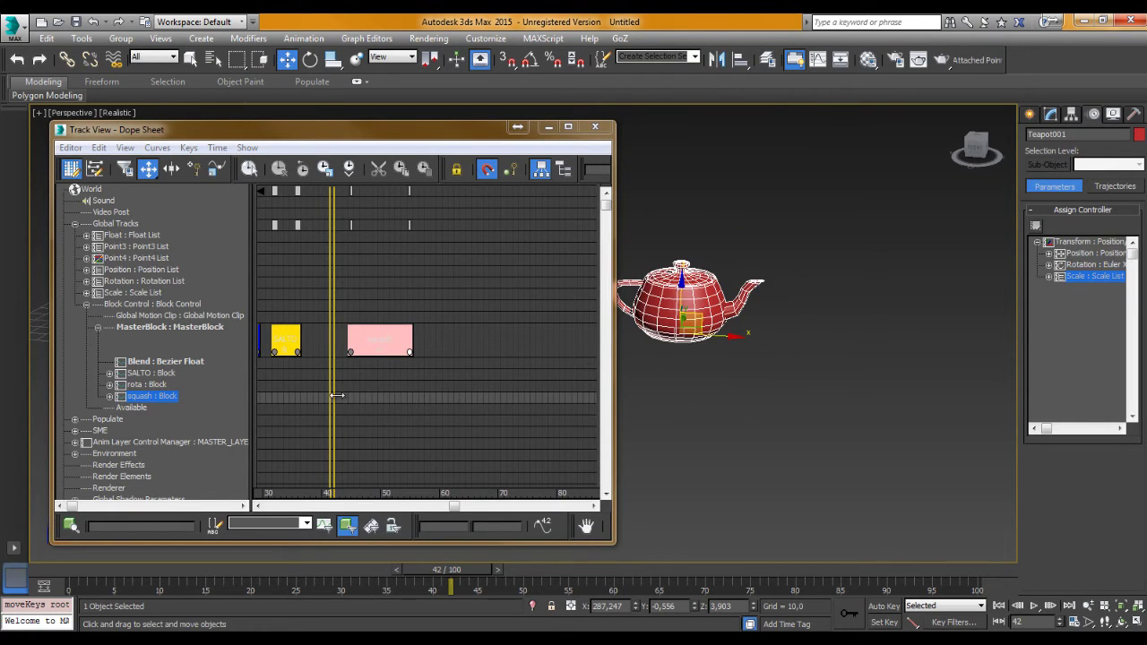
{"action": "mouse_move", "coordinate": [336, 395]}
{"action": "left_mouse_down"}
{"action": "mouse_move", "coordinate": [388, 403]}
{"action": "mouse_move", "coordinate": [353, 408]}
{"action": "mouse_move", "coordinate": [432, 400]}
{"action": "mouse_move", "coordinate": [328, 407]}
{"action": "mouse_move", "coordinate": [398, 409]}
{"action": "left_mouse_up"}
{"action": "middle_click_drag", "start_coordinate": [460, 379], "coordinate": [527, 384]}
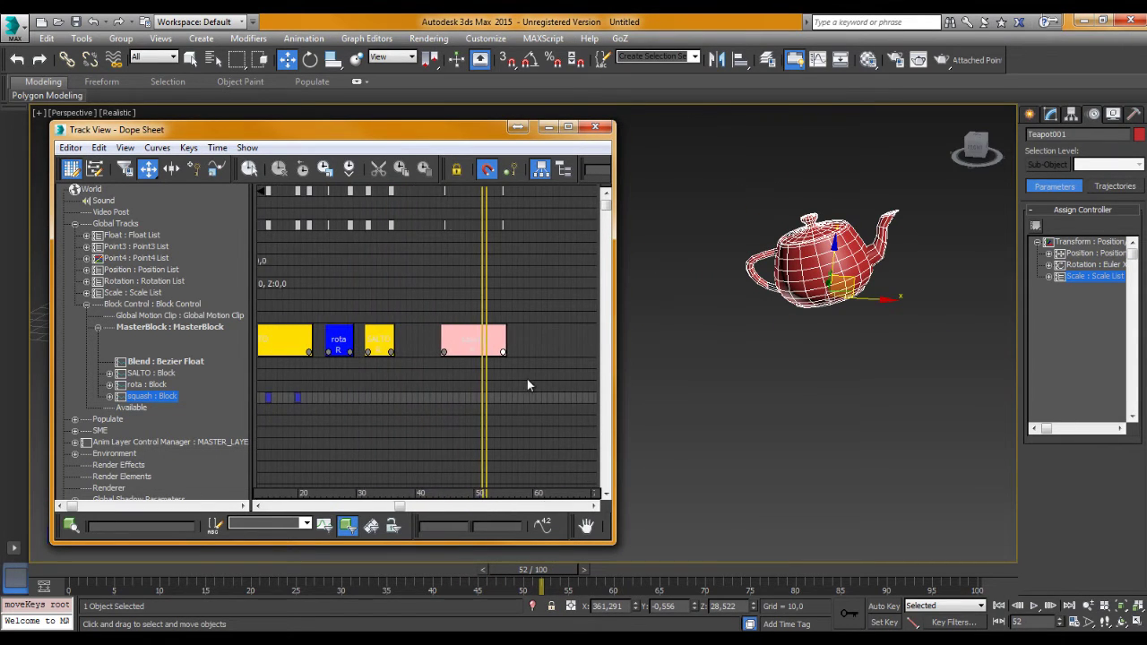
{"action": "right_click", "coordinate": [468, 346]}
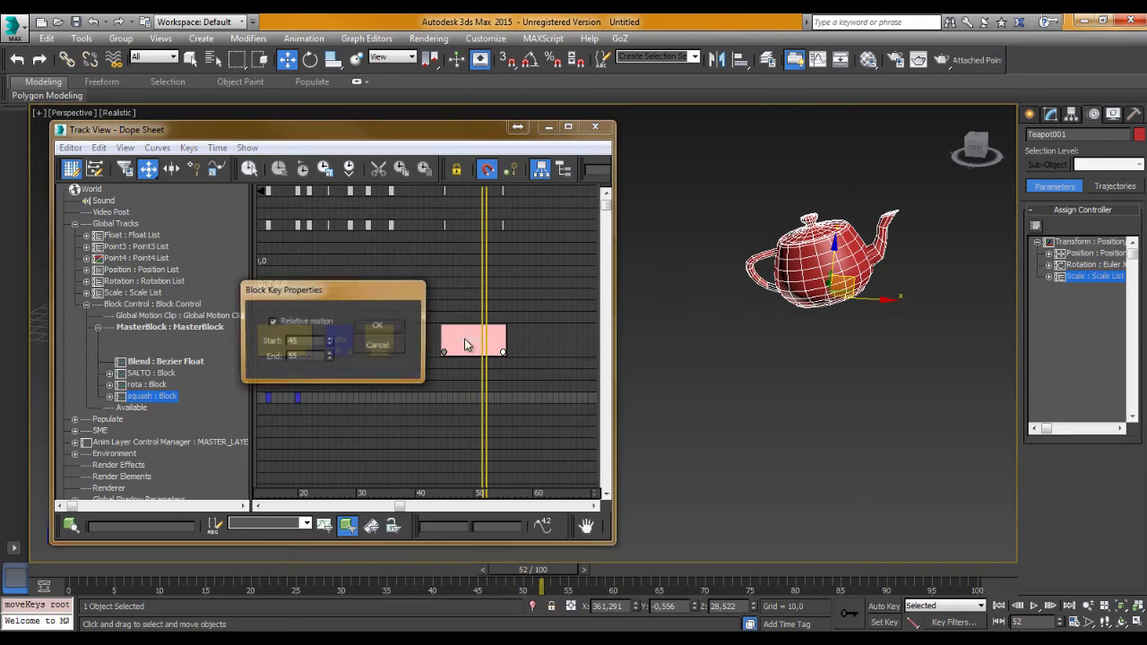
{"action": "left_click", "coordinate": [391, 345]}
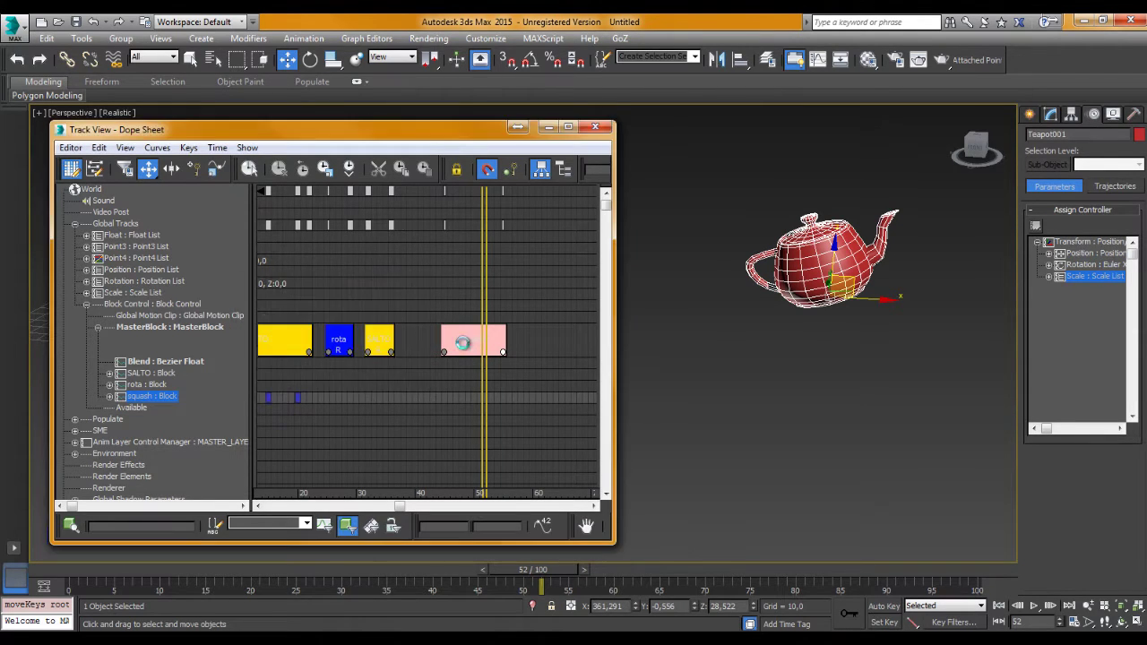
{"action": "right_click", "coordinate": [461, 346]}
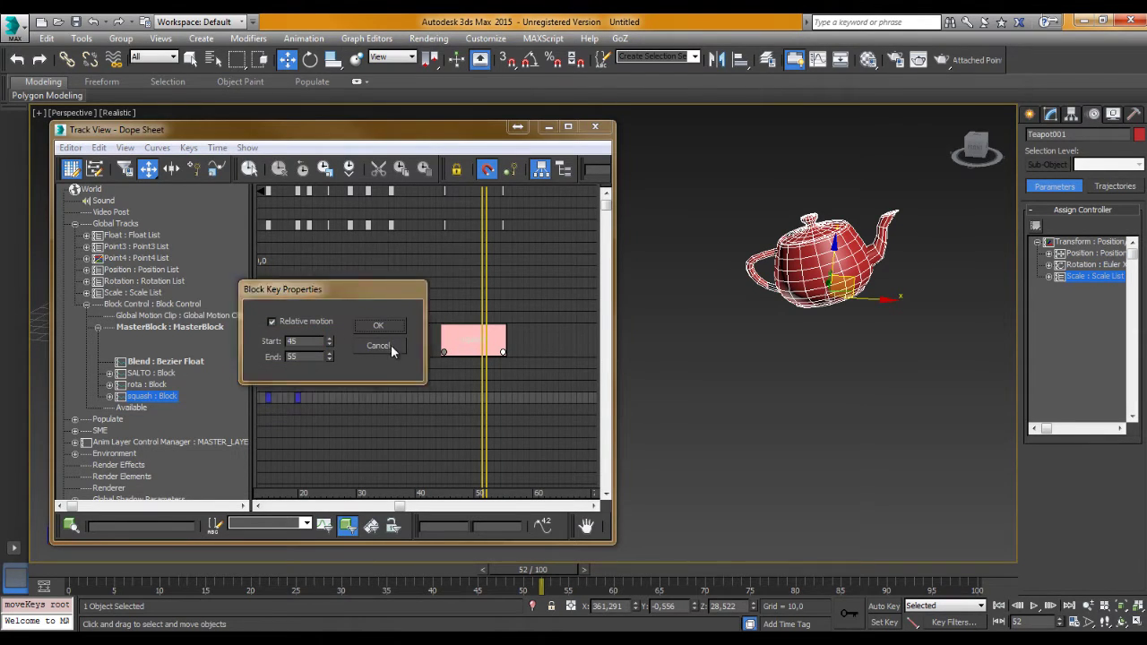
{"action": "left_click", "coordinate": [390, 347]}
{"action": "right_click", "coordinate": [498, 340]}
{"action": "left_click", "coordinate": [386, 347]}
{"action": "right_click", "coordinate": [533, 341]}
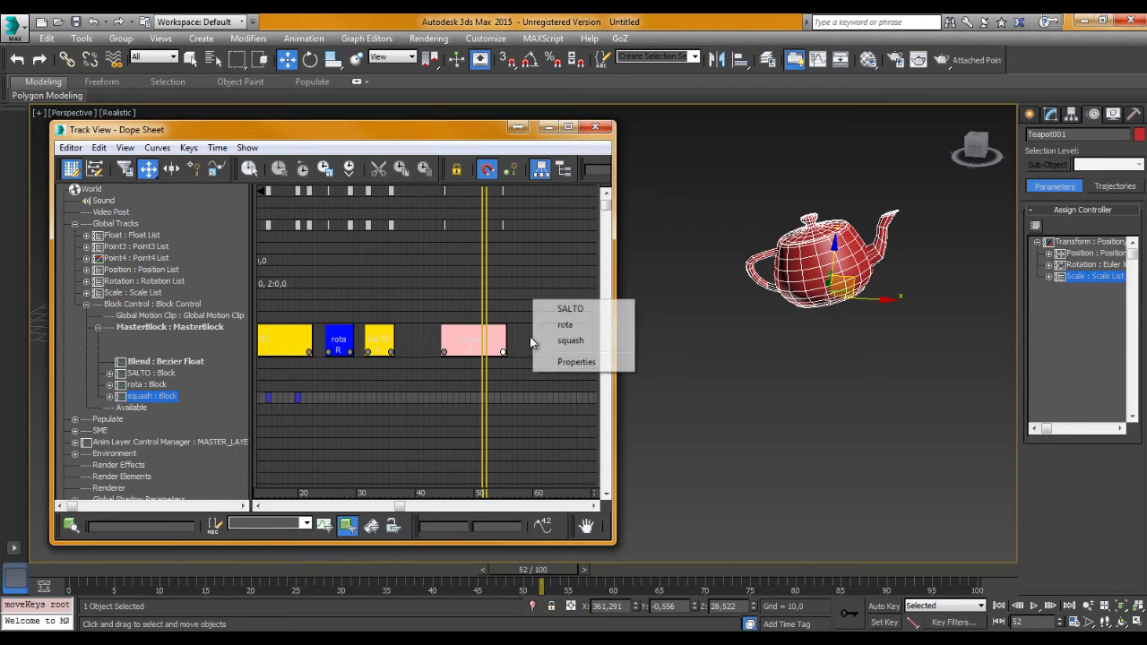
{"action": "left_click", "coordinate": [564, 363]}
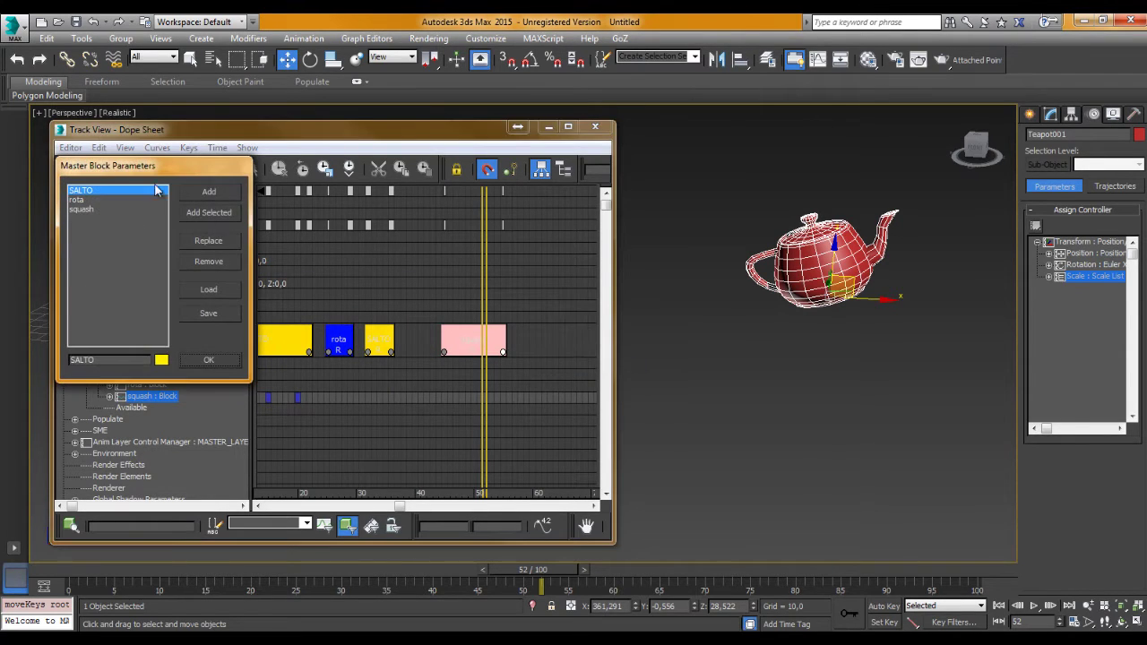
{"action": "left_click", "coordinate": [208, 359]}
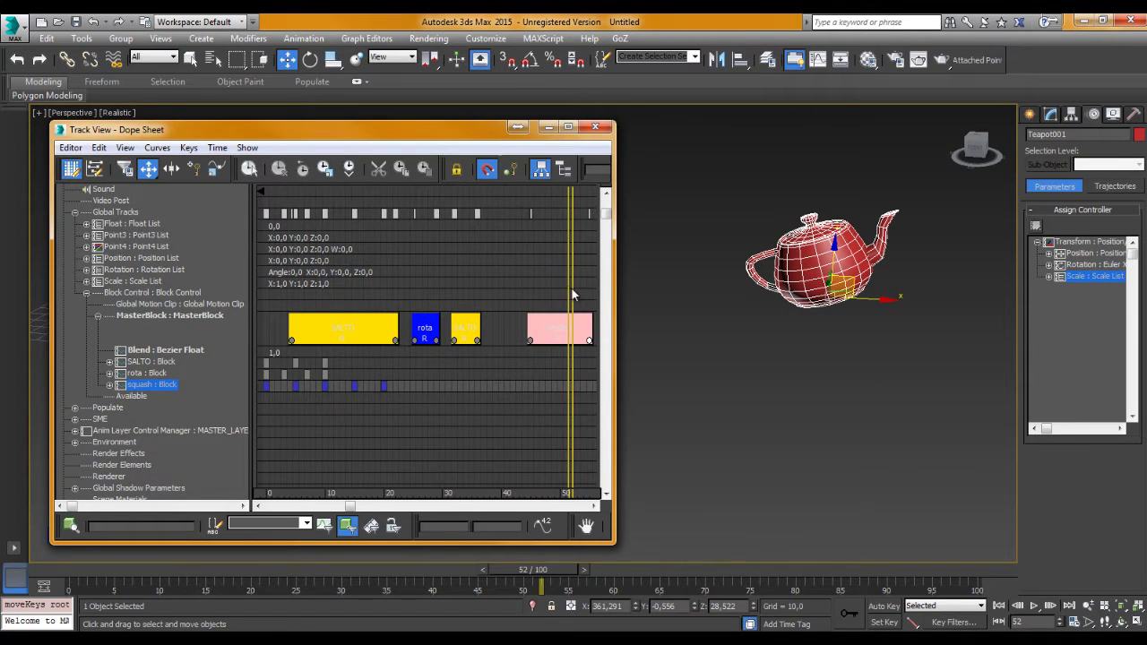
Scrub back to frame 37 and expand Position List to show X, Y, Z Position tracks
{"action": "mouse_move", "coordinate": [570, 296]}
{"action": "left_mouse_down"}
{"action": "mouse_move", "coordinate": [463, 305]}
{"action": "mouse_move", "coordinate": [517, 318]}
{"action": "mouse_move", "coordinate": [384, 317]}
{"action": "mouse_move", "coordinate": [487, 322]}
{"action": "mouse_move", "coordinate": [476, 339]}
{"action": "mouse_move", "coordinate": [542, 321]}
{"action": "left_mouse_up"}
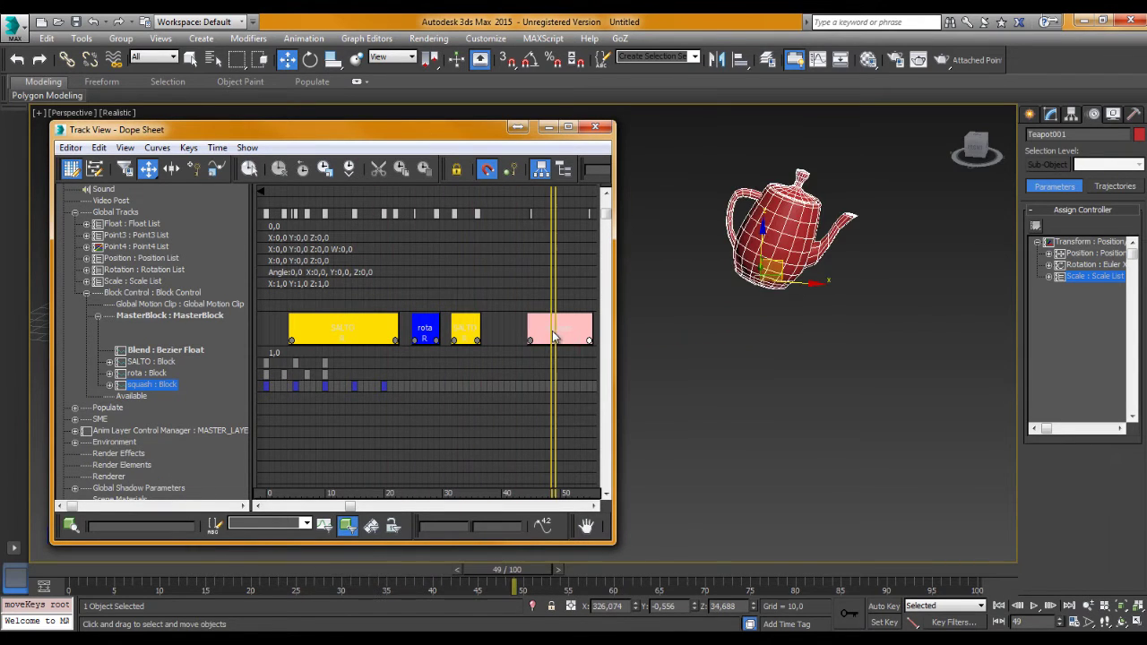
{"action": "middle_click_drag", "start_coordinate": [755, 332], "coordinate": [706, 356]}
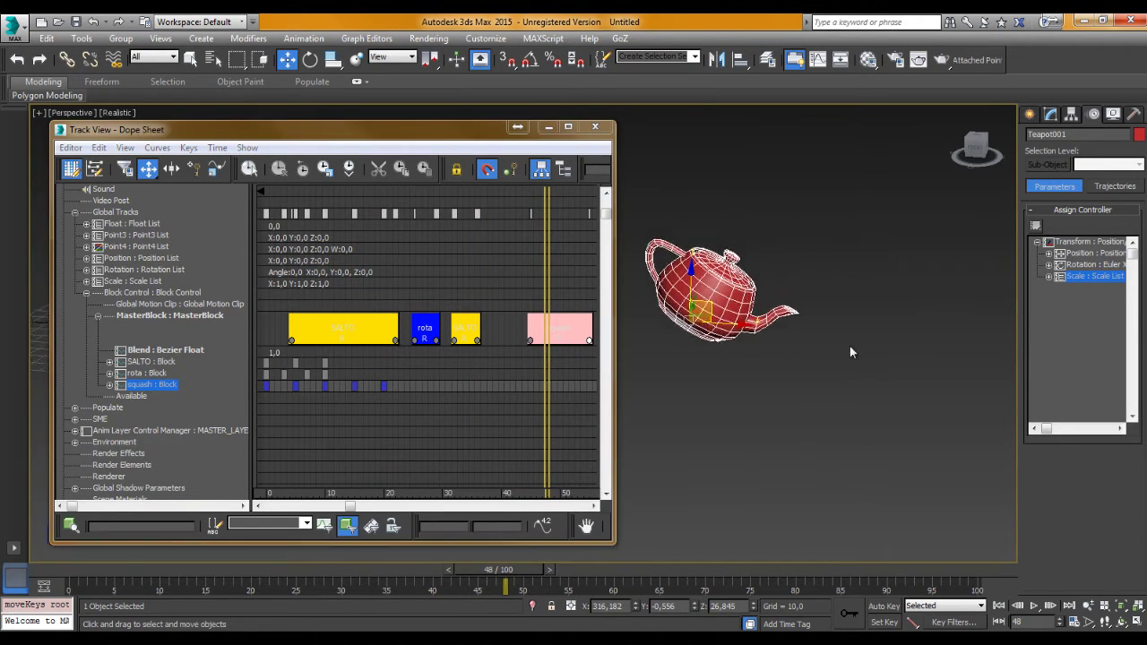
{"action": "left_click", "coordinate": [1084, 254]}
{"action": "left_click", "coordinate": [1048, 254]}
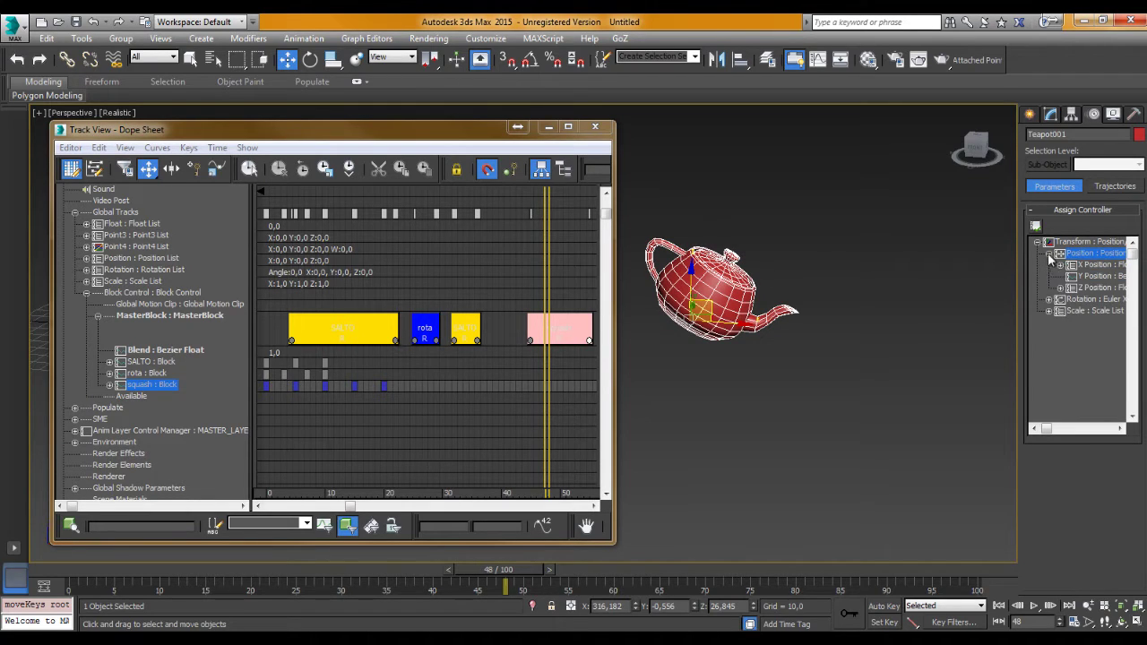
Select the Bezier Scale track under Scale List and open Assign Scale Controller
{"action": "left_click", "coordinate": [1049, 311]}
{"action": "left_click", "coordinate": [1096, 324]}
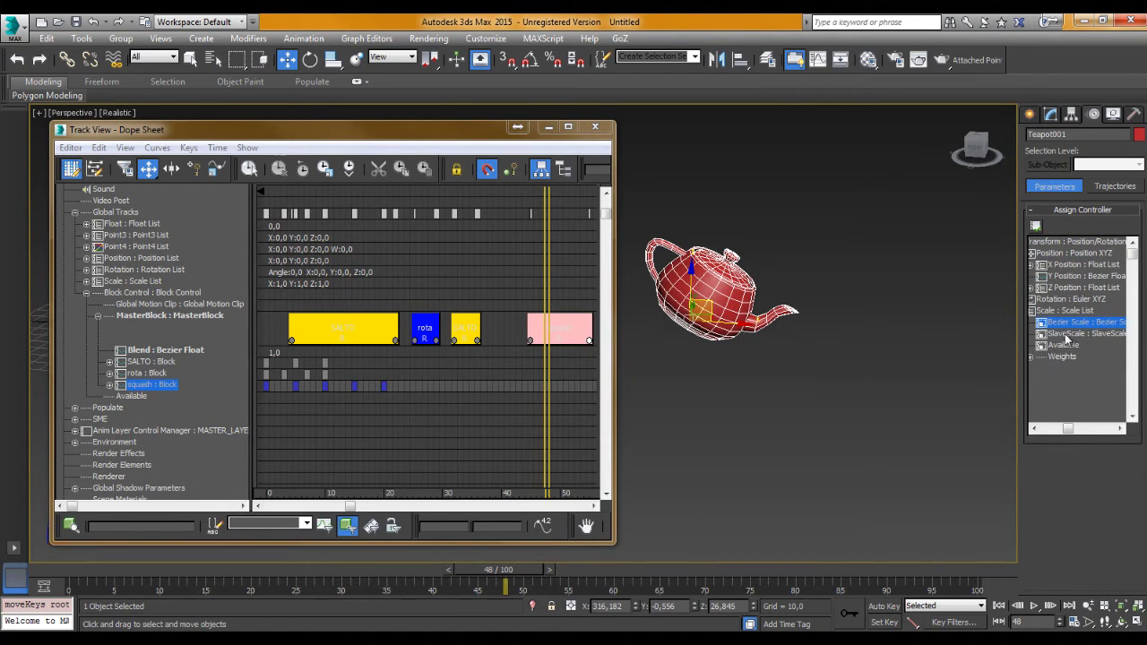
{"action": "left_click", "coordinate": [1066, 333]}
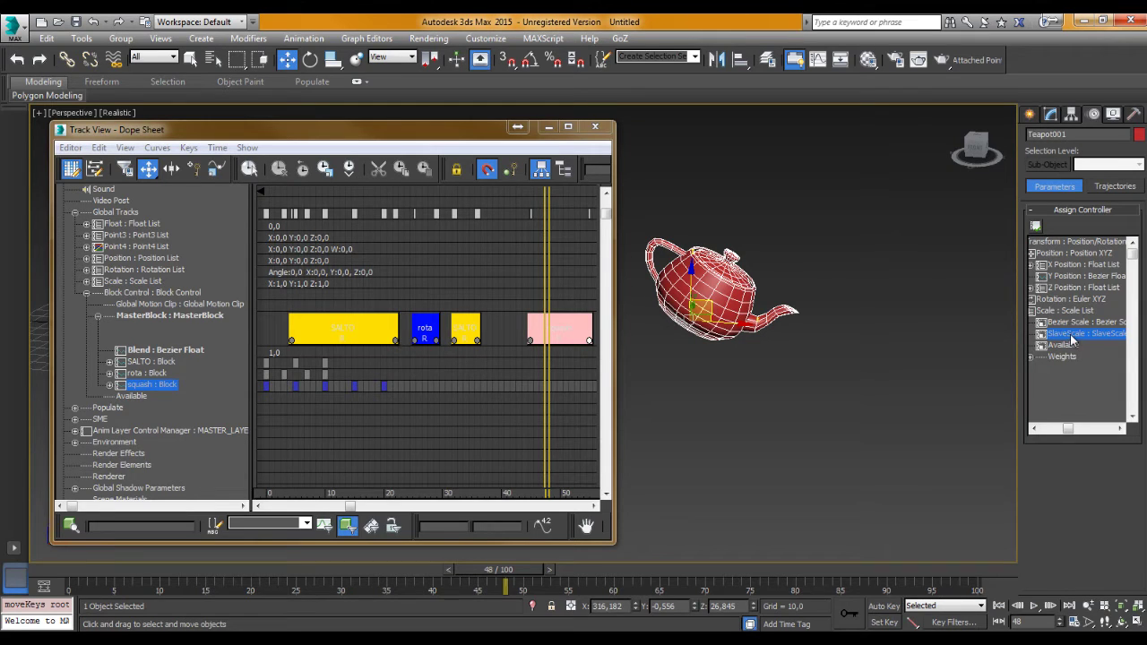
{"action": "left_click", "coordinate": [1062, 337]}
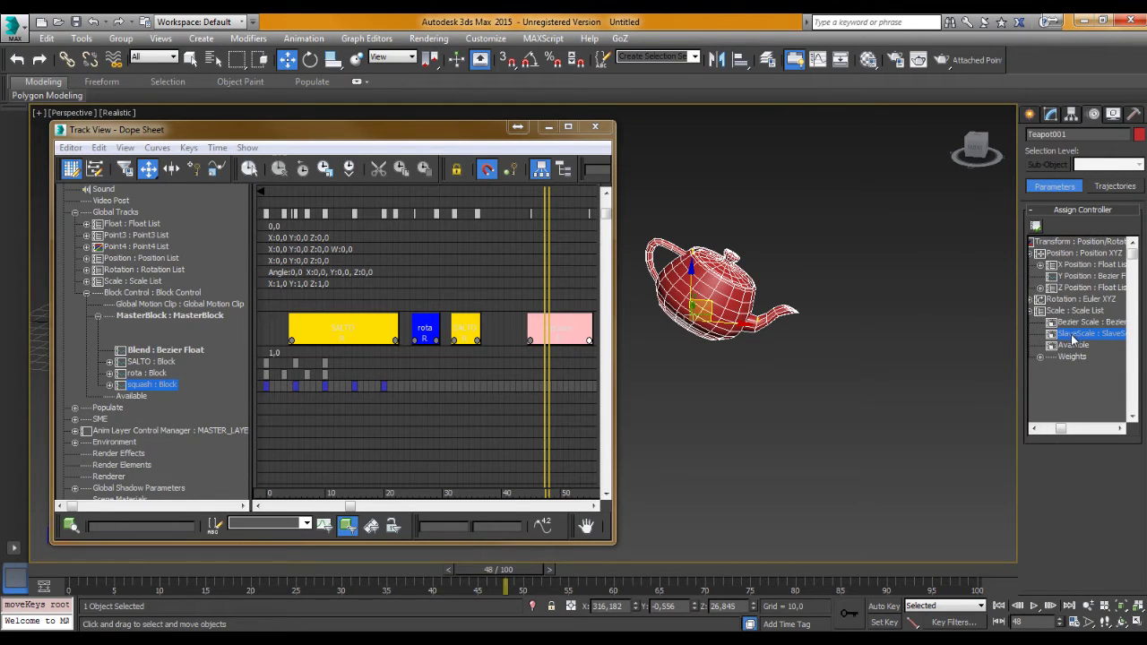
{"action": "left_click", "coordinate": [1072, 336]}
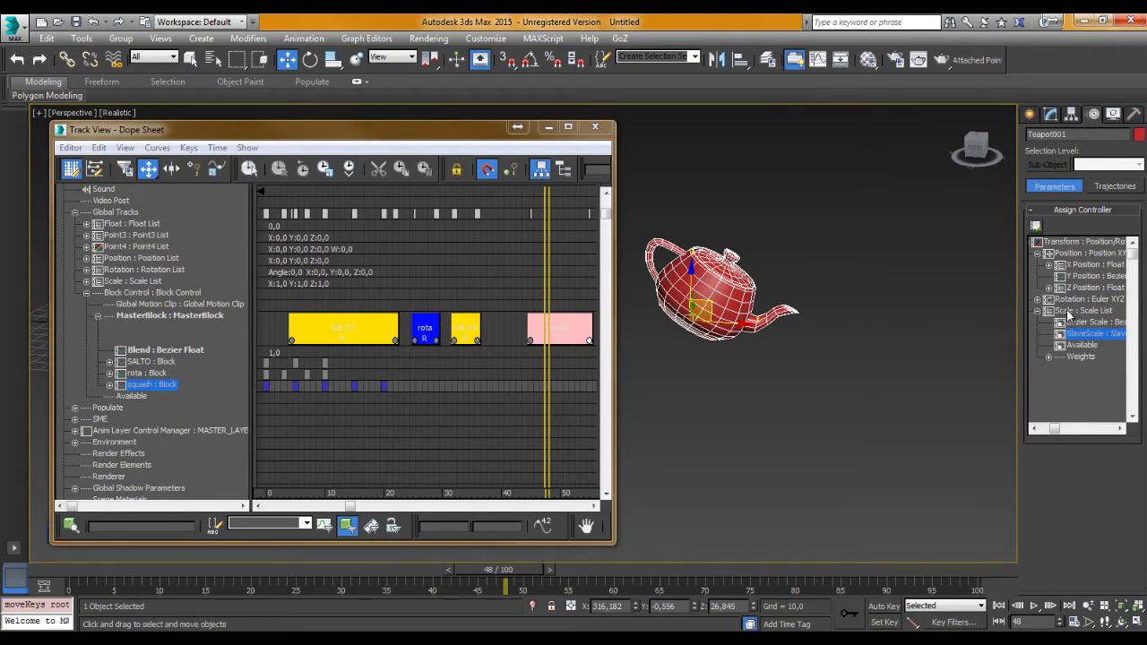
{"action": "left_click", "coordinate": [1073, 313]}
{"action": "left_click", "coordinate": [1081, 323]}
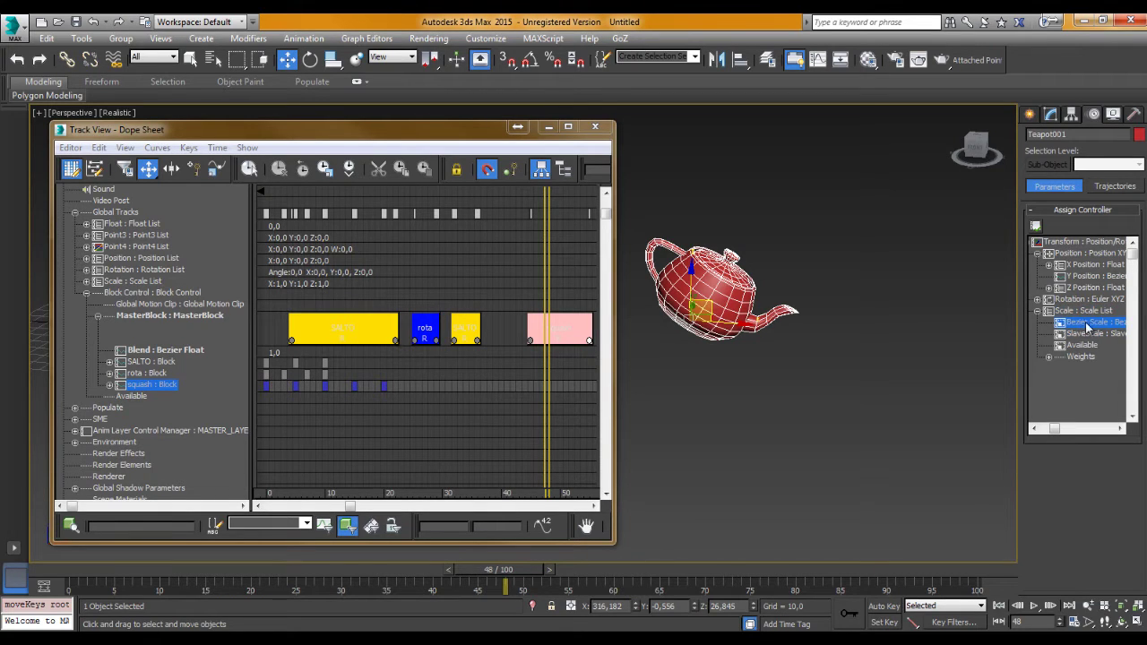
{"action": "left_click", "coordinate": [1035, 225]}
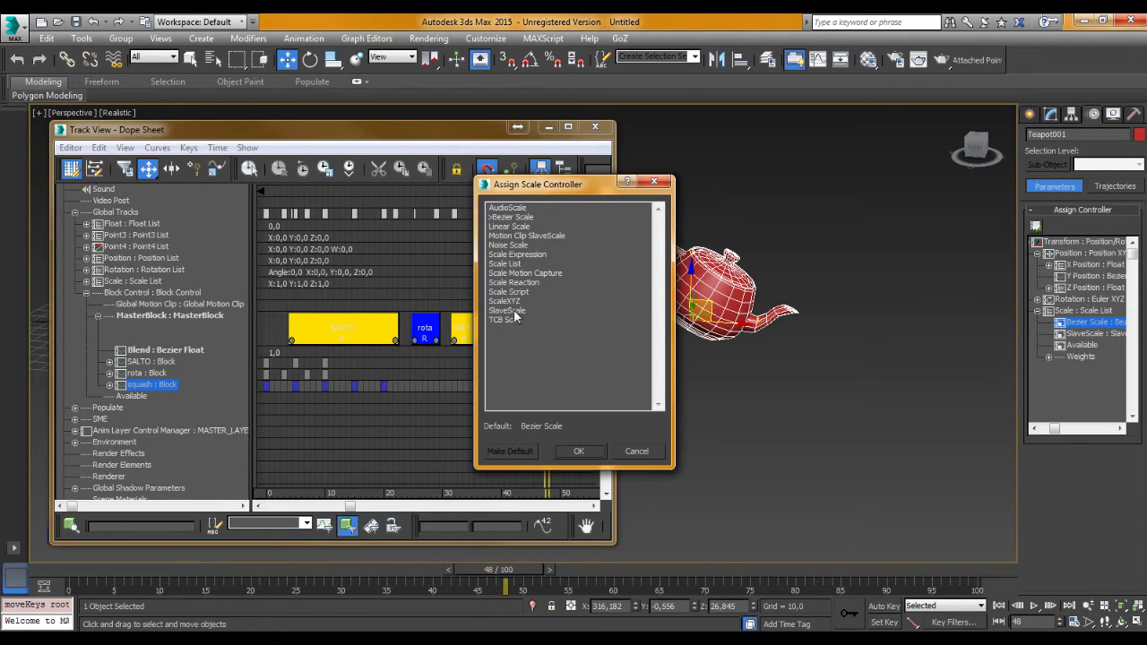
Assign a Scale List controller to the teapot's Scale track
{"action": "left_click", "coordinate": [666, 183]}
{"action": "left_click", "coordinate": [1080, 311]}
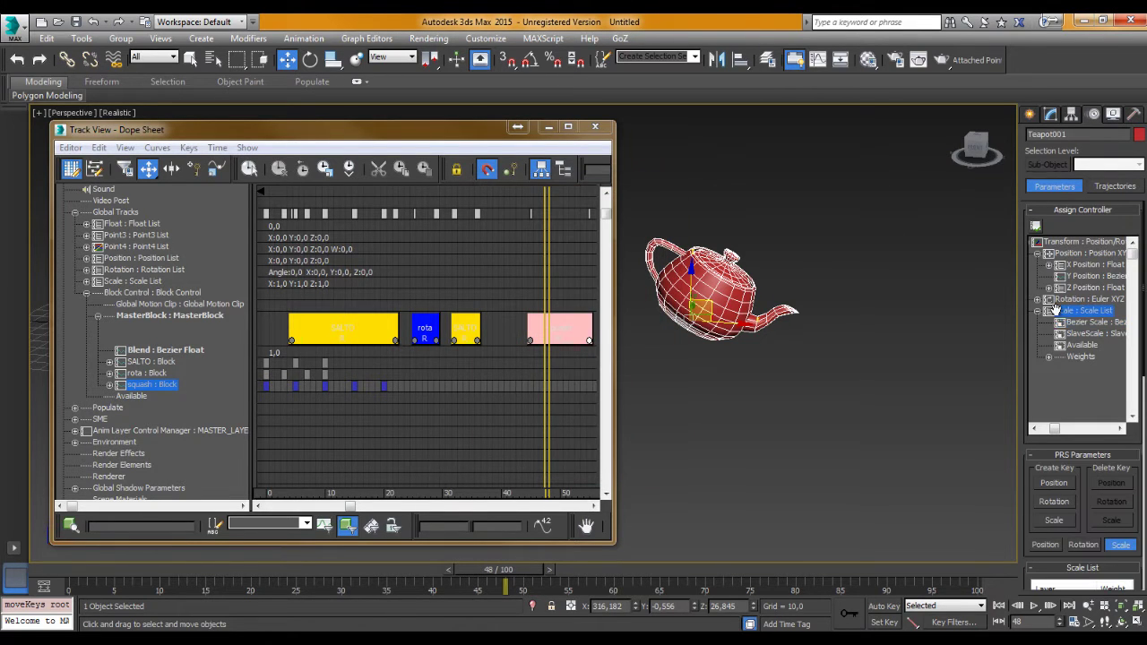
{"action": "left_click", "coordinate": [1035, 226]}
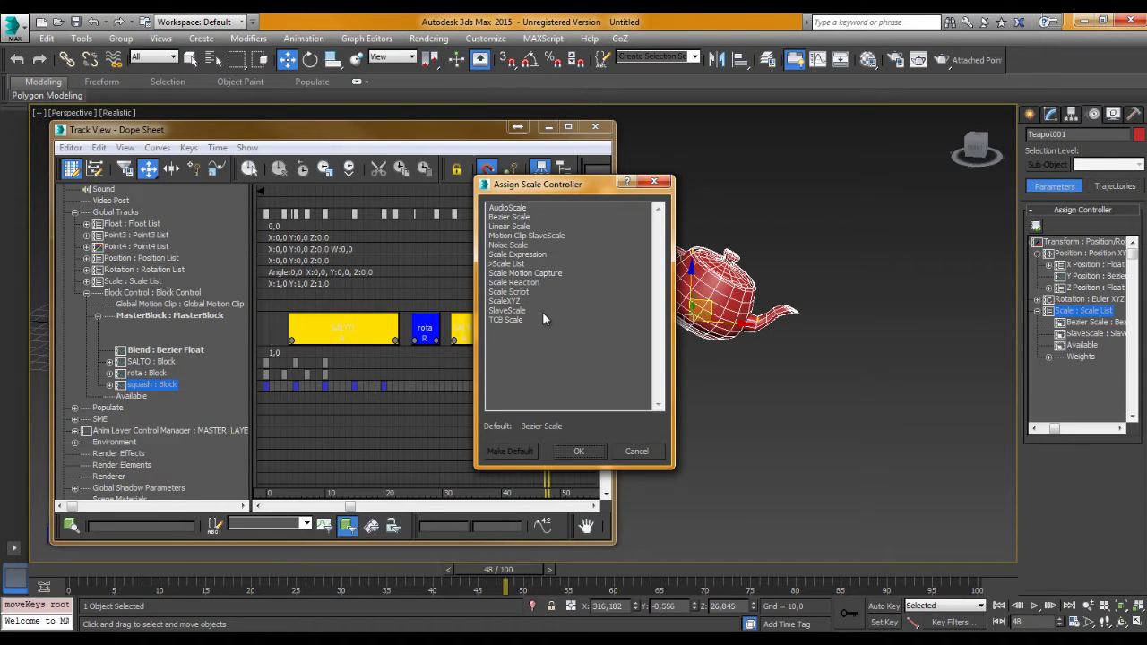
{"action": "left_click", "coordinate": [653, 182]}
{"action": "left_click", "coordinate": [1088, 333]}
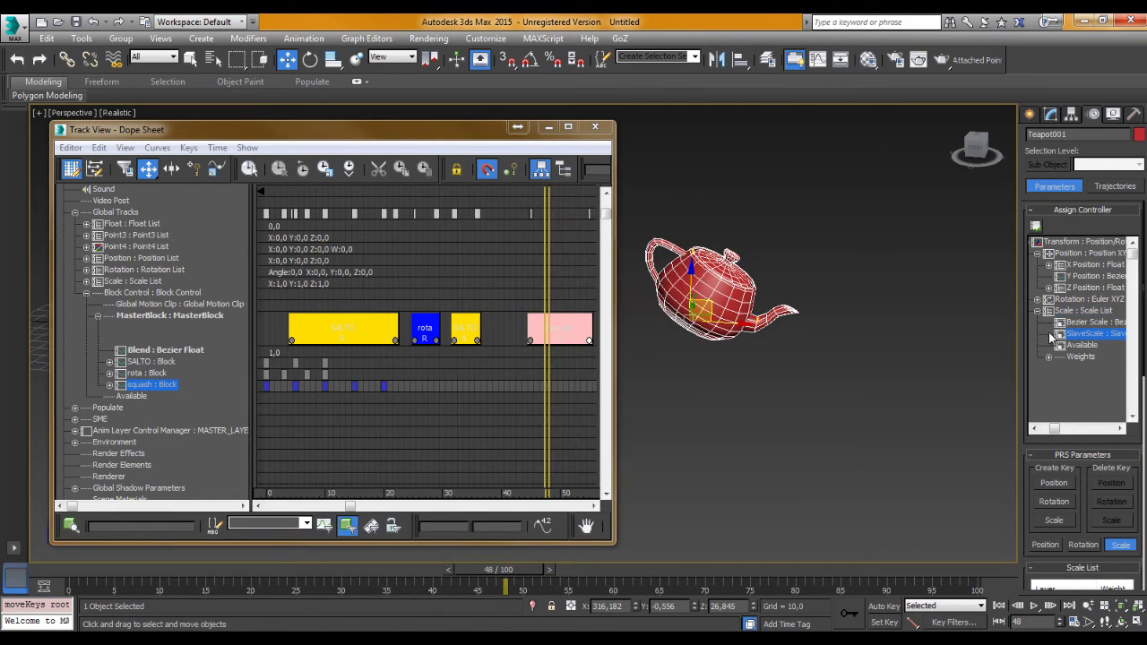
Check that SlaveScale's Slave Parameters link points to Teapot001/Scale
{"action": "double_click", "coordinate": [1063, 335]}
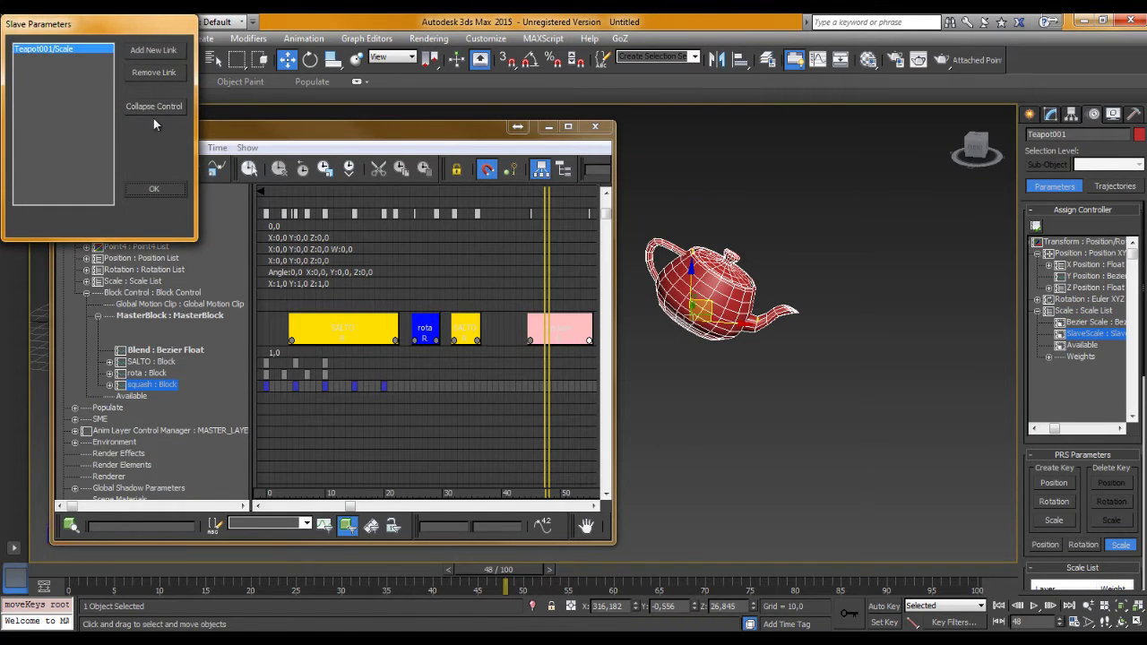
{"action": "left_click_drag", "start_coordinate": [90, 36], "coordinate": [316, 107]}
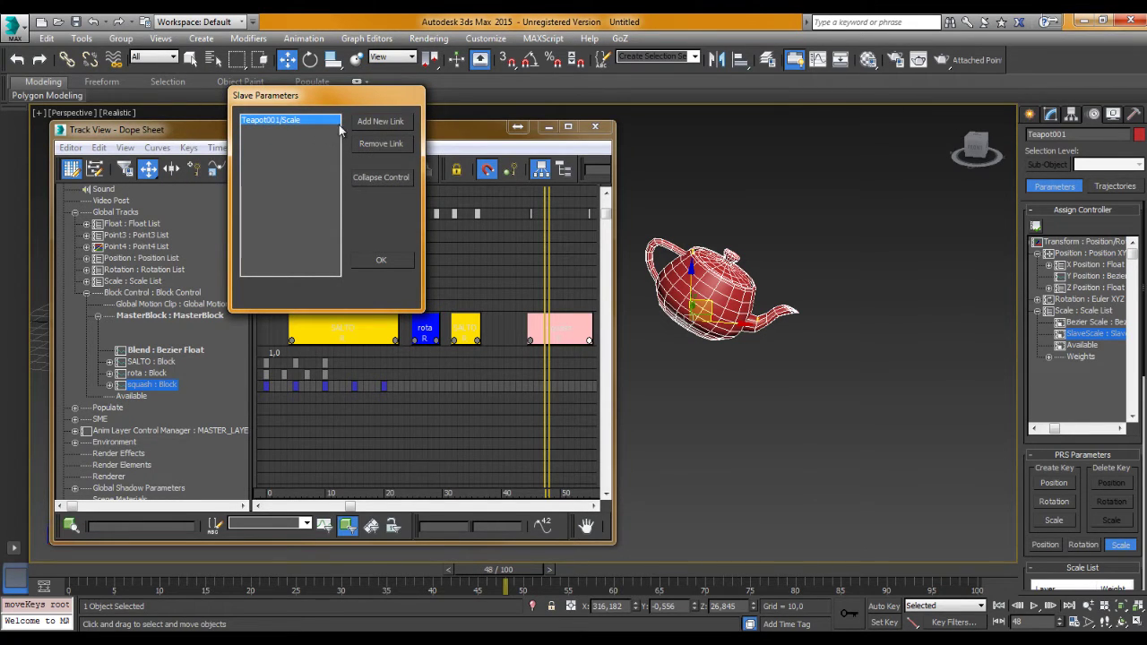
{"action": "left_click", "coordinate": [379, 260]}
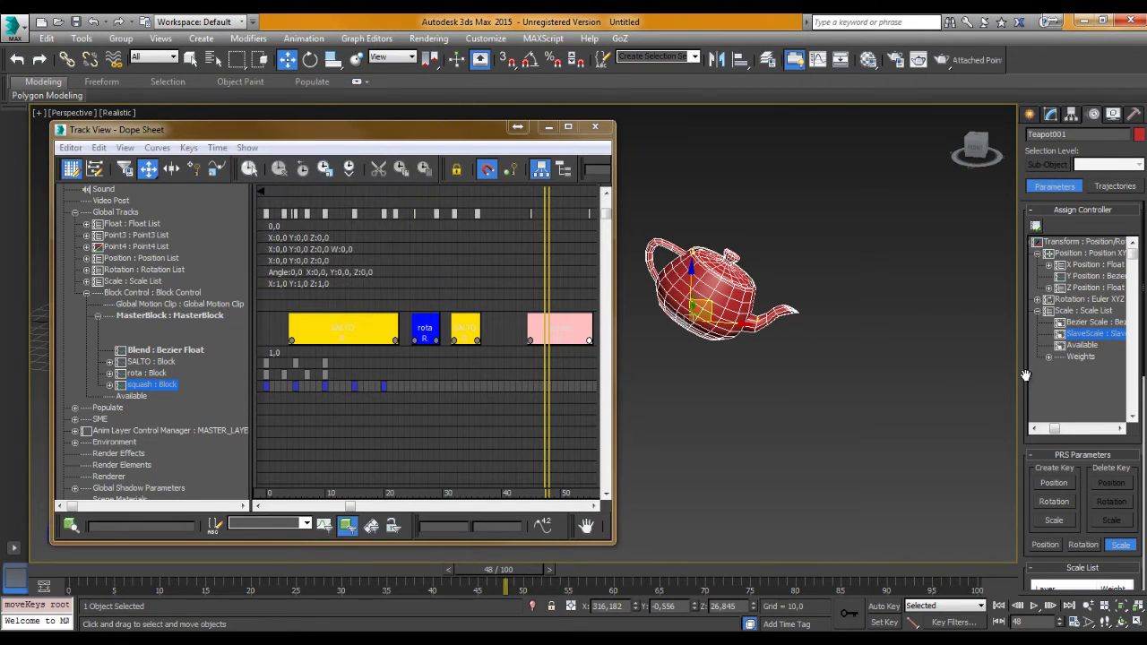
Select SlaveScale in the Scale List and set it as the active layer
{"action": "left_click_drag", "start_coordinate": [1021, 374], "coordinate": [887, 374]}
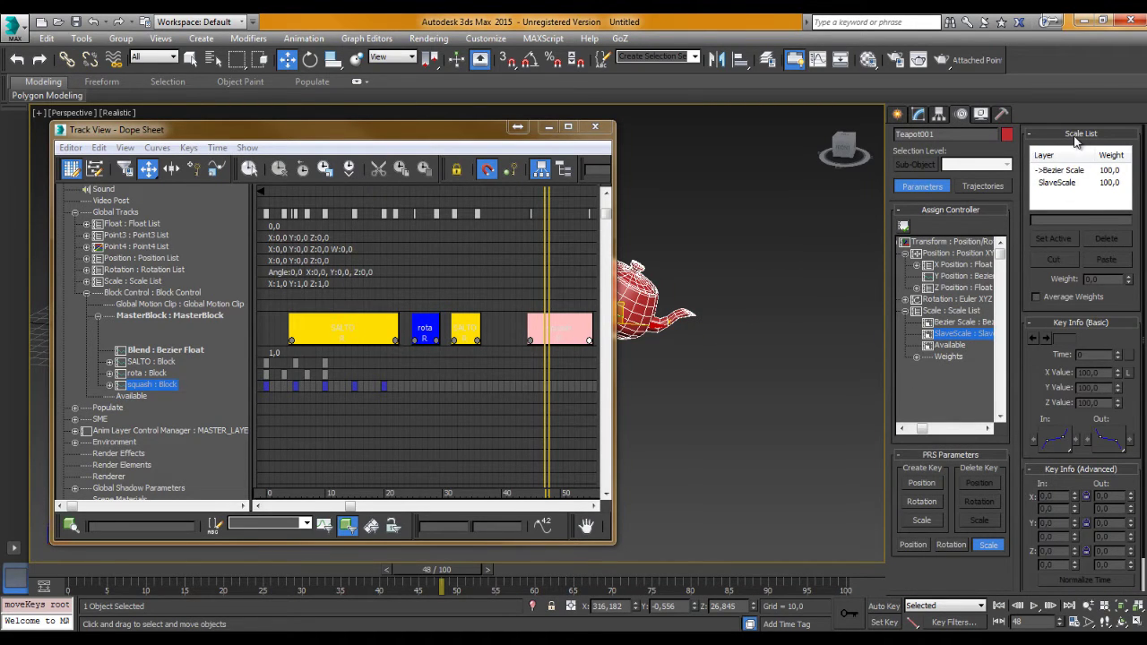
{"action": "left_click", "coordinate": [1055, 185]}
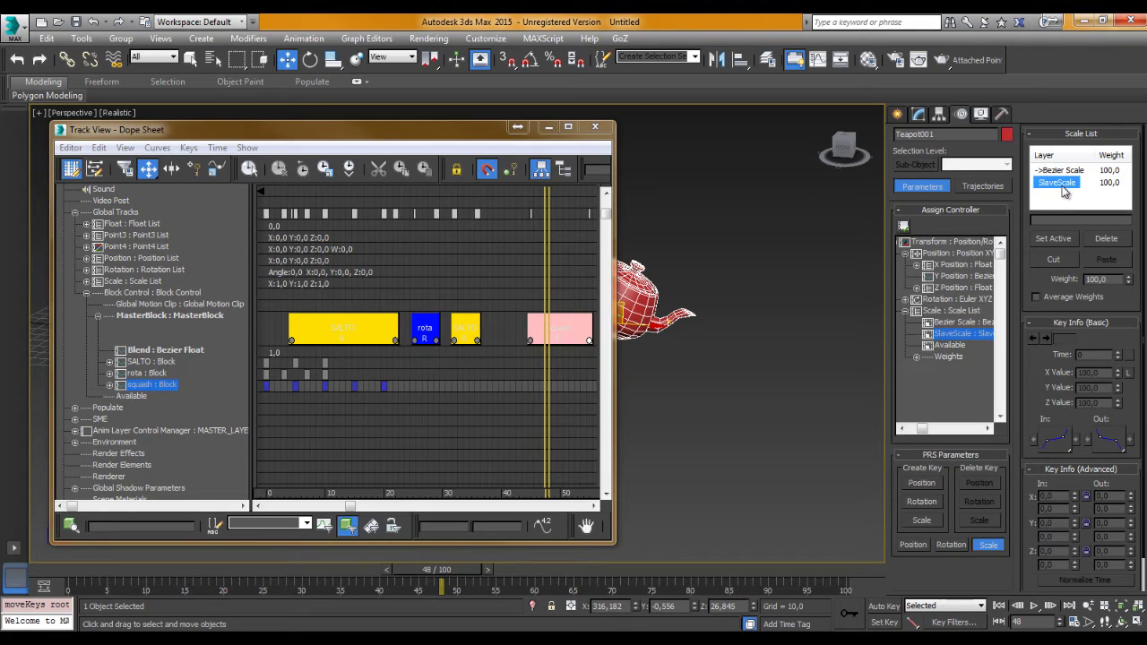
{"action": "left_click", "coordinate": [1045, 237]}
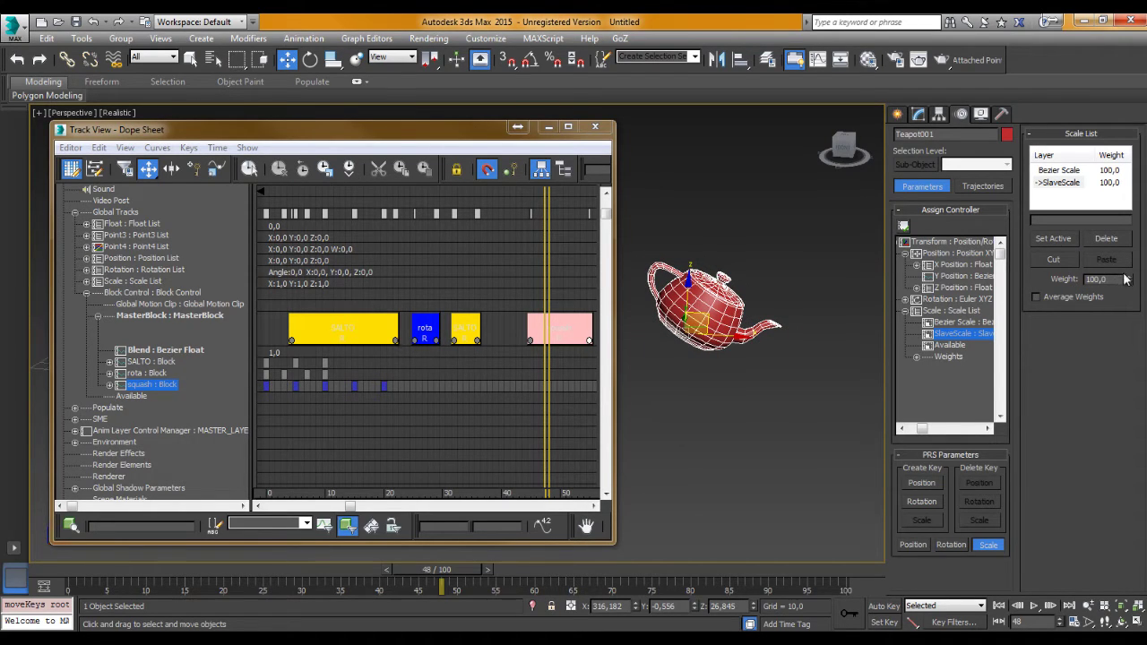
Set the SlaveScale weight to 100, then raise it to 150 while previewing frame 50
{"action": "left_click_drag", "start_coordinate": [1128, 282], "coordinate": [1128, 223]}
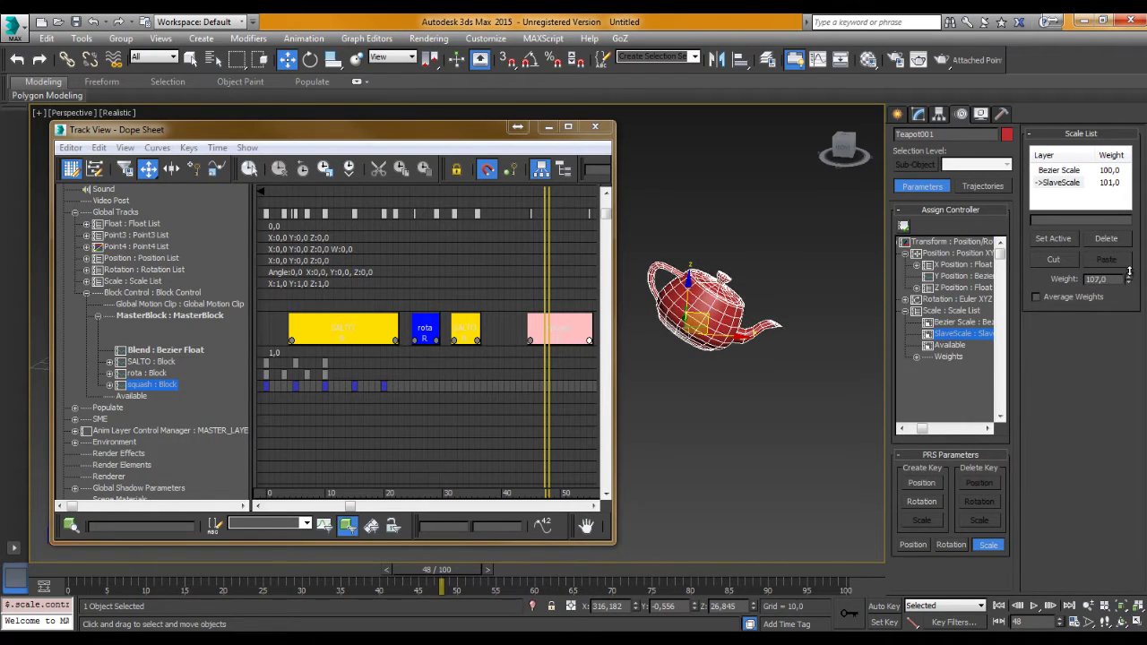
{"action": "left_click_drag", "start_coordinate": [1128, 281], "coordinate": [1082, 173]}
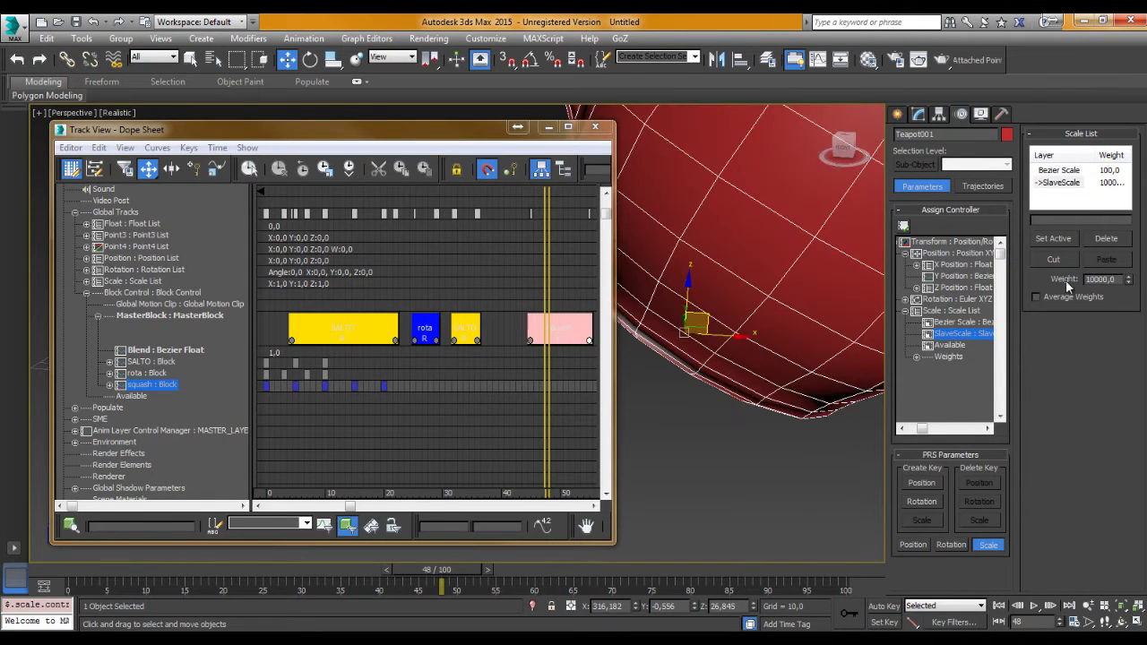
{"action": "double_click", "coordinate": [1119, 279]}
{"action": "type", "text": "100"}
{"action": "key", "text": "Return"}
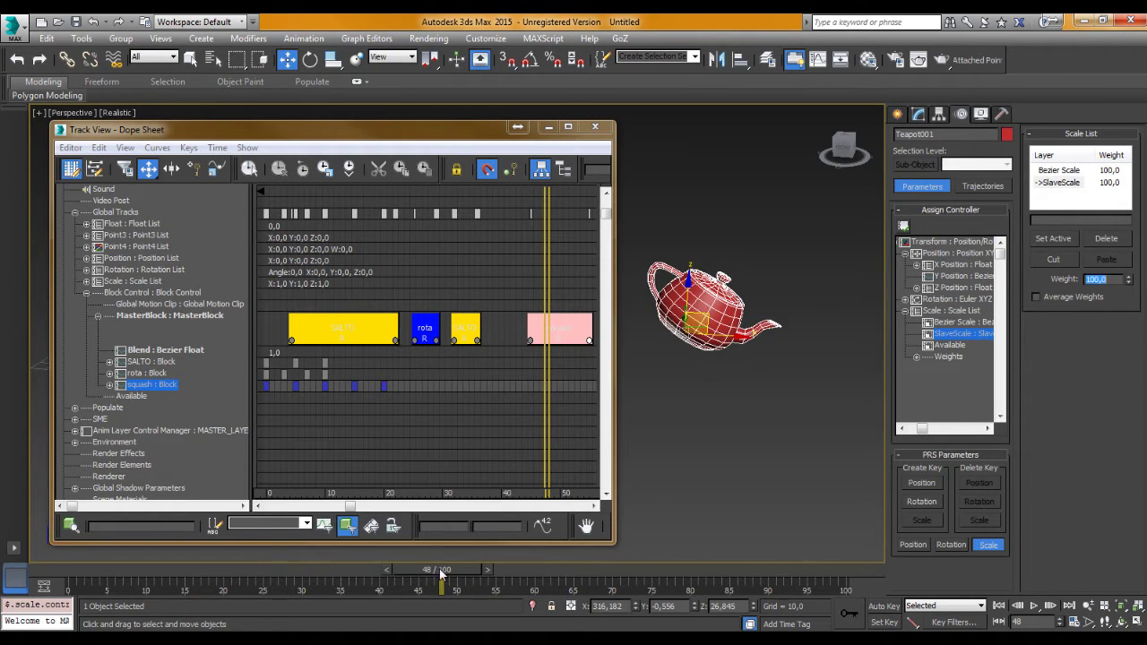
{"action": "mouse_move", "coordinate": [440, 574]}
{"action": "left_mouse_down"}
{"action": "mouse_move", "coordinate": [480, 573]}
{"action": "mouse_move", "coordinate": [456, 574]}
{"action": "left_mouse_up"}
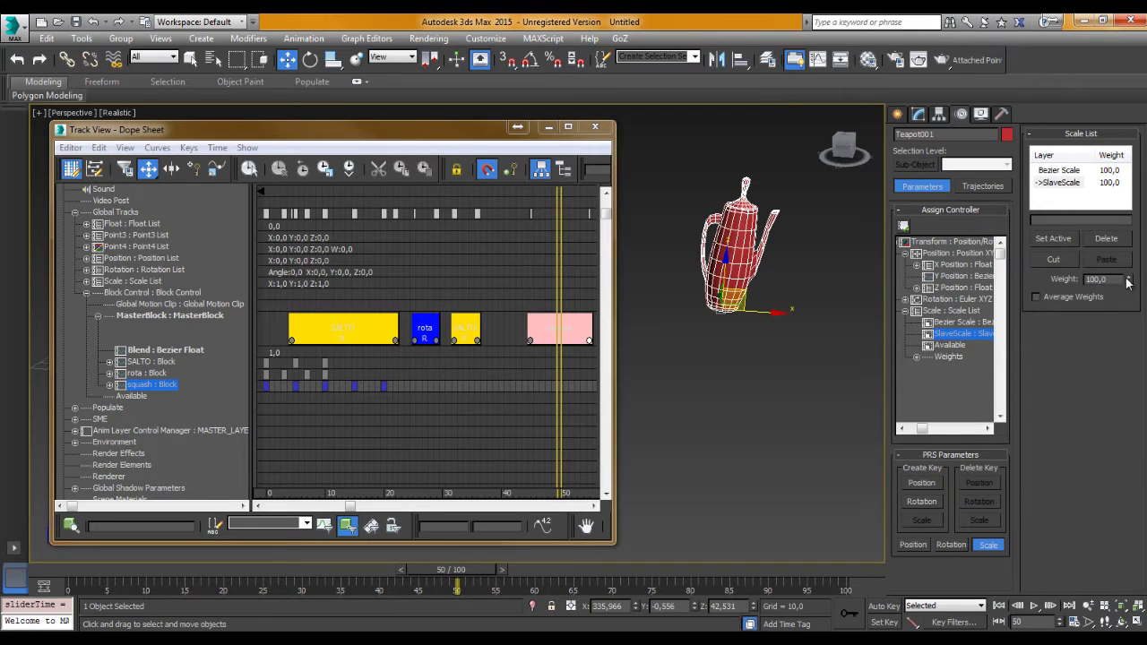
{"action": "mouse_move", "coordinate": [1128, 281]}
{"action": "left_mouse_down"}
{"action": "mouse_move", "coordinate": [1141, 240]}
{"action": "mouse_move", "coordinate": [1130, 257]}
{"action": "left_mouse_up"}
{"action": "mouse_move", "coordinate": [486, 562]}
{"action": "left_mouse_down"}
{"action": "mouse_move", "coordinate": [437, 567]}
{"action": "mouse_move", "coordinate": [481, 571]}
{"action": "left_mouse_up"}
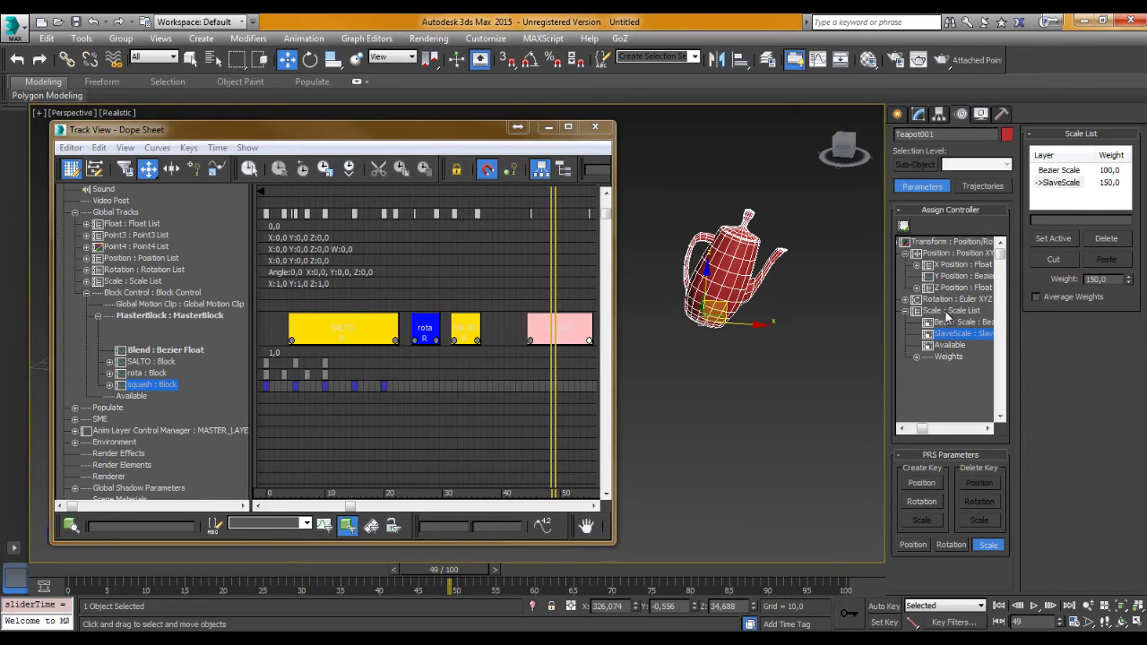
Expand Rotation > Y Rotation and inspect the existing SlaveFloat's link settings
{"action": "left_click", "coordinate": [905, 299]}
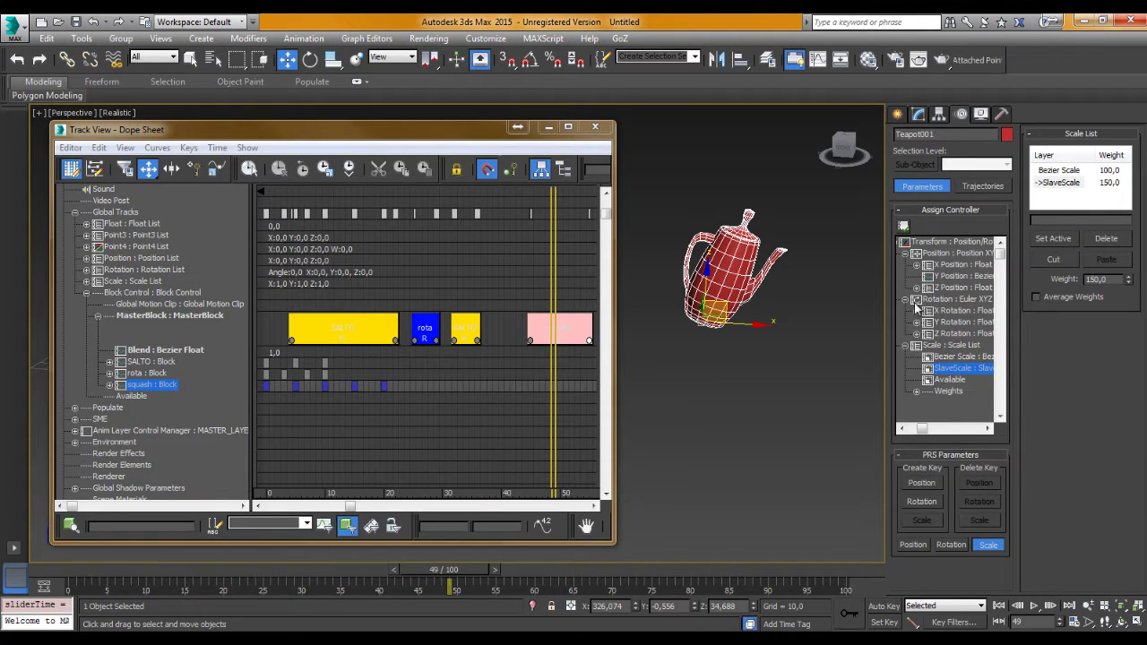
{"action": "left_click", "coordinate": [918, 325]}
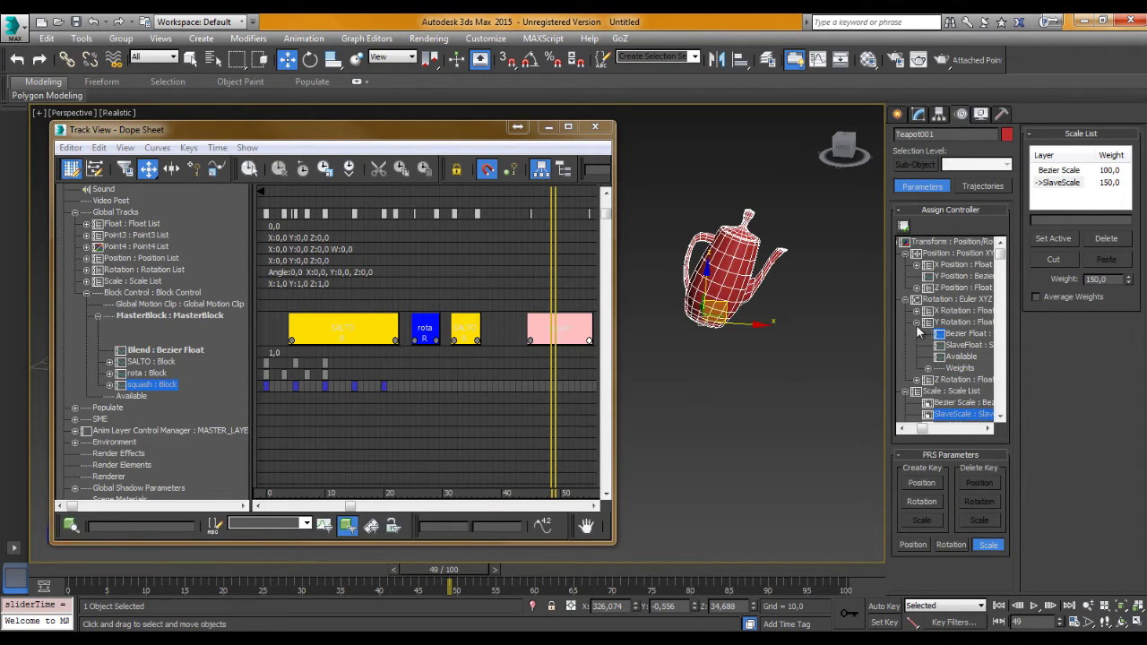
{"action": "left_click", "coordinate": [918, 324]}
{"action": "left_click", "coordinate": [917, 324]}
{"action": "left_click", "coordinate": [958, 349]}
{"action": "double_click", "coordinate": [960, 348]}
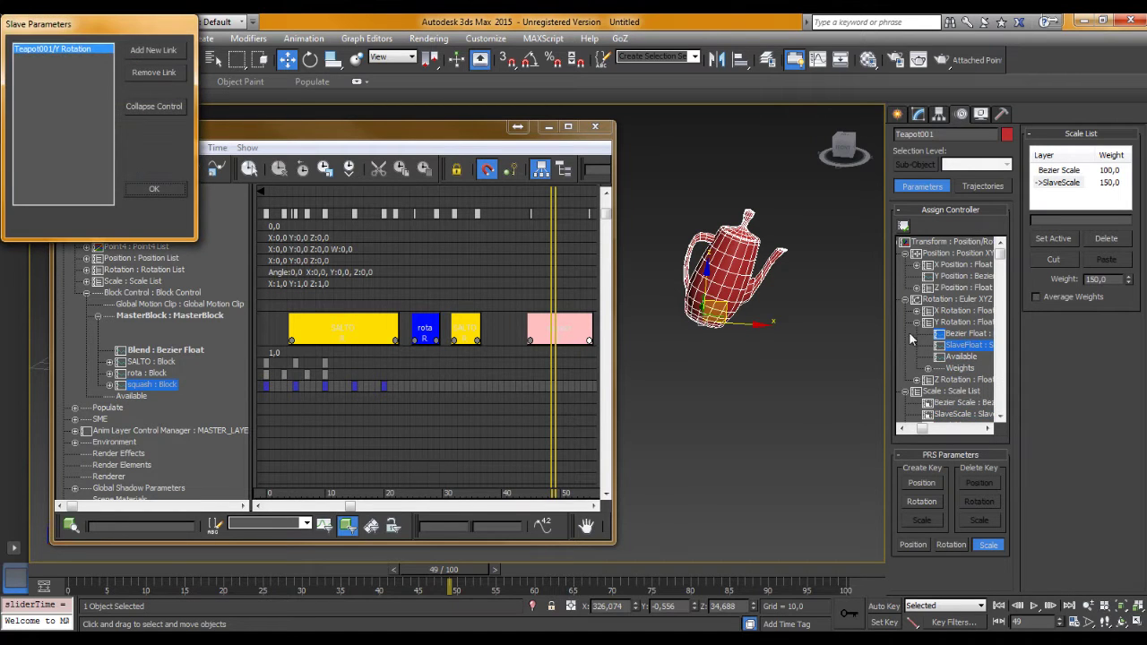
{"action": "left_click", "coordinate": [166, 188]}
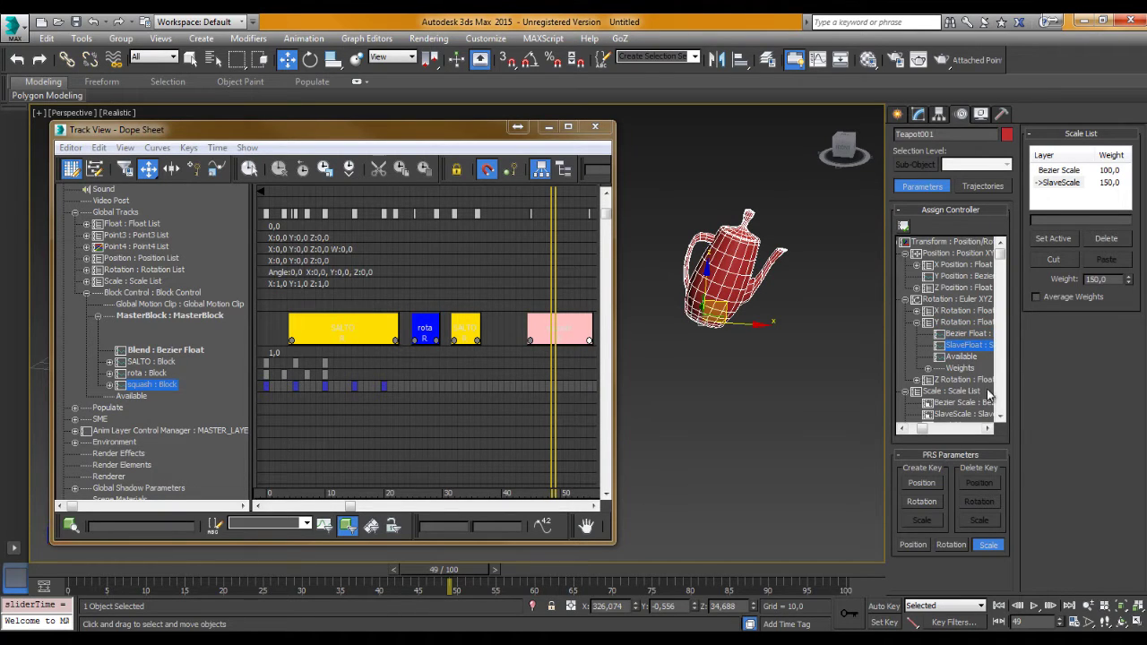
Review the SlaveFloat properties and nudge the SlaveScale weight to 151
{"action": "right_click", "coordinate": [965, 356]}
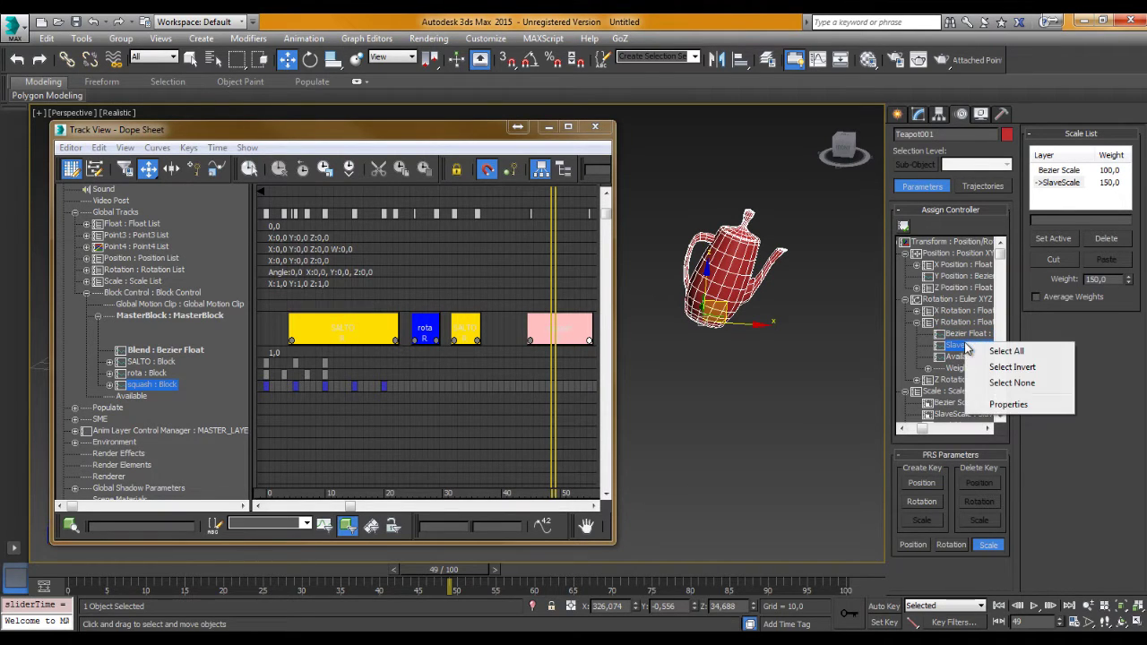
{"action": "left_click", "coordinate": [1009, 403]}
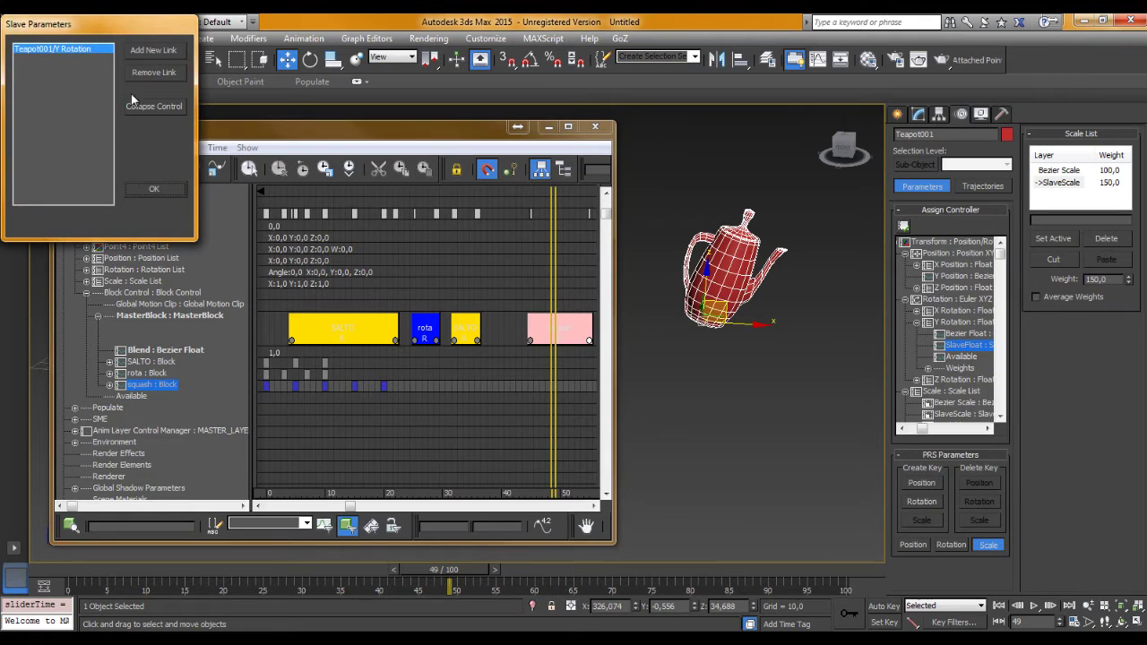
{"action": "left_click", "coordinate": [153, 189]}
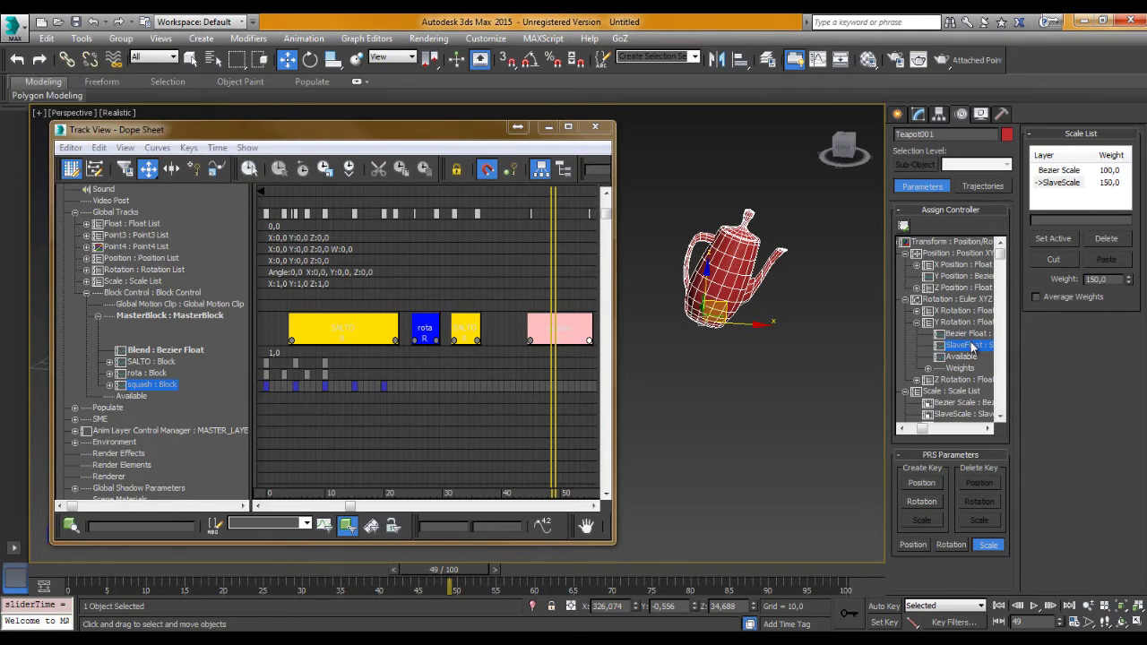
{"action": "right_click", "coordinate": [964, 346]}
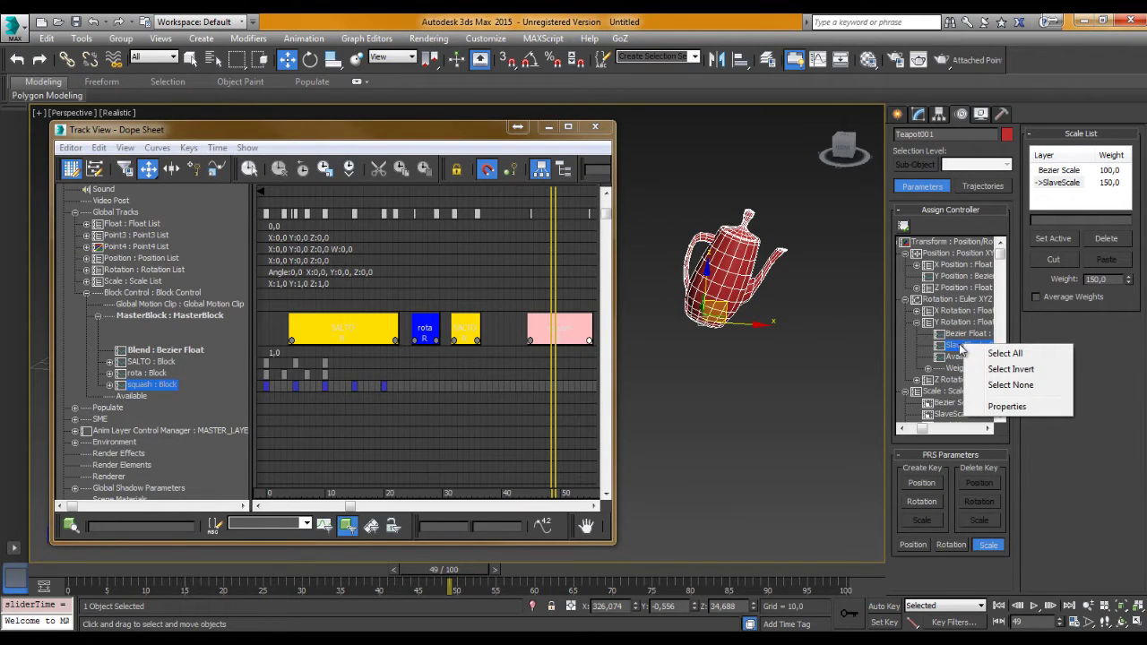
{"action": "left_click", "coordinate": [960, 348]}
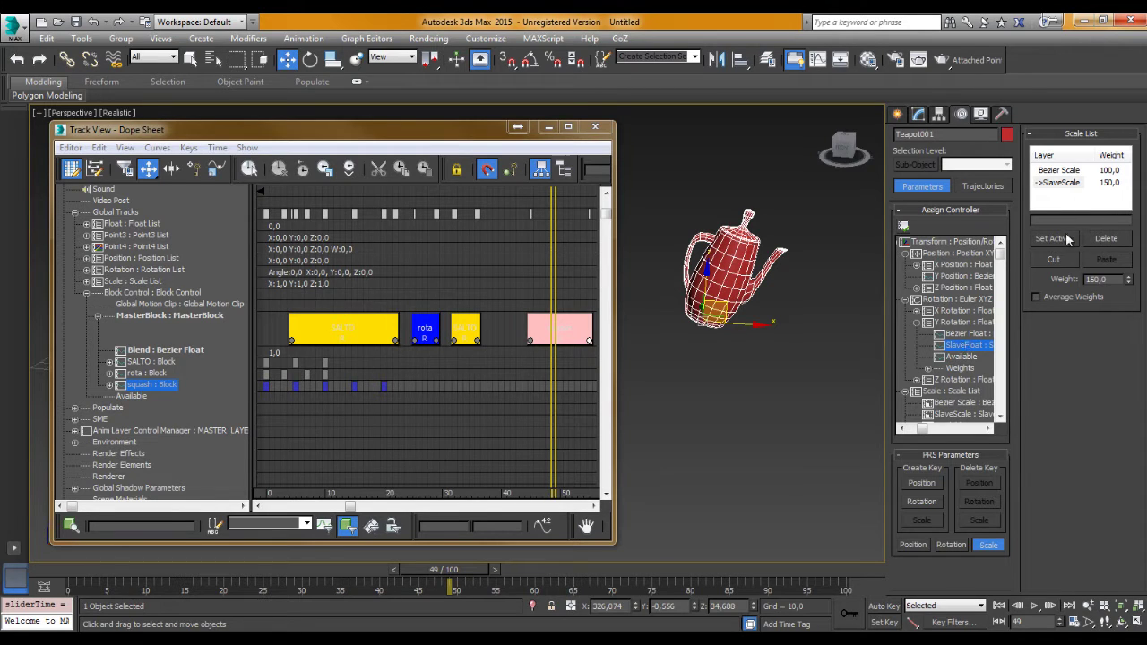
{"action": "left_click_drag", "start_coordinate": [1125, 283], "coordinate": [1126, 274]}
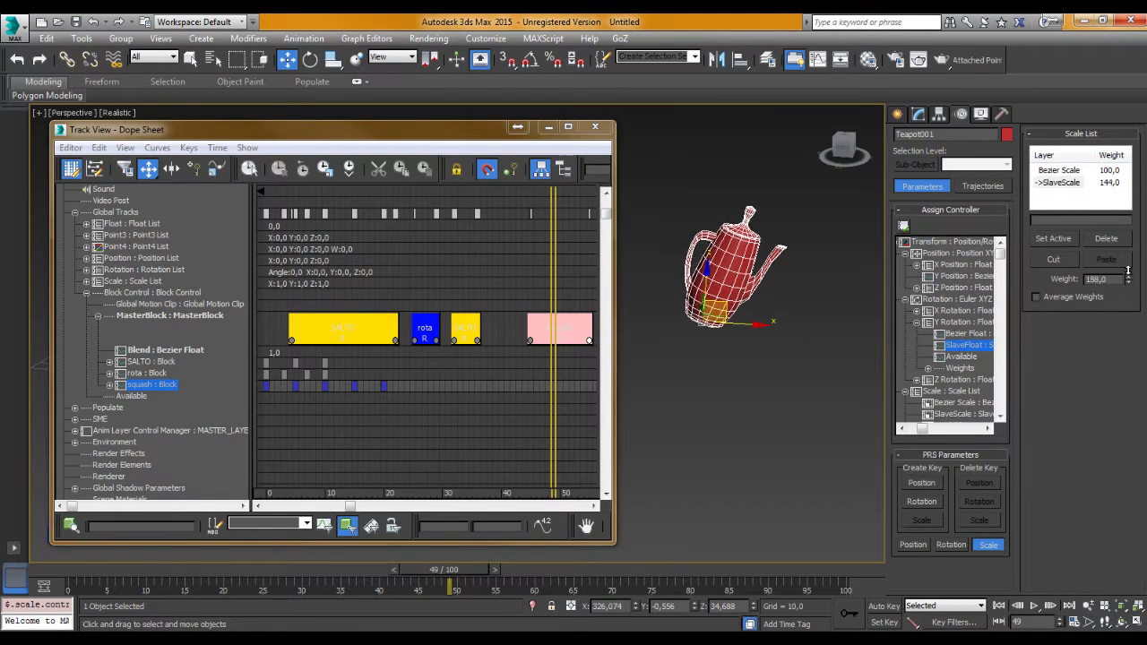
Replace the Y Rotation's Bezier Float with a SlaveFloat controller
{"action": "left_click", "coordinate": [960, 334]}
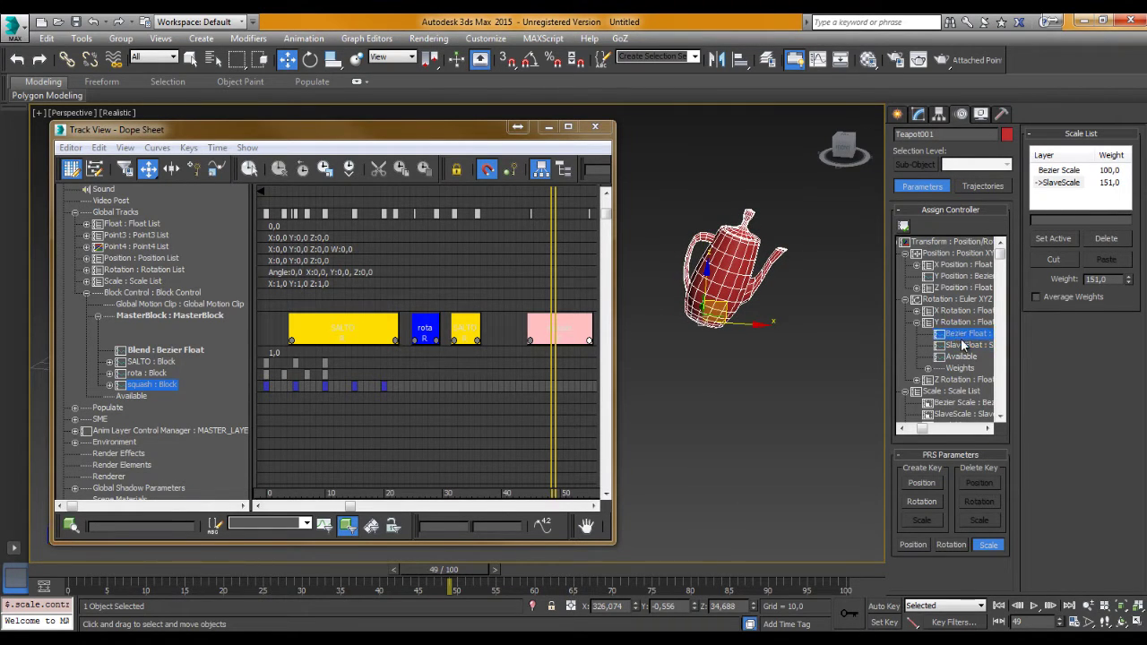
{"action": "right_click", "coordinate": [959, 337]}
{"action": "left_click", "coordinate": [953, 335]}
{"action": "left_click", "coordinate": [903, 225]}
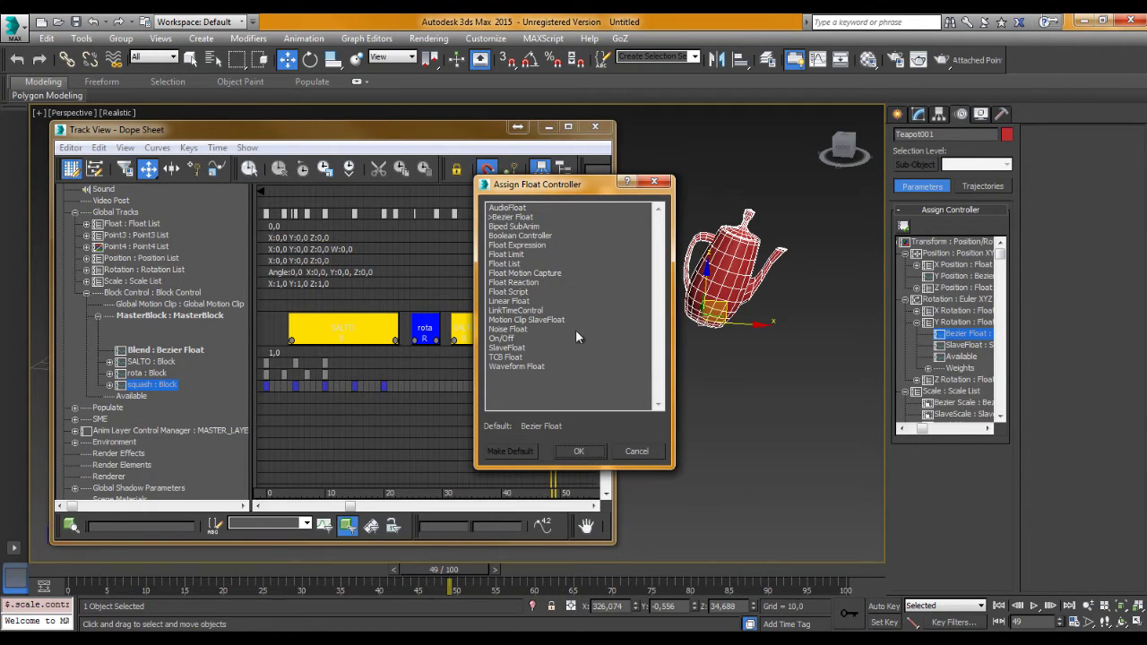
{"action": "left_click", "coordinate": [548, 348]}
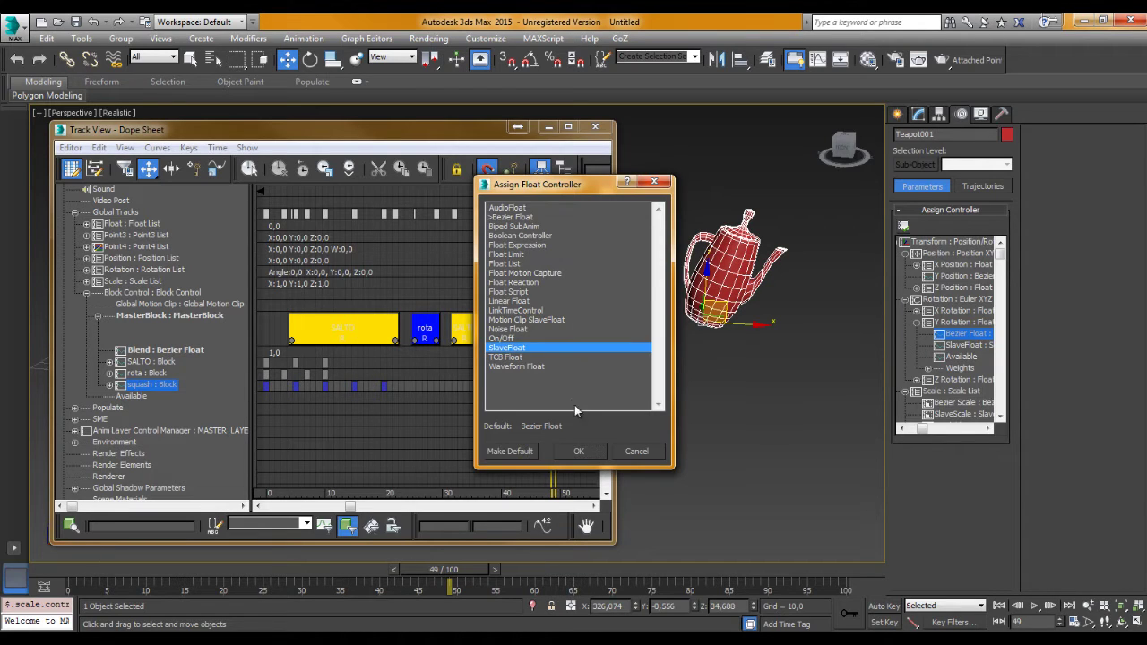
{"action": "left_click", "coordinate": [579, 451]}
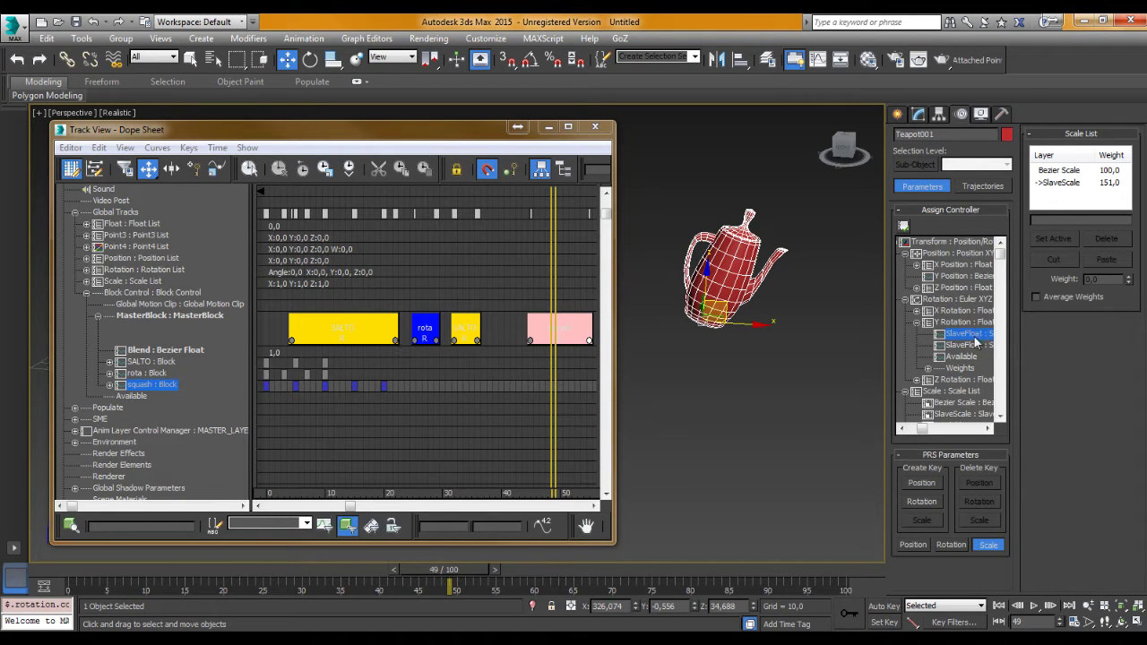
{"action": "left_click", "coordinate": [1061, 182]}
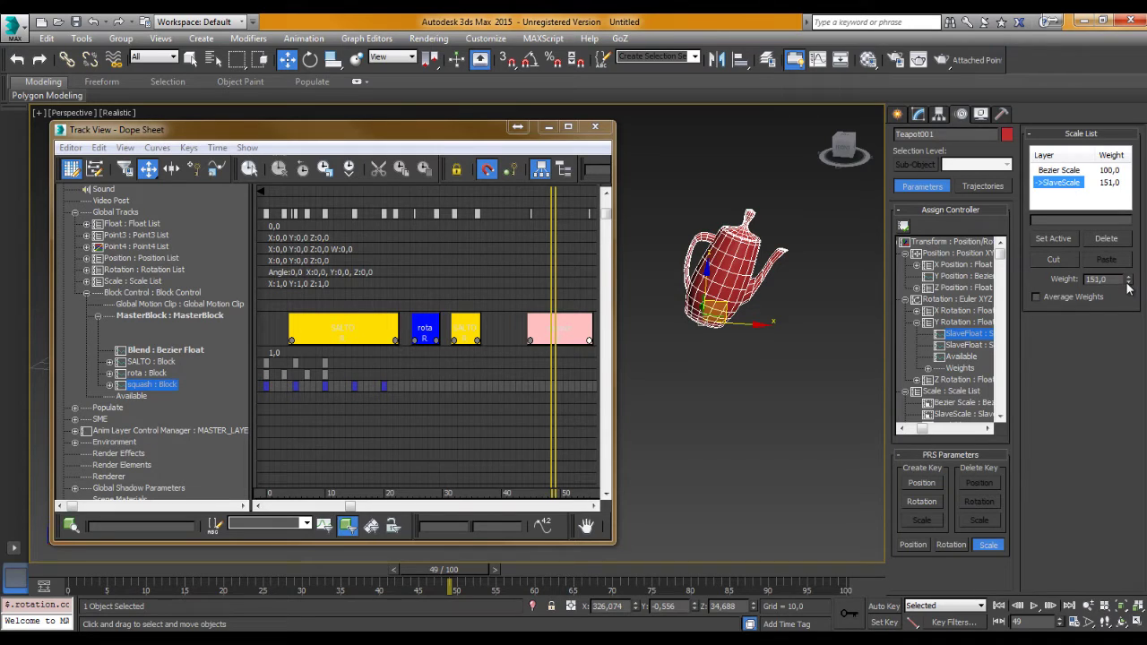
{"action": "left_click_drag", "start_coordinate": [1128, 285], "coordinate": [1127, 262]}
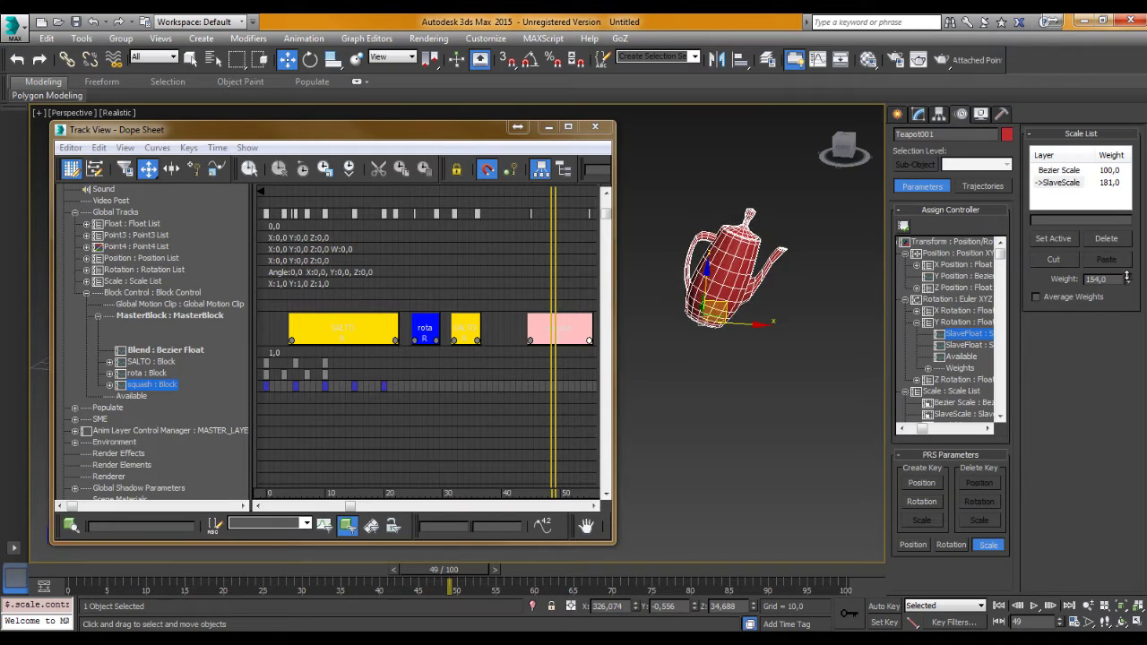
{"action": "double_click", "coordinate": [955, 337]}
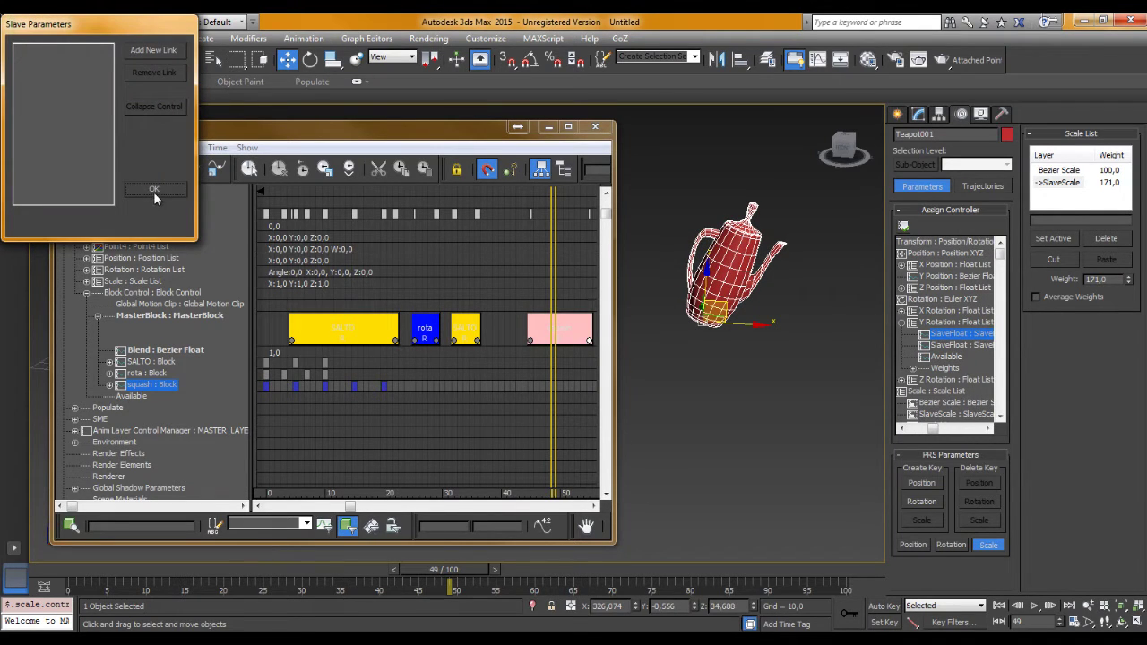
{"action": "left_click", "coordinate": [156, 51]}
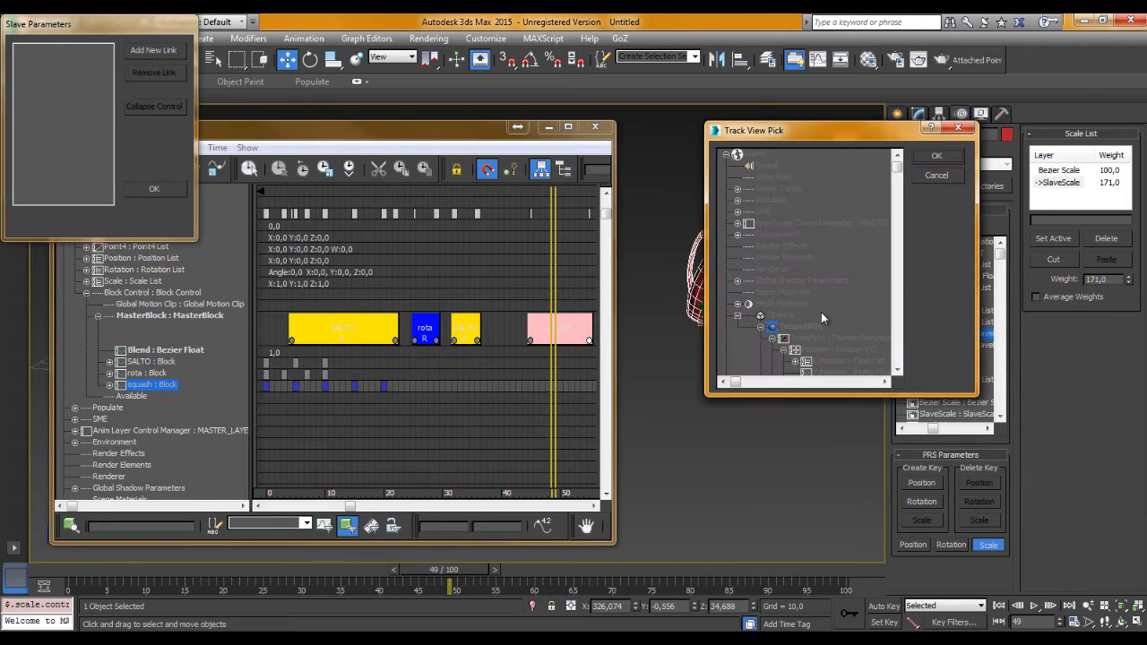
{"action": "left_click", "coordinate": [936, 175]}
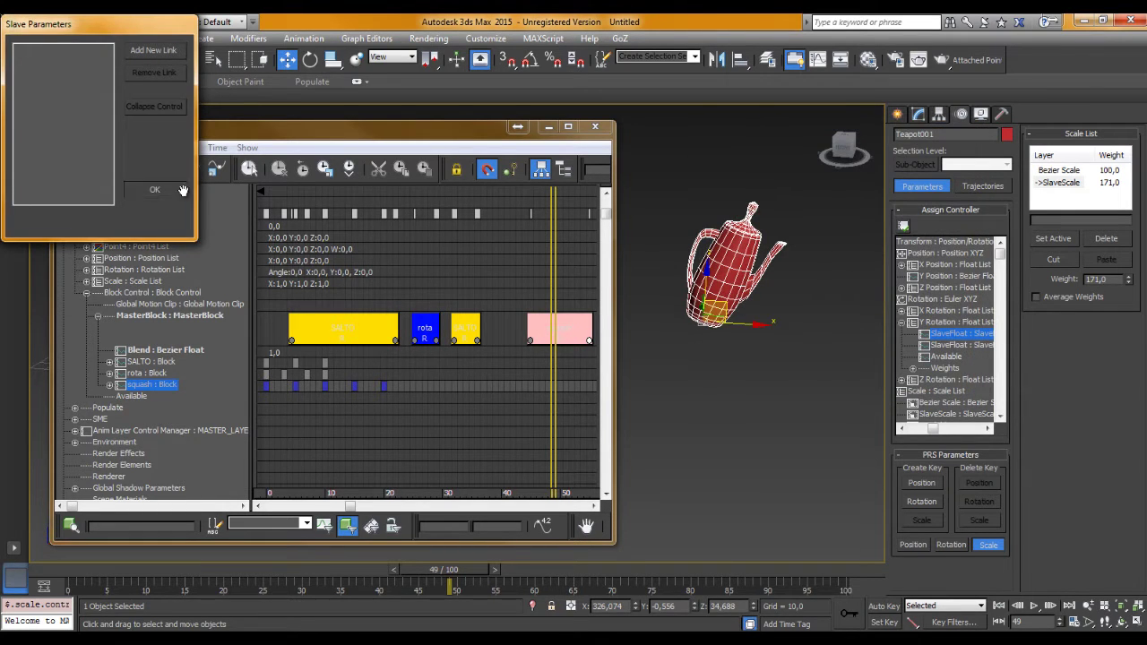
{"action": "left_click", "coordinate": [154, 190]}
{"action": "left_click", "coordinate": [955, 346]}
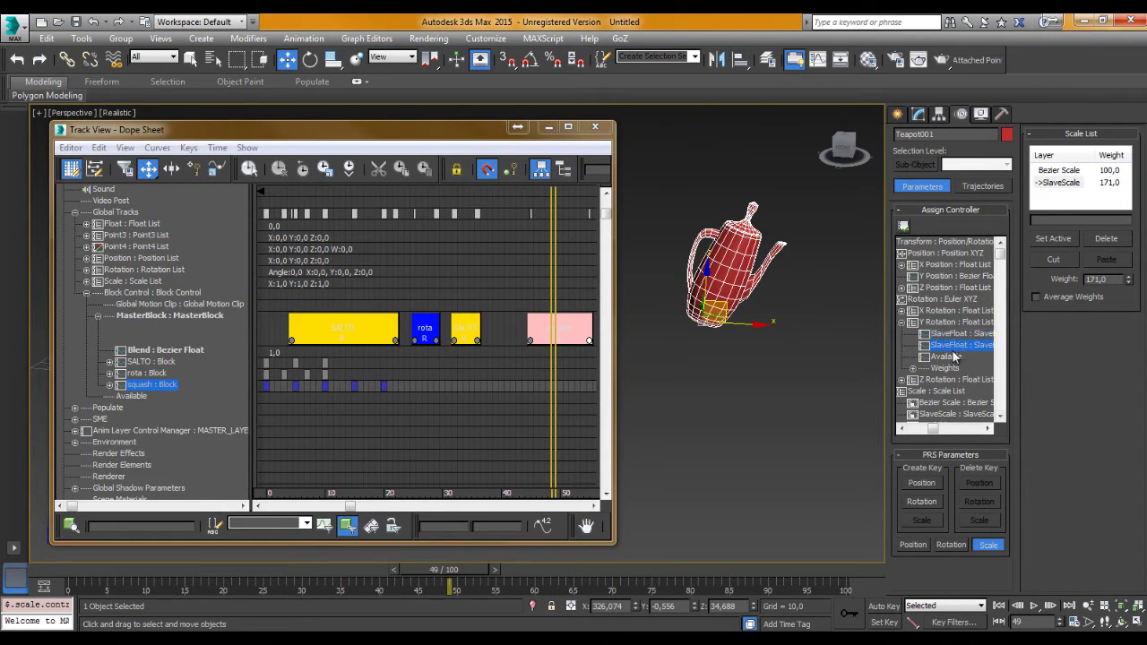
{"action": "left_click", "coordinate": [954, 358]}
{"action": "left_click", "coordinate": [913, 369]}
{"action": "left_click", "coordinate": [955, 380]}
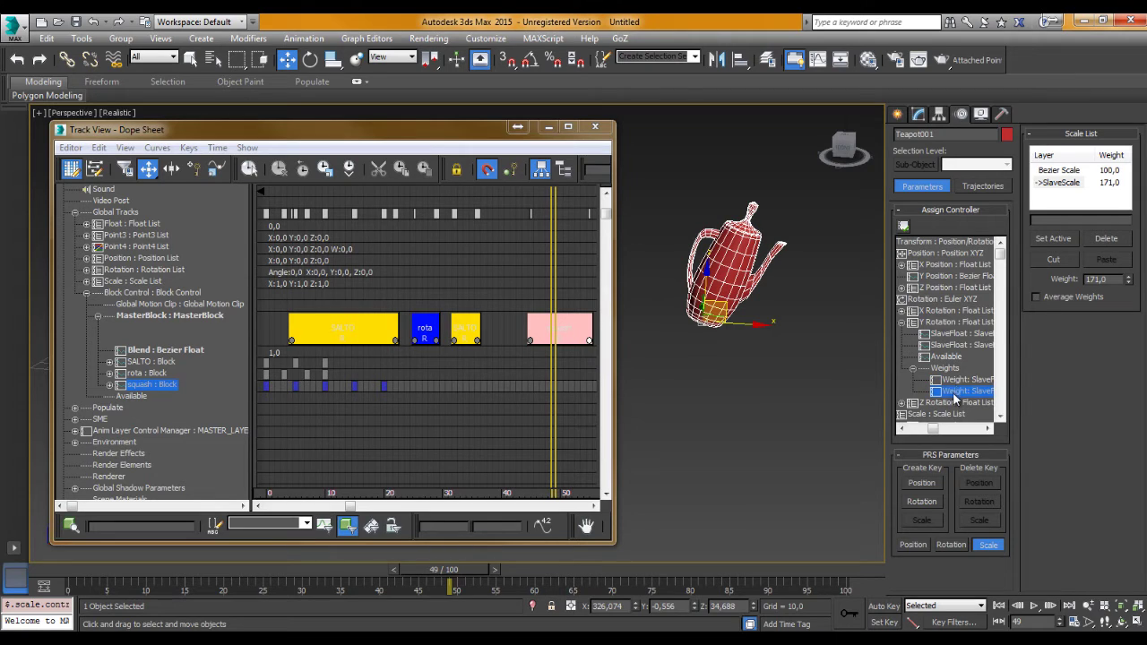
{"action": "left_click", "coordinate": [955, 385]}
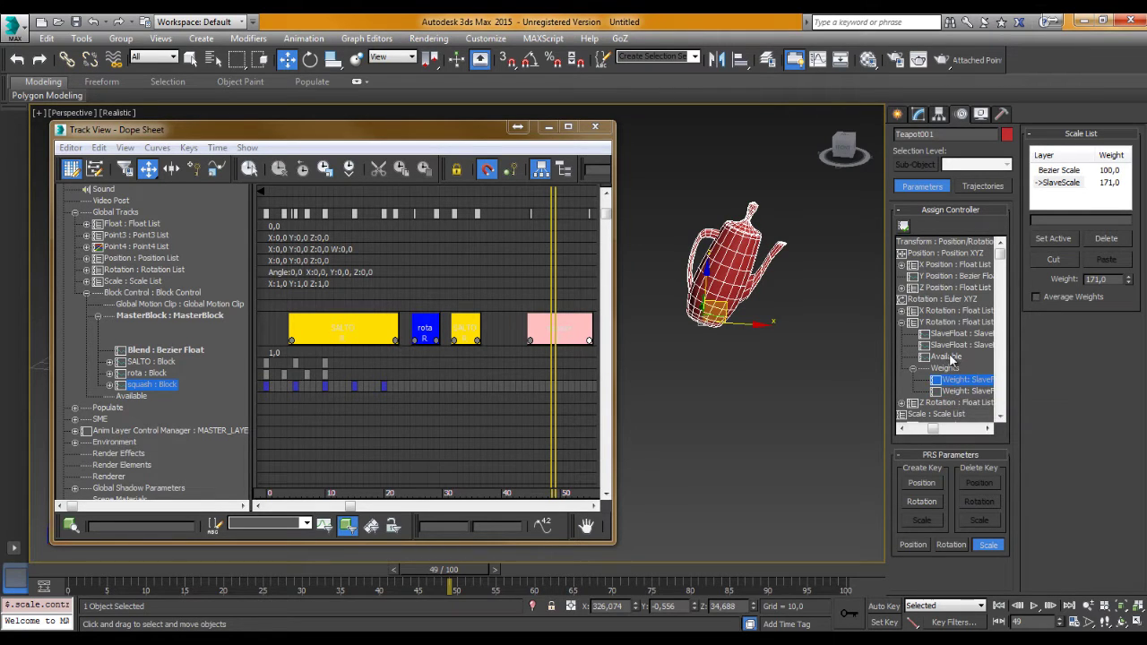
{"action": "double_click", "coordinate": [954, 345]}
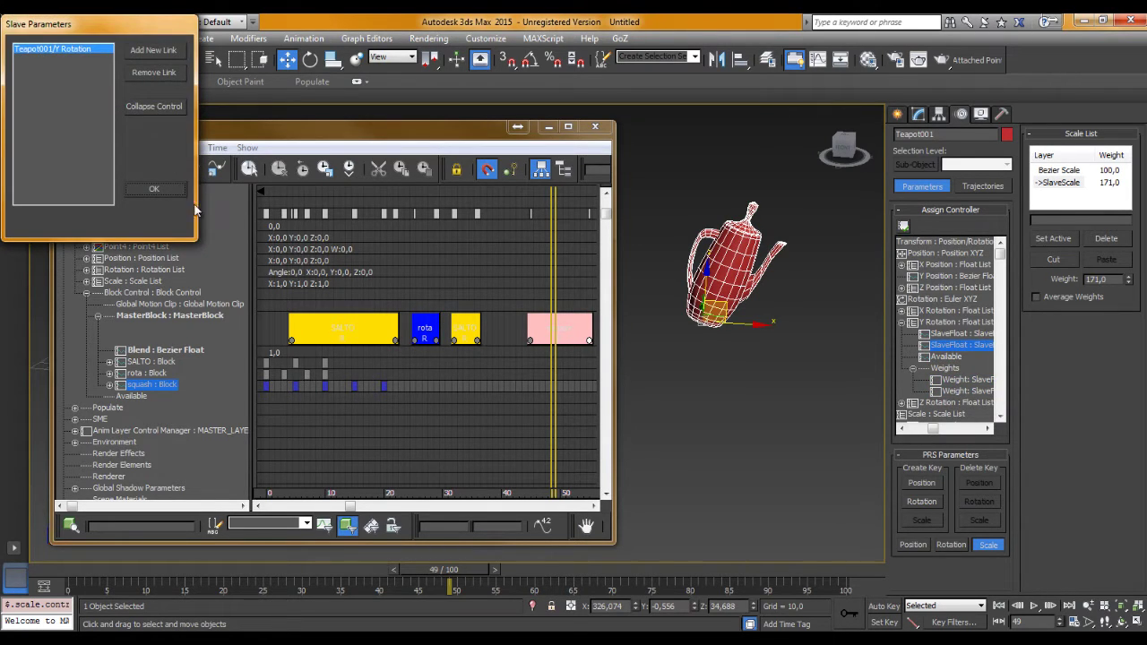
{"action": "left_click", "coordinate": [154, 189]}
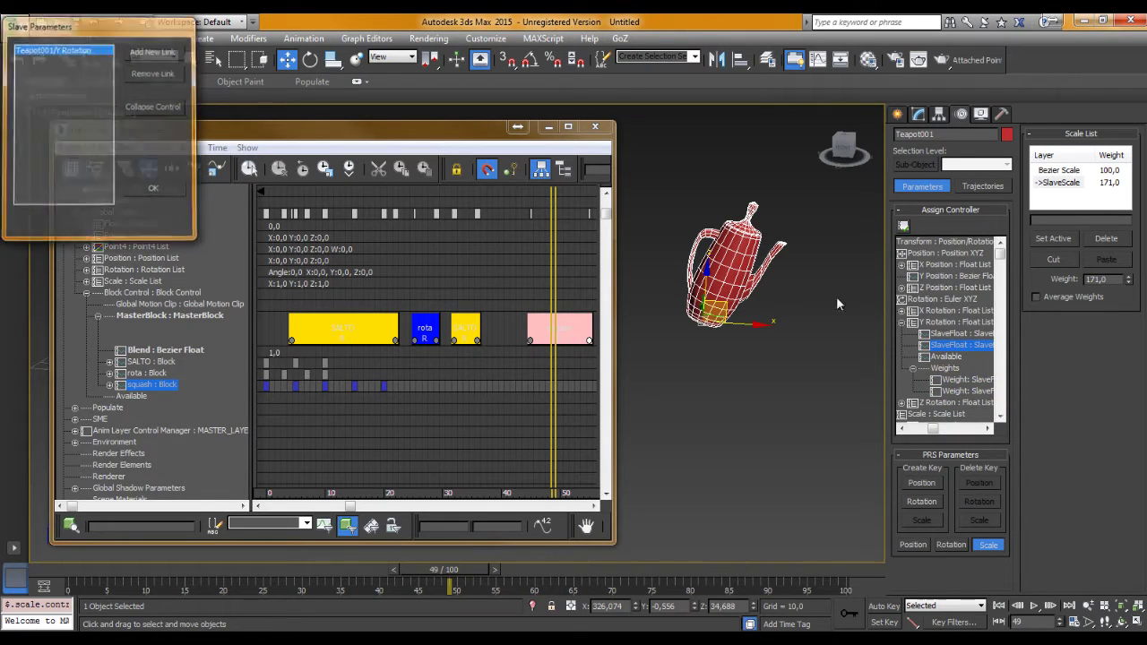
At frame 51, rotate the teapot upright and view the Y Rotation slave's link settings
{"action": "left_click", "coordinate": [943, 545]}
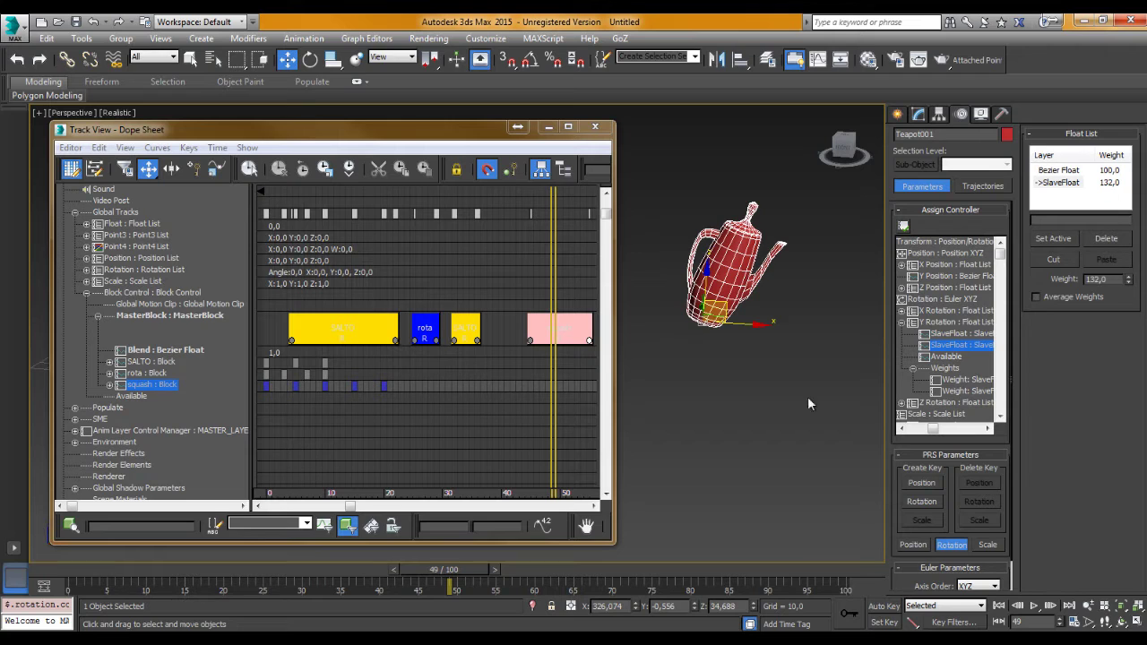
{"action": "mouse_move", "coordinate": [421, 570]}
{"action": "left_mouse_down"}
{"action": "mouse_move", "coordinate": [473, 571]}
{"action": "mouse_move", "coordinate": [450, 570]}
{"action": "mouse_move", "coordinate": [460, 578]}
{"action": "left_mouse_up"}
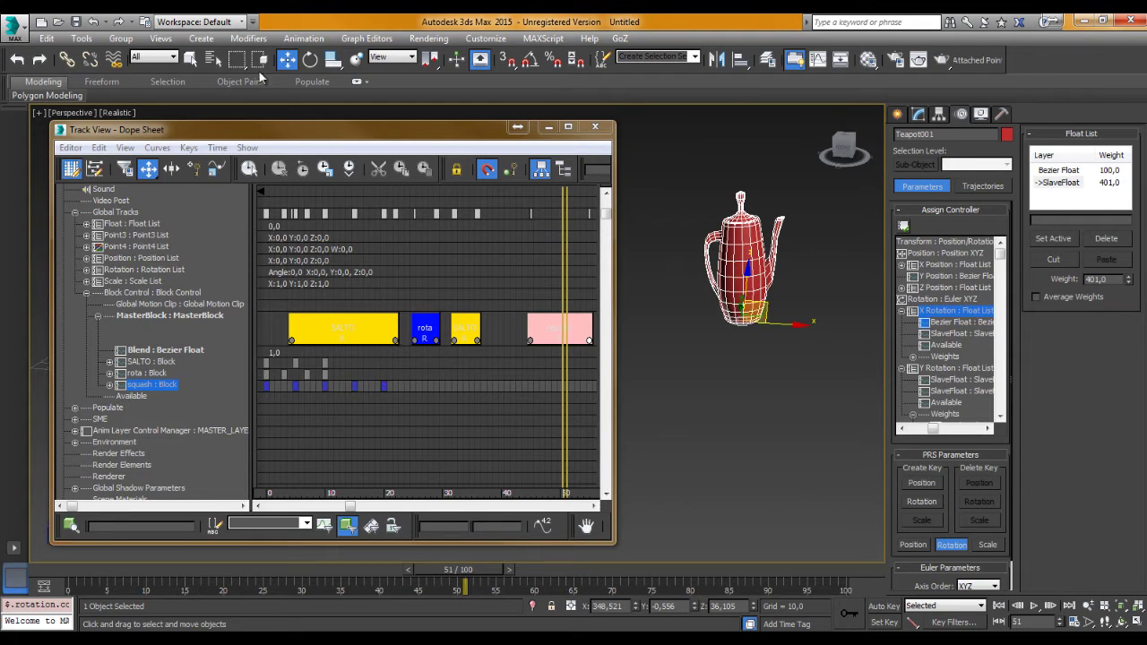
{"action": "left_click_drag", "start_coordinate": [797, 296], "coordinate": [779, 339]}
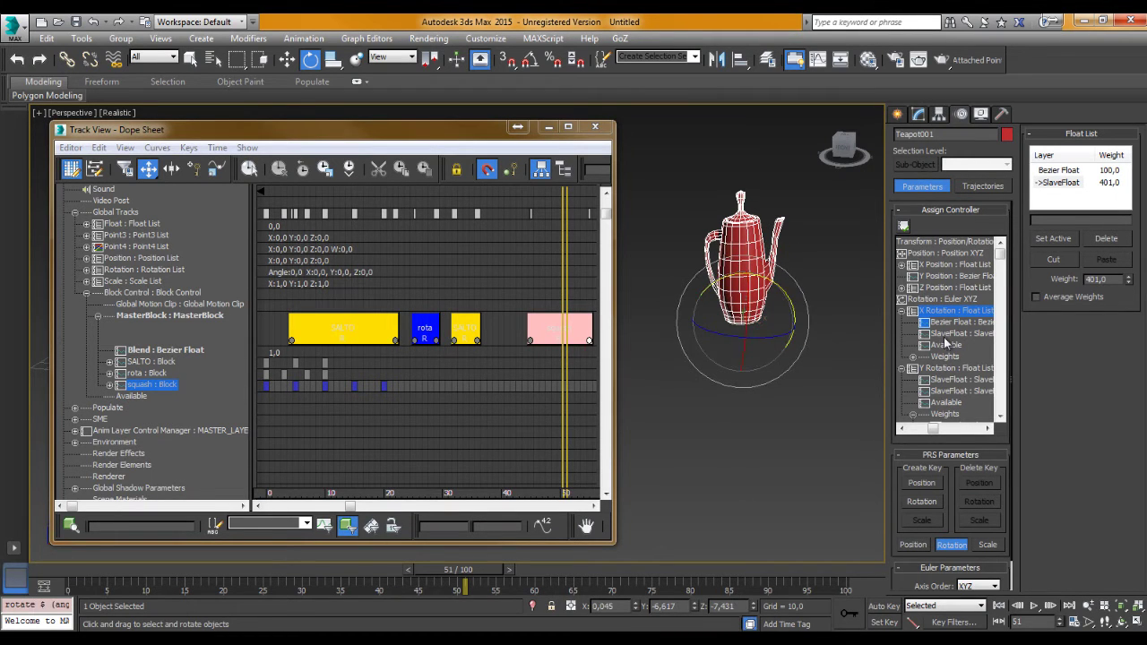
{"action": "double_click", "coordinate": [953, 396]}
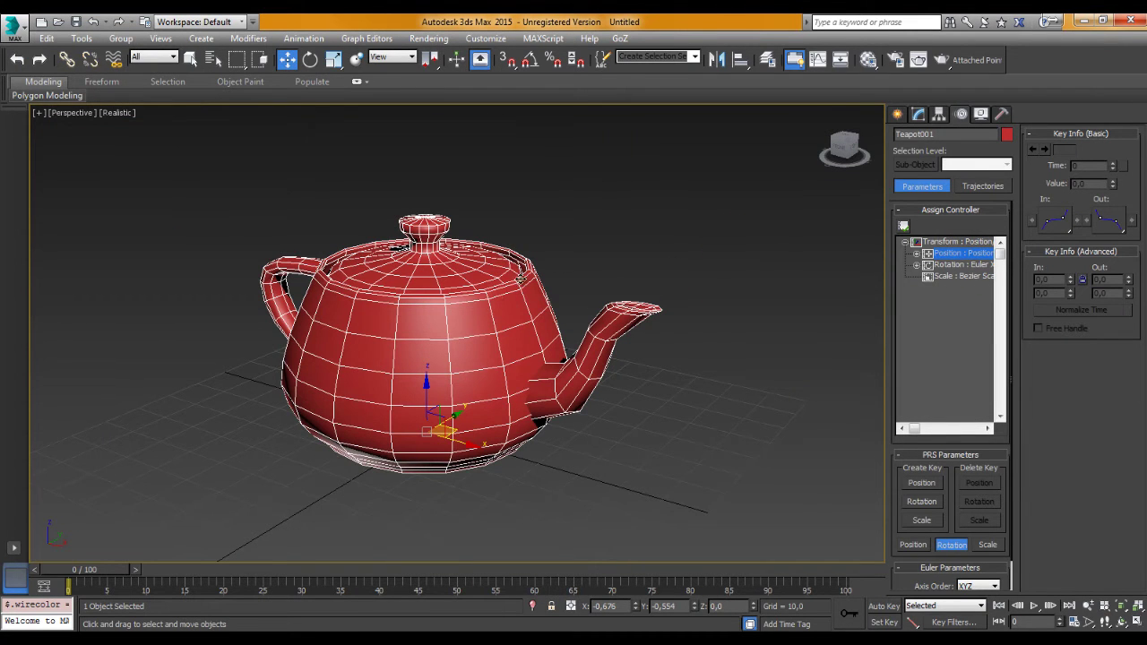
Assign a Noise Position controller to the teapot's Position track
{"action": "middle_click_drag", "start_coordinate": [519, 279], "coordinate": [613, 298]}
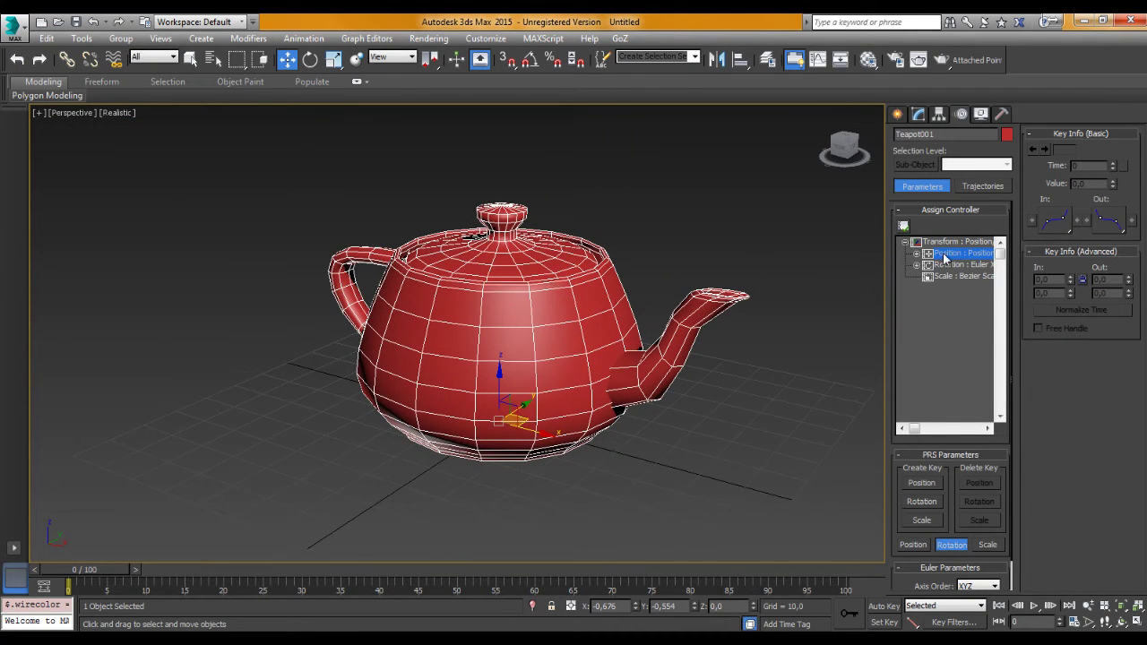
{"action": "left_click", "coordinate": [903, 226]}
{"action": "left_click_drag", "start_coordinate": [551, 188], "coordinate": [771, 125]}
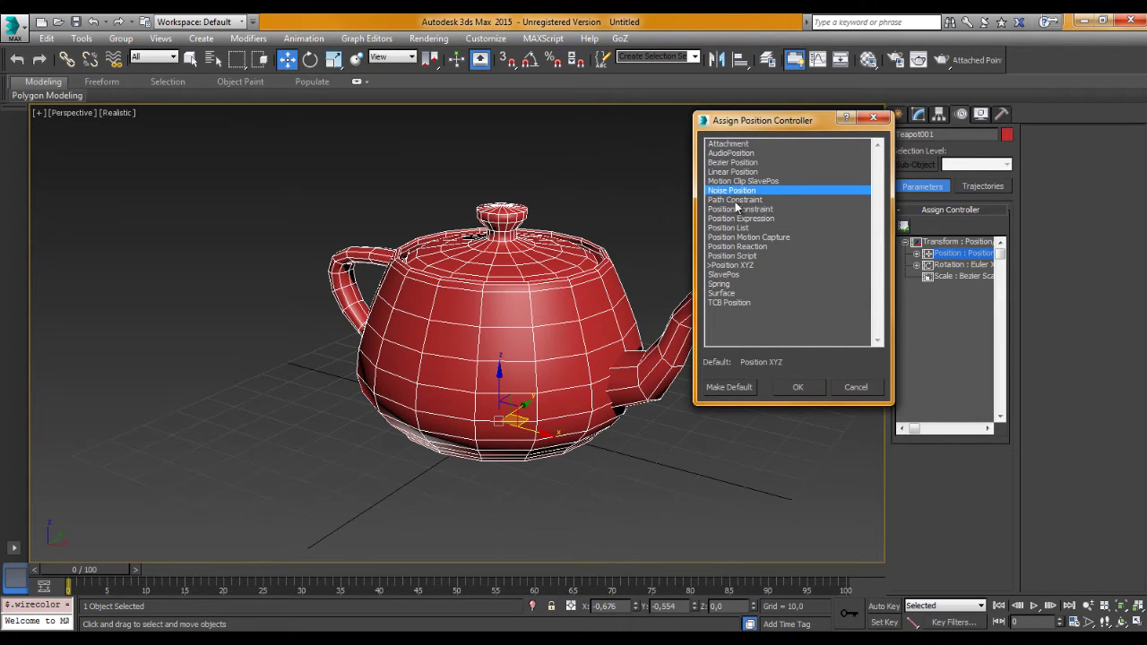
{"action": "left_click", "coordinate": [800, 387]}
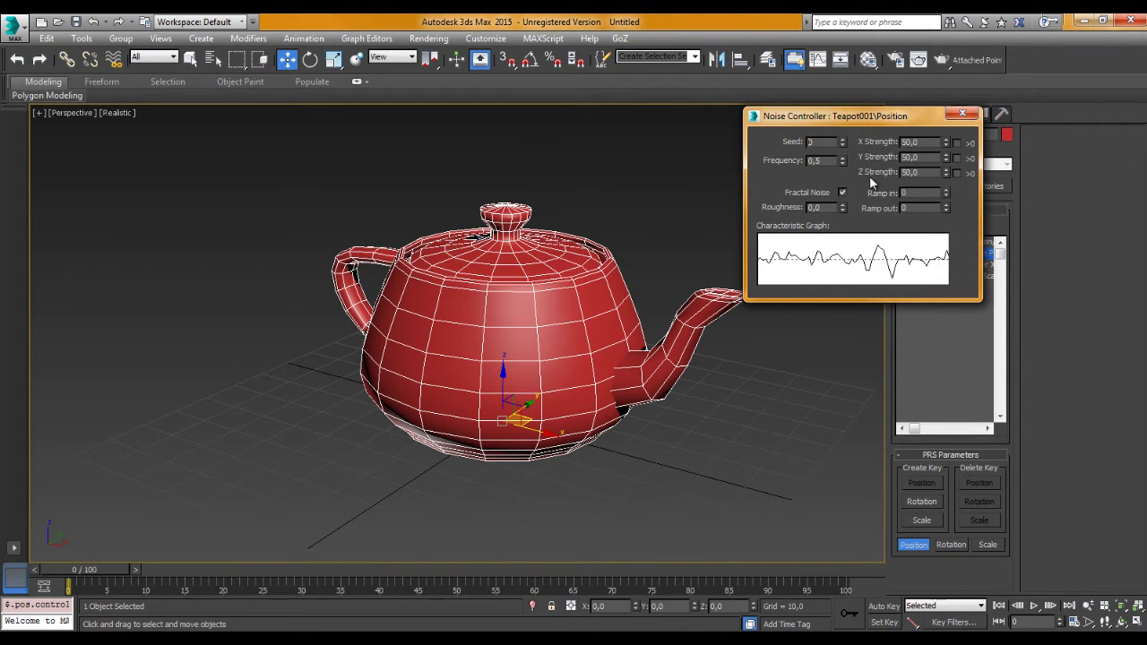
Preview the noise motion and drop the position noise frequency from 0,5 to 0,055
{"action": "mouse_move", "coordinate": [573, 324]}
{"action": "middle_mouse_down"}
{"action": "mouse_move", "coordinate": [522, 329]}
{"action": "mouse_move", "coordinate": [404, 299]}
{"action": "middle_mouse_up"}
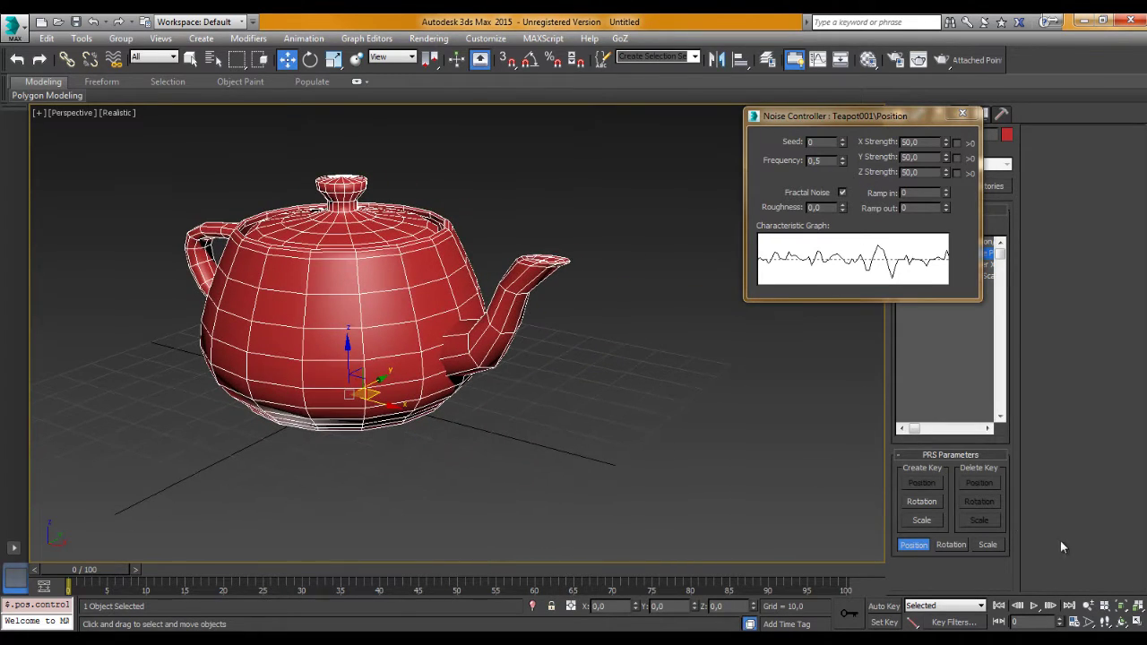
{"action": "left_click", "coordinate": [1035, 606]}
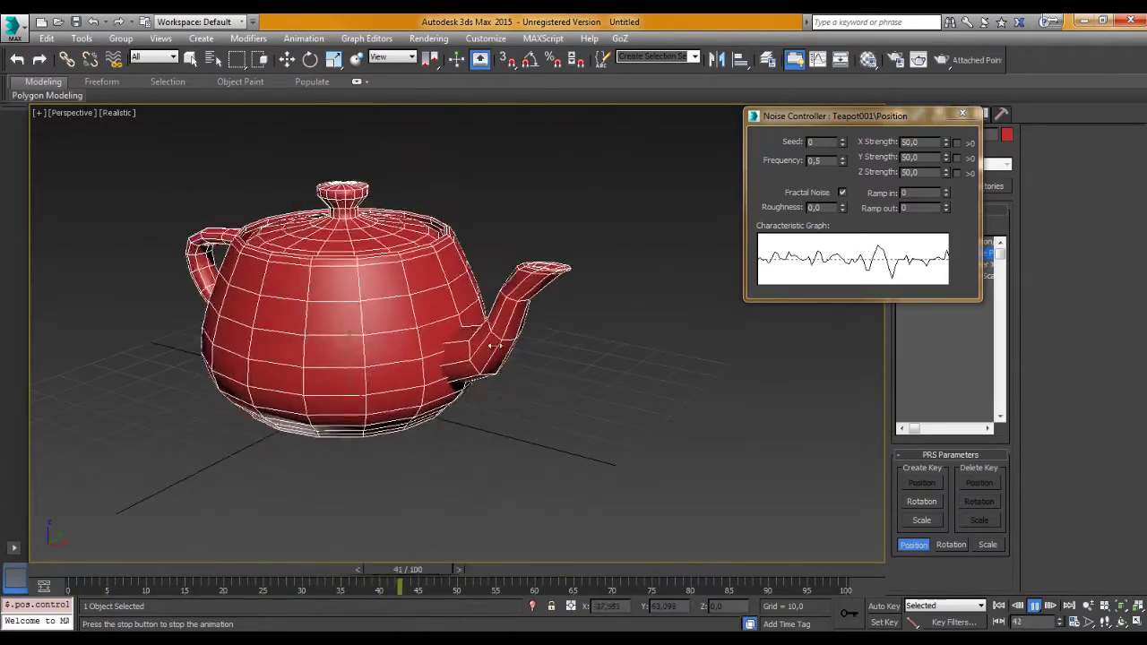
{"action": "left_click", "coordinate": [1035, 606]}
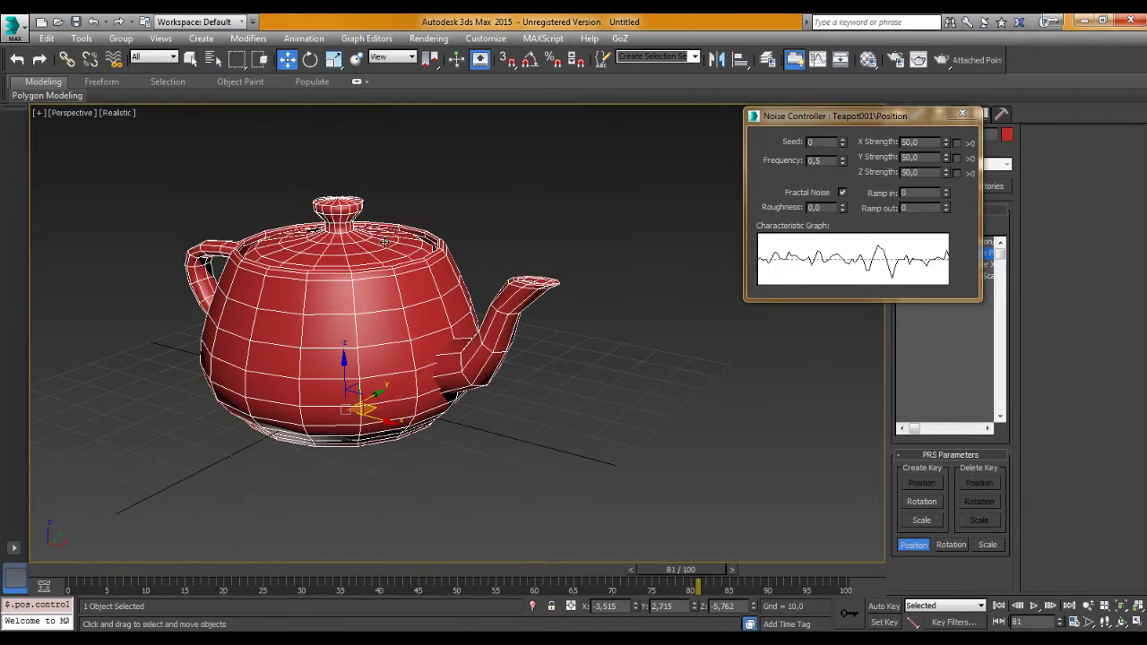
{"action": "middle_click_drag", "start_coordinate": [522, 230], "coordinate": [388, 272], "text": "alt"}
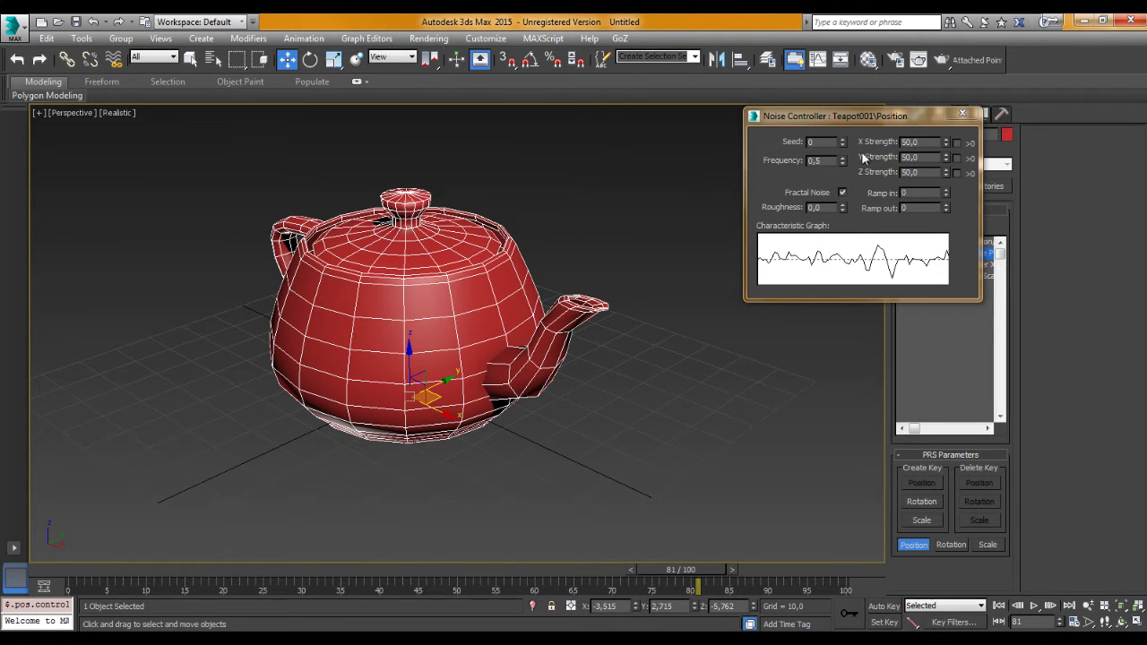
{"action": "left_click_drag", "start_coordinate": [842, 165], "coordinate": [840, 212]}
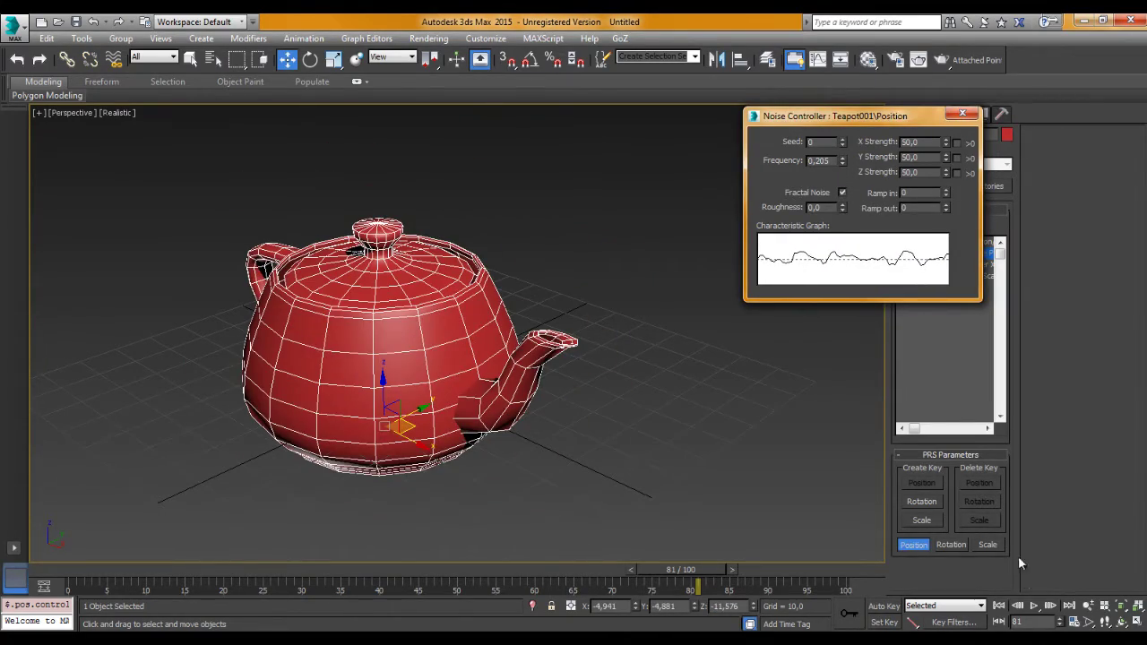
{"action": "left_click", "coordinate": [1034, 606]}
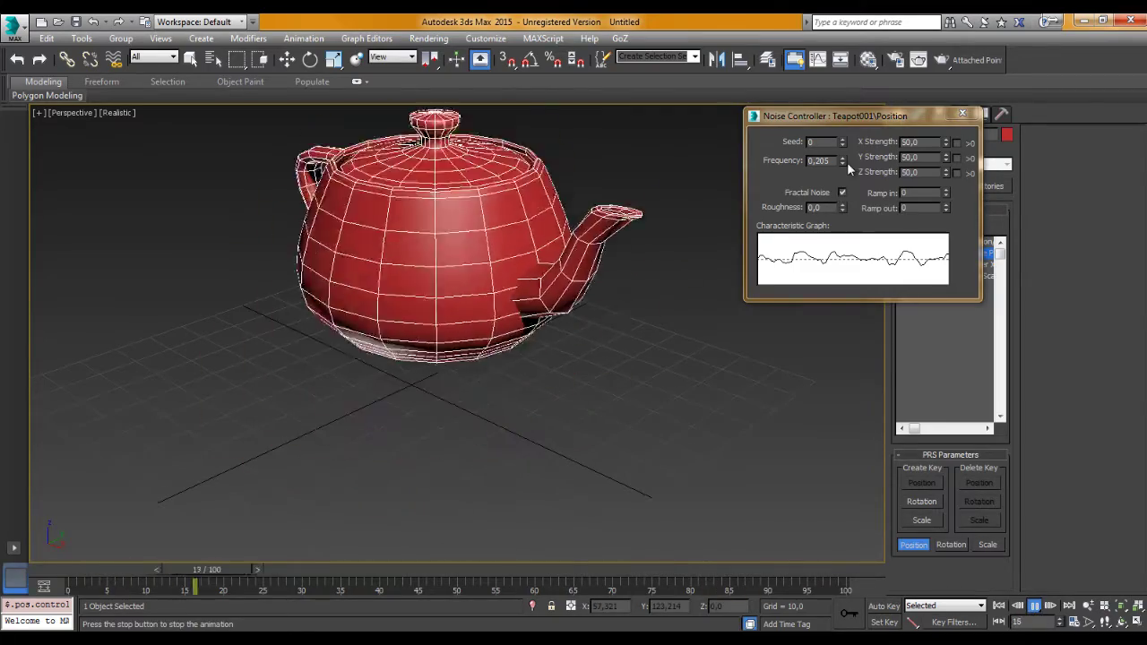
{"action": "left_click_drag", "start_coordinate": [843, 163], "coordinate": [843, 186]}
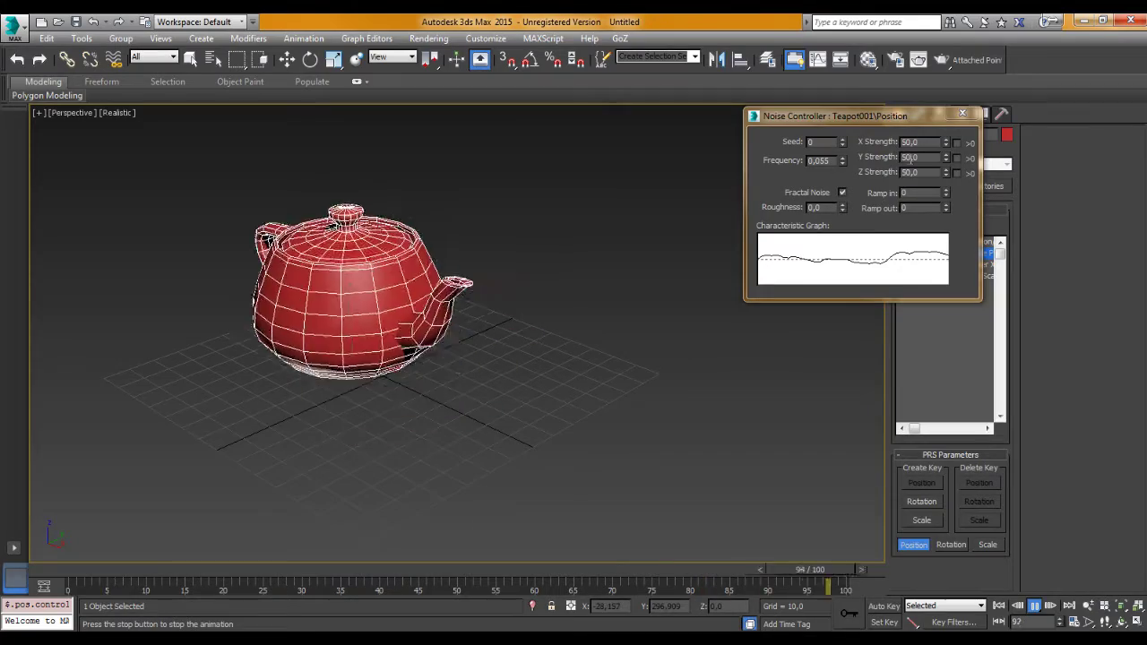
Raise Y and Z strengths to 99 and 114,5, set frequency near 0,011 and roughness 1,0
{"action": "left_click", "coordinate": [946, 155]}
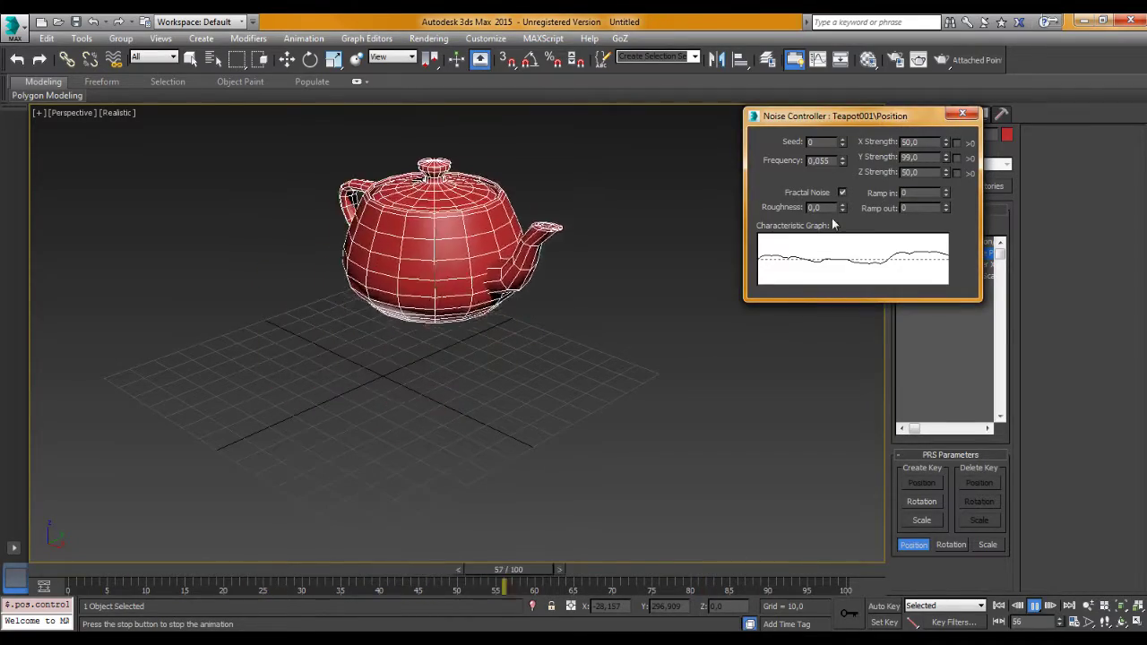
{"action": "left_click_drag", "start_coordinate": [945, 172], "coordinate": [947, 116]}
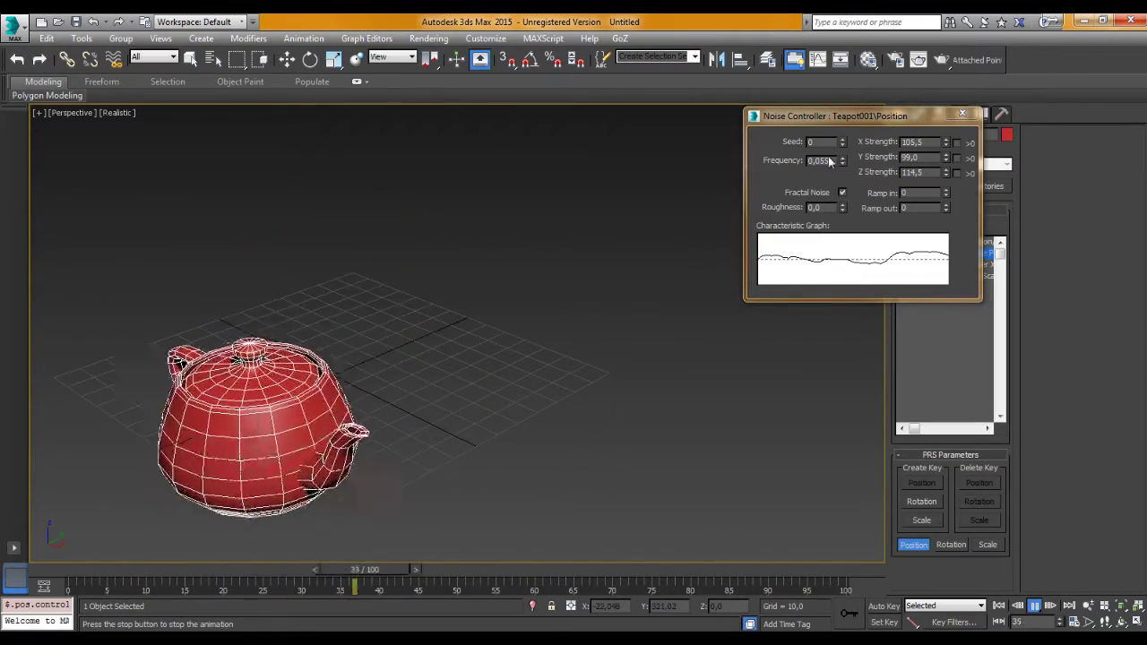
{"action": "left_click_drag", "start_coordinate": [842, 161], "coordinate": [842, 168]}
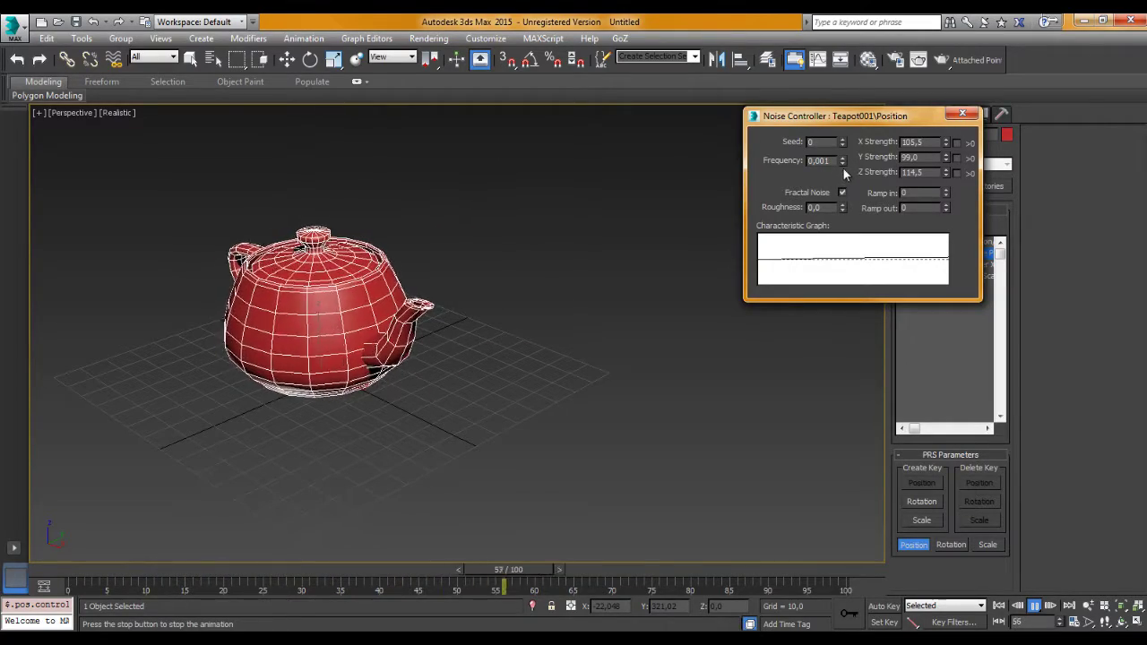
{"action": "left_click", "coordinate": [843, 159]}
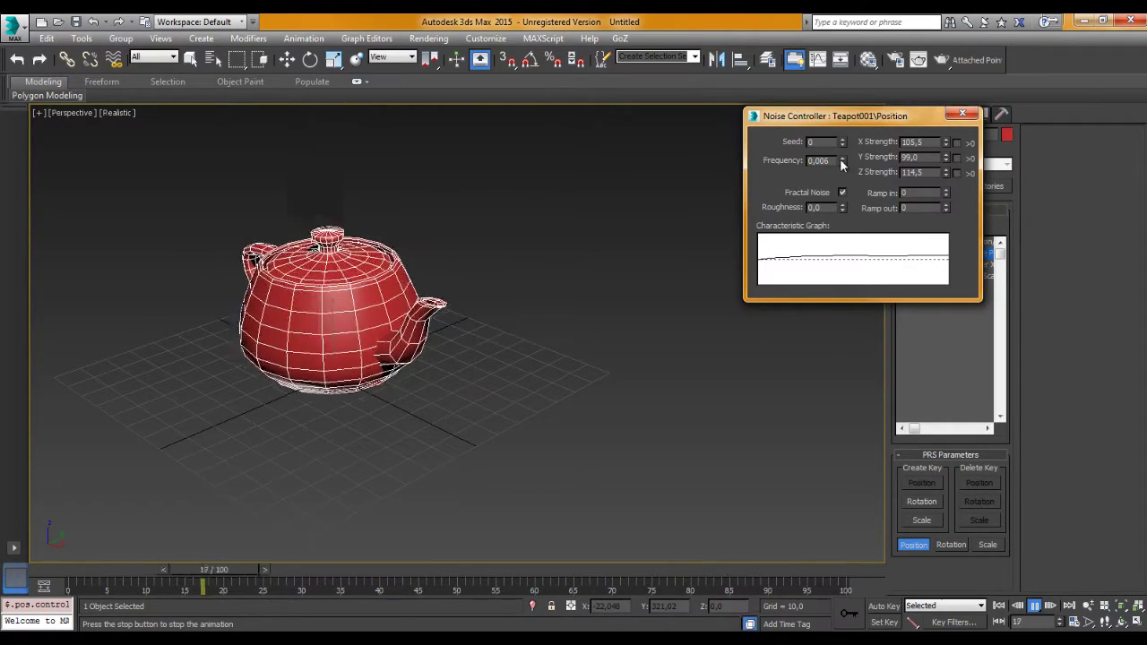
{"action": "left_click", "coordinate": [842, 160]}
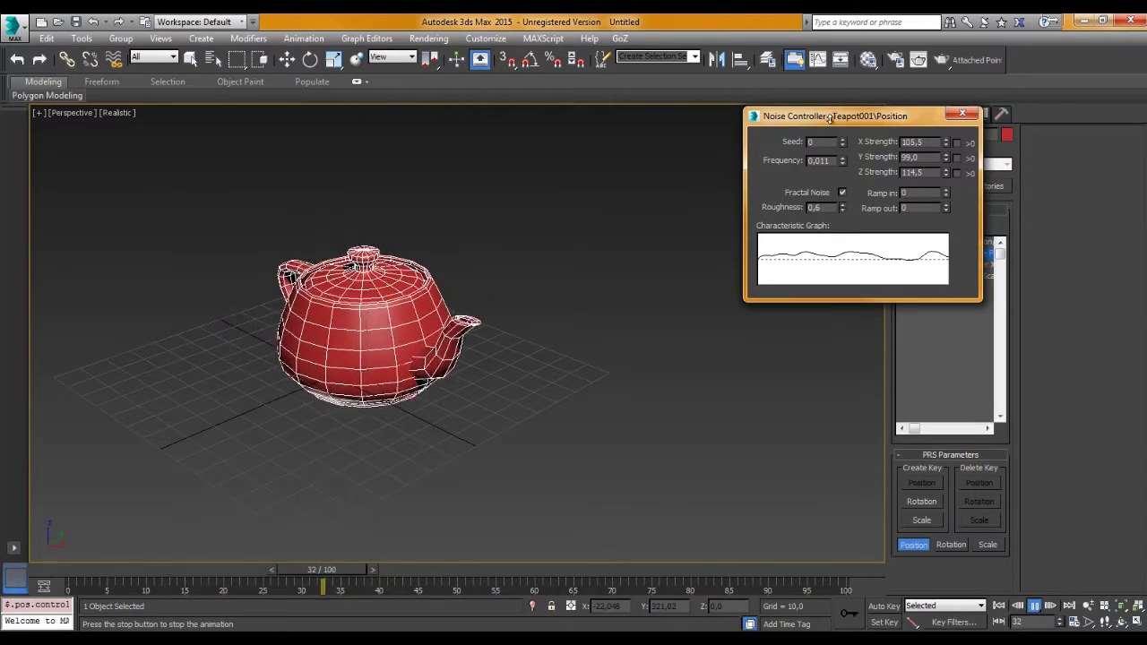
{"action": "type", "text": "3"}
{"action": "key", "text": "Return"}
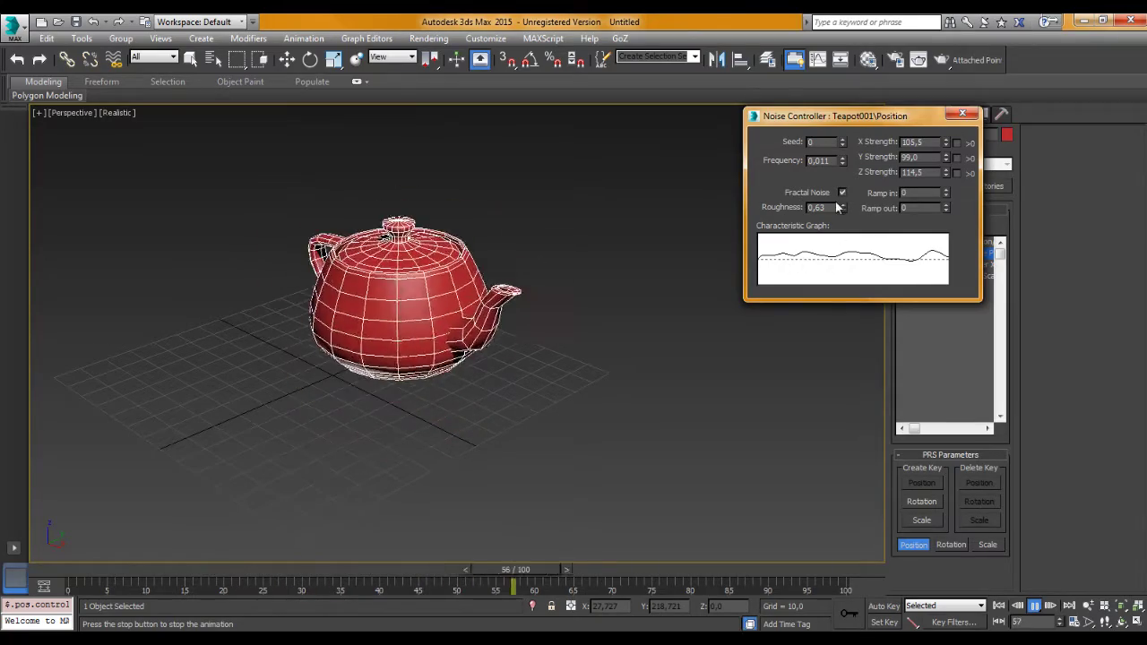
{"action": "left_click_drag", "start_coordinate": [843, 207], "coordinate": [844, 131]}
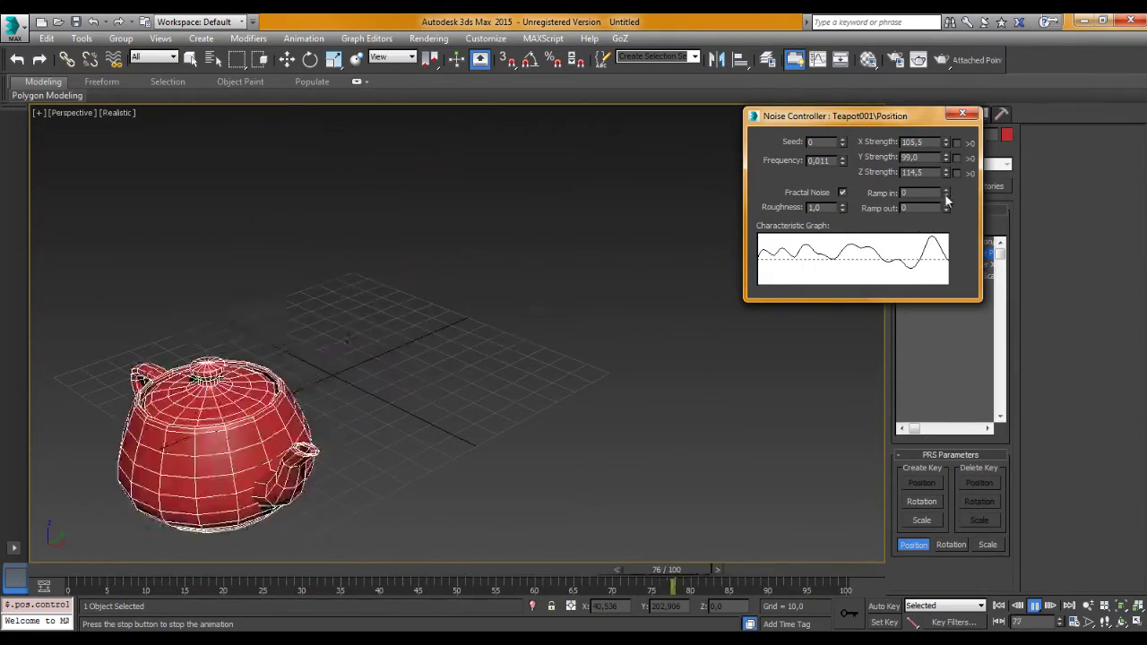
Add ramp in/out of 10/13, then set roughness 0,805, frequency 0,016 and seed 4
{"action": "left_click_drag", "start_coordinate": [945, 195], "coordinate": [945, 116]}
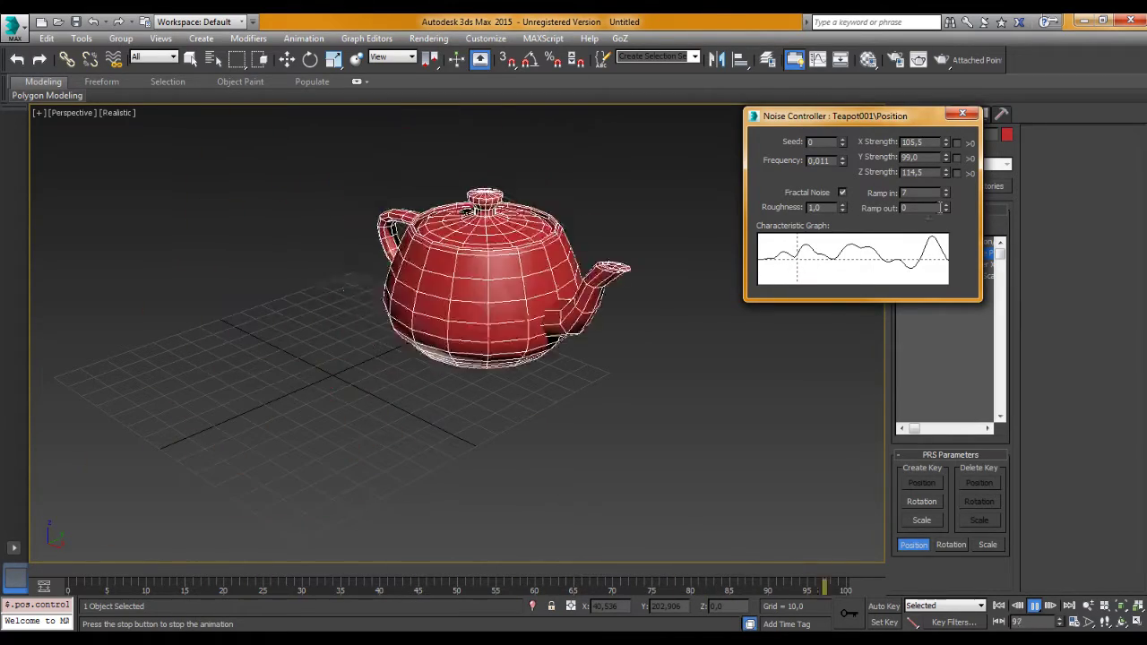
{"action": "left_click_drag", "start_coordinate": [946, 210], "coordinate": [944, 115]}
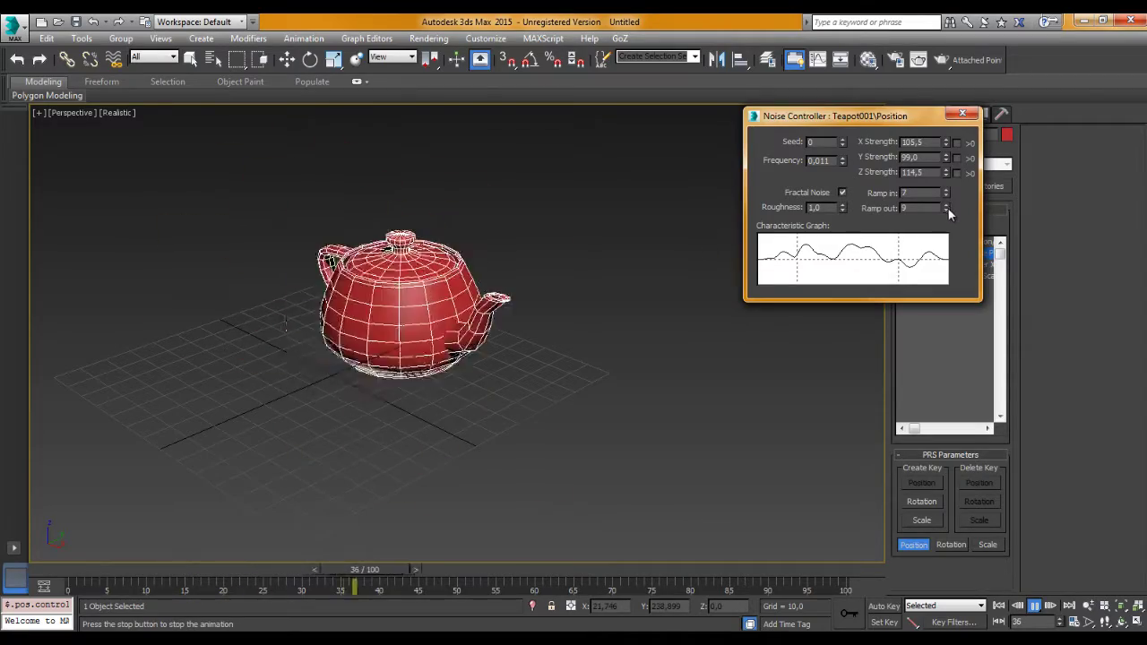
{"action": "left_click_drag", "start_coordinate": [945, 208], "coordinate": [947, 176]}
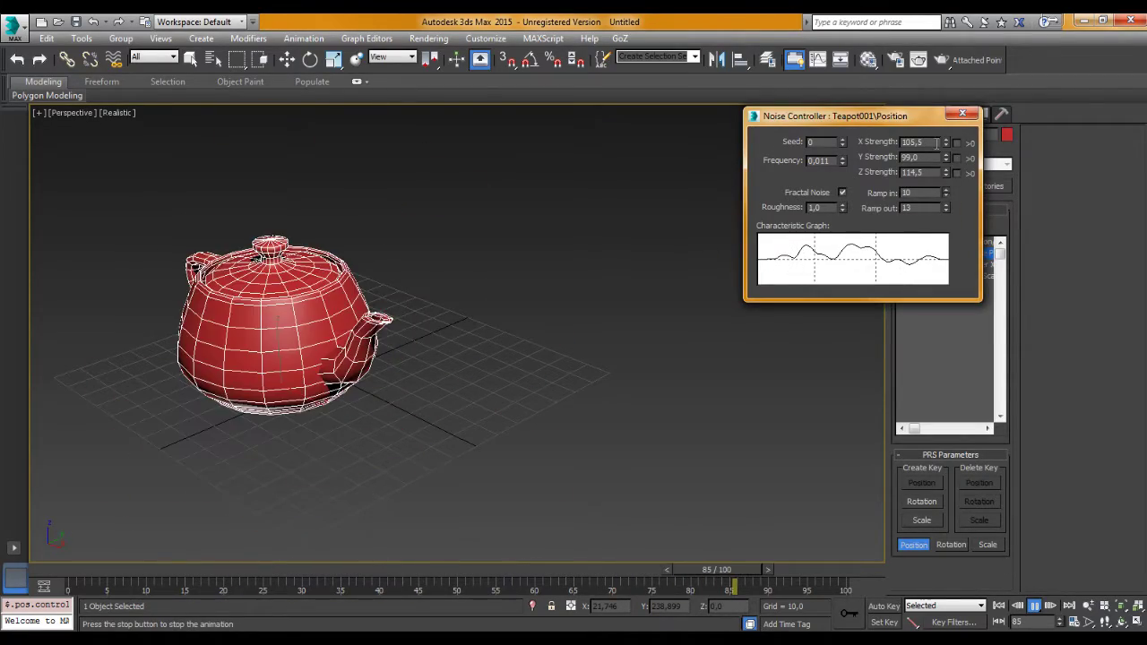
{"action": "left_click_drag", "start_coordinate": [842, 210], "coordinate": [844, 236]}
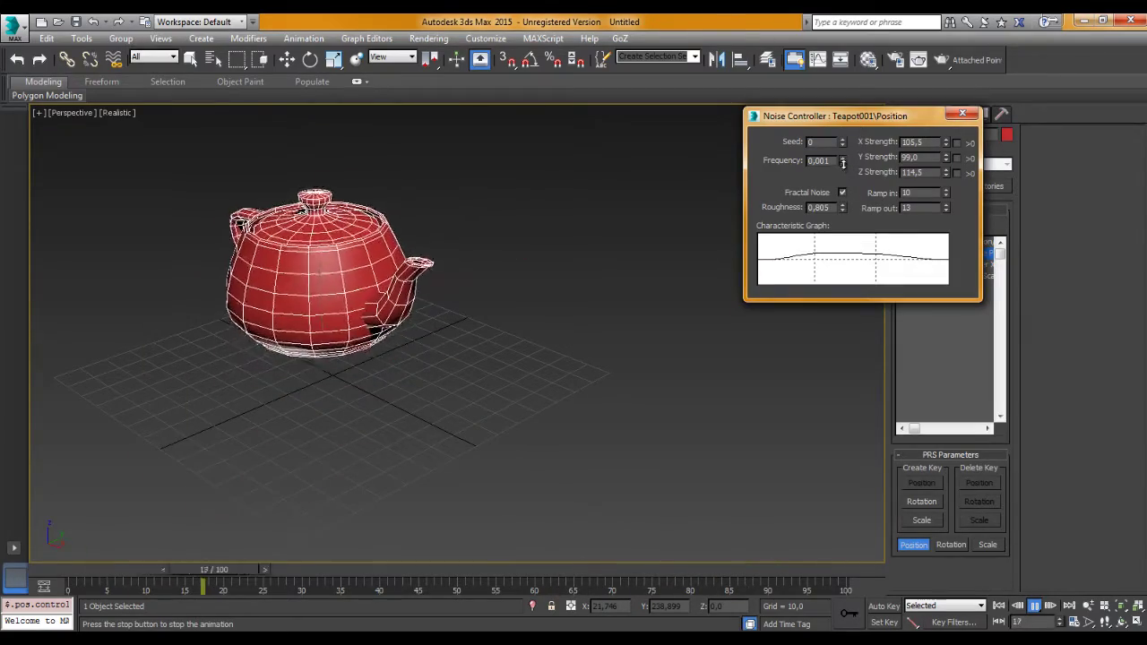
{"action": "left_click_drag", "start_coordinate": [842, 163], "coordinate": [842, 158]}
{"action": "left_click", "coordinate": [842, 139]}
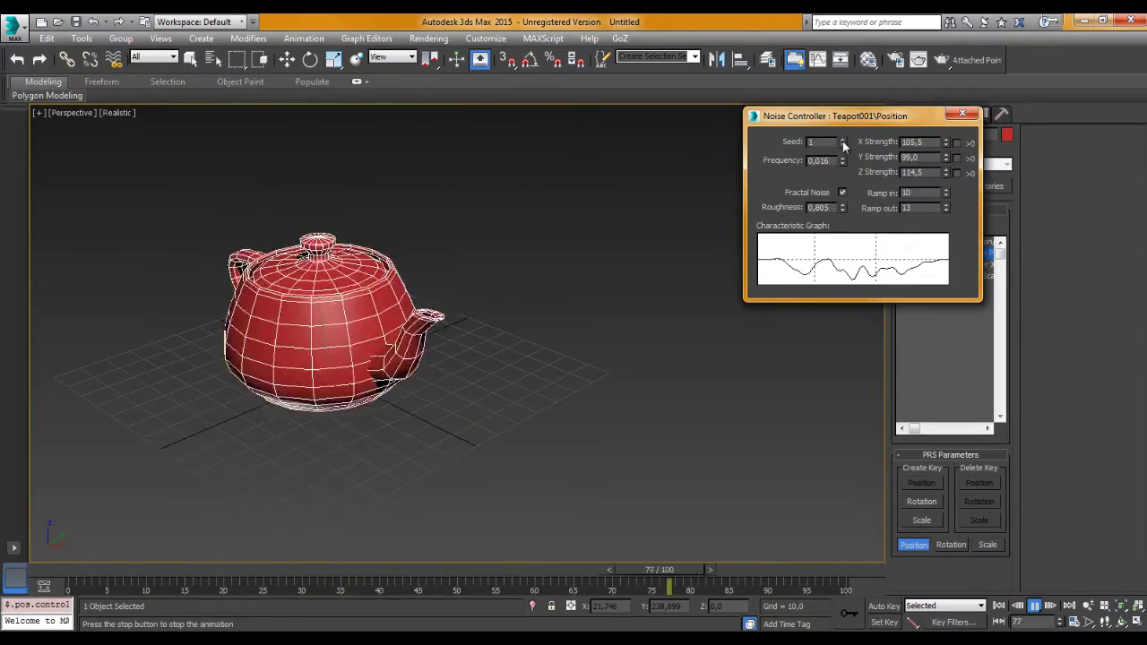
{"action": "left_click", "coordinate": [843, 139]}
{"action": "left_click", "coordinate": [843, 140]}
{"action": "left_click", "coordinate": [843, 140]}
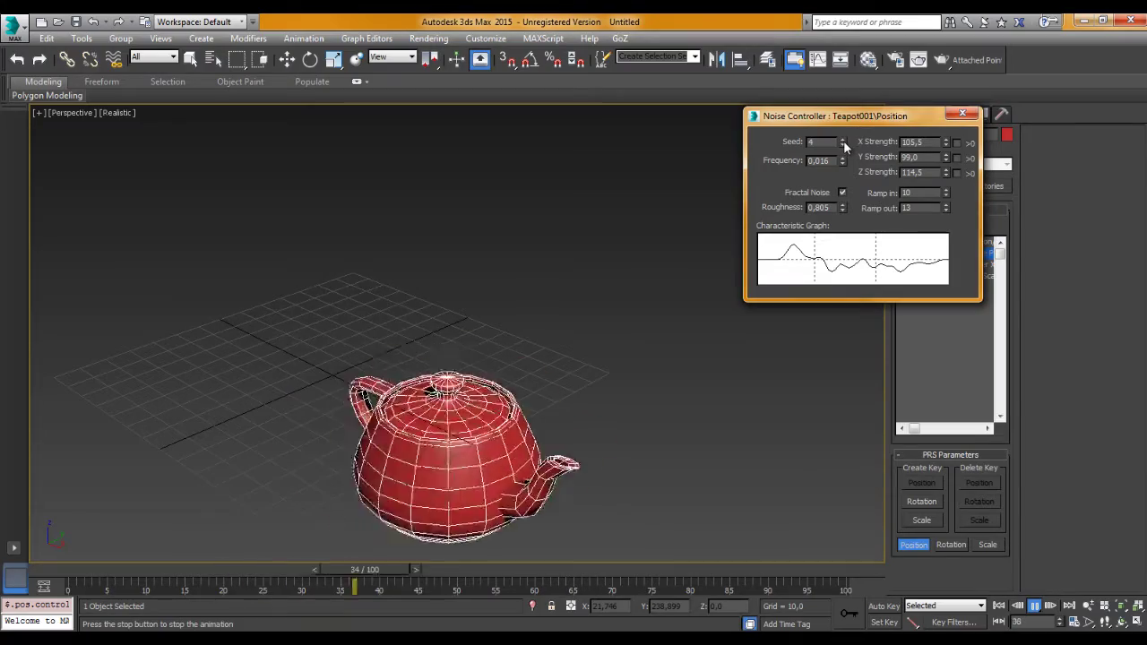
{"action": "left_click", "coordinate": [843, 140]}
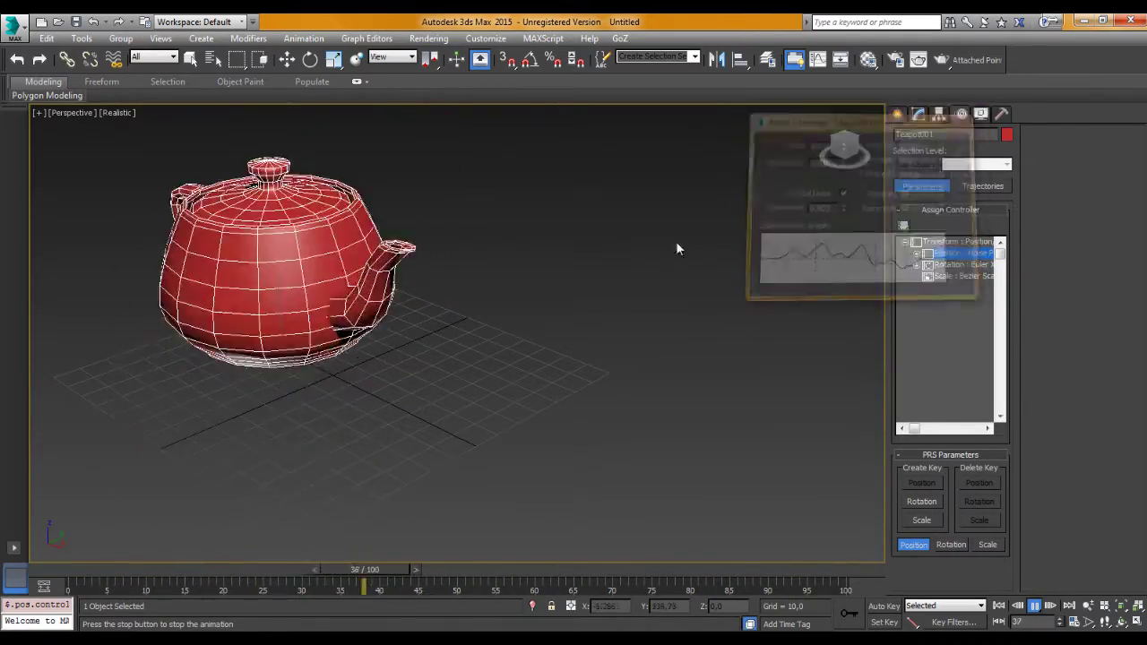
Switch the teapot's position controller back to Position XYZ
{"action": "key", "text": "w"}
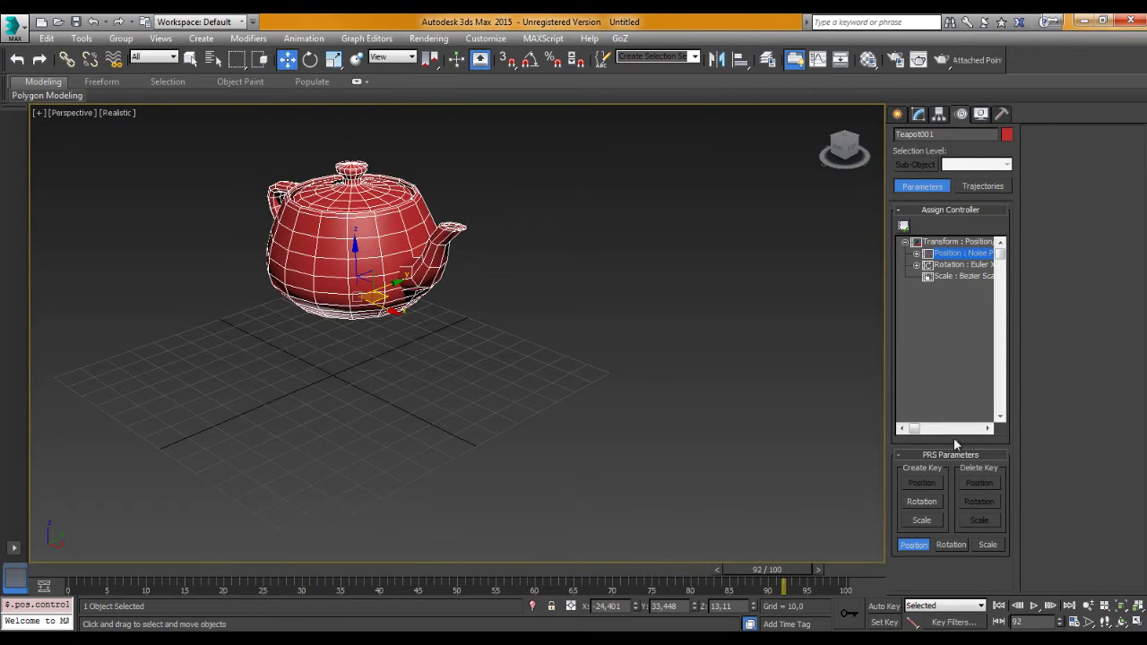
{"action": "left_click", "coordinate": [903, 226]}
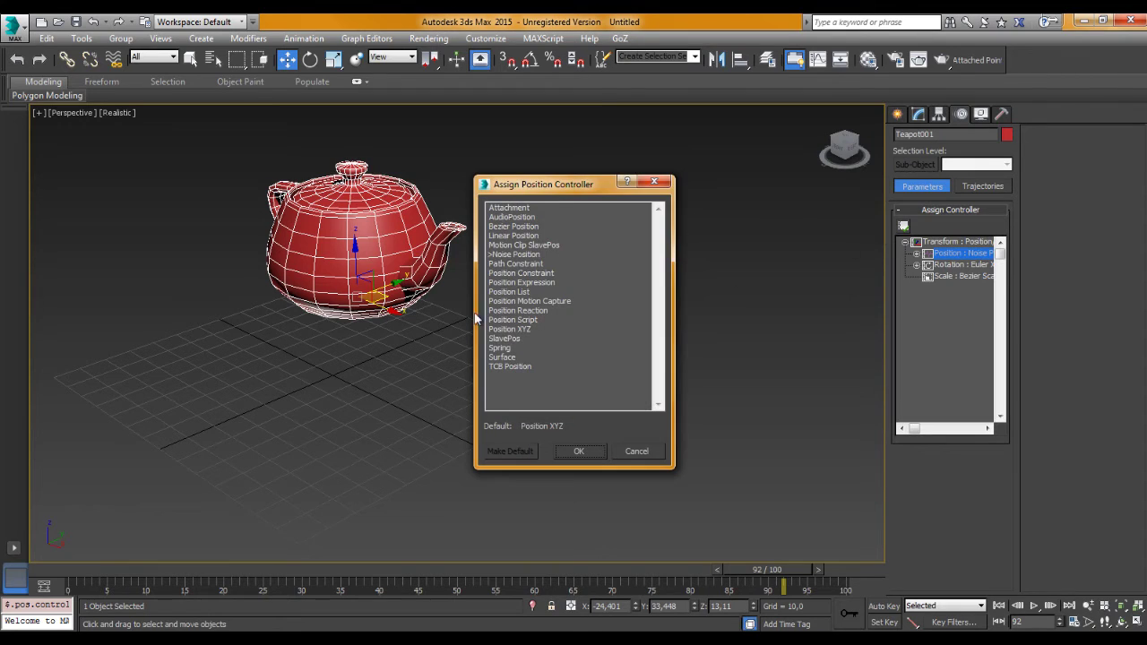
{"action": "left_click", "coordinate": [579, 450]}
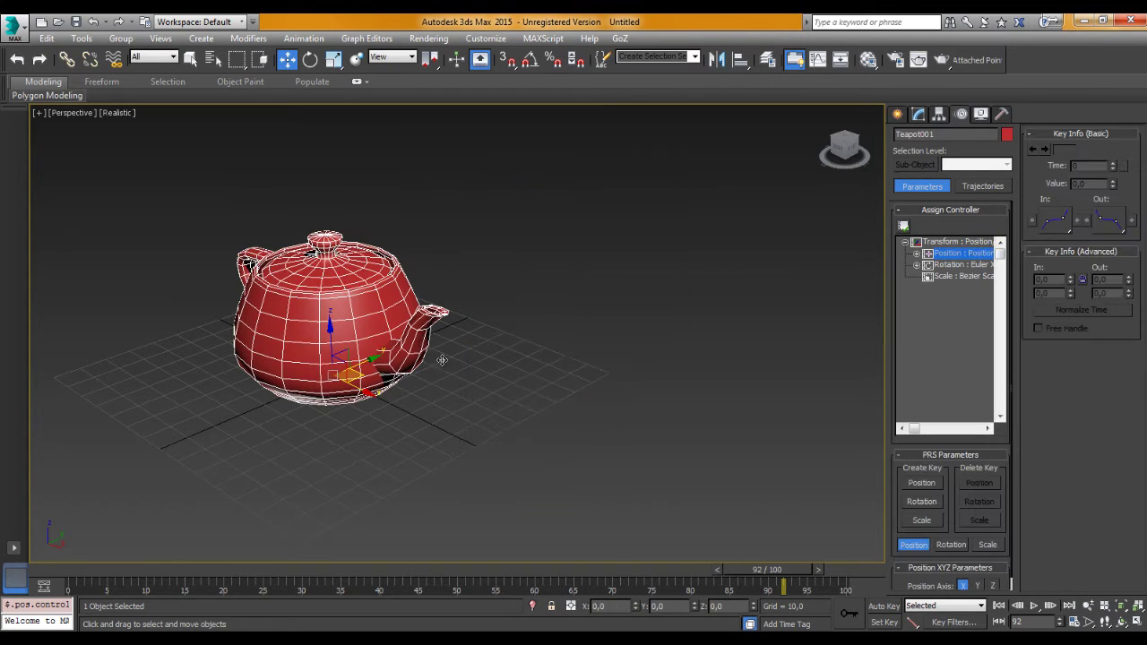
Assign a Noise Scale controller to the teapot's Scale and play the animation
{"action": "double_click", "coordinate": [943, 278]}
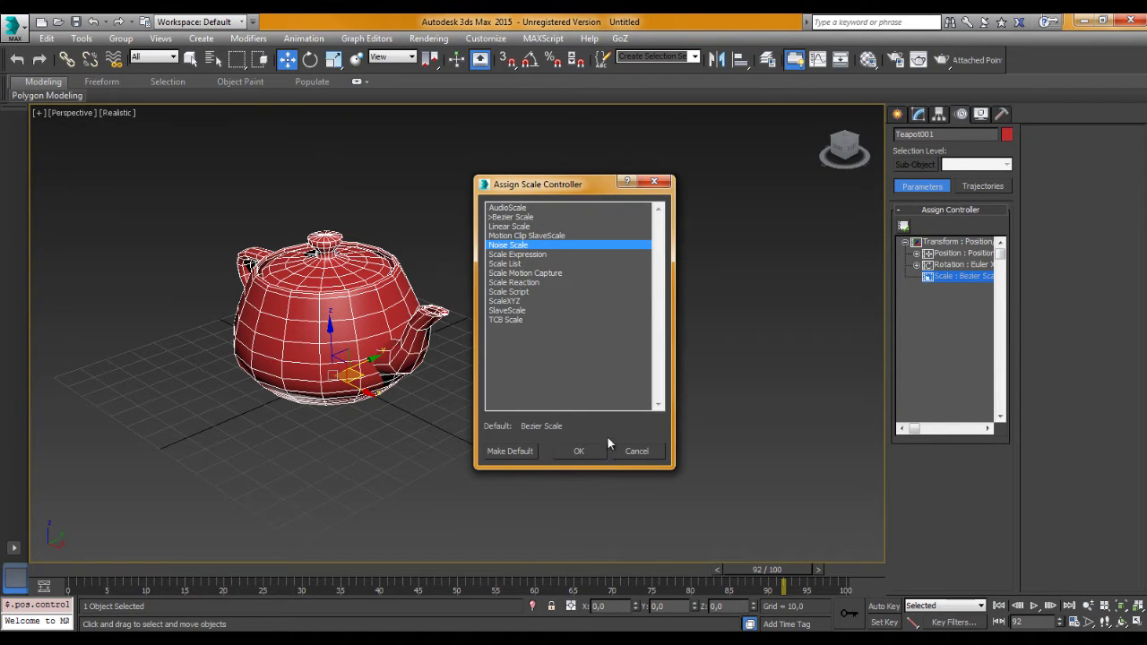
{"action": "left_click", "coordinate": [581, 450]}
{"action": "mouse_move", "coordinate": [1004, 255]}
{"action": "left_mouse_down"}
{"action": "mouse_move", "coordinate": [748, 215]}
{"action": "mouse_move", "coordinate": [699, 168]}
{"action": "left_mouse_up"}
{"action": "left_click", "coordinate": [1034, 606]}
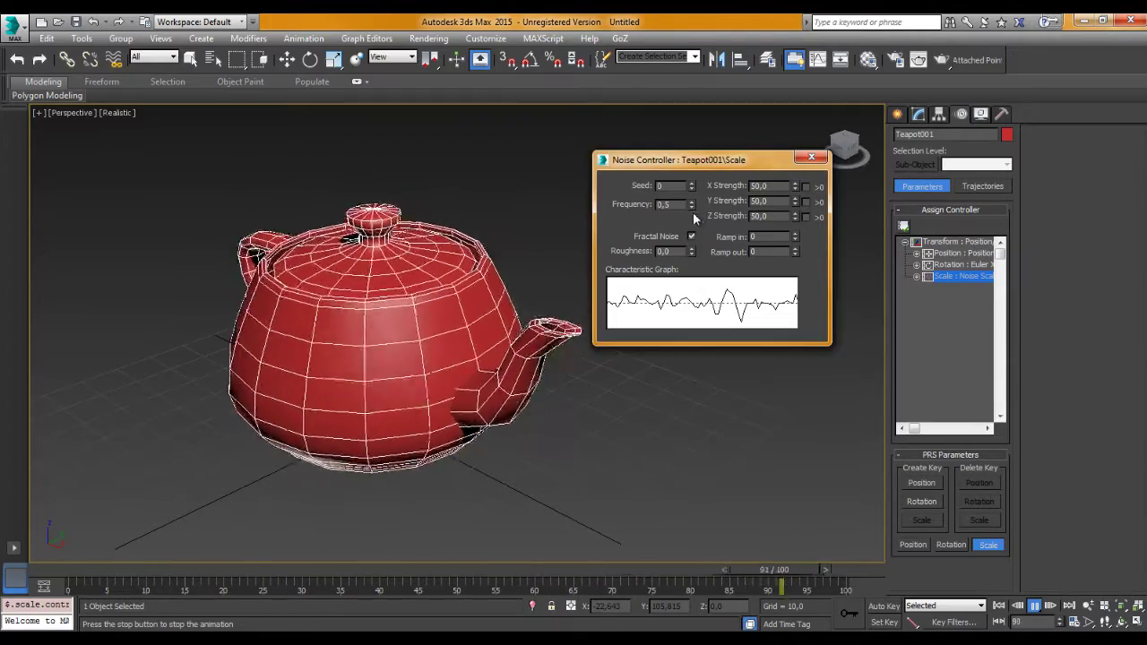
Drop the Teapot001\Scale noise frequency from 0,5 to 0,24 and close the Noise Controller
{"action": "left_click_drag", "start_coordinate": [691, 208], "coordinate": [690, 240]}
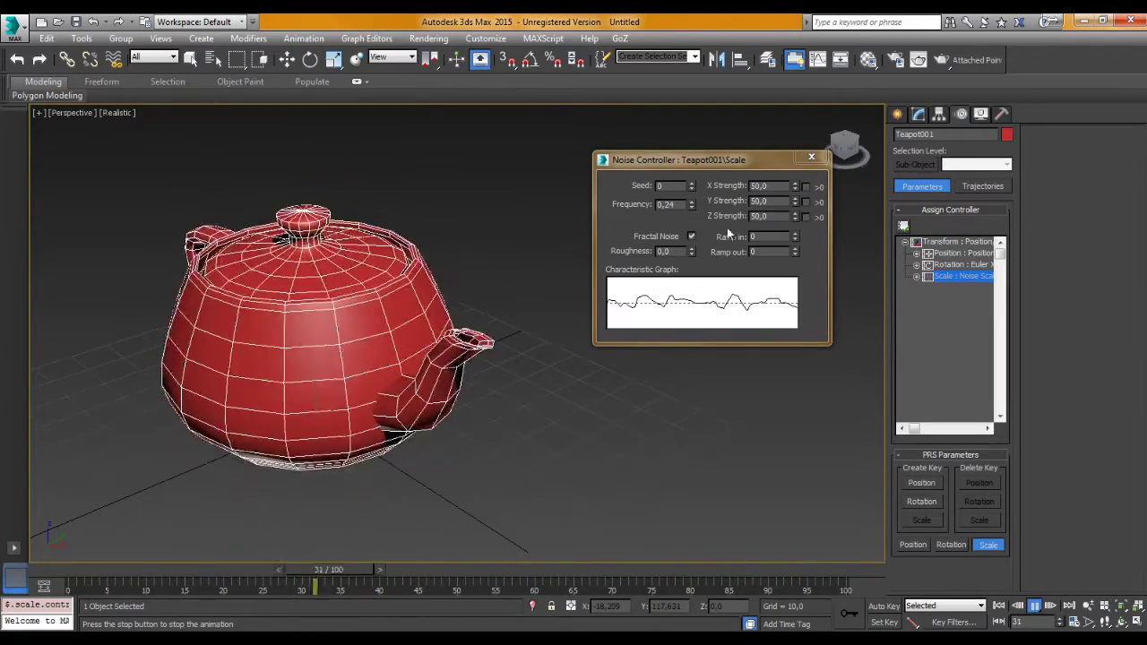
{"action": "left_click", "coordinate": [812, 158]}
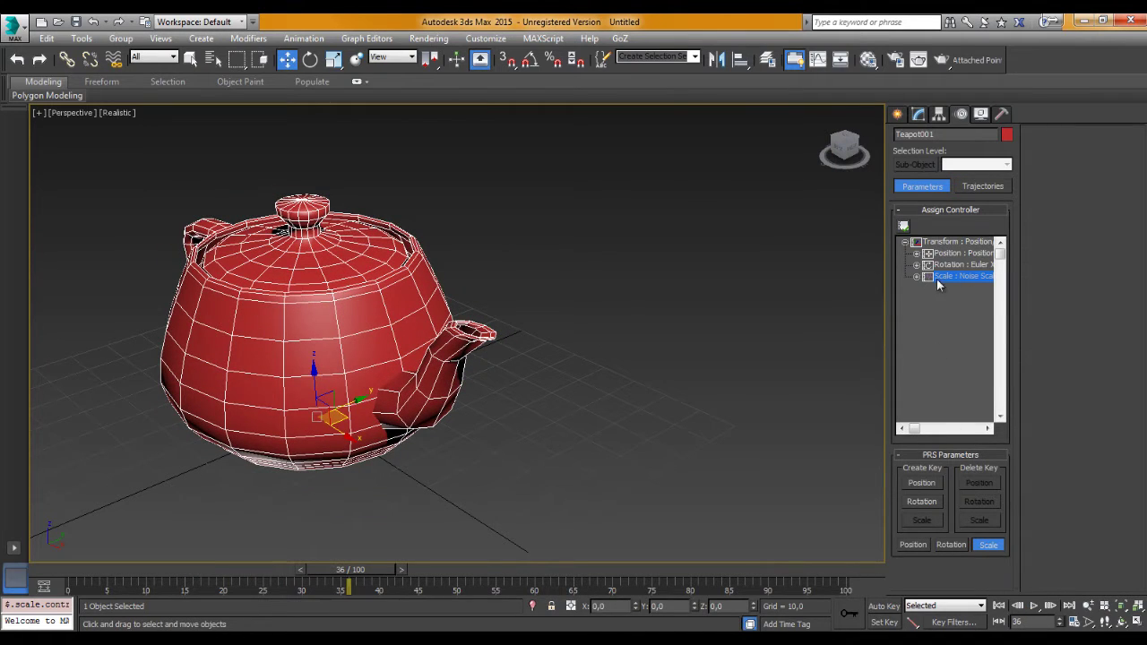
Switch the teapot's scale controller from Noise Scale to ScaleXYZ and return to frame 24
{"action": "right_click", "coordinate": [930, 276]}
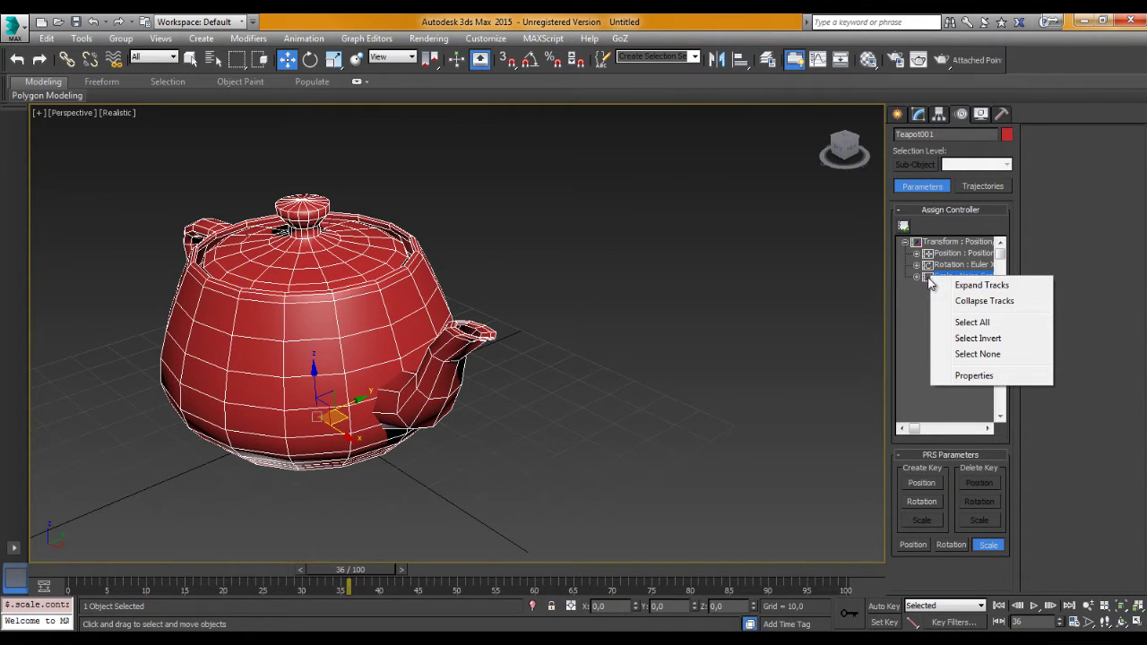
{"action": "left_click", "coordinate": [959, 374]}
{"action": "left_click", "coordinate": [903, 226]}
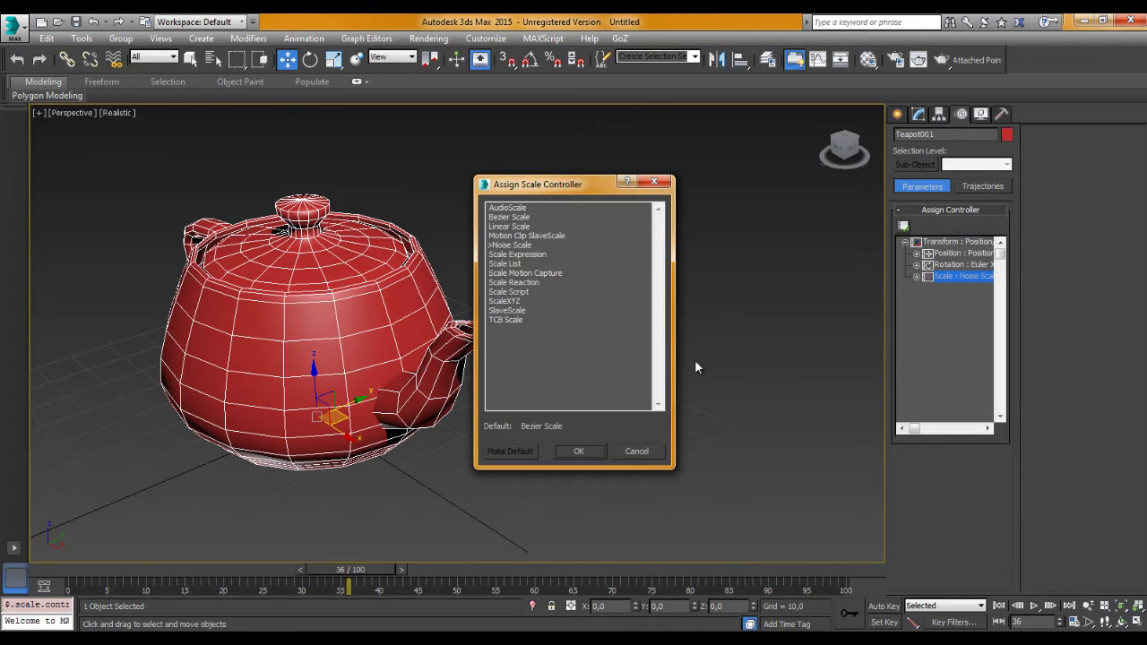
{"action": "left_click", "coordinate": [578, 450]}
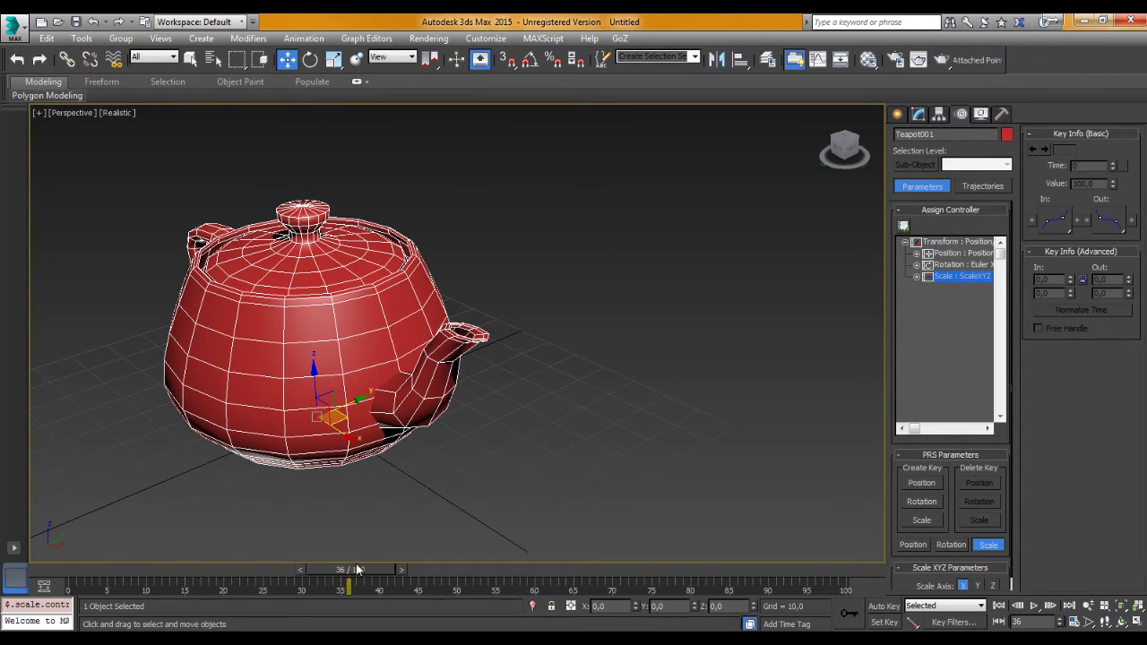
{"action": "left_click_drag", "start_coordinate": [357, 570], "coordinate": [258, 570]}
{"action": "middle_click_drag", "start_coordinate": [358, 388], "coordinate": [622, 387]}
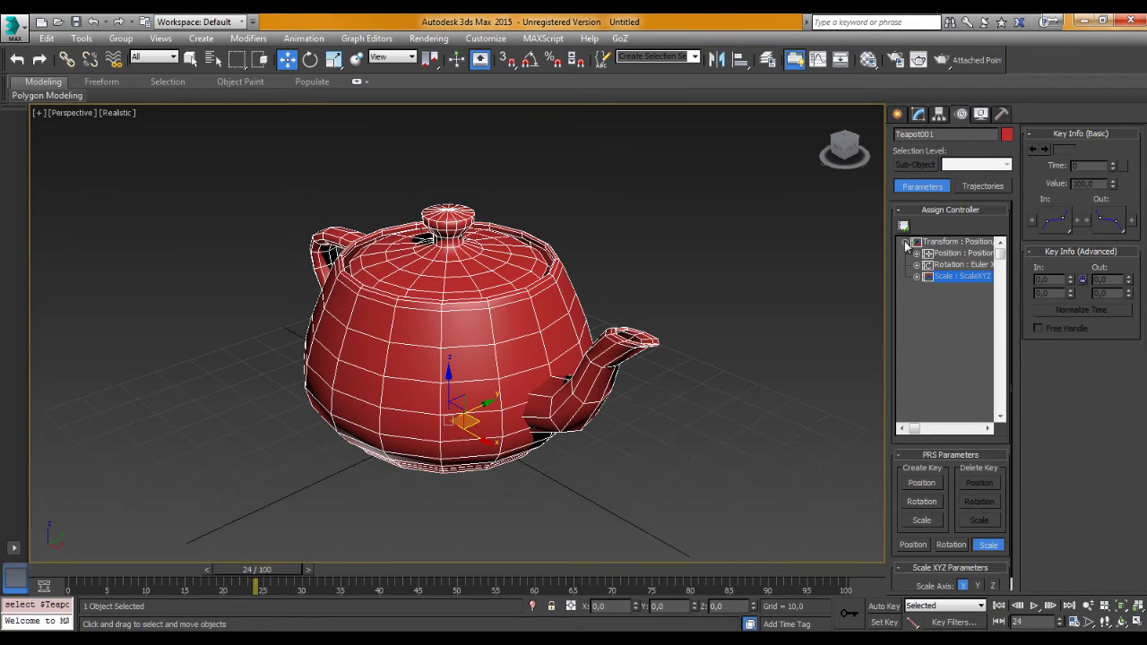
Add a Squeeze modifier to the teapot and raise its Axial Bulge Amount
{"action": "left_click", "coordinate": [919, 115]}
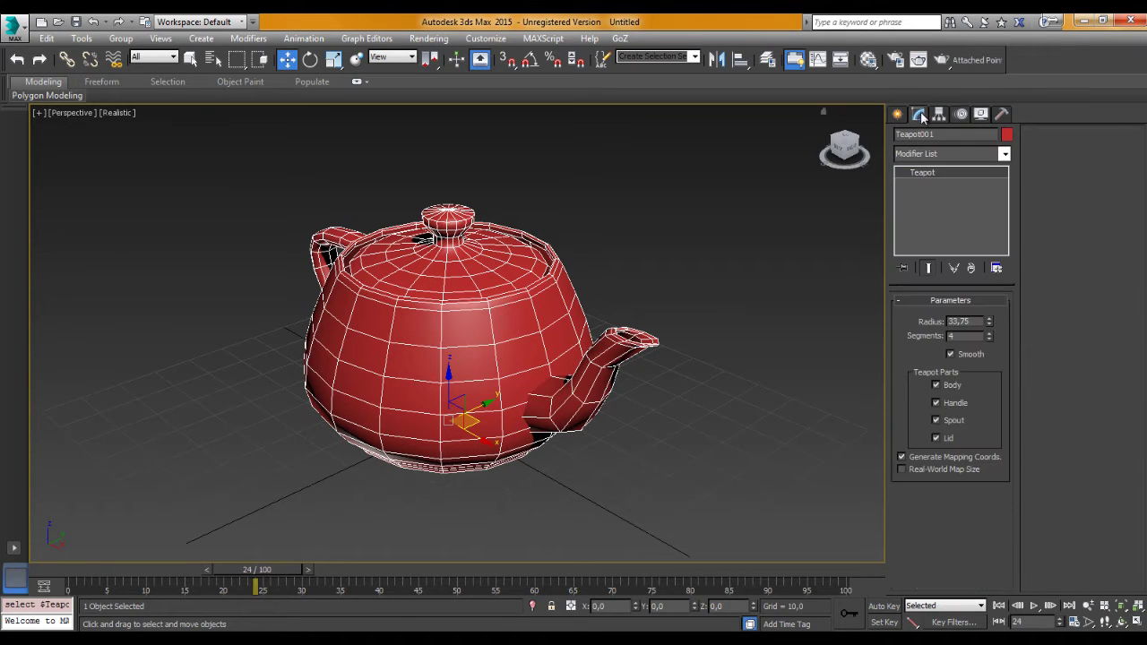
{"action": "mouse_move", "coordinate": [1007, 175]}
{"action": "left_mouse_down"}
{"action": "mouse_move", "coordinate": [1025, 324]}
{"action": "mouse_move", "coordinate": [1003, 481]}
{"action": "left_mouse_up"}
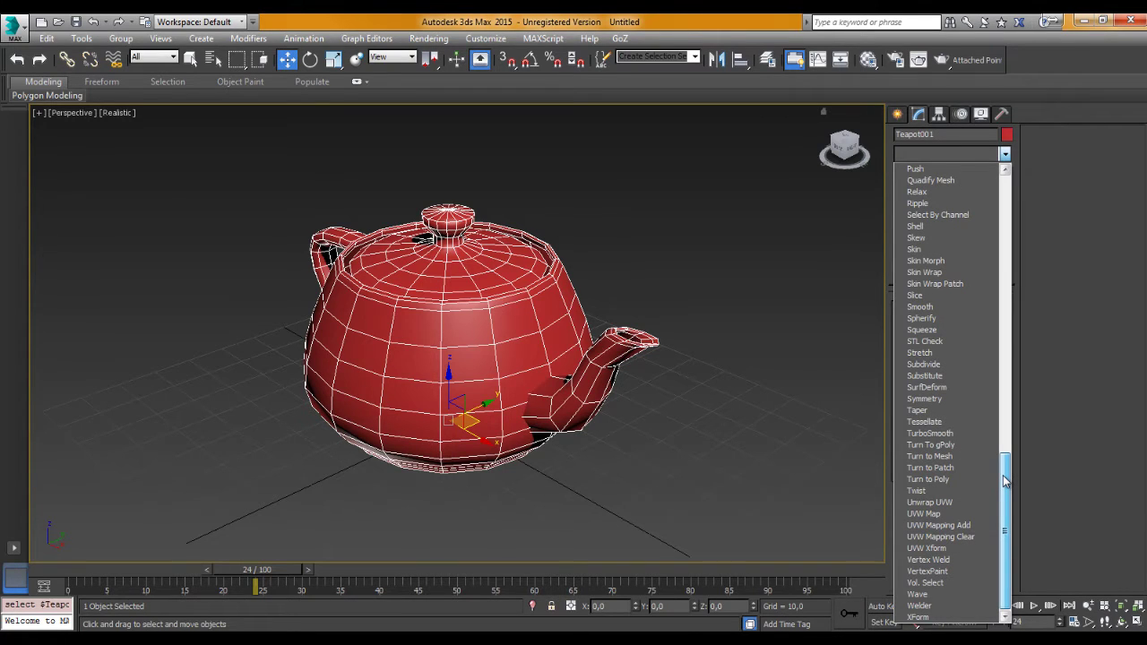
{"action": "left_click_drag", "start_coordinate": [1003, 482], "coordinate": [1004, 476]}
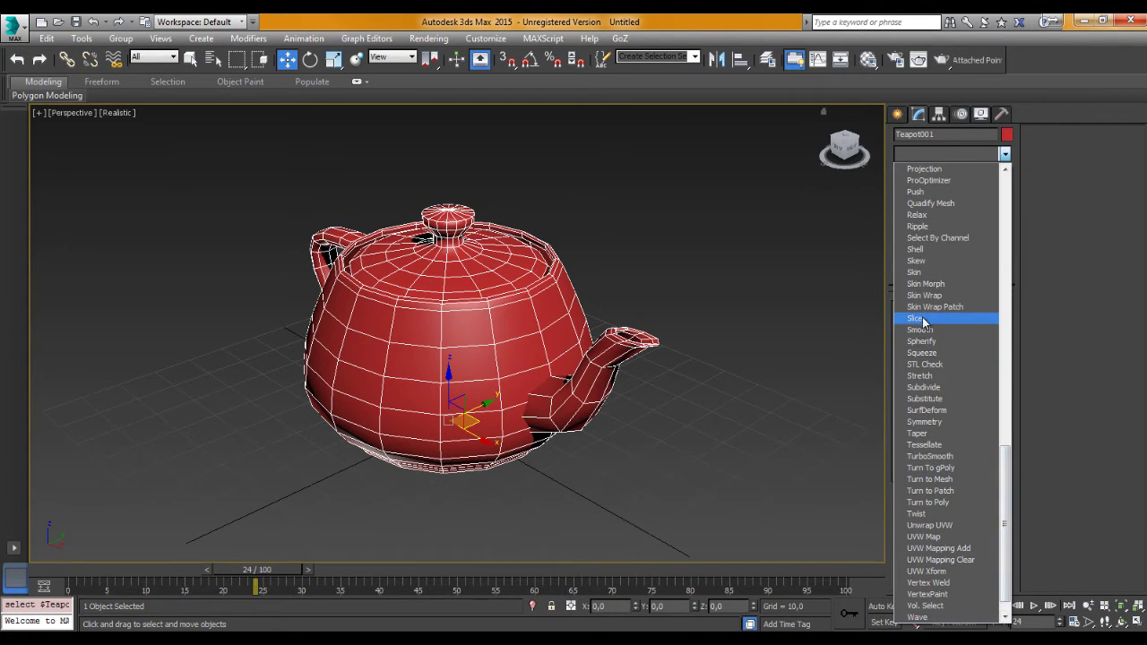
{"action": "left_click", "coordinate": [932, 355]}
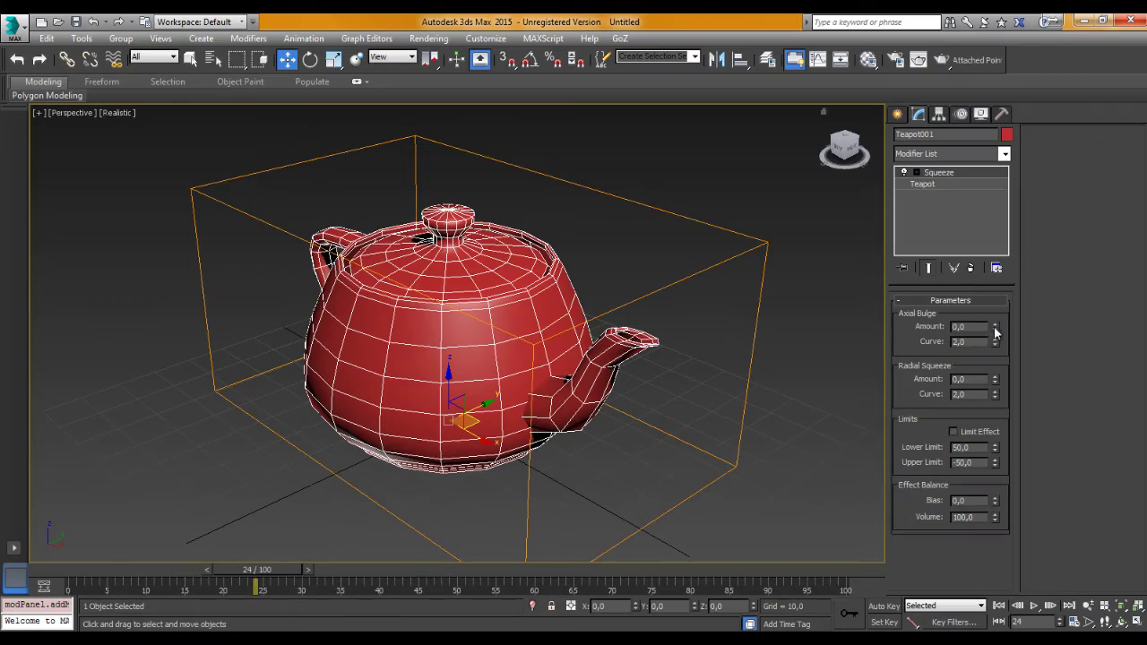
{"action": "left_click_drag", "start_coordinate": [994, 326], "coordinate": [806, 380]}
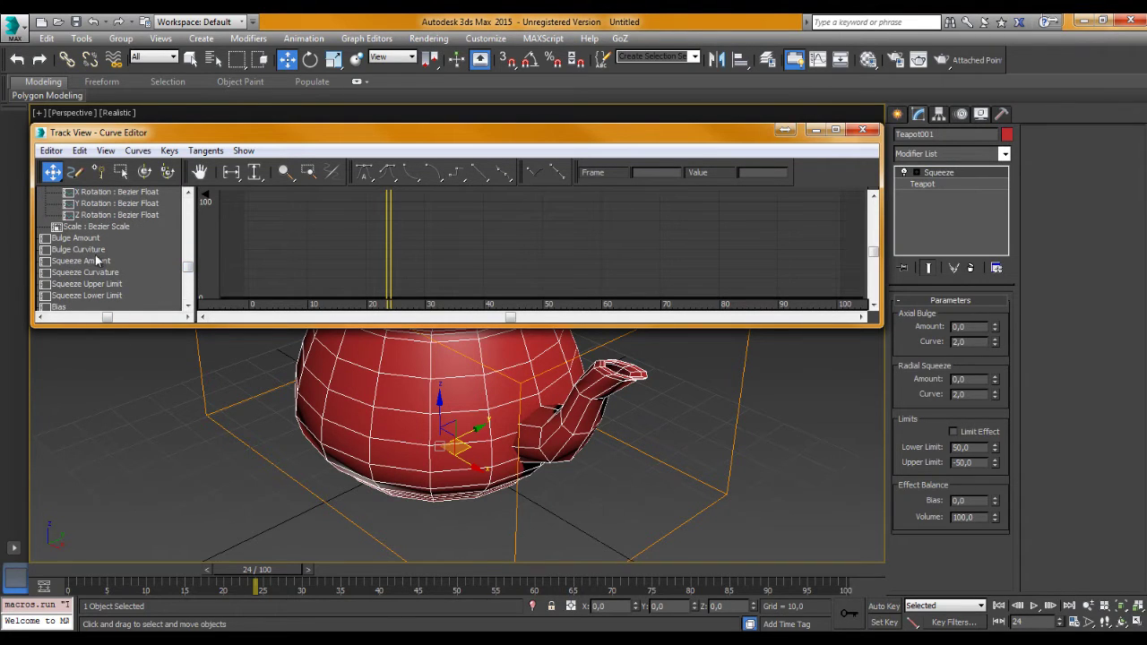
Select the Squeeze Bulge Amount track to show its flat curve
{"action": "left_click", "coordinate": [75, 240]}
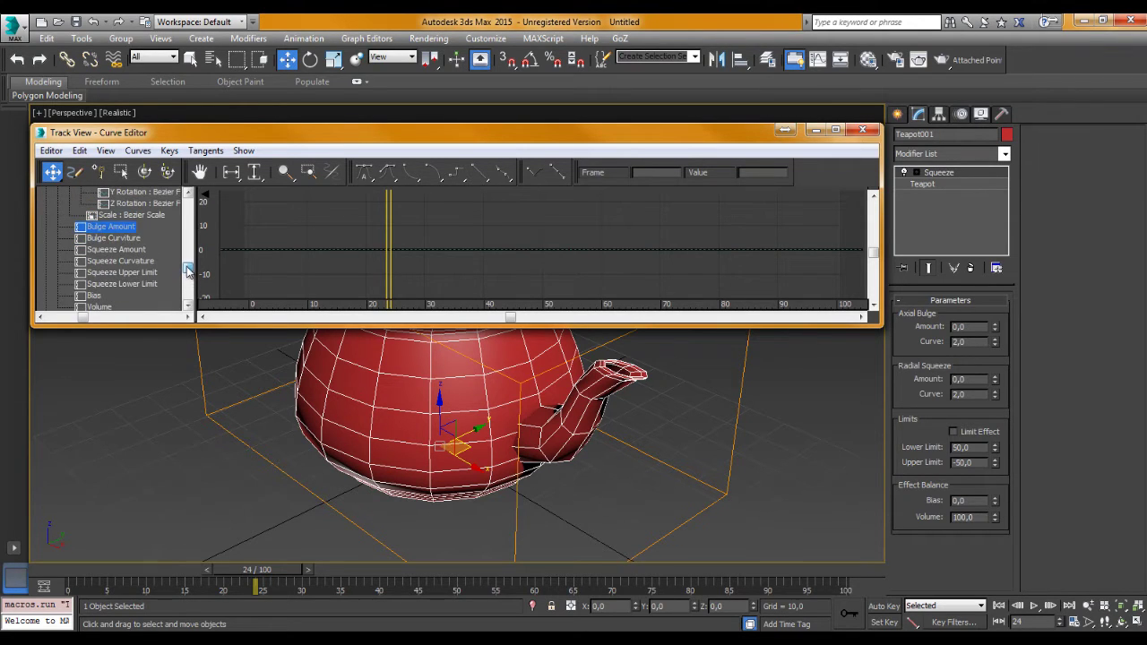
Assign a Noise Float controller to the Bulge Amount track and move its settings aside
{"action": "right_click", "coordinate": [105, 231]}
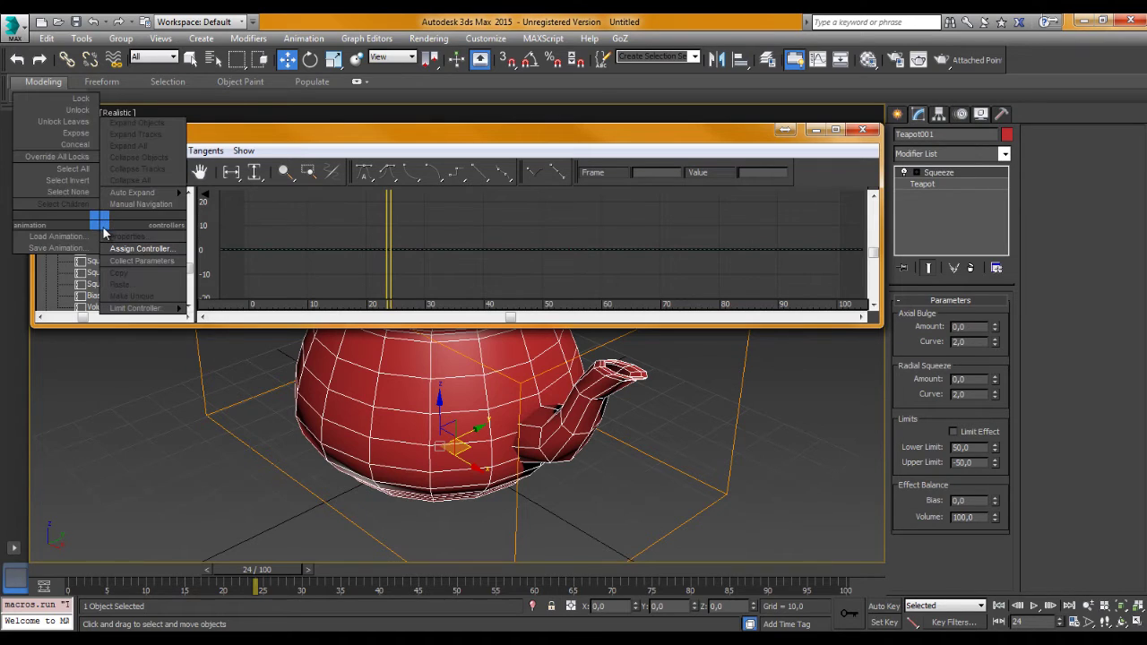
{"action": "left_click", "coordinate": [143, 251]}
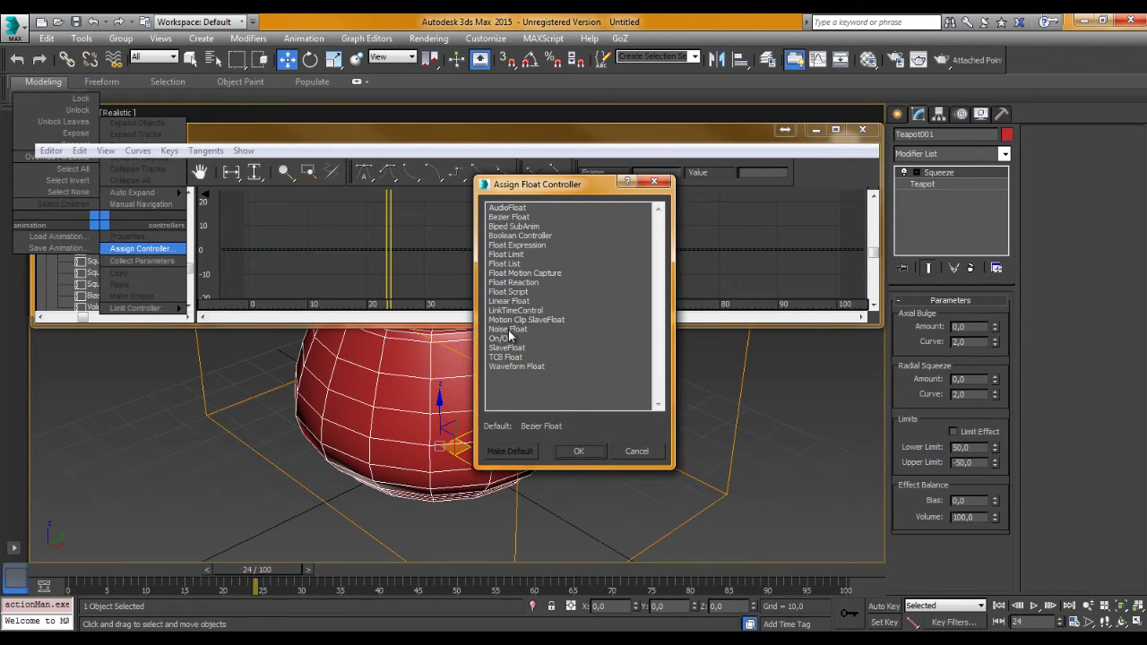
{"action": "left_click", "coordinate": [577, 450]}
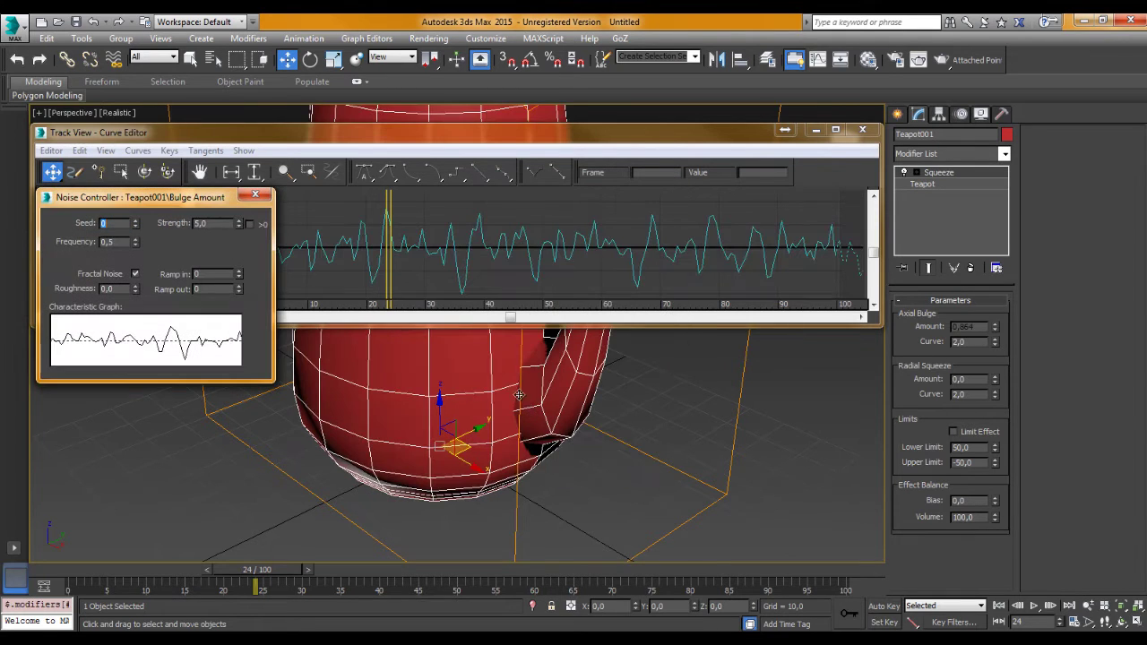
{"action": "left_click_drag", "start_coordinate": [184, 199], "coordinate": [197, 258]}
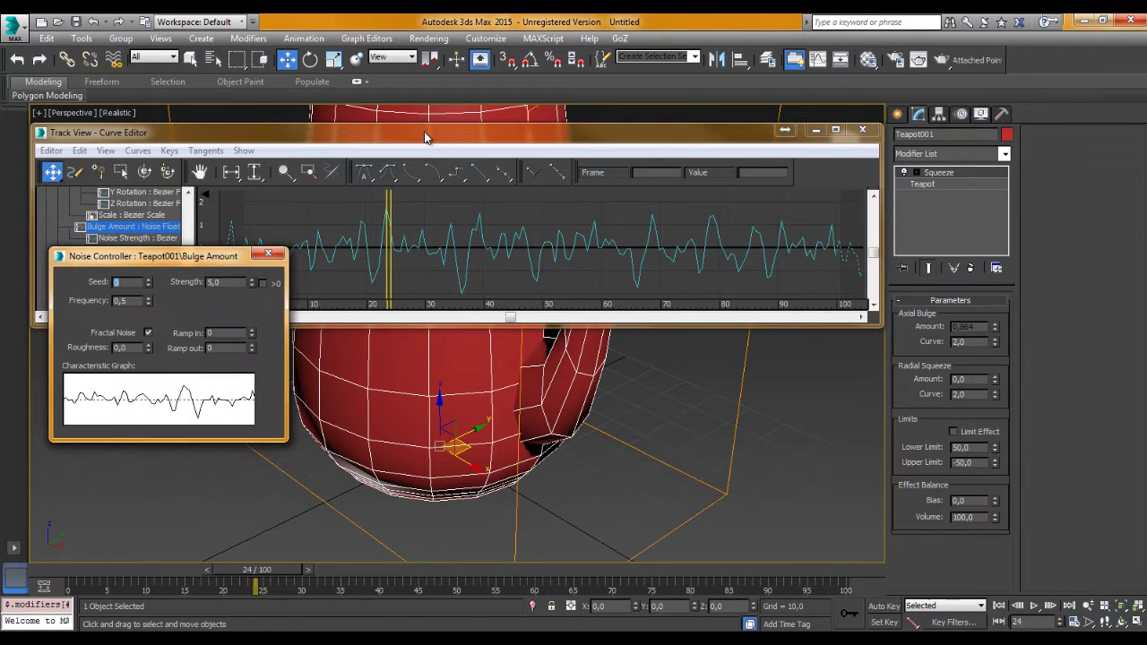
{"action": "left_click_drag", "start_coordinate": [433, 135], "coordinate": [449, 117]}
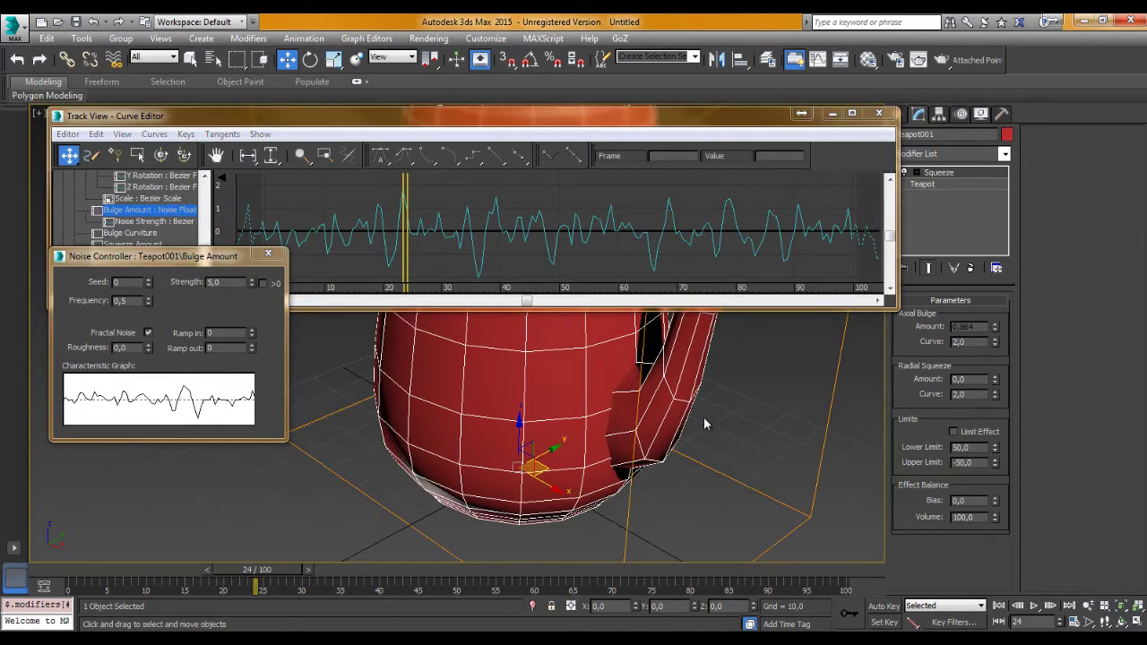
Play the animation, raise the noise roughness slightly, set strength to 1.0, and close the settings
{"action": "scroll", "coordinate": [703, 416], "scroll_direction": "down", "scroll_amount": 5}
{"action": "scroll", "coordinate": [732, 468], "scroll_direction": "up", "scroll_amount": 3}
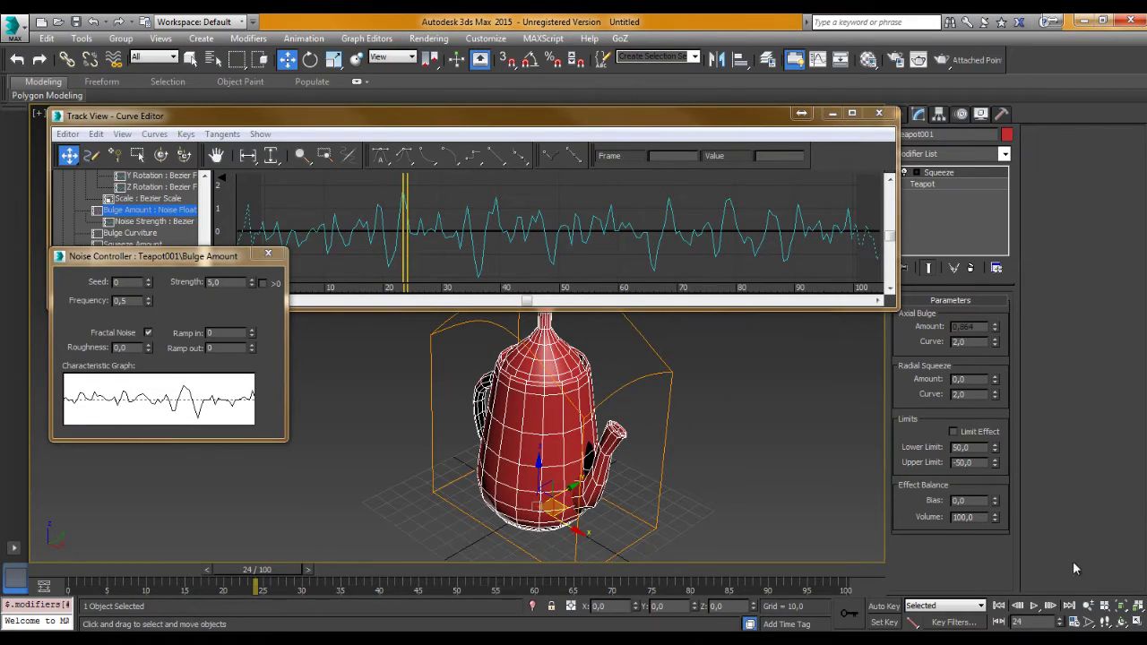
{"action": "left_click", "coordinate": [1033, 607]}
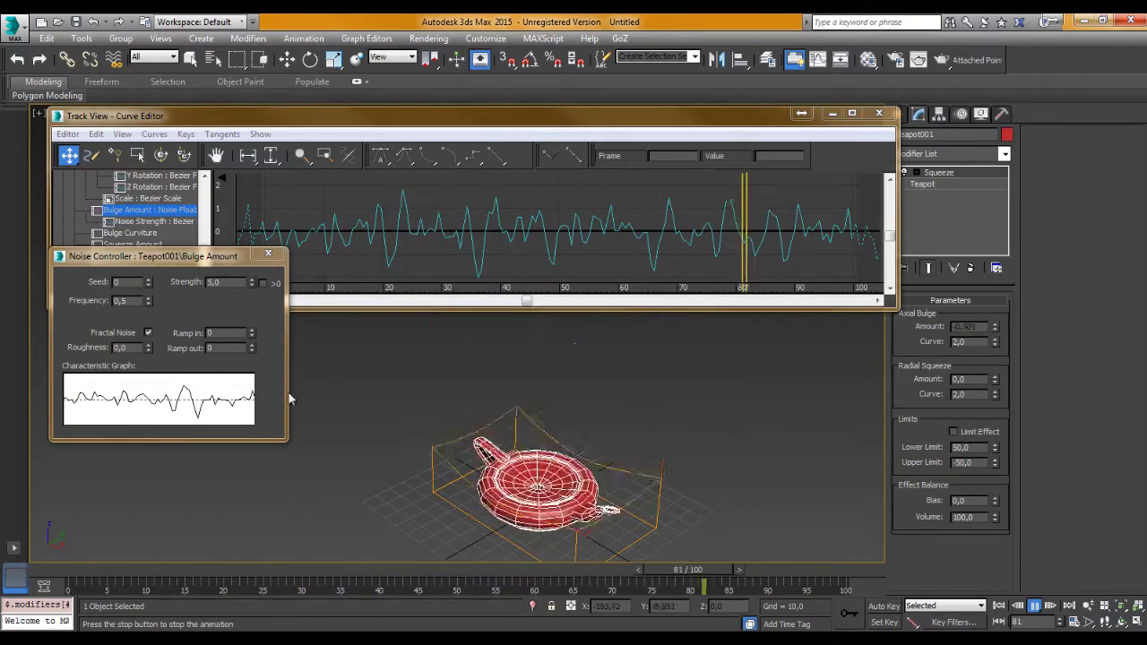
{"action": "mouse_move", "coordinate": [148, 347]}
{"action": "left_mouse_down"}
{"action": "mouse_move", "coordinate": [149, 319]}
{"action": "mouse_move", "coordinate": [145, 377]}
{"action": "left_mouse_up"}
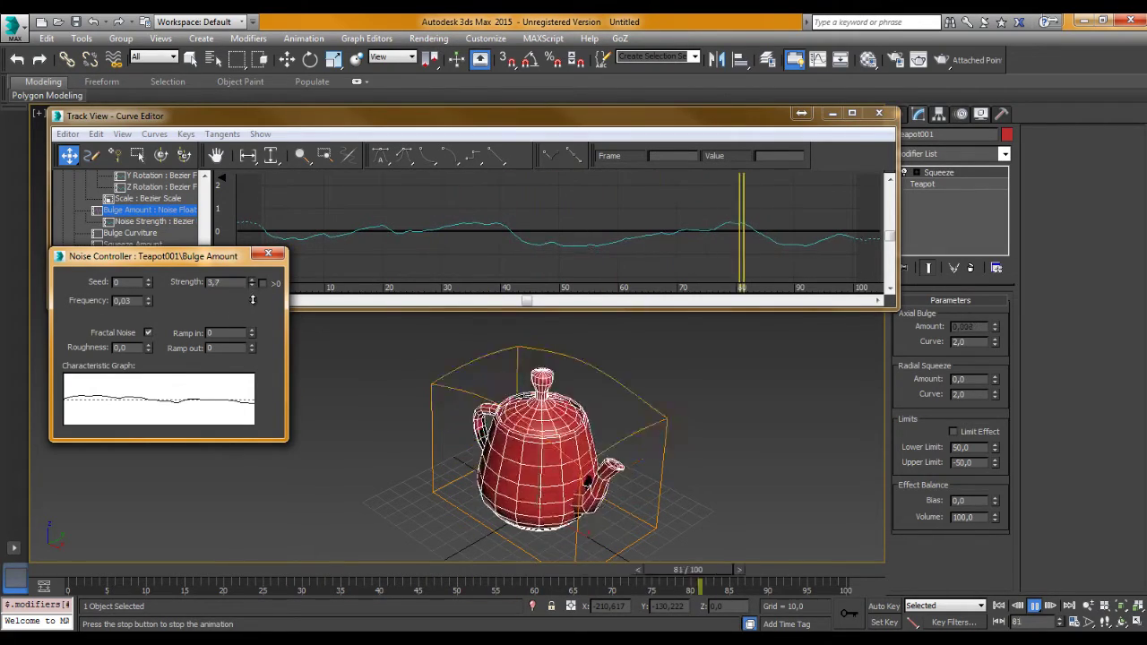
{"action": "left_click_drag", "start_coordinate": [253, 284], "coordinate": [243, 343]}
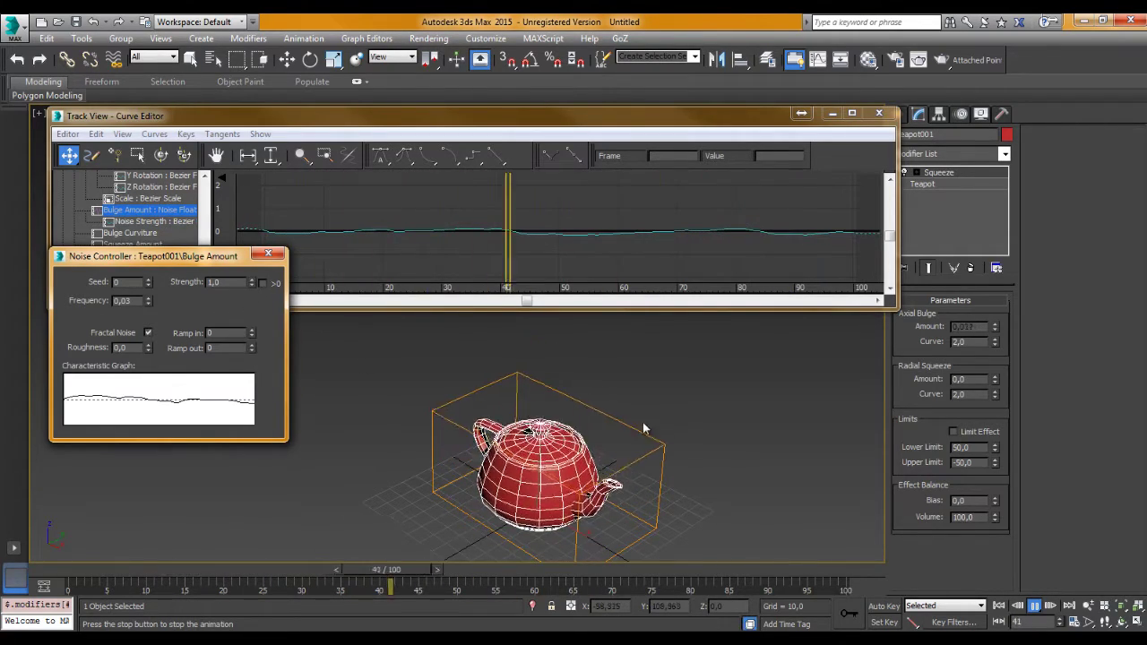
{"action": "scroll", "coordinate": [618, 437], "scroll_direction": "up", "scroll_amount": 4}
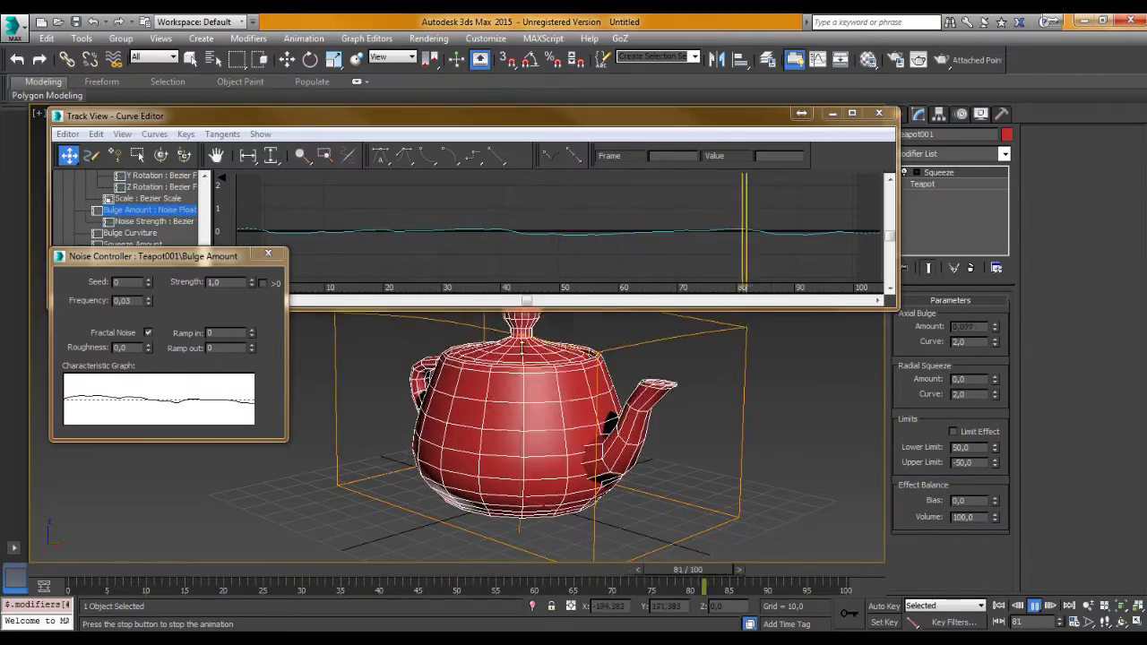
{"action": "middle_click_drag", "start_coordinate": [483, 378], "coordinate": [529, 378]}
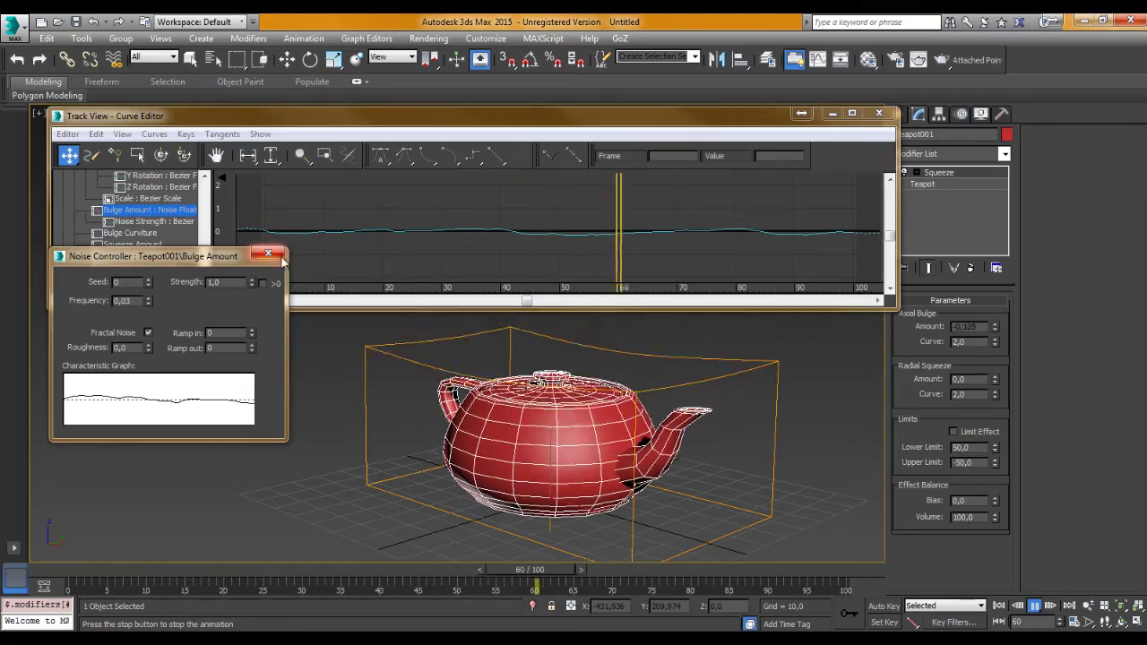
{"action": "left_click", "coordinate": [258, 258]}
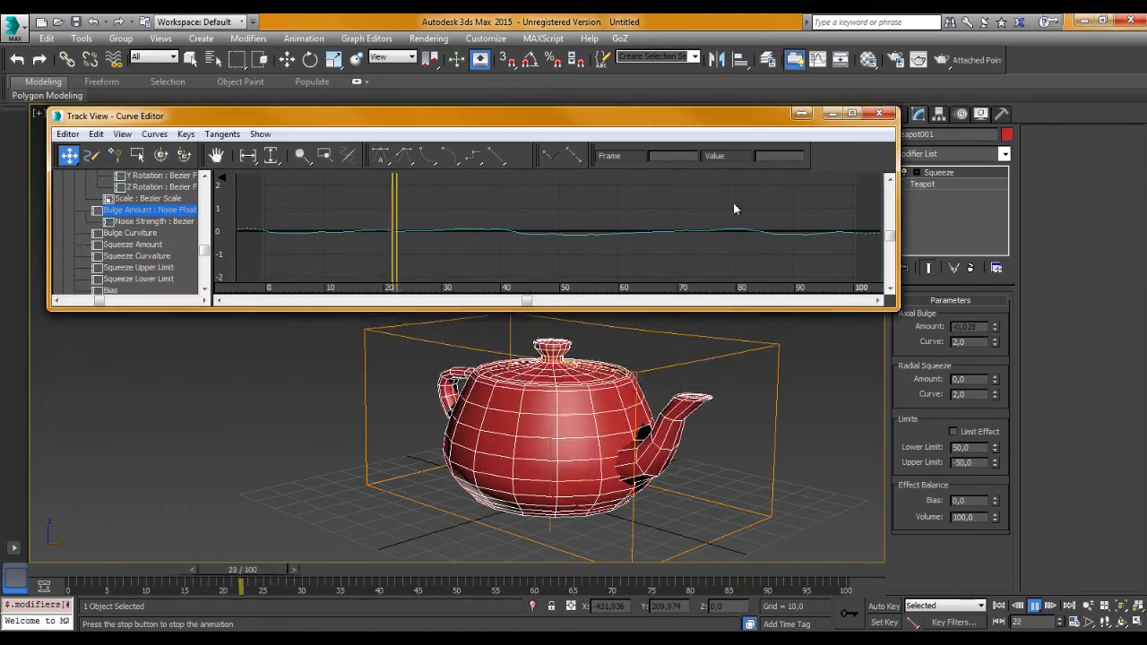
Close the Curve Editor and delete the Squeeze modifier from the teapot's stack
{"action": "left_click", "coordinate": [879, 113]}
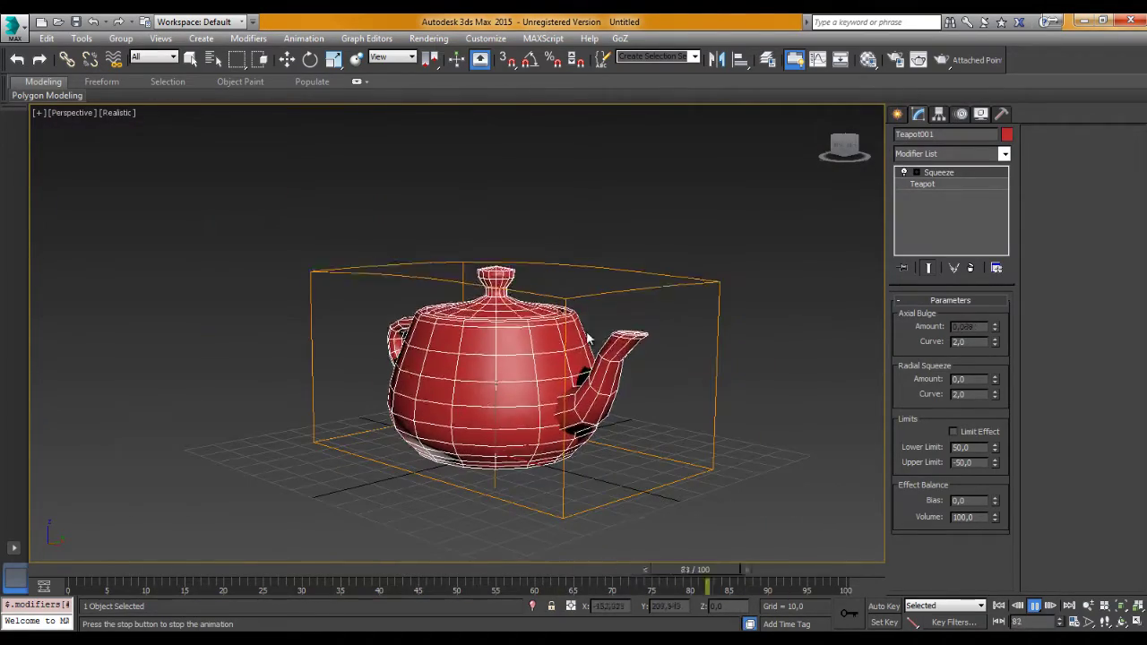
{"action": "middle_click_drag", "start_coordinate": [561, 285], "coordinate": [634, 360], "text": "alt"}
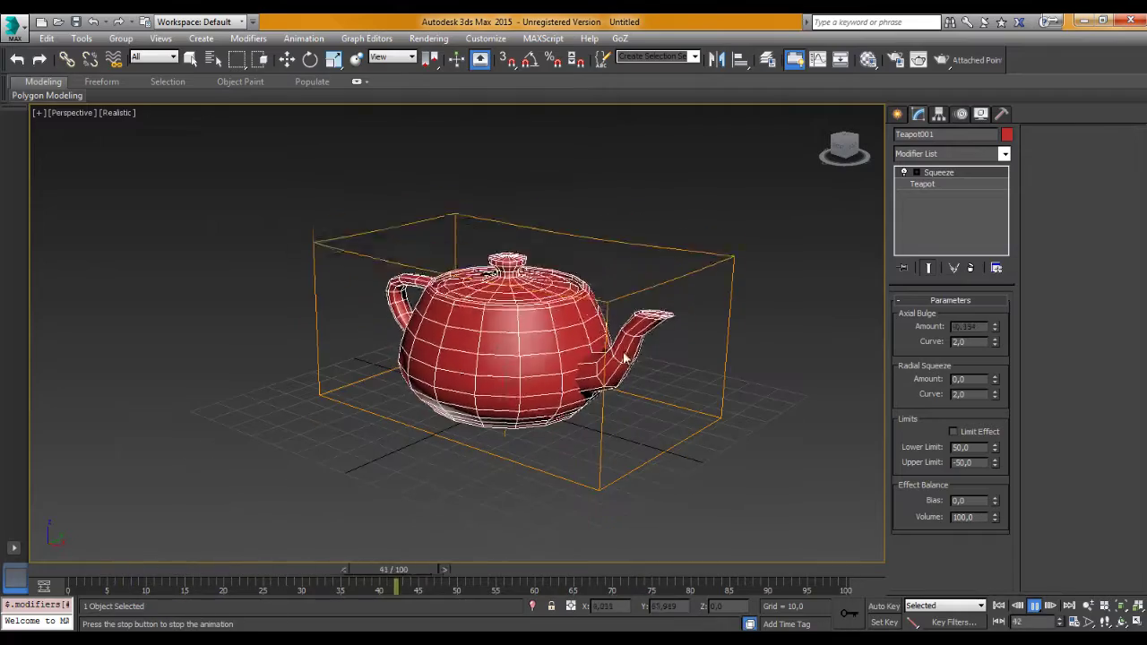
{"action": "scroll", "coordinate": [681, 322], "scroll_direction": "up", "scroll_amount": 5}
{"action": "scroll", "coordinate": [701, 302], "scroll_direction": "down", "scroll_amount": 2}
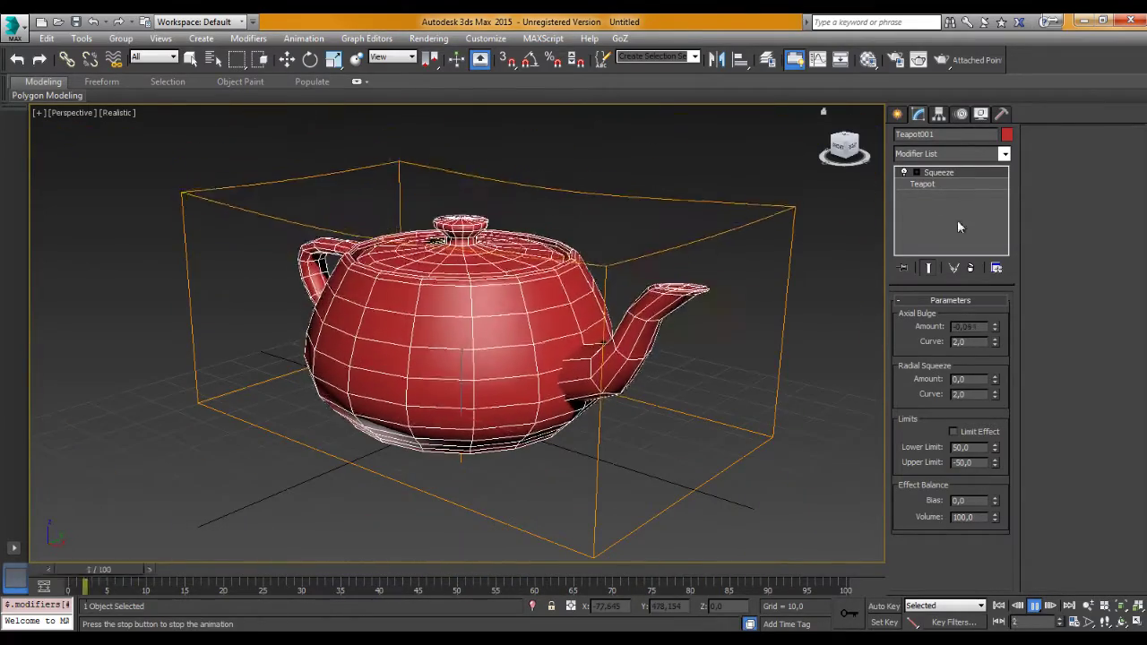
{"action": "left_click", "coordinate": [970, 267]}
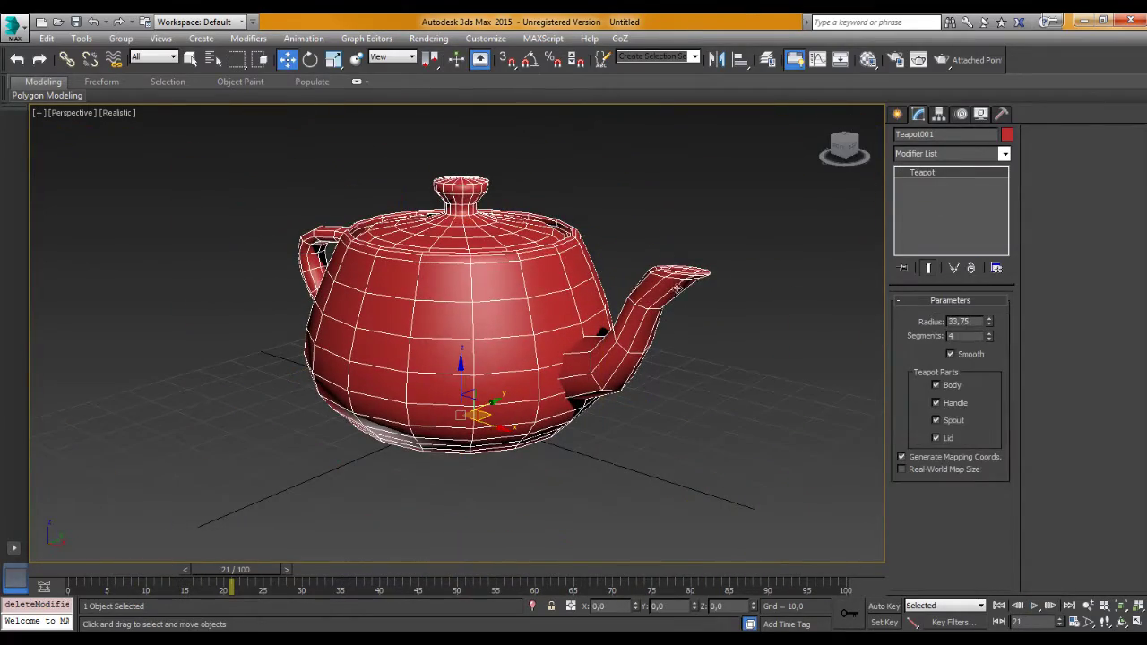
Assign a Position Expression controller to the teapot's Position track in the Motion panel
{"action": "left_click", "coordinate": [959, 115]}
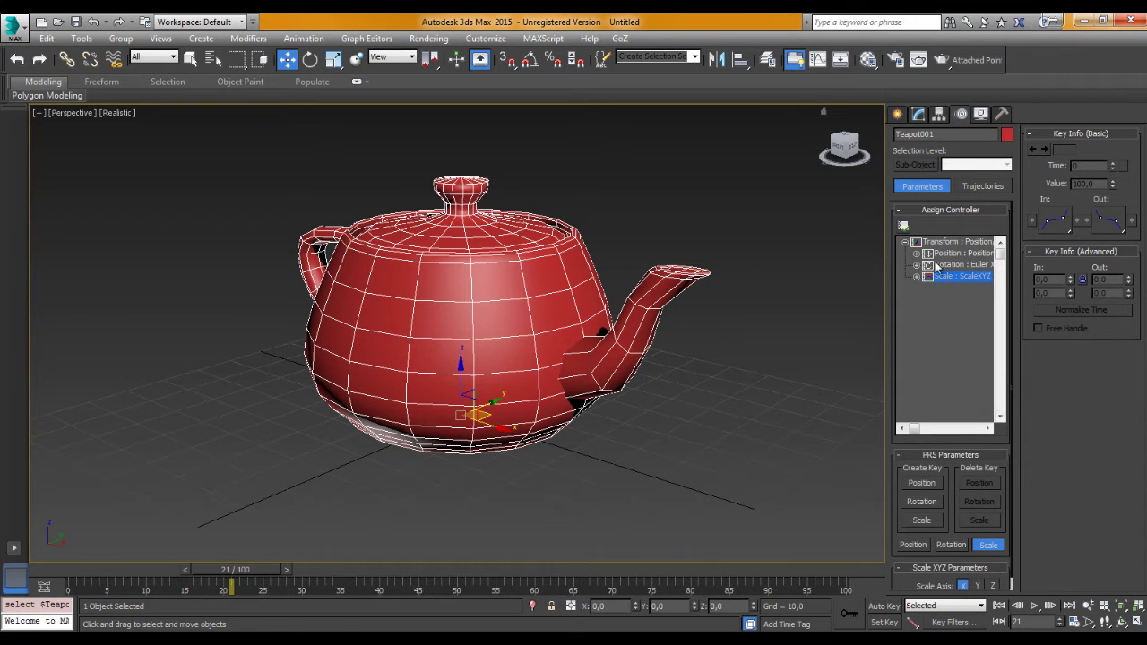
{"action": "left_click", "coordinate": [903, 225]}
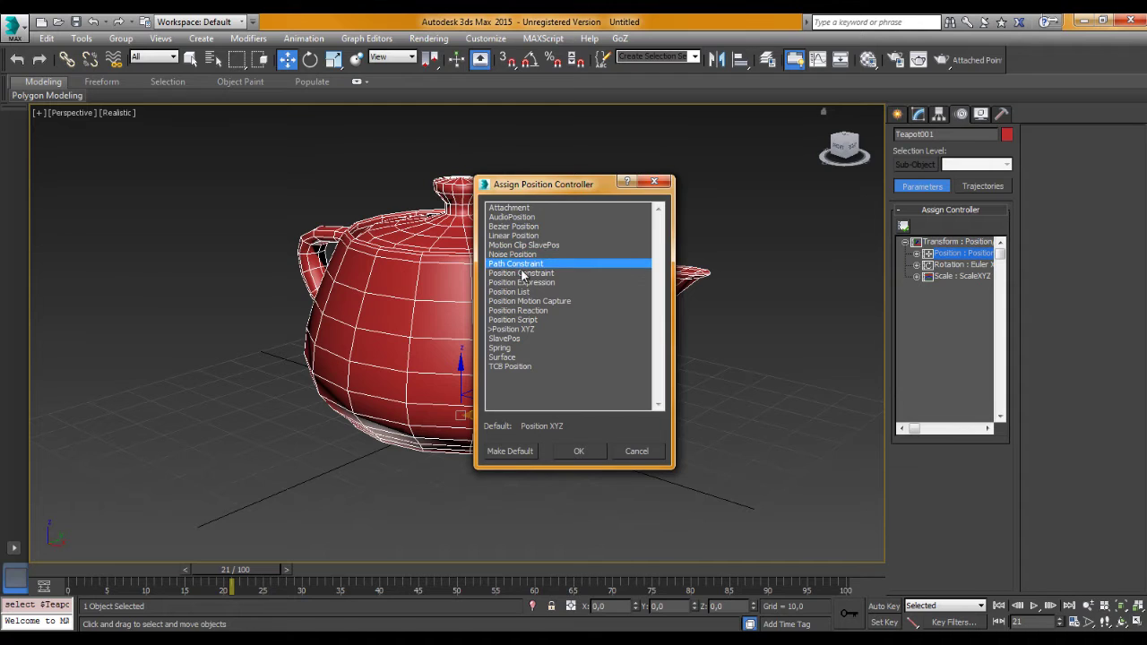
{"action": "left_click_drag", "start_coordinate": [548, 184], "coordinate": [741, 121]}
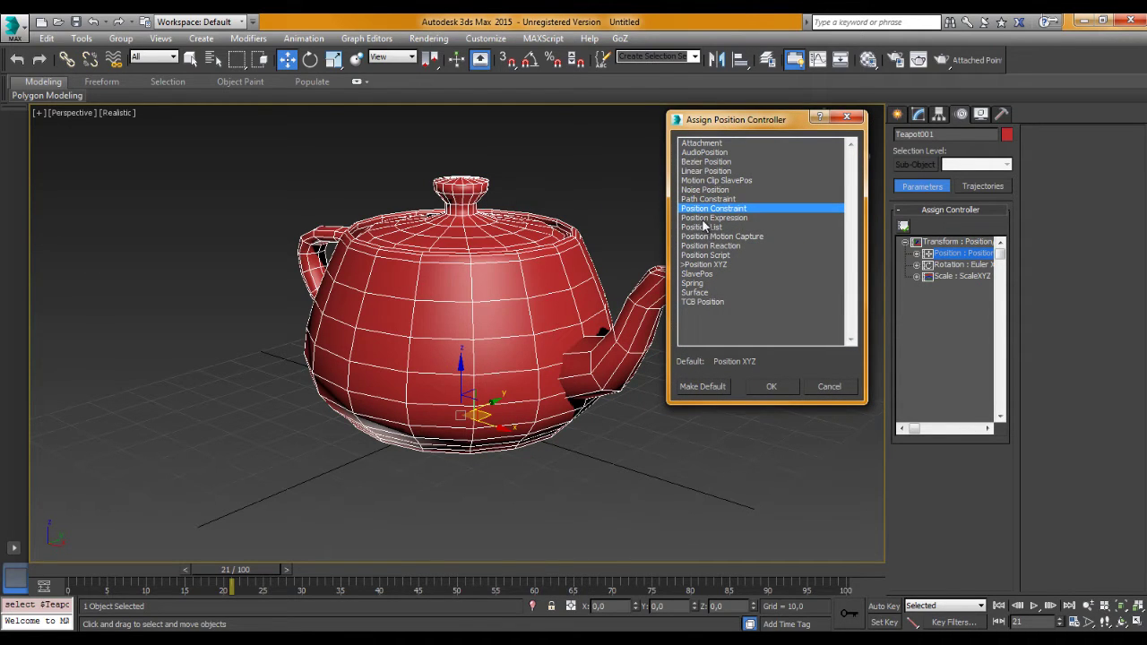
{"action": "left_click_drag", "start_coordinate": [742, 126], "coordinate": [724, 145]}
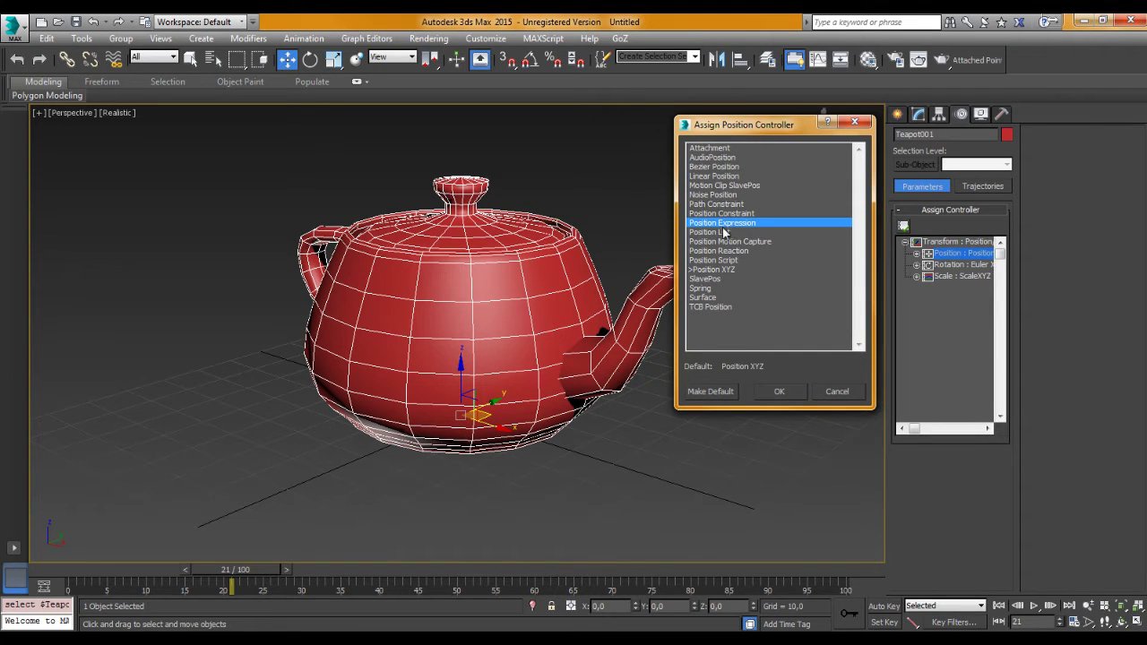
{"action": "left_click", "coordinate": [778, 392]}
{"action": "left_click_drag", "start_coordinate": [726, 144], "coordinate": [761, 122]}
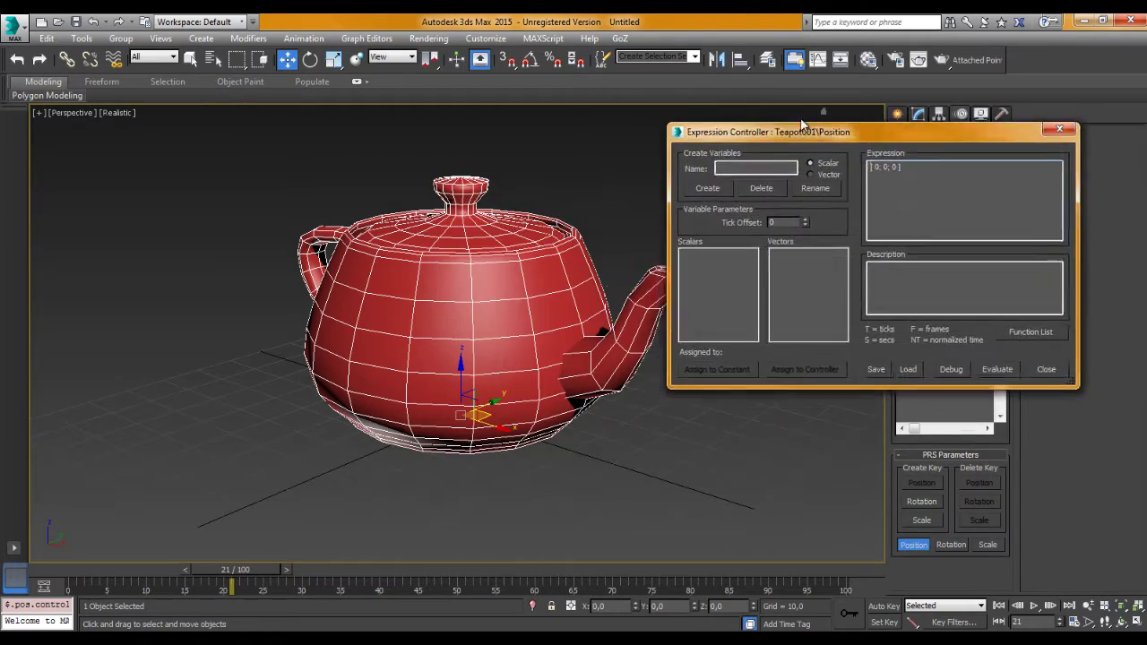
{"action": "middle_click_drag", "start_coordinate": [441, 354], "coordinate": [272, 377]}
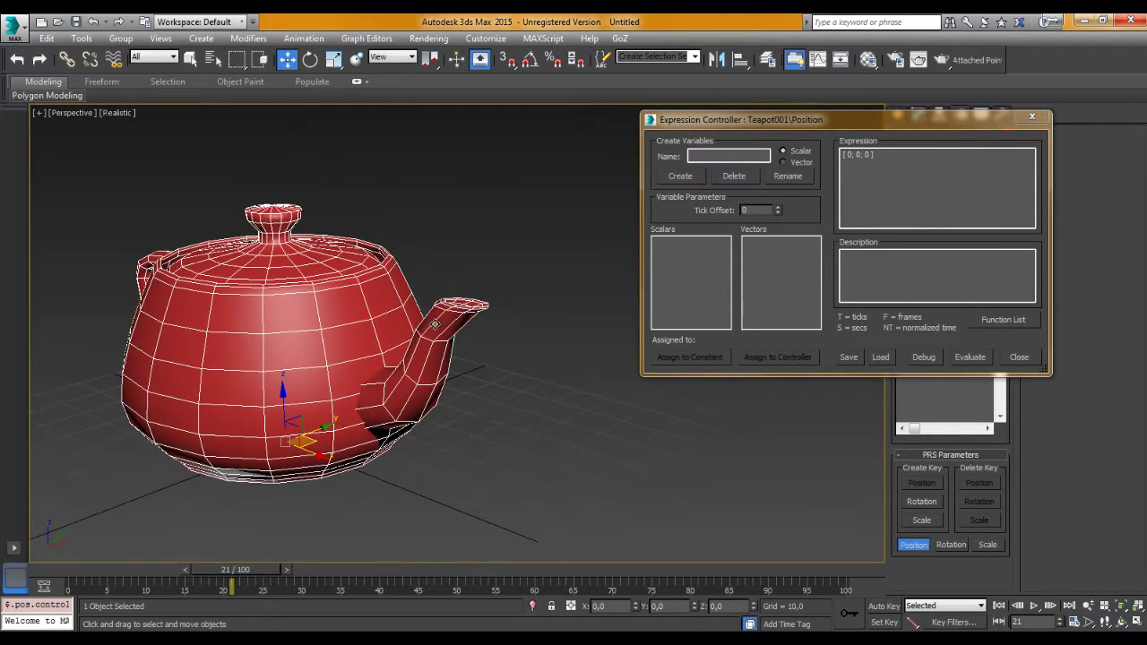
{"action": "left_click_drag", "start_coordinate": [781, 121], "coordinate": [704, 132]}
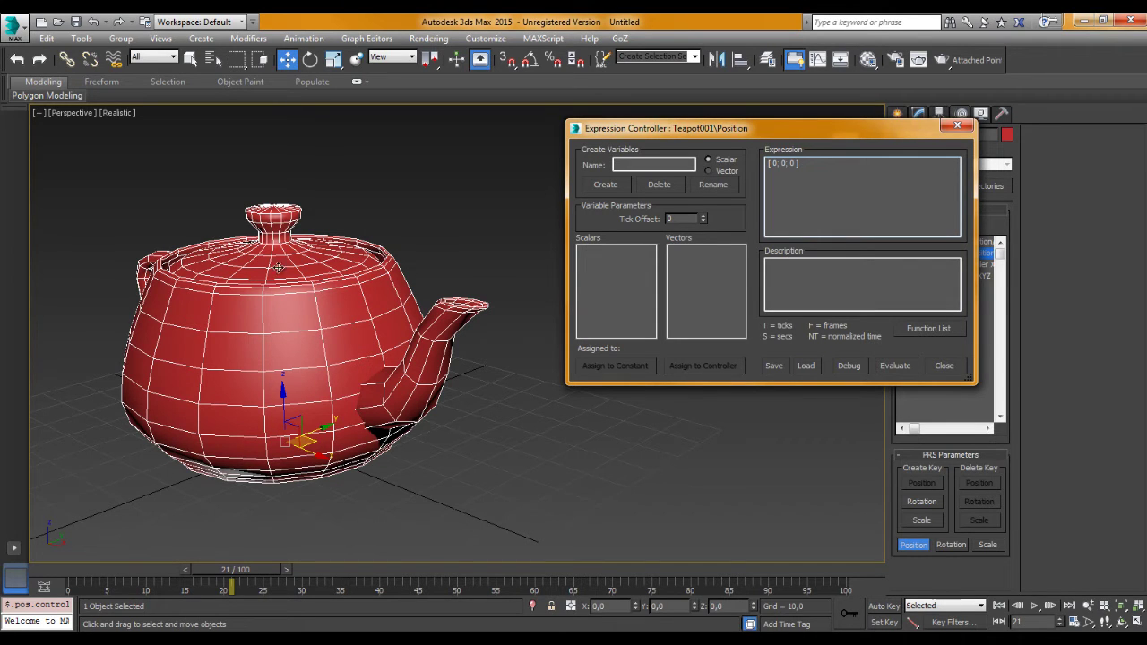
{"action": "left_click_drag", "start_coordinate": [723, 128], "coordinate": [704, 132]}
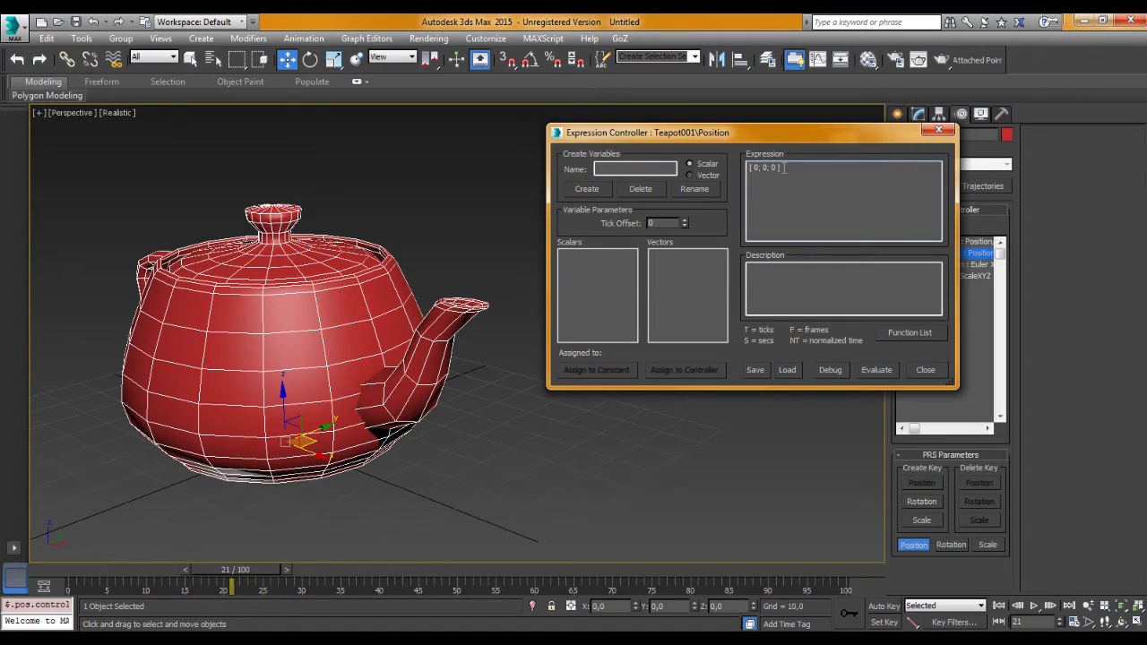
{"action": "left_click_drag", "start_coordinate": [786, 167], "coordinate": [750, 167]}
{"action": "left_click", "coordinate": [804, 169]}
{"action": "left_click_drag", "start_coordinate": [733, 140], "coordinate": [728, 152]}
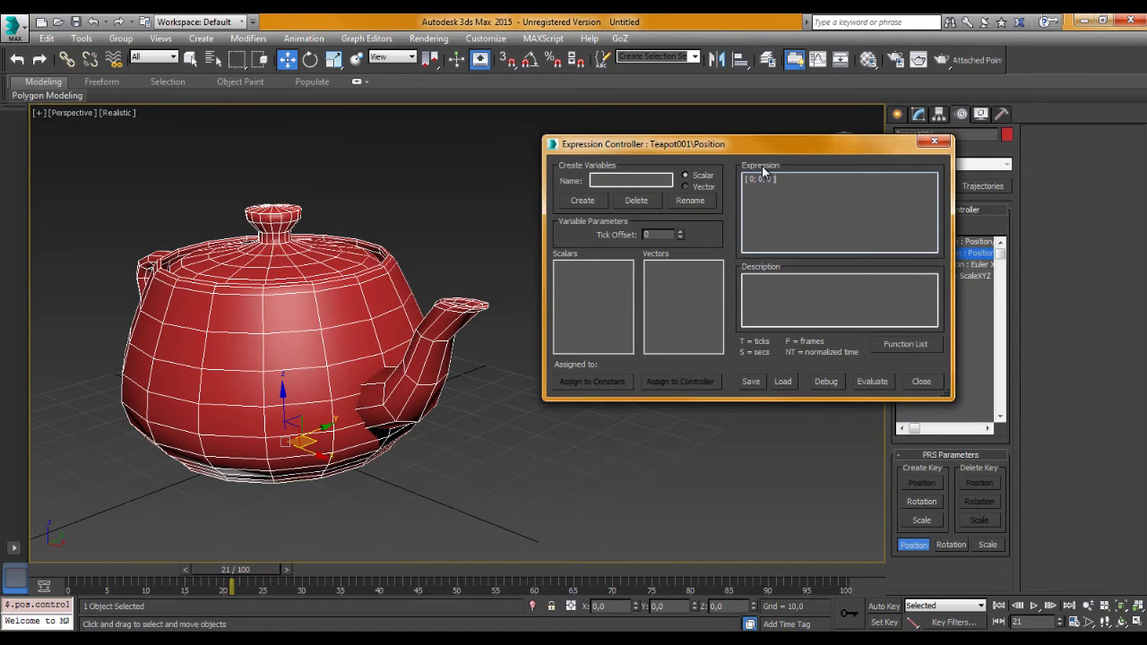
{"action": "left_click_drag", "start_coordinate": [774, 143], "coordinate": [771, 134]}
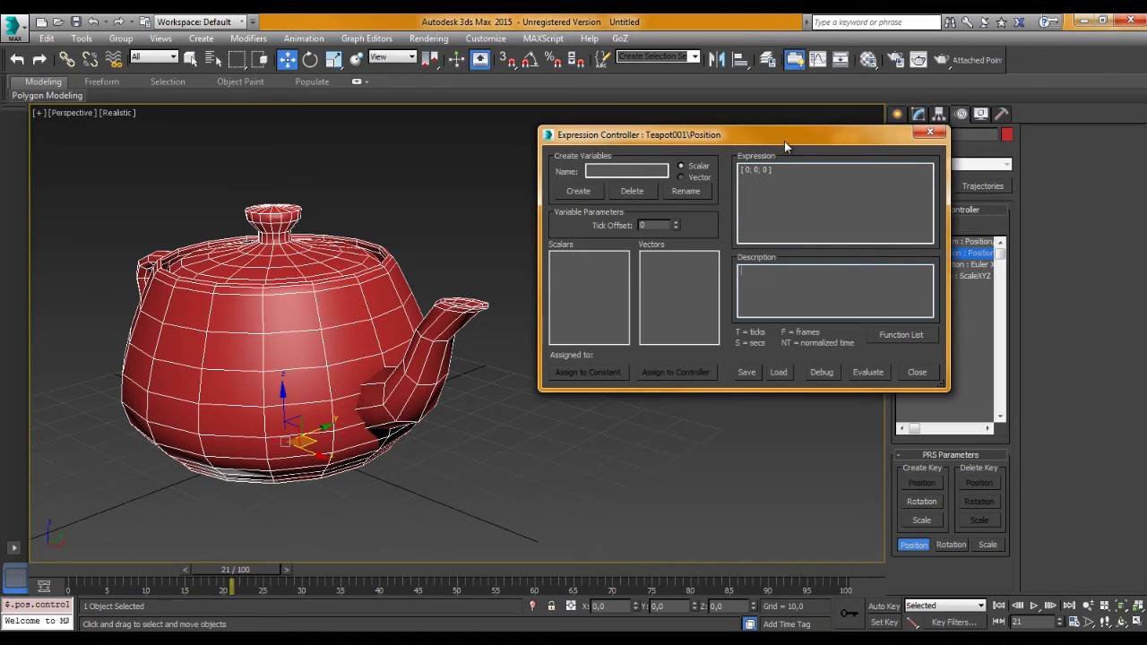
{"action": "left_click_drag", "start_coordinate": [784, 139], "coordinate": [703, 131]}
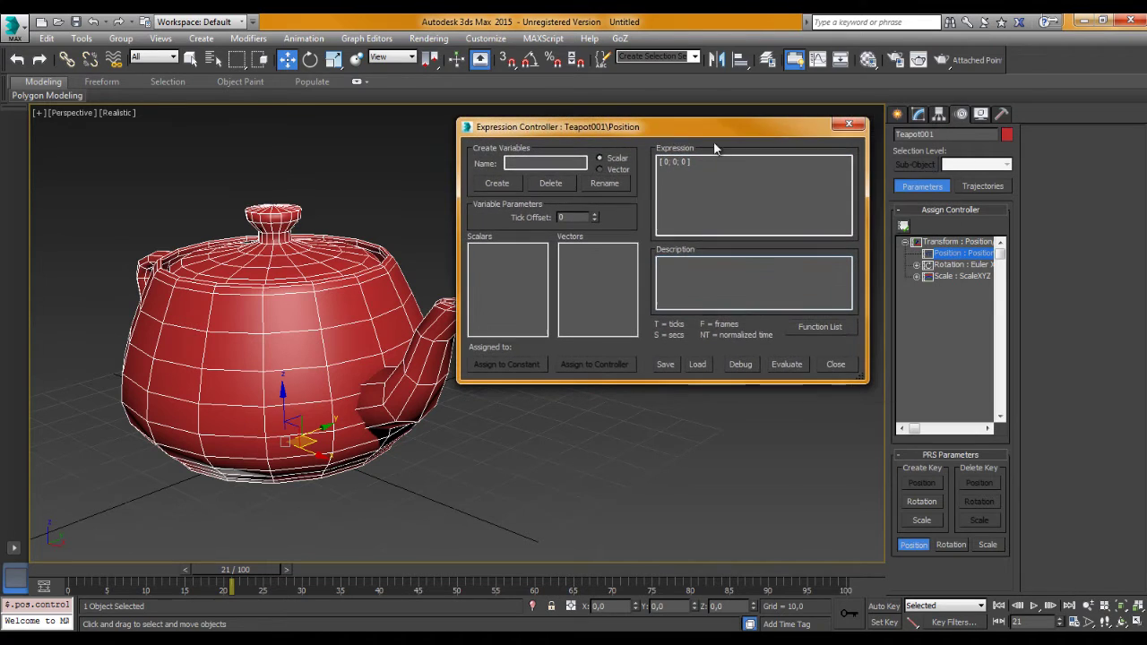
{"action": "left_click", "coordinate": [809, 328]}
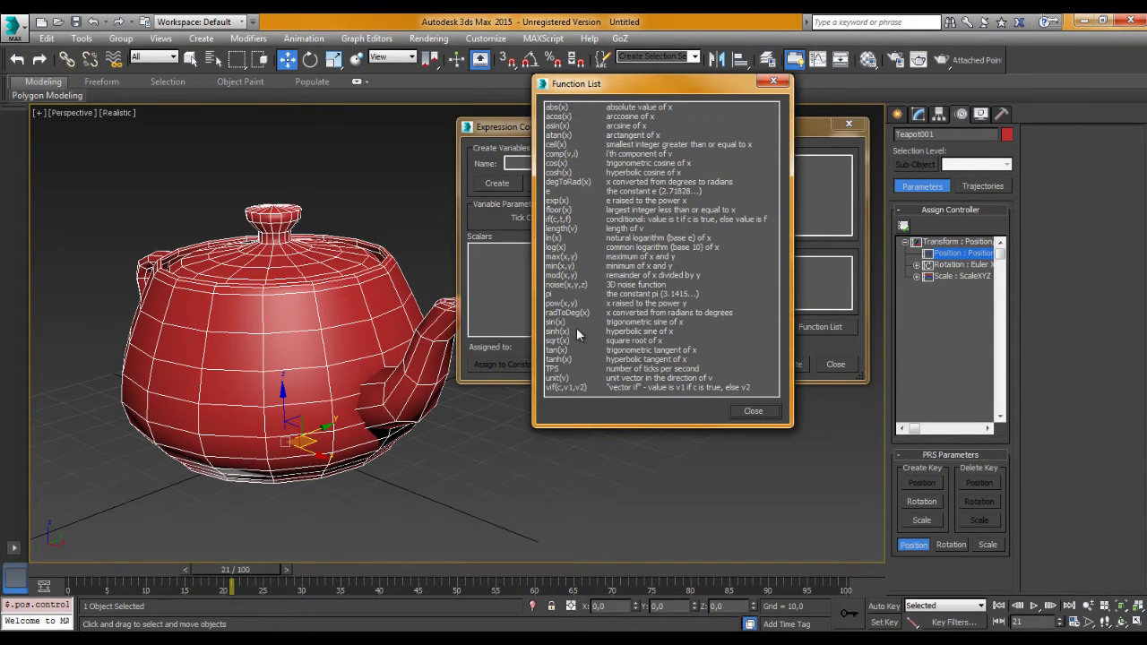
{"action": "left_click", "coordinate": [773, 81]}
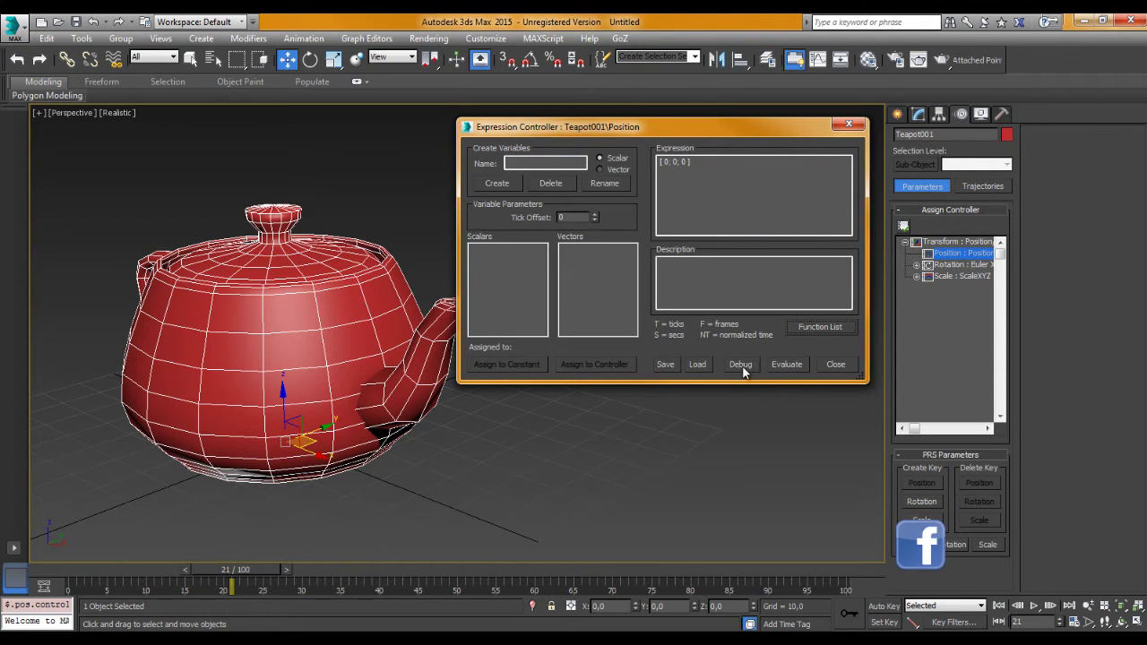
{"action": "left_click", "coordinate": [740, 364]}
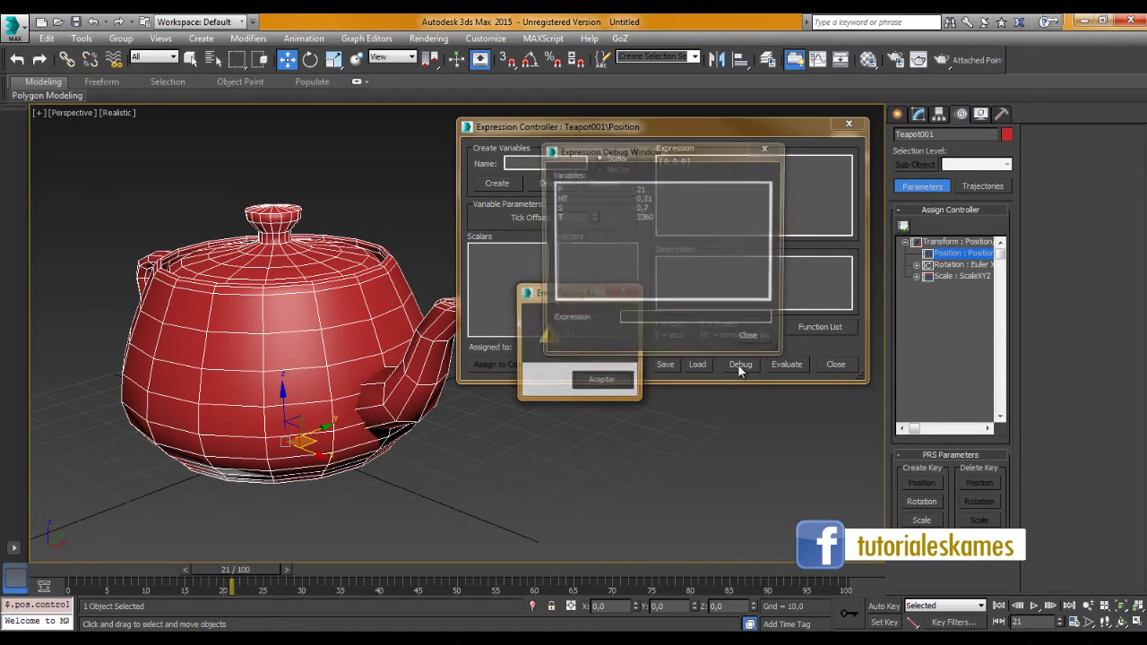
{"action": "left_click", "coordinate": [615, 387]}
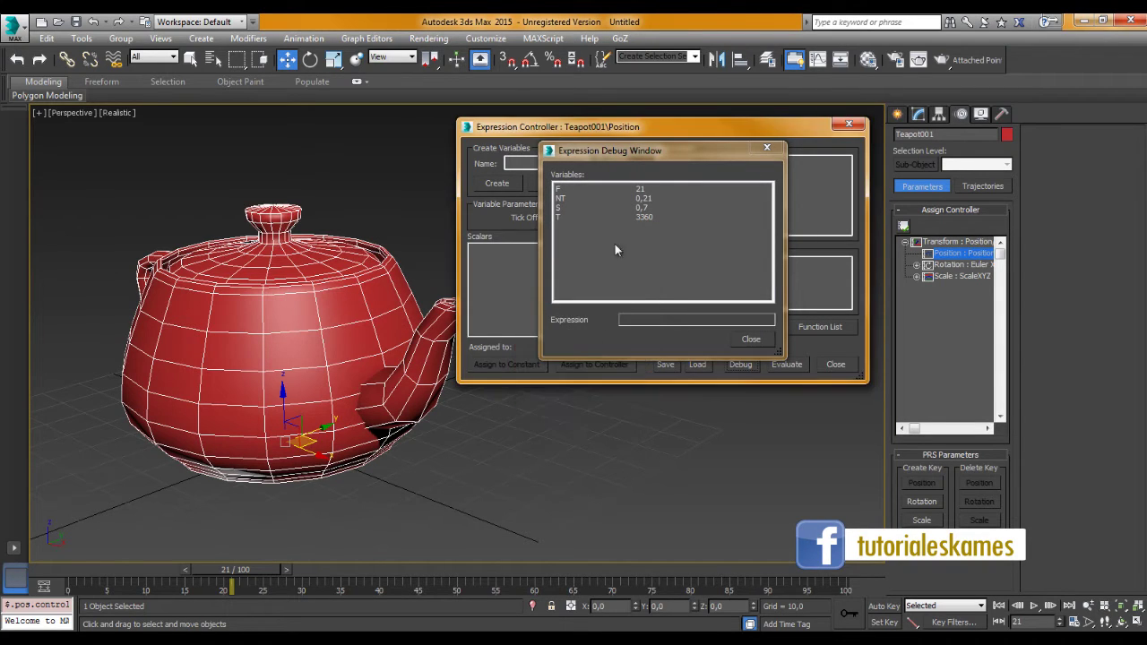
{"action": "left_click", "coordinate": [579, 191]}
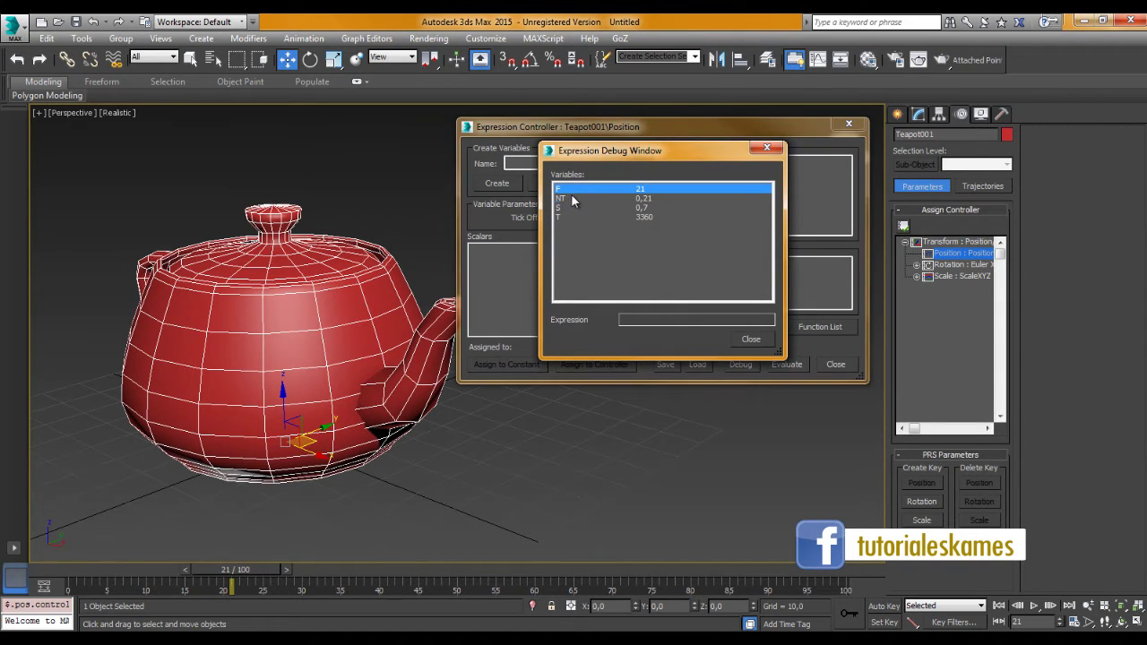
{"action": "left_click", "coordinate": [578, 205]}
{"action": "left_click", "coordinate": [574, 217]}
{"action": "left_click", "coordinate": [583, 193]}
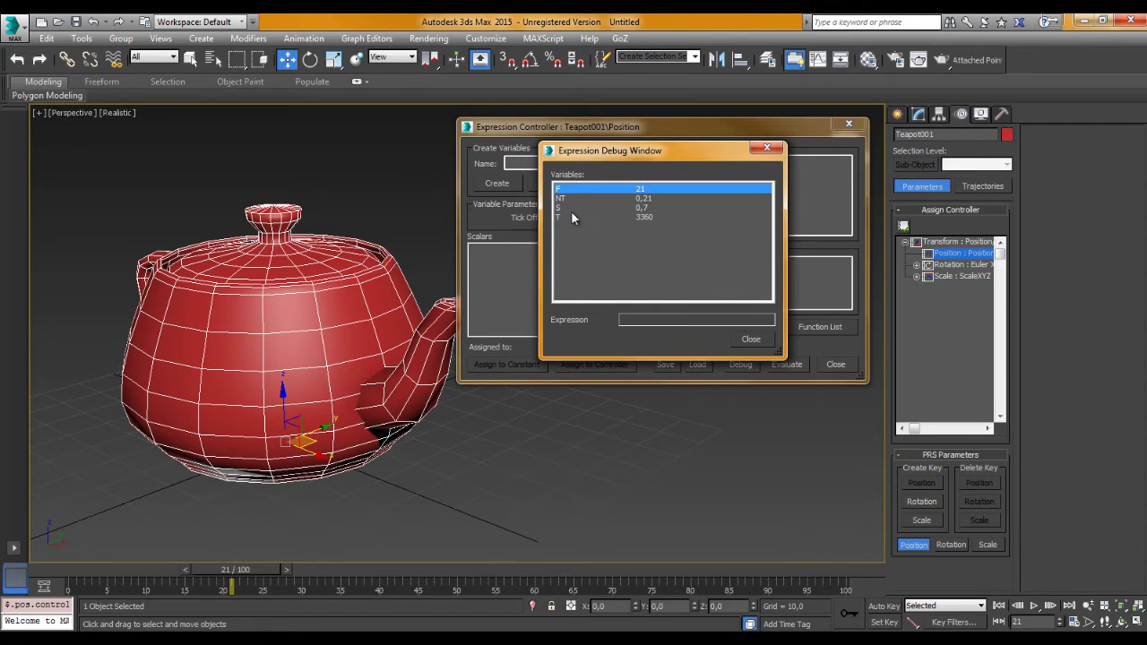
{"action": "left_click", "coordinate": [567, 215]}
{"action": "left_click", "coordinate": [567, 192]}
{"action": "left_click", "coordinate": [766, 148]}
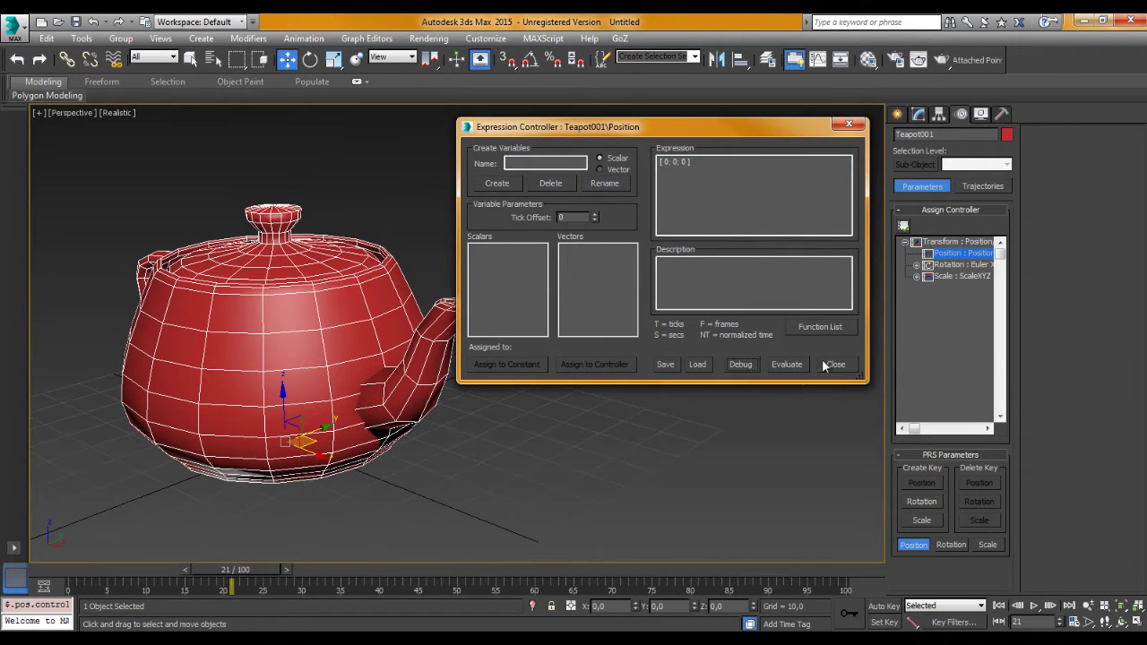
{"action": "left_click", "coordinate": [717, 206]}
Reposition the Expression Controller window and select values in the [0, 0, 0] expression
{"action": "left_click_drag", "start_coordinate": [673, 131], "coordinate": [656, 149]}
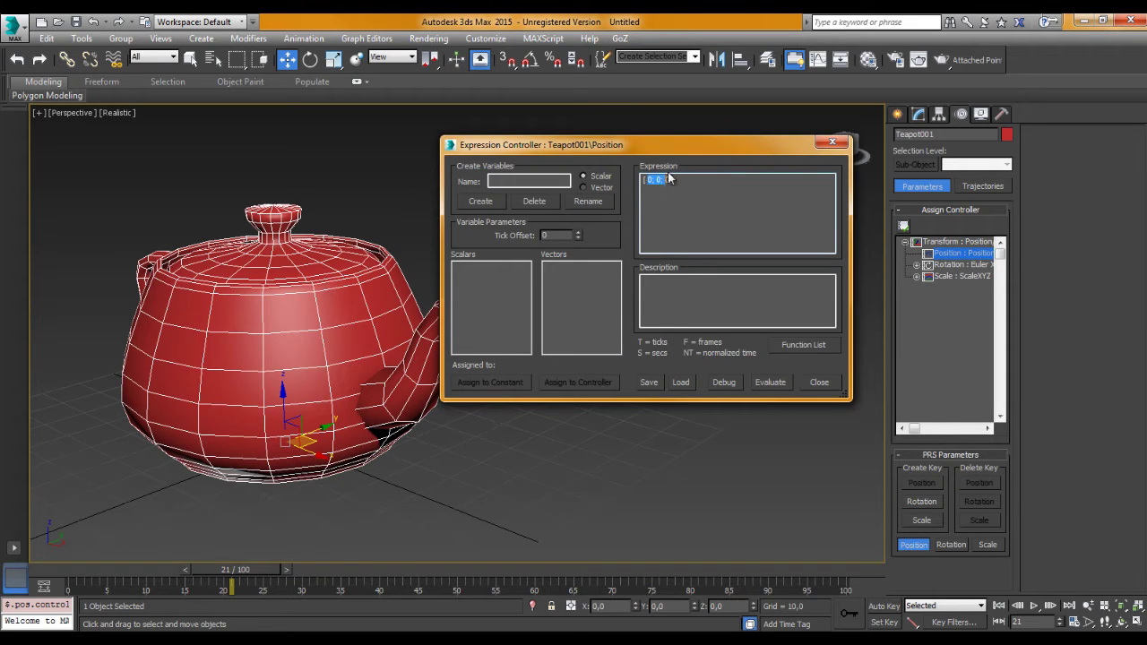
{"action": "left_click_drag", "start_coordinate": [673, 145], "coordinate": [773, 116]}
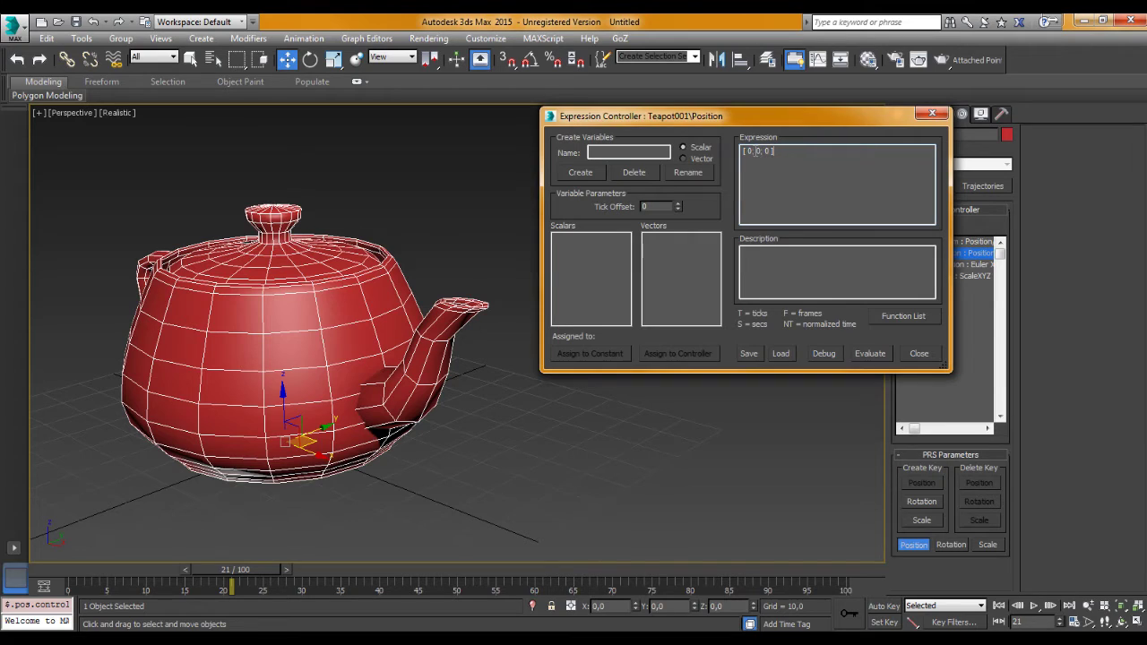
{"action": "left_click", "coordinate": [767, 187]}
{"action": "double_click", "coordinate": [768, 154]}
{"action": "left_click", "coordinate": [869, 354]}
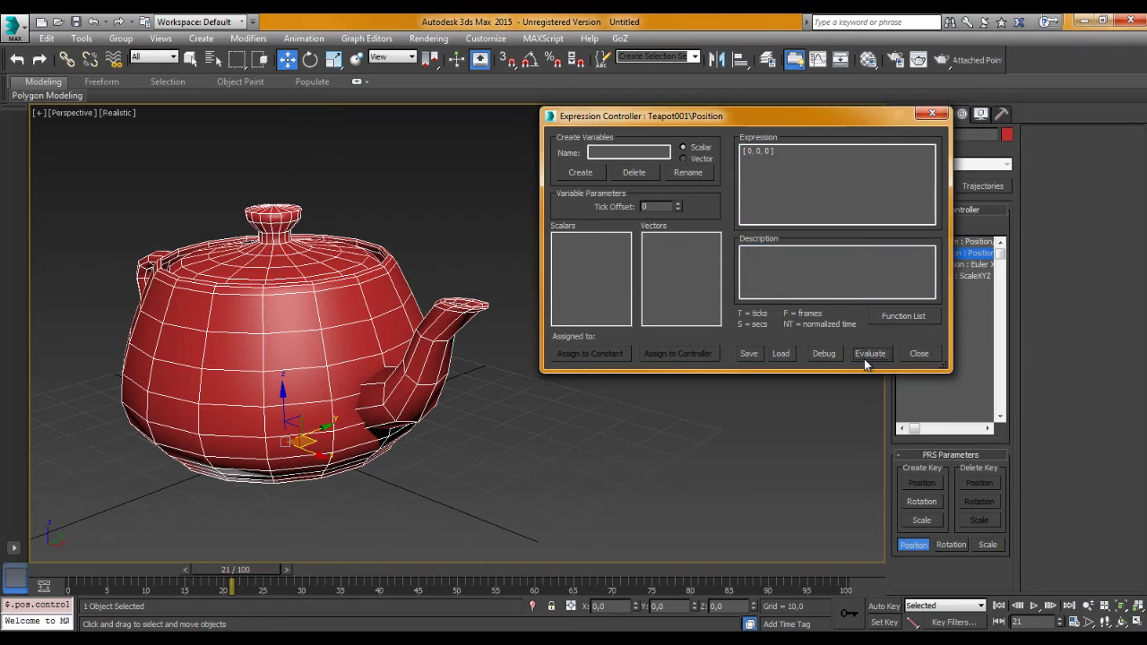
{"action": "middle_click_drag", "start_coordinate": [336, 362], "coordinate": [333, 302], "text": "alt"}
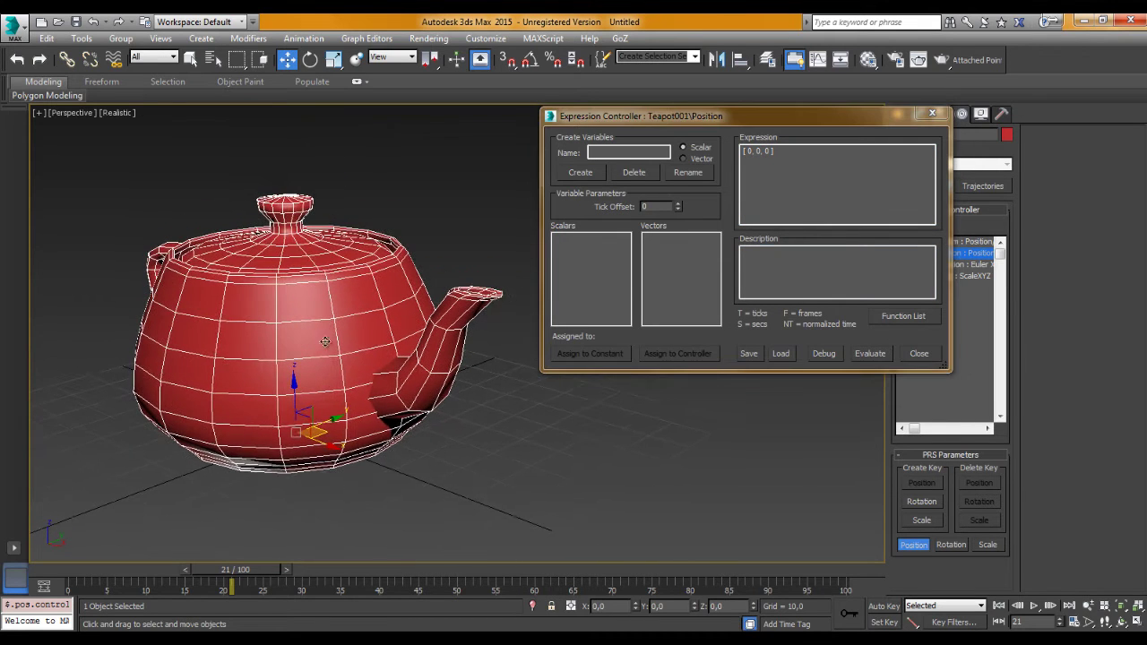
{"action": "double_click", "coordinate": [750, 151]}
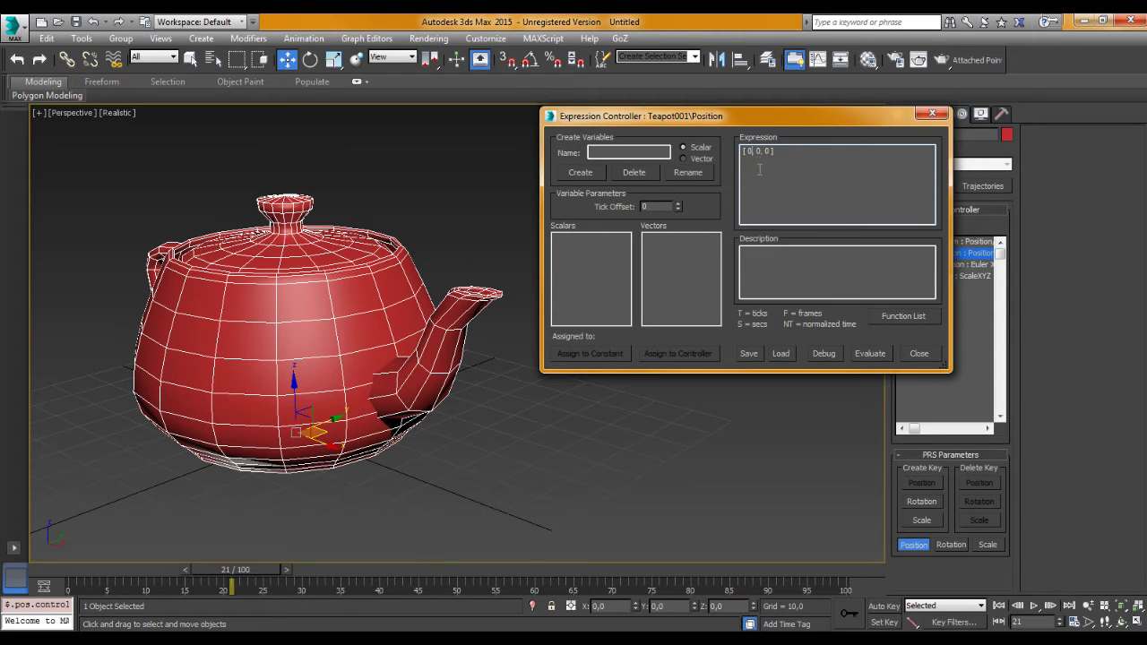
Write 'X Y Z' in the Description box, then add '= 1' after the X
{"action": "left_click", "coordinate": [784, 265]}
{"action": "type", "text": "X Y "}
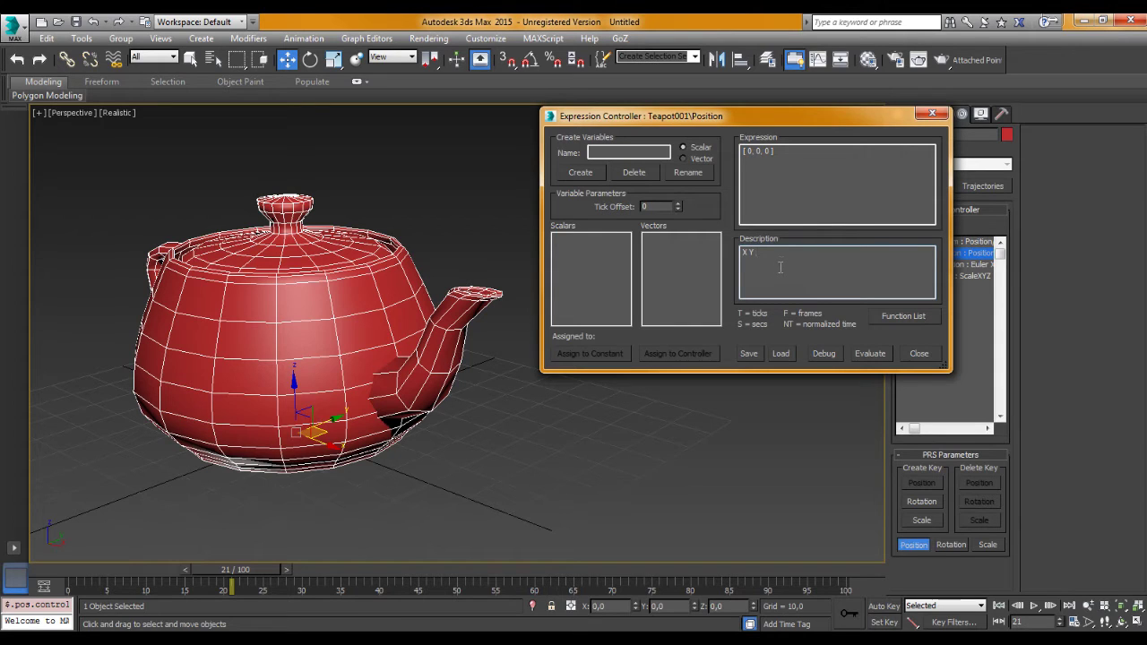
{"action": "type", "text": "Z"}
{"action": "left_click", "coordinate": [765, 150]}
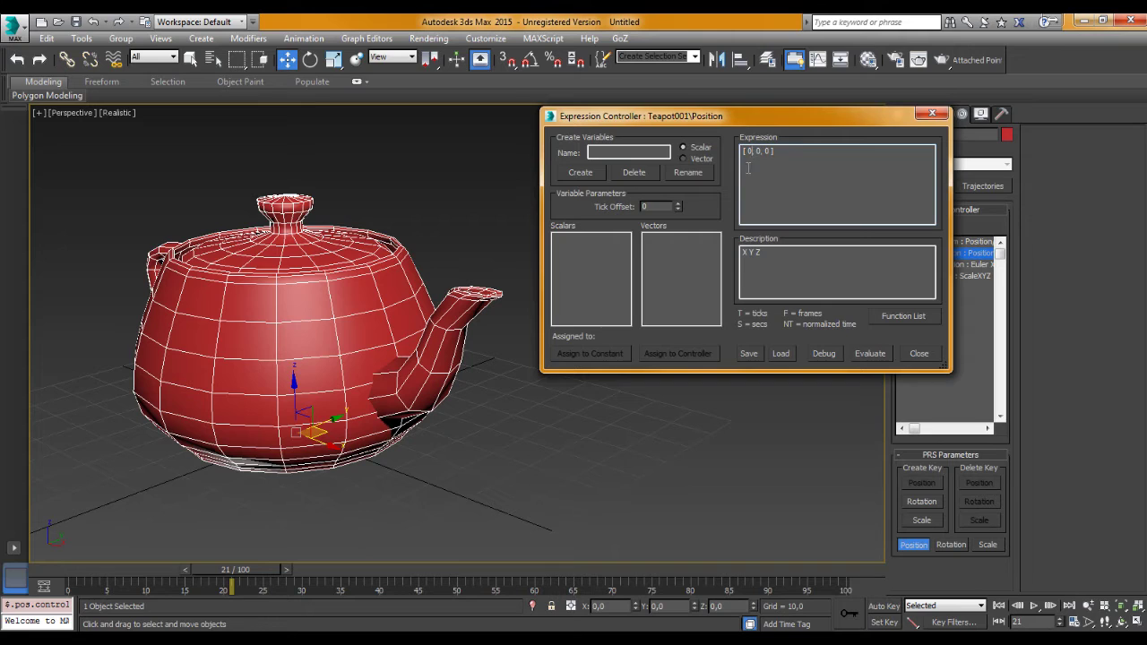
{"action": "double_click", "coordinate": [757, 152]}
{"action": "left_click", "coordinate": [769, 155]}
{"action": "left_click", "coordinate": [755, 255]}
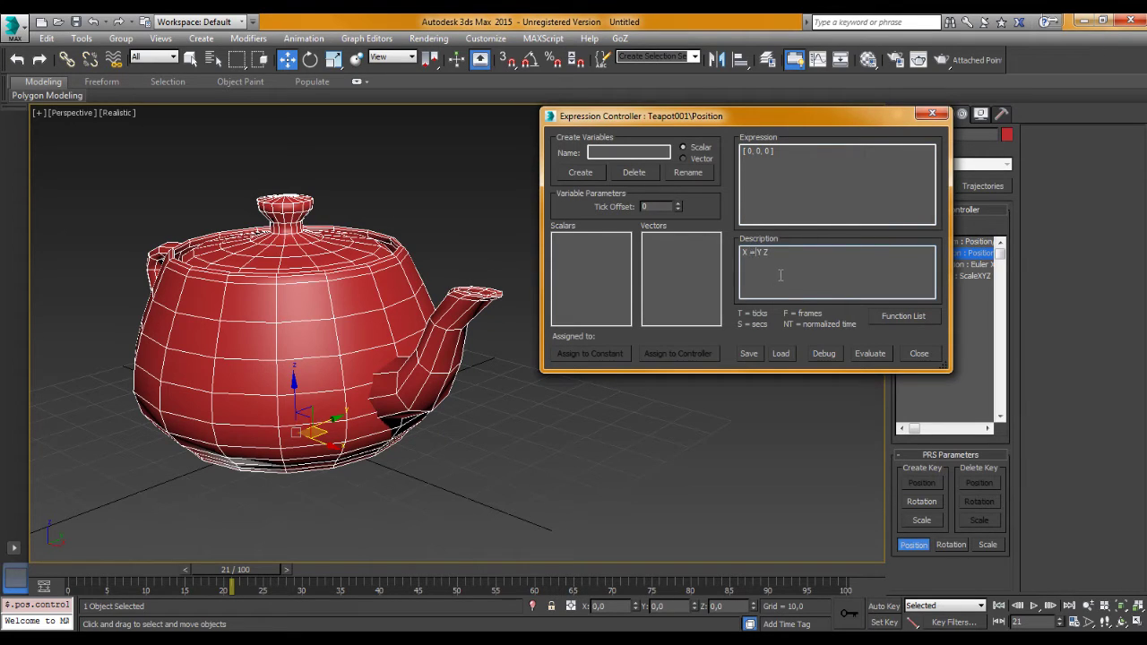
{"action": "type", "text": "1"}
{"action": "key", "text": "shift+Home"}
Change the expression's first value to 1 and evaluate, placing the teapot at X = 1
{"action": "left_click", "coordinate": [764, 258]}
{"action": "left_click", "coordinate": [757, 155]}
{"action": "double_click", "coordinate": [749, 151]}
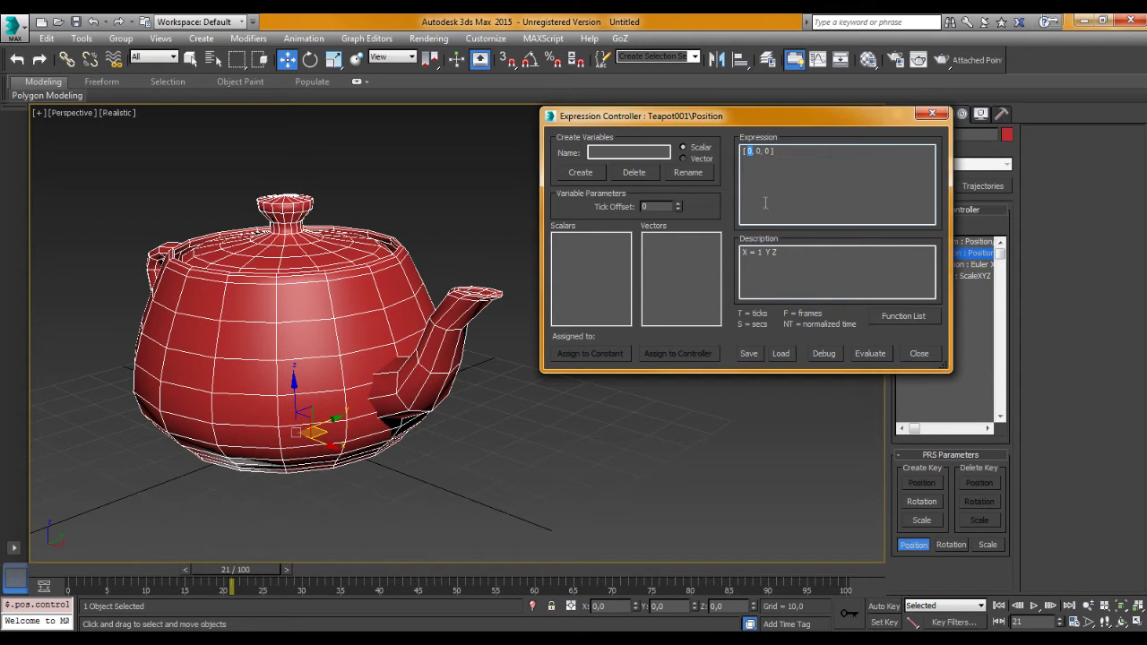
{"action": "type", "text": "1"}
{"action": "left_click", "coordinate": [870, 354]}
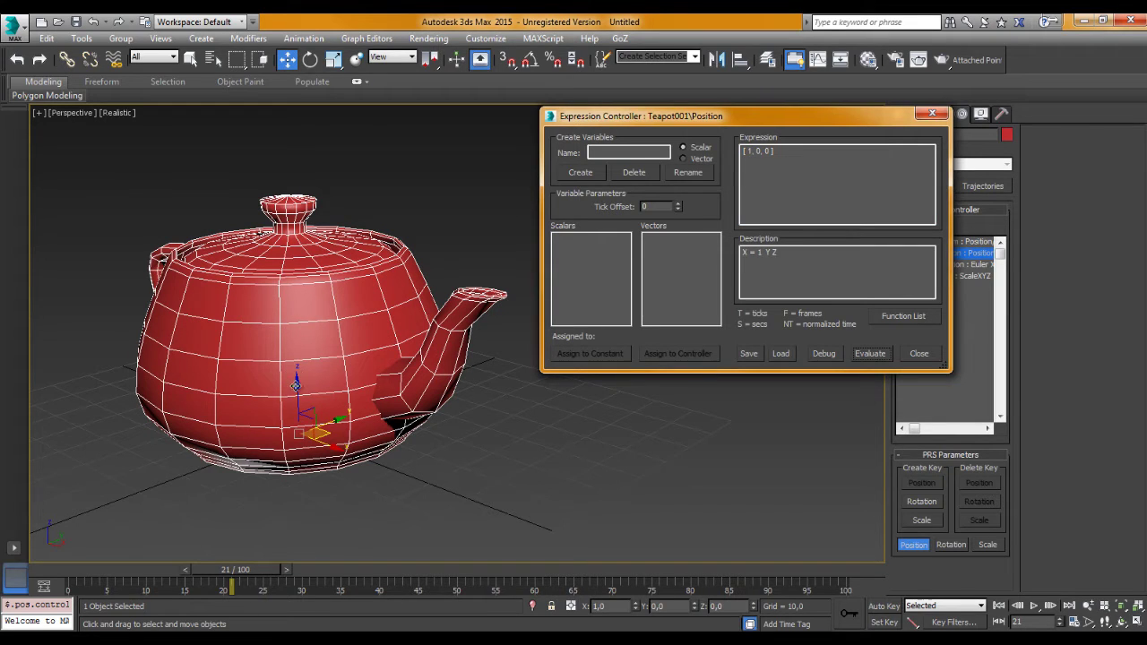
{"action": "middle_click_drag", "start_coordinate": [329, 422], "coordinate": [330, 394], "text": "alt"}
{"action": "scroll", "coordinate": [329, 392], "scroll_direction": "up", "scroll_amount": 6}
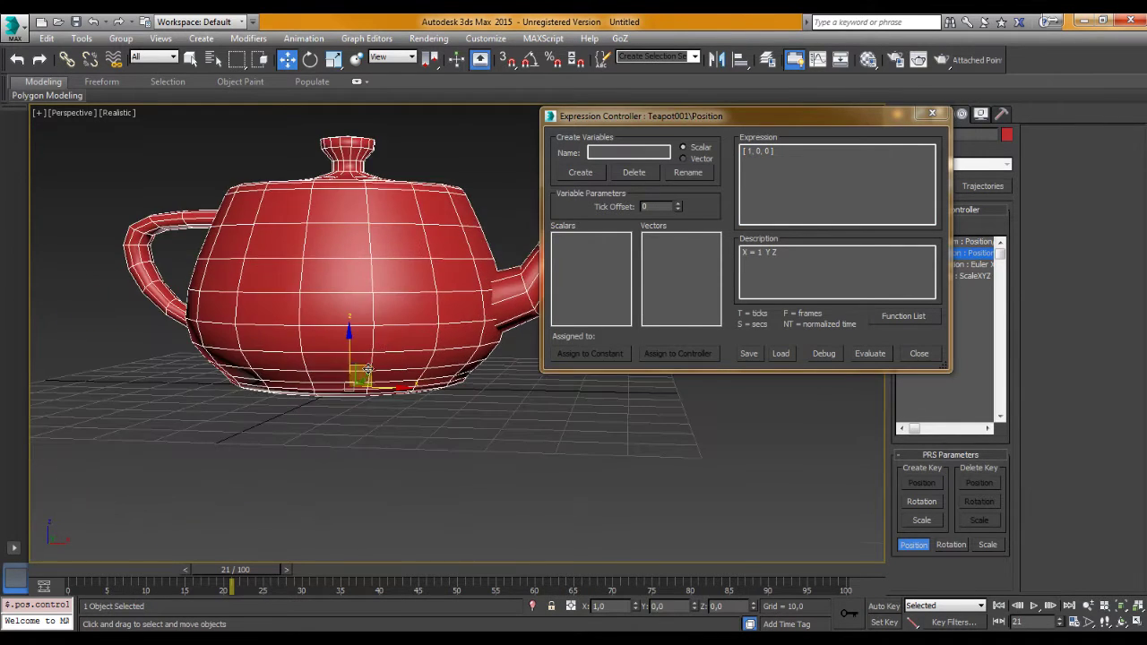
{"action": "scroll", "coordinate": [329, 393], "scroll_direction": "down", "scroll_amount": 5}
{"action": "scroll", "coordinate": [390, 399], "scroll_direction": "up", "scroll_amount": 1}
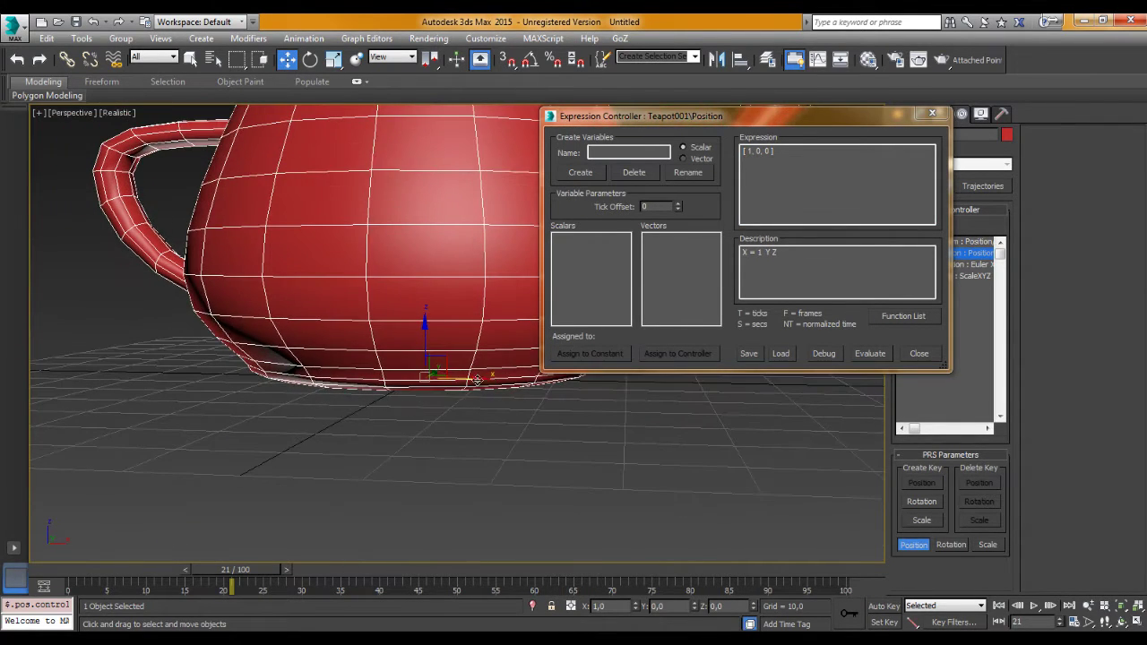
{"action": "mouse_move", "coordinate": [465, 383]}
{"action": "middle_mouse_down", "text": "alt"}
{"action": "mouse_move", "coordinate": [436, 371]}
{"action": "mouse_move", "coordinate": [448, 325]}
{"action": "mouse_move", "coordinate": [433, 339]}
{"action": "mouse_move", "coordinate": [433, 381]}
{"action": "mouse_move", "coordinate": [403, 395]}
{"action": "middle_mouse_up", "text": "alt"}
{"action": "key", "text": "t"}
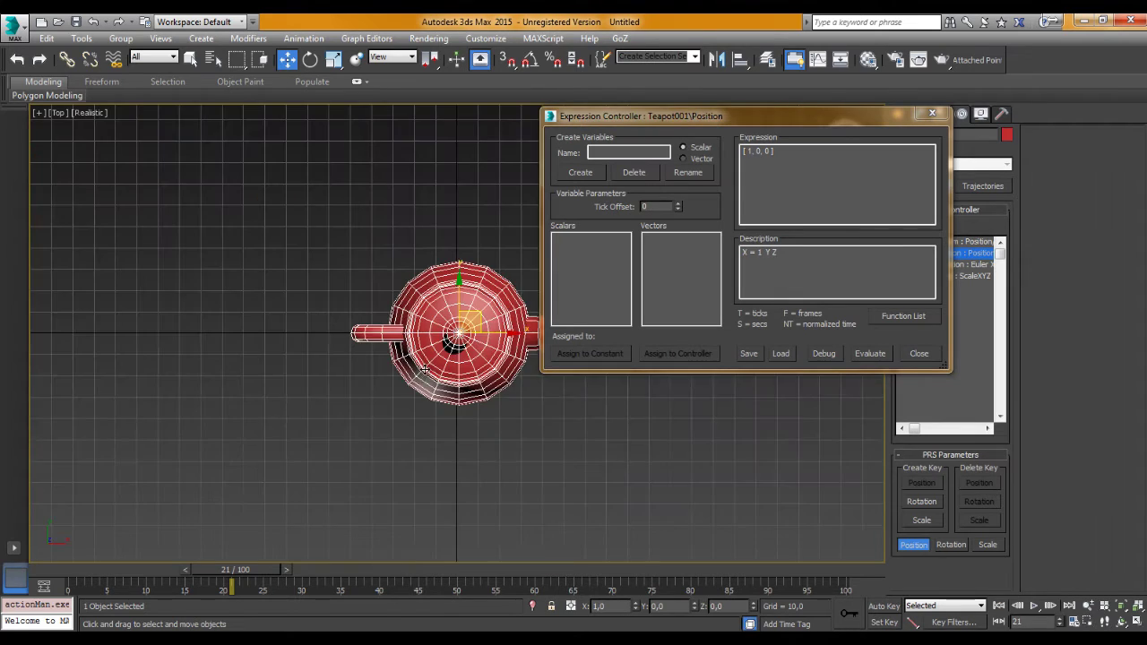
{"action": "mouse_move", "coordinate": [423, 356]}
{"action": "middle_mouse_down"}
{"action": "mouse_move", "coordinate": [366, 374]}
{"action": "mouse_move", "coordinate": [386, 411]}
{"action": "mouse_move", "coordinate": [310, 379]}
{"action": "middle_mouse_up"}
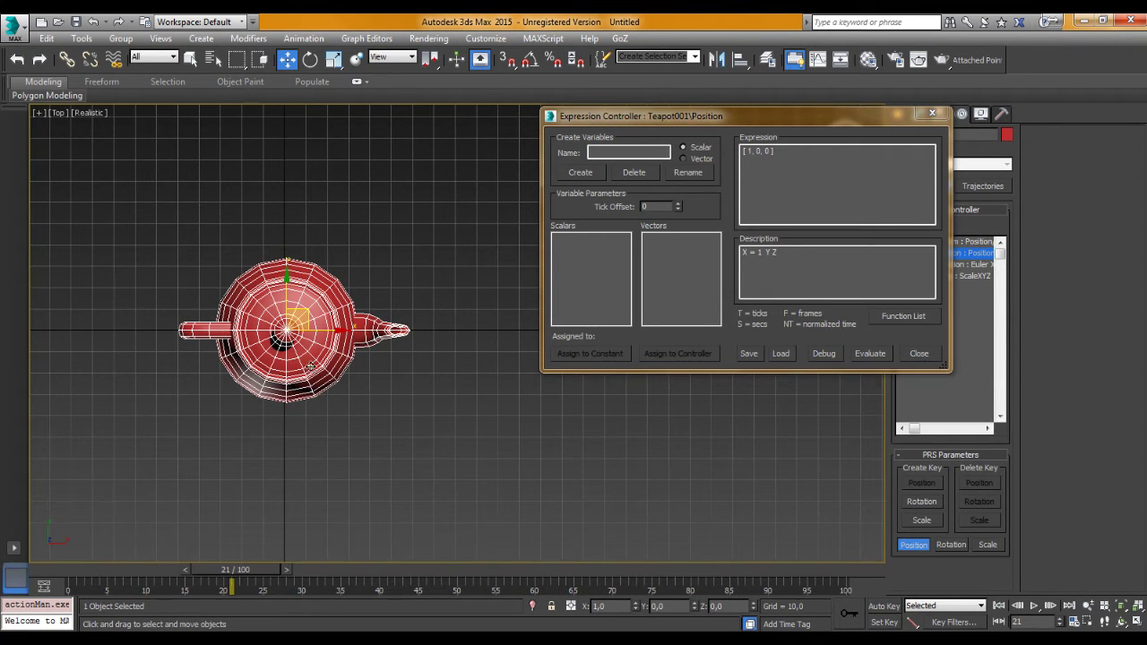
{"action": "scroll", "coordinate": [311, 366], "scroll_direction": "down", "scroll_amount": 2}
{"action": "mouse_move", "coordinate": [310, 366]}
{"action": "middle_mouse_down"}
{"action": "mouse_move", "coordinate": [299, 410]}
{"action": "mouse_move", "coordinate": [293, 371]}
{"action": "middle_mouse_up"}
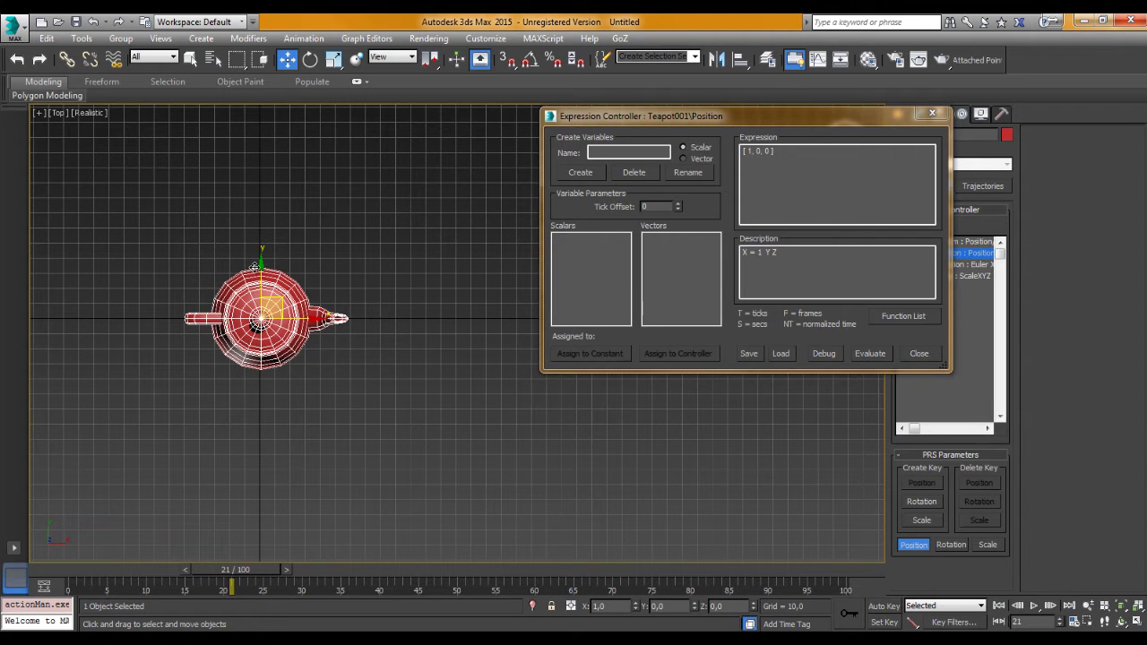
{"action": "left_click_drag", "start_coordinate": [779, 114], "coordinate": [706, 119]}
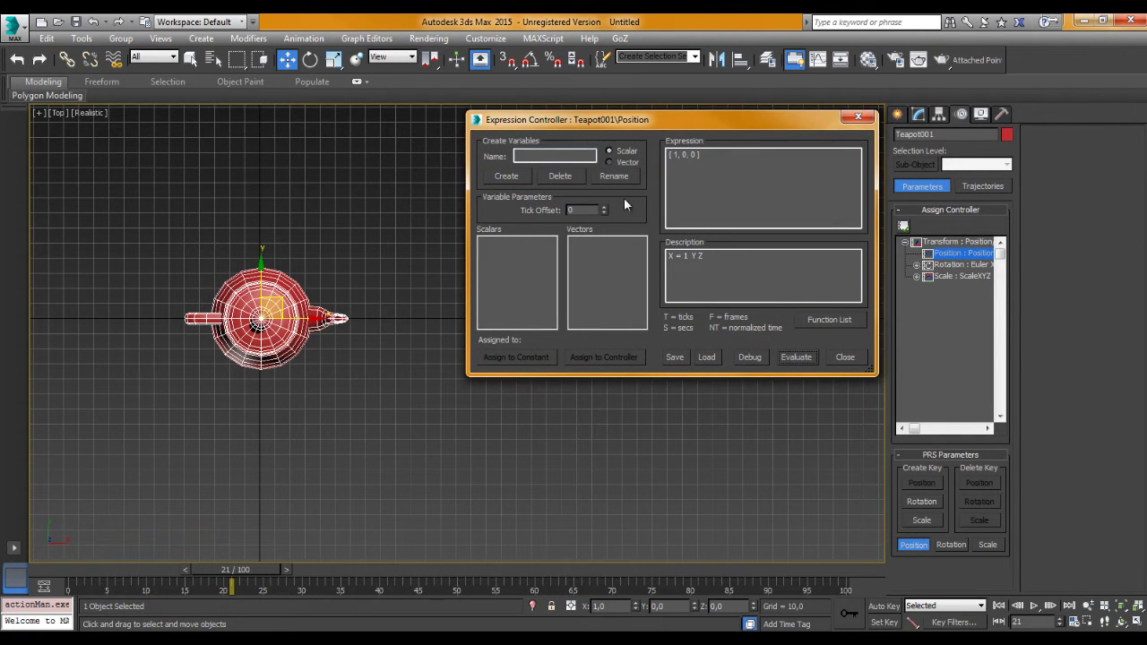
{"action": "left_click", "coordinate": [690, 162]}
{"action": "left_click_drag", "start_coordinate": [697, 119], "coordinate": [701, 123]}
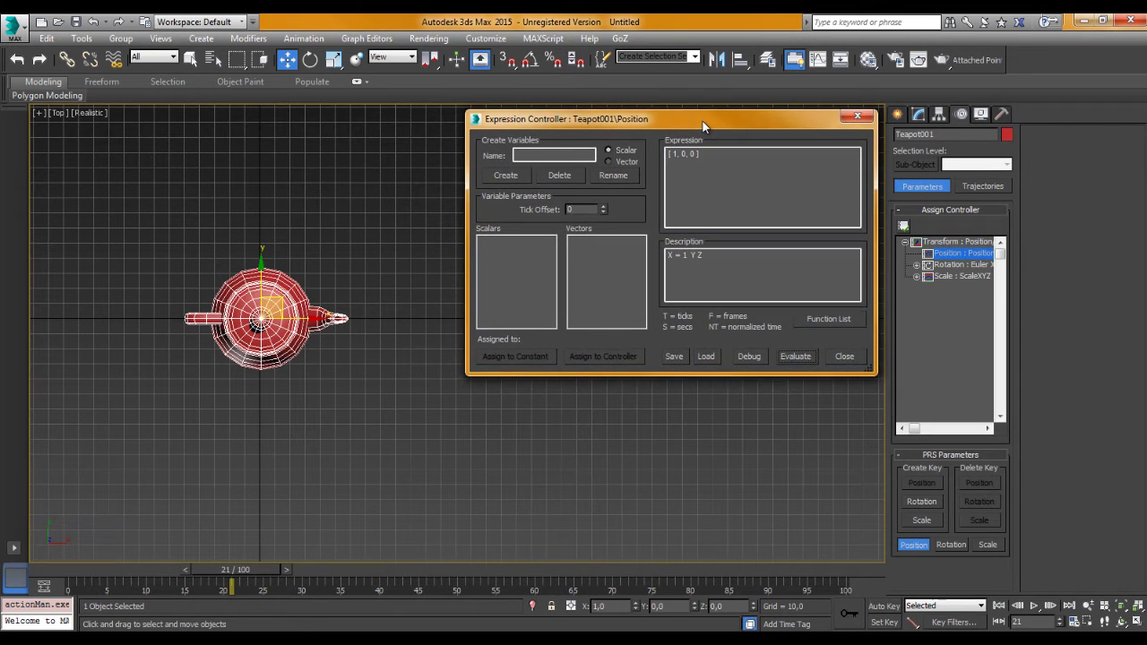
{"action": "left_click_drag", "start_coordinate": [701, 123], "coordinate": [703, 122]}
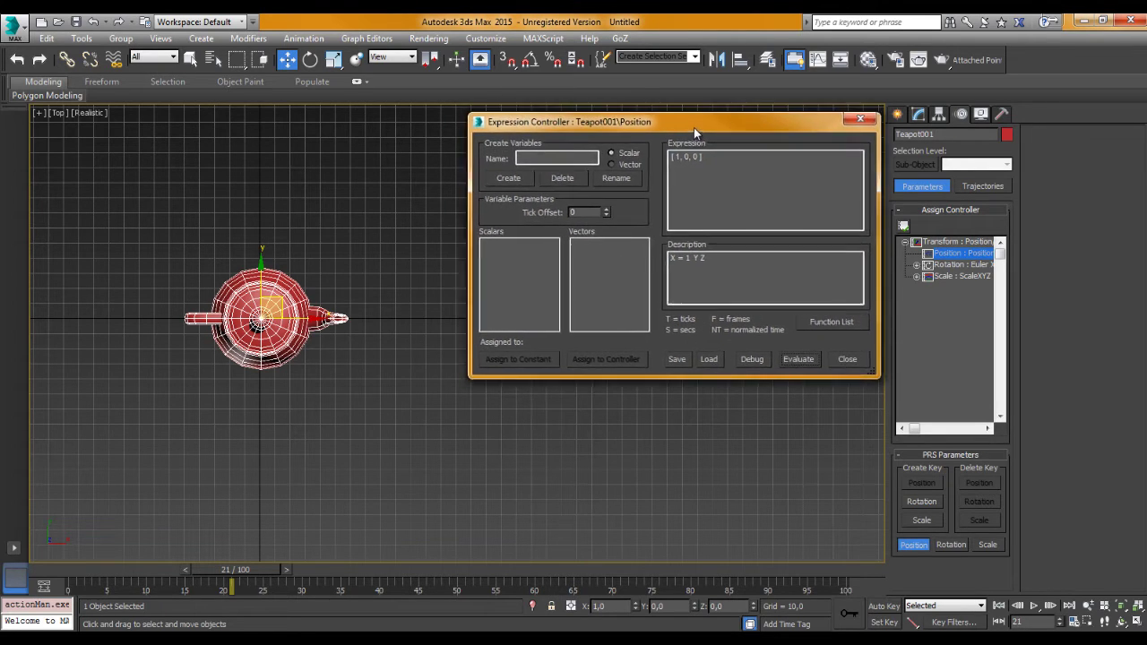
{"action": "left_click_drag", "start_coordinate": [688, 128], "coordinate": [690, 123]}
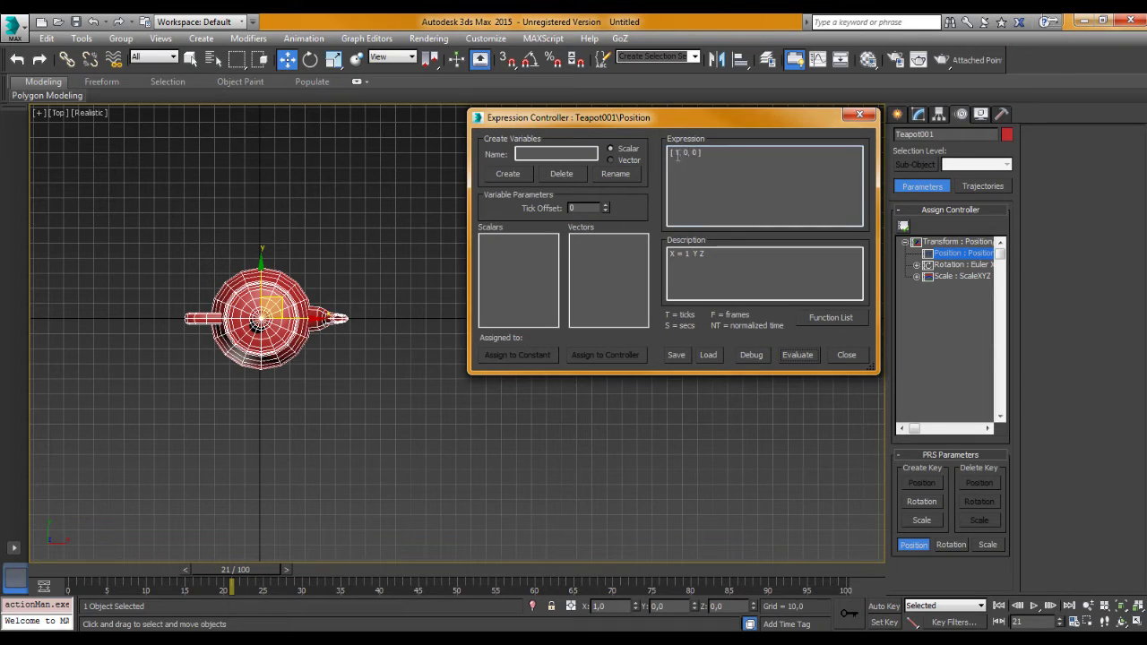
Replace the expression's first value with 0.1 and evaluate, moving the teapot to X = 0.1
{"action": "left_click", "coordinate": [678, 154]}
{"action": "left_click", "coordinate": [679, 161]}
{"action": "double_click", "coordinate": [679, 154]}
{"action": "type", "text": "F"}
{"action": "type", "text": "0.1"}
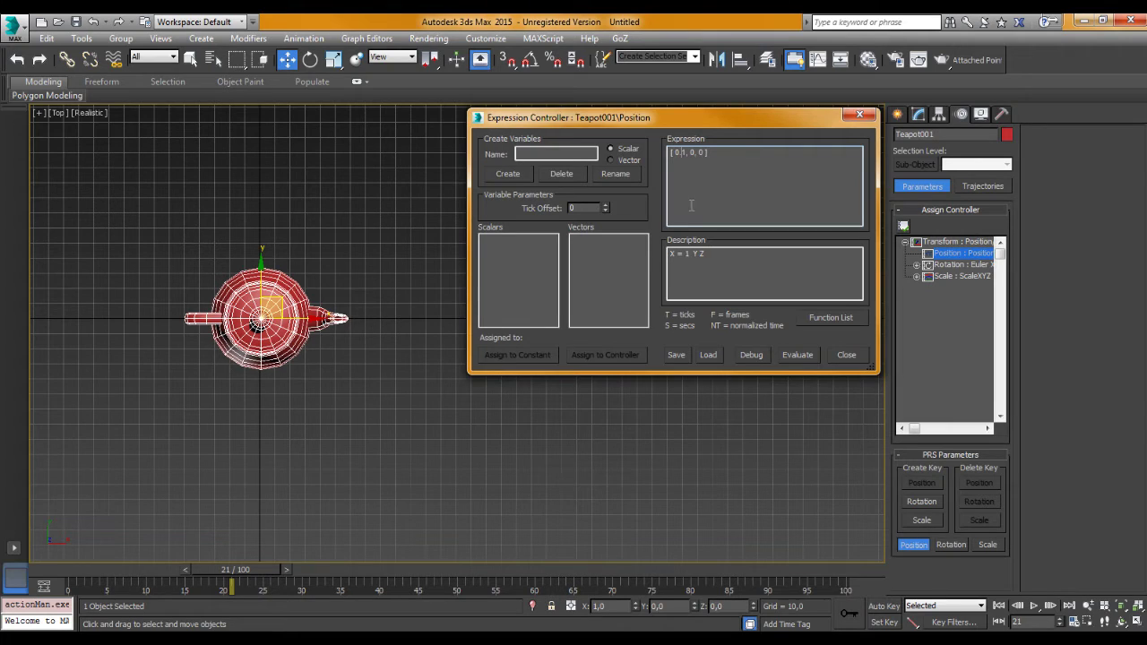
{"action": "left_click", "coordinate": [794, 355]}
Switch the Top view to wireframe and zoom in on the teapot
{"action": "middle_click_drag", "start_coordinate": [285, 341], "coordinate": [323, 319]}
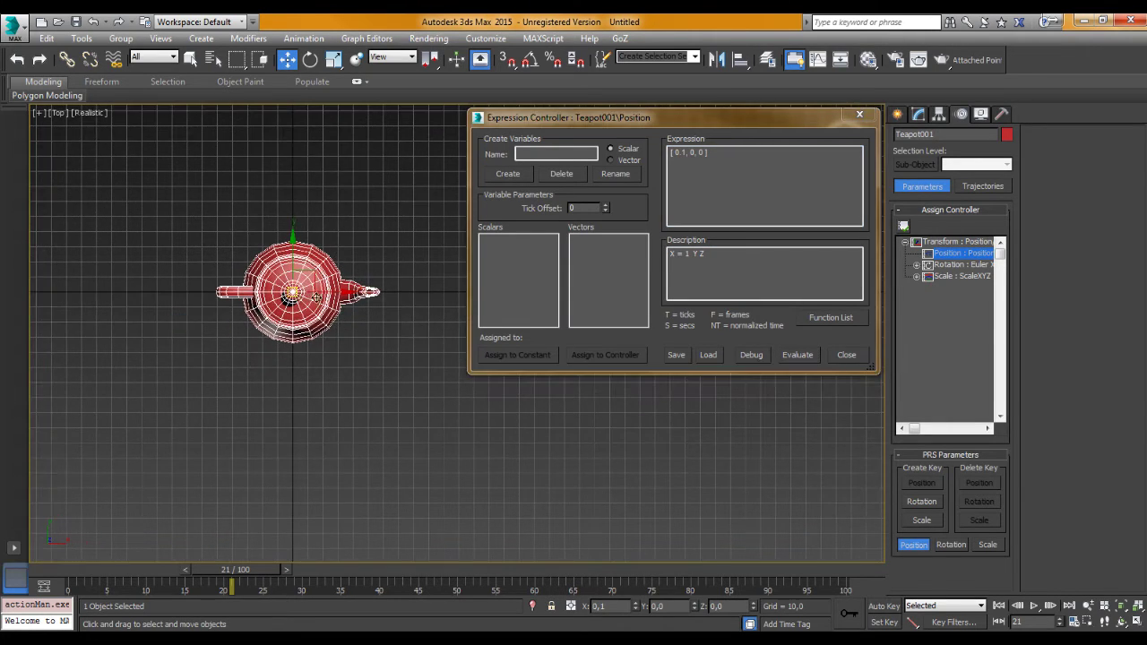
{"action": "scroll", "coordinate": [324, 320], "scroll_direction": "up", "scroll_amount": 4}
{"action": "scroll", "coordinate": [304, 327], "scroll_direction": "up", "scroll_amount": 2}
{"action": "scroll", "coordinate": [286, 332], "scroll_direction": "up", "scroll_amount": 1}
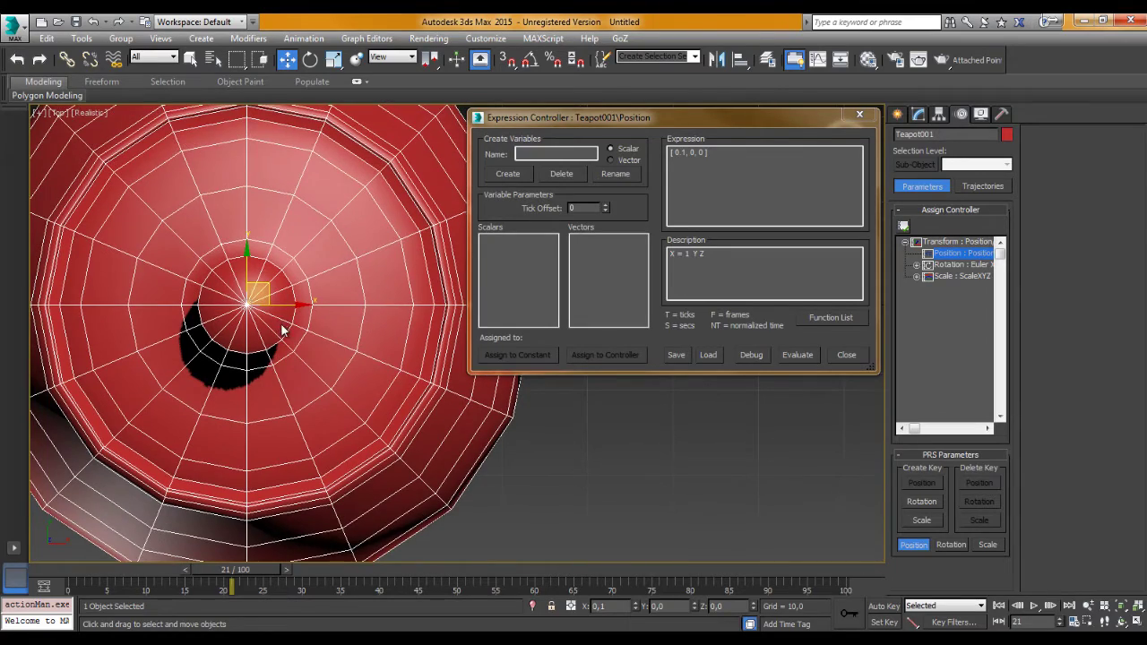
{"action": "key", "text": "F3"}
{"action": "scroll", "coordinate": [287, 332], "scroll_direction": "up", "scroll_amount": 2}
{"action": "scroll", "coordinate": [309, 287], "scroll_direction": "up", "scroll_amount": 2}
{"action": "scroll", "coordinate": [328, 254], "scroll_direction": "up", "scroll_amount": 1}
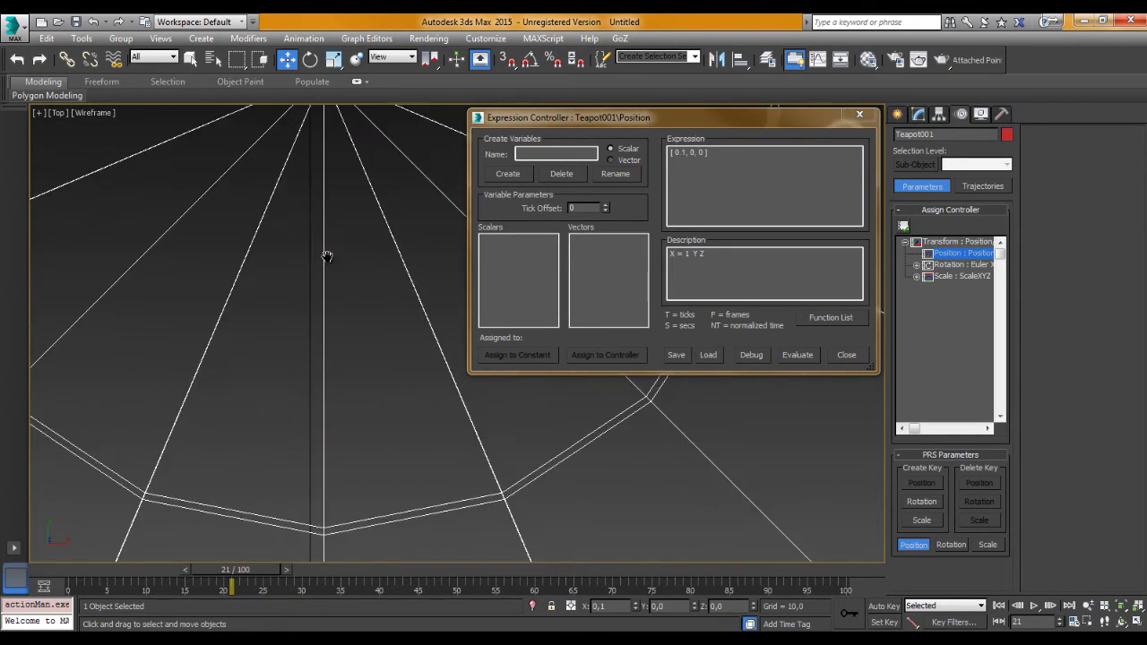
{"action": "scroll", "coordinate": [300, 296], "scroll_direction": "down", "scroll_amount": 4}
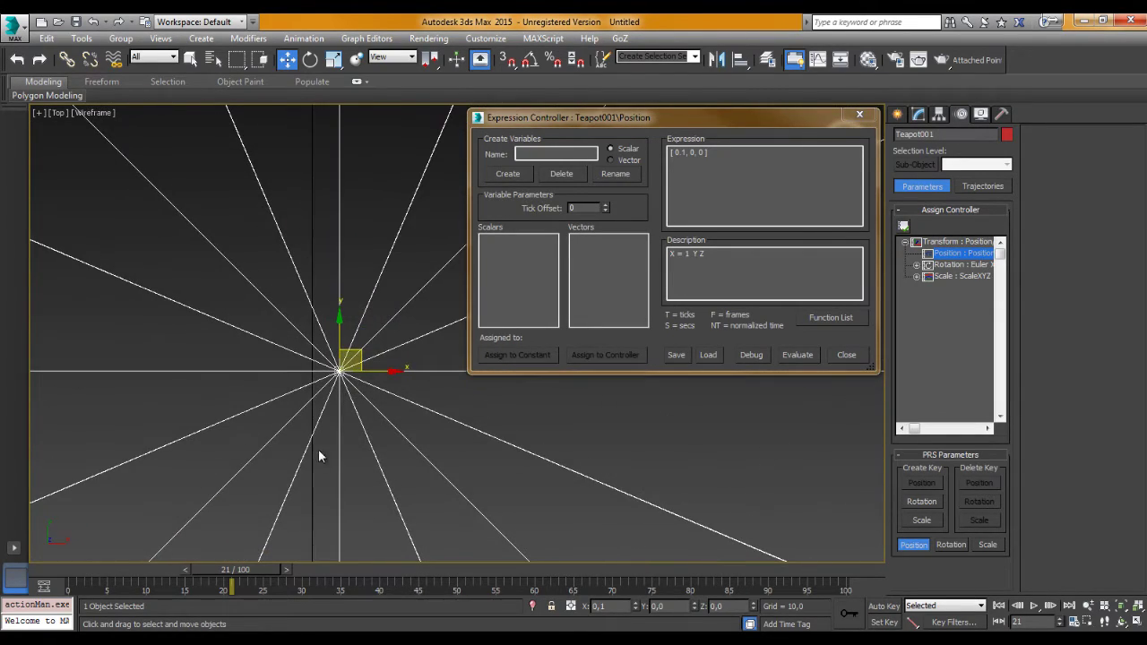
{"action": "scroll", "coordinate": [318, 439], "scroll_direction": "up", "scroll_amount": 1}
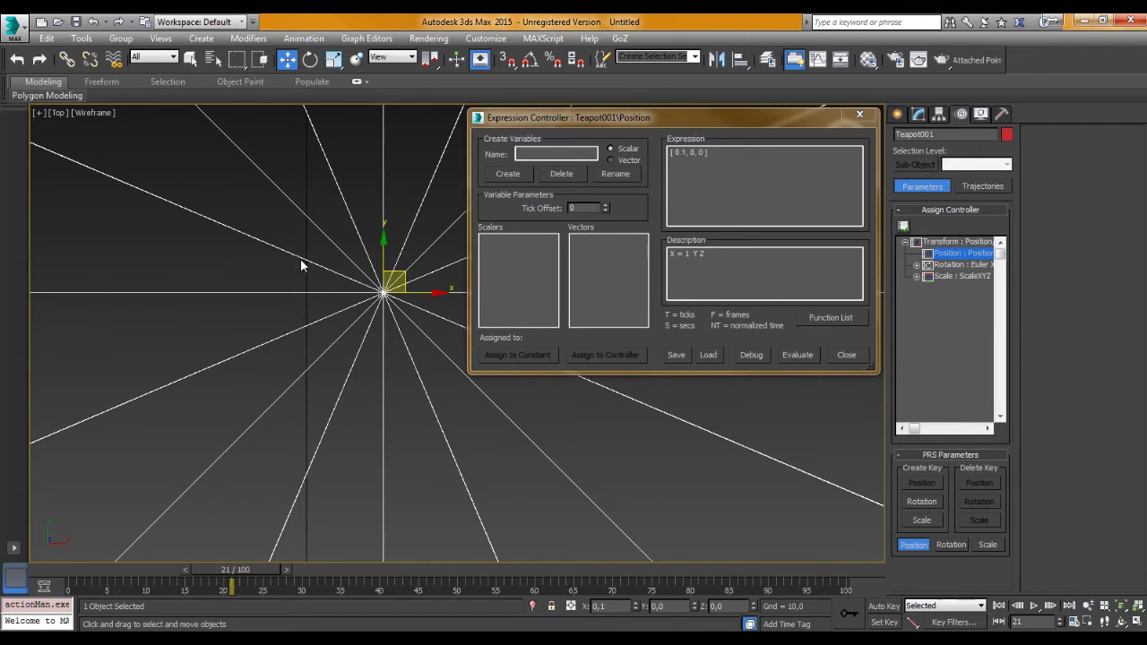
Change the expression's 0.1 back to 1
{"action": "left_click", "coordinate": [696, 162]}
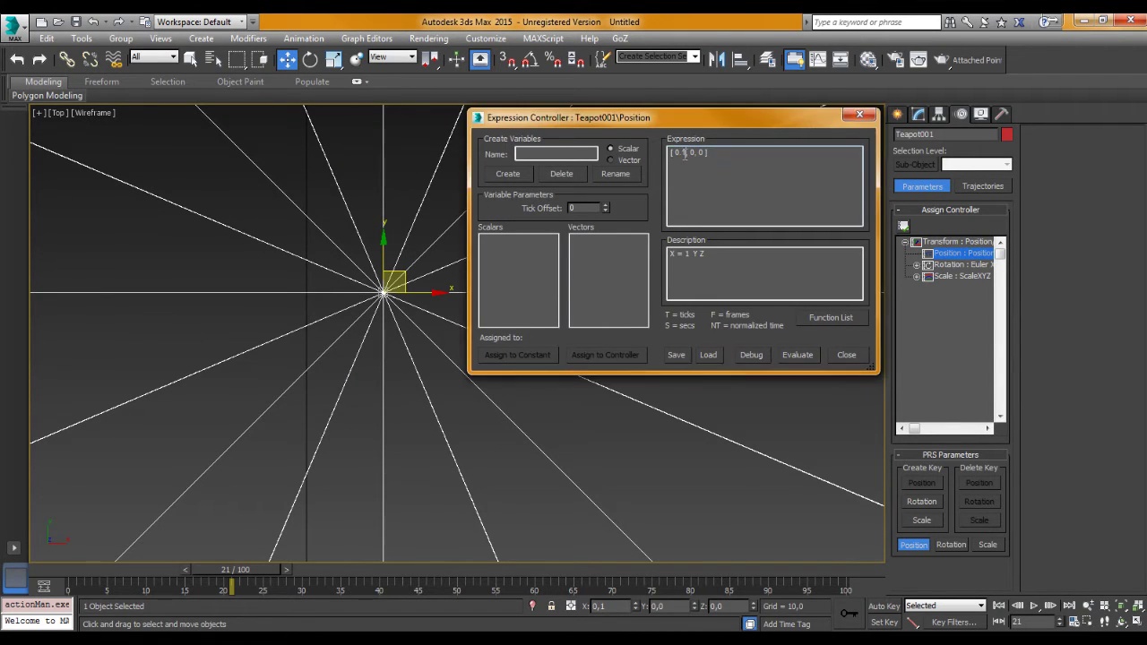
{"action": "left_click_drag", "start_coordinate": [687, 154], "coordinate": [676, 154]}
{"action": "type", "text": "1"}
{"action": "mouse_move", "coordinate": [418, 373]}
{"action": "middle_mouse_down"}
{"action": "mouse_move", "coordinate": [253, 385]}
{"action": "mouse_move", "coordinate": [256, 416]}
{"action": "middle_mouse_up"}
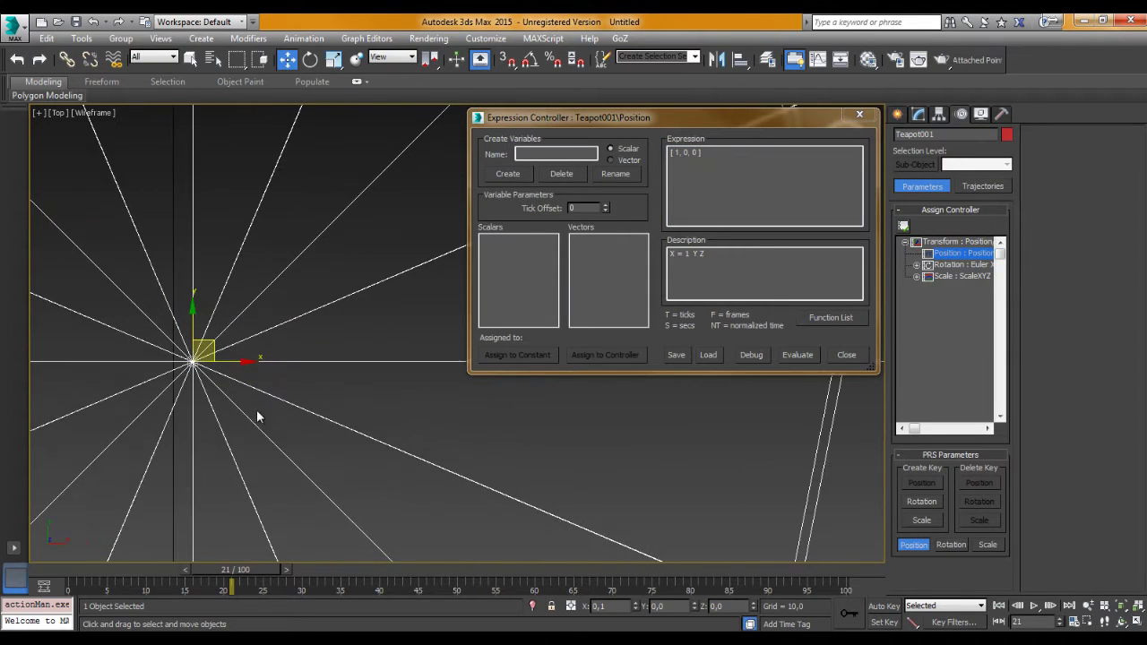
Evaluate [1, 0, 0] to return the teapot to X = 1, and zoom the Top view
{"action": "left_click", "coordinate": [794, 355]}
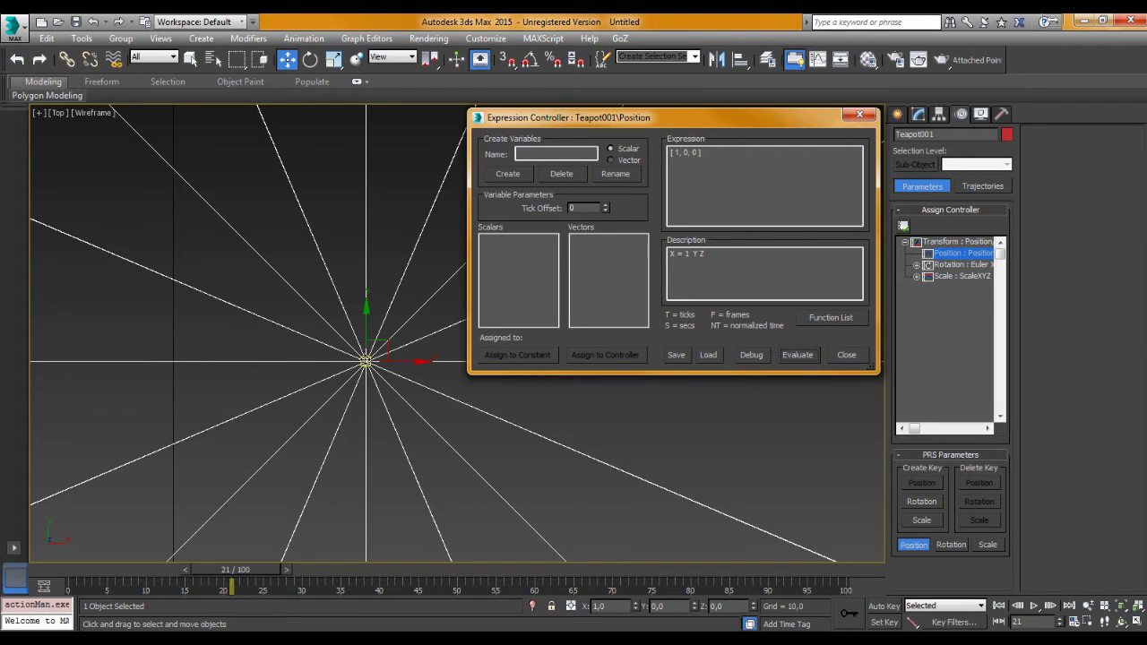
{"action": "scroll", "coordinate": [332, 383], "scroll_direction": "down", "scroll_amount": 1}
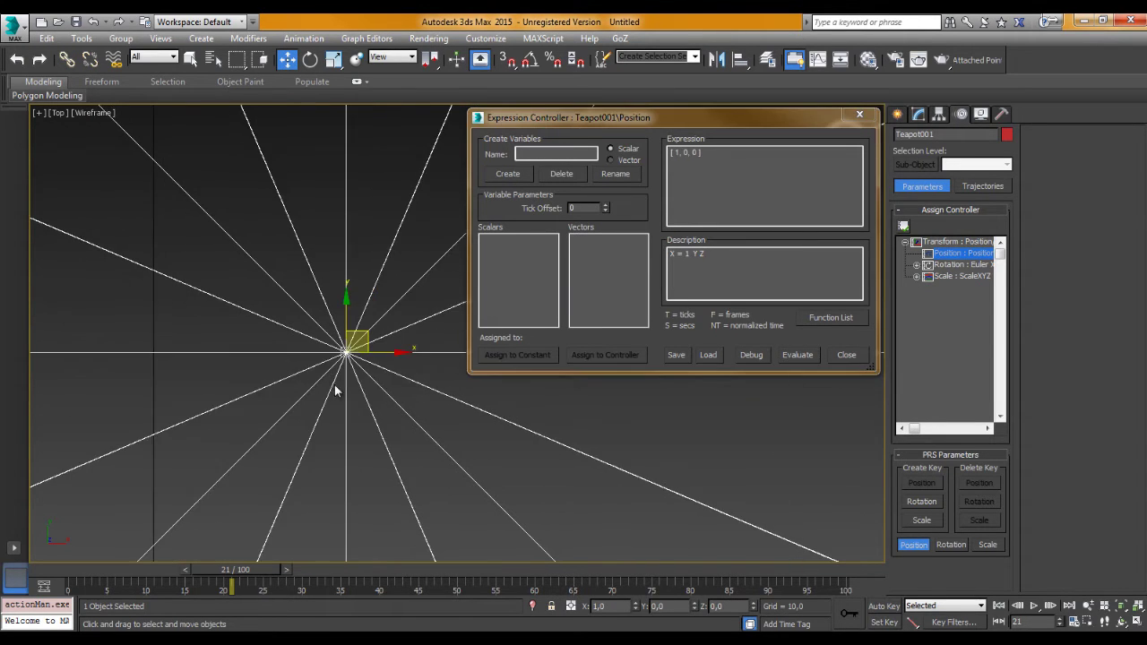
{"action": "scroll", "coordinate": [383, 409], "scroll_direction": "down", "scroll_amount": 2}
{"action": "scroll", "coordinate": [371, 379], "scroll_direction": "down", "scroll_amount": 1}
{"action": "scroll", "coordinate": [333, 403], "scroll_direction": "down", "scroll_amount": 1}
{"action": "scroll", "coordinate": [358, 421], "scroll_direction": "up", "scroll_amount": 2}
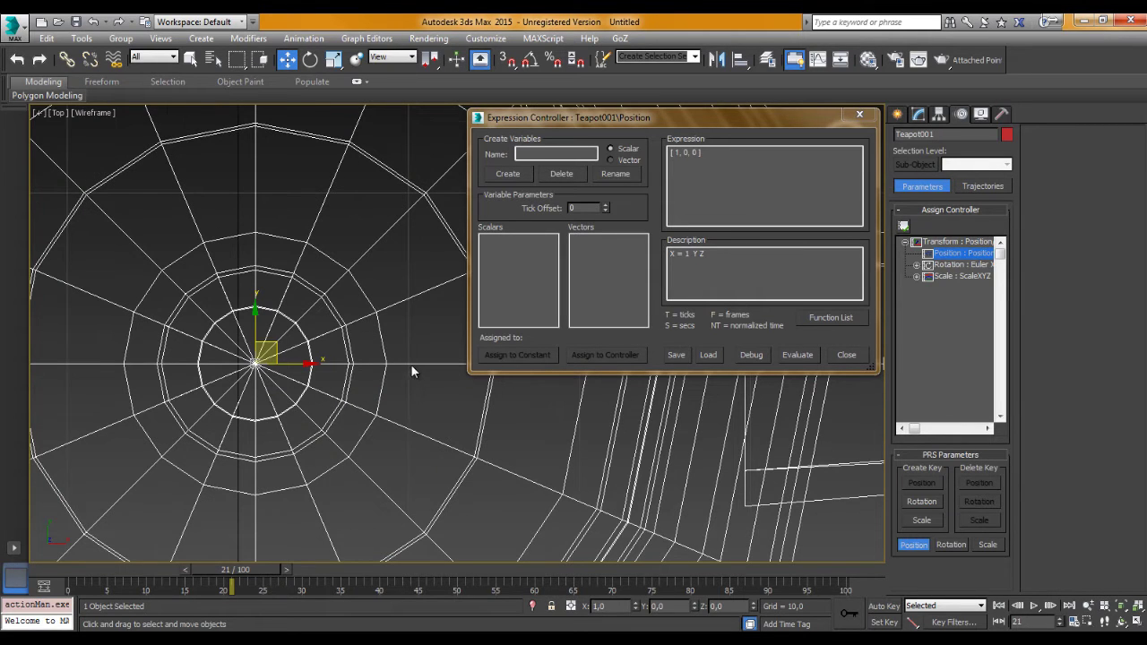
{"action": "scroll", "coordinate": [410, 364], "scroll_direction": "up", "scroll_amount": 1}
{"action": "scroll", "coordinate": [401, 335], "scroll_direction": "down", "scroll_amount": 1}
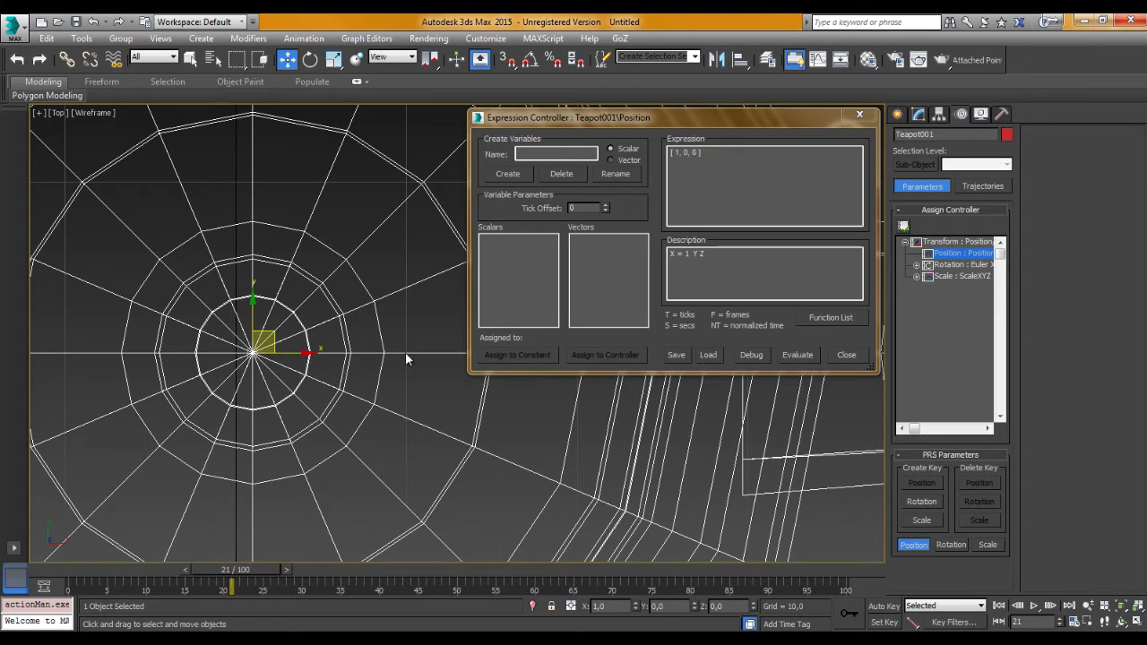
Make the expression [10, 0, 0], evaluate it, and view the teapot in Perspective
{"action": "left_click", "coordinate": [679, 155]}
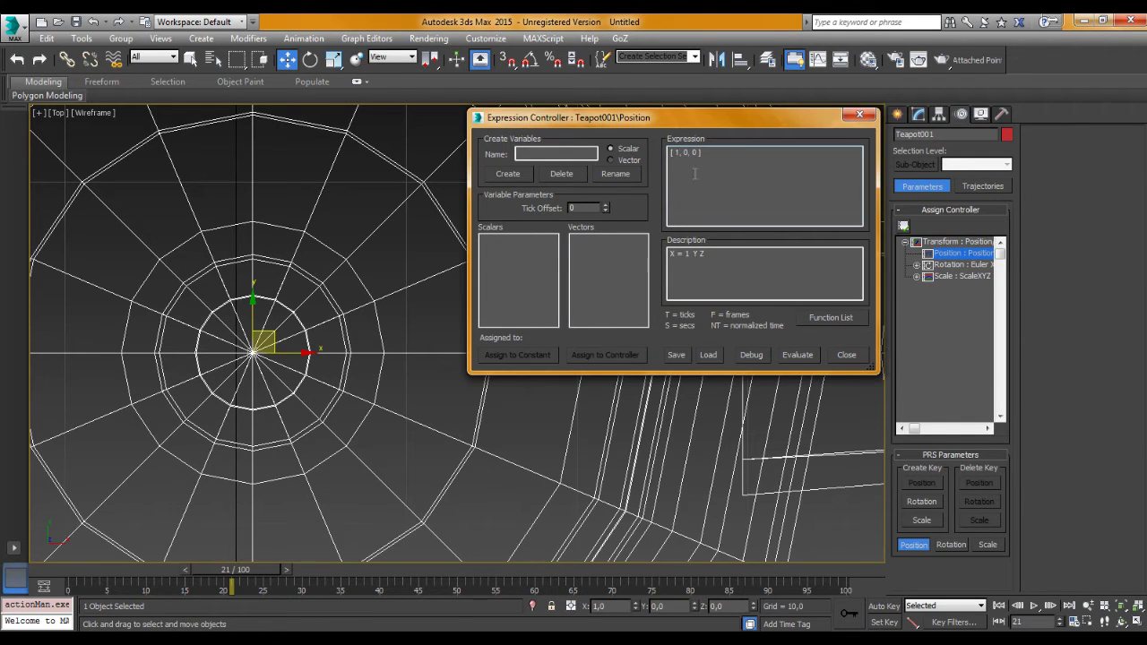
{"action": "type", "text": "0"}
{"action": "left_click", "coordinate": [798, 355]}
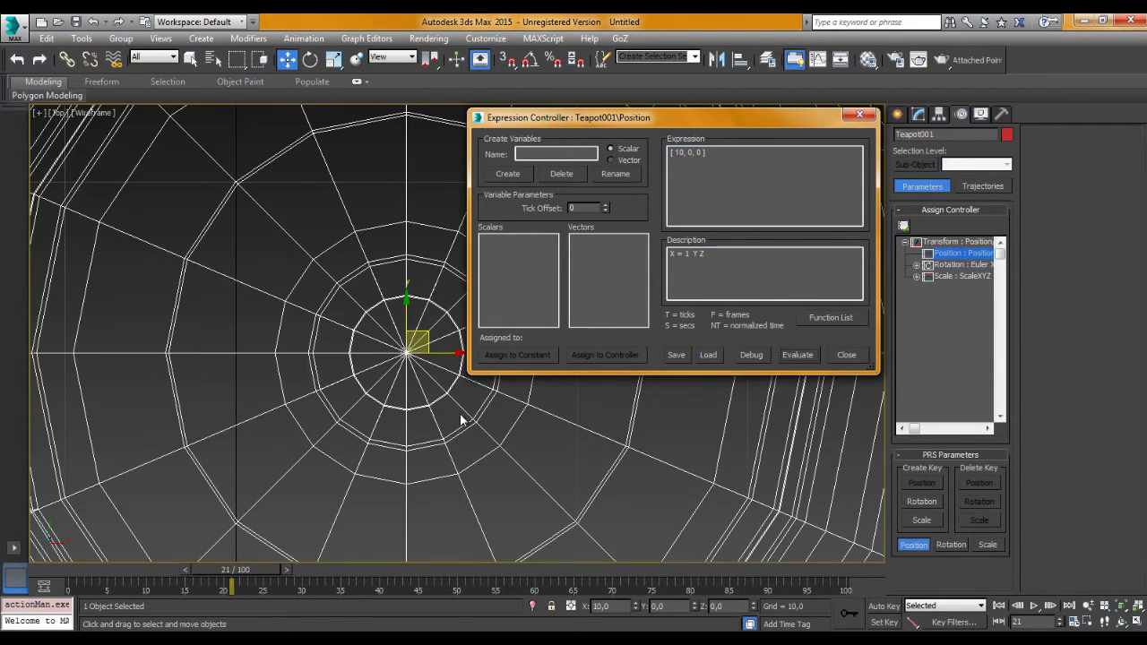
{"action": "middle_click_drag", "start_coordinate": [306, 381], "coordinate": [215, 387]}
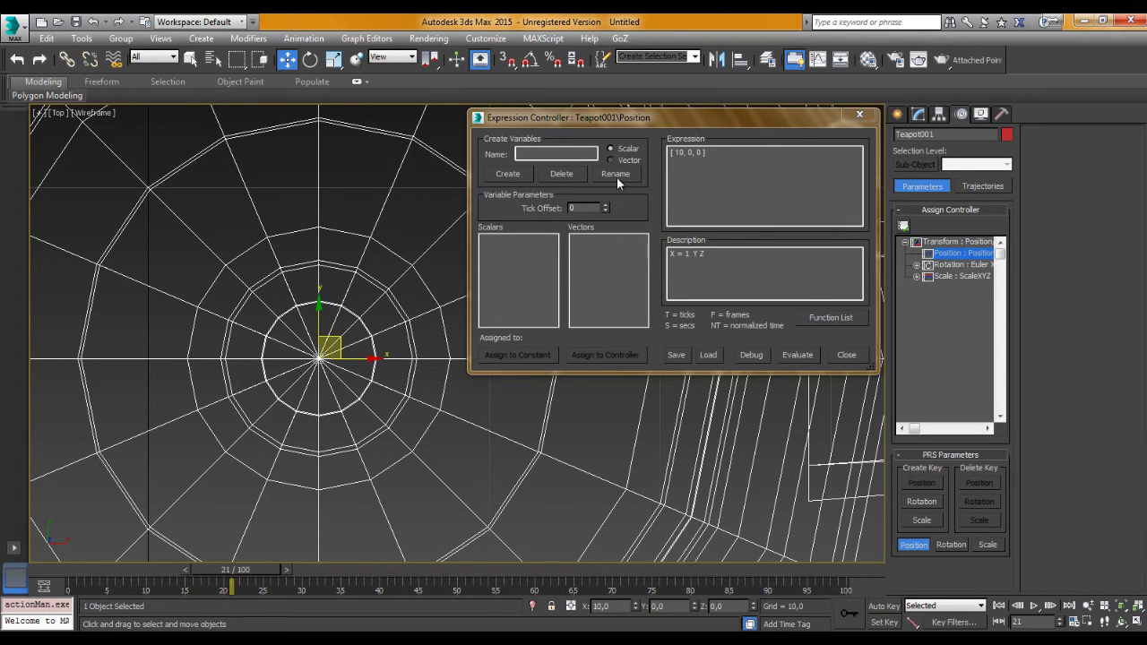
{"action": "scroll", "coordinate": [413, 369], "scroll_direction": "up", "scroll_amount": 2}
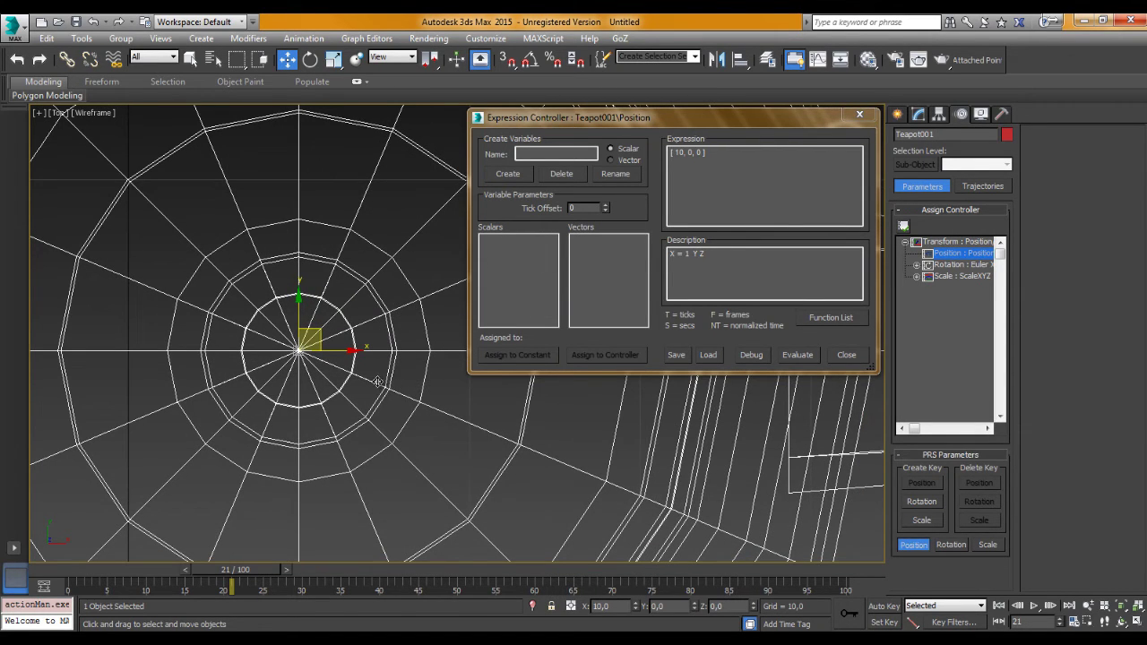
{"action": "key", "text": "p"}
{"action": "mouse_move", "coordinate": [374, 389]}
{"action": "middle_mouse_down", "text": "alt"}
{"action": "mouse_move", "coordinate": [378, 374]}
{"action": "mouse_move", "coordinate": [377, 489]}
{"action": "middle_mouse_up", "text": "alt"}
{"action": "scroll", "coordinate": [391, 374], "scroll_direction": "down", "scroll_amount": 5}
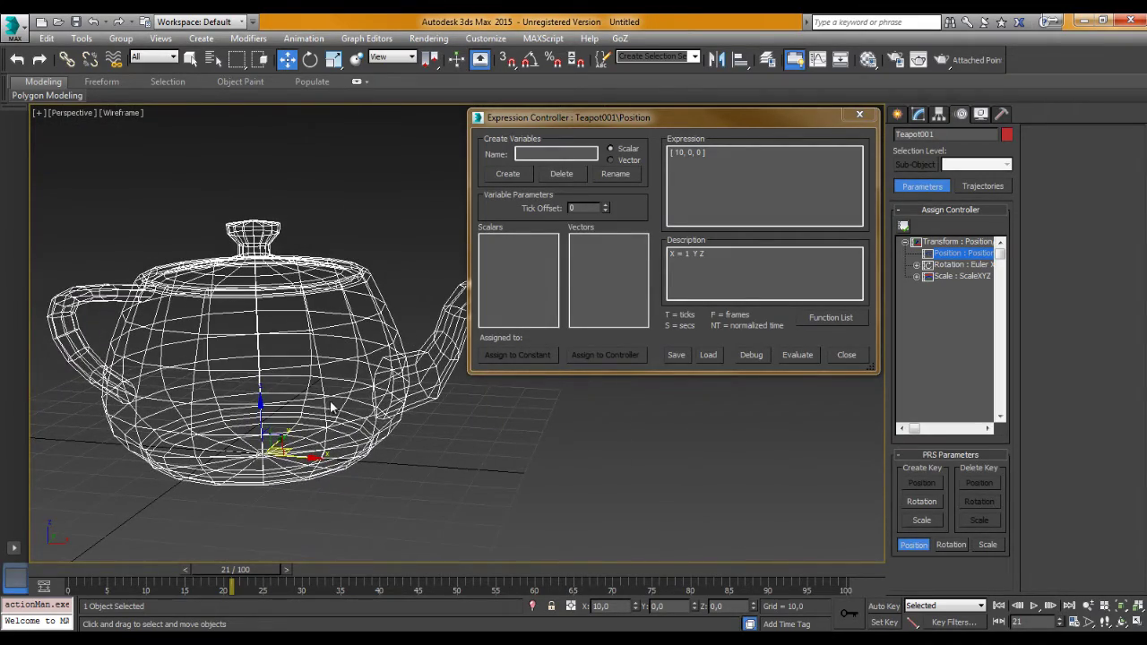
Switch the viewport to shaded, move the expression dialog right, and reframe the teapot
{"action": "mouse_move", "coordinate": [328, 401]}
{"action": "middle_mouse_down", "text": "alt"}
{"action": "mouse_move", "coordinate": [350, 405]}
{"action": "mouse_move", "coordinate": [335, 381]}
{"action": "middle_mouse_up", "text": "alt"}
{"action": "key", "text": "F3"}
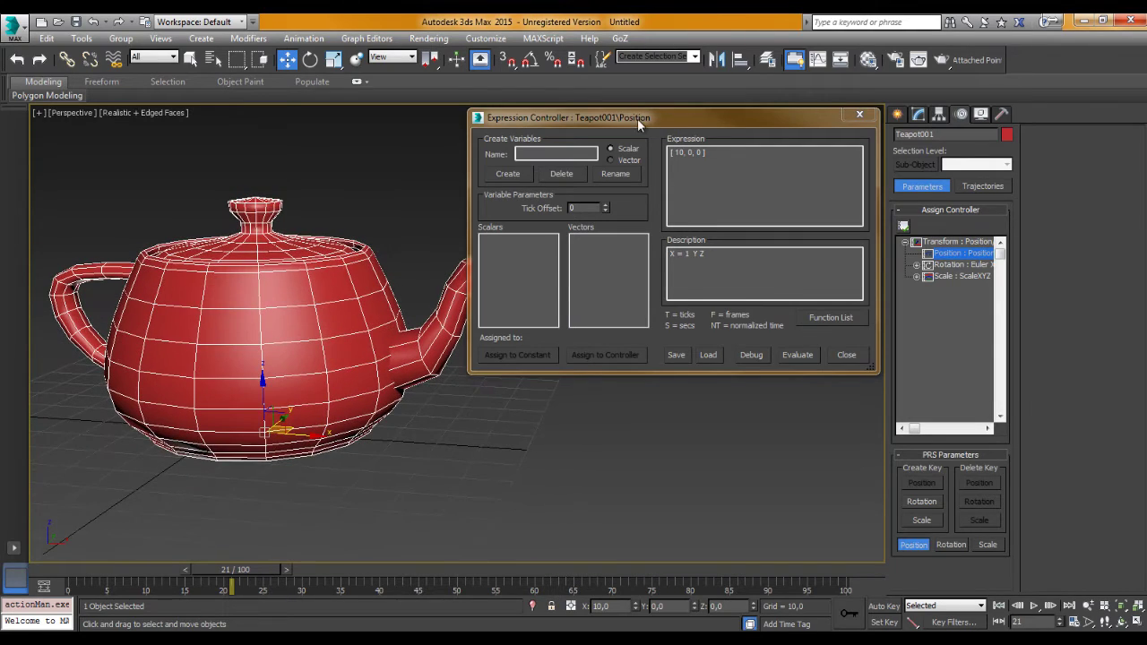
{"action": "left_click_drag", "start_coordinate": [637, 119], "coordinate": [802, 121]}
{"action": "mouse_move", "coordinate": [329, 421]}
{"action": "middle_mouse_down"}
{"action": "mouse_move", "coordinate": [405, 439]}
{"action": "mouse_move", "coordinate": [395, 428]}
{"action": "middle_mouse_up"}
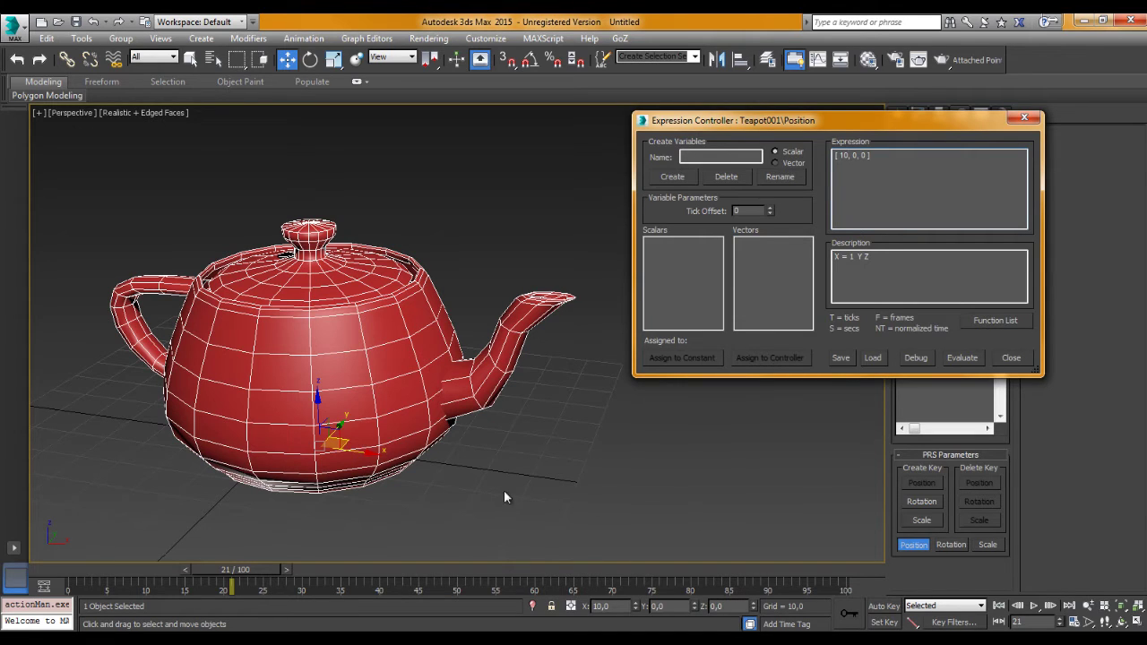
Play and stop the animation, then drag the time slider back to frame 0
{"action": "left_click", "coordinate": [1034, 607]}
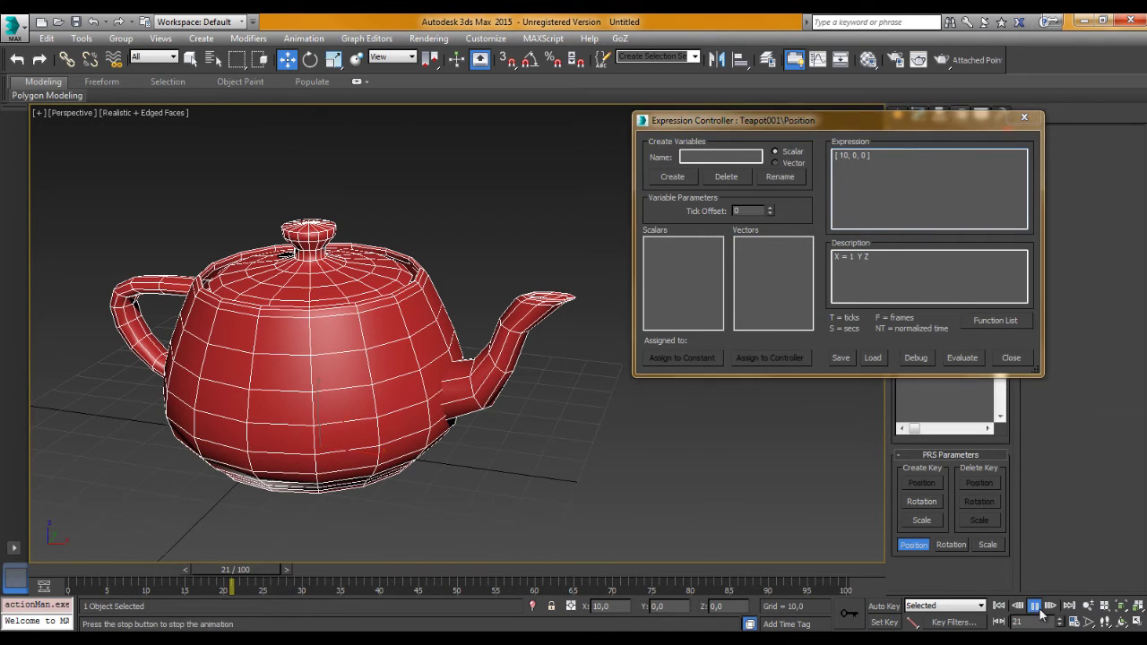
{"action": "left_click", "coordinate": [1035, 606]}
{"action": "left_click_drag", "start_coordinate": [365, 569], "coordinate": [41, 560]}
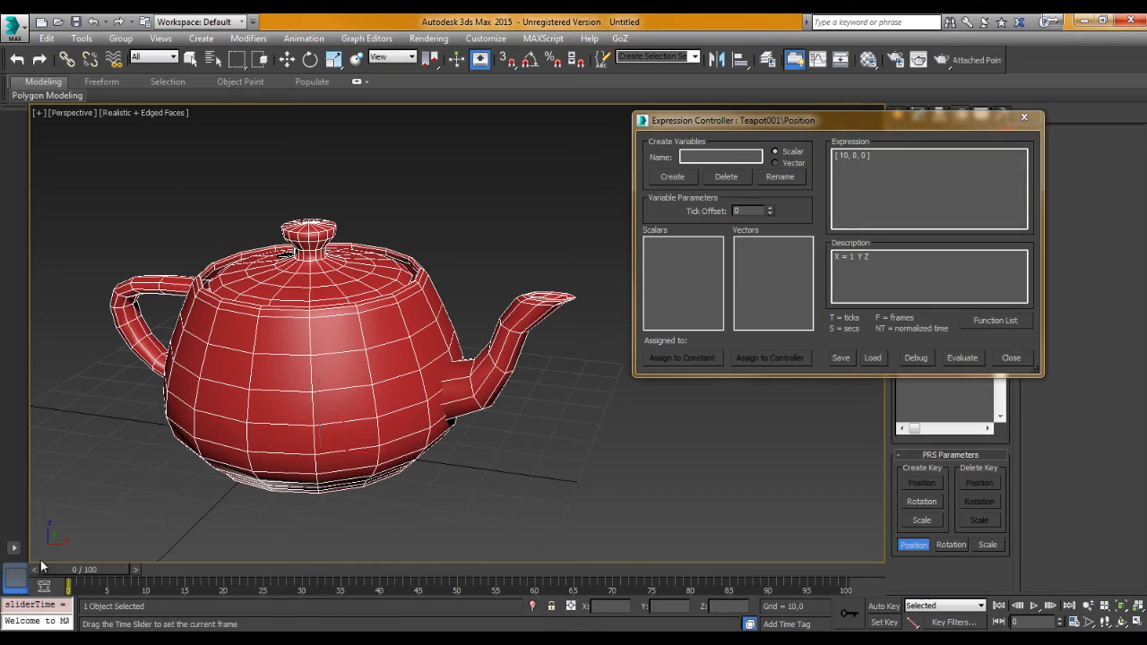
Change the X value to F10, evaluate, and dismiss the Error Parsing message
{"action": "left_click", "coordinate": [853, 173]}
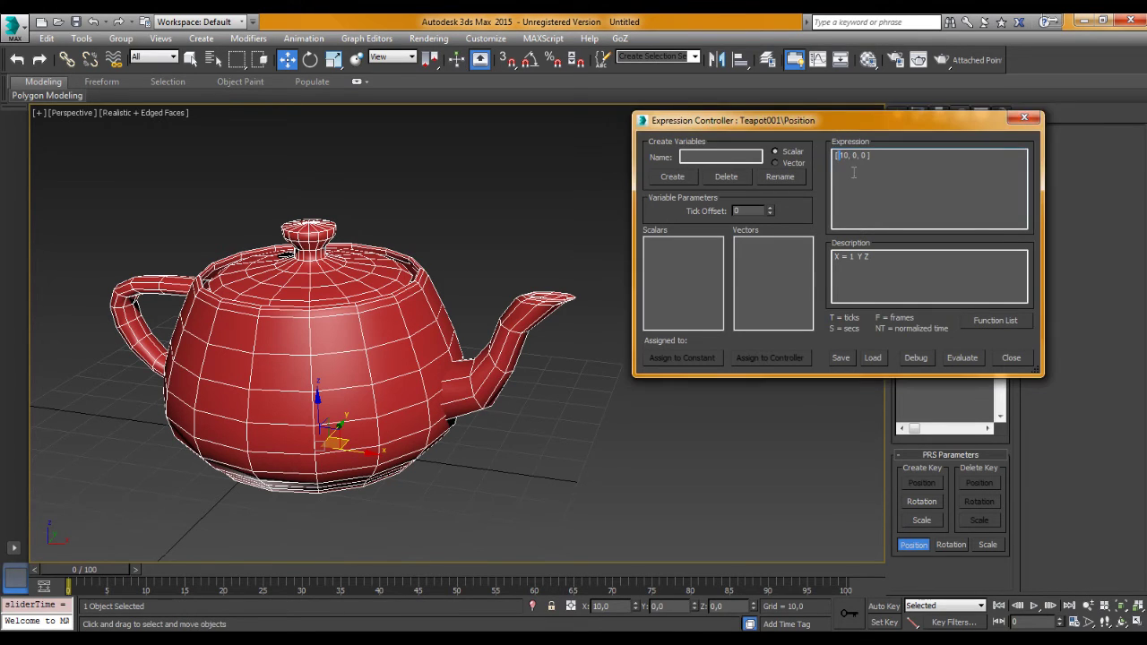
{"action": "key", "text": "Delete"}
{"action": "type", "text": "f"}
{"action": "key", "text": "BackSpace"}
{"action": "type", "text": "F"}
{"action": "left_click", "coordinate": [958, 355]}
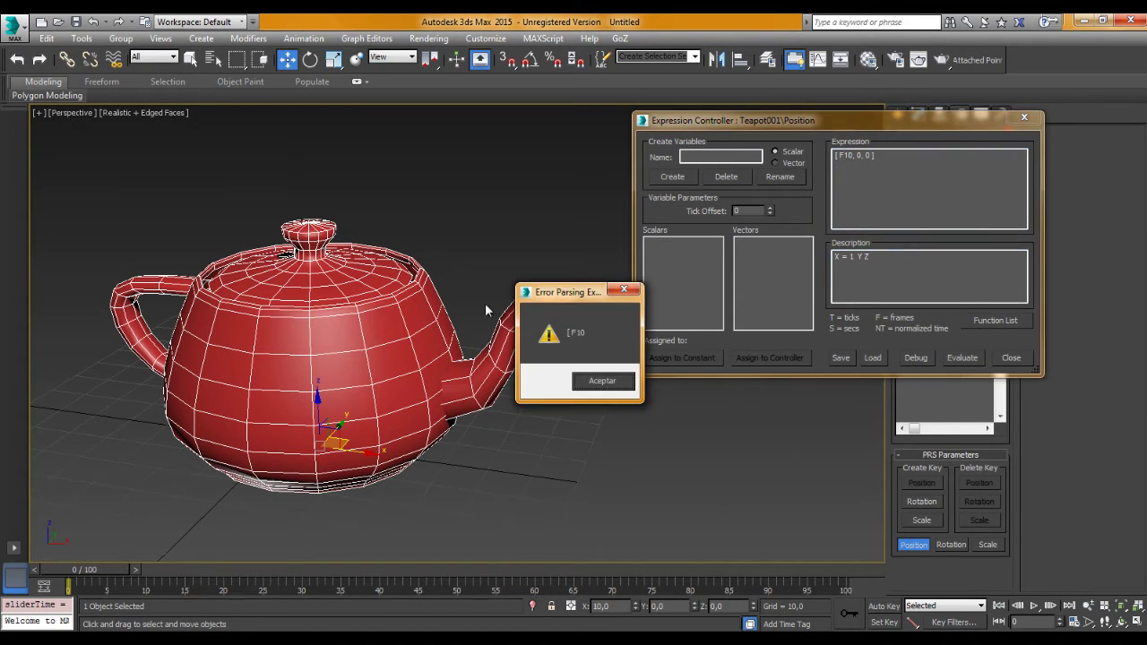
{"action": "left_click_drag", "start_coordinate": [548, 296], "coordinate": [622, 241]}
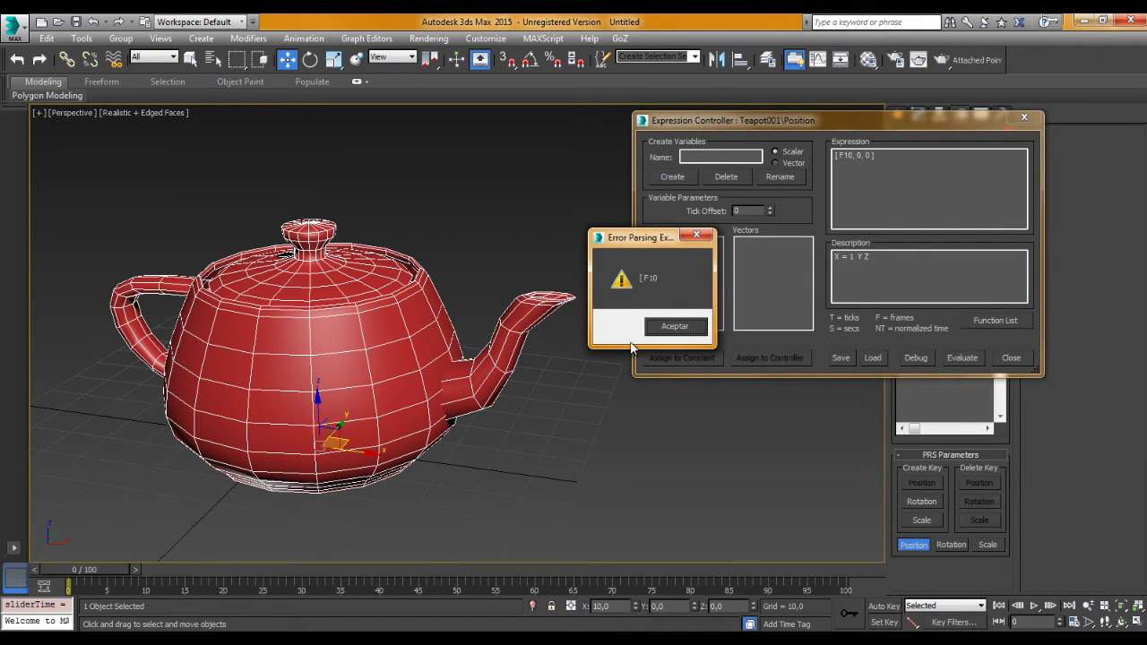
{"action": "left_click", "coordinate": [676, 328]}
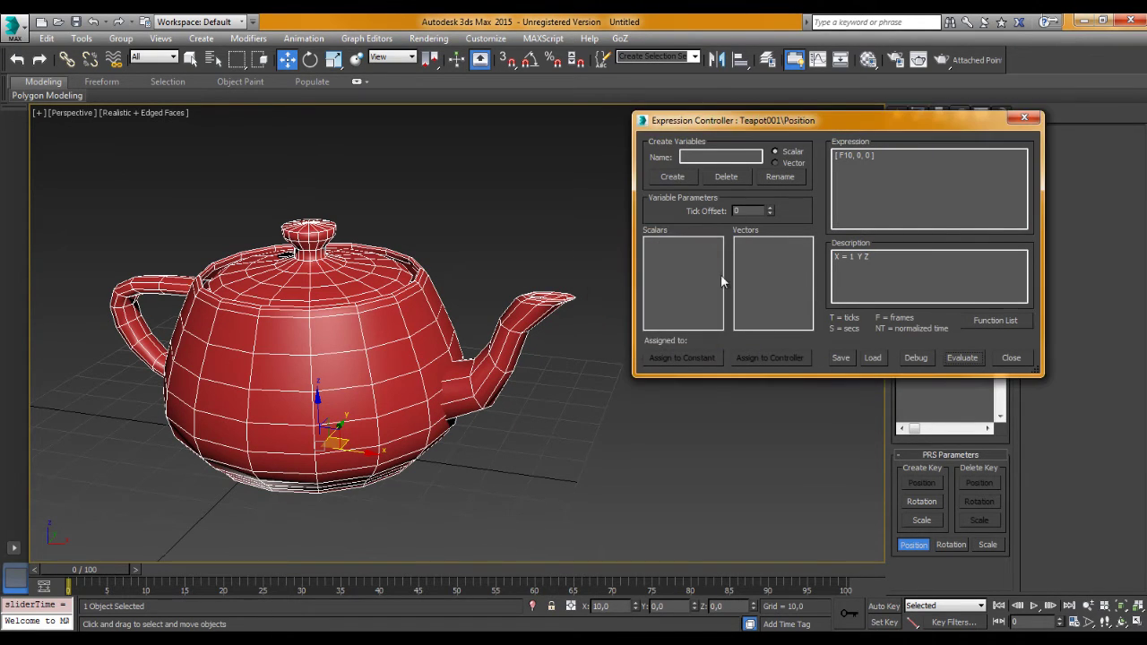
Correct the expression to [F*10, 0, 0], evaluate it, and play it back from frame 0
{"action": "left_click", "coordinate": [840, 168]}
{"action": "type", "text": "*"}
{"action": "left_click", "coordinate": [961, 358]}
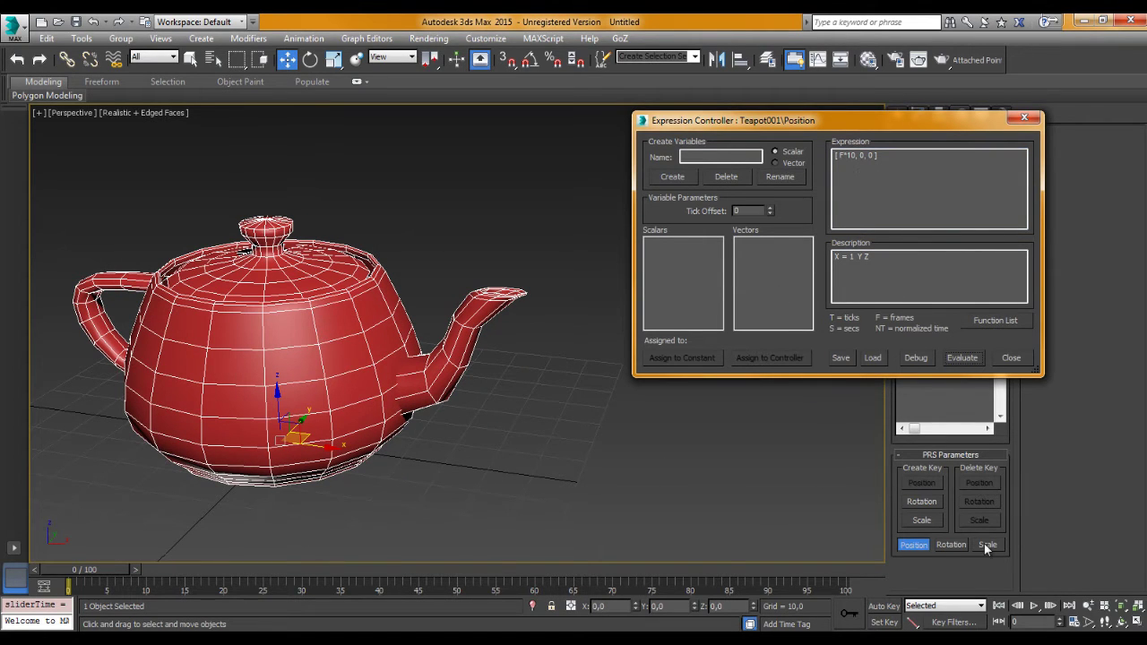
{"action": "left_click", "coordinate": [1034, 606]}
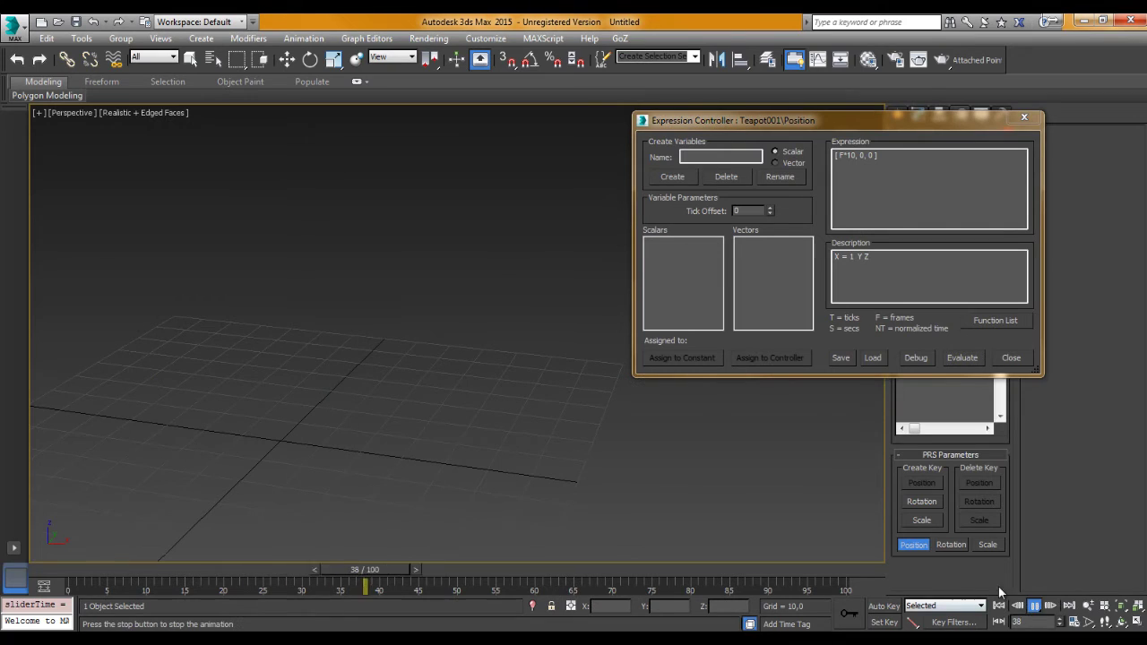
{"action": "left_click", "coordinate": [1035, 607]}
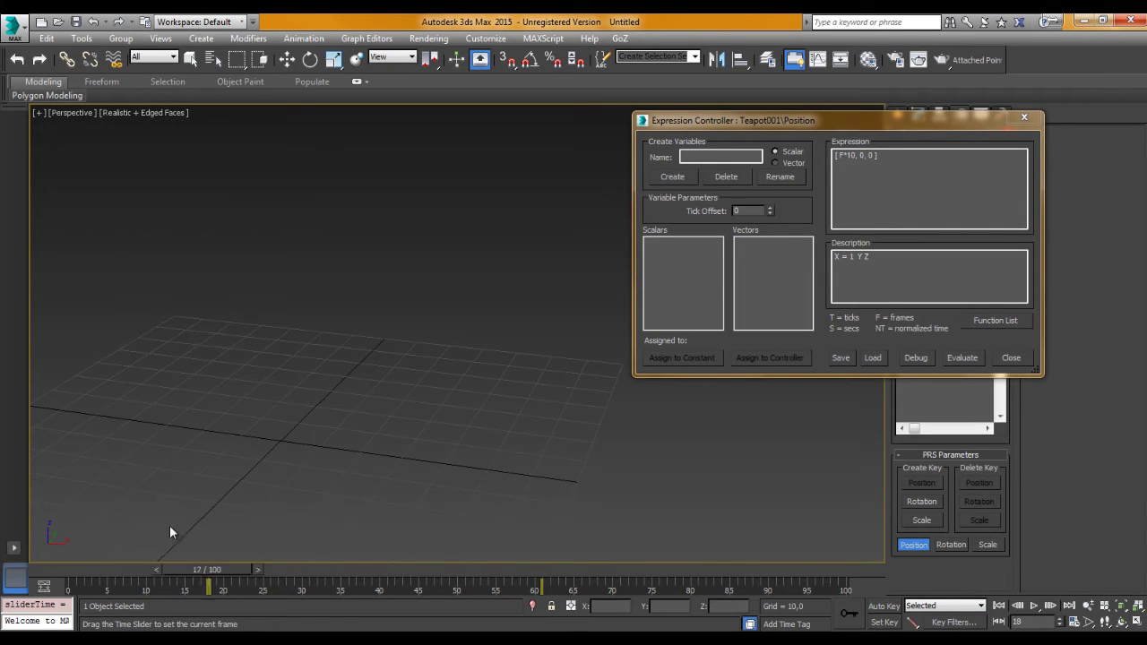
{"action": "left_click_drag", "start_coordinate": [555, 570], "coordinate": [54, 570]}
Step to frame 1 and check the teapot sits at X = 10
{"action": "middle_click_drag", "start_coordinate": [295, 376], "coordinate": [333, 353], "text": "alt"}
{"action": "scroll", "coordinate": [333, 353], "scroll_direction": "up", "scroll_amount": 1}
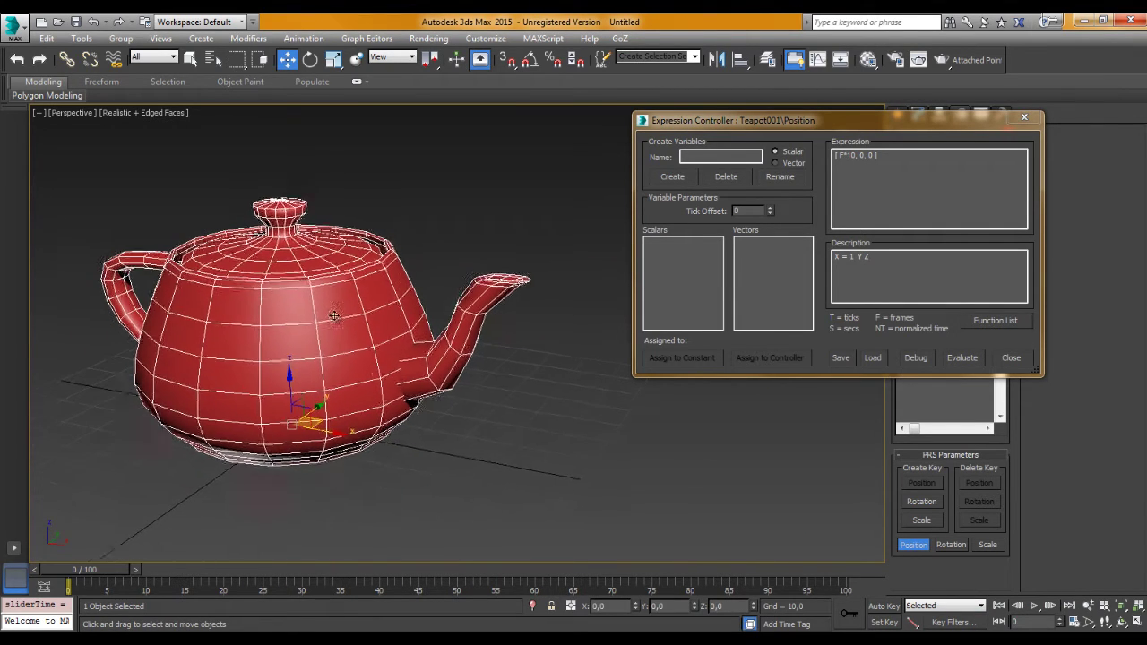
{"action": "scroll", "coordinate": [349, 351], "scroll_direction": "down", "scroll_amount": 5}
{"action": "scroll", "coordinate": [305, 367], "scroll_direction": "up", "scroll_amount": 2}
{"action": "scroll", "coordinate": [300, 370], "scroll_direction": "up", "scroll_amount": 3}
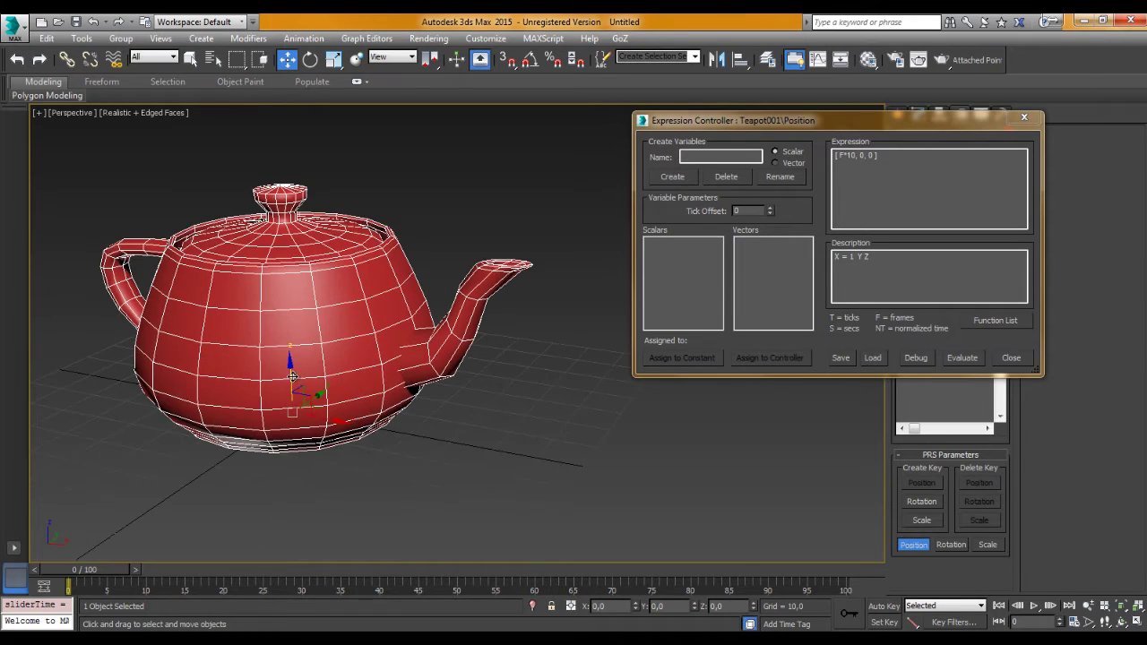
{"action": "middle_click_drag", "start_coordinate": [313, 409], "coordinate": [296, 376], "text": "alt"}
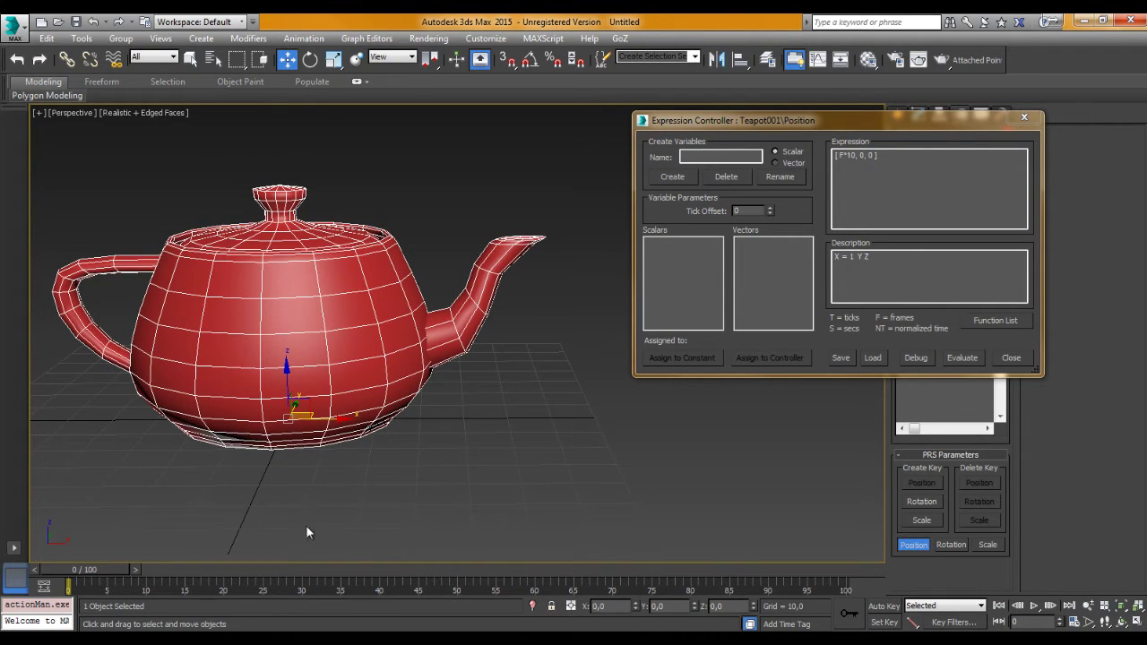
{"action": "mouse_move", "coordinate": [240, 427]}
{"action": "middle_mouse_down", "text": "alt"}
{"action": "mouse_move", "coordinate": [358, 405]}
{"action": "mouse_move", "coordinate": [388, 430]}
{"action": "mouse_move", "coordinate": [376, 457]}
{"action": "middle_mouse_up", "text": "alt"}
{"action": "scroll", "coordinate": [359, 405], "scroll_direction": "up", "scroll_amount": 4}
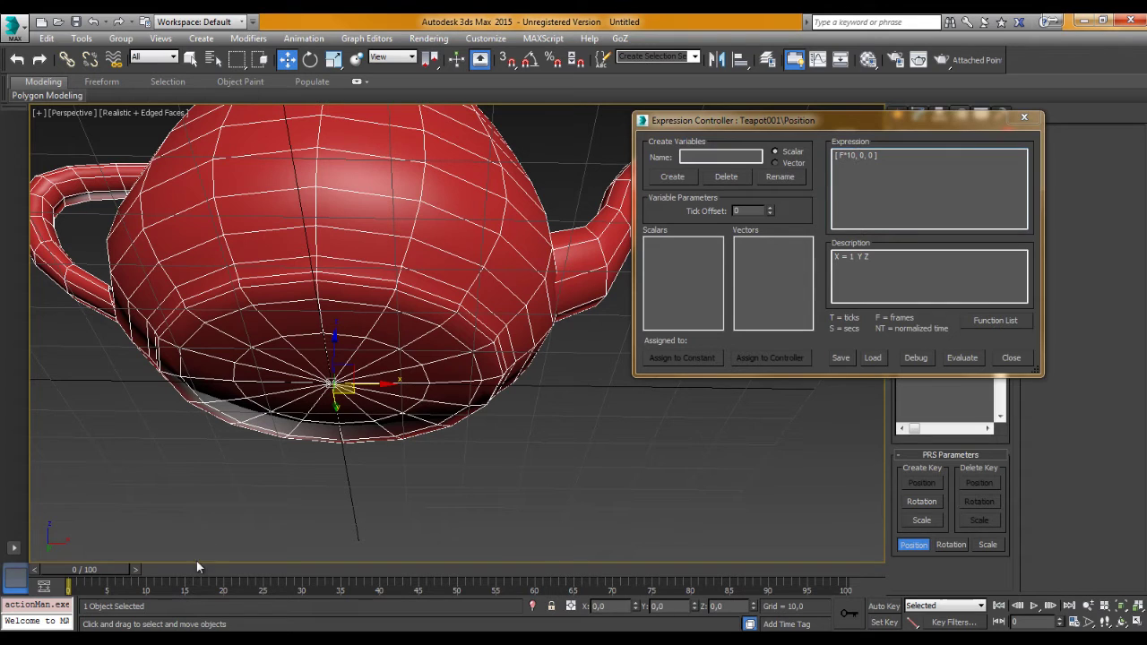
{"action": "left_click_drag", "start_coordinate": [86, 569], "coordinate": [91, 570]}
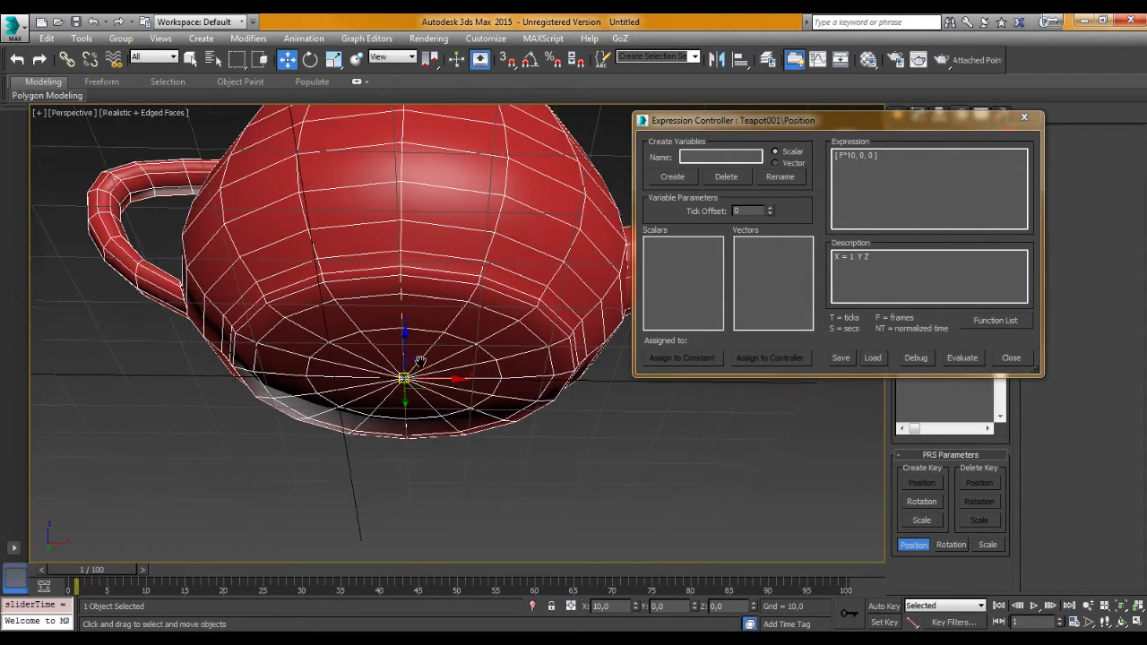
{"action": "middle_click_drag", "start_coordinate": [390, 383], "coordinate": [446, 349], "text": "alt"}
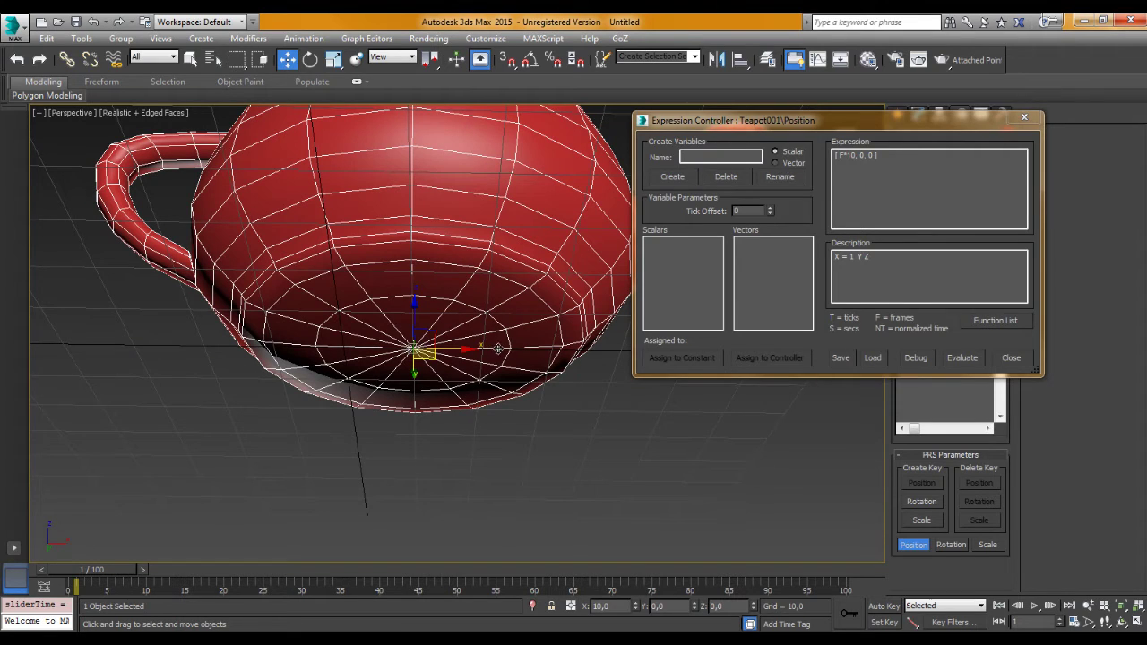
{"action": "left_click", "coordinate": [855, 158]}
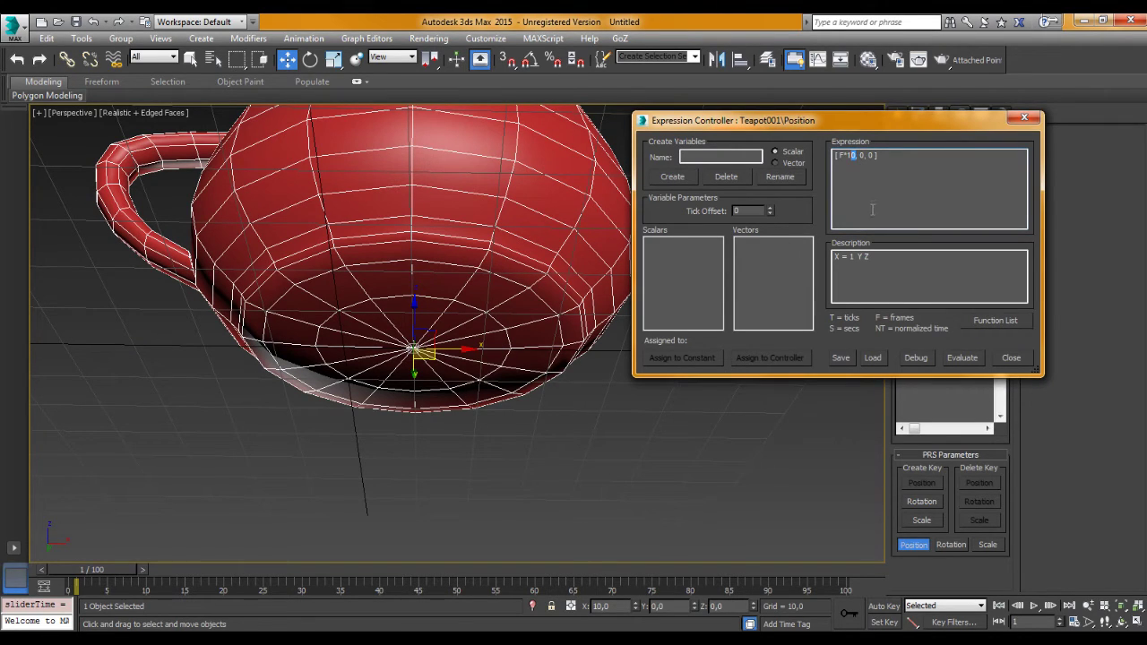
Change the expression to [F*1, 0, 0], evaluate it, and play to test it
{"action": "key", "text": "BackSpace"}
{"action": "left_click", "coordinate": [962, 358]}
{"action": "mouse_move", "coordinate": [102, 570]}
{"action": "left_mouse_down"}
{"action": "mouse_move", "coordinate": [173, 589]}
{"action": "mouse_move", "coordinate": [108, 590]}
{"action": "left_mouse_up"}
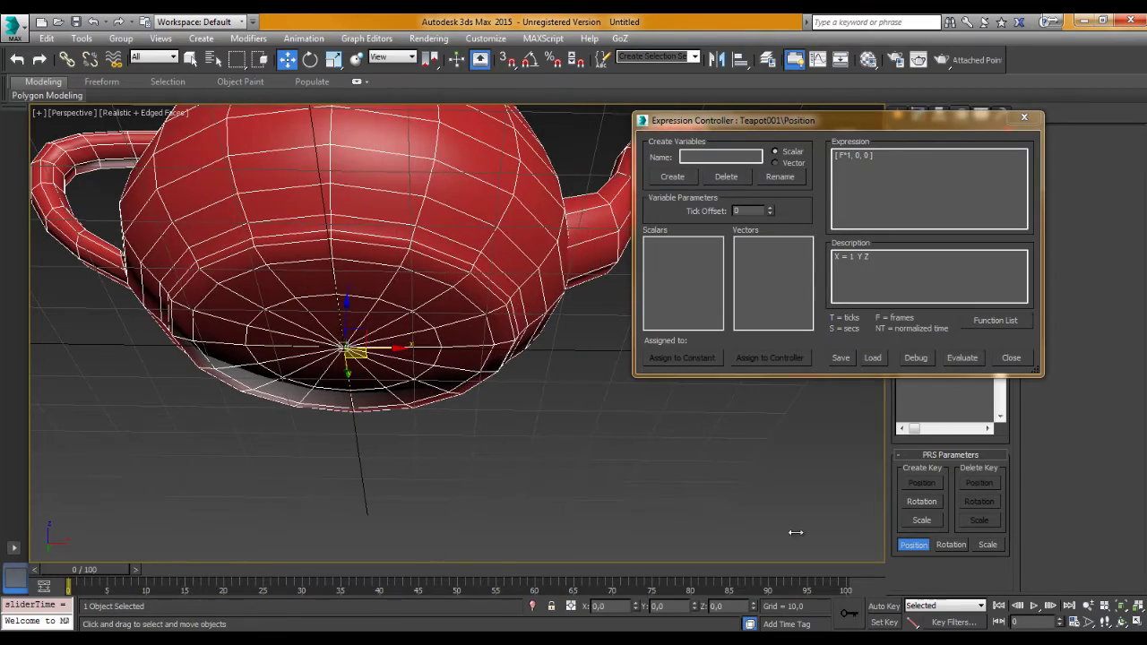
{"action": "left_click", "coordinate": [1032, 605]}
{"action": "left_click", "coordinate": [1033, 607]}
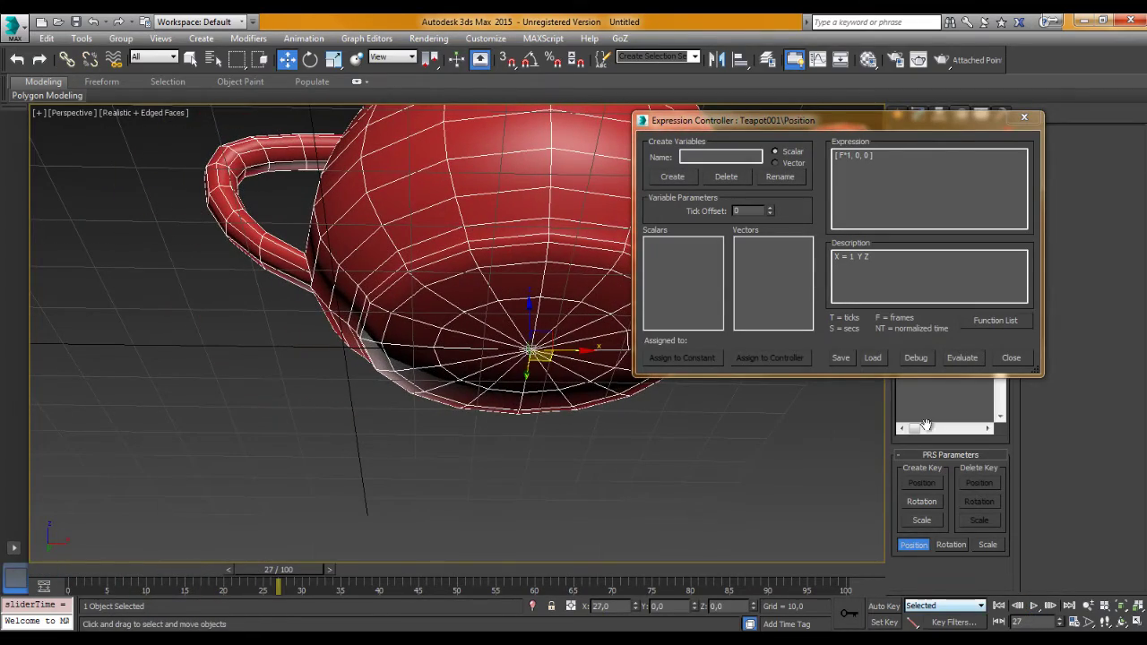
Negate the X term to -F*1 and play to watch the teapot move left
{"action": "left_click", "coordinate": [847, 162]}
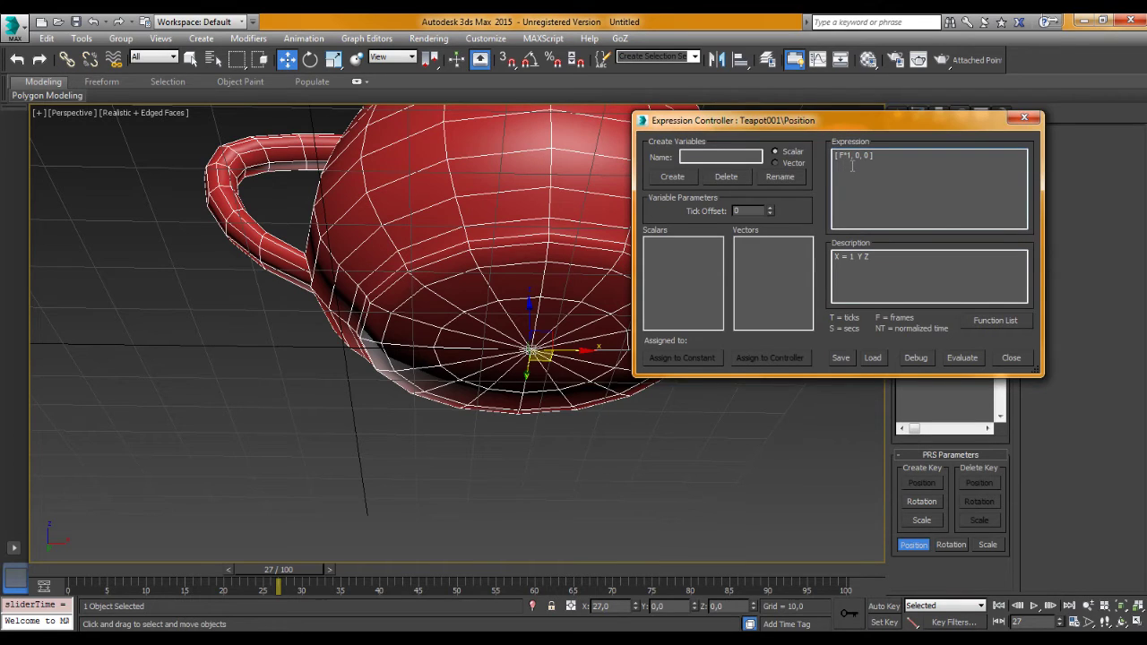
{"action": "type", "text": "-"}
{"action": "left_click", "coordinate": [960, 360]}
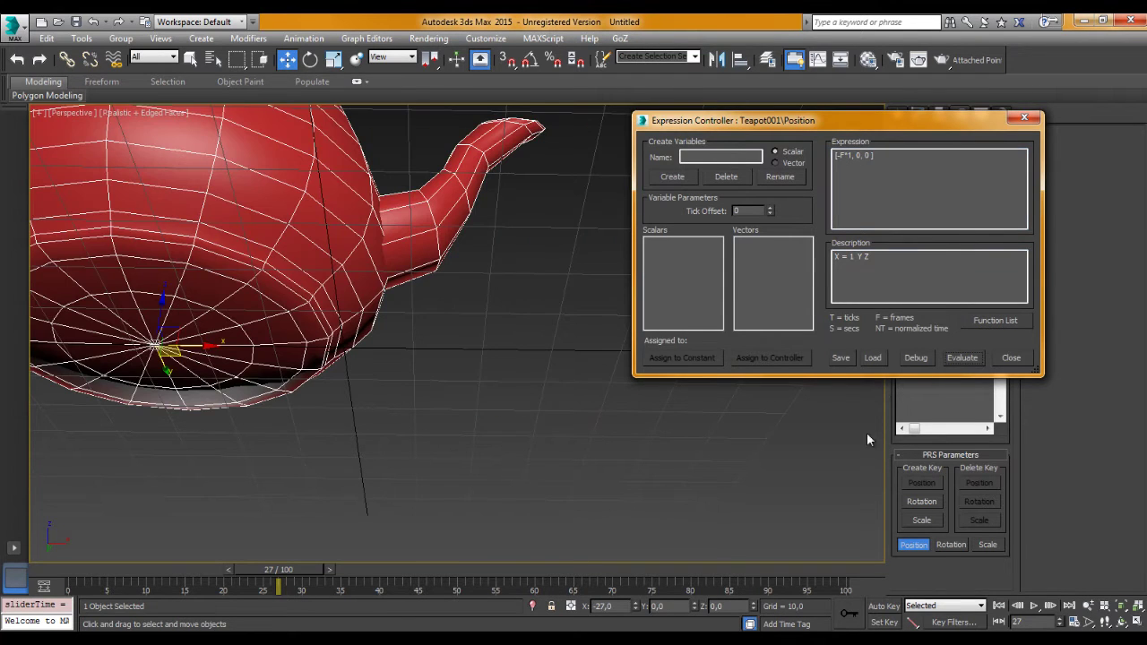
{"action": "left_click", "coordinate": [1030, 607]}
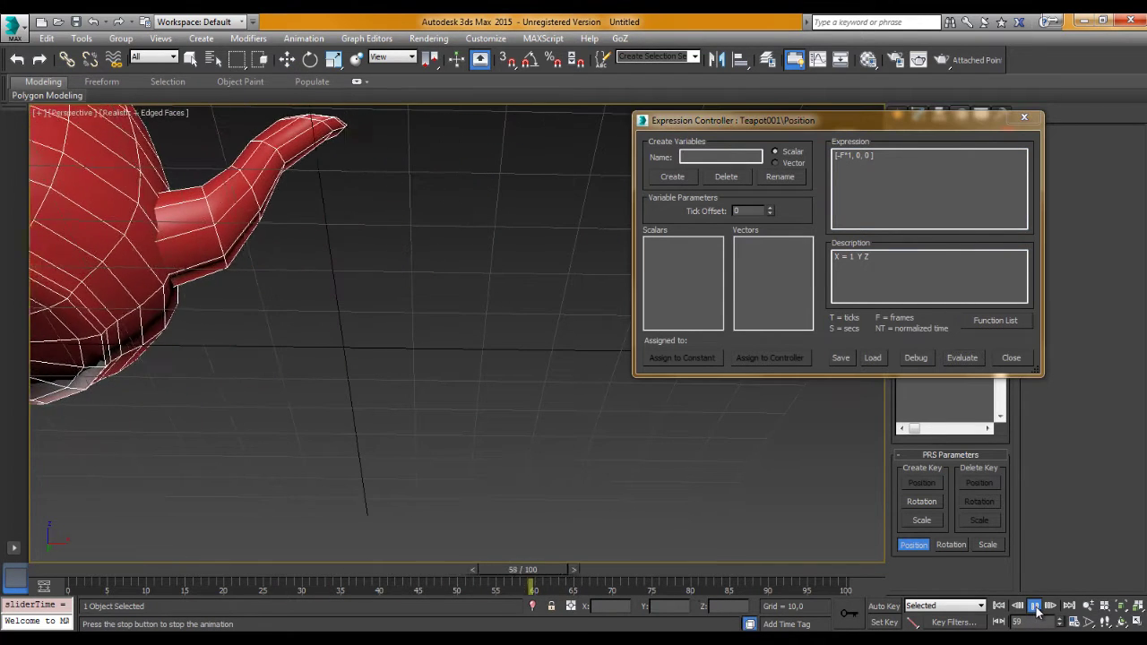
Remove the minus sign to restore F*1 and reframe the teapot in the viewport
{"action": "left_click", "coordinate": [851, 176]}
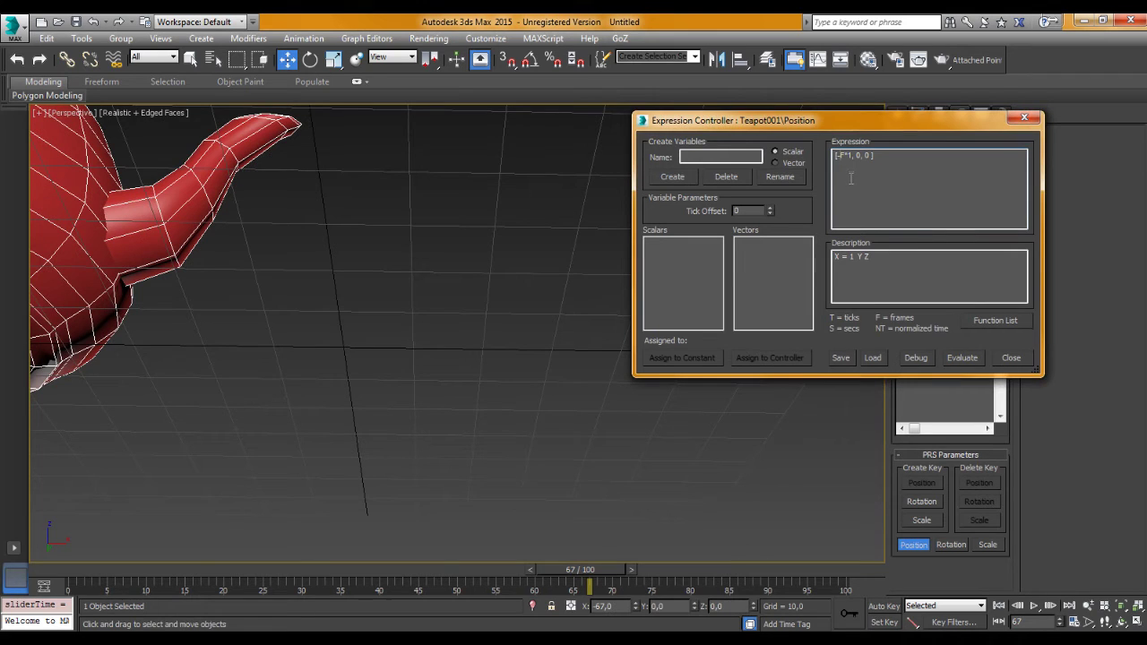
{"action": "key", "text": "Home"}
{"action": "key", "text": "Delete"}
{"action": "scroll", "coordinate": [423, 364], "scroll_direction": "down", "scroll_amount": 2}
{"action": "scroll", "coordinate": [421, 363], "scroll_direction": "down", "scroll_amount": 4}
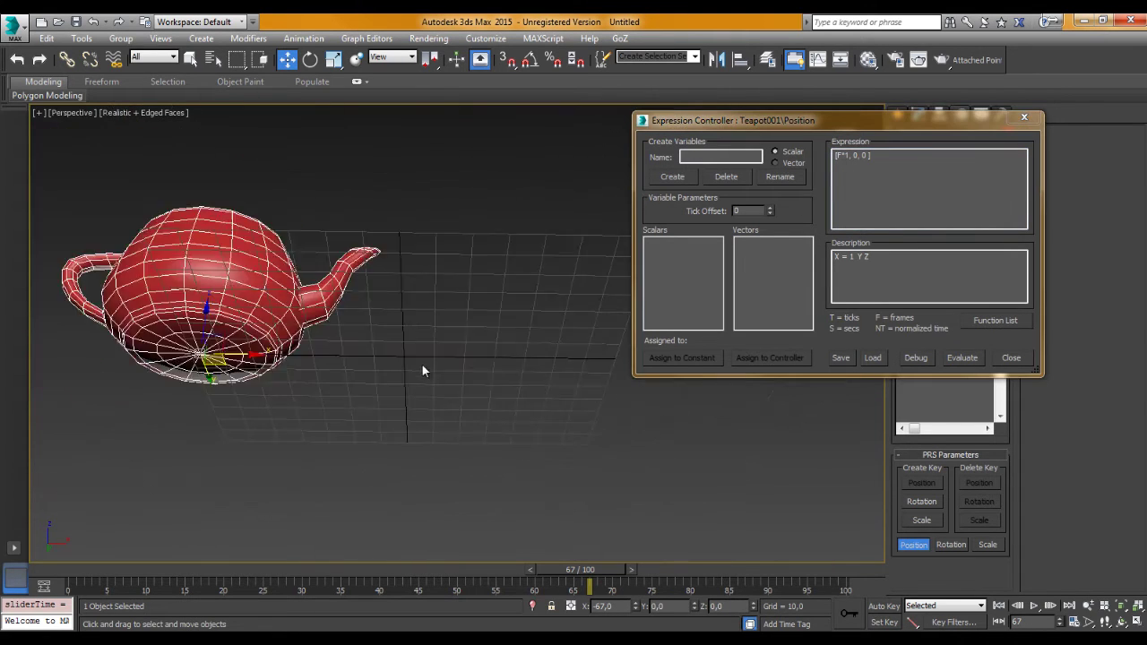
{"action": "scroll", "coordinate": [428, 364], "scroll_direction": "down", "scroll_amount": 1}
{"action": "mouse_move", "coordinate": [391, 340]}
{"action": "middle_mouse_down", "text": "alt"}
{"action": "mouse_move", "coordinate": [382, 396]}
{"action": "mouse_move", "coordinate": [404, 383]}
{"action": "mouse_move", "coordinate": [335, 368]}
{"action": "middle_mouse_up", "text": "alt"}
{"action": "scroll", "coordinate": [302, 331], "scroll_direction": "up", "scroll_amount": 3}
{"action": "scroll", "coordinate": [373, 386], "scroll_direction": "up", "scroll_amount": 3}
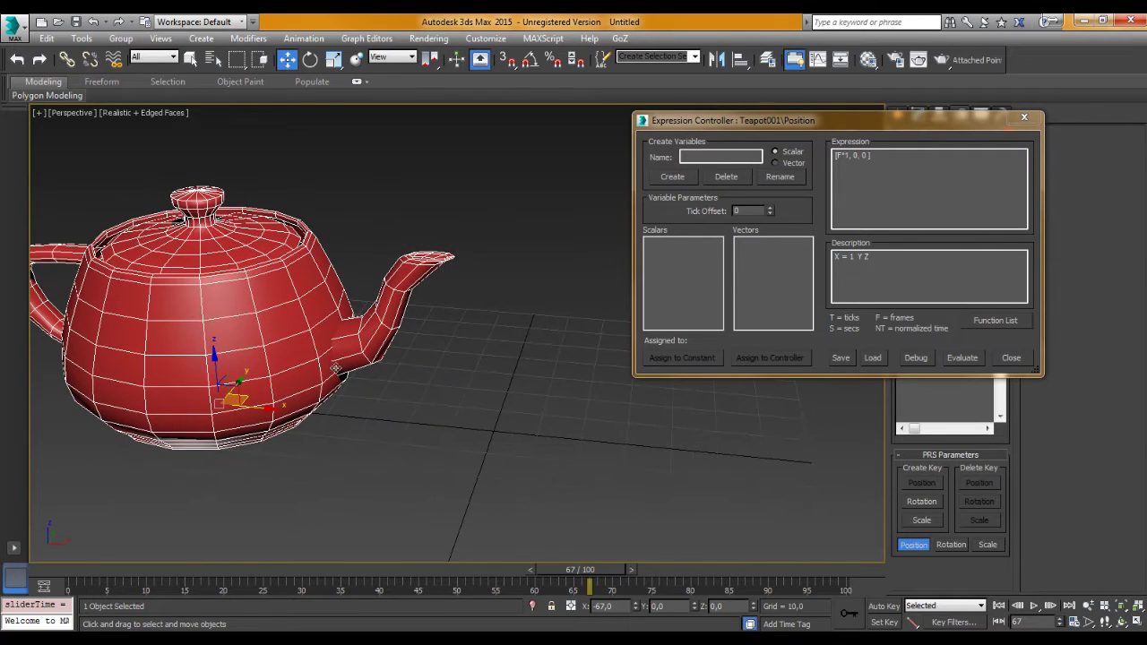
Change the multiplier to pi so the expression reads [F*pi, 0, 0], and evaluate it
{"action": "left_click", "coordinate": [846, 156]}
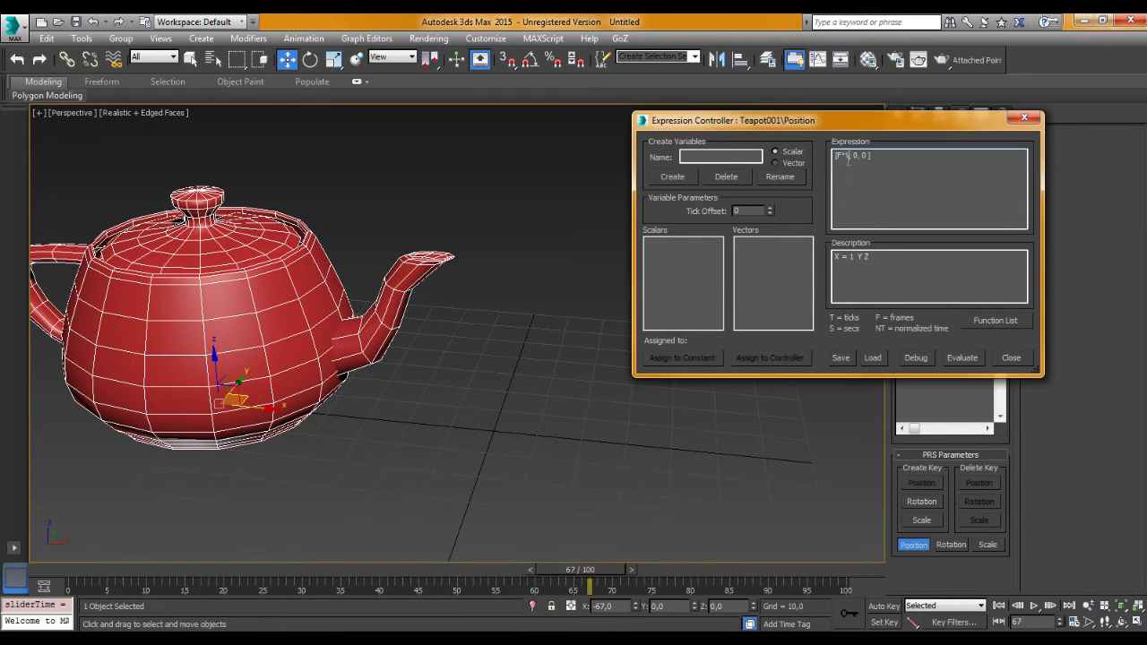
{"action": "type", "text": "P"}
{"action": "type", "text": "i"}
{"action": "key", "text": "BackSpace"}
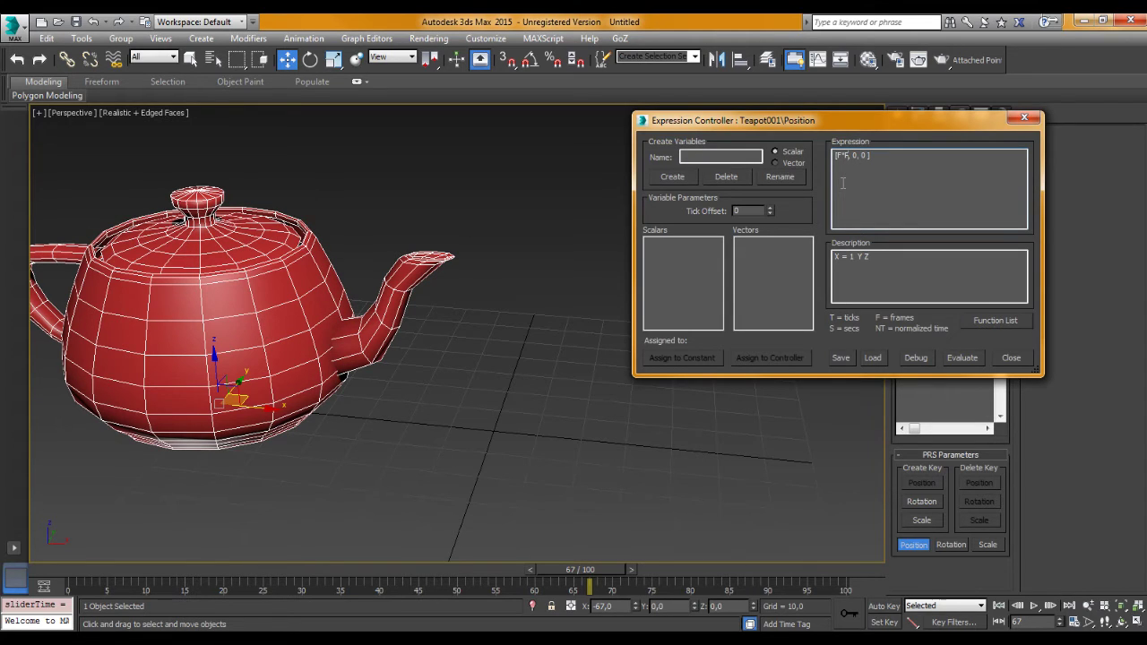
{"action": "key", "text": "BackSpace"}
{"action": "key", "text": "BackSpace"}
{"action": "type", "text": "p"}
{"action": "type", "text": "i"}
{"action": "middle_click_drag", "start_coordinate": [450, 332], "coordinate": [438, 284]}
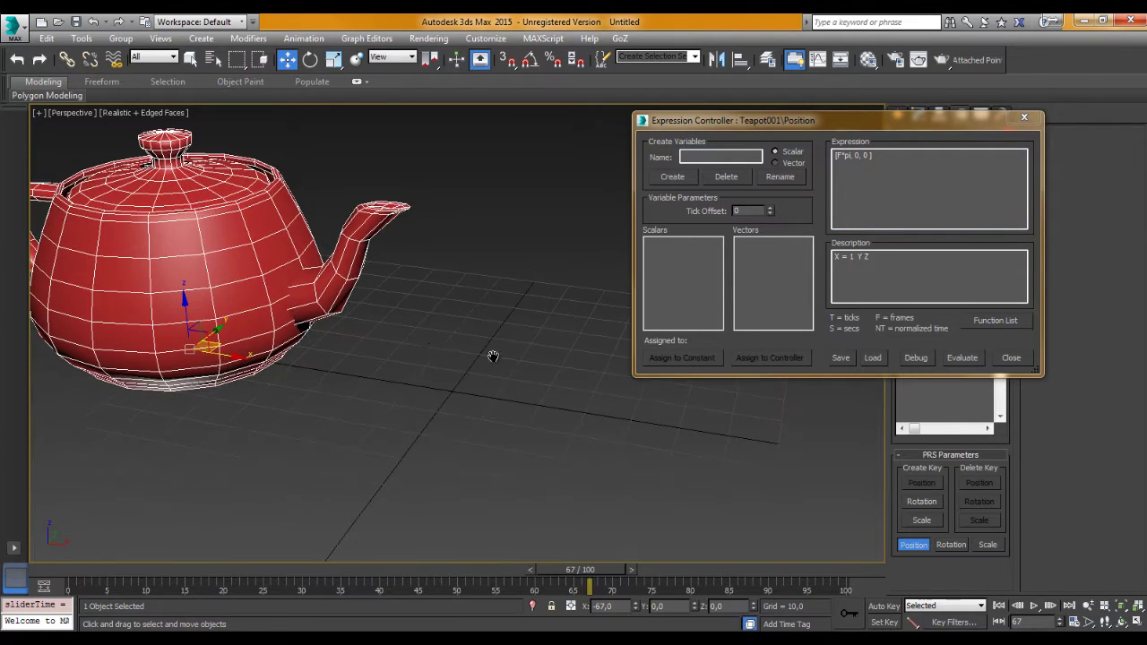
{"action": "mouse_move", "coordinate": [492, 353]}
{"action": "middle_mouse_down"}
{"action": "mouse_move", "coordinate": [412, 341]}
{"action": "mouse_move", "coordinate": [454, 363]}
{"action": "middle_mouse_up"}
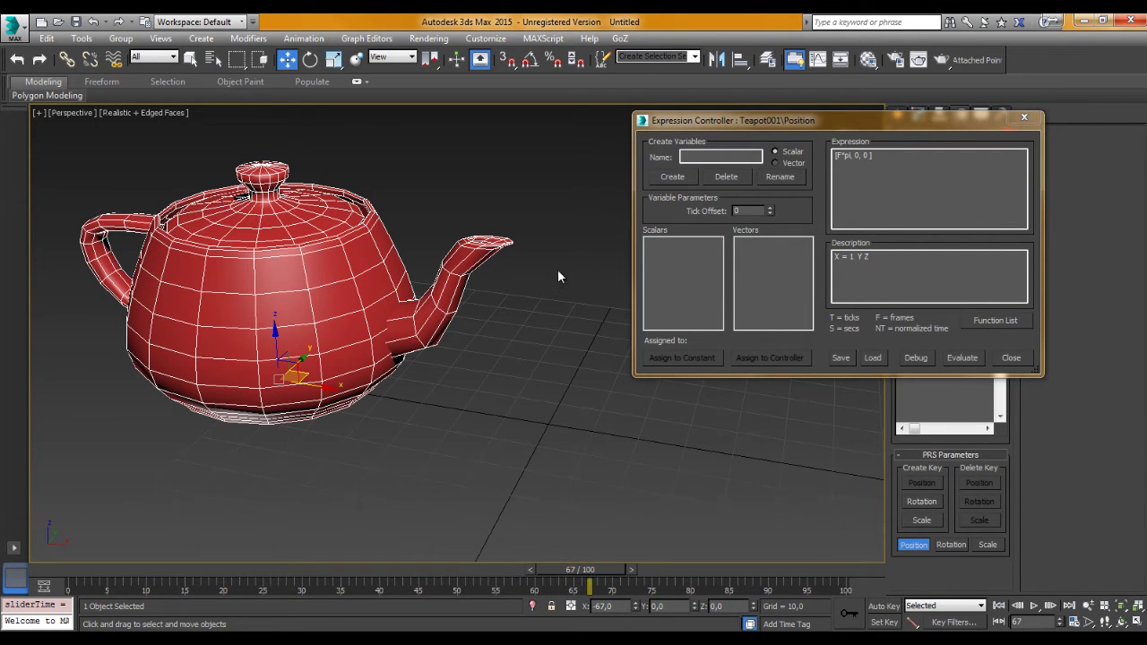
{"action": "middle_click_drag", "start_coordinate": [348, 326], "coordinate": [328, 302]}
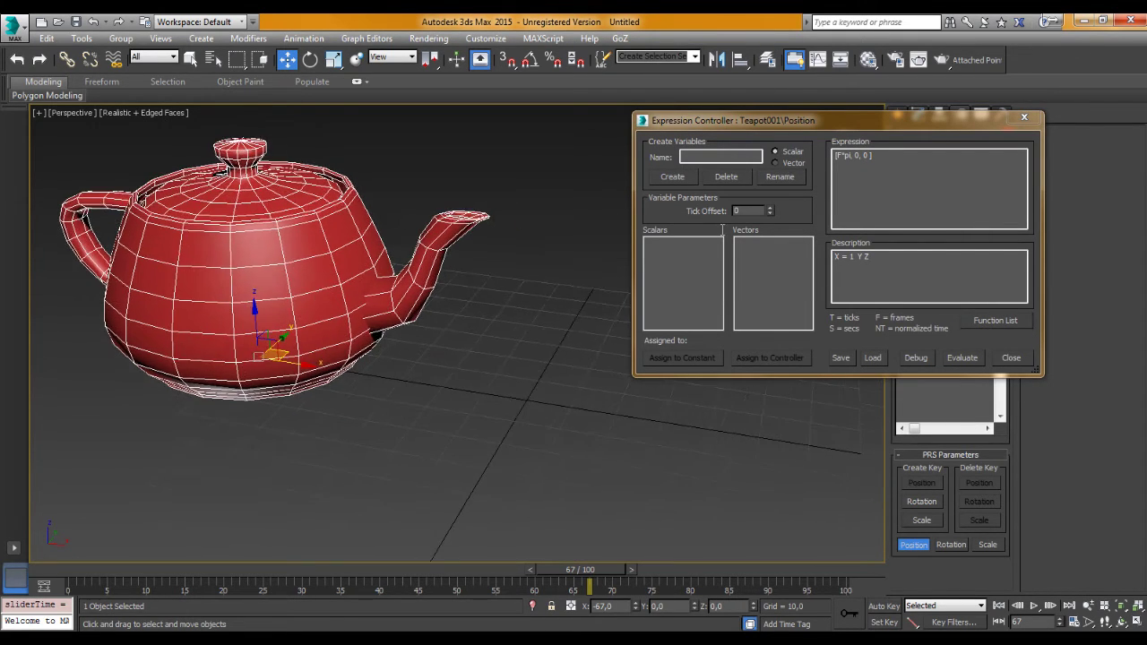
{"action": "left_click", "coordinate": [850, 160]}
{"action": "middle_click_drag", "start_coordinate": [437, 267], "coordinate": [390, 256]}
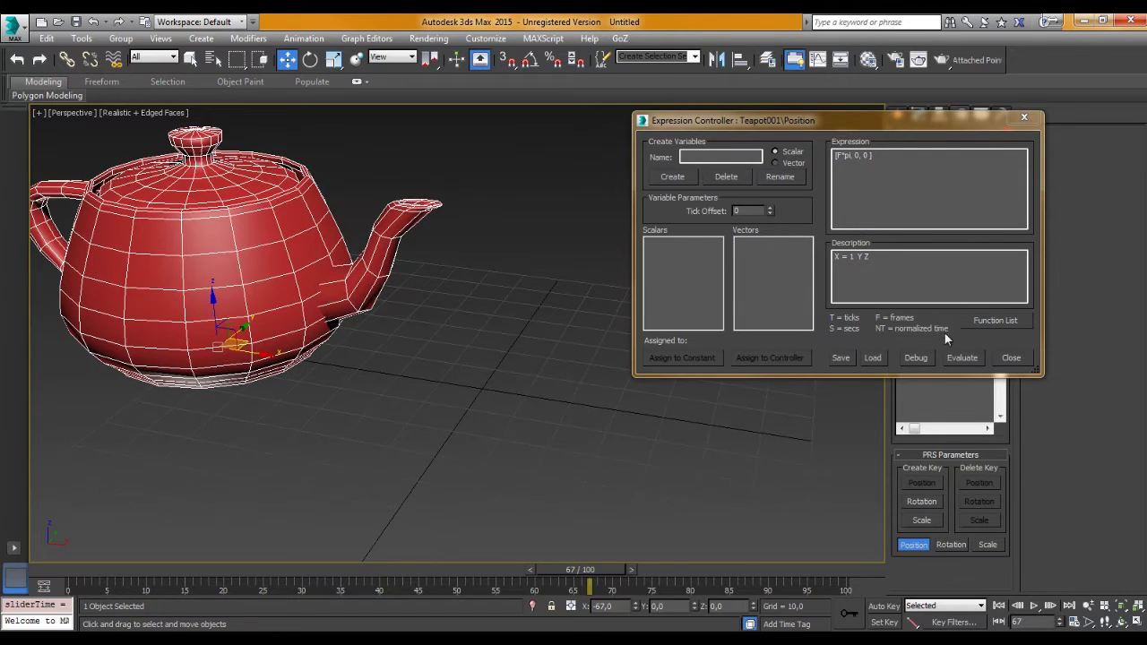
{"action": "left_click", "coordinate": [962, 358]}
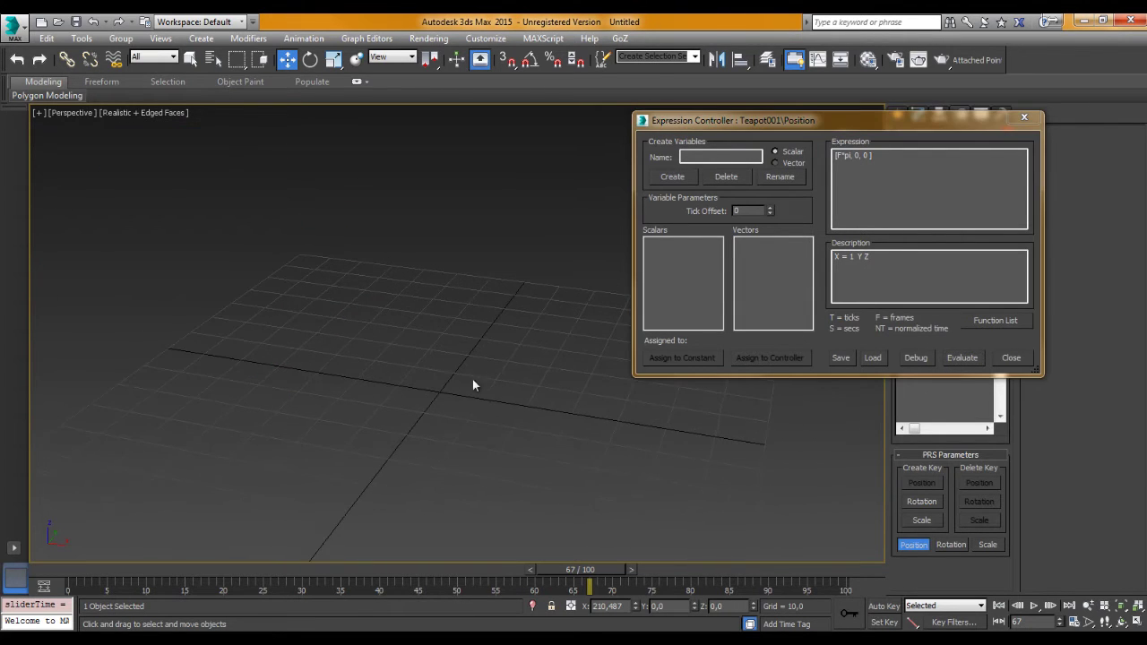
Scrub to frame 1 and inspect the teapot at X = 3.142
{"action": "scroll", "coordinate": [472, 379], "scroll_direction": "down", "scroll_amount": 5}
{"action": "scroll", "coordinate": [450, 419], "scroll_direction": "up", "scroll_amount": 3}
{"action": "left_click_drag", "start_coordinate": [580, 569], "coordinate": [41, 570]}
{"action": "key", "text": "w"}
{"action": "mouse_move", "coordinate": [359, 358]}
{"action": "middle_mouse_down", "text": "alt"}
{"action": "mouse_move", "coordinate": [439, 241]}
{"action": "mouse_move", "coordinate": [453, 341]}
{"action": "mouse_move", "coordinate": [451, 308]}
{"action": "mouse_move", "coordinate": [417, 355]}
{"action": "middle_mouse_up", "text": "alt"}
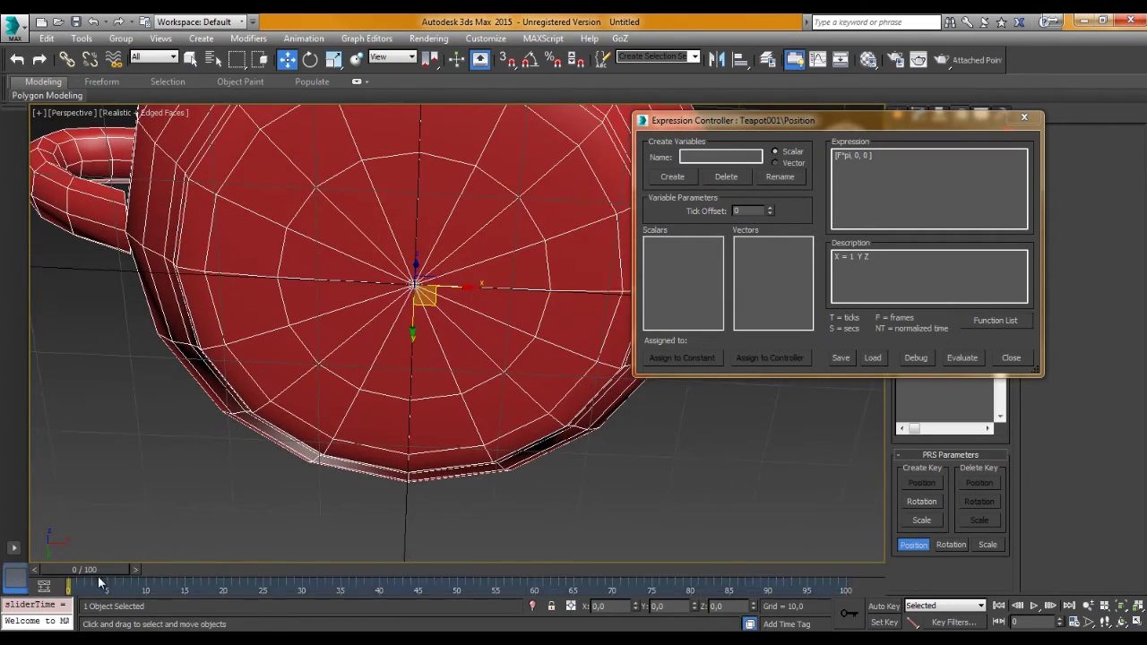
{"action": "left_click_drag", "start_coordinate": [92, 571], "coordinate": [101, 572]}
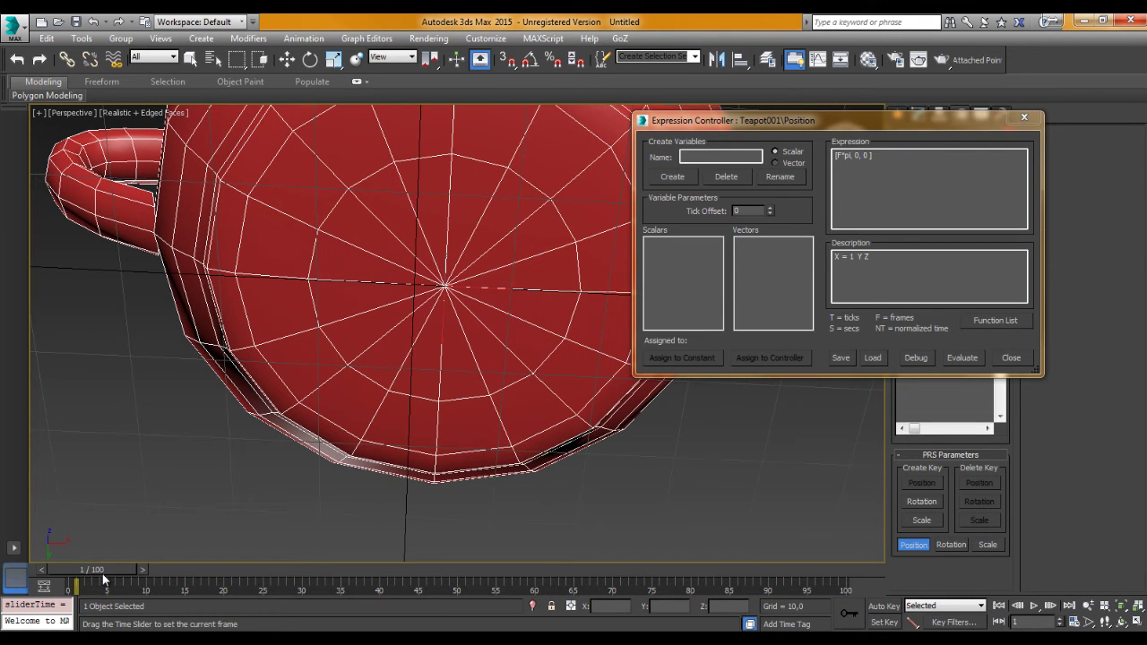
{"action": "key", "text": "w"}
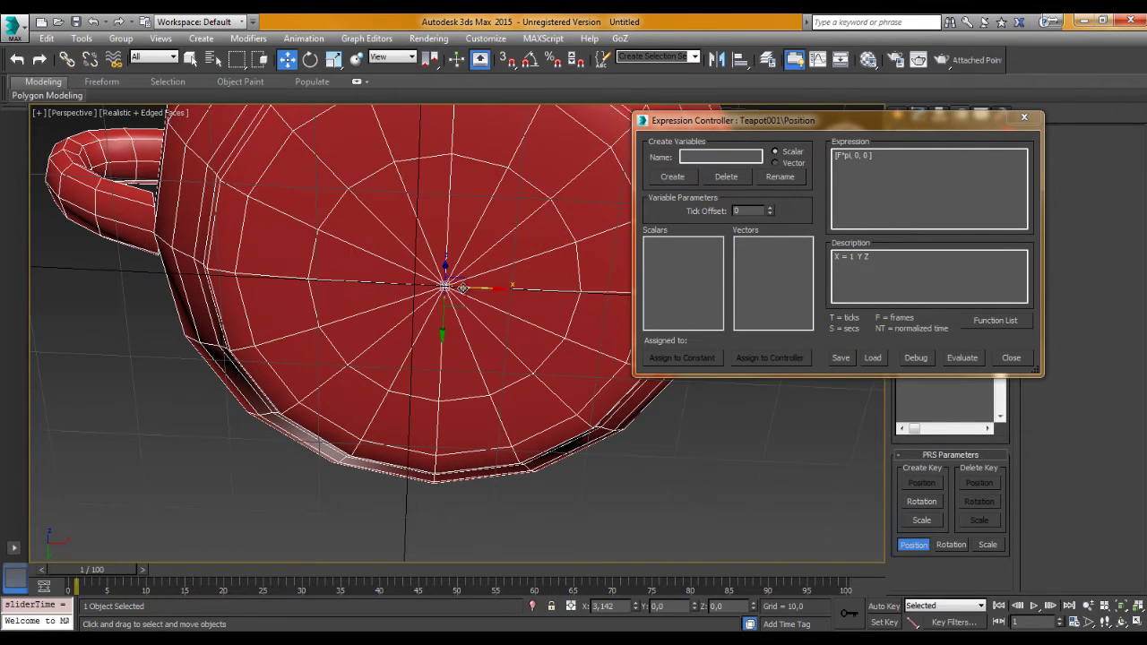
{"action": "middle_click_drag", "start_coordinate": [463, 287], "coordinate": [472, 305], "text": "alt"}
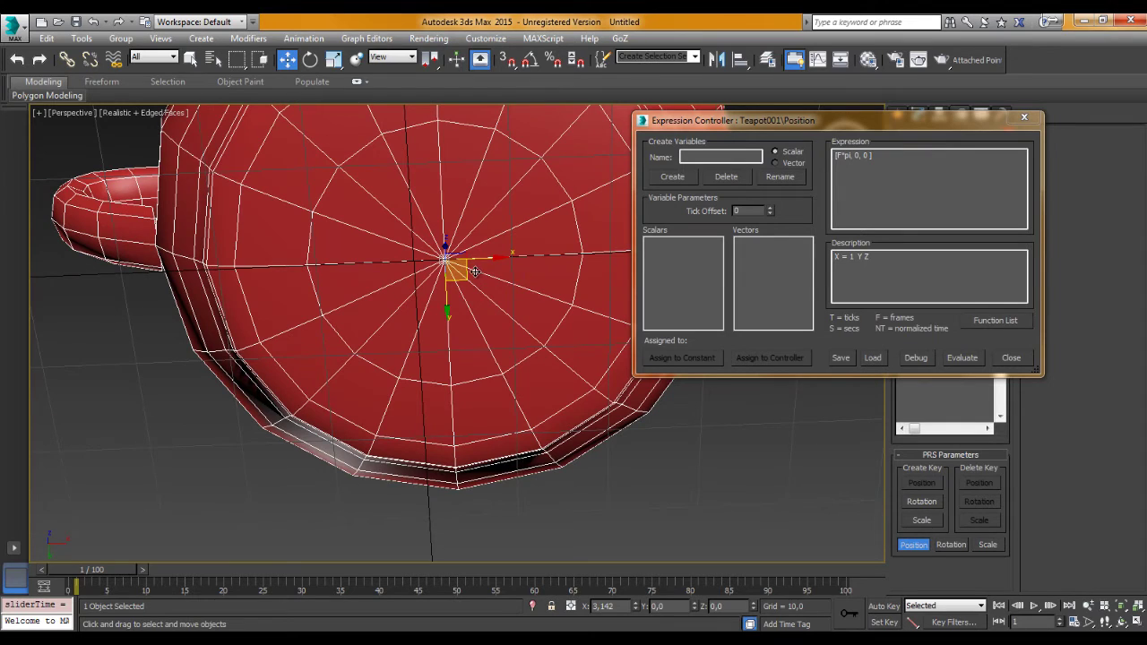
{"action": "scroll", "coordinate": [475, 272], "scroll_direction": "up", "scroll_amount": 2}
{"action": "scroll", "coordinate": [422, 278], "scroll_direction": "up", "scroll_amount": 3}
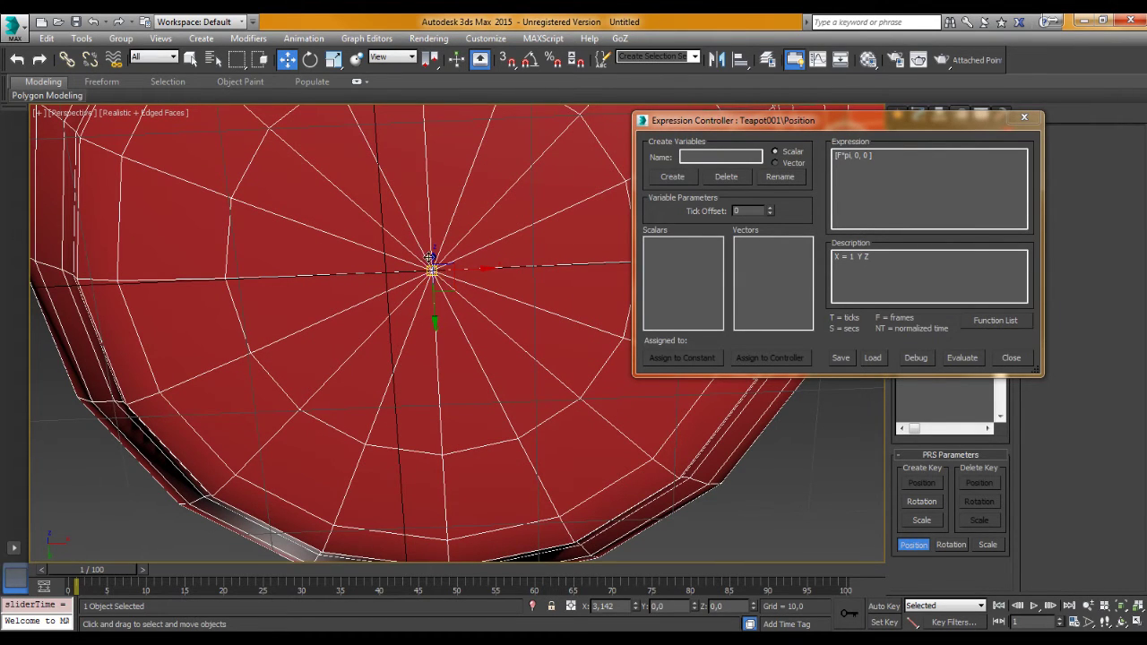
{"action": "scroll", "coordinate": [432, 269], "scroll_direction": "down", "scroll_amount": 5}
{"action": "mouse_move", "coordinate": [496, 239]}
{"action": "middle_mouse_down", "text": "alt"}
{"action": "mouse_move", "coordinate": [505, 306]}
{"action": "mouse_move", "coordinate": [212, 290]}
{"action": "middle_mouse_up", "text": "alt"}
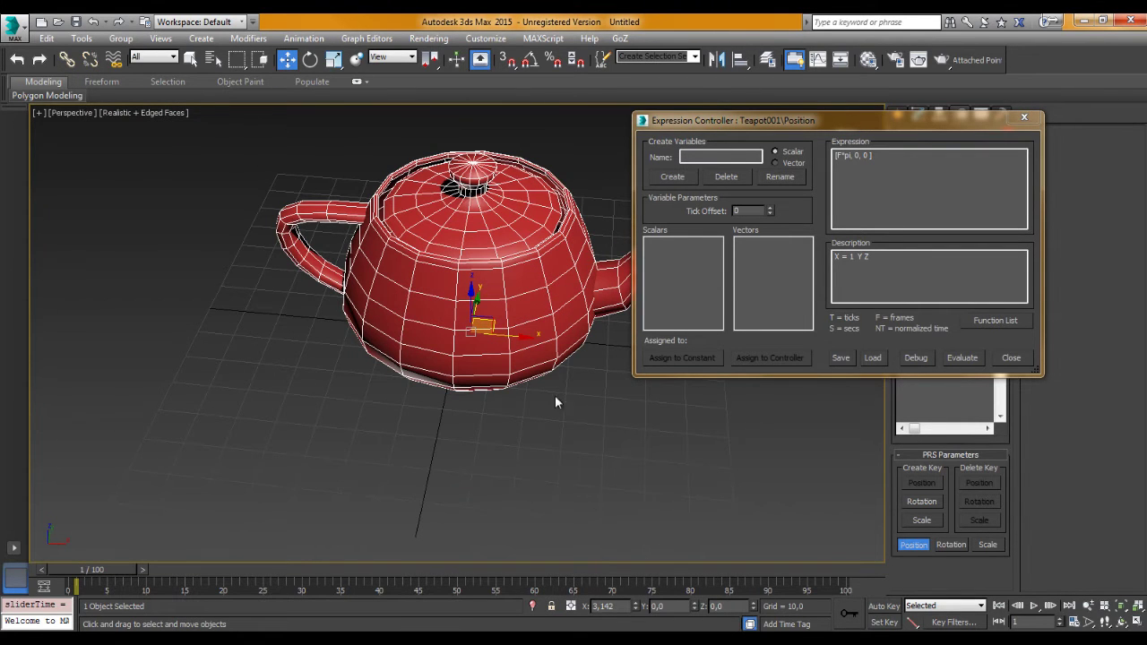
{"action": "left_click", "coordinate": [851, 156]}
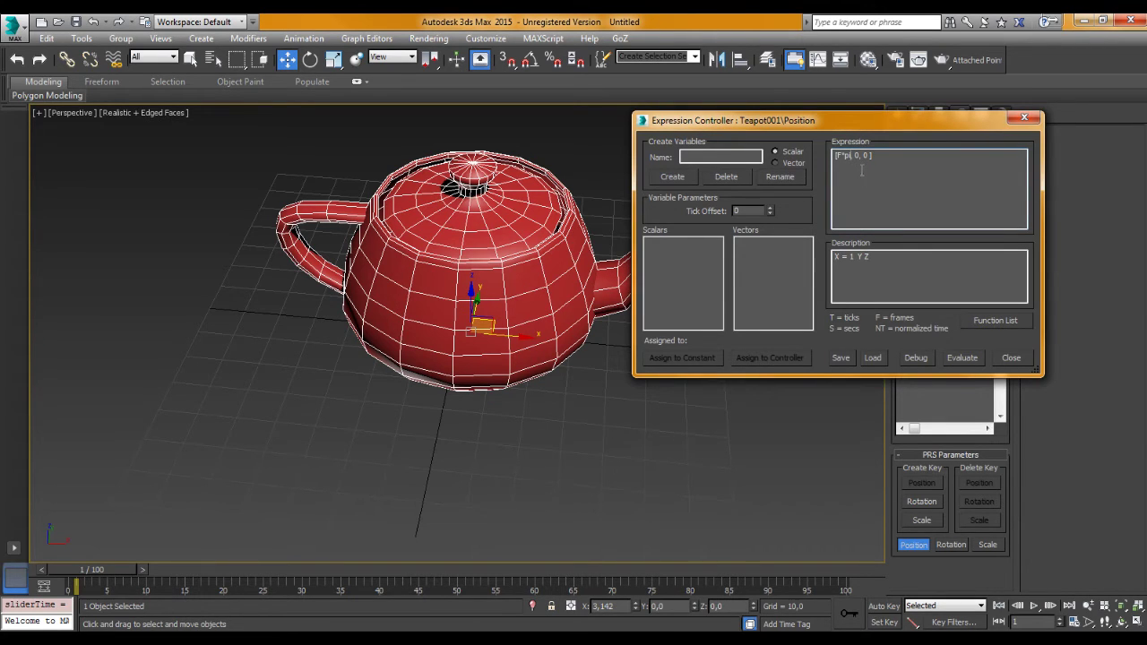
Browse the abs(x), acos(x) and sin(x) entries in the Function List
{"action": "left_click", "coordinate": [994, 321]}
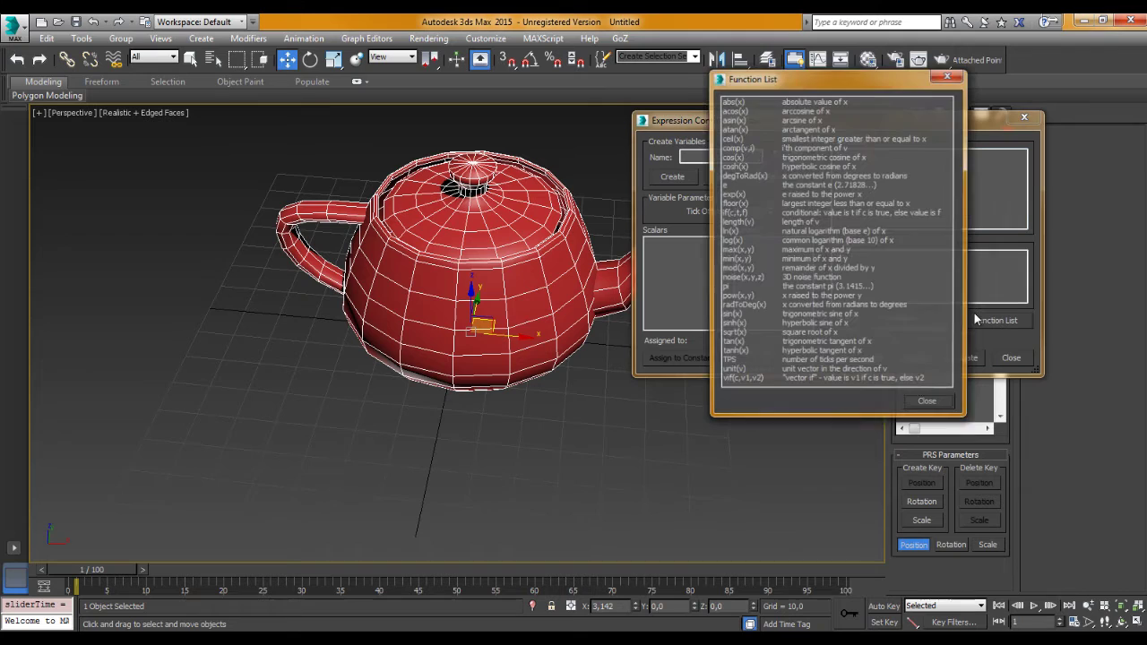
{"action": "left_click", "coordinate": [732, 102]}
{"action": "left_click", "coordinate": [736, 110]}
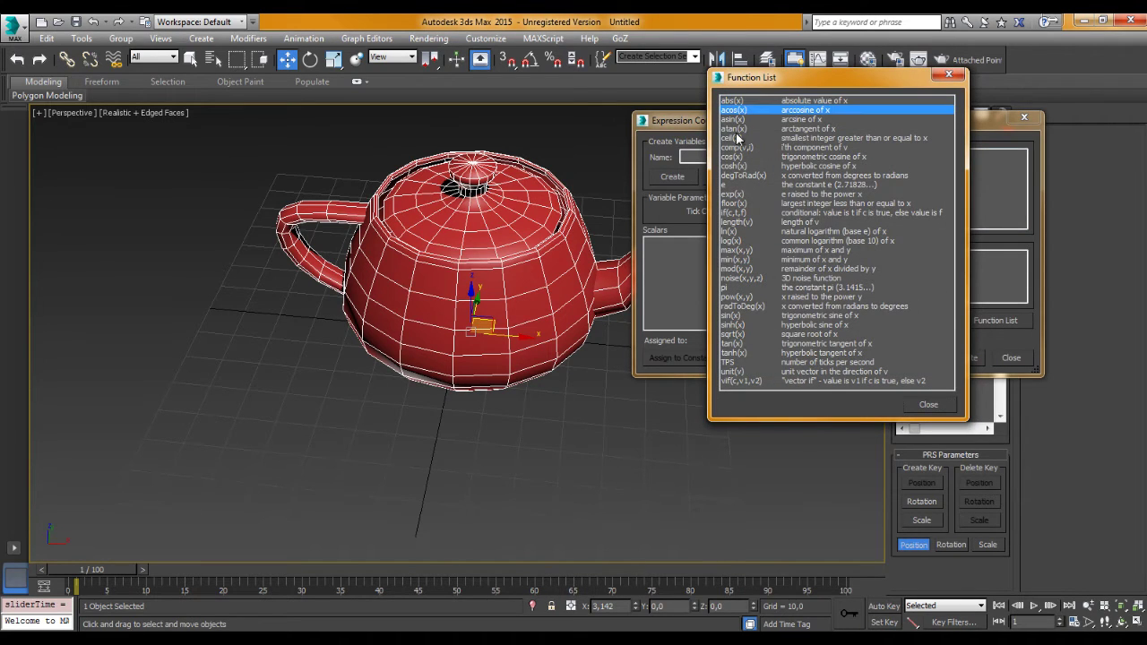
{"action": "left_click", "coordinate": [740, 315]}
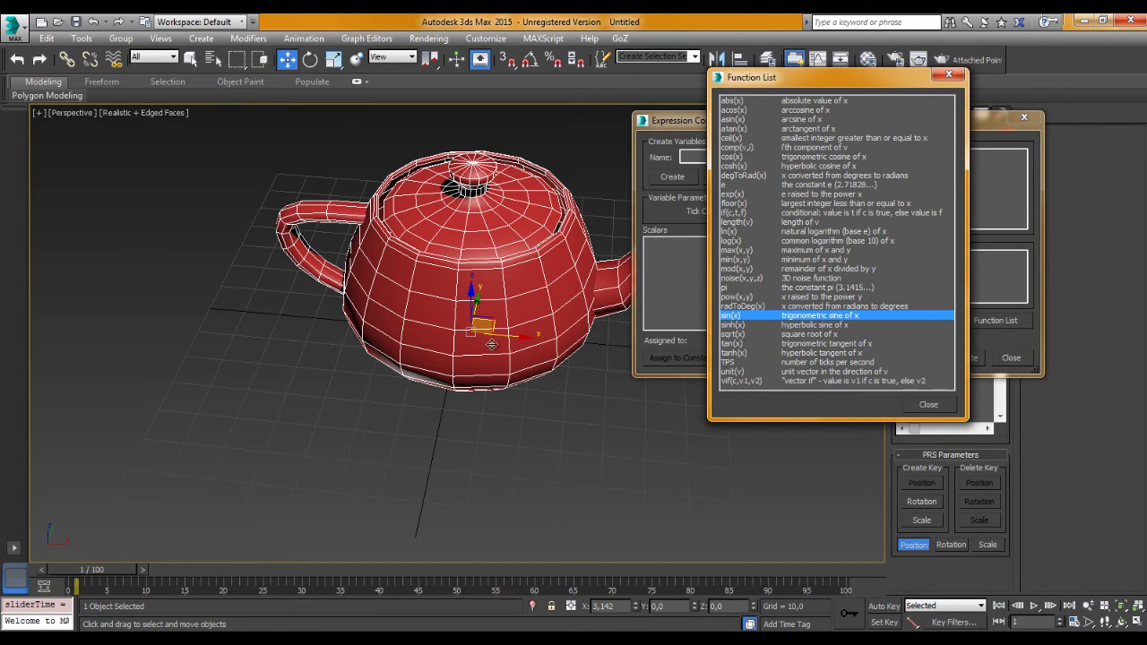
{"action": "left_click", "coordinate": [949, 74]}
Replace *pi with *cos and review the cos(x) and sin(x) entries
{"action": "left_click", "coordinate": [842, 155]}
{"action": "type", "text": "*pi, 0, 0 ]"}
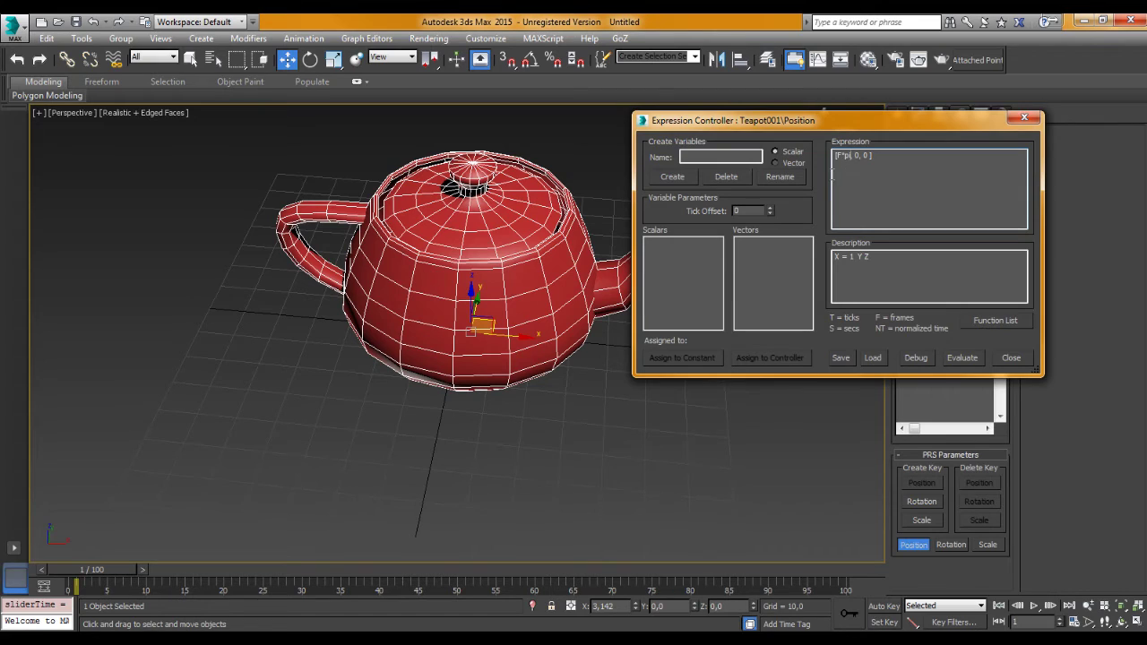
{"action": "key", "text": "BackSpace"}
{"action": "key", "text": "BackSpace"}
{"action": "key", "text": "BackSpace"}
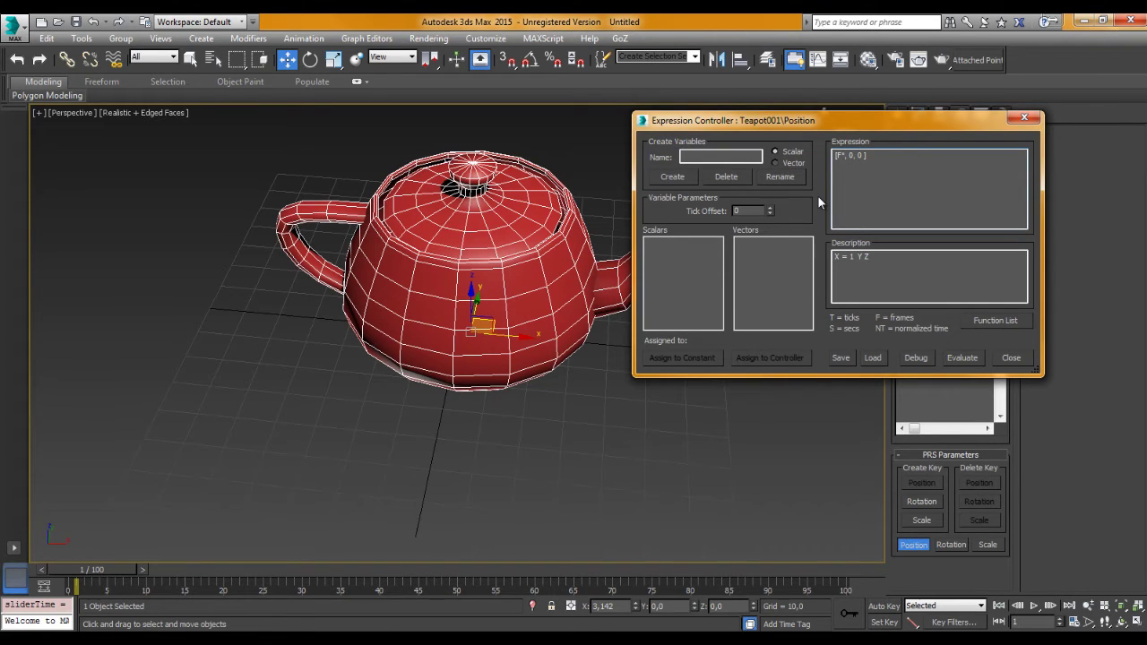
{"action": "type", "text": "*cos"}
{"action": "left_click", "coordinate": [997, 321]}
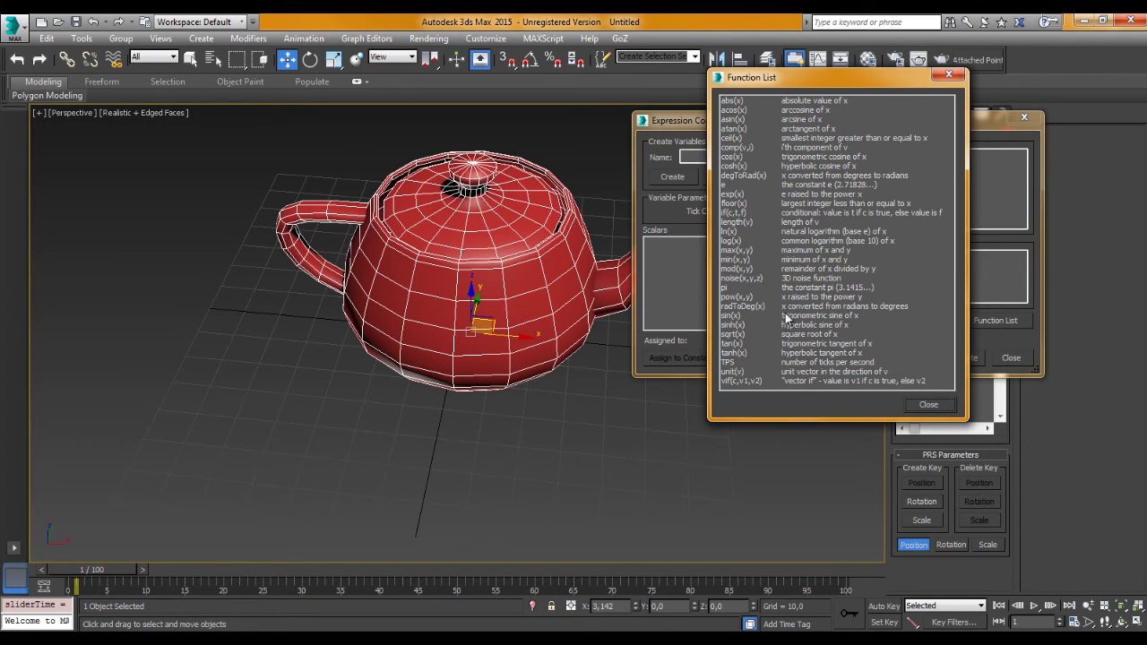
{"action": "left_click", "coordinate": [730, 159]}
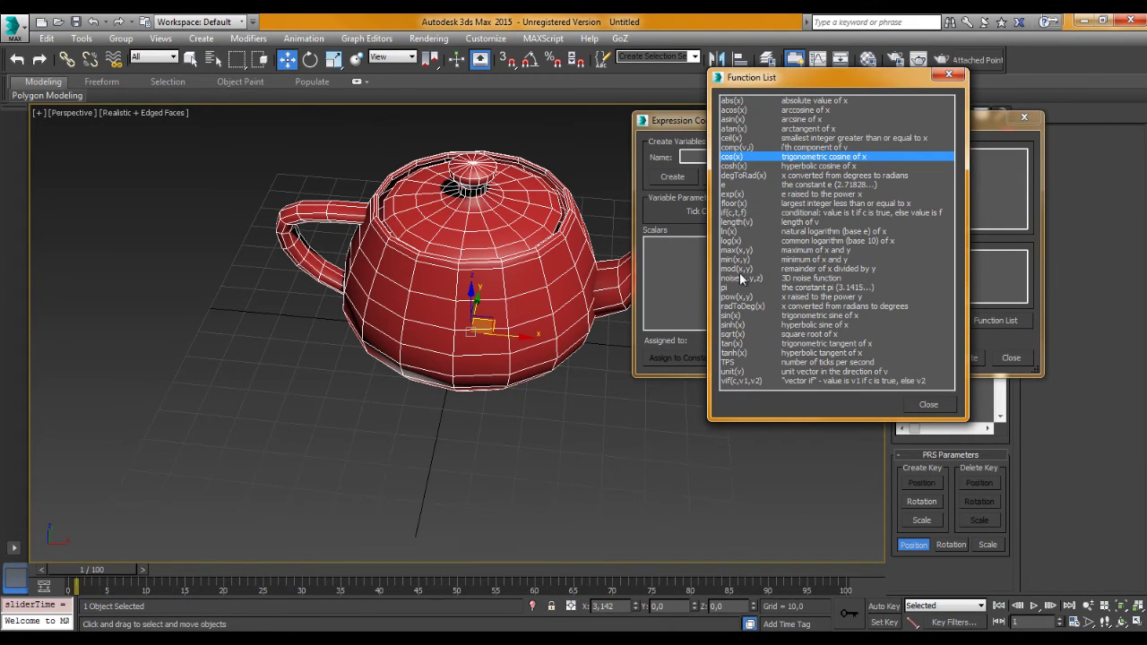
{"action": "left_click", "coordinate": [736, 316]}
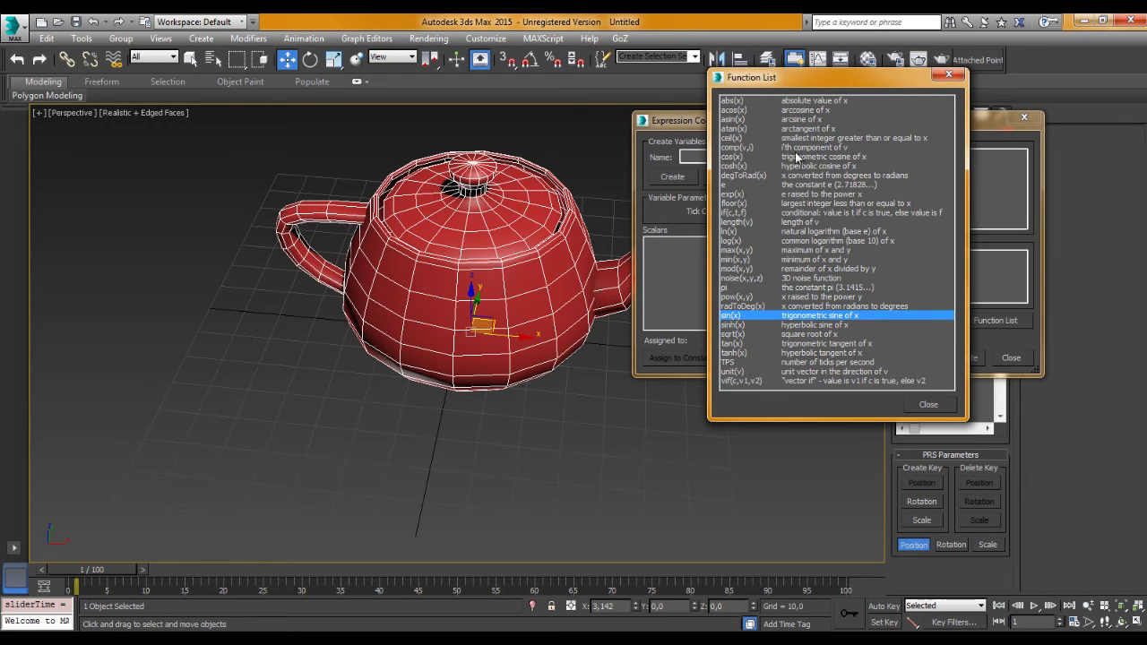
{"action": "left_click", "coordinate": [950, 75]}
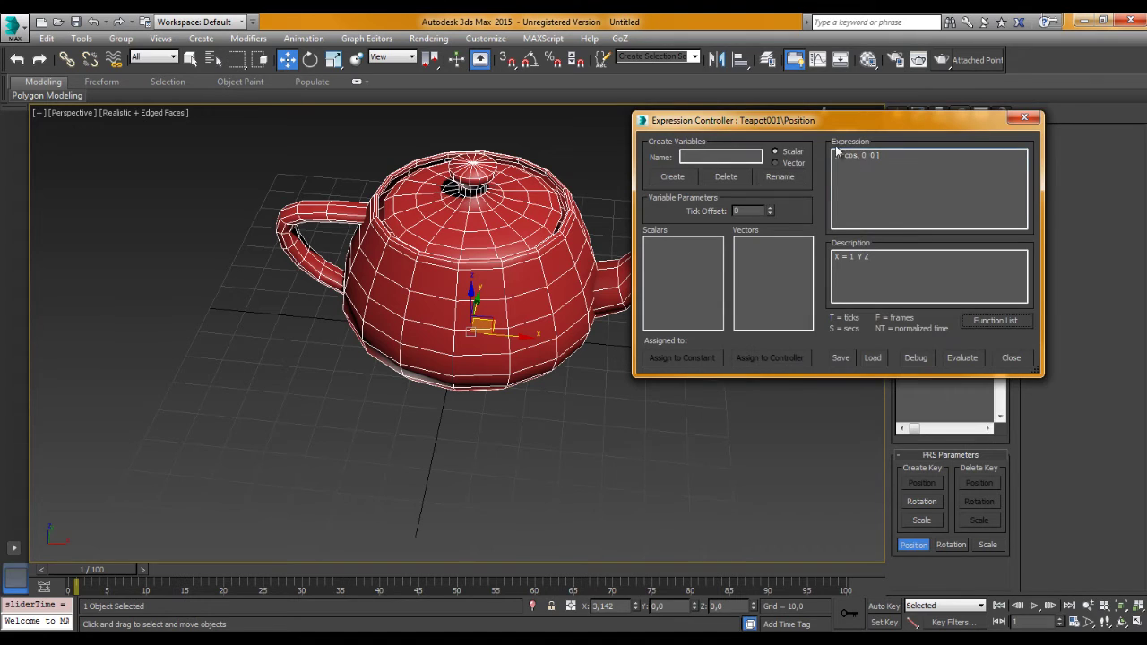
Try evaluating F*cos, then cos*F, dismissing each parsing error
{"action": "left_click", "coordinate": [960, 359]}
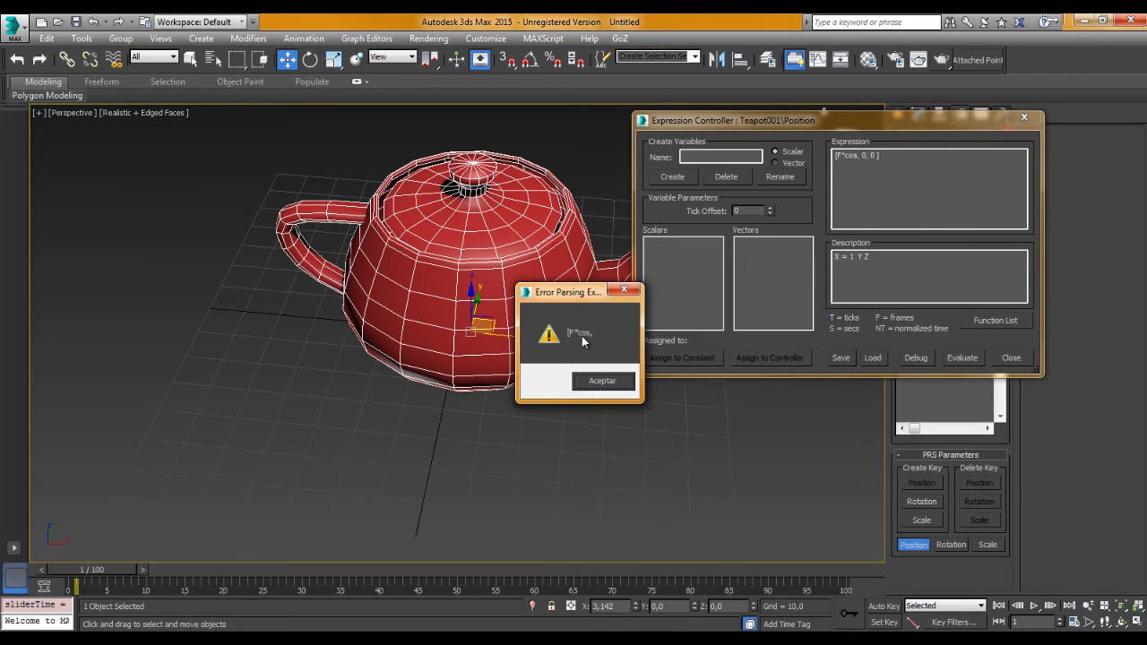
{"action": "left_click", "coordinate": [621, 292]}
{"action": "left_click", "coordinate": [844, 180]}
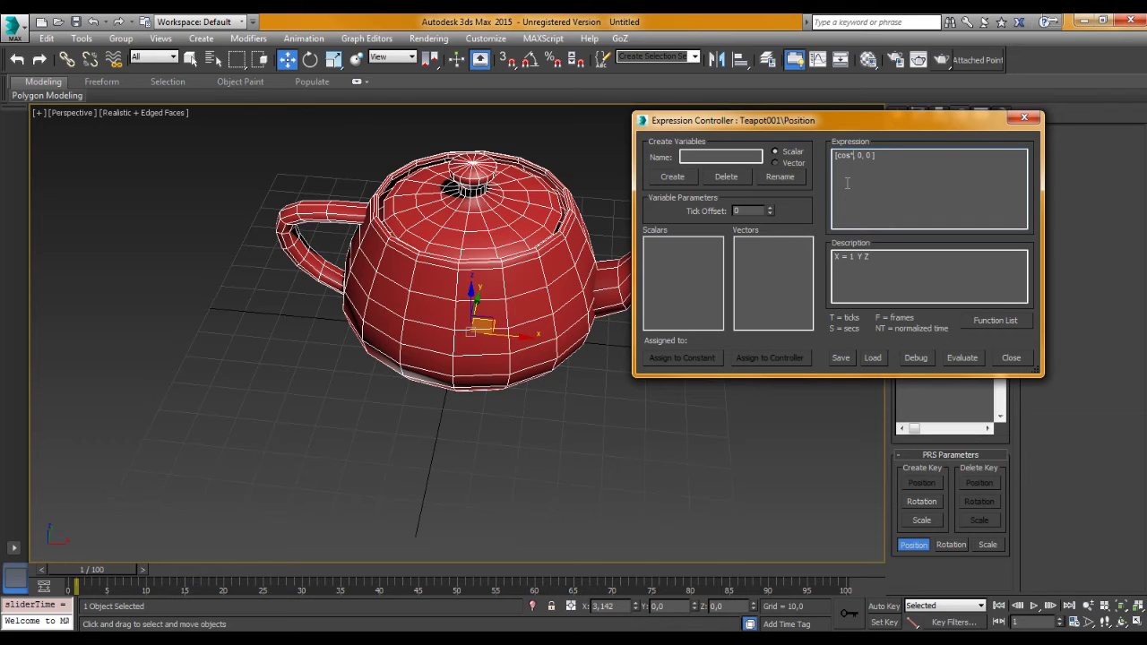
{"action": "type", "text": "F"}
{"action": "left_click", "coordinate": [961, 356]}
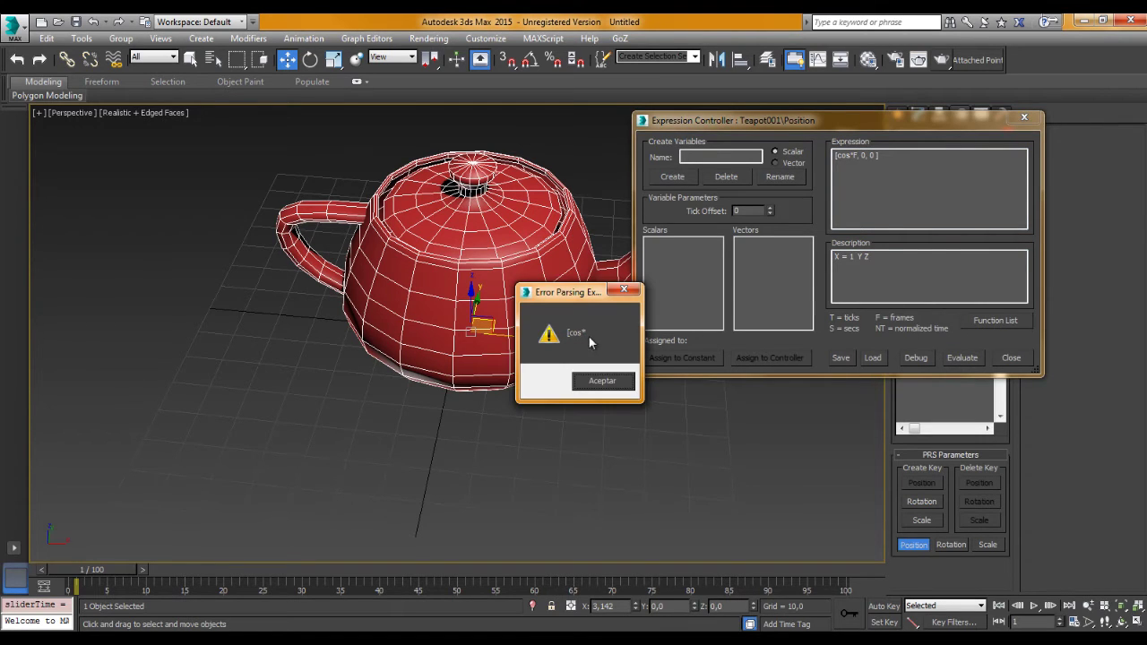
{"action": "left_click", "coordinate": [624, 290]}
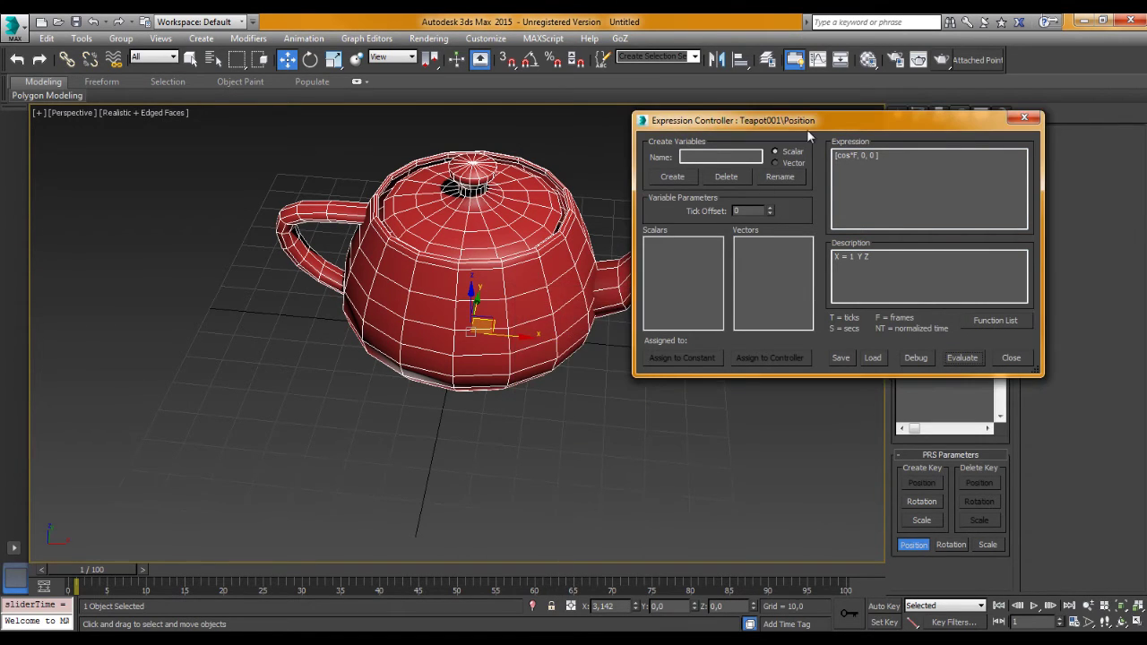
Try cos*(F), moving the Expression window and re-evaluating after each parsing error
{"action": "left_click", "coordinate": [867, 158]}
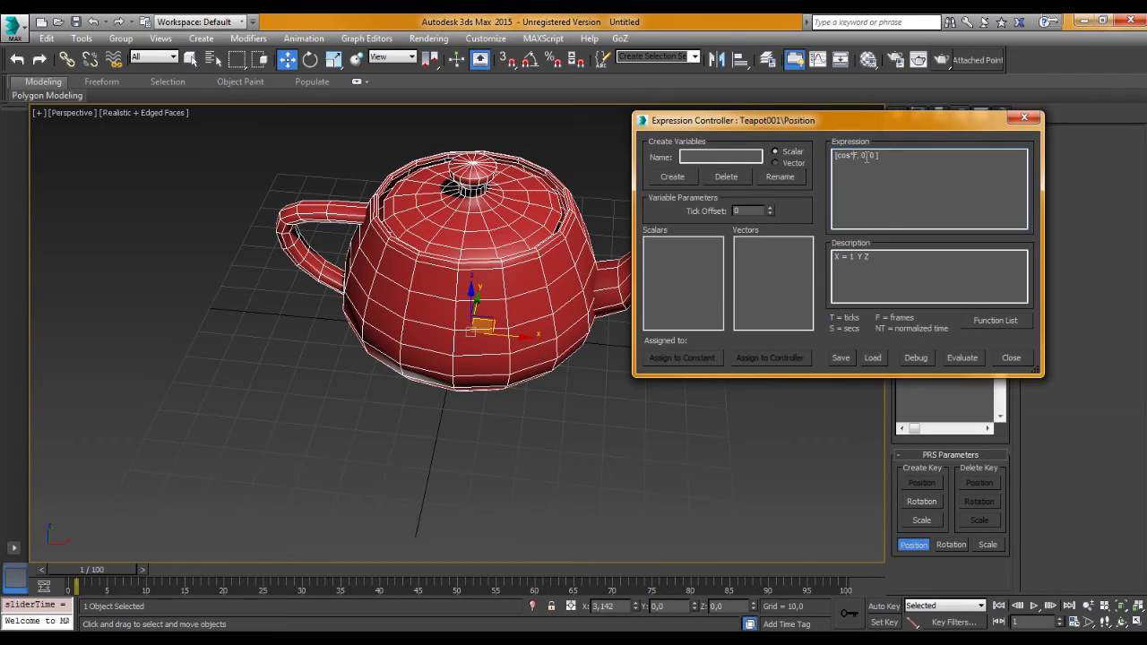
{"action": "type", "text": "(F)"}
{"action": "left_click", "coordinate": [963, 359]}
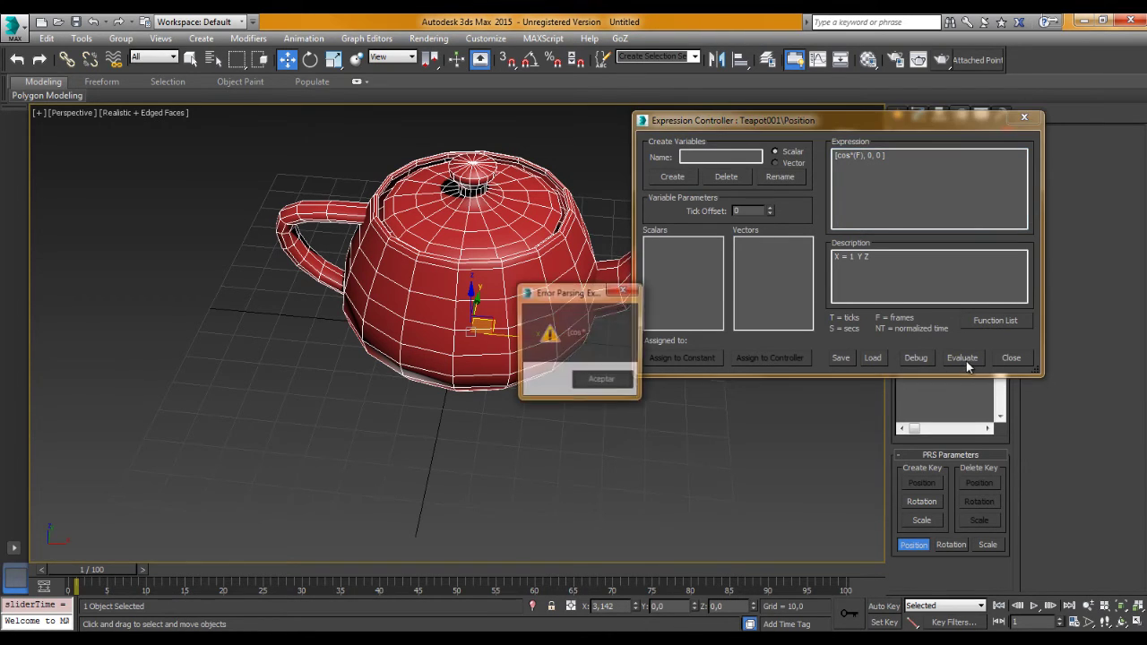
{"action": "left_click", "coordinate": [600, 379]}
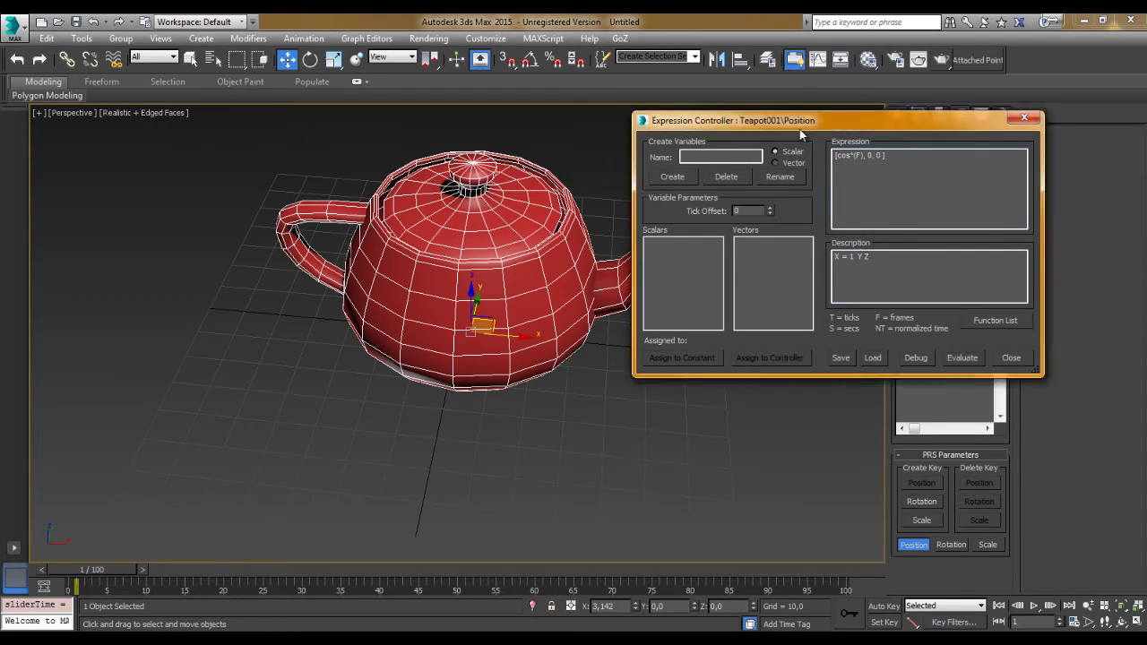
{"action": "left_click_drag", "start_coordinate": [799, 129], "coordinate": [748, 157]}
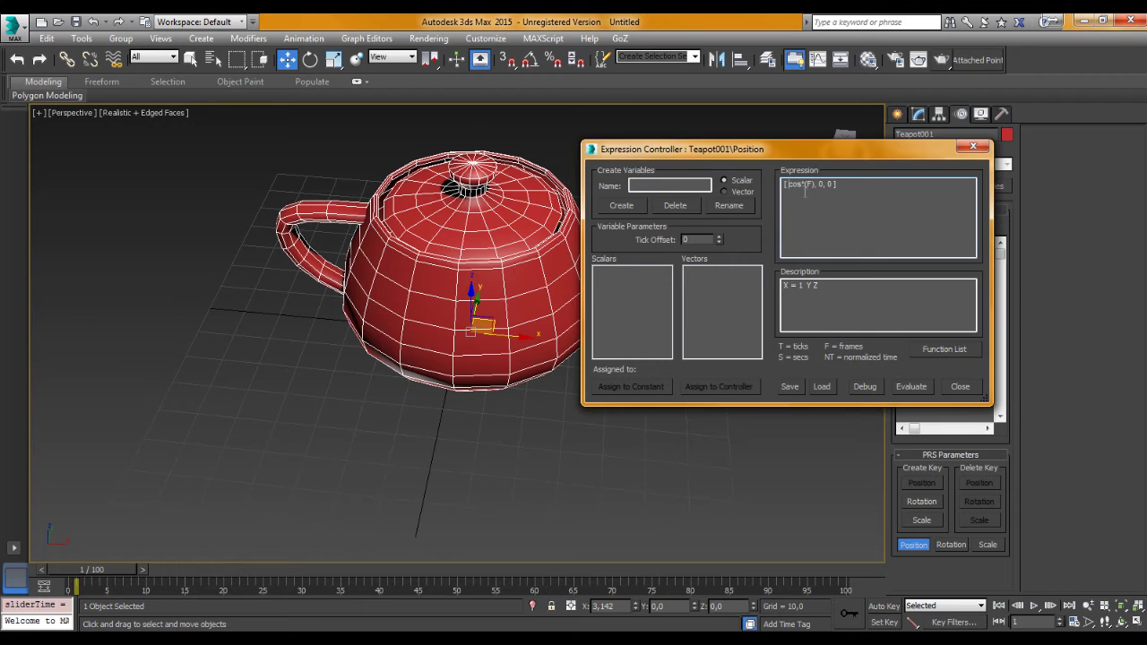
{"action": "left_click", "coordinate": [915, 389]}
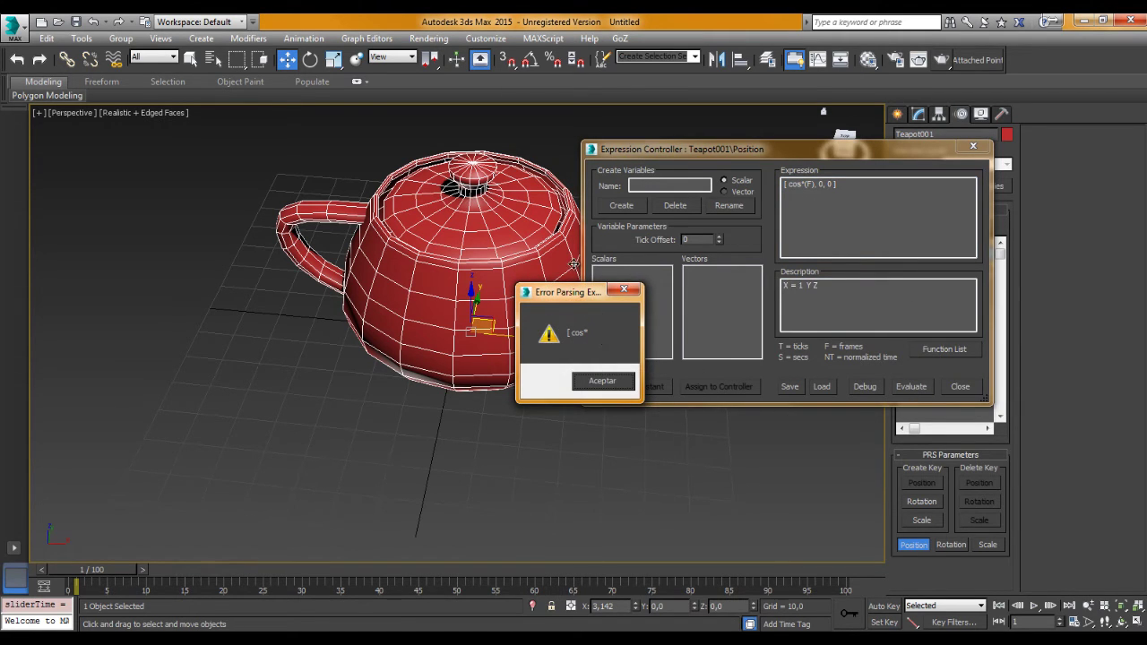
{"action": "left_click", "coordinate": [602, 382]}
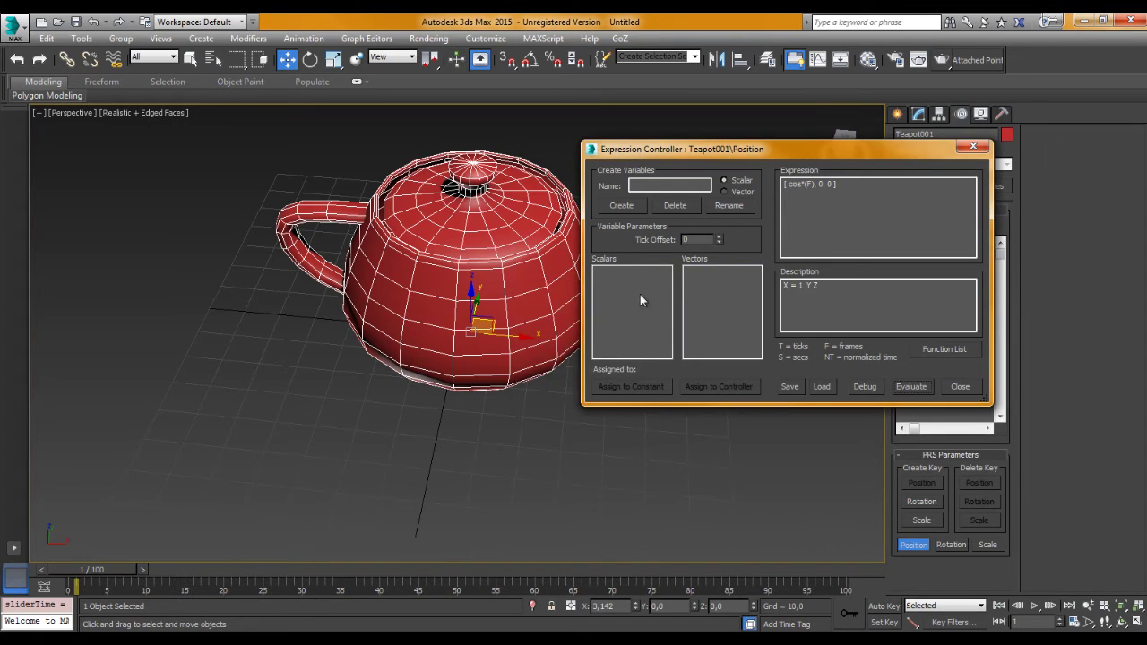
Remove the stray multiply sign so the X term reads cos (F)
{"action": "left_click", "coordinate": [806, 192]}
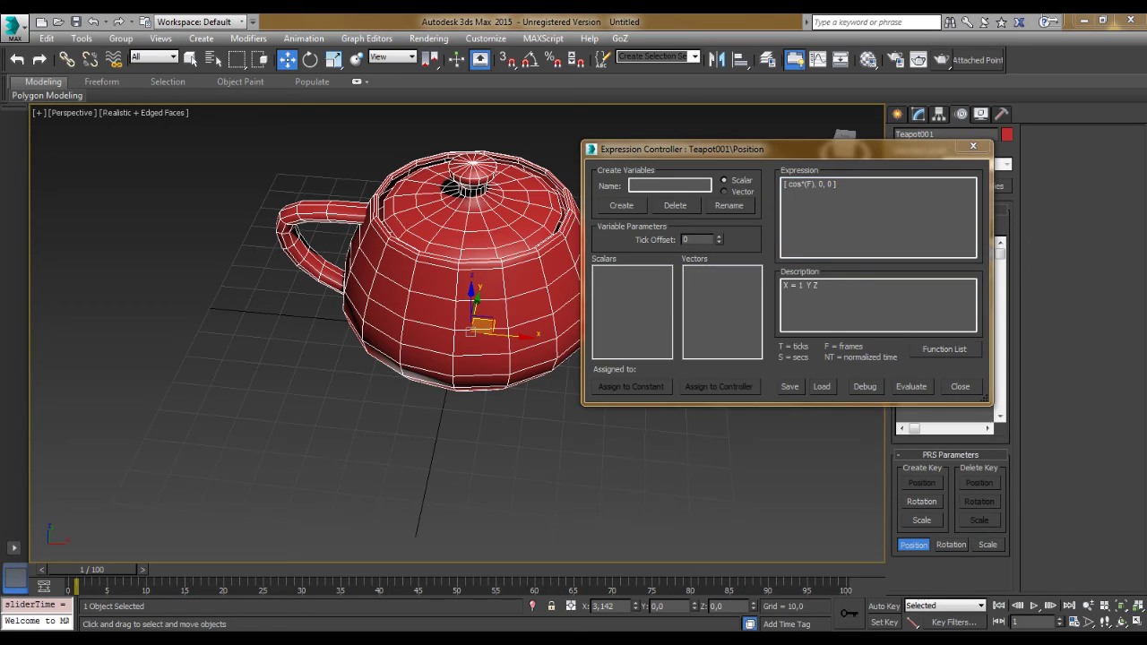
{"action": "left_click", "coordinate": [803, 193]}
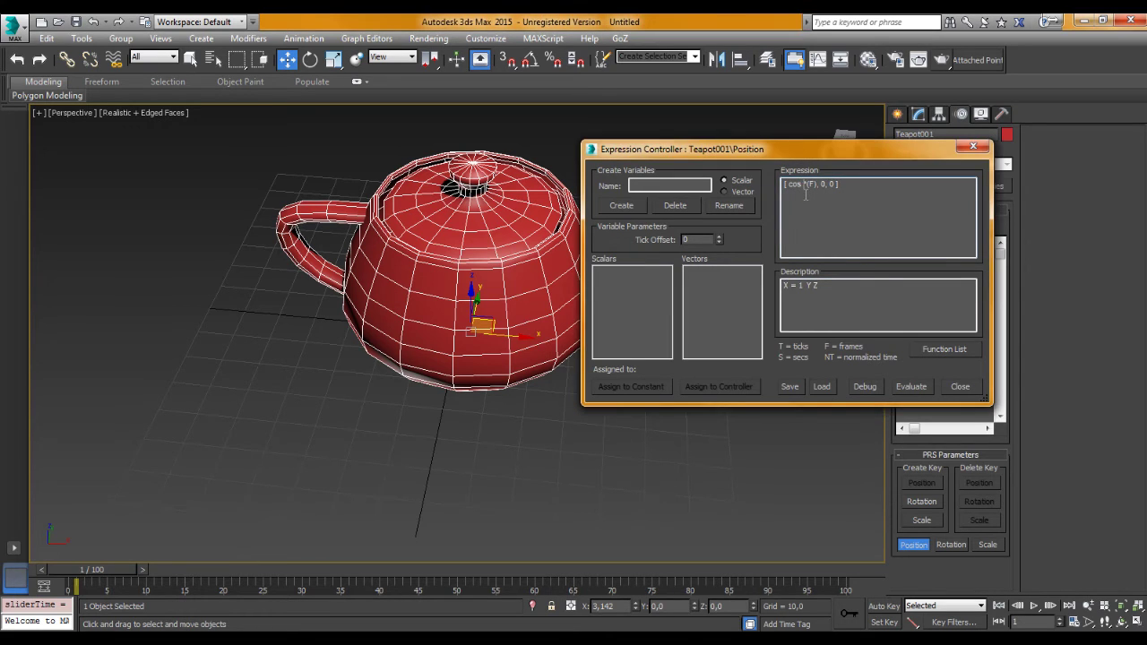
{"action": "left_click", "coordinate": [910, 390]}
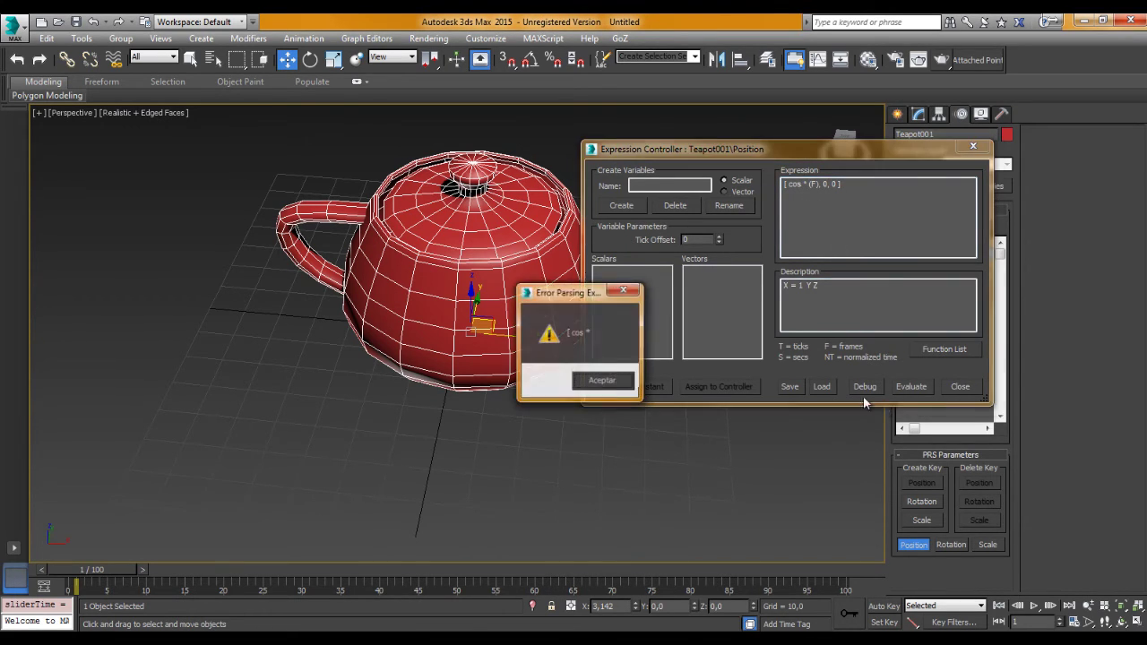
{"action": "left_click", "coordinate": [625, 288]}
{"action": "type", "text": "*"}
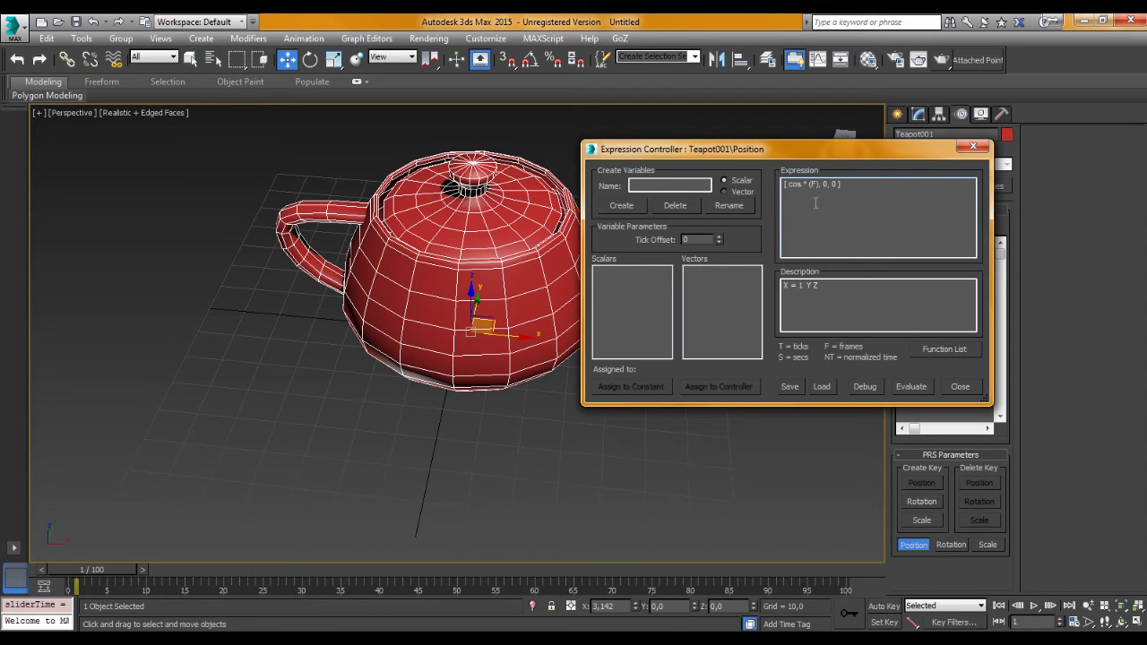
{"action": "key", "text": "BackSpace"}
{"action": "key", "text": "BackSpace"}
{"action": "key", "text": "BackSpace"}
Evaluate [ cos (F), 0, 0 ], play the animation, and reframe the teapot
{"action": "left_click", "coordinate": [910, 386]}
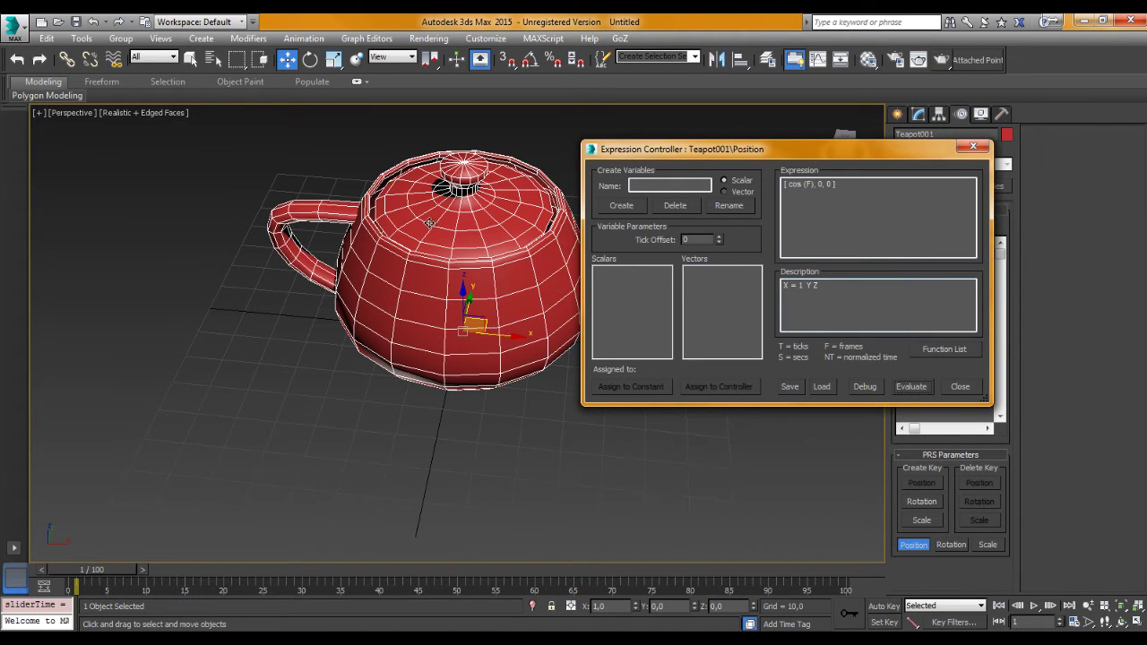
{"action": "mouse_move", "coordinate": [496, 303]}
{"action": "middle_mouse_down", "text": "alt"}
{"action": "mouse_move", "coordinate": [448, 305]}
{"action": "mouse_move", "coordinate": [874, 507]}
{"action": "middle_mouse_up", "text": "alt"}
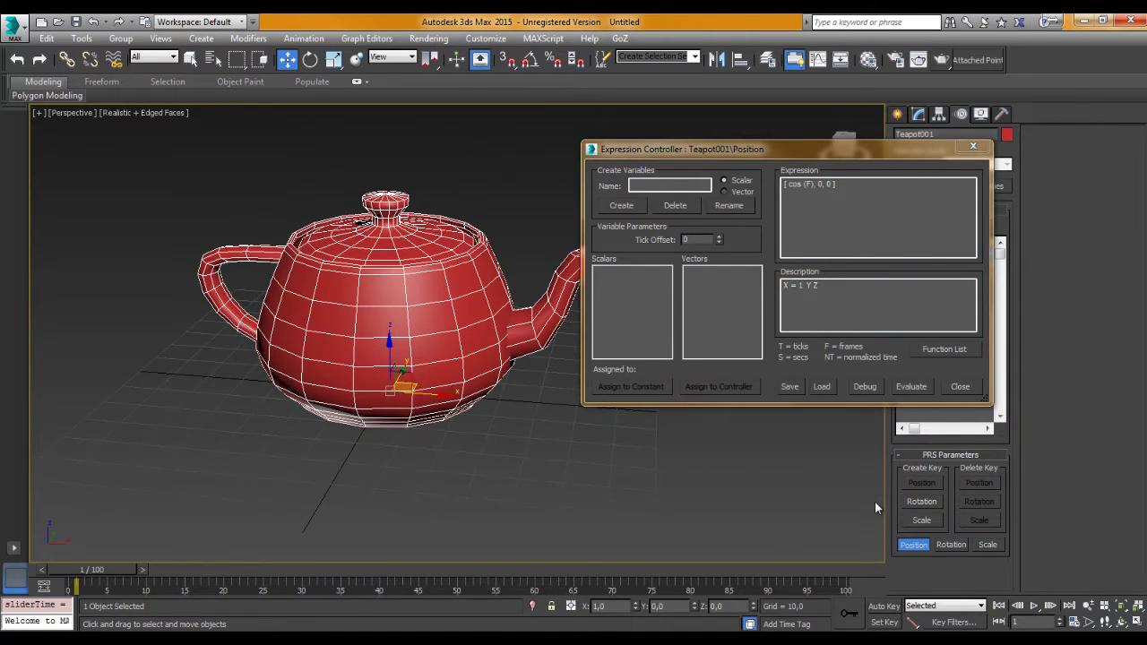
{"action": "left_click", "coordinate": [1032, 607]}
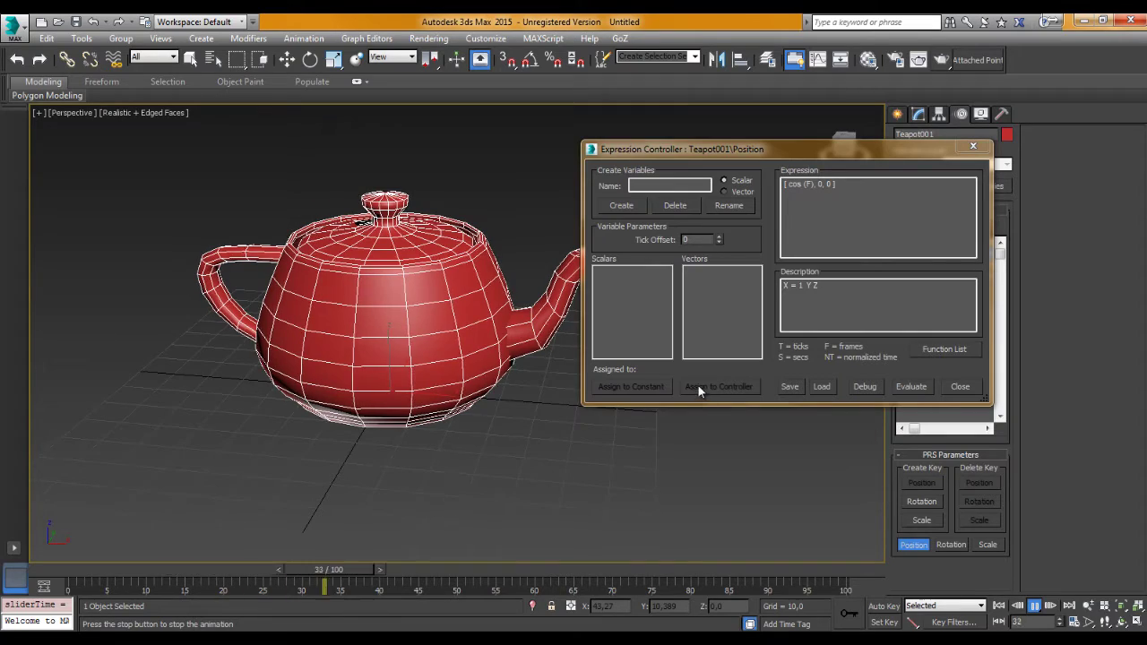
{"action": "left_click", "coordinate": [1034, 605]}
{"action": "key", "text": "w"}
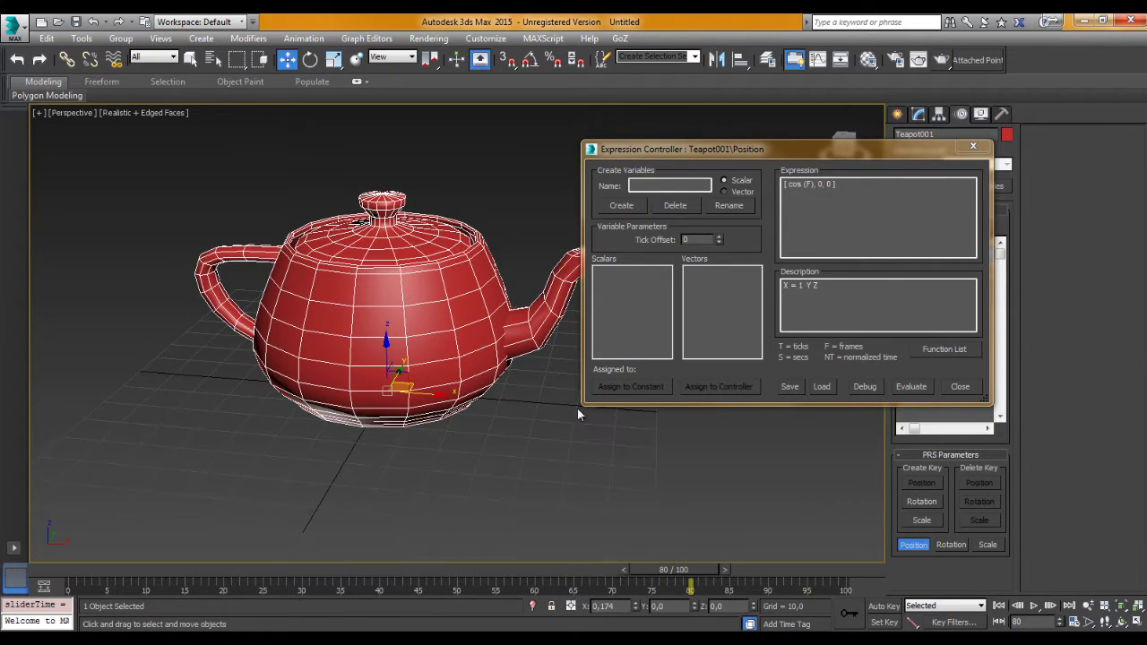
{"action": "middle_click_drag", "start_coordinate": [412, 315], "coordinate": [339, 331]}
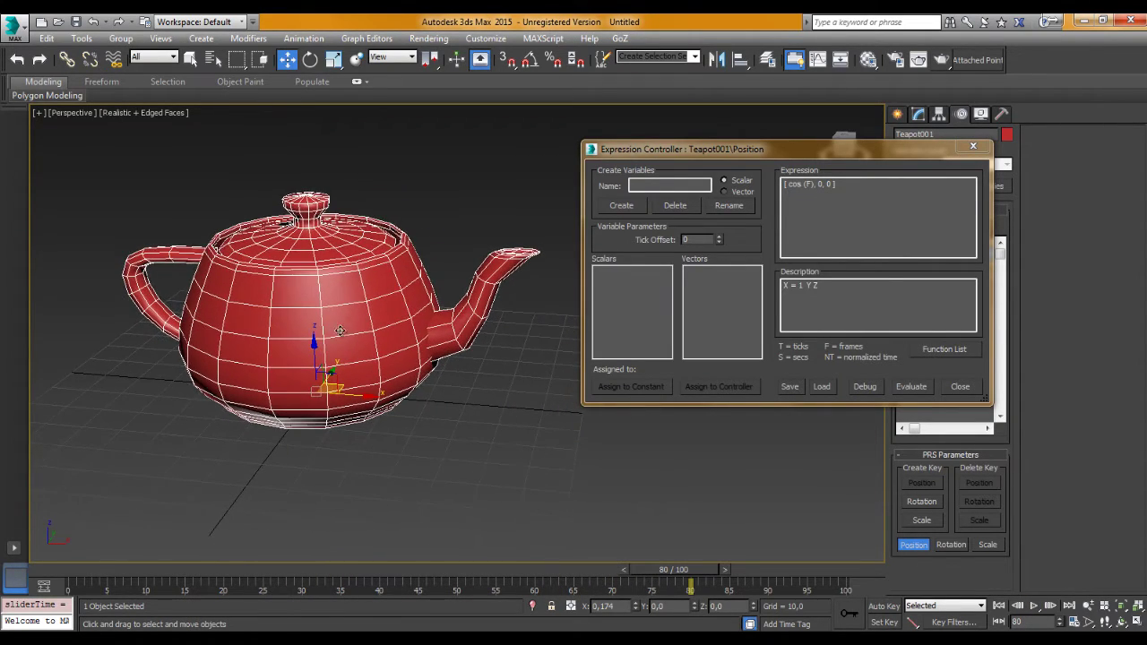
{"action": "scroll", "coordinate": [304, 272], "scroll_direction": "up", "scroll_amount": 3}
{"action": "scroll", "coordinate": [293, 277], "scroll_direction": "down", "scroll_amount": 5}
{"action": "scroll", "coordinate": [367, 318], "scroll_direction": "up", "scroll_amount": 3}
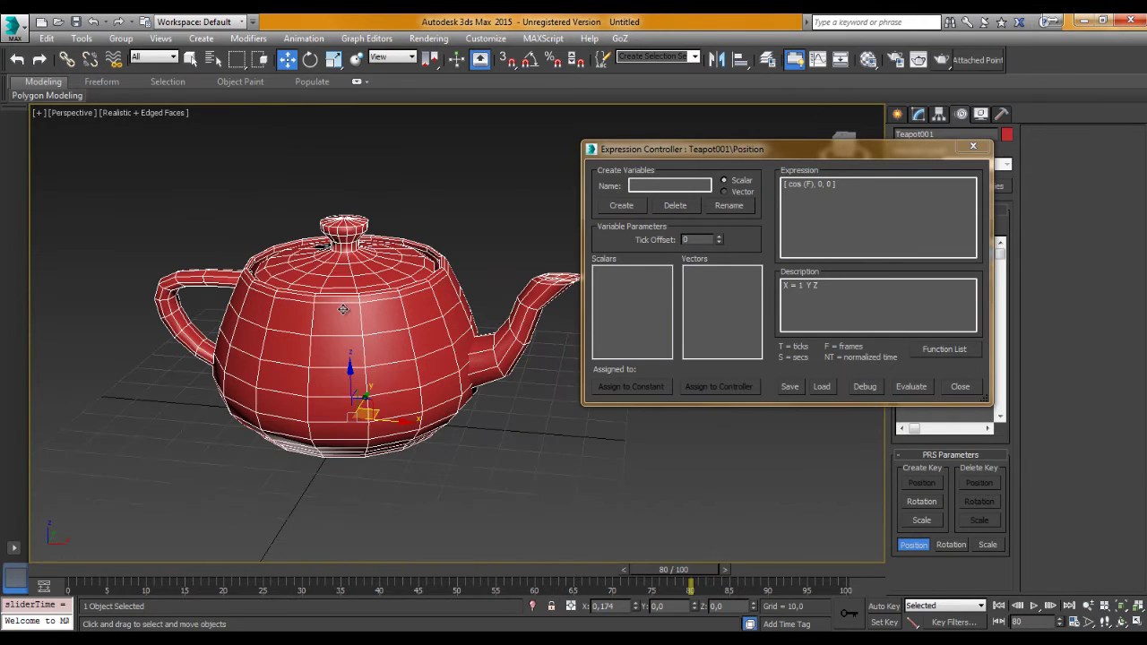
{"action": "scroll", "coordinate": [342, 309], "scroll_direction": "up", "scroll_amount": 2}
{"action": "scroll", "coordinate": [342, 309], "scroll_direction": "up", "scroll_amount": 2}
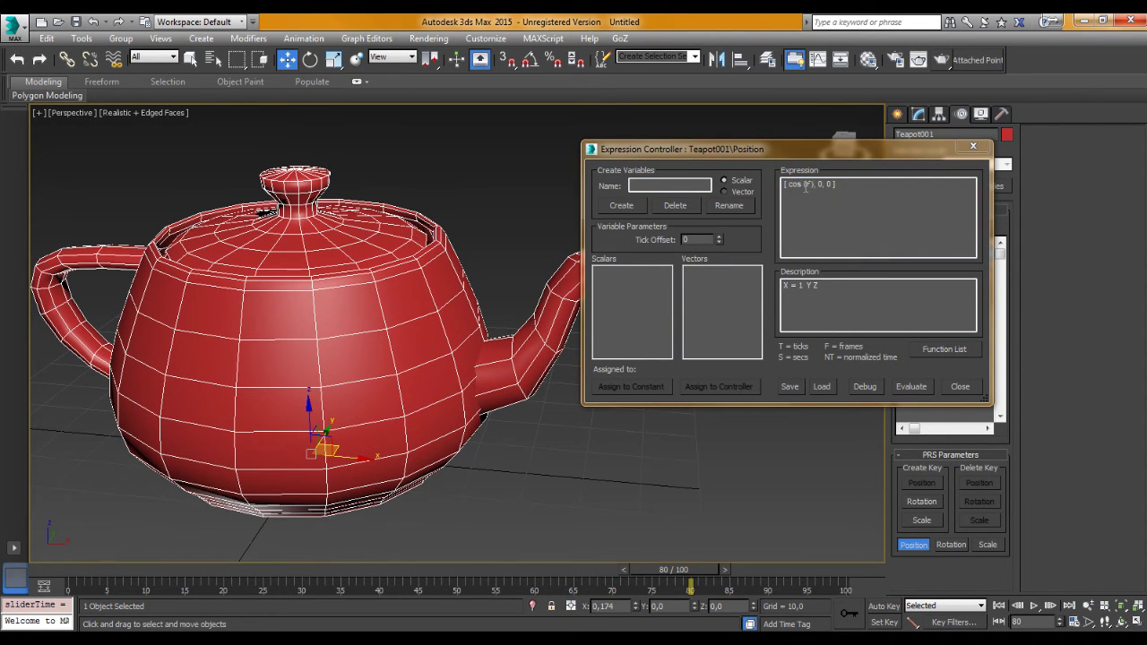
{"action": "left_click", "coordinate": [808, 186]}
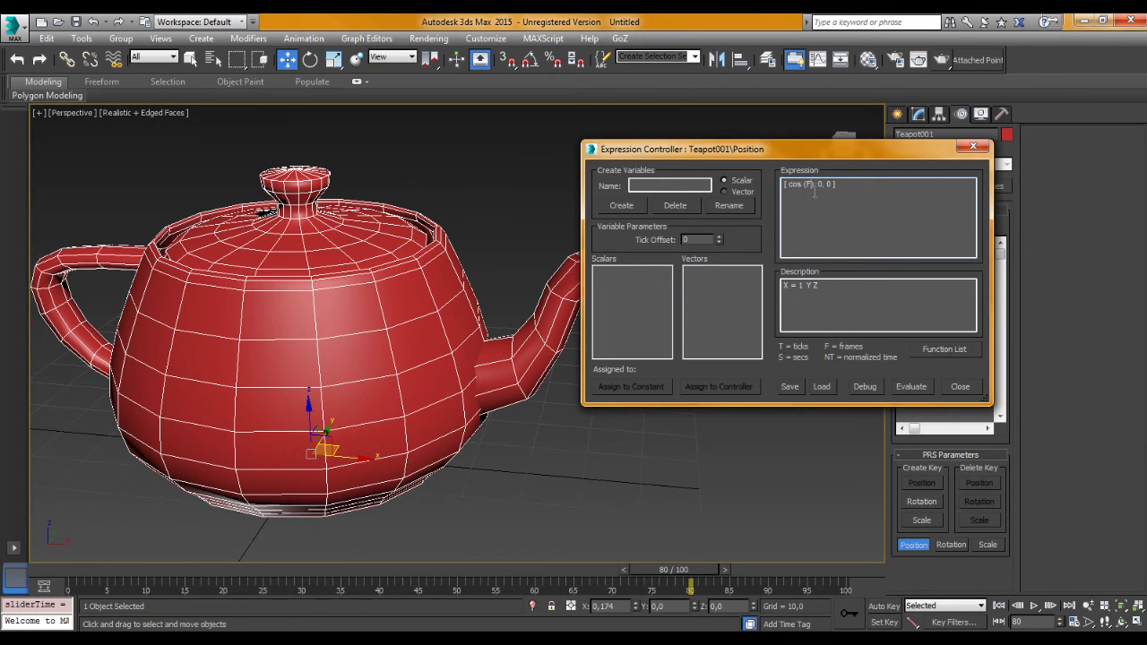
Change the X term to cos (F*5) and play to check the speed
{"action": "type", "text": "*"}
{"action": "type", "text": "5"}
{"action": "scroll", "coordinate": [399, 265], "scroll_direction": "down", "scroll_amount": 4}
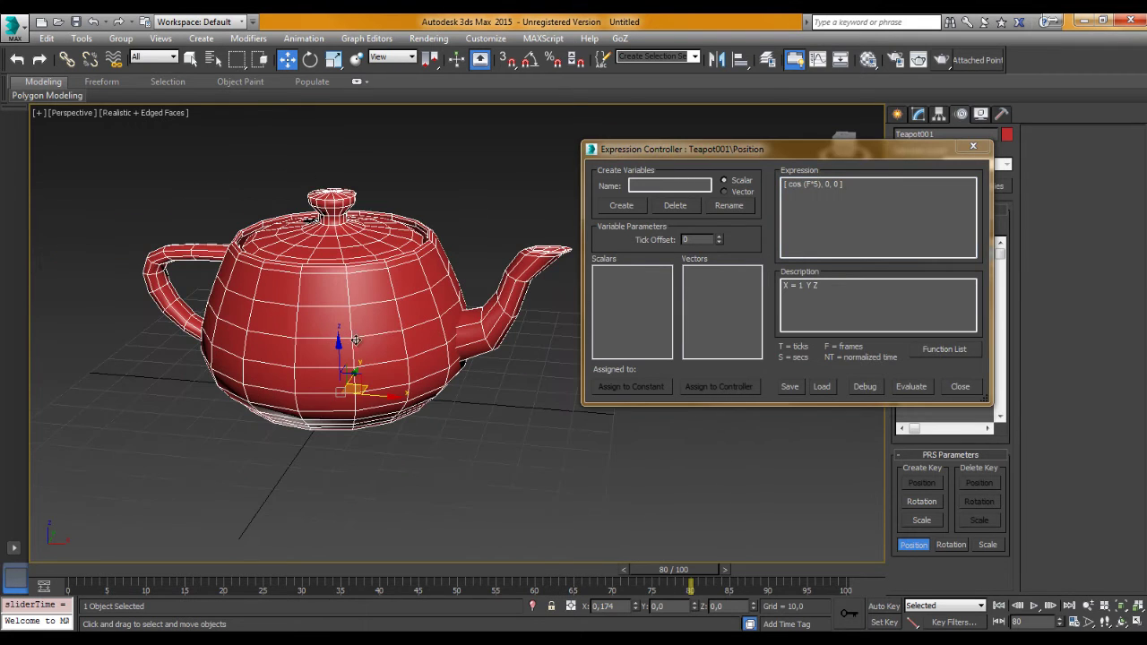
{"action": "left_click", "coordinate": [1037, 607]}
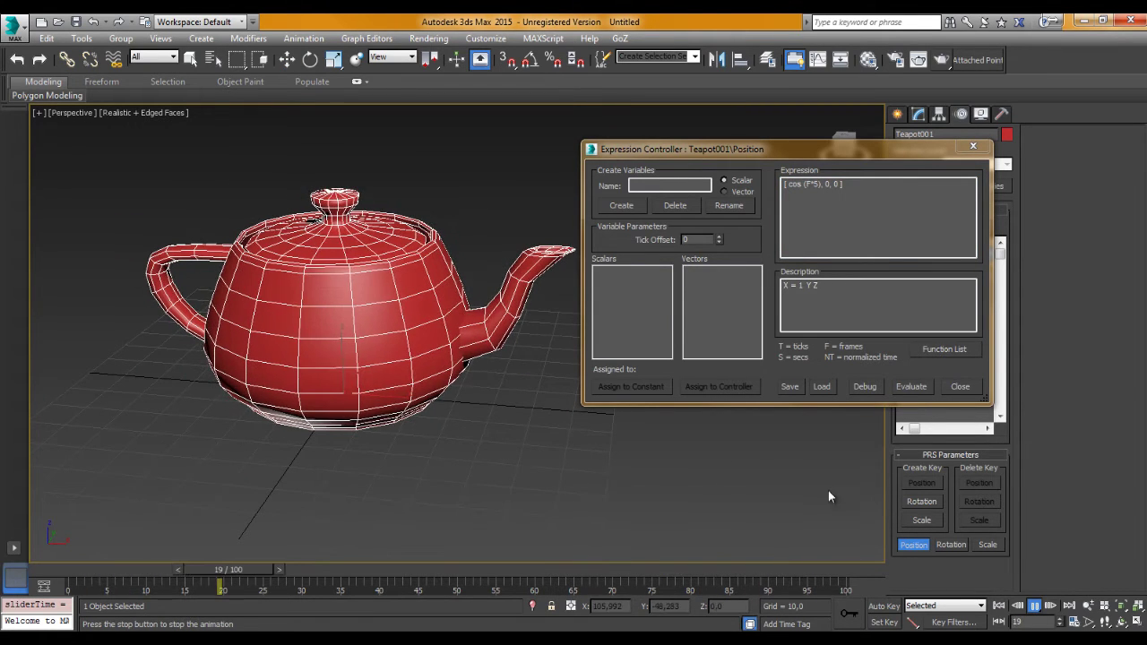
{"action": "left_click", "coordinate": [1034, 606]}
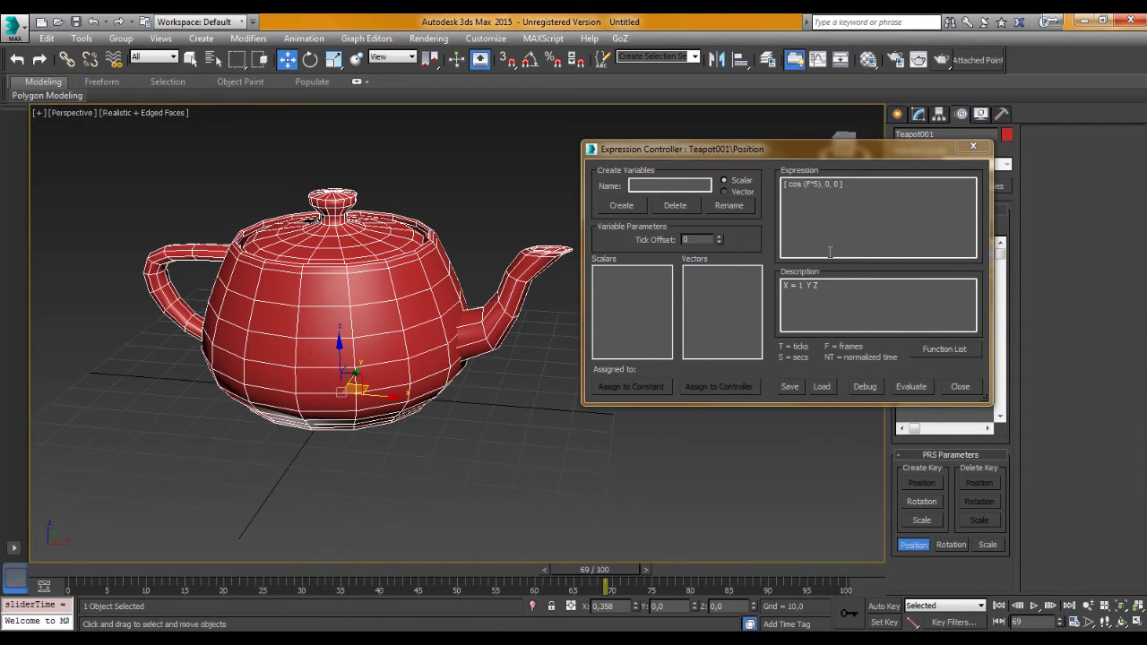
Raise the multiplier to 50, evaluate and play, then change it to 100
{"action": "left_click", "coordinate": [824, 194]}
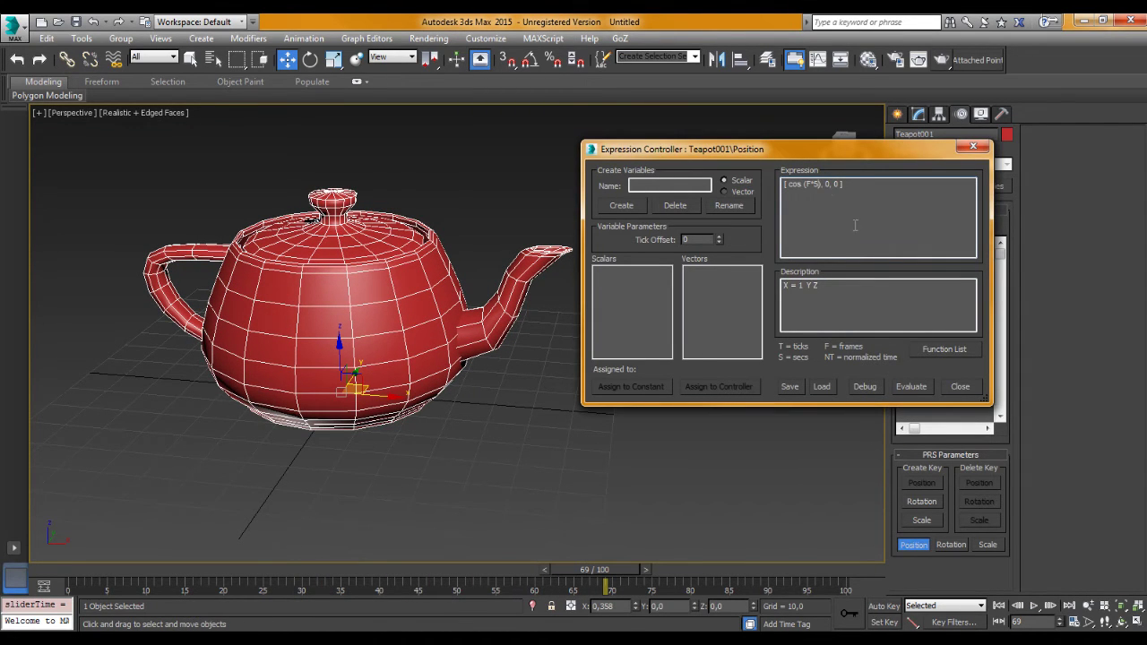
{"action": "type", "text": "0"}
{"action": "left_click", "coordinate": [908, 386]}
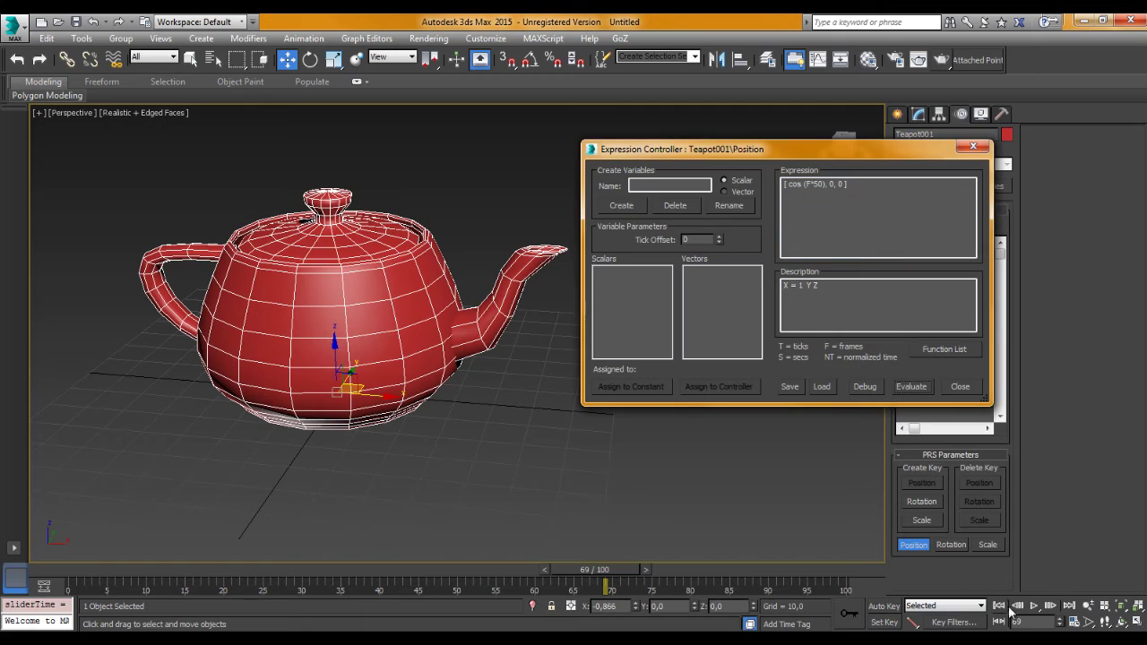
{"action": "left_click", "coordinate": [846, 562]}
{"action": "left_click", "coordinate": [1033, 606]}
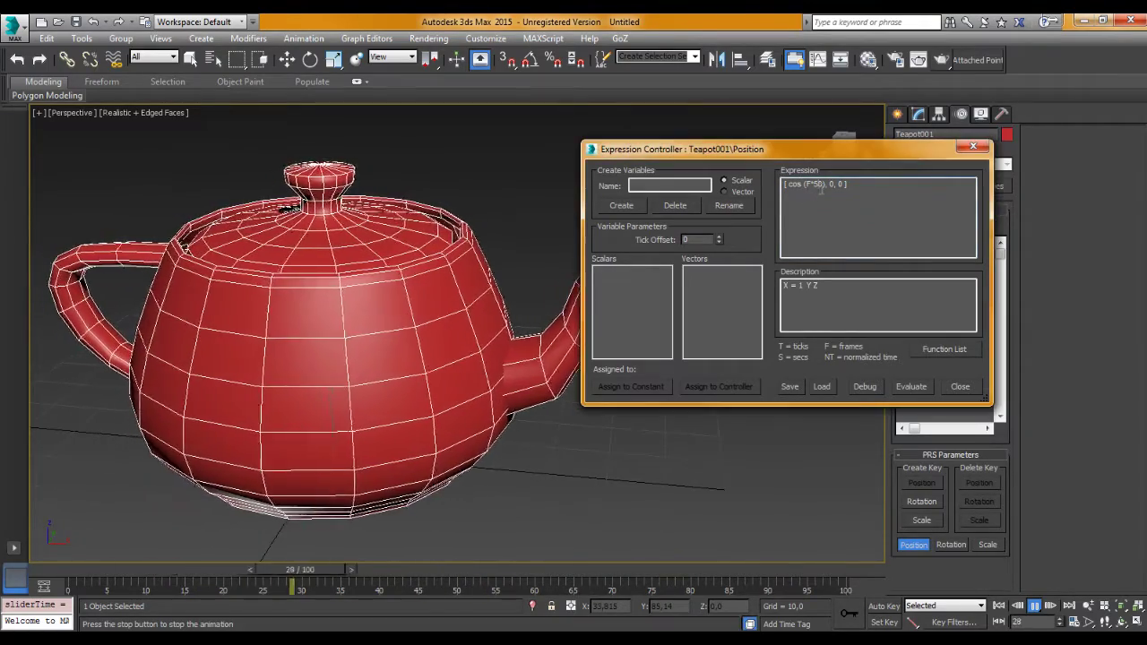
{"action": "key", "text": "BackSpace"}
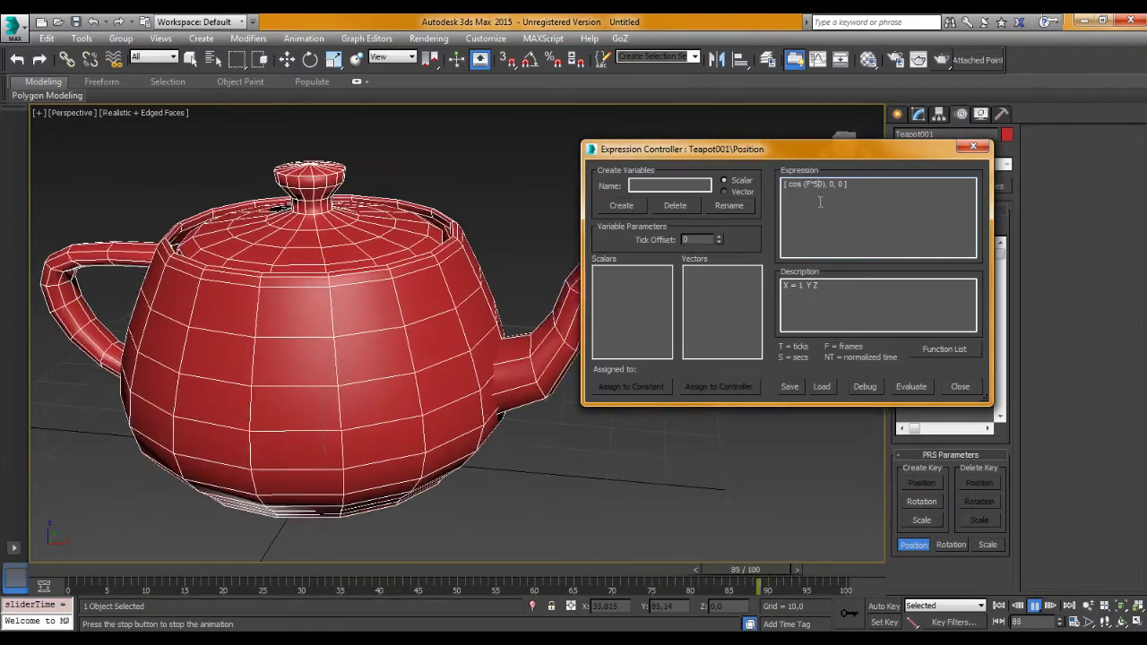
{"action": "type", "text": "10"}
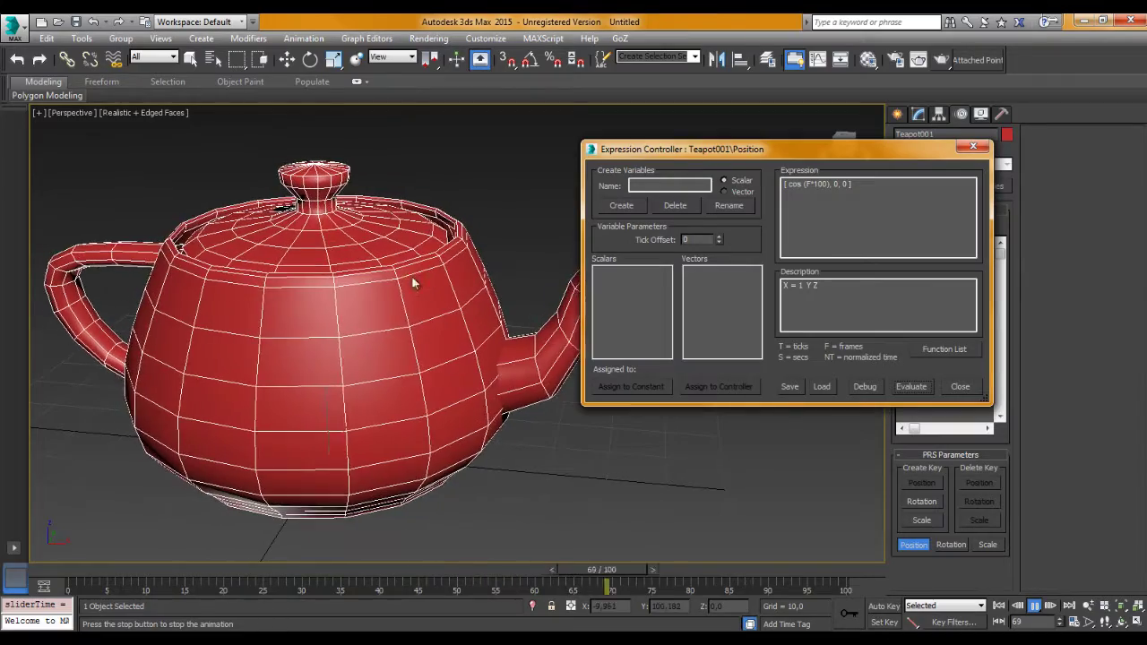
Set the X term back to cos (F*50) and evaluate it
{"action": "double_click", "coordinate": [836, 184]}
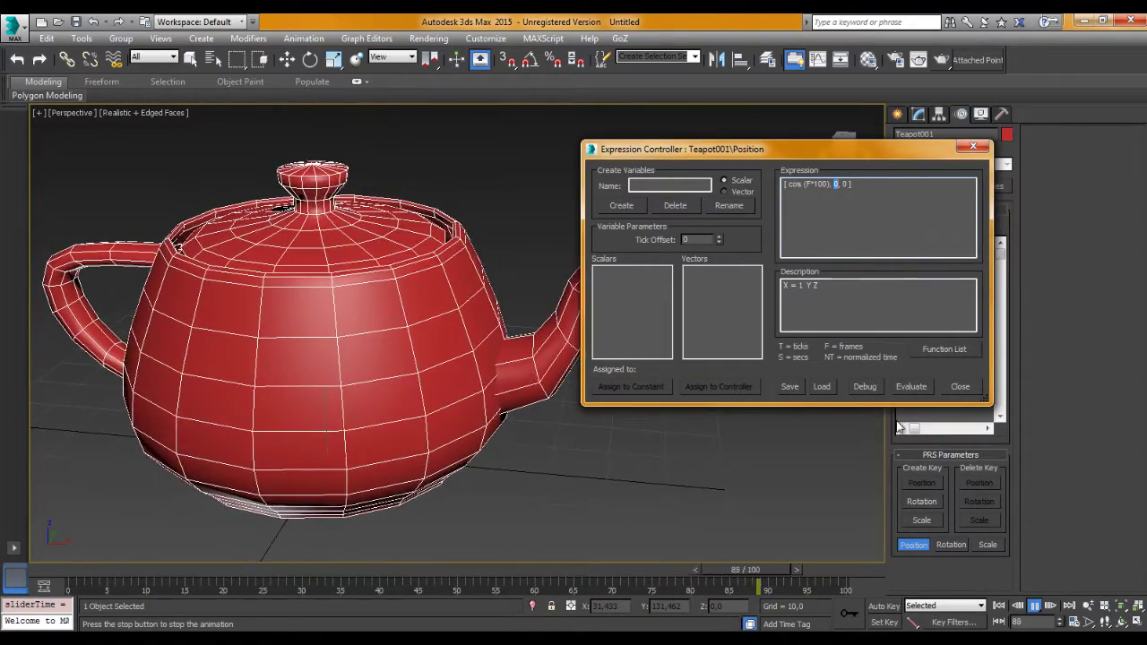
{"action": "left_click", "coordinate": [1035, 606]}
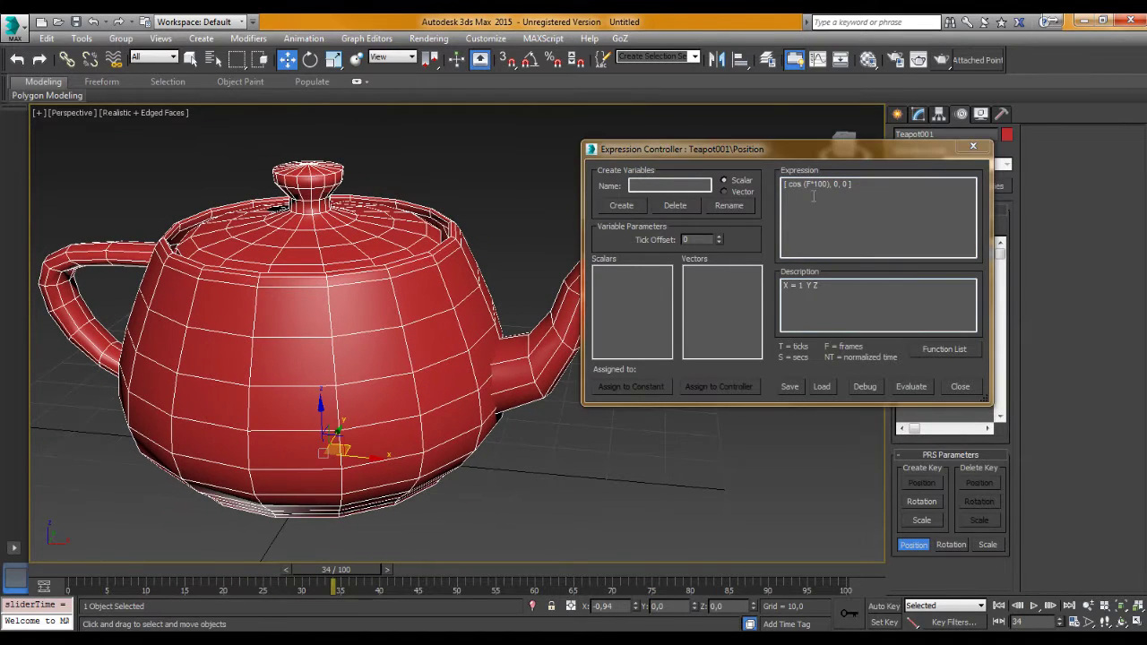
{"action": "left_click_drag", "start_coordinate": [826, 185], "coordinate": [816, 185]}
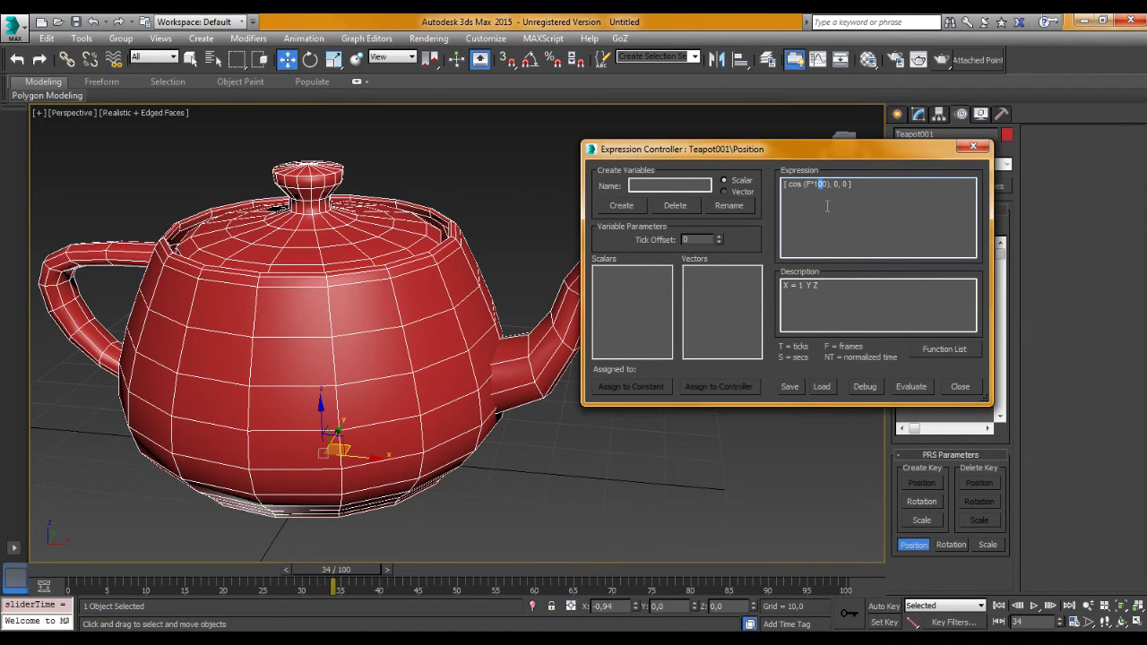
{"action": "type", "text": "0"}
{"action": "key", "text": "BackSpace"}
{"action": "key", "text": "BackSpace"}
{"action": "type", "text": "50"}
{"action": "left_click", "coordinate": [910, 387]}
Play the animation, then scrub to frame 49 to check the motion
{"action": "left_click", "coordinate": [1034, 606]}
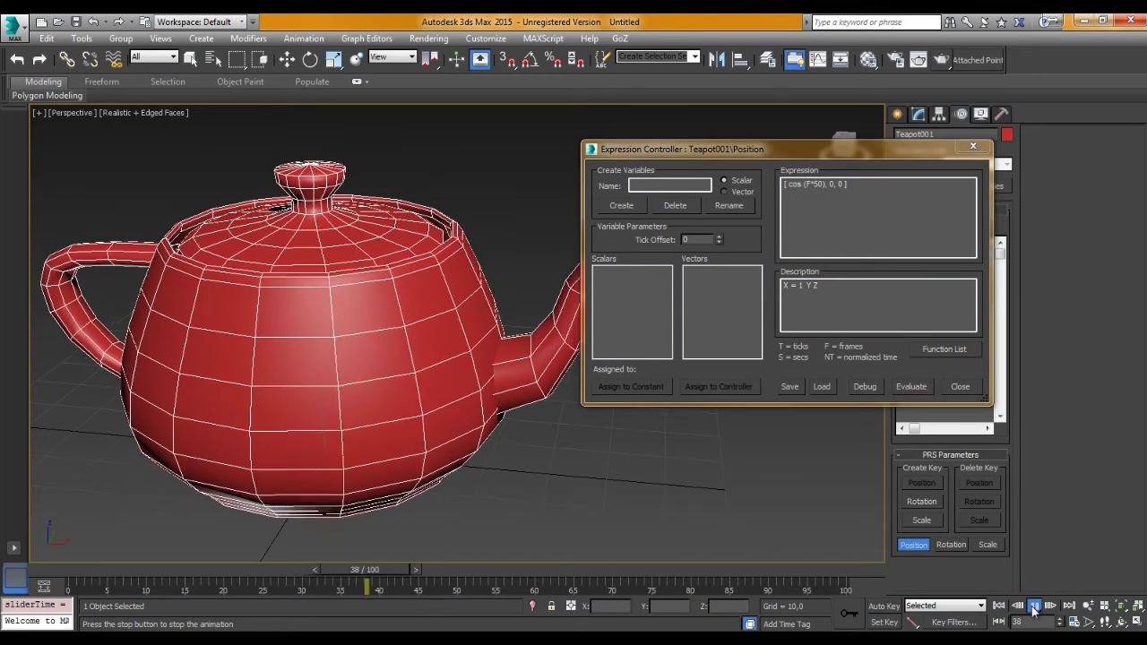
{"action": "left_click", "coordinate": [1034, 606]}
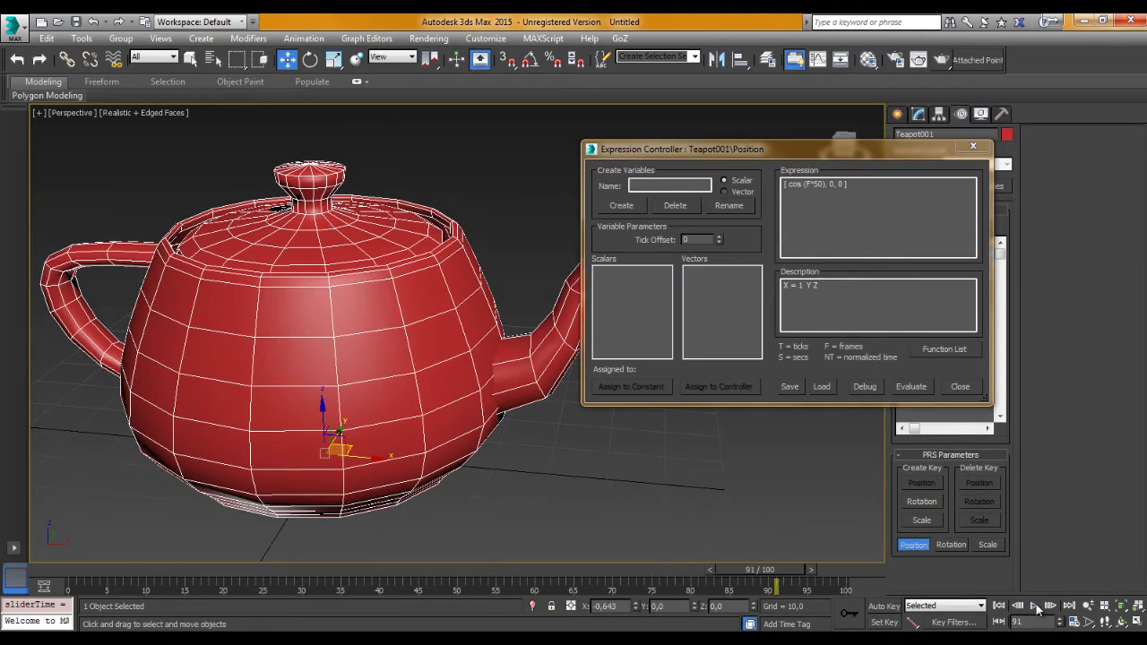
{"action": "left_click", "coordinate": [1036, 608]}
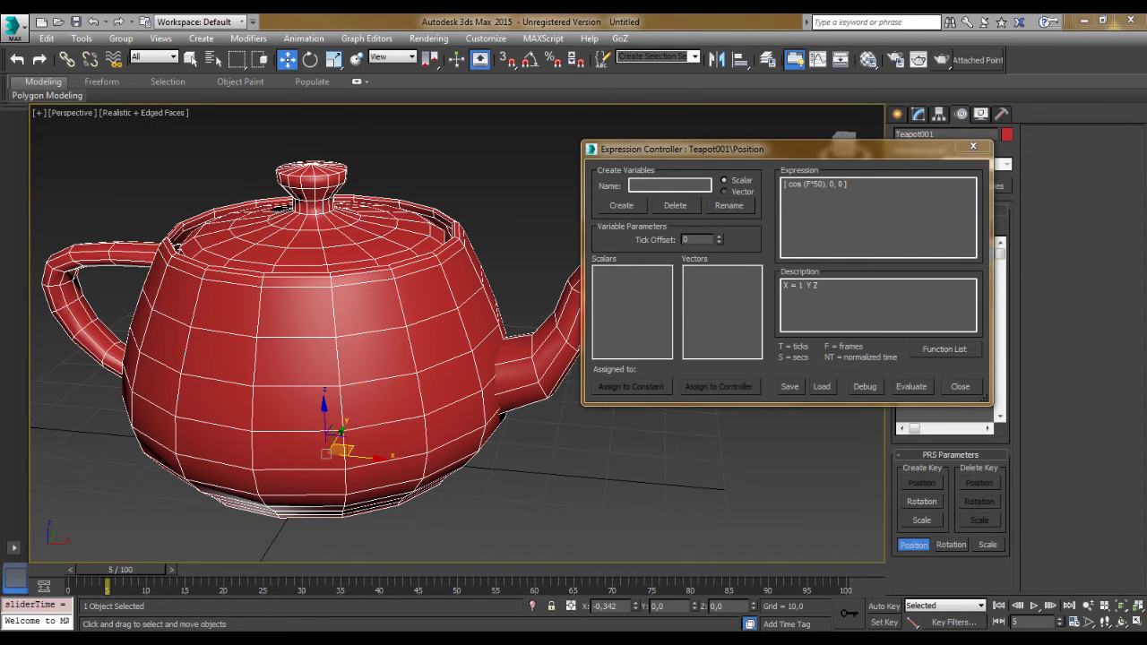
{"action": "left_click_drag", "start_coordinate": [120, 568], "coordinate": [444, 569]}
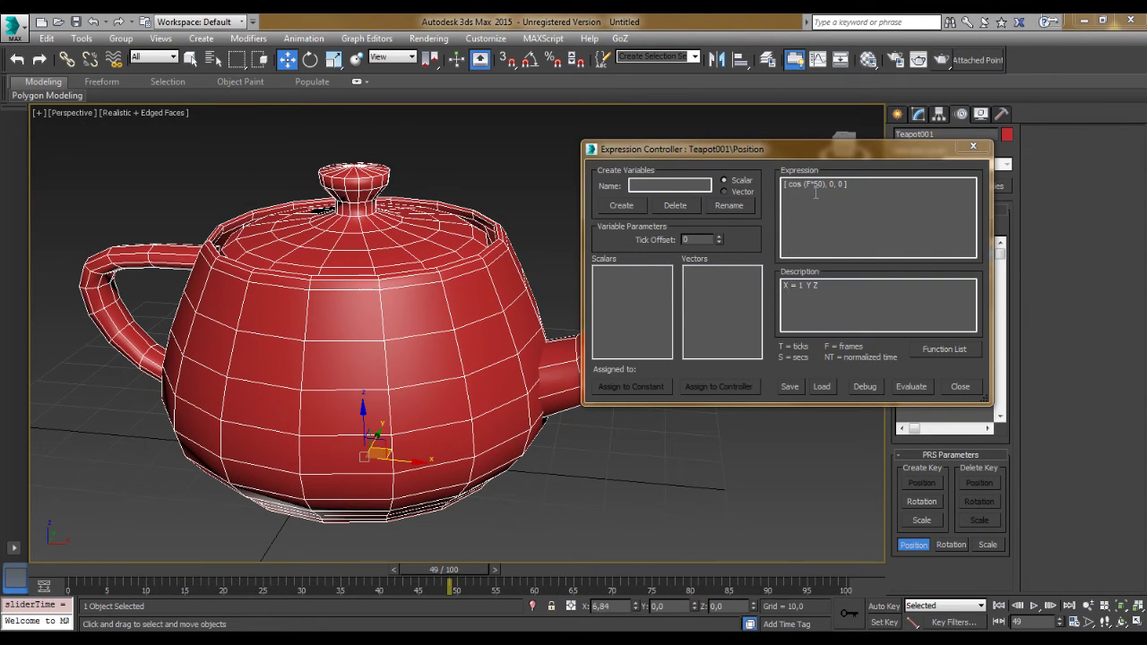
{"action": "middle_click_drag", "start_coordinate": [521, 430], "coordinate": [445, 423]}
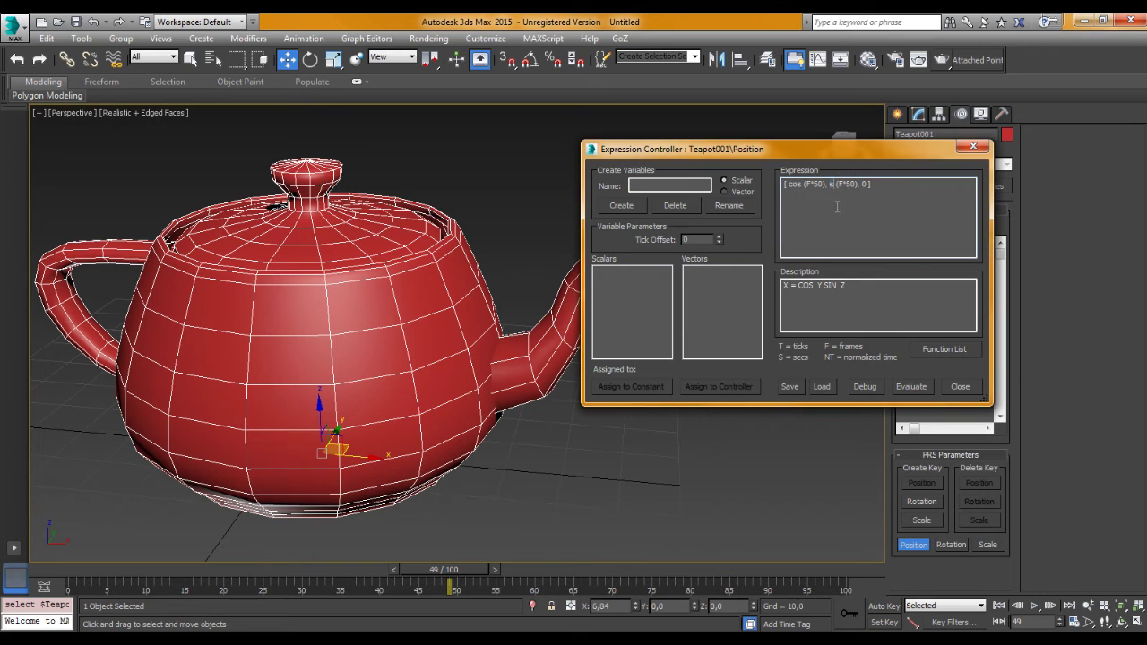
Evaluate [ cos (F*50), sin (F*50), 0 ] and play, orbiting to watch the circular path
{"action": "left_click", "coordinate": [915, 386]}
{"action": "middle_click_drag", "start_coordinate": [535, 455], "coordinate": [514, 460], "text": "alt"}
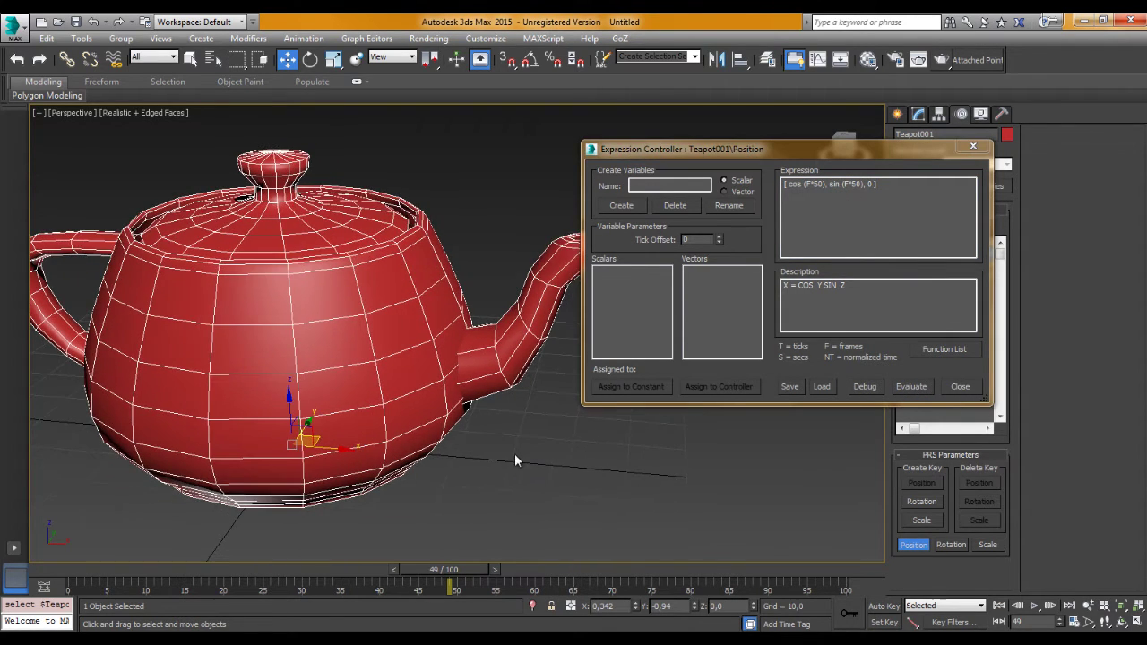
{"action": "scroll", "coordinate": [514, 453], "scroll_direction": "down", "scroll_amount": 3}
{"action": "scroll", "coordinate": [525, 435], "scroll_direction": "down", "scroll_amount": 2}
{"action": "left_click", "coordinate": [1035, 605]}
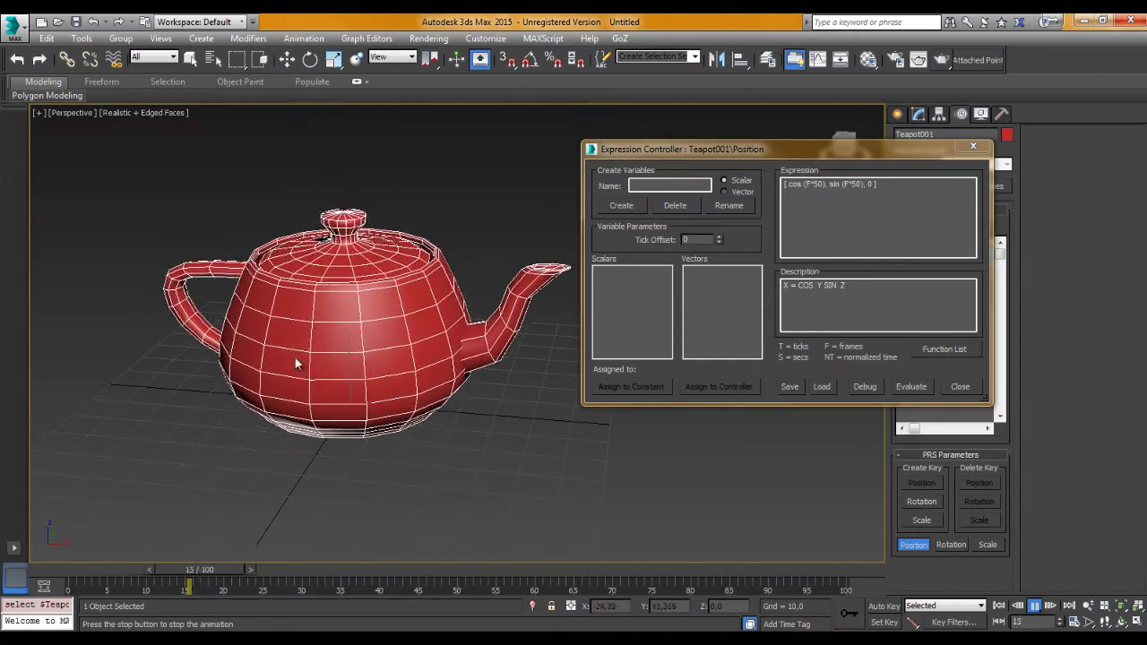
{"action": "scroll", "coordinate": [367, 367], "scroll_direction": "up", "scroll_amount": 3}
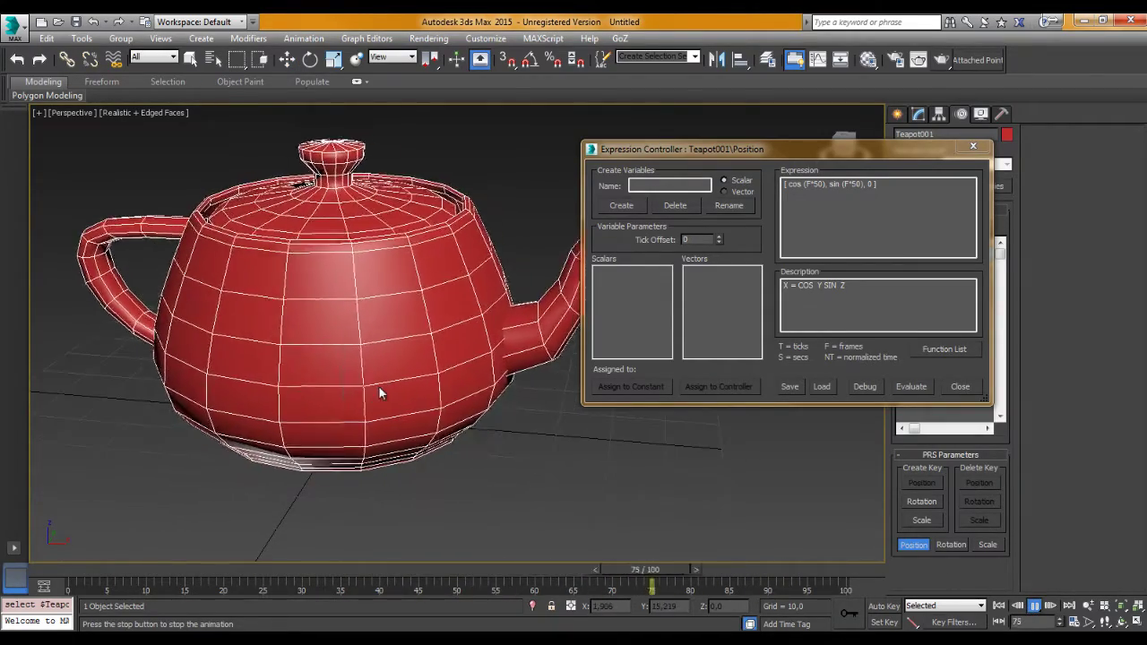
{"action": "mouse_move", "coordinate": [368, 384]}
{"action": "middle_mouse_down", "text": "alt"}
{"action": "mouse_move", "coordinate": [362, 273]}
{"action": "mouse_move", "coordinate": [385, 371]}
{"action": "mouse_move", "coordinate": [364, 347]}
{"action": "mouse_move", "coordinate": [334, 359]}
{"action": "mouse_move", "coordinate": [389, 354]}
{"action": "middle_mouse_up", "text": "alt"}
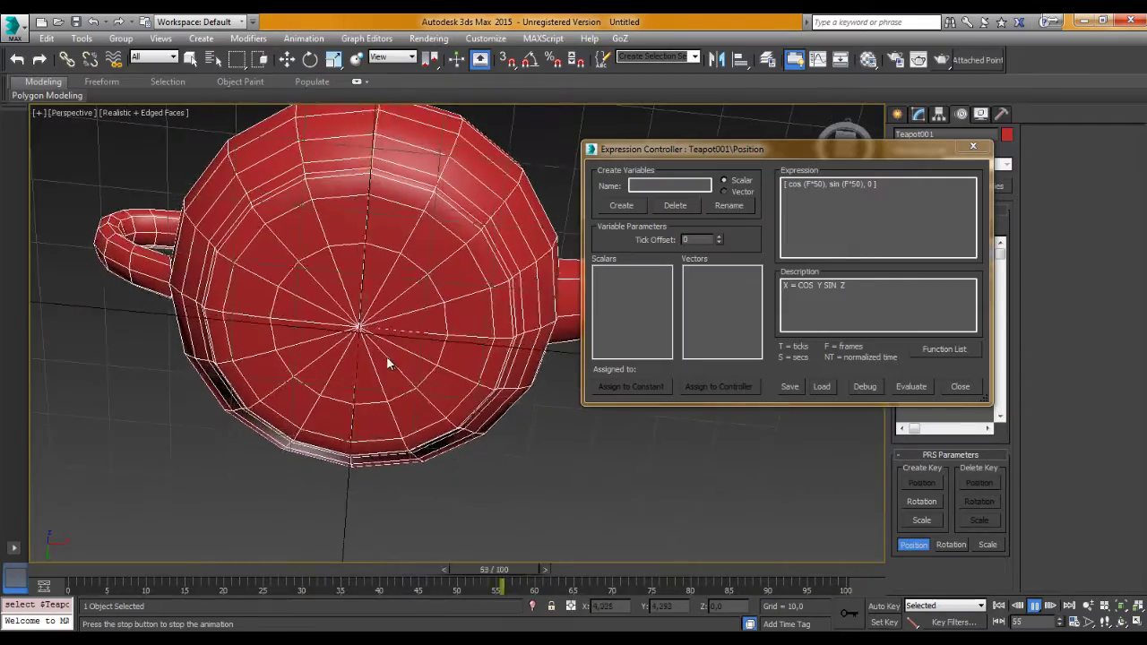
{"action": "scroll", "coordinate": [387, 360], "scroll_direction": "up", "scroll_amount": 3}
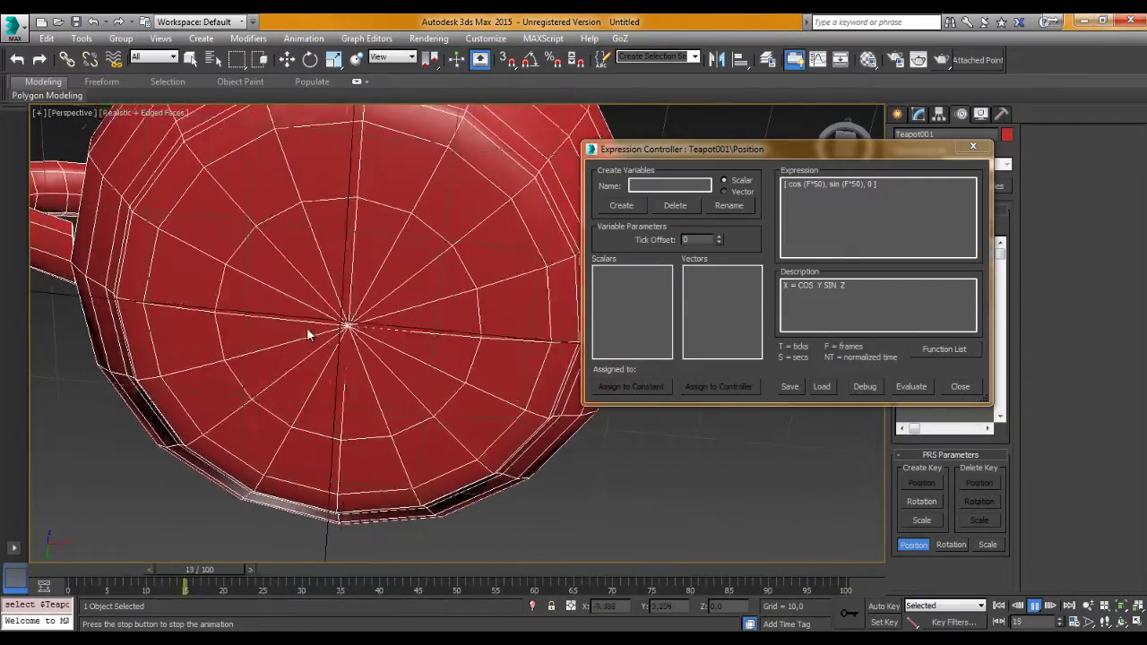
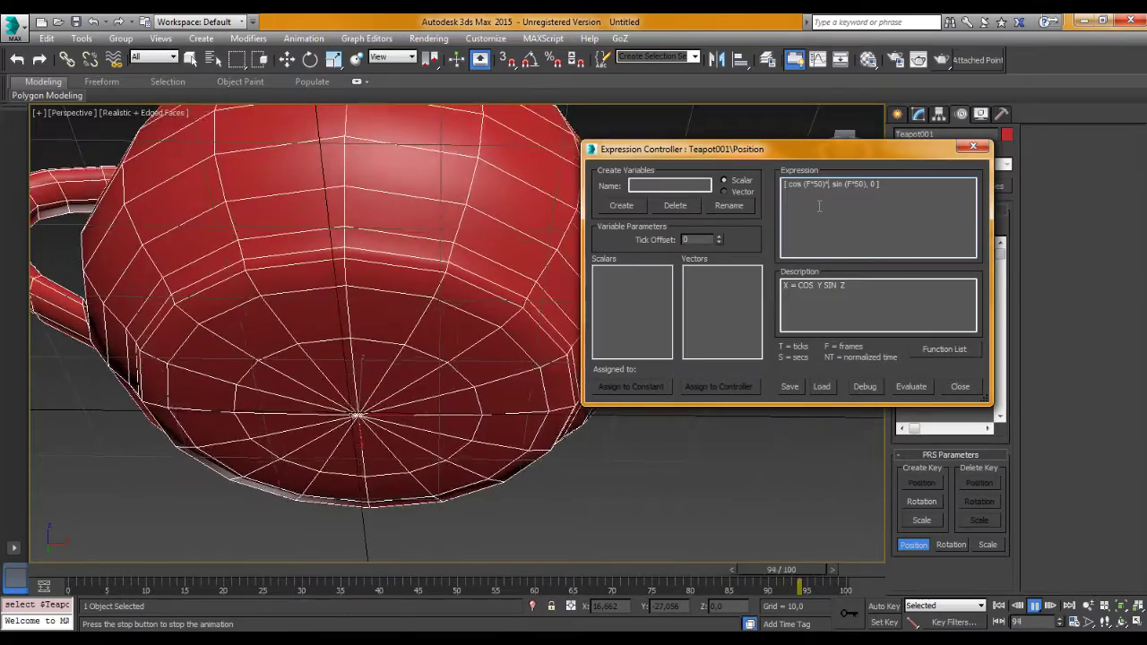
Edit the teapot expression to [cos(F*50)*5, sin(F*50)*10, 0] and preview the elliptical motion
{"action": "type", "text": "50)"}
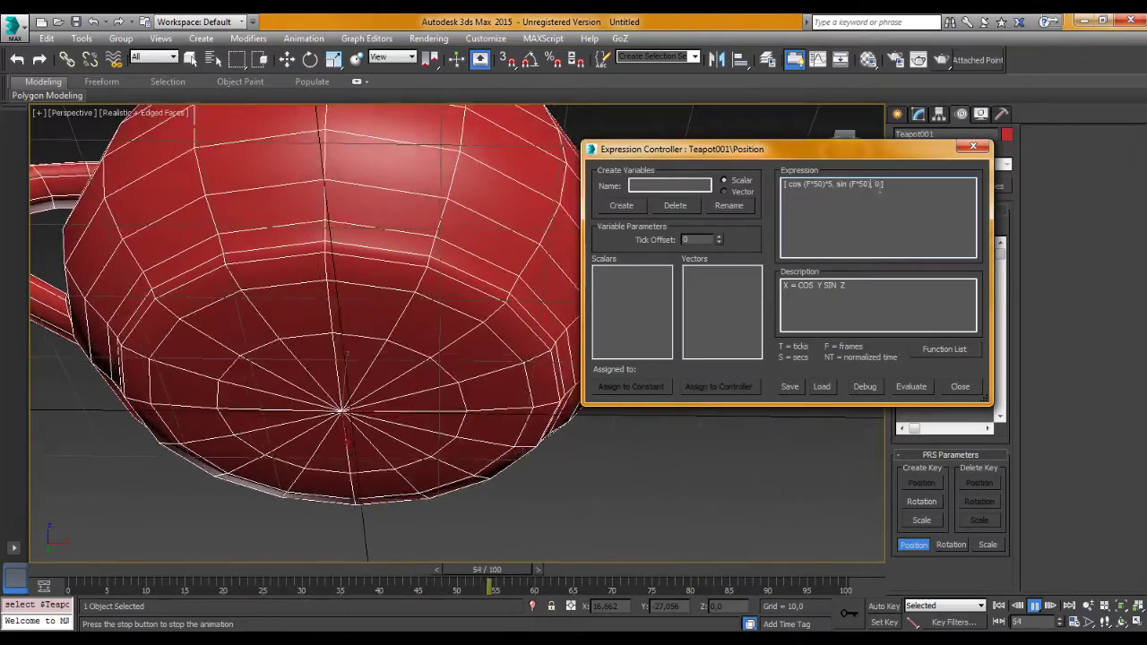
{"action": "type", "text": "*"}
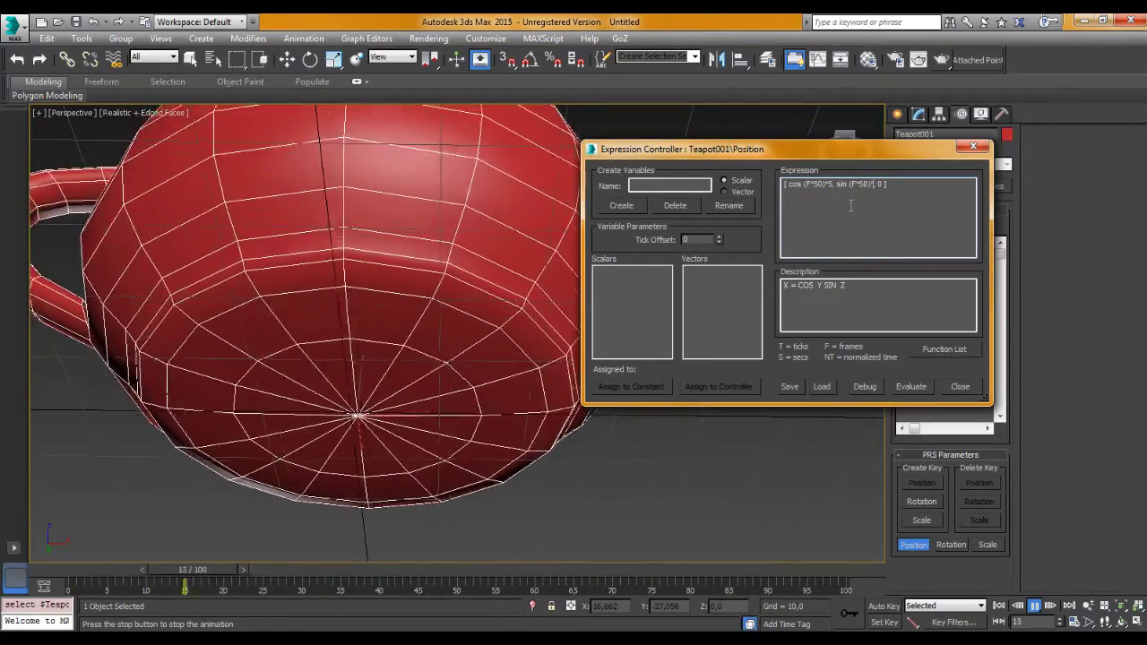
{"action": "type", "text": "10"}
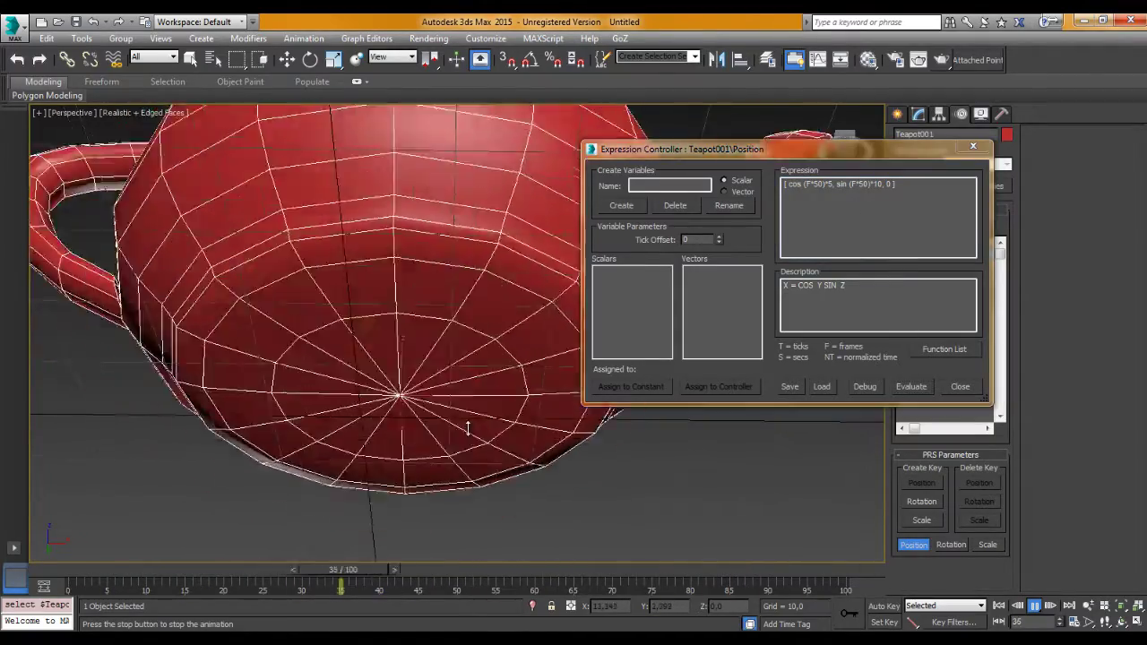
{"action": "left_click", "coordinate": [911, 386]}
{"action": "middle_click_drag", "start_coordinate": [482, 366], "coordinate": [363, 314], "text": "alt"}
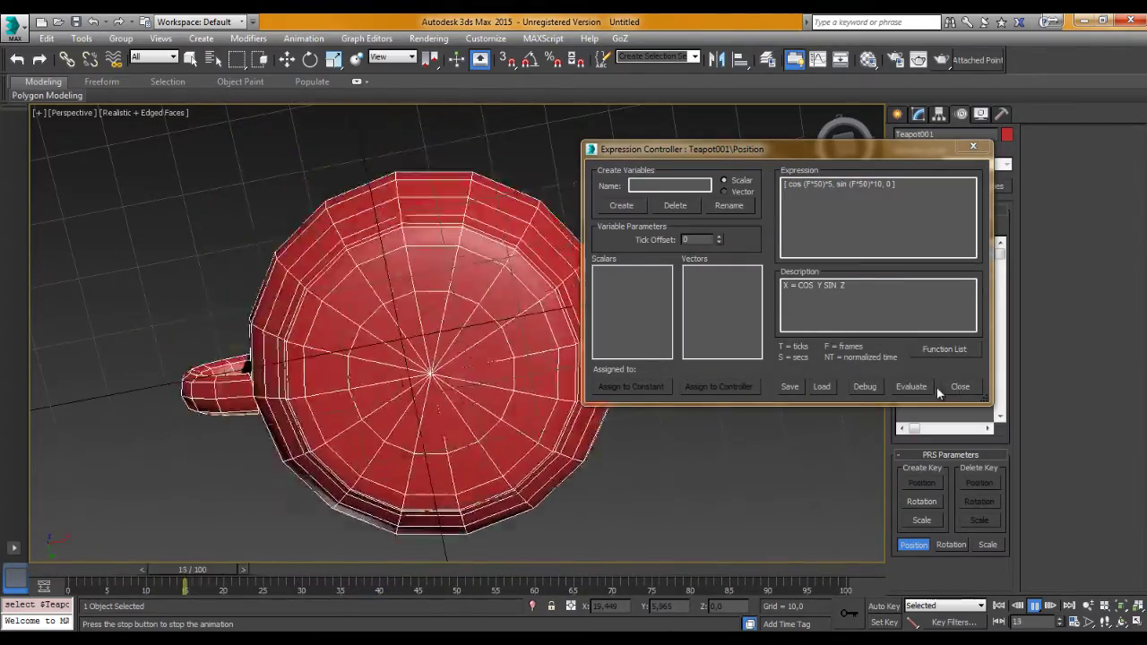
{"action": "left_click", "coordinate": [1034, 605]}
Turn on Trajectory display in Teapot001's Object Properties
{"action": "key", "text": "w"}
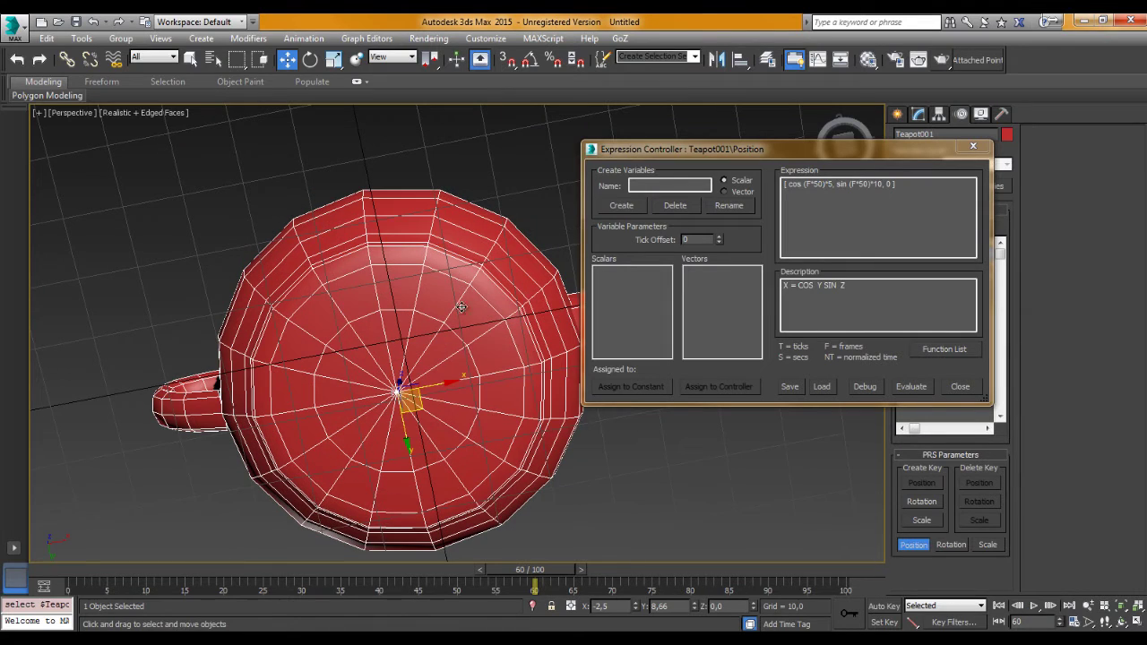
{"action": "right_click", "coordinate": [472, 293]}
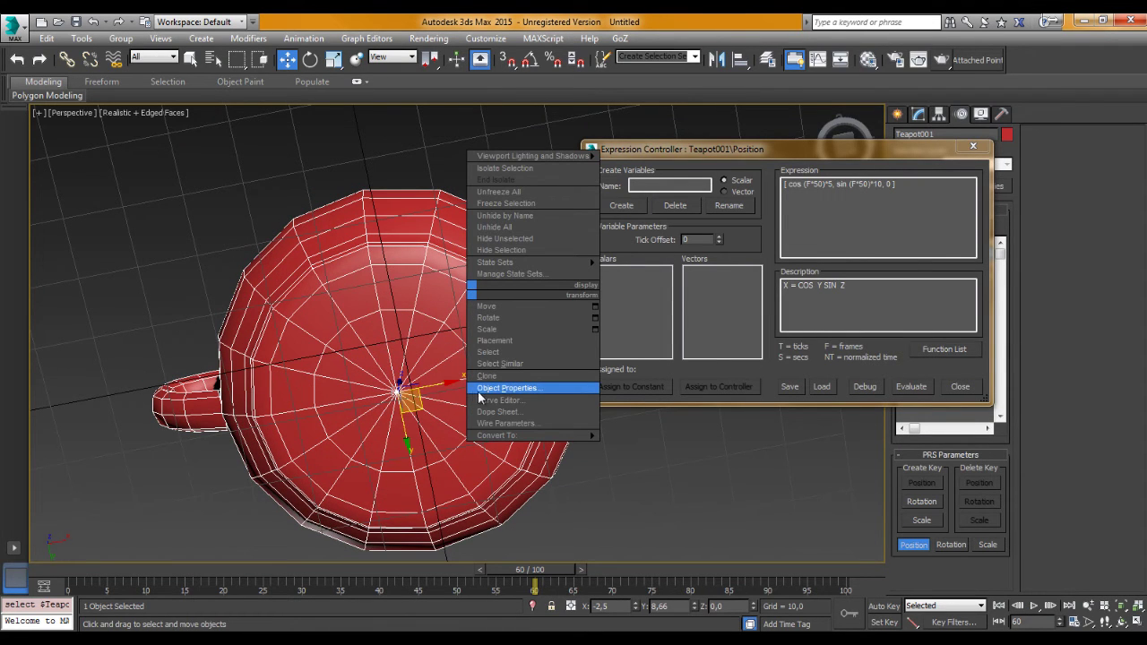
{"action": "left_click", "coordinate": [507, 389]}
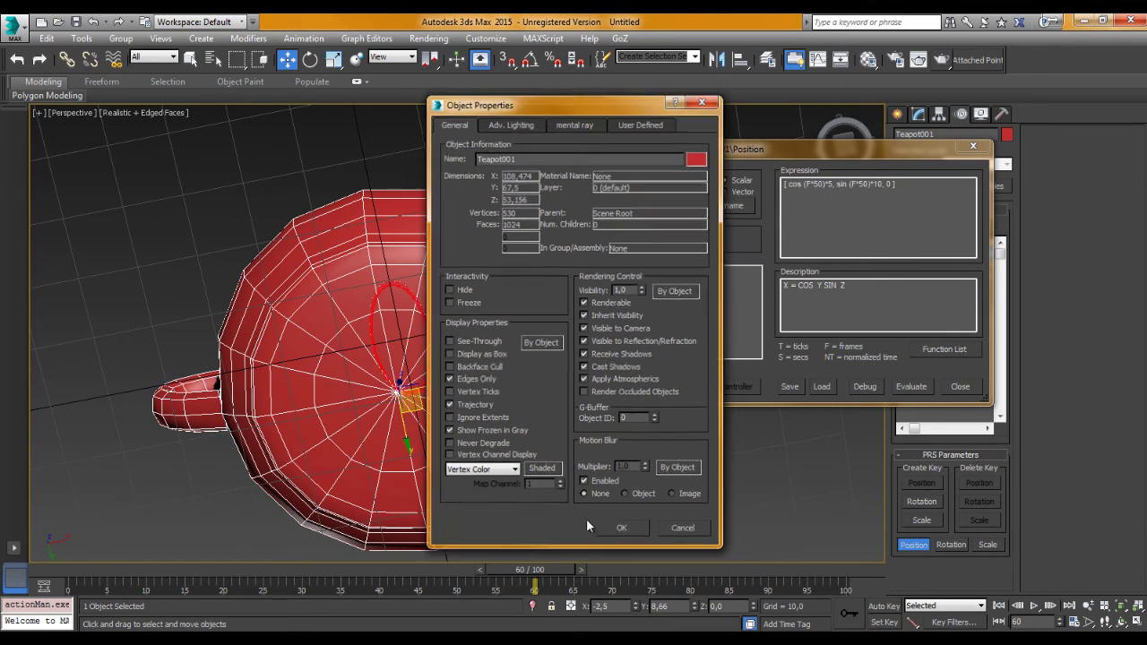
{"action": "left_click", "coordinate": [620, 528]}
Frame the red elliptical trajectory in the viewport and play the animation along it
{"action": "scroll", "coordinate": [486, 263], "scroll_direction": "up", "scroll_amount": 2}
{"action": "scroll", "coordinate": [487, 262], "scroll_direction": "up", "scroll_amount": 3}
{"action": "scroll", "coordinate": [468, 286], "scroll_direction": "up", "scroll_amount": 2}
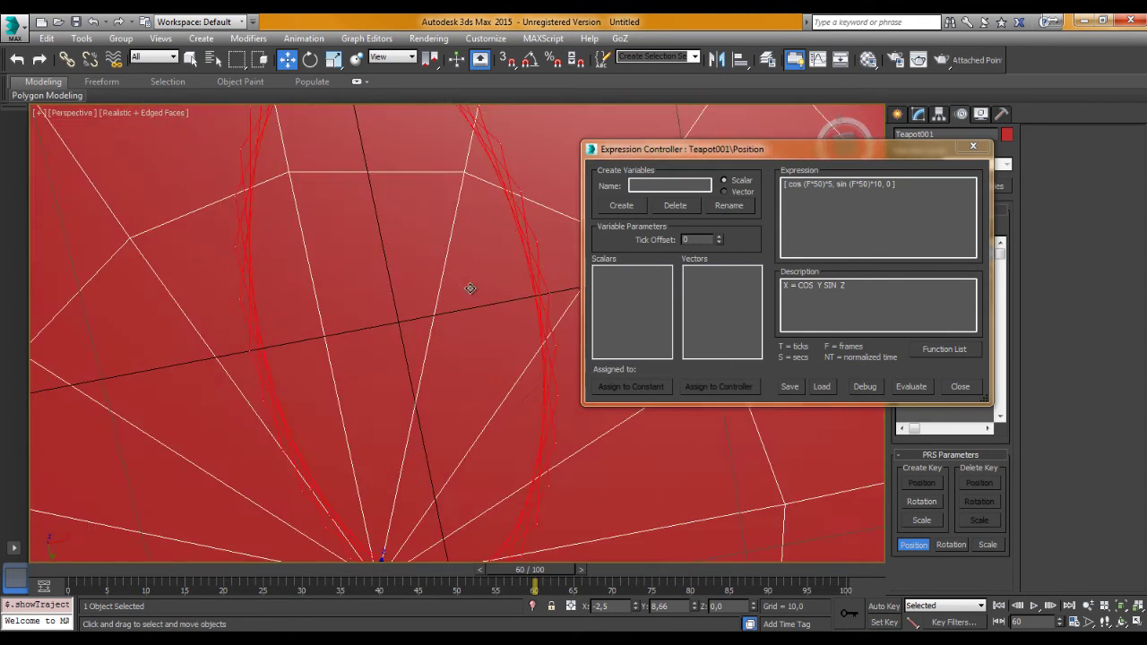
{"action": "scroll", "coordinate": [468, 287], "scroll_direction": "down", "scroll_amount": 1}
{"action": "scroll", "coordinate": [469, 286], "scroll_direction": "down", "scroll_amount": 3}
{"action": "scroll", "coordinate": [452, 308], "scroll_direction": "up", "scroll_amount": 3}
{"action": "scroll", "coordinate": [452, 307], "scroll_direction": "down", "scroll_amount": 3}
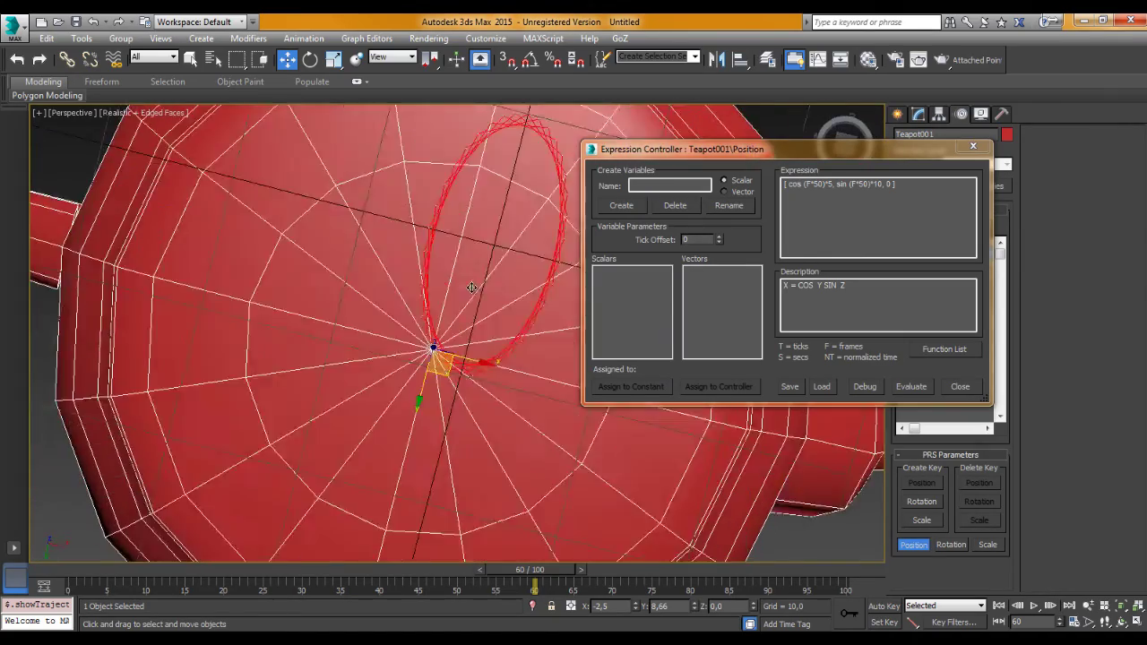
{"action": "mouse_move", "coordinate": [452, 307]}
{"action": "middle_mouse_down", "text": "alt"}
{"action": "mouse_move", "coordinate": [419, 373]}
{"action": "mouse_move", "coordinate": [358, 346]}
{"action": "middle_mouse_up", "text": "alt"}
{"action": "scroll", "coordinate": [418, 372], "scroll_direction": "up", "scroll_amount": 3}
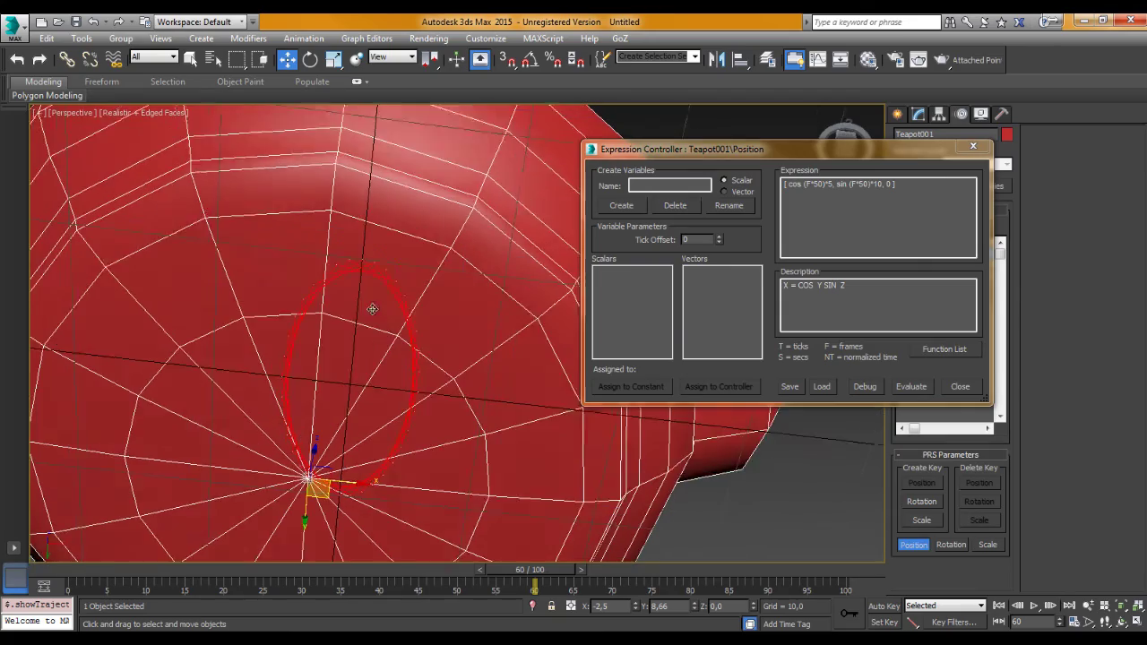
{"action": "middle_click_drag", "start_coordinate": [431, 394], "coordinate": [421, 376]}
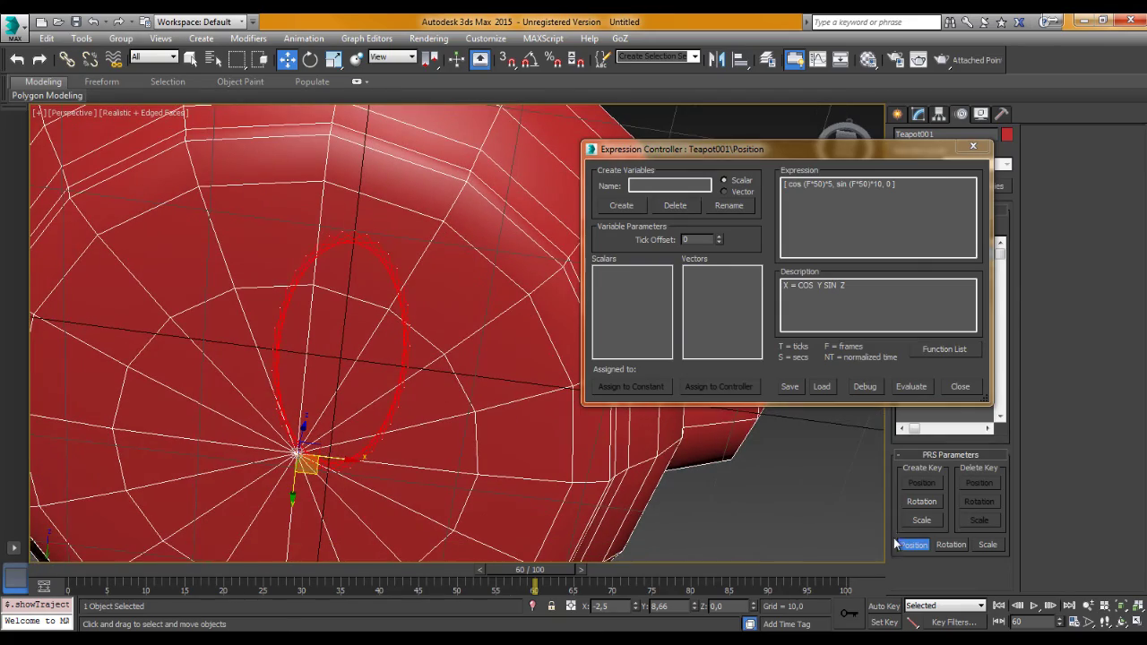
{"action": "left_click", "coordinate": [1035, 610]}
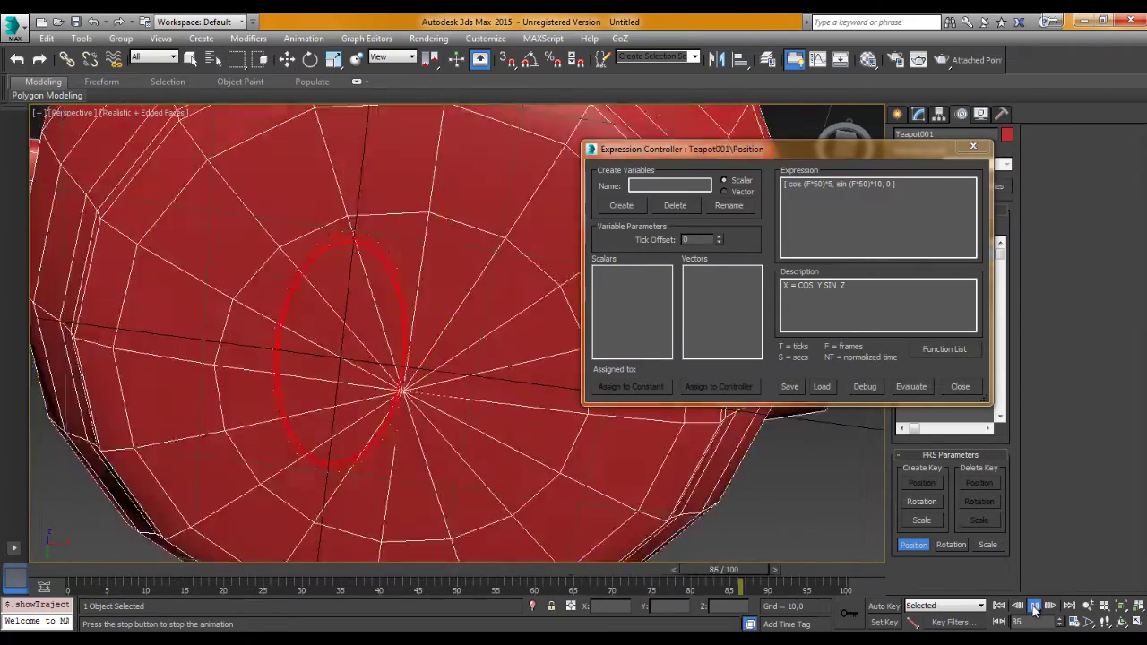
Change both F*50 terms to F*10, check the slower orbit, then close the Expression Controller
{"action": "left_click", "coordinate": [817, 184]}
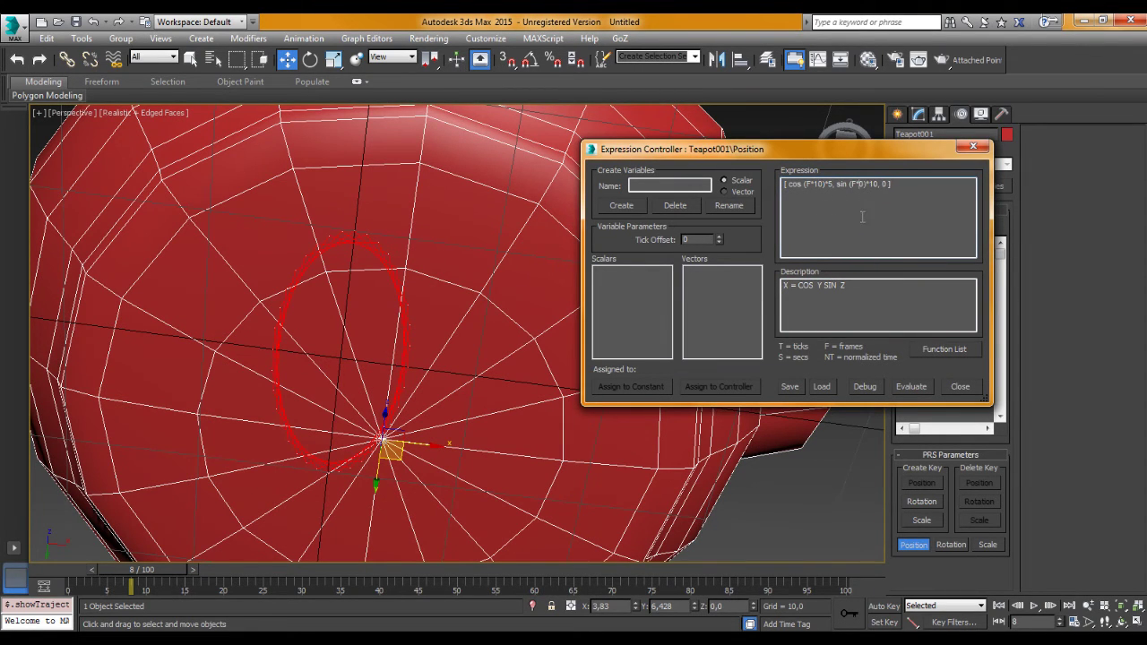
{"action": "scroll", "coordinate": [609, 430], "scroll_direction": "down", "scroll_amount": 2}
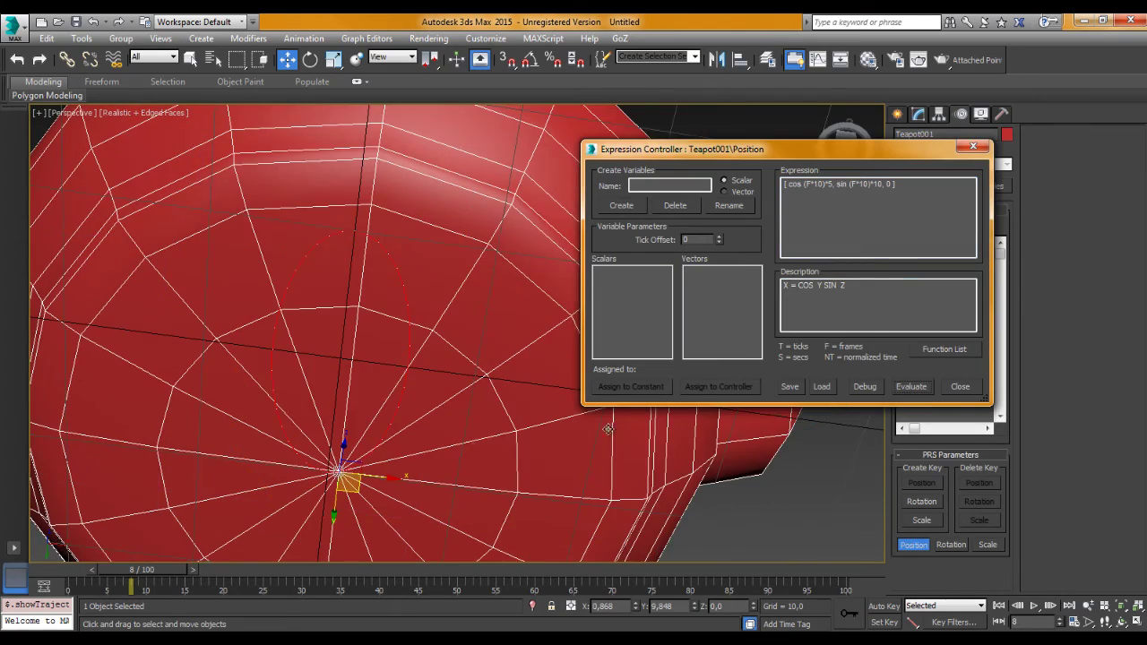
{"action": "scroll", "coordinate": [453, 424], "scroll_direction": "down", "scroll_amount": 1}
{"action": "scroll", "coordinate": [474, 428], "scroll_direction": "down", "scroll_amount": 1}
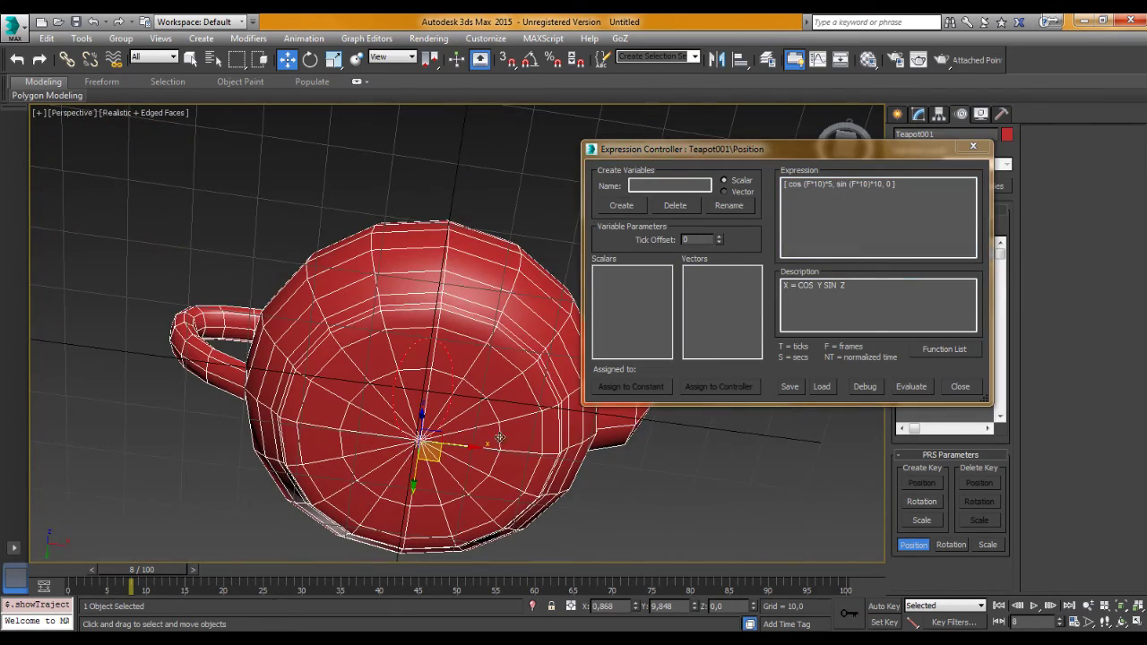
{"action": "left_click", "coordinate": [1035, 606]}
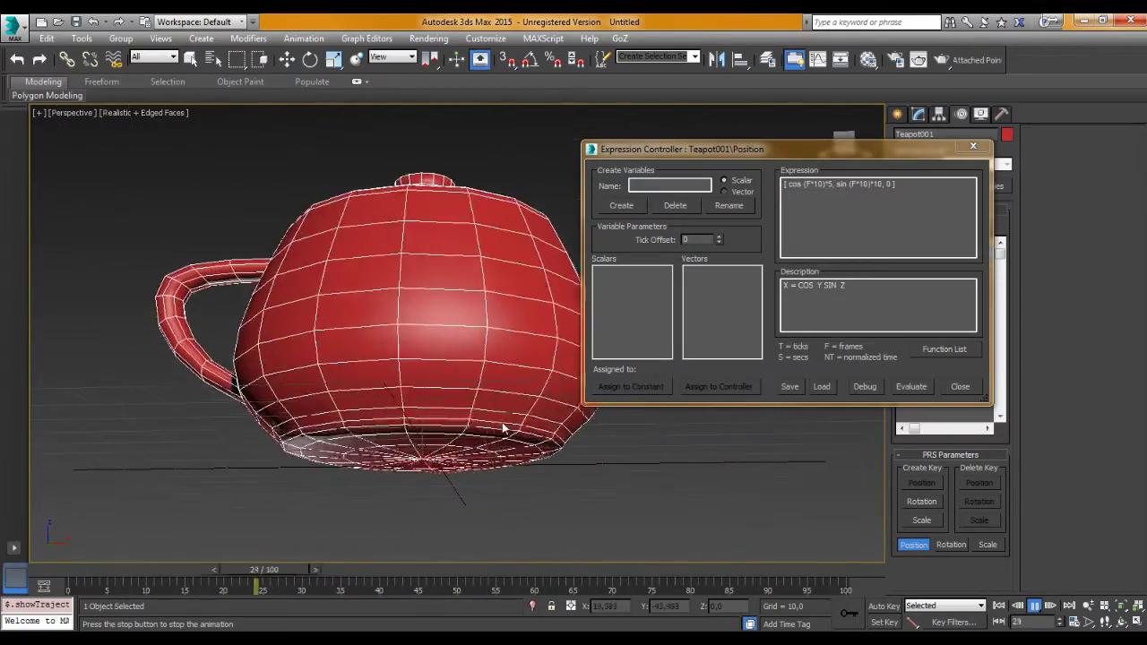
{"action": "mouse_move", "coordinate": [504, 430]}
{"action": "middle_mouse_down", "text": "alt"}
{"action": "mouse_move", "coordinate": [440, 385]}
{"action": "mouse_move", "coordinate": [436, 302]}
{"action": "mouse_move", "coordinate": [468, 364]}
{"action": "mouse_move", "coordinate": [413, 295]}
{"action": "mouse_move", "coordinate": [513, 387]}
{"action": "mouse_move", "coordinate": [414, 327]}
{"action": "mouse_move", "coordinate": [455, 379]}
{"action": "mouse_move", "coordinate": [431, 334]}
{"action": "middle_mouse_up", "text": "alt"}
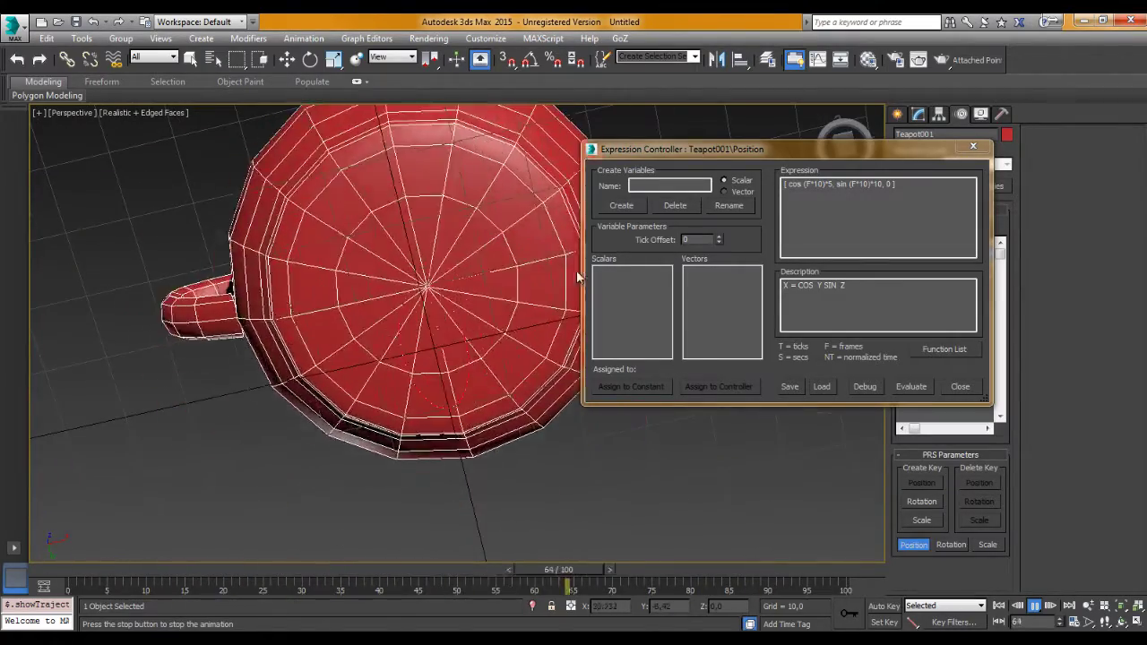
{"action": "mouse_move", "coordinate": [578, 278]}
{"action": "middle_mouse_down", "text": "alt"}
{"action": "mouse_move", "coordinate": [523, 311]}
{"action": "mouse_move", "coordinate": [428, 297]}
{"action": "mouse_move", "coordinate": [489, 335]}
{"action": "mouse_move", "coordinate": [456, 383]}
{"action": "mouse_move", "coordinate": [476, 329]}
{"action": "middle_mouse_up", "text": "alt"}
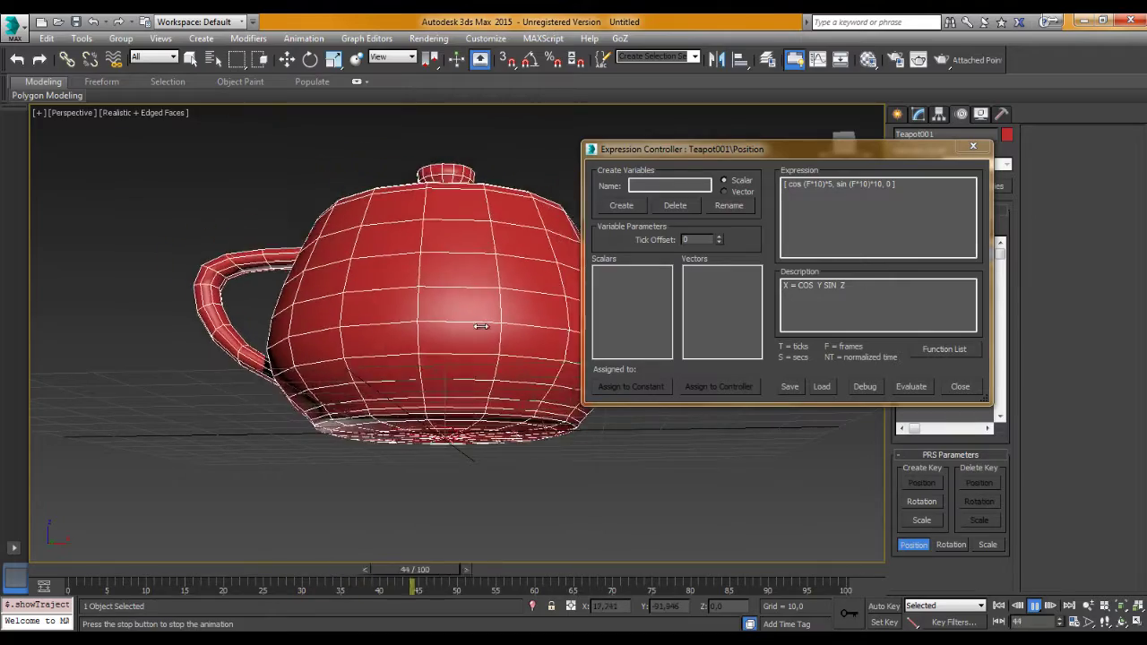
{"action": "left_click", "coordinate": [765, 199]}
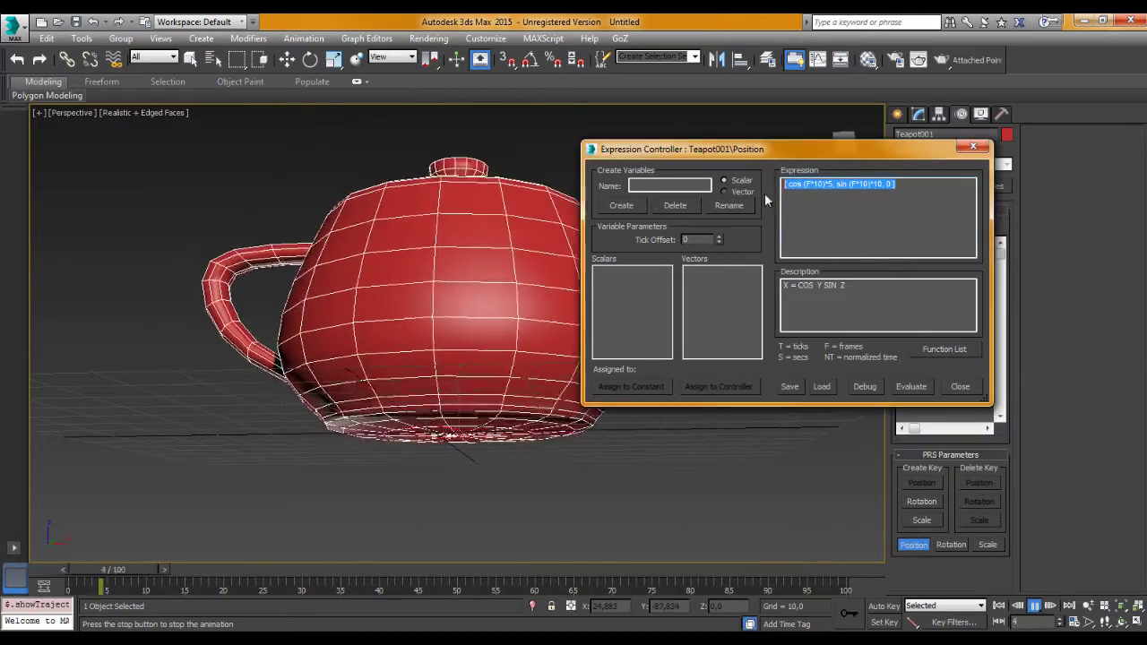
{"action": "left_click", "coordinate": [870, 184]}
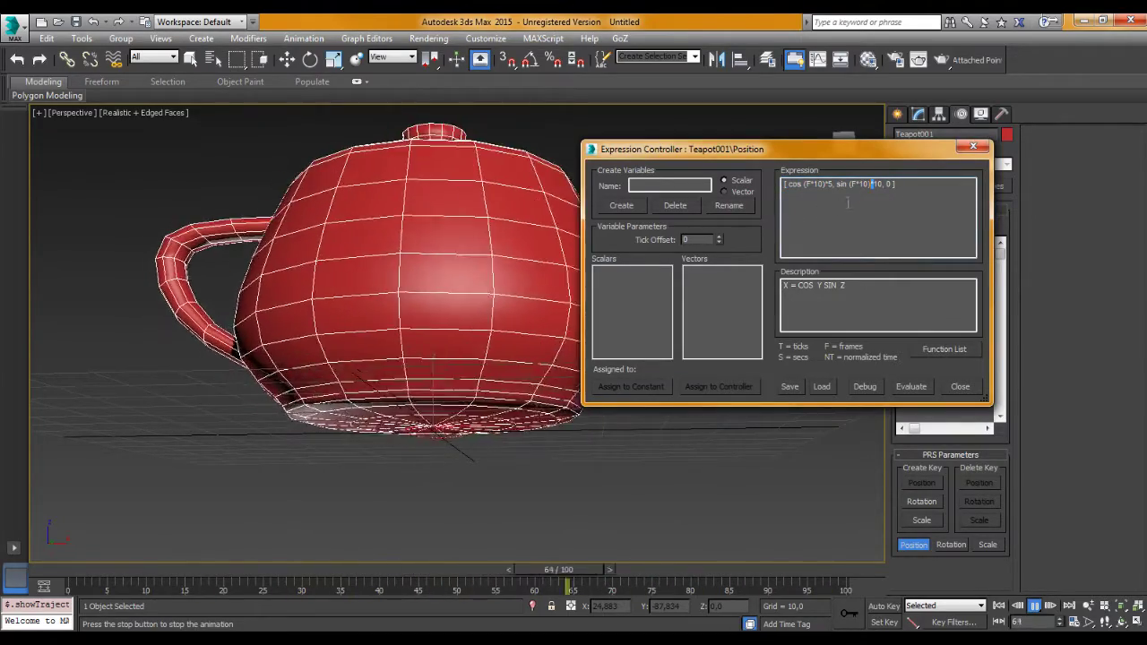
{"action": "double_click", "coordinate": [877, 184]}
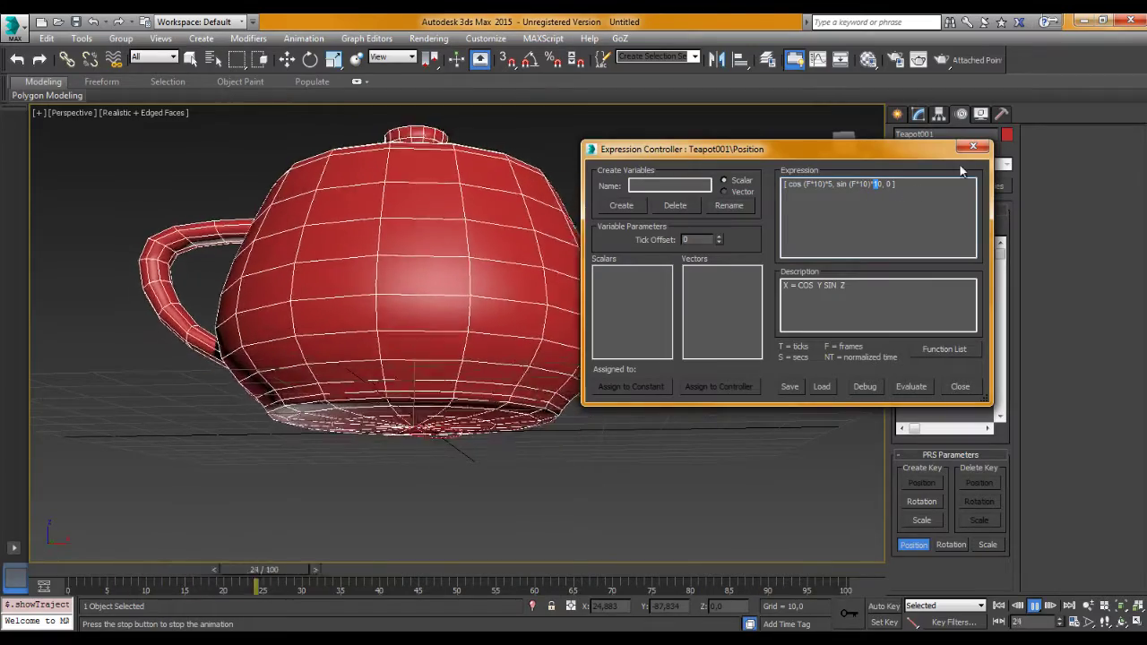
{"action": "left_click", "coordinate": [971, 147]}
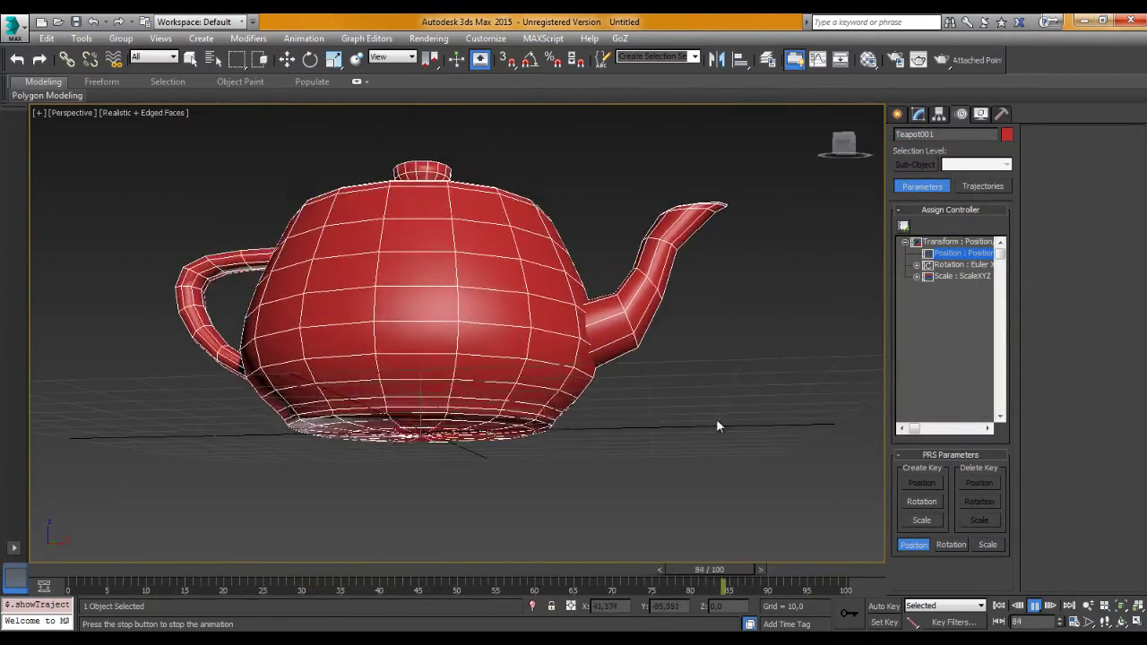
Delete the teapot from the scene
{"action": "left_click_drag", "start_coordinate": [748, 273], "coordinate": [535, 354]}
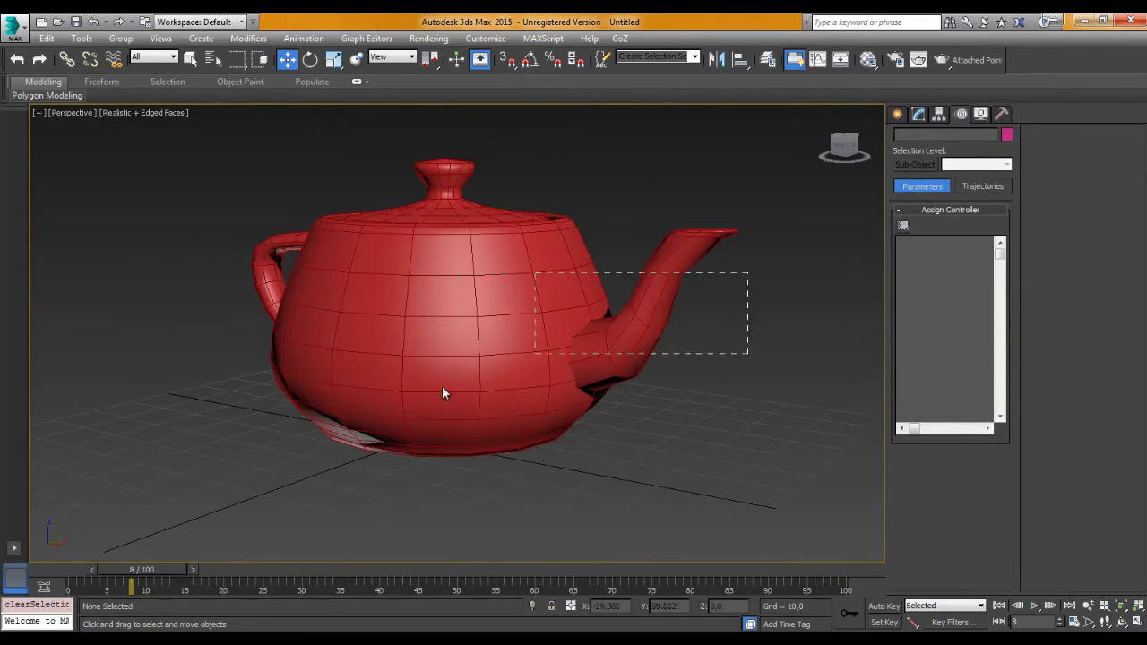
{"action": "left_click", "coordinate": [441, 388]}
{"action": "key", "text": "Delete"}
Create a sphere at the grid centre with Base To Pivot enabled
{"action": "left_click", "coordinate": [898, 115]}
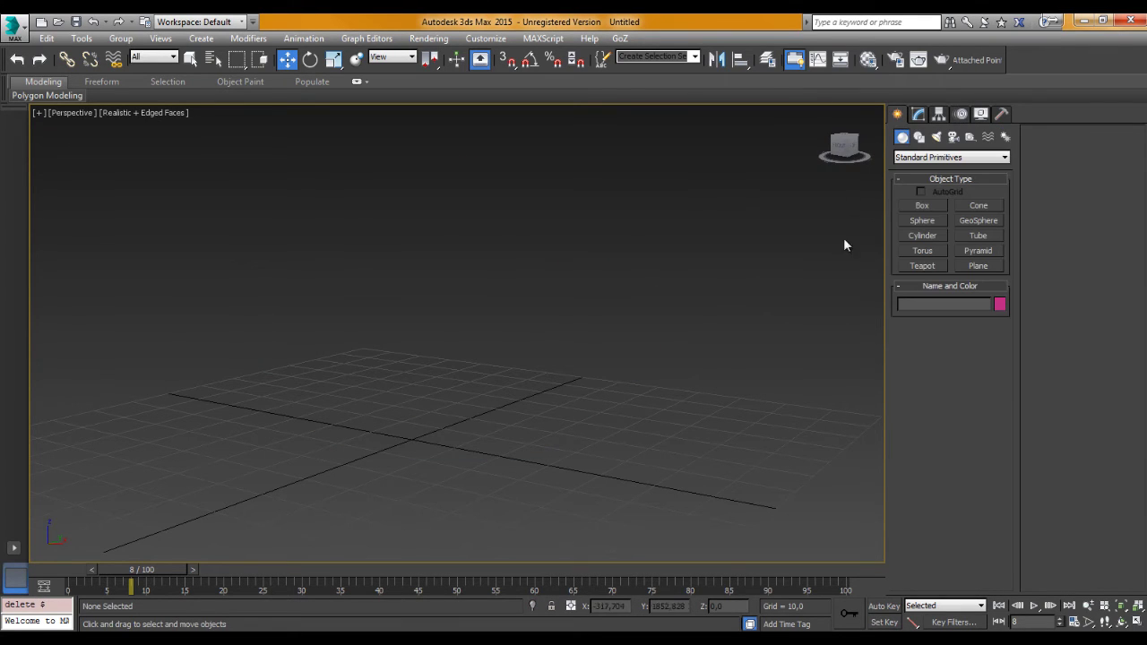
{"action": "left_click", "coordinate": [922, 221]}
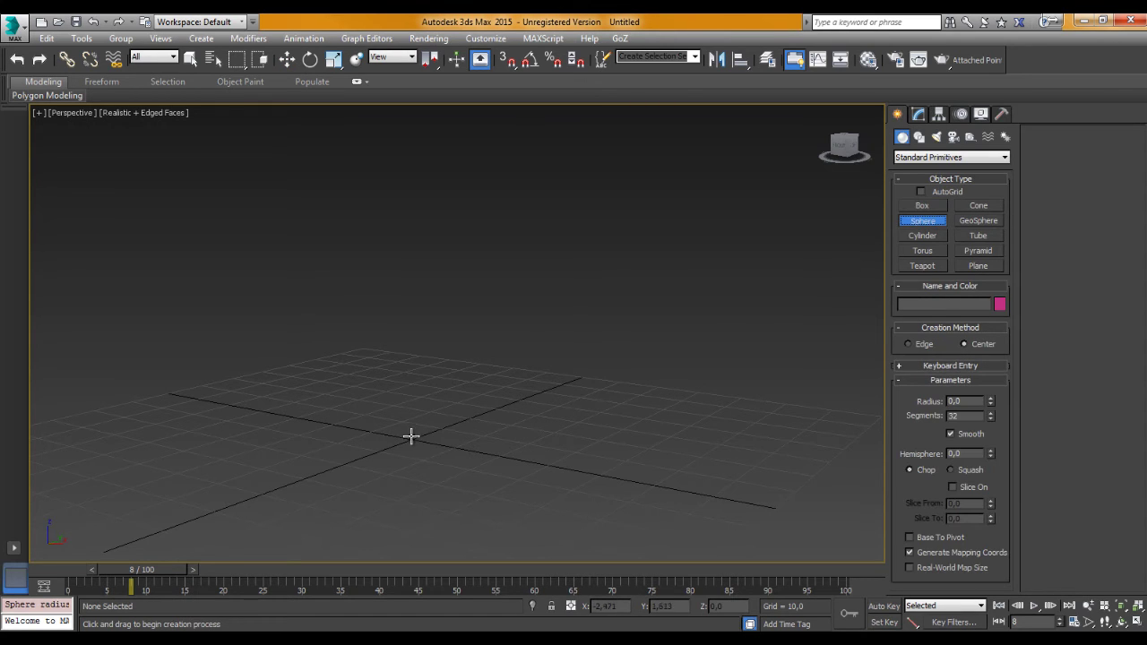
{"action": "left_click", "coordinate": [933, 539]}
{"action": "left_click_drag", "start_coordinate": [414, 439], "coordinate": [406, 412]}
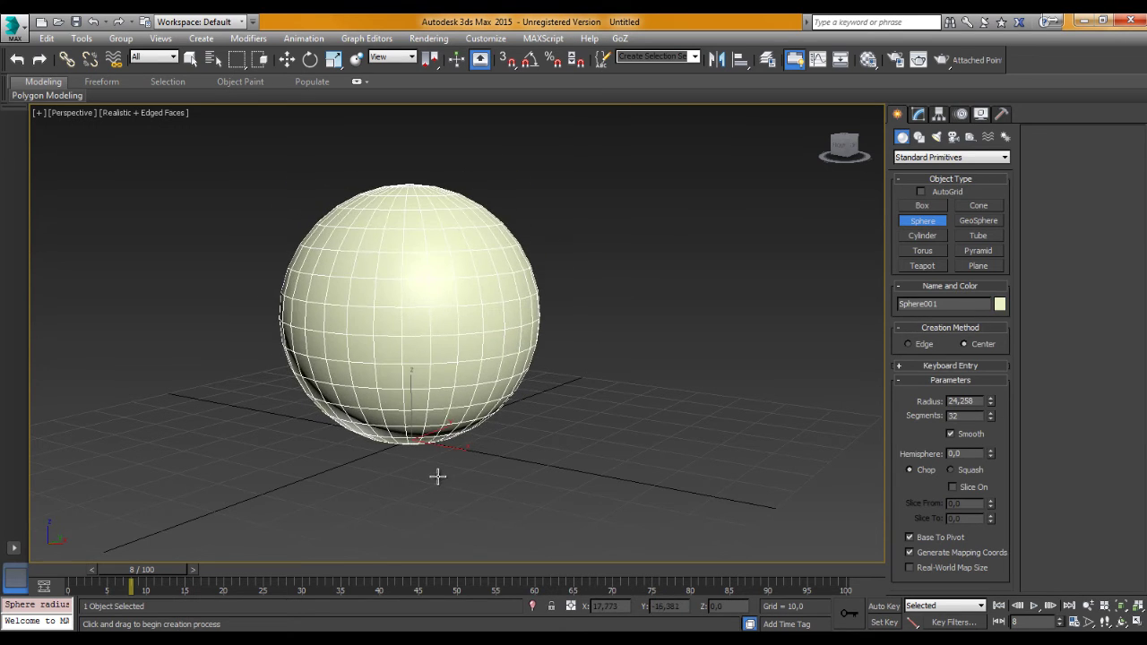
Draw a long, thin box plank, Box001, near the sphere
{"action": "left_click", "coordinate": [929, 211]}
{"action": "middle_click_drag", "start_coordinate": [494, 443], "coordinate": [277, 417], "text": "alt"}
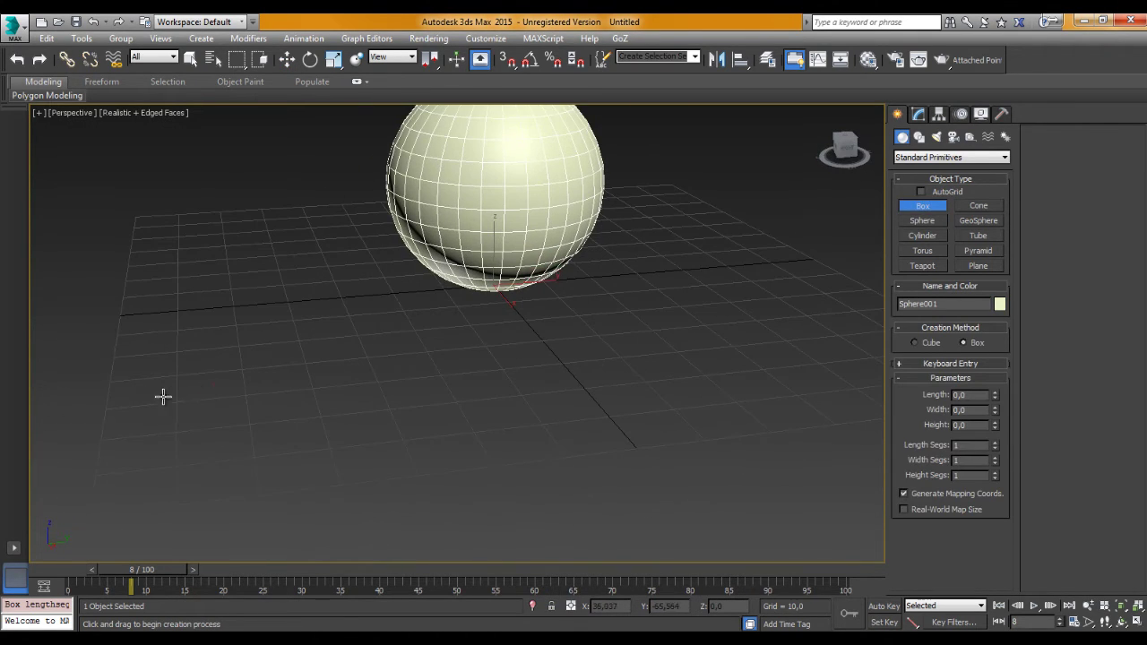
{"action": "left_click_drag", "start_coordinate": [163, 396], "coordinate": [843, 305]}
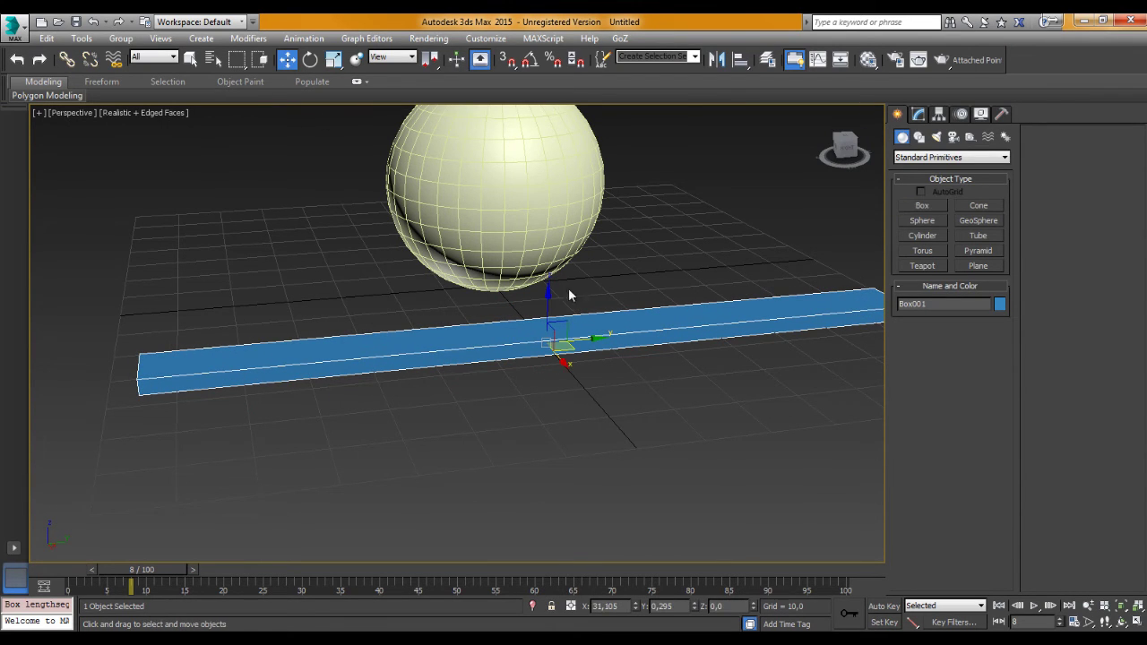
Check the plank from the front and perspective views, then select Box001
{"action": "key", "text": "f"}
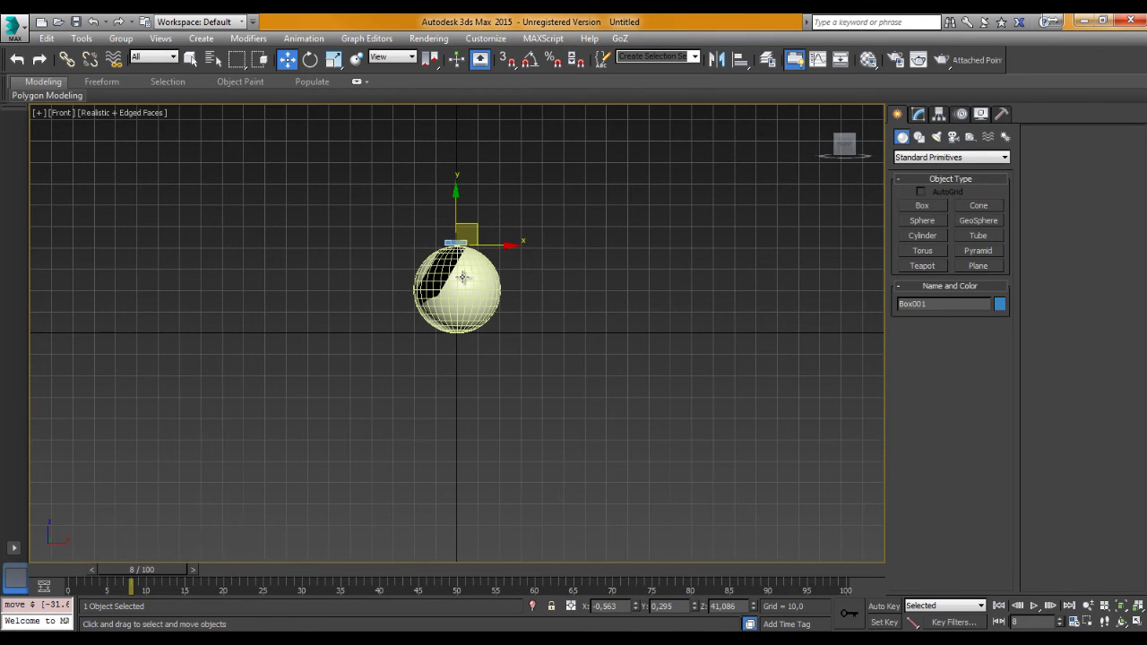
{"action": "key", "text": "p"}
{"action": "mouse_move", "coordinate": [516, 299]}
{"action": "middle_mouse_down", "text": "alt"}
{"action": "mouse_move", "coordinate": [494, 341]}
{"action": "mouse_move", "coordinate": [530, 333]}
{"action": "middle_mouse_up", "text": "alt"}
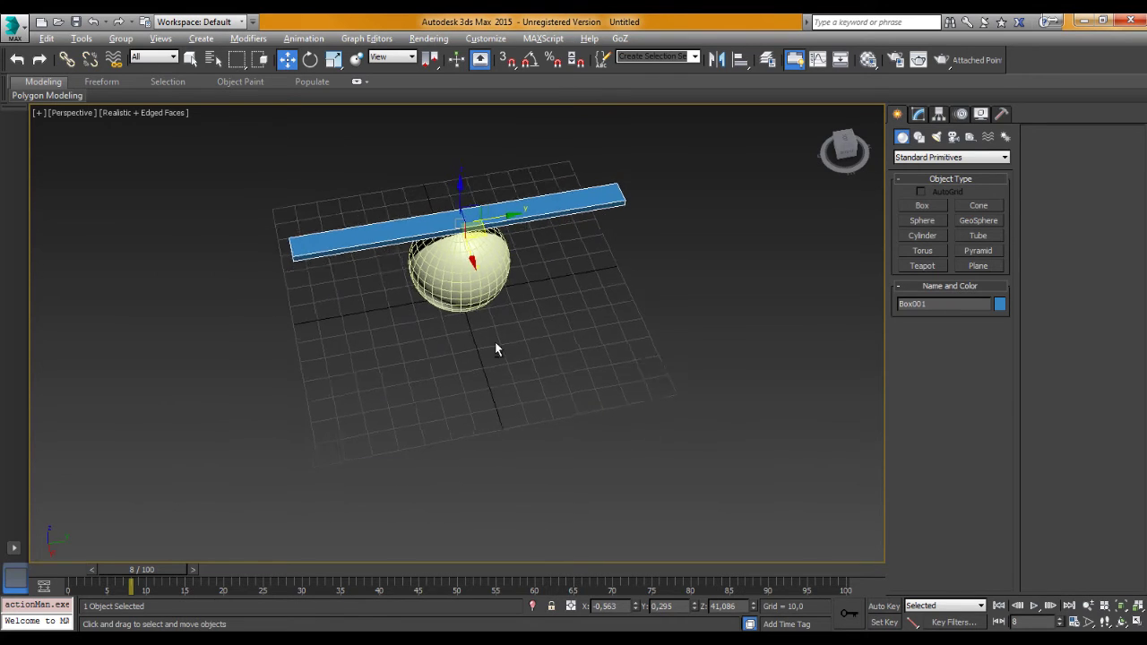
{"action": "scroll", "coordinate": [511, 325], "scroll_direction": "up", "scroll_amount": 5}
{"action": "scroll", "coordinate": [511, 296], "scroll_direction": "down", "scroll_amount": 4}
{"action": "scroll", "coordinate": [519, 320], "scroll_direction": "up", "scroll_amount": 2}
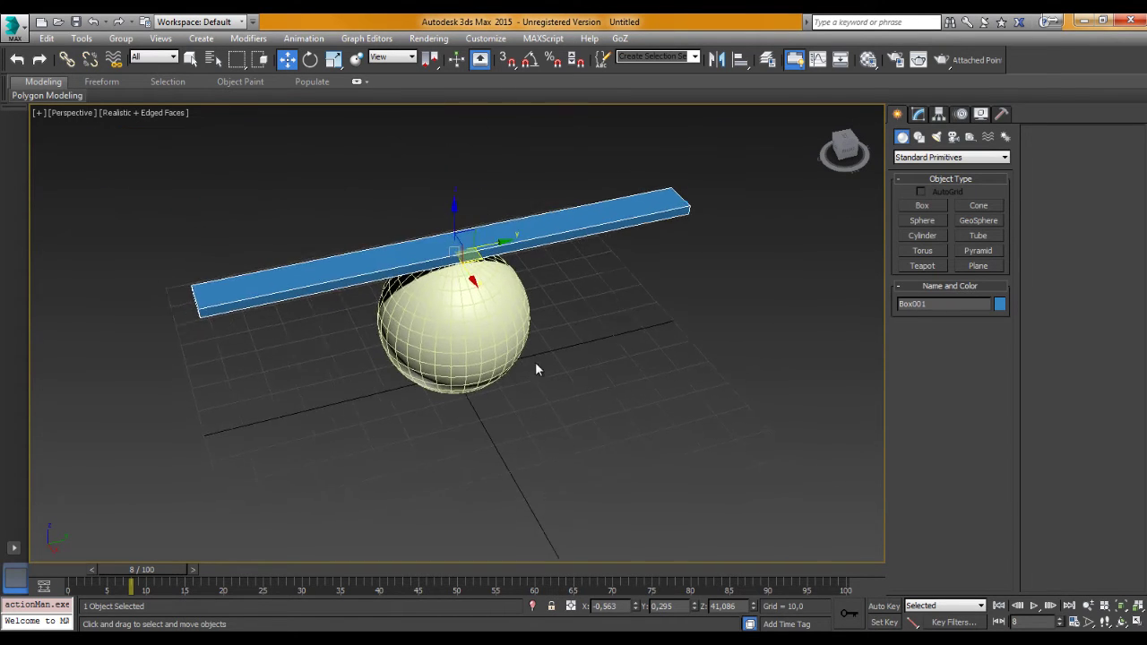
{"action": "mouse_move", "coordinate": [535, 369]}
{"action": "middle_mouse_down", "text": "alt"}
{"action": "mouse_move", "coordinate": [554, 277]}
{"action": "mouse_move", "coordinate": [512, 359]}
{"action": "mouse_move", "coordinate": [508, 447]}
{"action": "middle_mouse_up", "text": "alt"}
{"action": "left_click", "coordinate": [548, 248]}
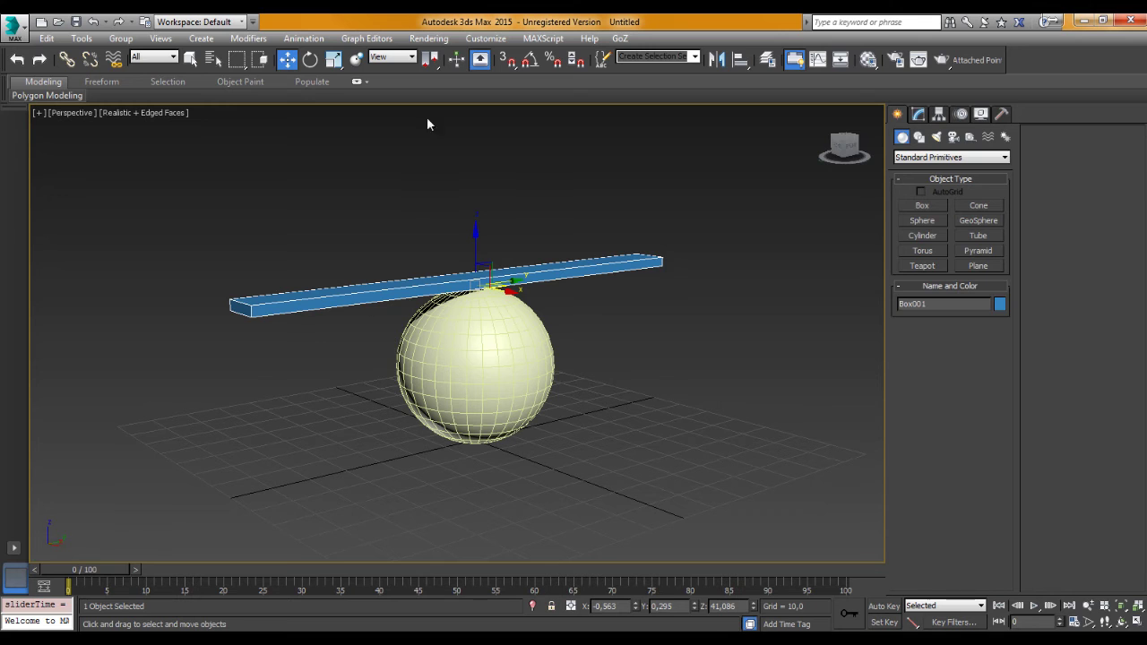
Rotate the plank about Z to about 156 degrees
{"action": "left_click_drag", "start_coordinate": [528, 294], "coordinate": [697, 267]}
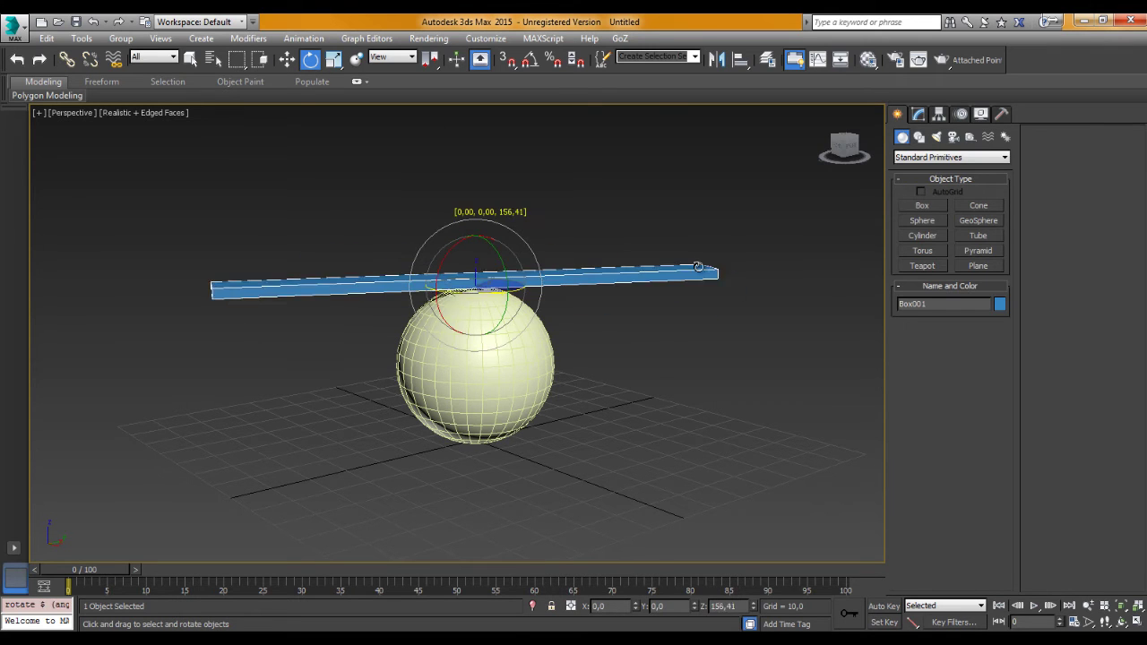
{"action": "left_click", "coordinate": [813, 62]}
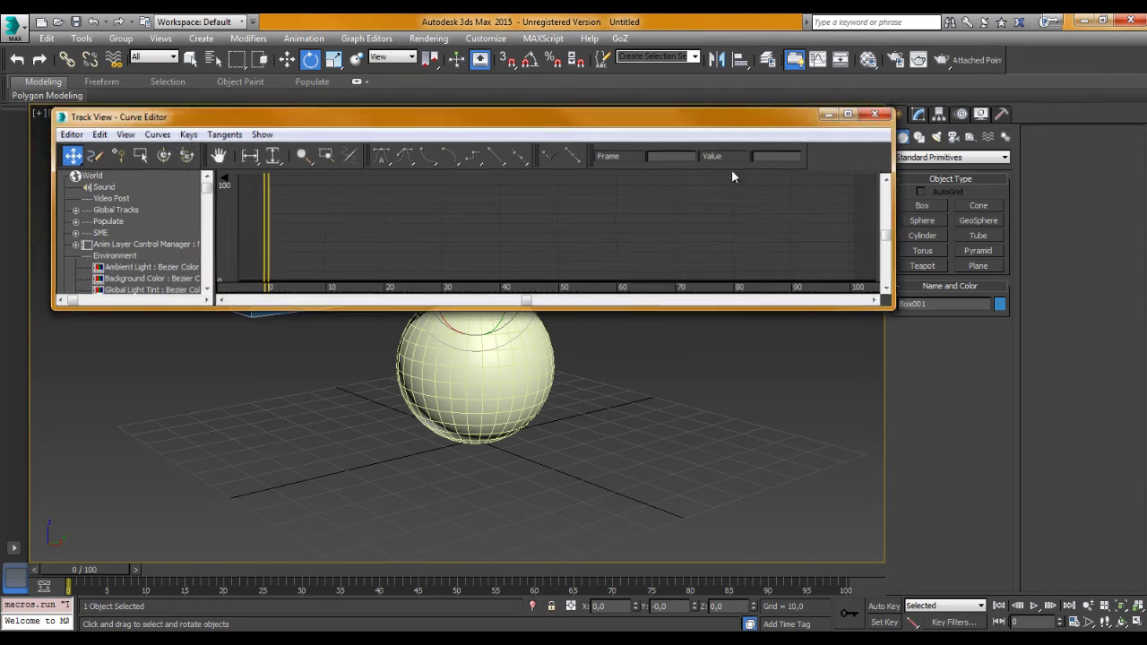
{"action": "left_click", "coordinate": [879, 114]}
Show Box001's Motion panel with its position, rotation and scale controllers
{"action": "middle_click_drag", "start_coordinate": [475, 331], "coordinate": [508, 361]}
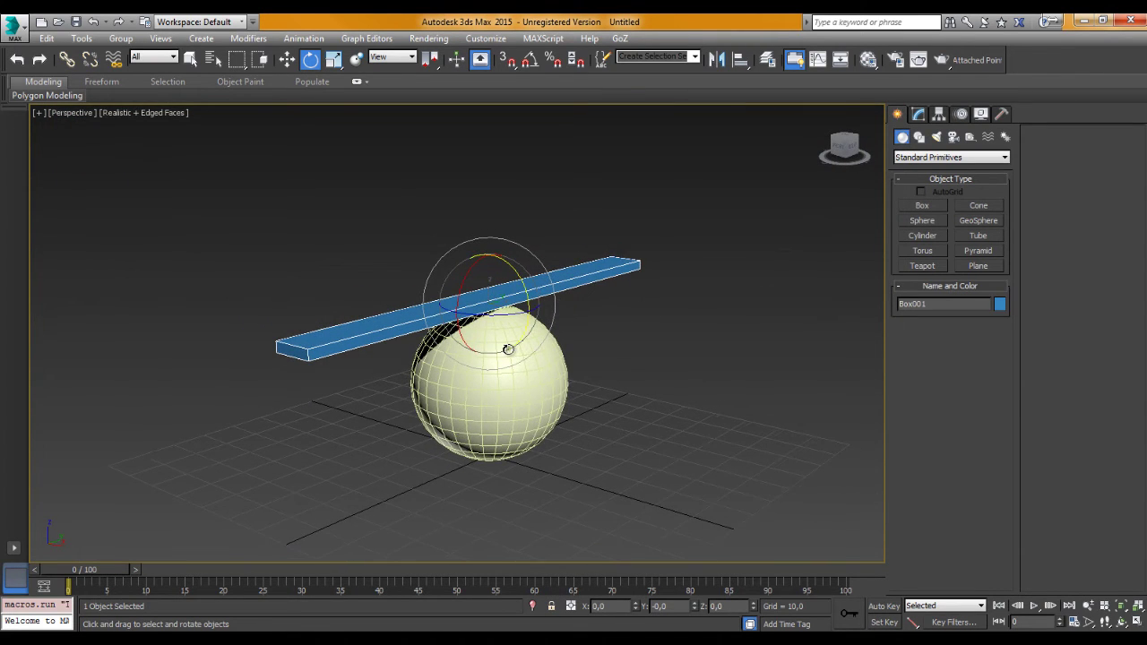
{"action": "scroll", "coordinate": [507, 348], "scroll_direction": "up", "scroll_amount": 2}
{"action": "middle_click_drag", "start_coordinate": [585, 275], "coordinate": [563, 245], "text": "alt"}
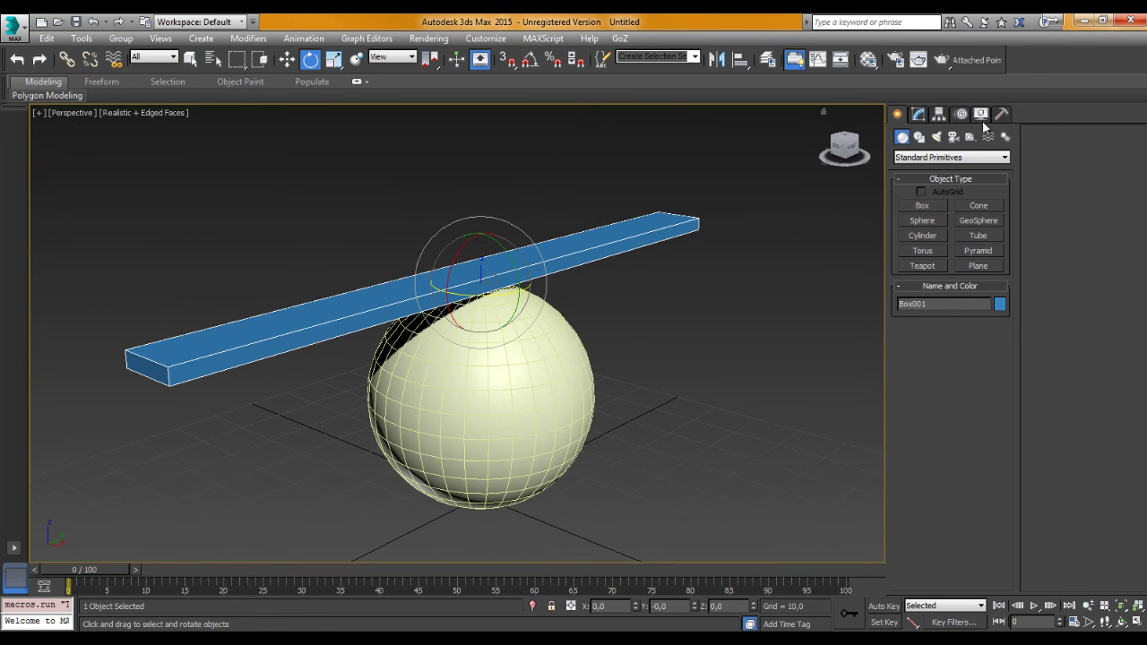
{"action": "left_click", "coordinate": [959, 114]}
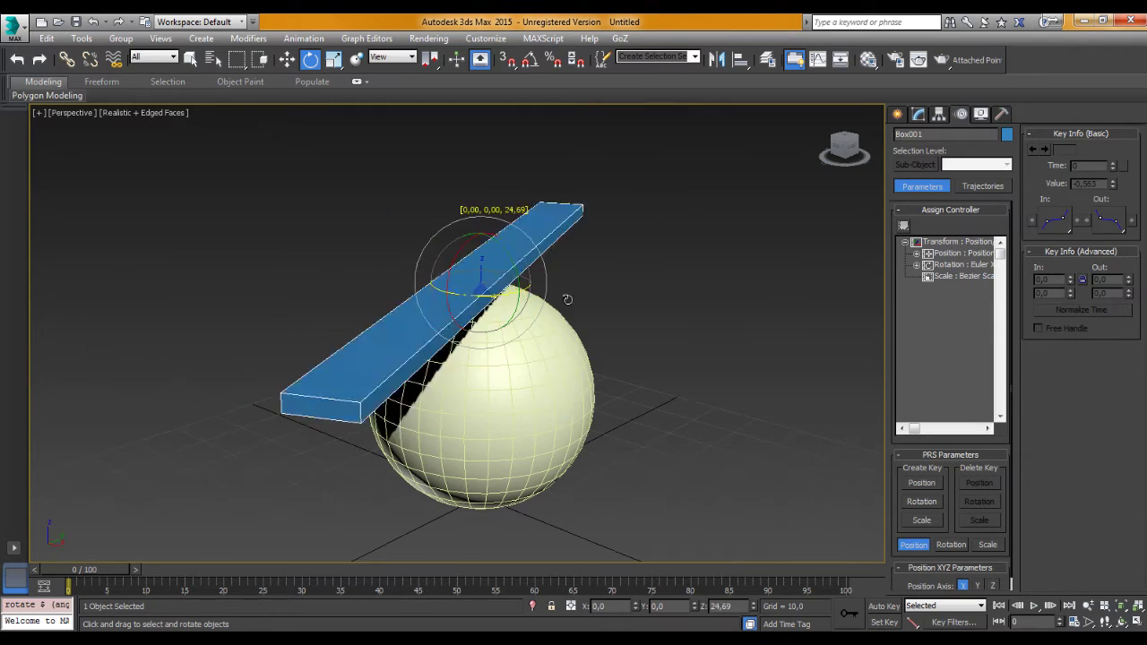
{"action": "left_click_drag", "start_coordinate": [481, 295], "coordinate": [602, 294]}
Assign a Float Expression controller to Box001's Z Rotation and evaluate the expression 5
{"action": "right_click", "coordinate": [602, 293]}
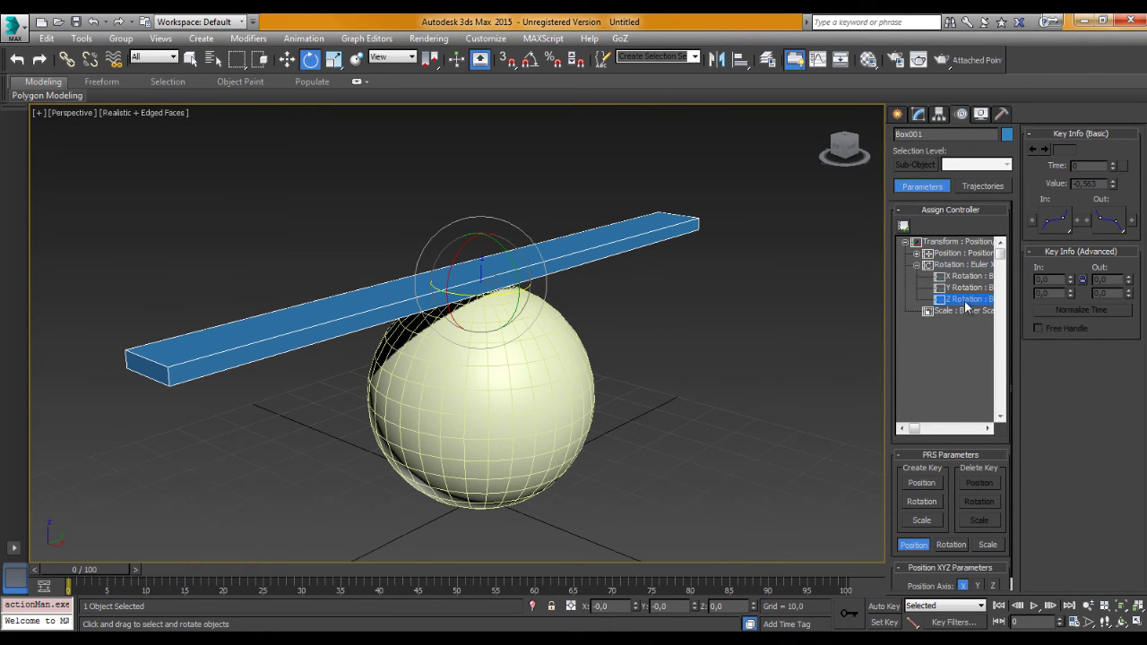
{"action": "left_click", "coordinate": [903, 229]}
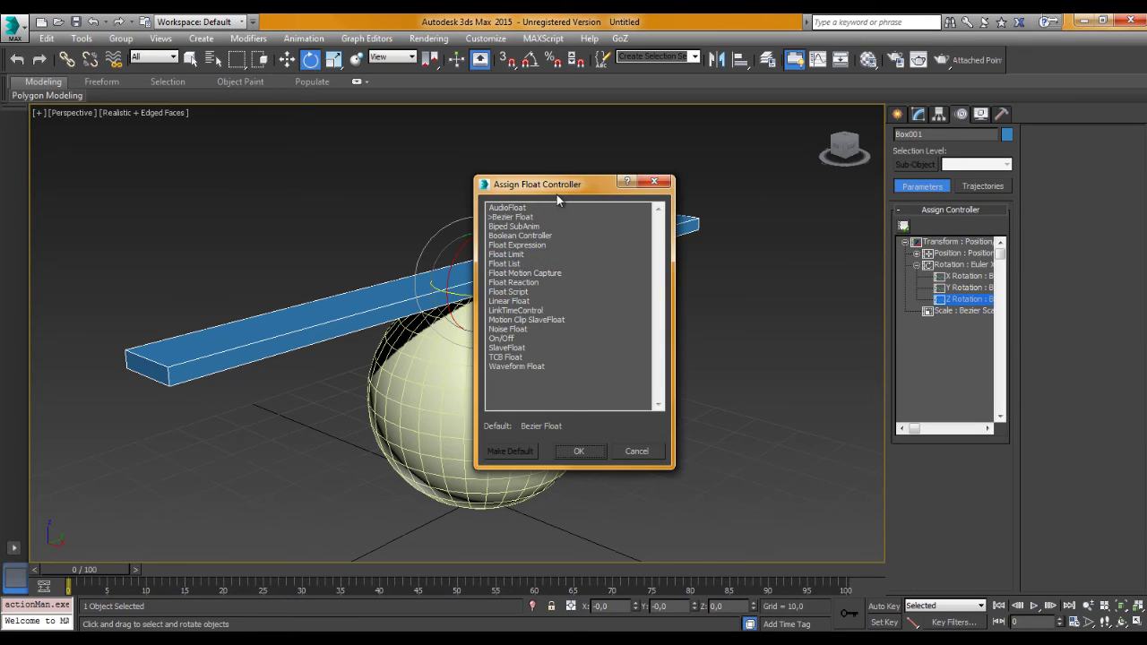
{"action": "left_click_drag", "start_coordinate": [556, 186], "coordinate": [770, 130]}
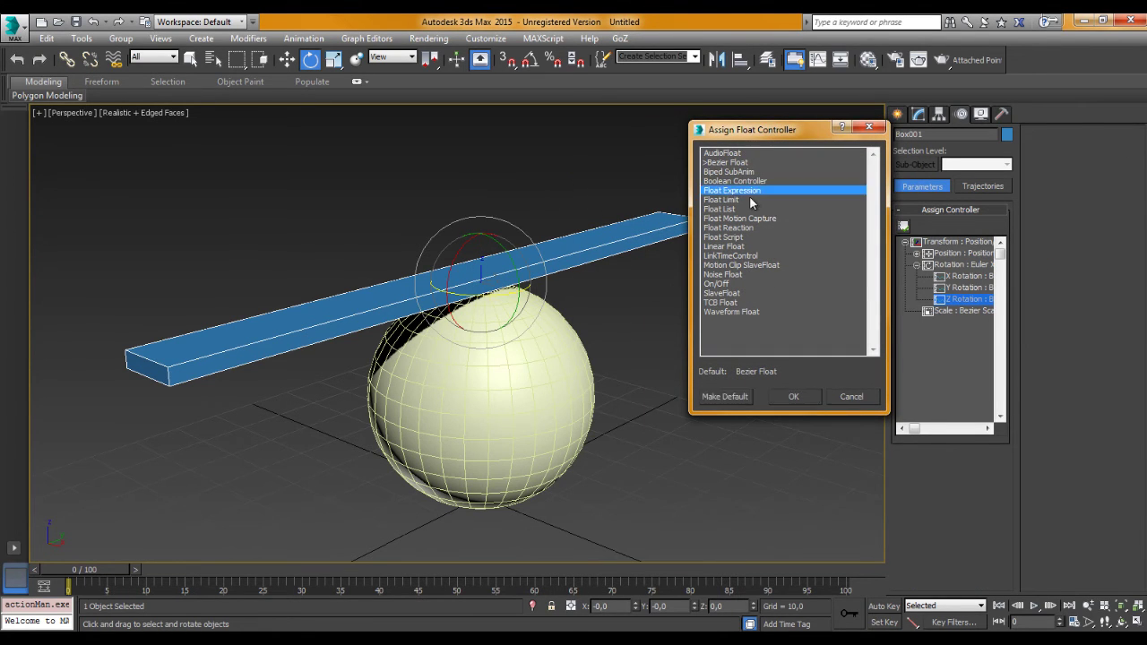
{"action": "left_click", "coordinate": [796, 397]}
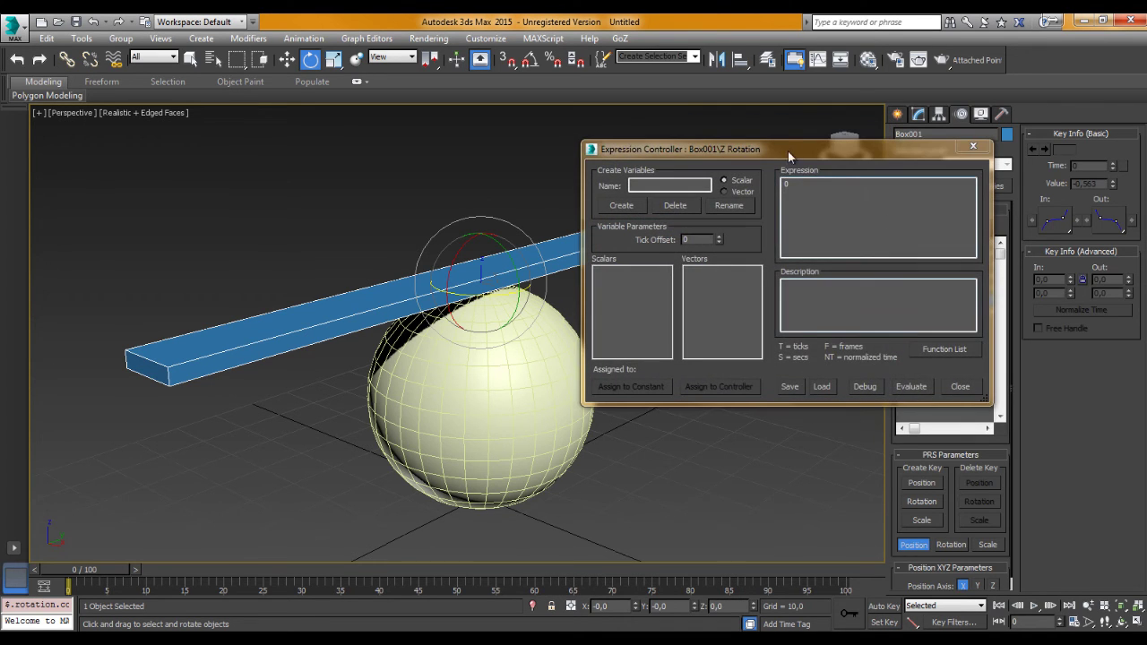
{"action": "mouse_move", "coordinate": [787, 149]}
{"action": "left_mouse_down"}
{"action": "mouse_move", "coordinate": [903, 142]}
{"action": "mouse_move", "coordinate": [646, 168]}
{"action": "left_mouse_up"}
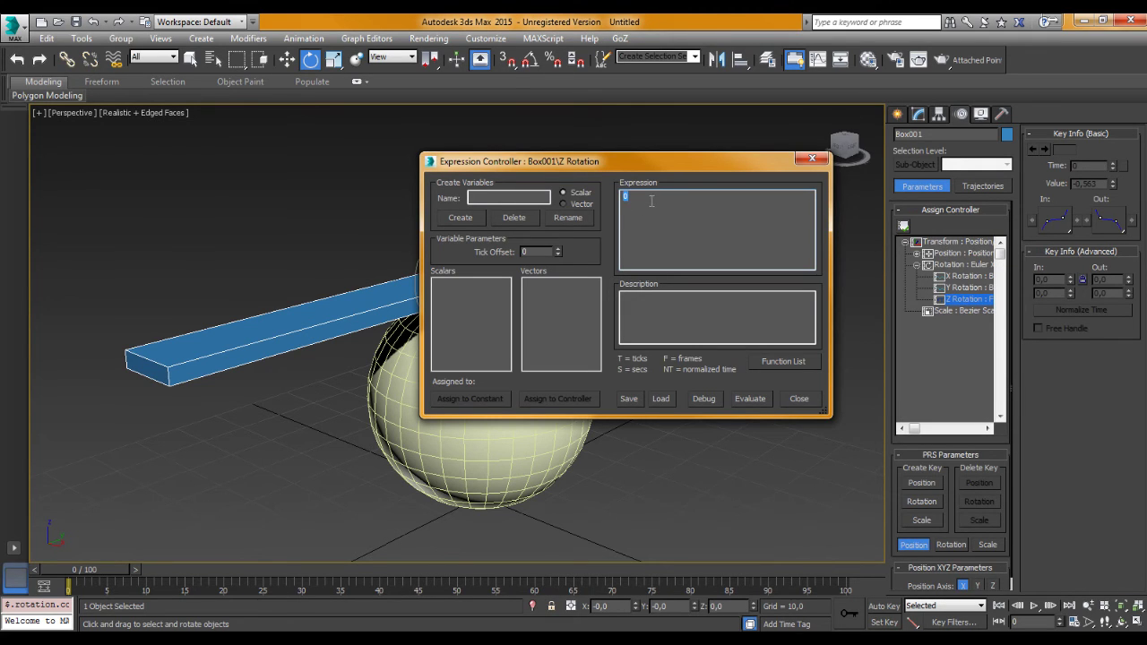
{"action": "left_click_drag", "start_coordinate": [654, 170], "coordinate": [877, 141]}
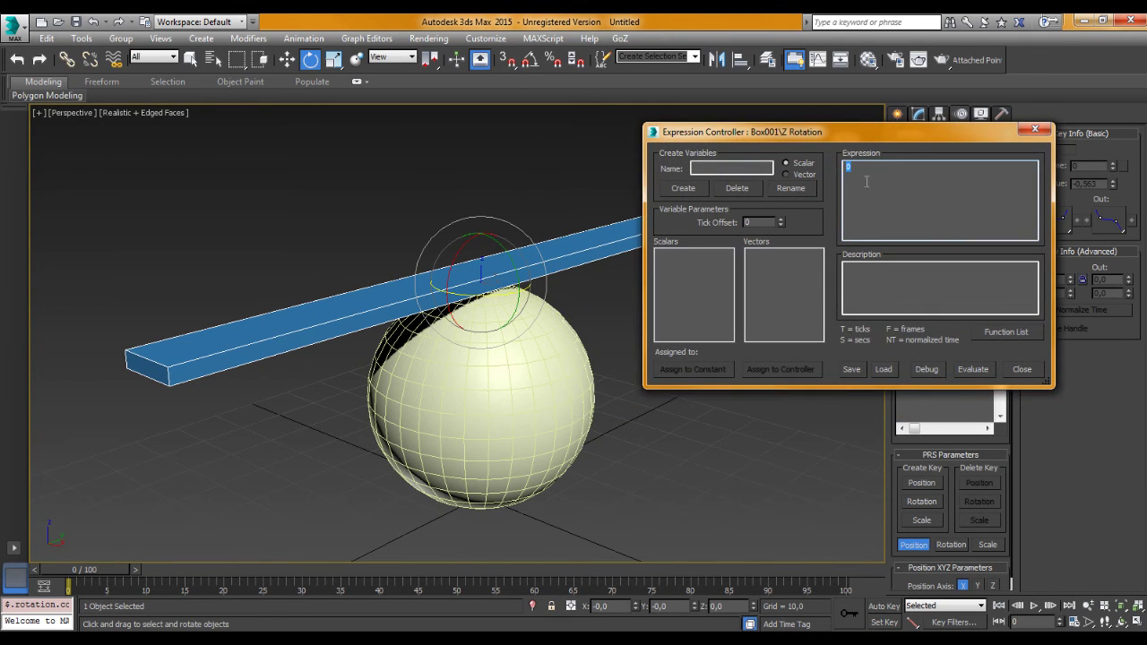
{"action": "type", "text": "5"}
{"action": "left_click", "coordinate": [968, 371]}
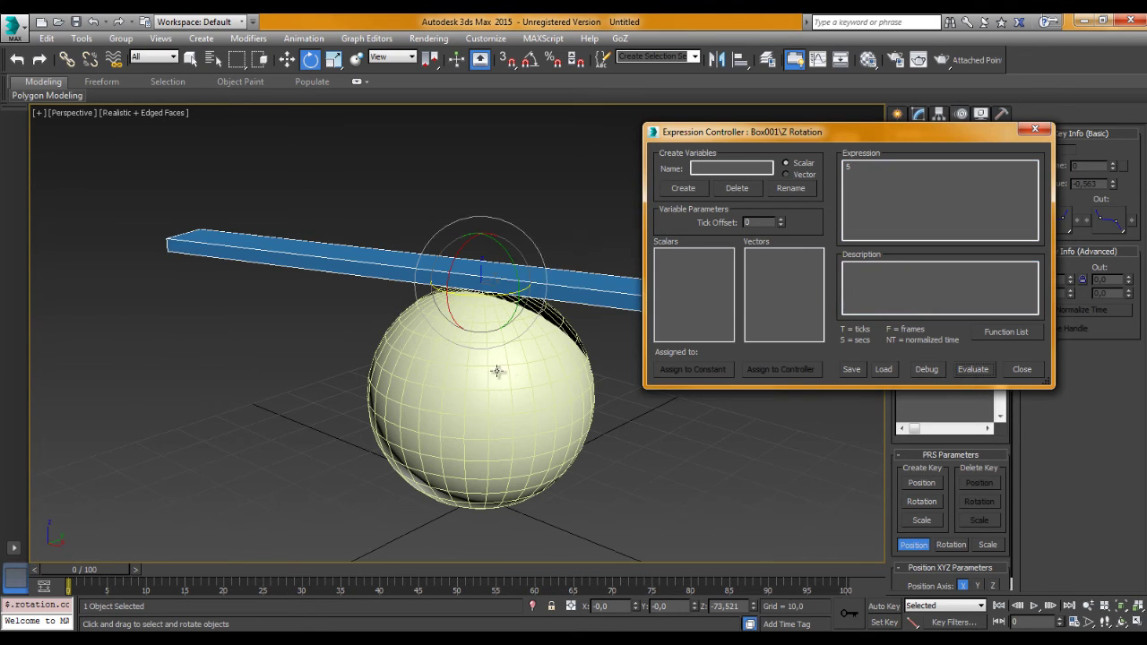
Set the Z rotation expression to F * 5 and play the animation
{"action": "middle_click_drag", "start_coordinate": [493, 369], "coordinate": [366, 293], "text": "alt"}
{"action": "left_click", "coordinate": [830, 174]}
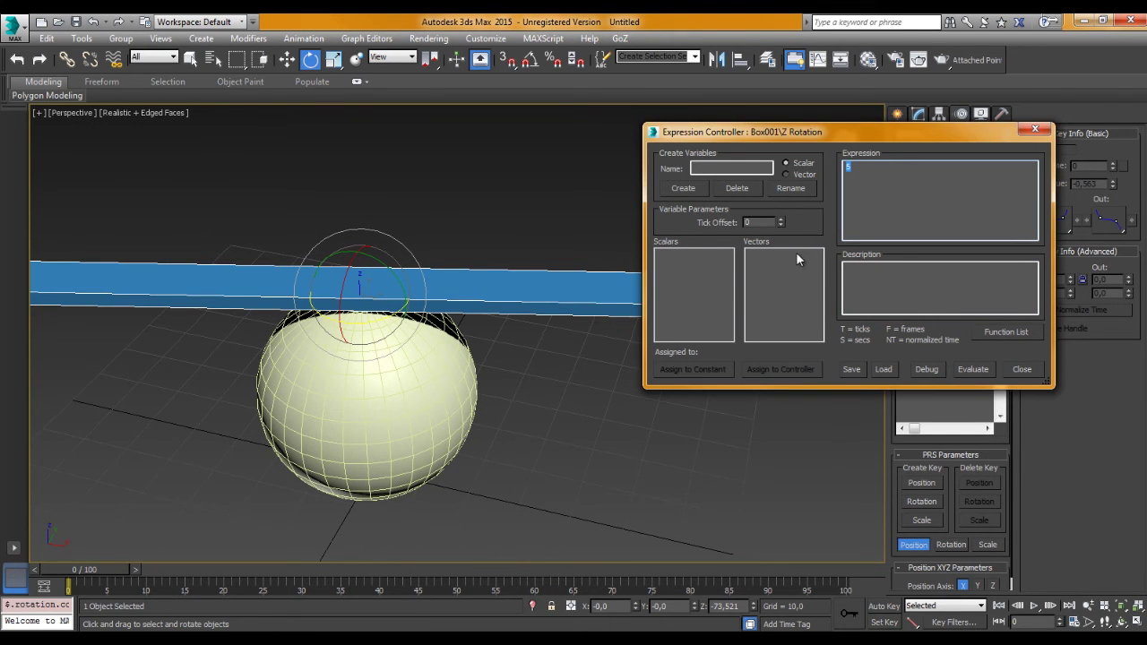
{"action": "type", "text": "f"}
{"action": "left_click", "coordinate": [972, 368]}
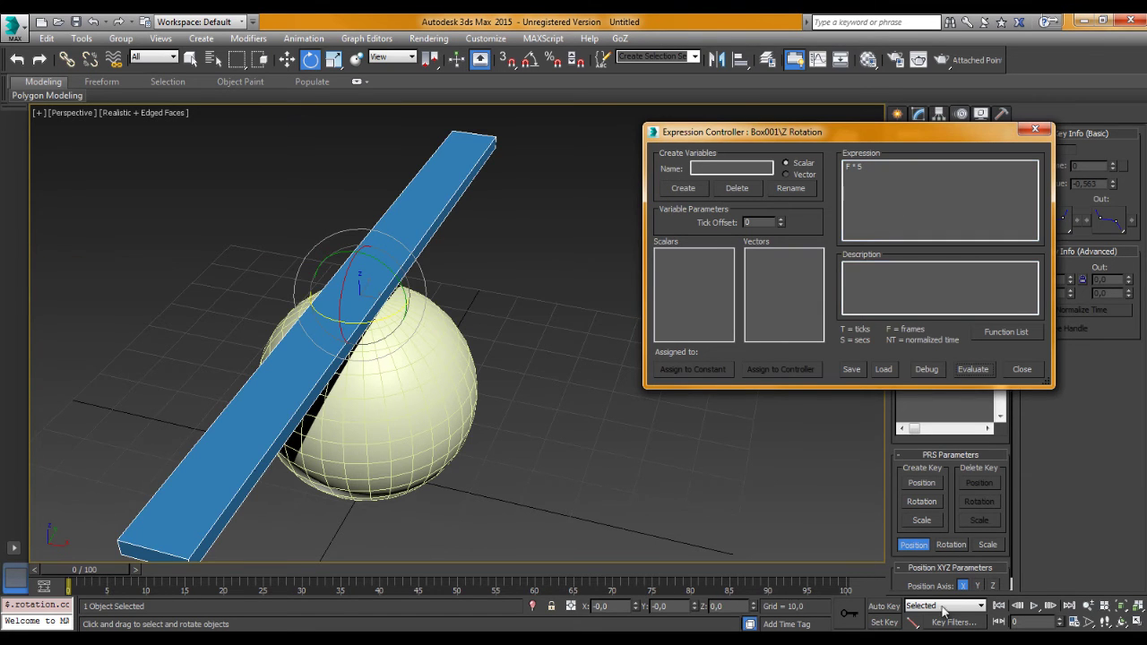
{"action": "left_click", "coordinate": [1034, 606]}
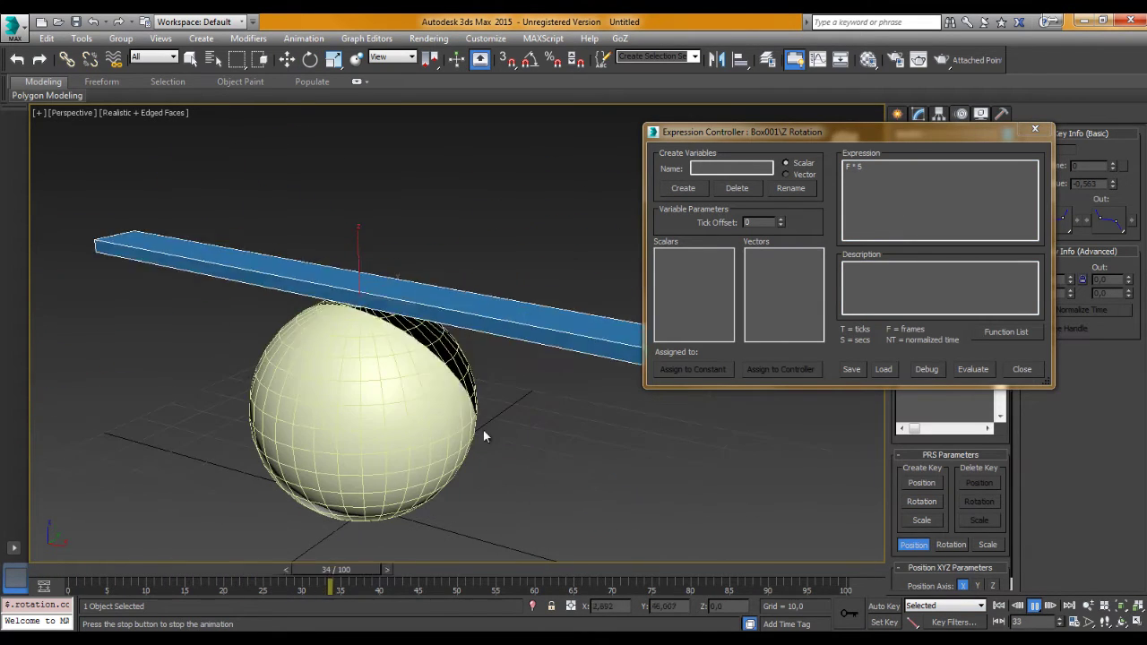
Try multipliers 2 and 1, settling on F * 0.1 for a slow turn
{"action": "left_click", "coordinate": [872, 168]}
{"action": "key", "text": "BackSpace"}
{"action": "type", "text": "2"}
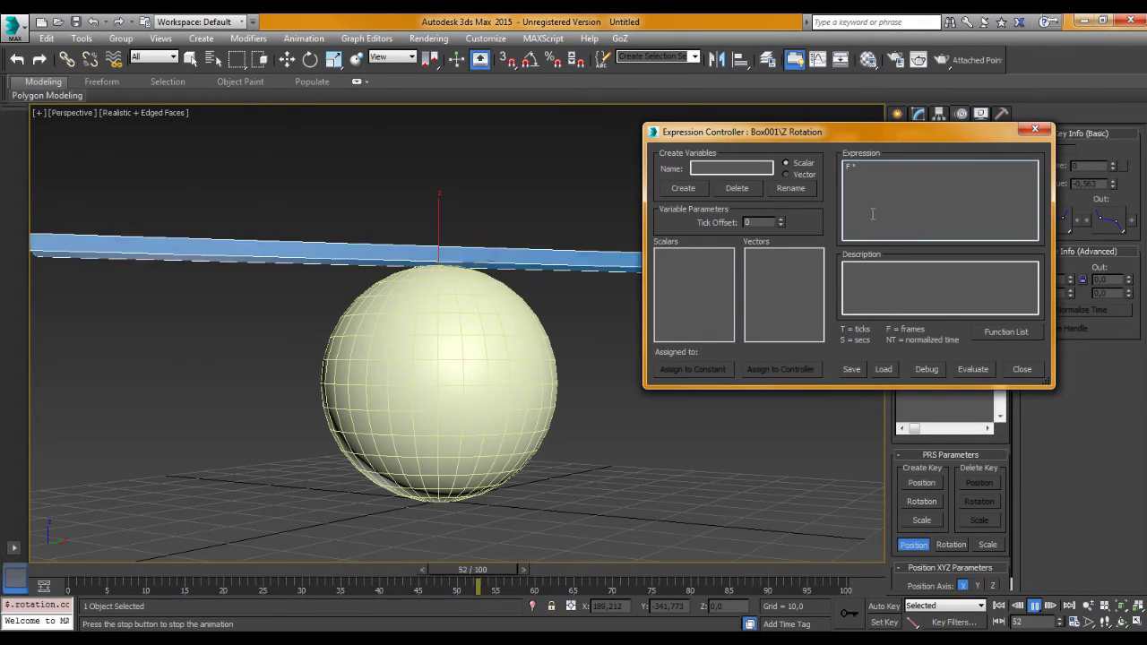
{"action": "left_click", "coordinate": [970, 372]}
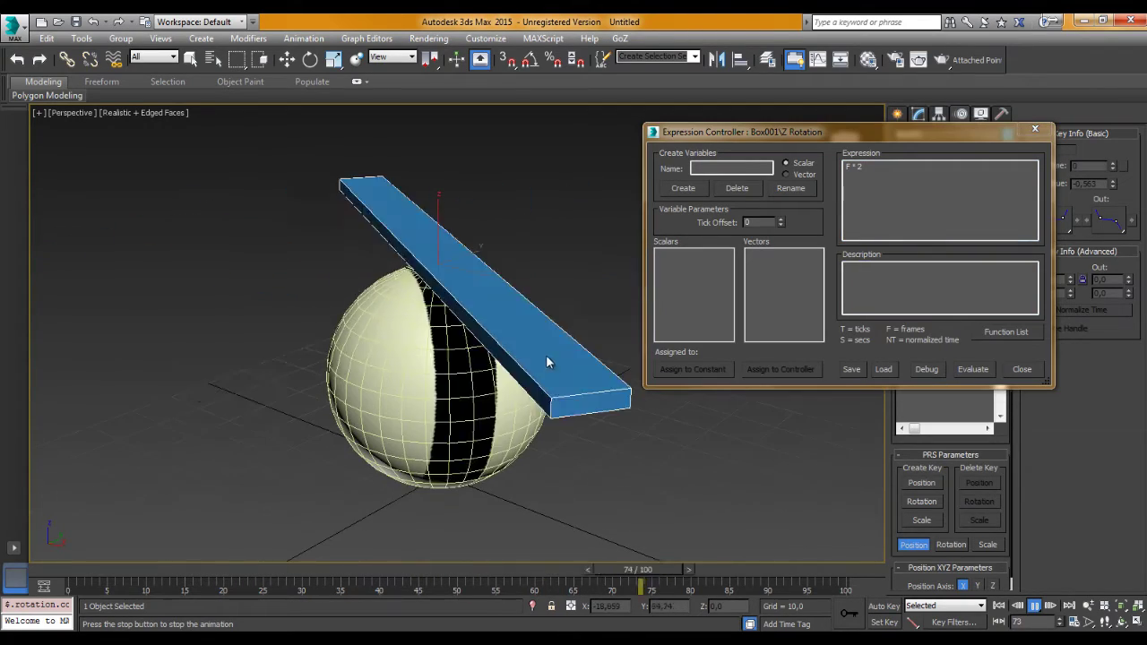
{"action": "left_click", "coordinate": [846, 224]}
{"action": "key", "text": "BackSpace"}
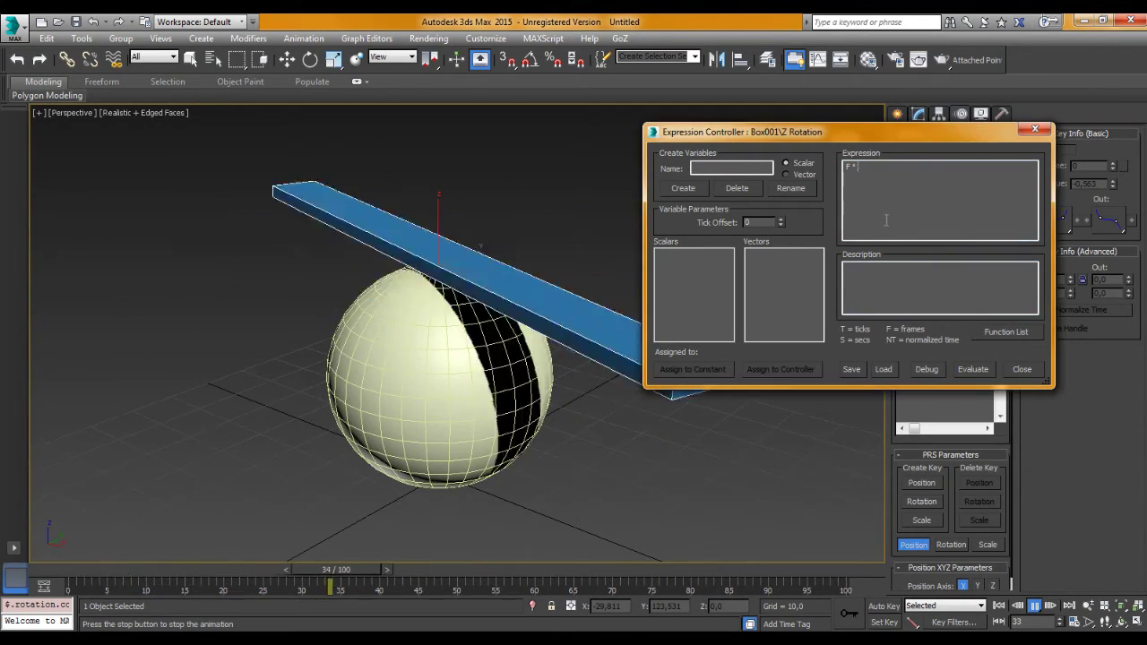
{"action": "type", "text": "1"}
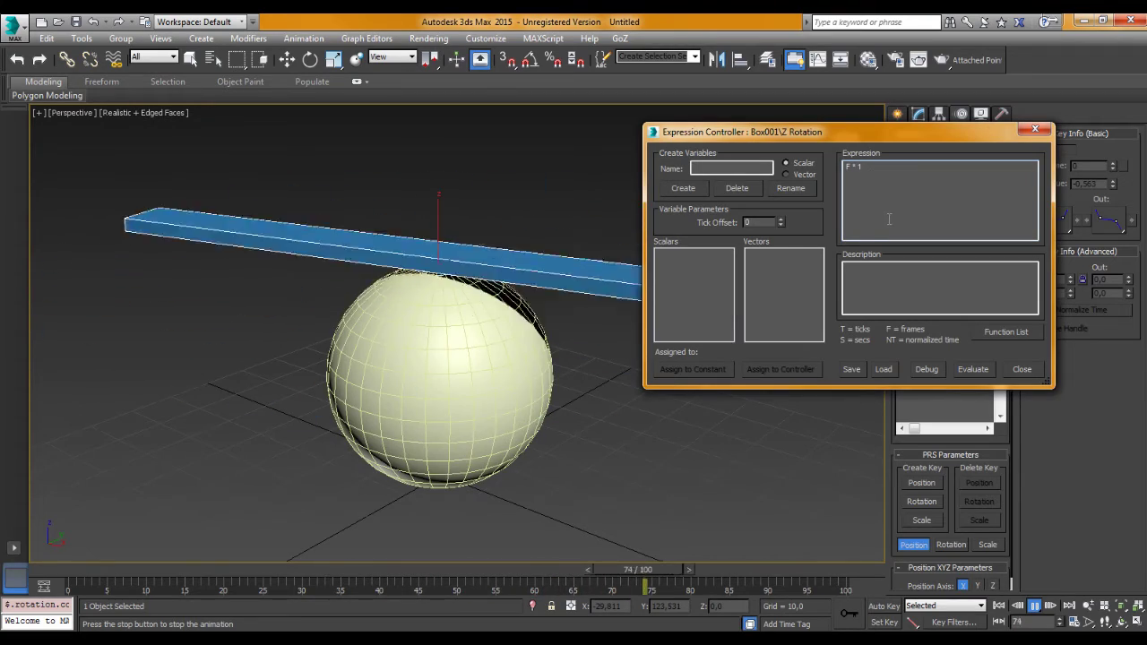
{"action": "type", "text": "0.1"}
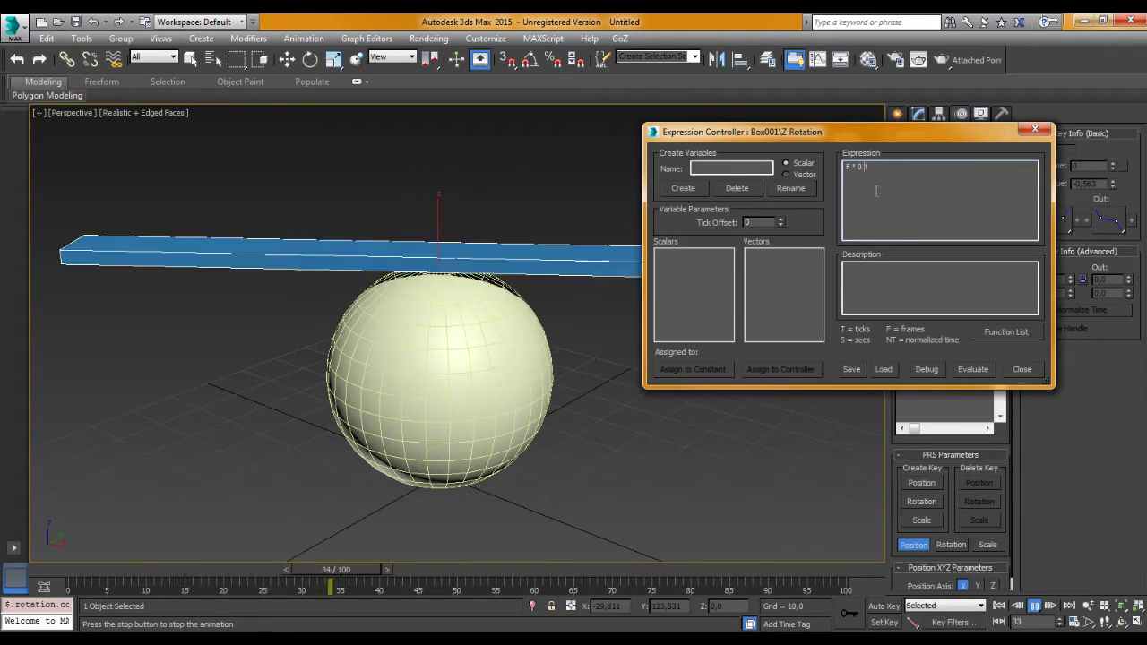
{"action": "left_click", "coordinate": [972, 369]}
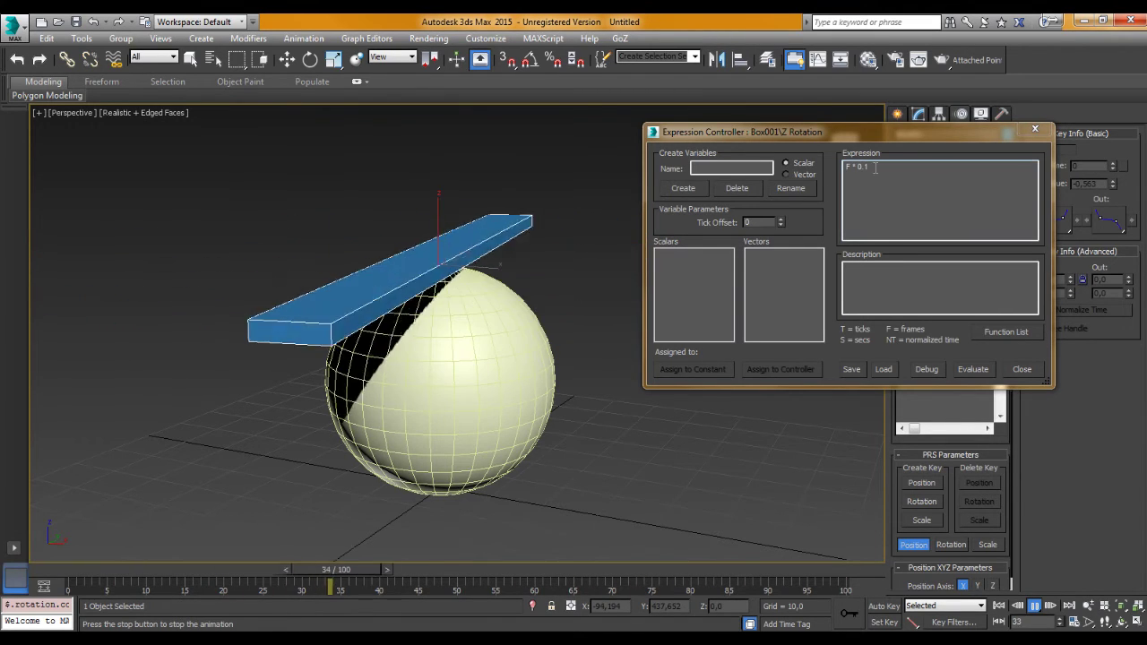
{"action": "left_click", "coordinate": [789, 172]}
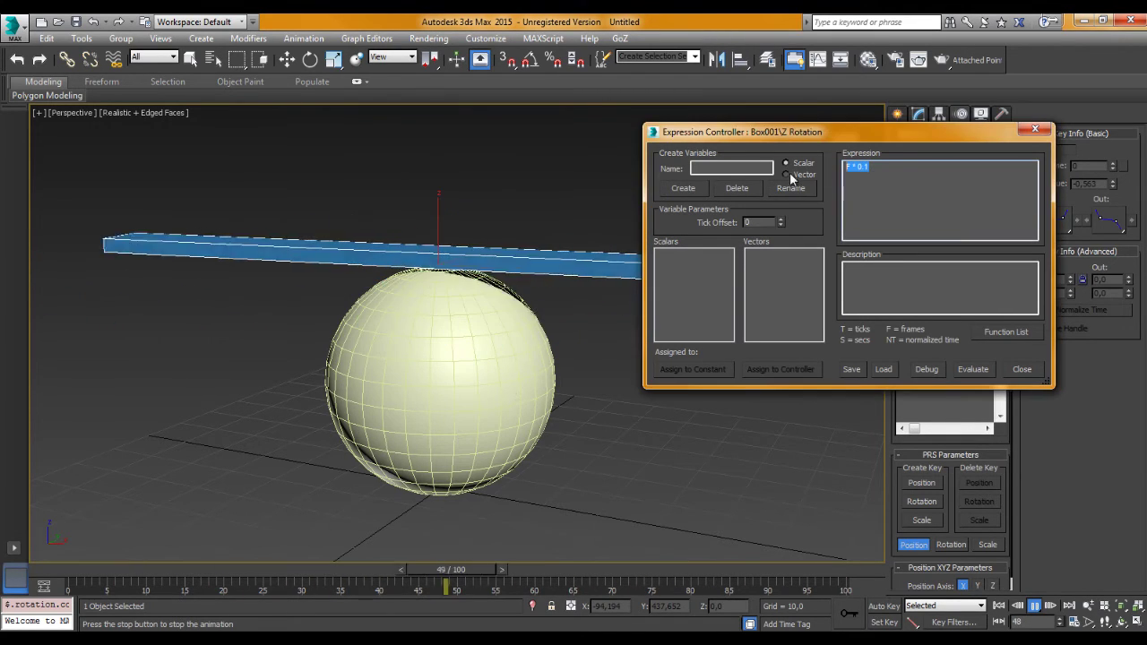
{"action": "right_click", "coordinate": [899, 315]}
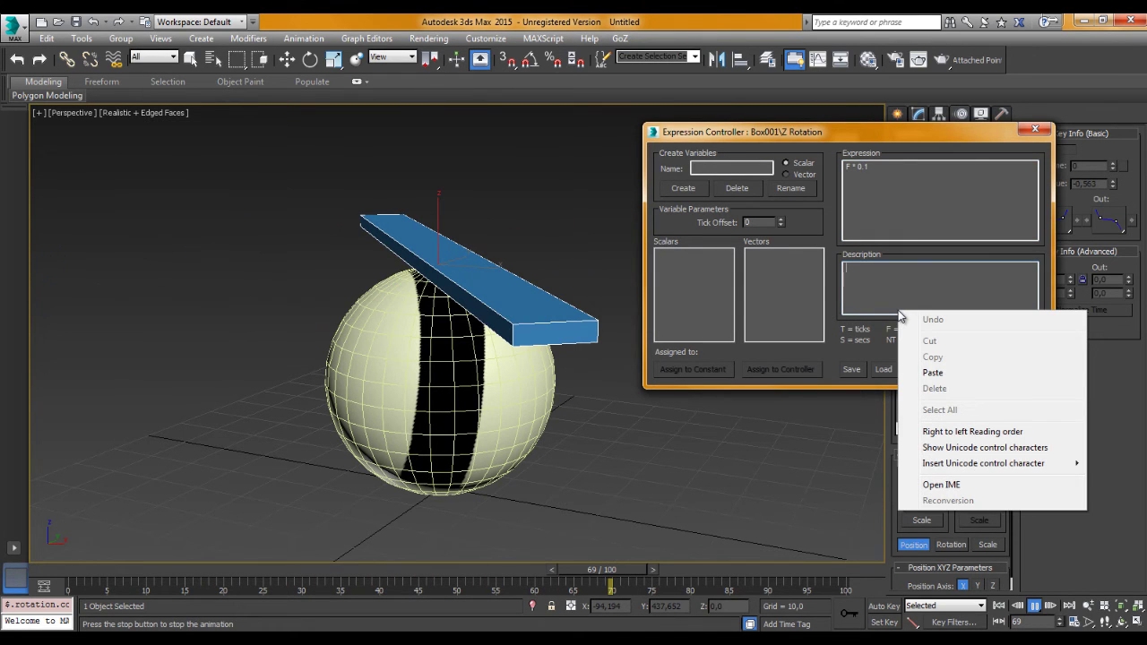
{"action": "left_click", "coordinate": [895, 207]}
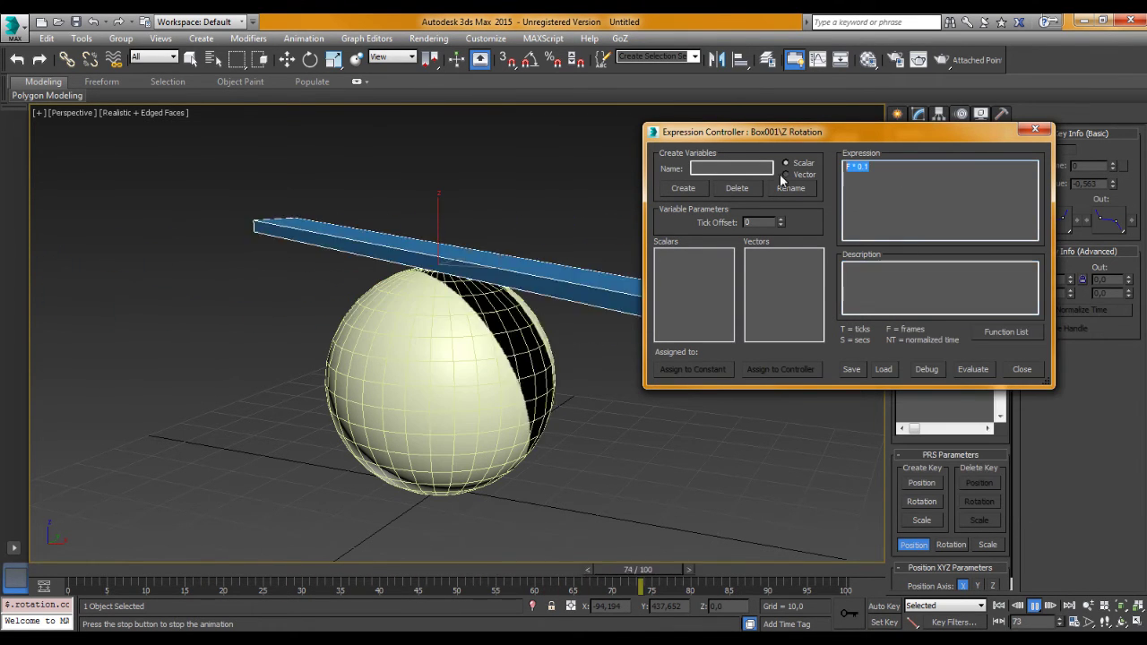
Enter cos F, clear the parse error, and evaluate it as cos (F)
{"action": "type", "text": "cos "}
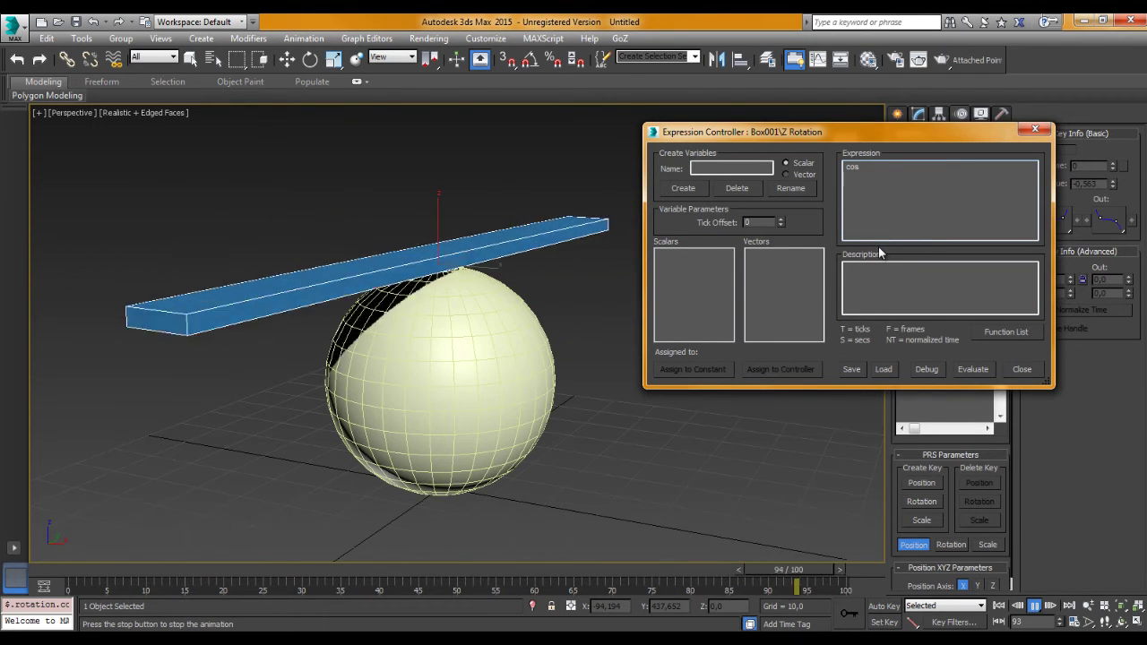
{"action": "type", "text": "F"}
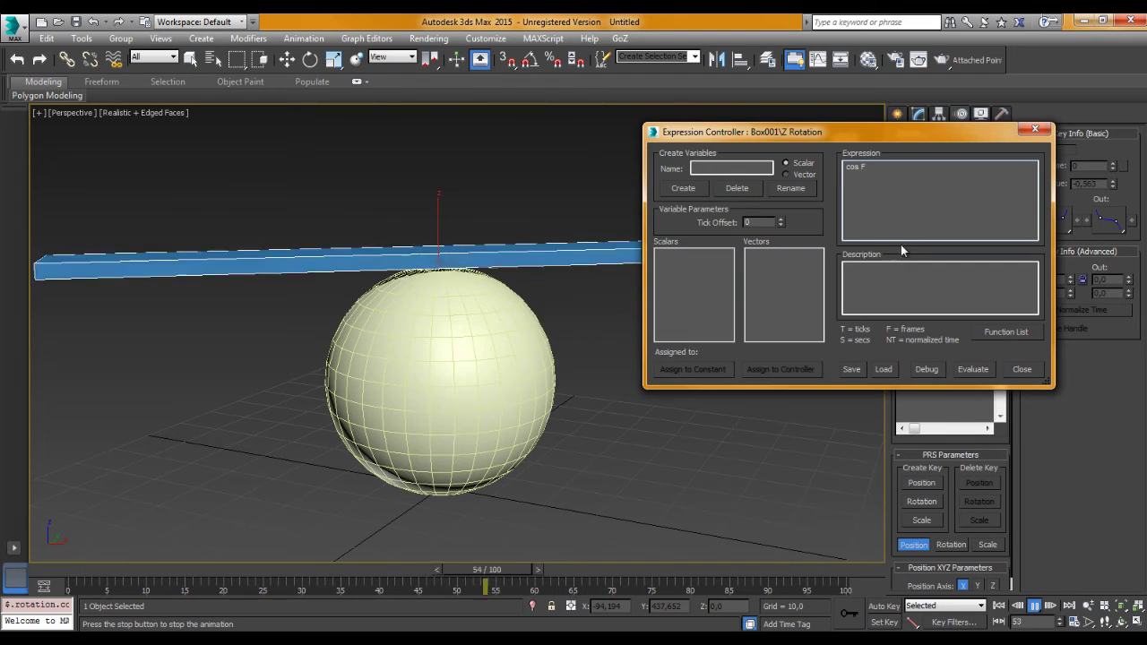
{"action": "left_click", "coordinate": [972, 368]}
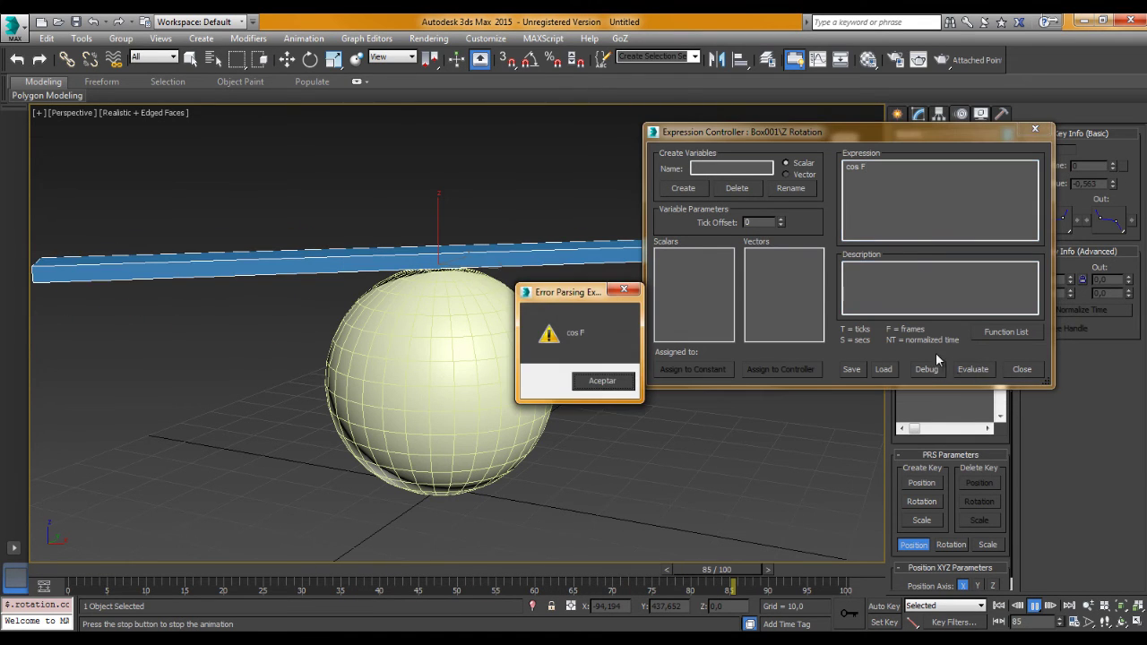
{"action": "left_click", "coordinate": [602, 381]}
{"action": "left_click", "coordinate": [848, 200]}
{"action": "type", "text": "(F)"}
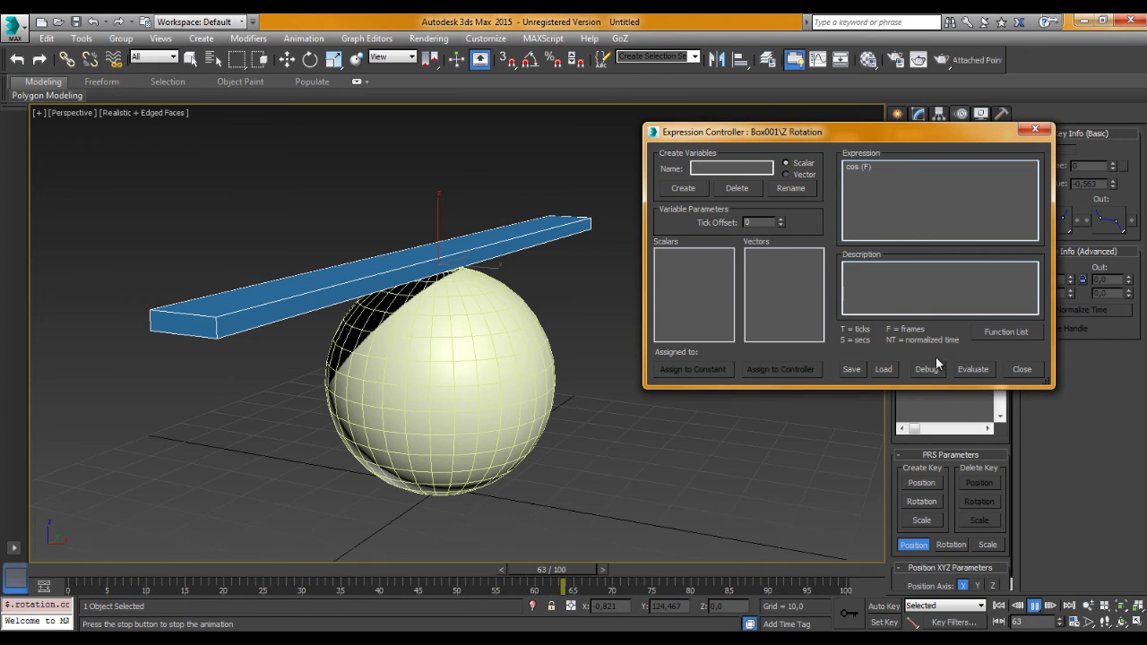
{"action": "left_click", "coordinate": [974, 369]}
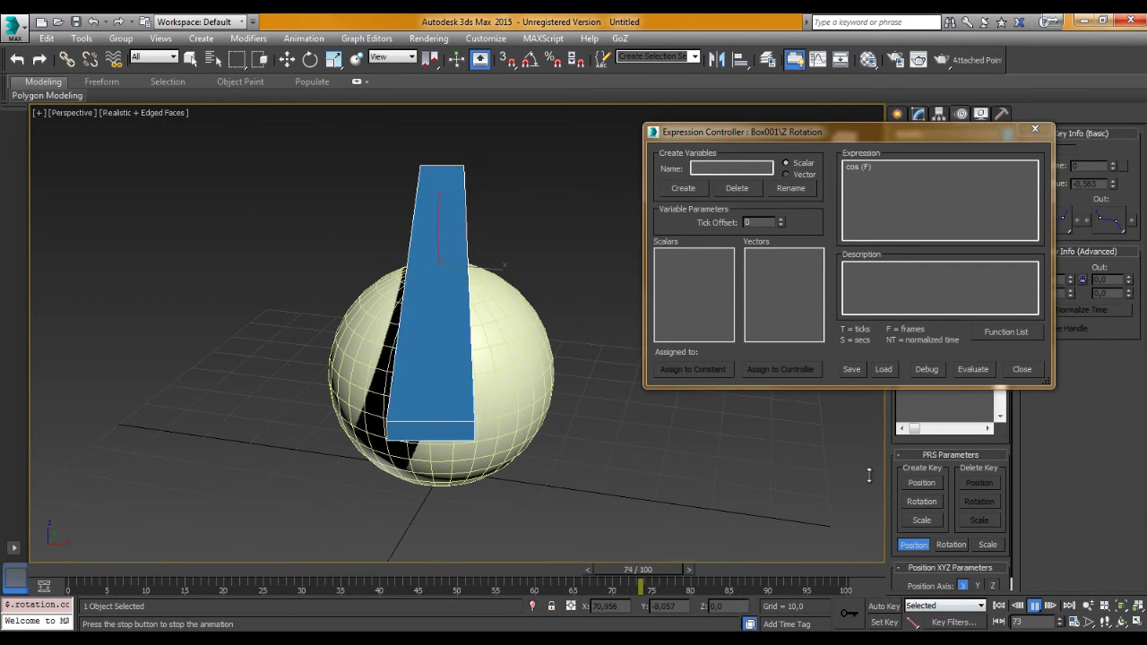
Extend the expression to cos (F)*5, then cos (F)*50, evaluating each
{"action": "left_click", "coordinate": [868, 170]}
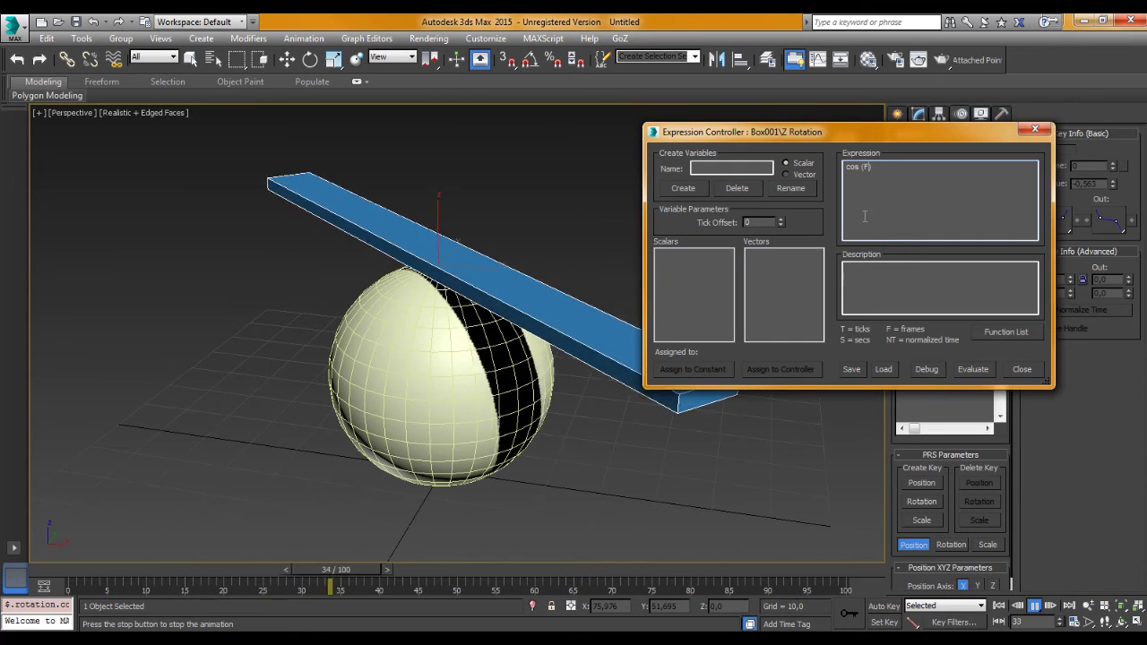
{"action": "type", "text": "*"}
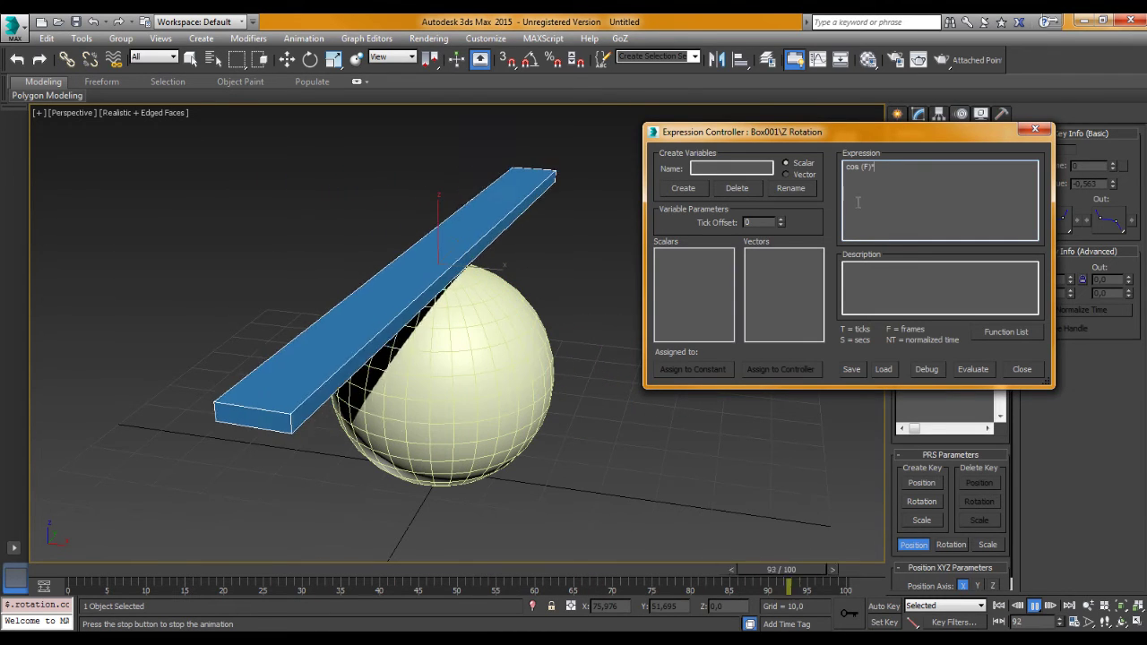
{"action": "type", "text": "5"}
{"action": "left_click", "coordinate": [975, 370]}
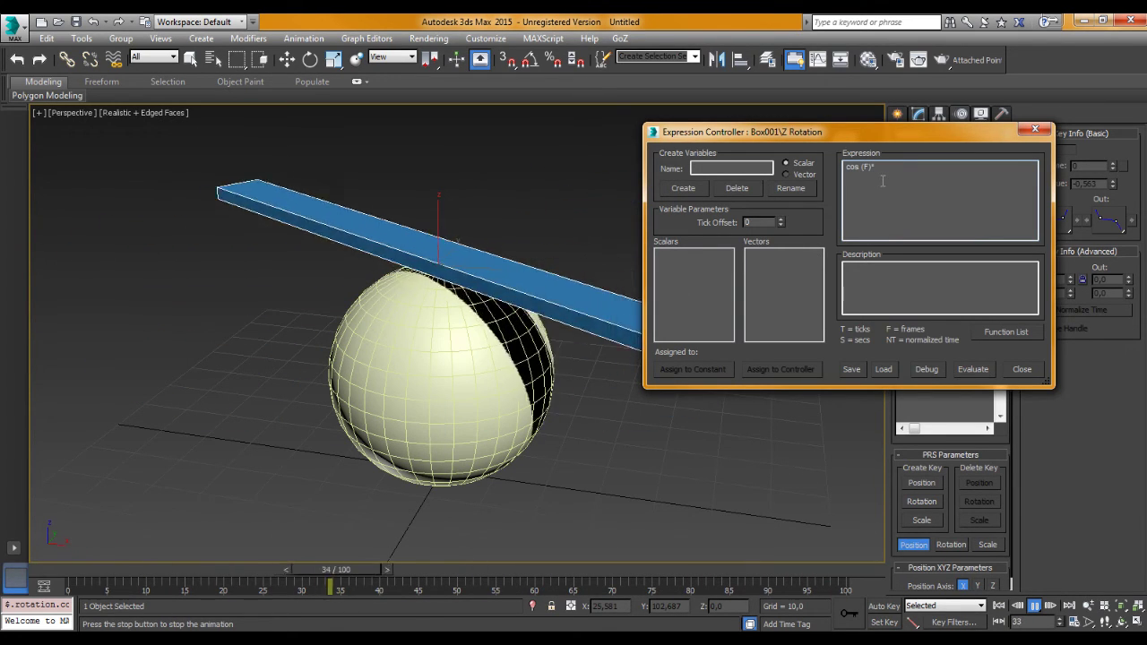
{"action": "type", "text": "5"}
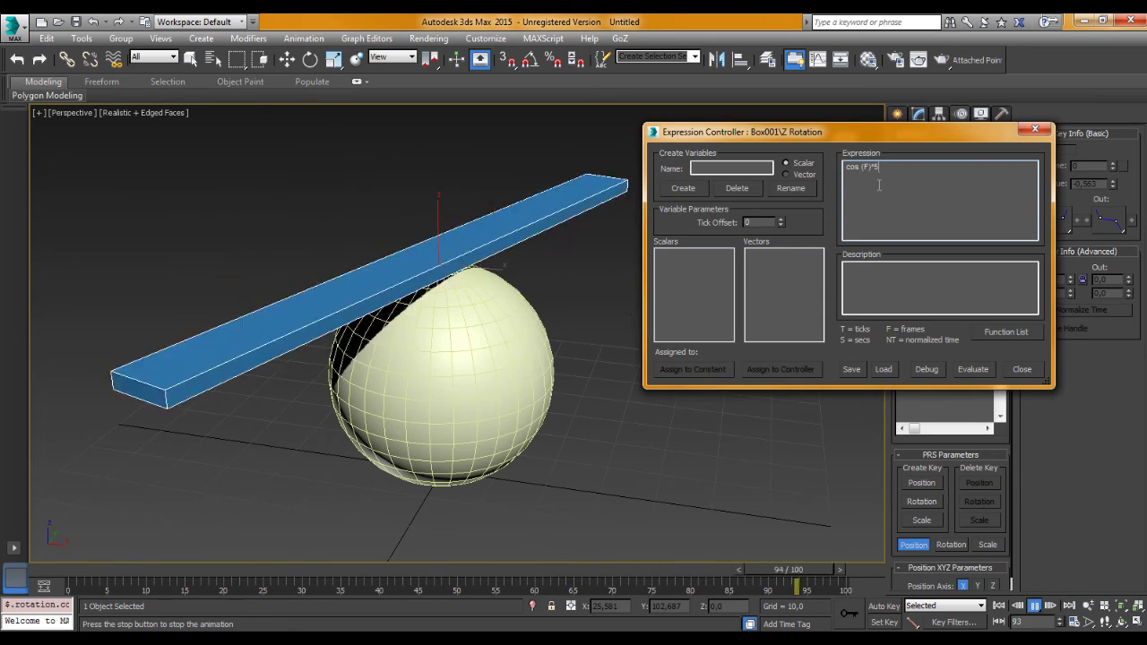
{"action": "type", "text": "0"}
{"action": "left_click", "coordinate": [970, 369]}
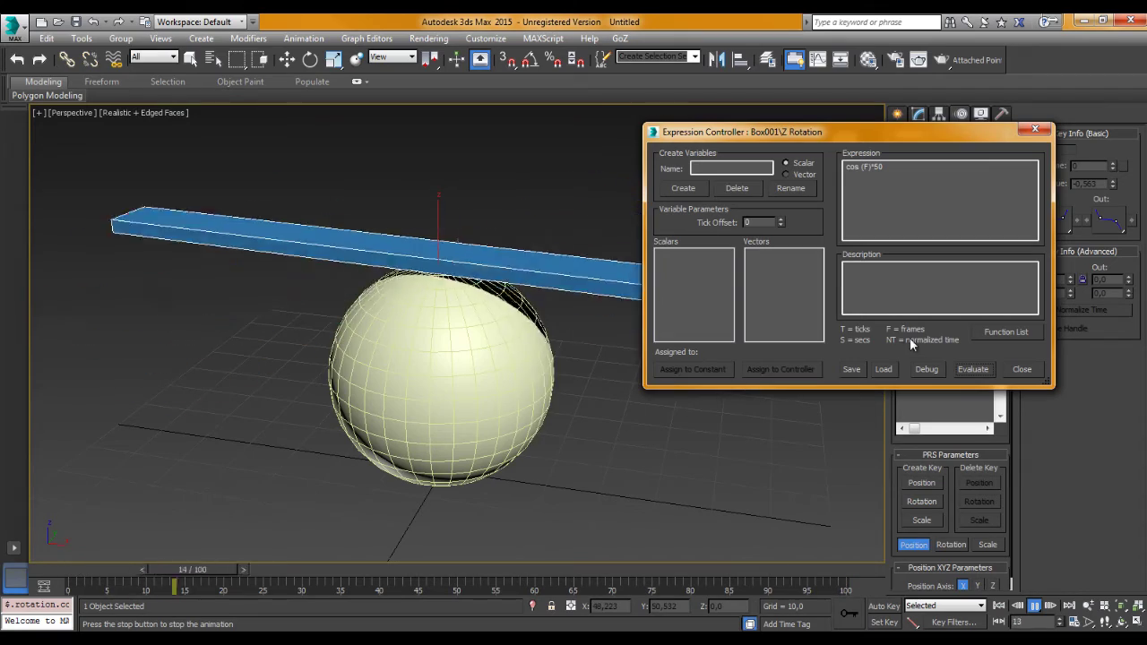
Move the multiplier inside the parentheses as cos (F*5), then cos (F*10)
{"action": "left_click", "coordinate": [859, 236]}
{"action": "key", "text": "BackSpace"}
{"action": "key", "text": "BackSpace"}
{"action": "key", "text": "BackSpace"}
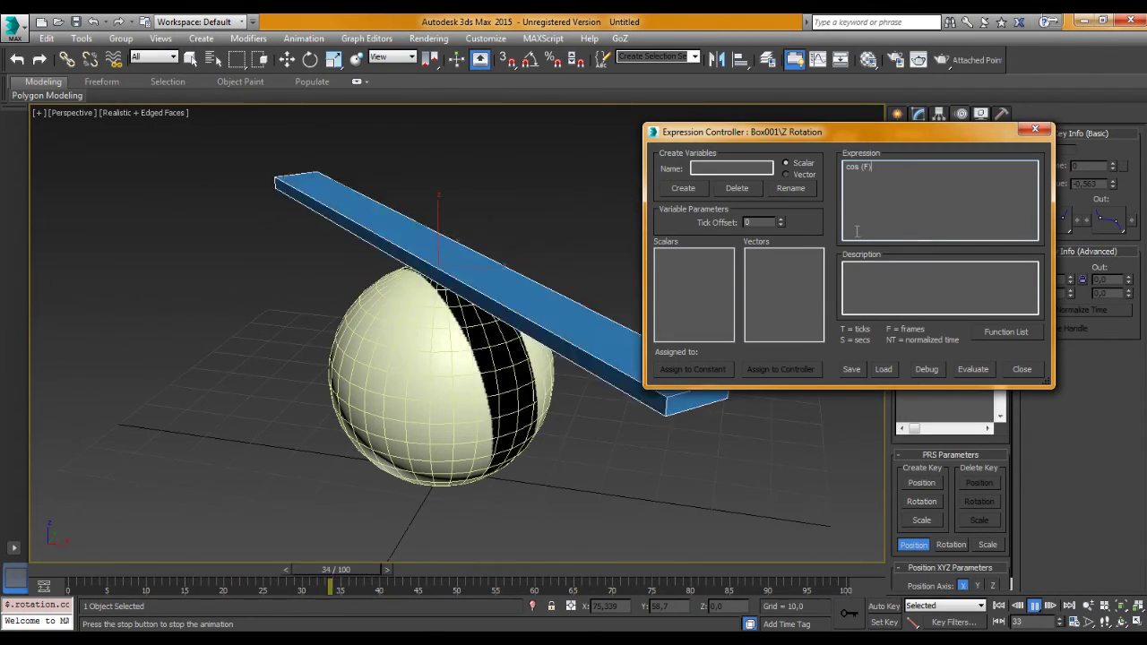
{"action": "key", "text": "Left"}
{"action": "type", "text": "*5"}
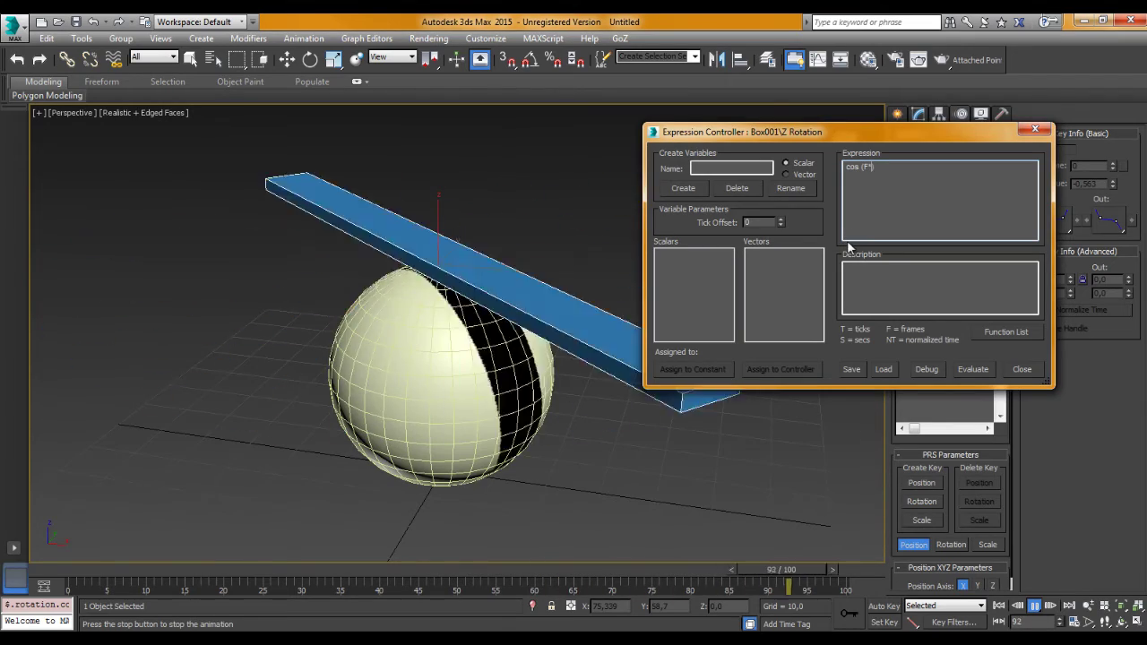
{"action": "left_click", "coordinate": [972, 369]}
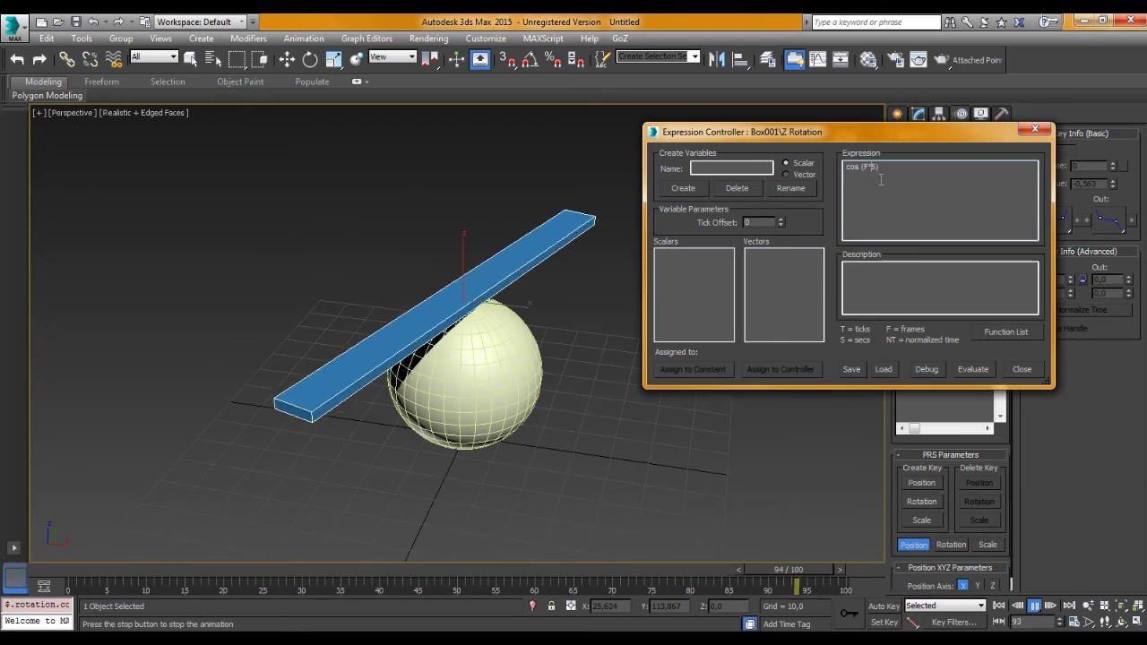
{"action": "type", "text": "10"}
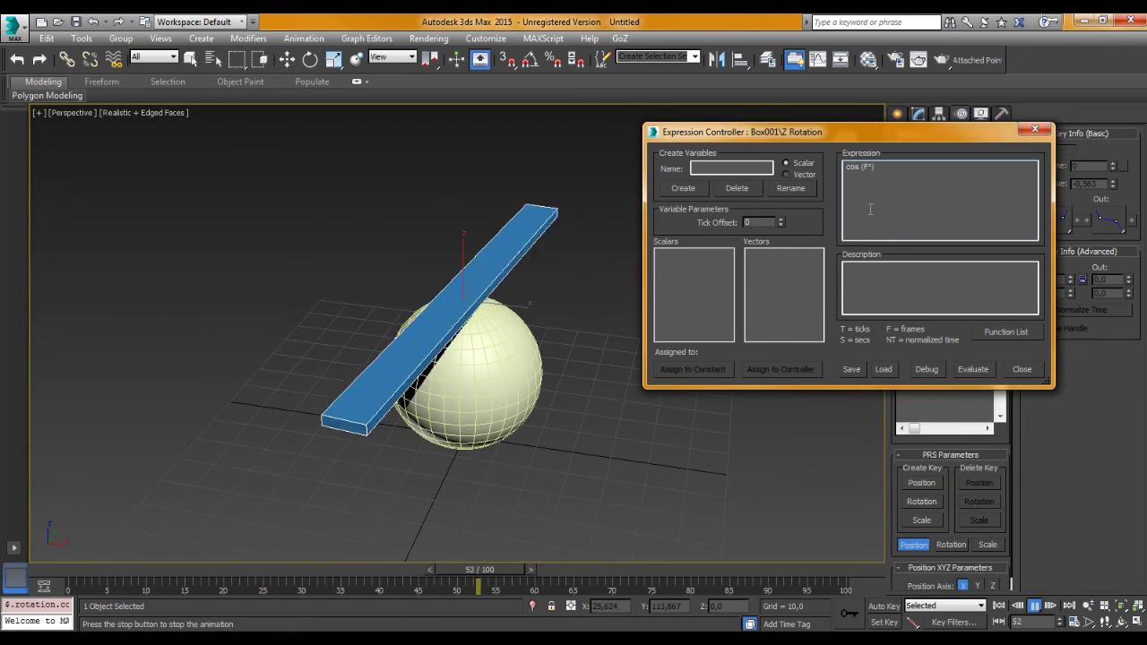
{"action": "left_click", "coordinate": [971, 369]}
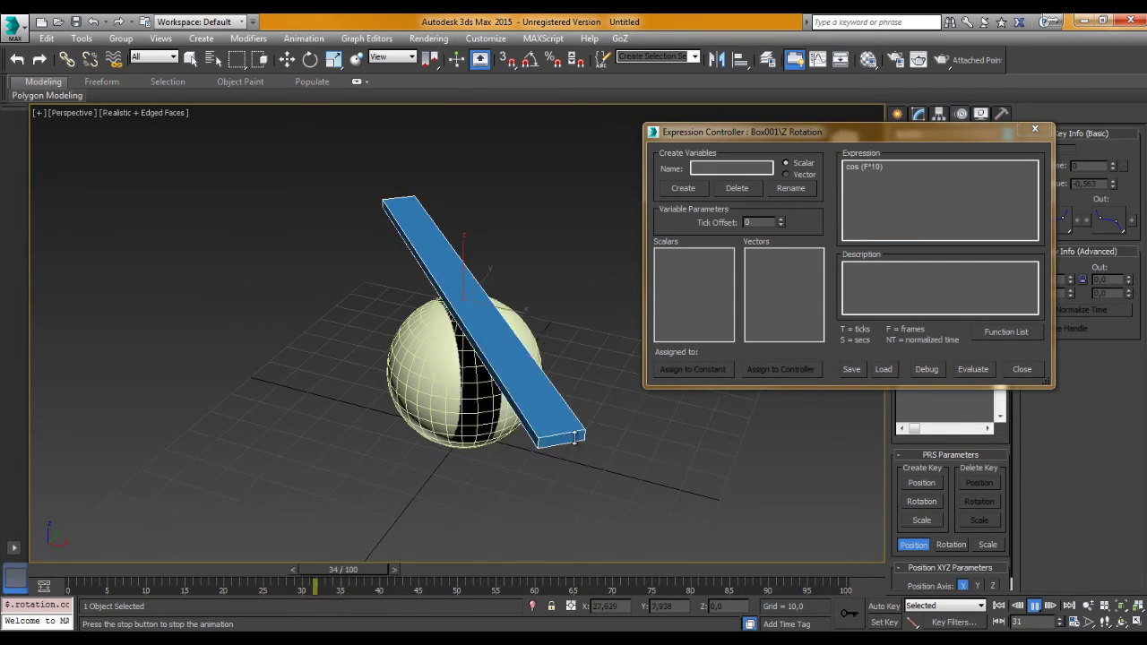
Save the cos (F*10) expression as ANIM2, negate it to -cos (F*10), and stop playback
{"action": "left_click", "coordinate": [851, 369]}
{"action": "type", "text": "ANIM2"}
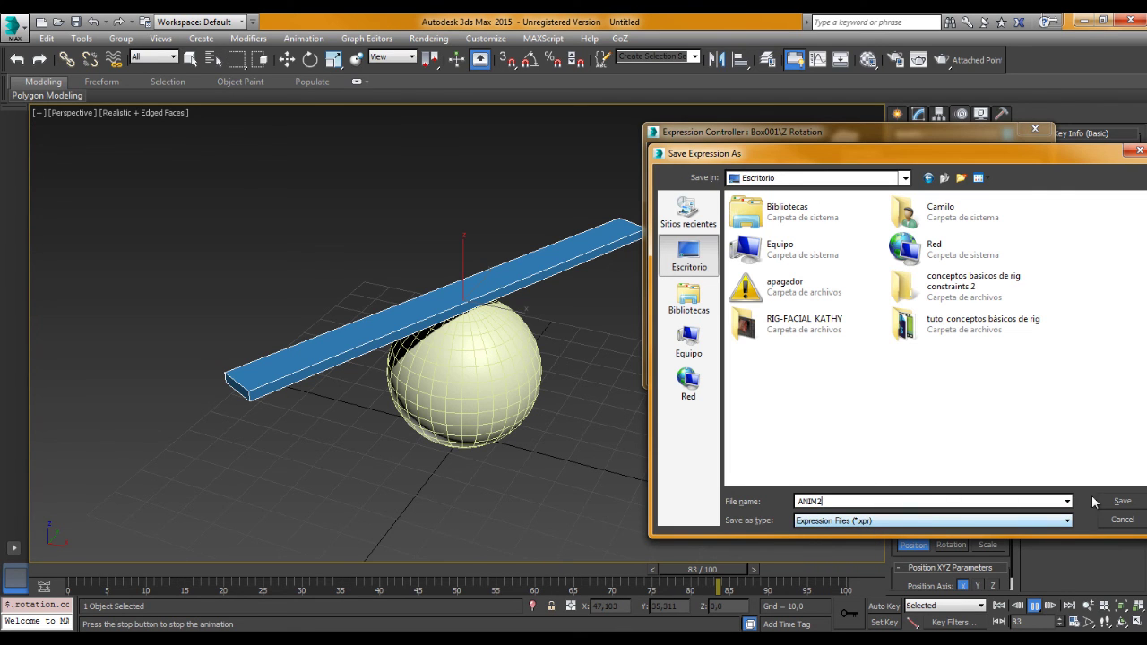
{"action": "left_click", "coordinate": [1122, 504]}
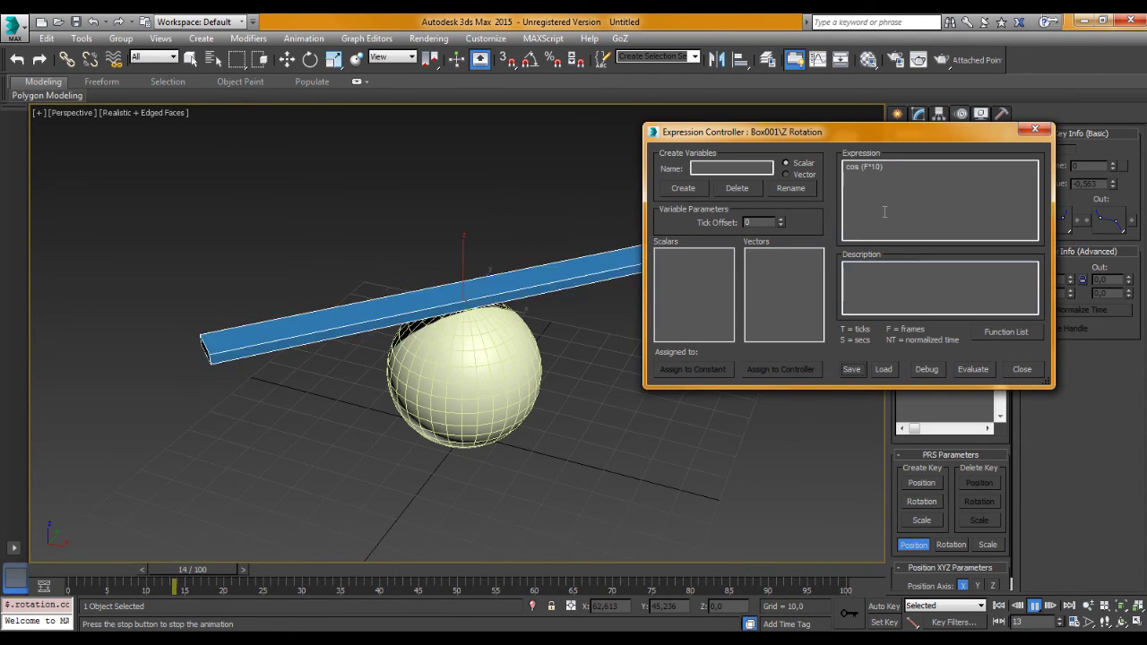
{"action": "left_click_drag", "start_coordinate": [865, 168], "coordinate": [880, 177]}
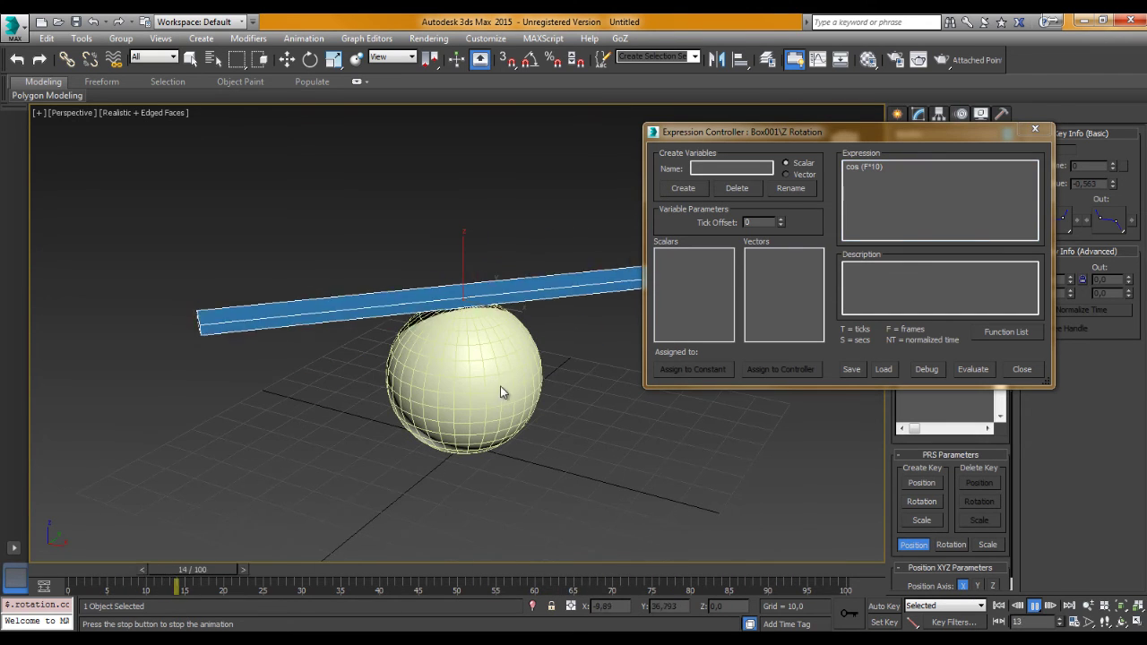
{"action": "type", "text": "-"}
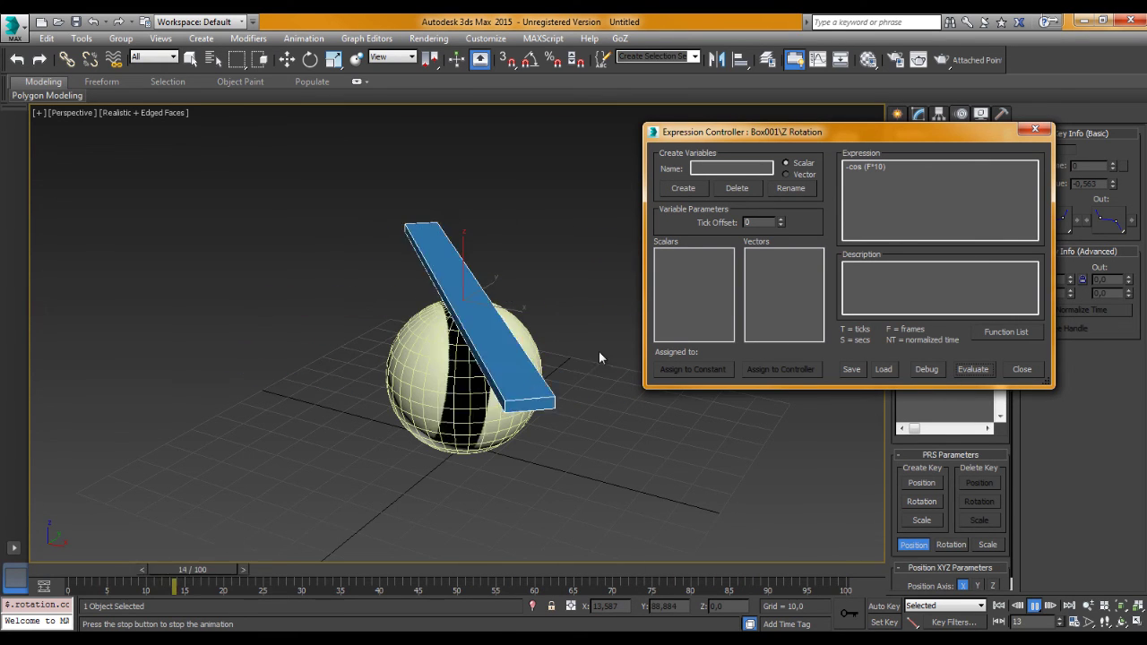
{"action": "left_click", "coordinate": [1035, 606]}
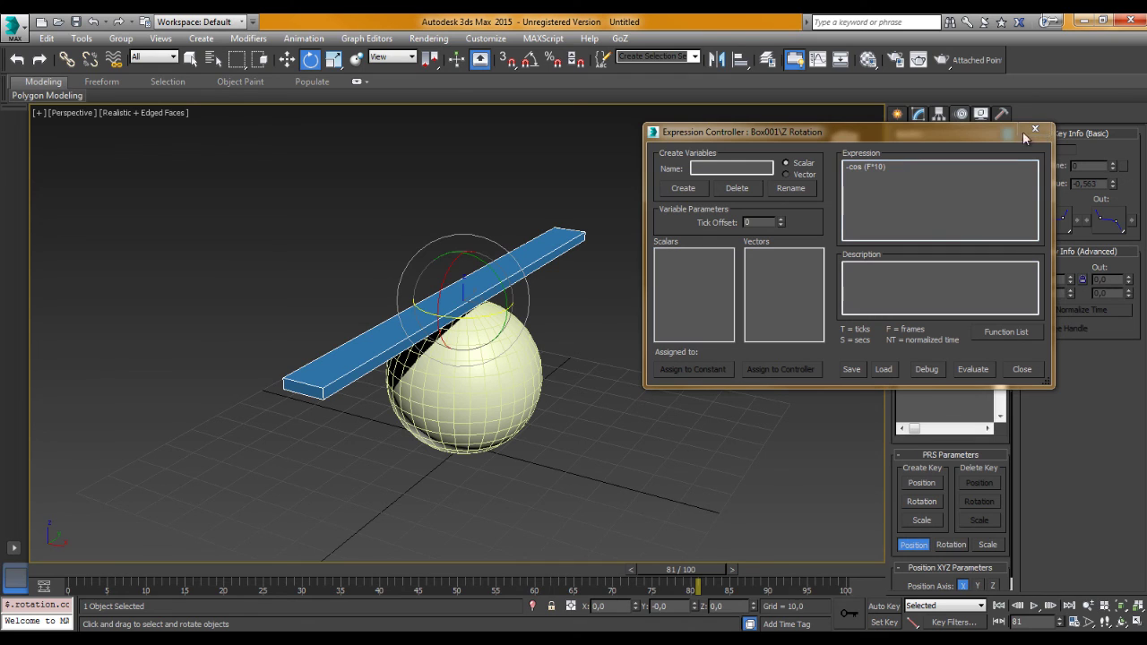
Give the sphere's X Rotation a Float Expression controller loaded from the saved ANIM2.xpr expression
{"action": "left_click", "coordinate": [460, 383]}
{"action": "left_click_drag", "start_coordinate": [938, 132], "coordinate": [698, 130]}
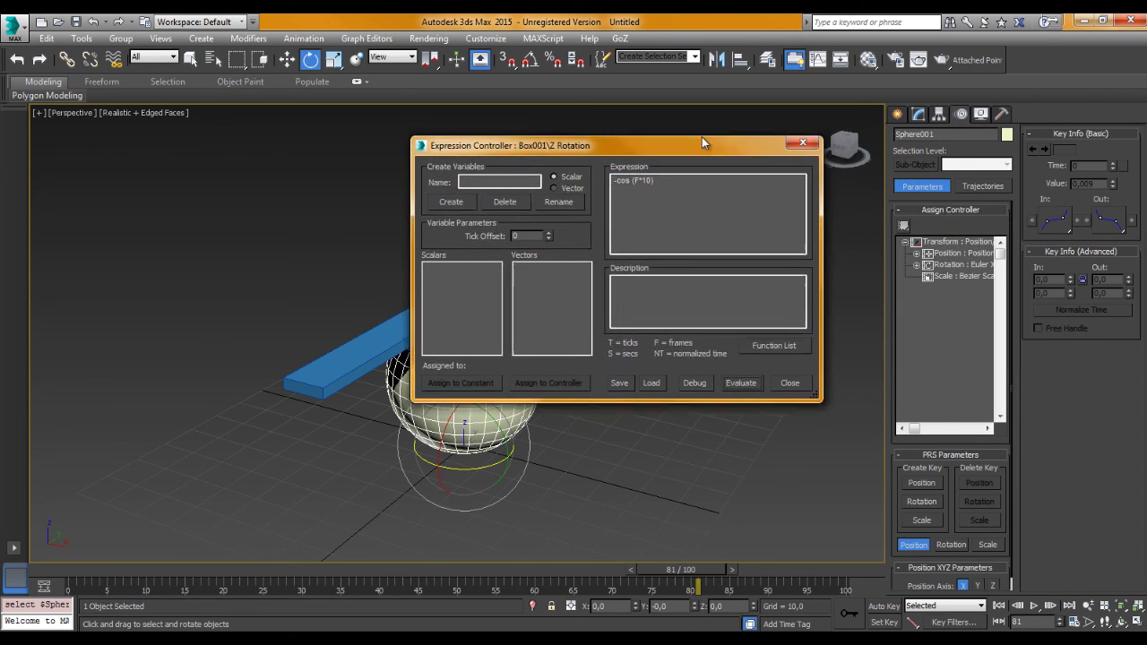
{"action": "left_click", "coordinate": [919, 265]}
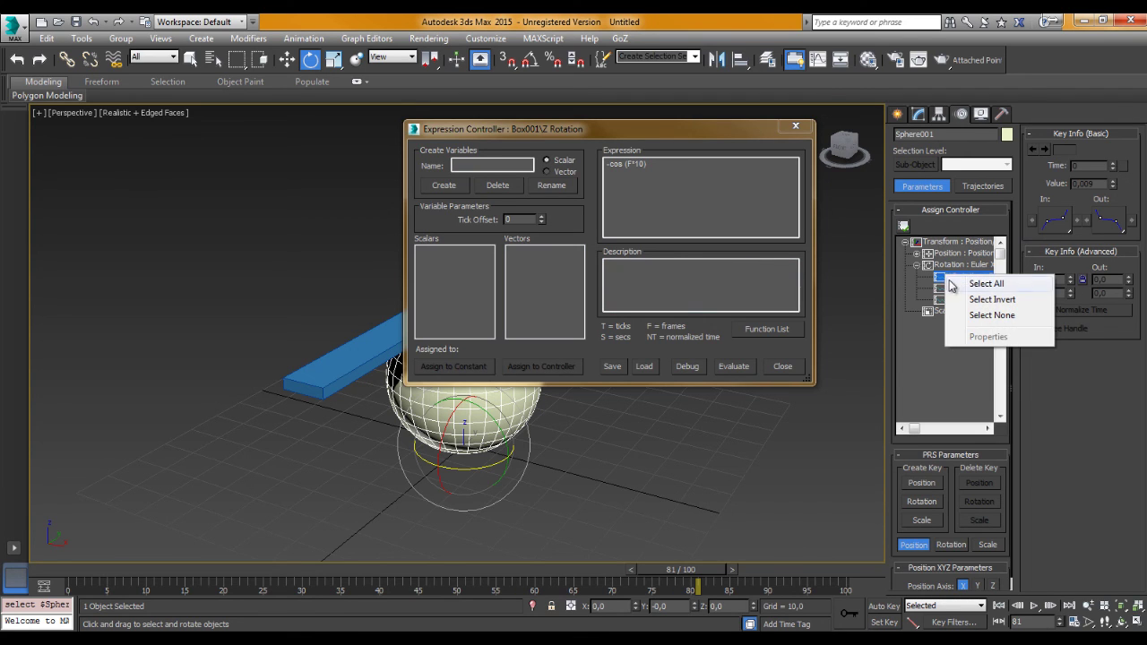
{"action": "left_click", "coordinate": [904, 226]}
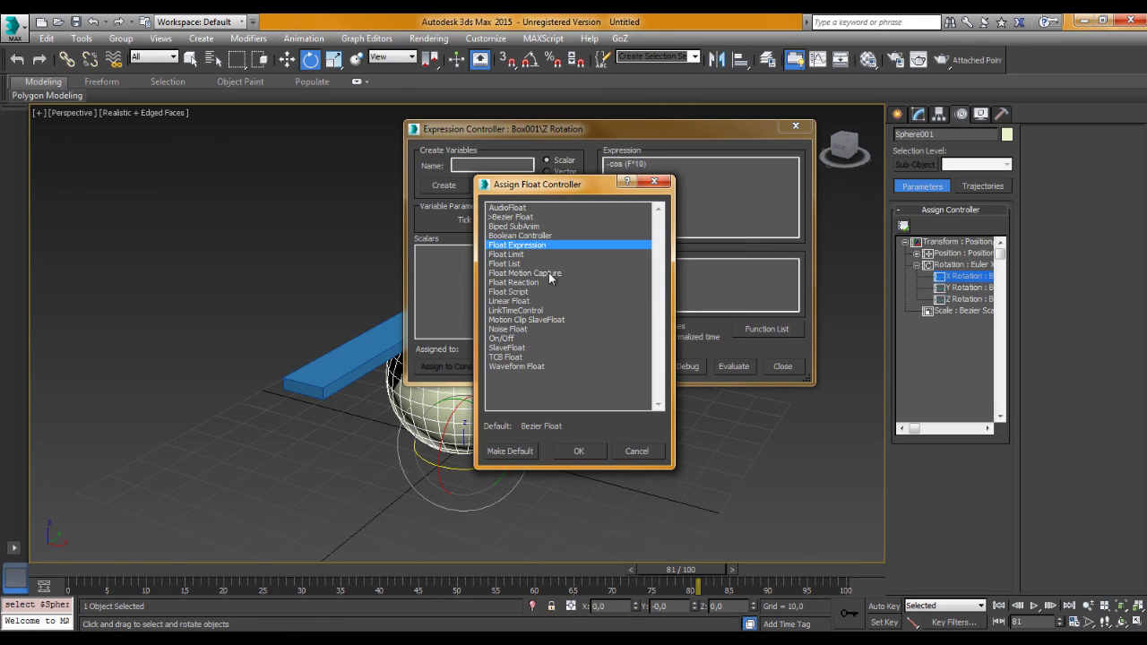
{"action": "left_click", "coordinate": [574, 450]}
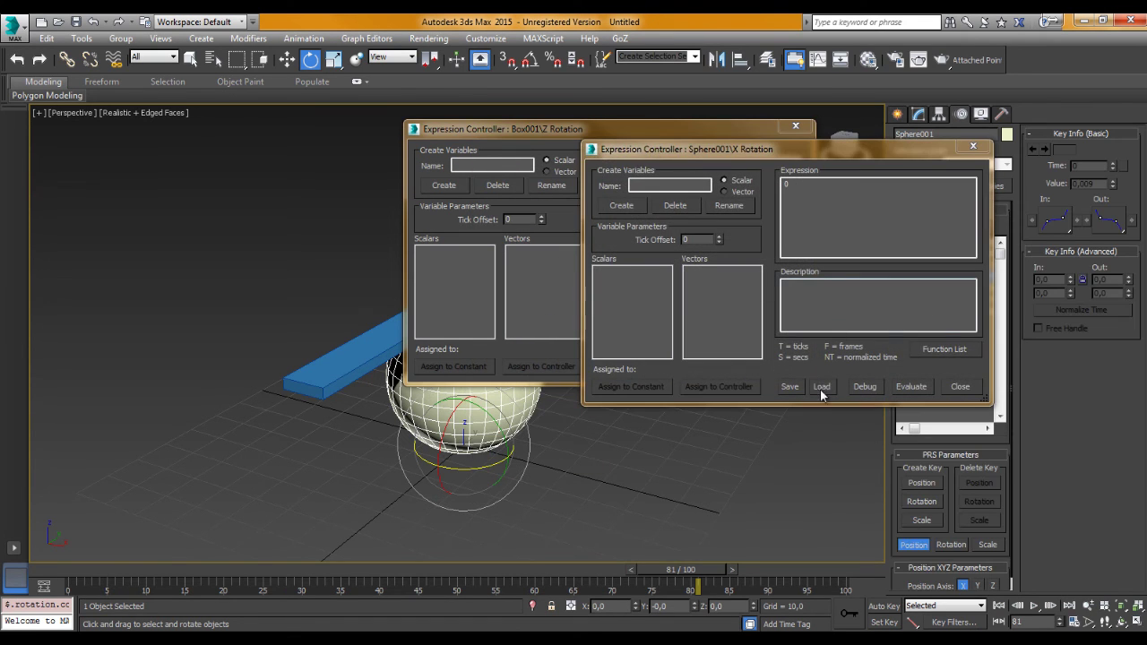
{"action": "left_click", "coordinate": [822, 386]}
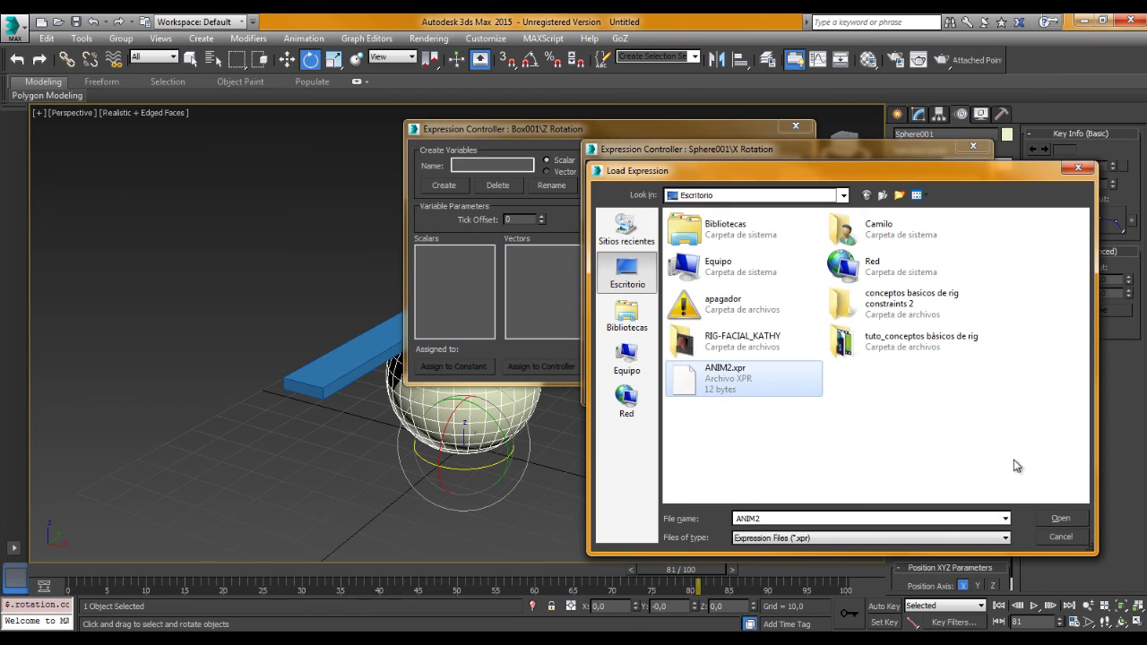
{"action": "left_click", "coordinate": [1057, 519]}
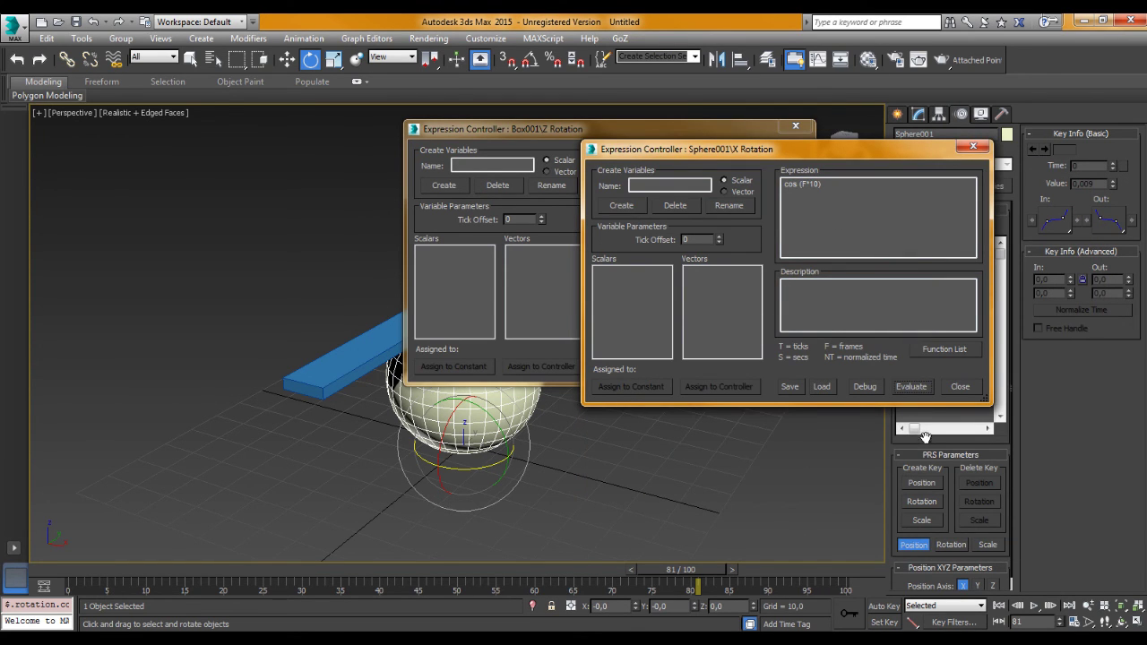
Play the animation, close both Expression Controller windows, and watch the sphere roll under the rocking plank
{"action": "left_click", "coordinate": [1040, 609]}
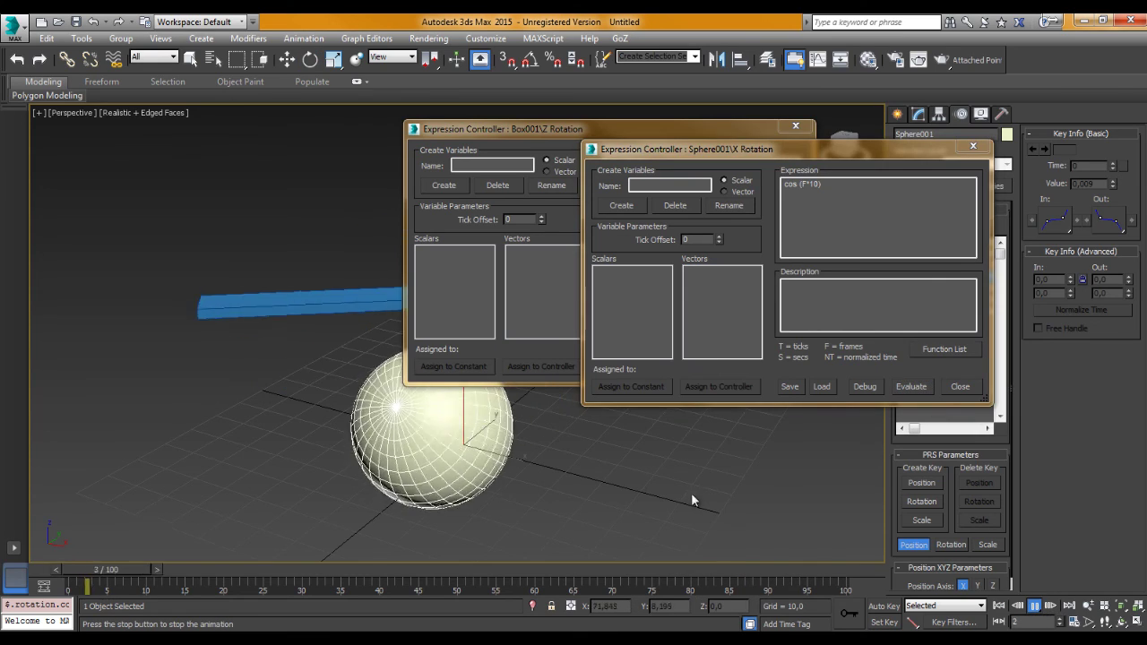
{"action": "left_click_drag", "start_coordinate": [892, 149], "coordinate": [889, 202]}
{"action": "left_click", "coordinate": [958, 438]}
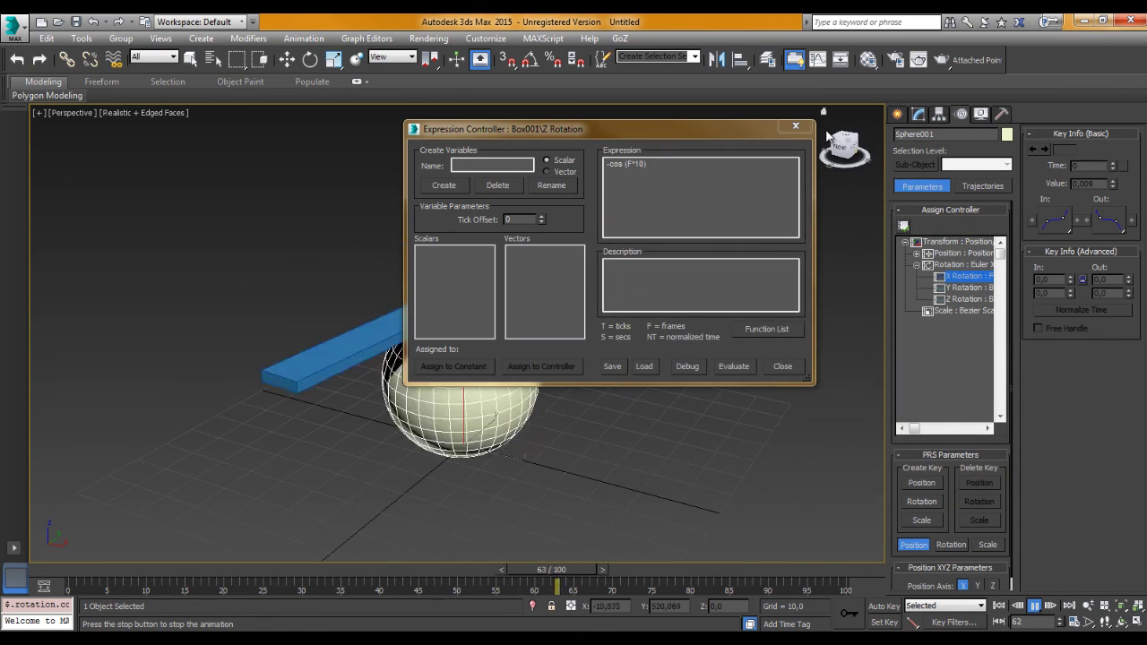
{"action": "left_click", "coordinate": [776, 364]}
{"action": "mouse_move", "coordinate": [715, 363]}
{"action": "middle_mouse_down", "text": "alt"}
{"action": "mouse_move", "coordinate": [614, 420]}
{"action": "mouse_move", "coordinate": [612, 379]}
{"action": "mouse_move", "coordinate": [597, 430]}
{"action": "mouse_move", "coordinate": [556, 411]}
{"action": "mouse_move", "coordinate": [576, 497]}
{"action": "mouse_move", "coordinate": [617, 350]}
{"action": "middle_mouse_up", "text": "alt"}
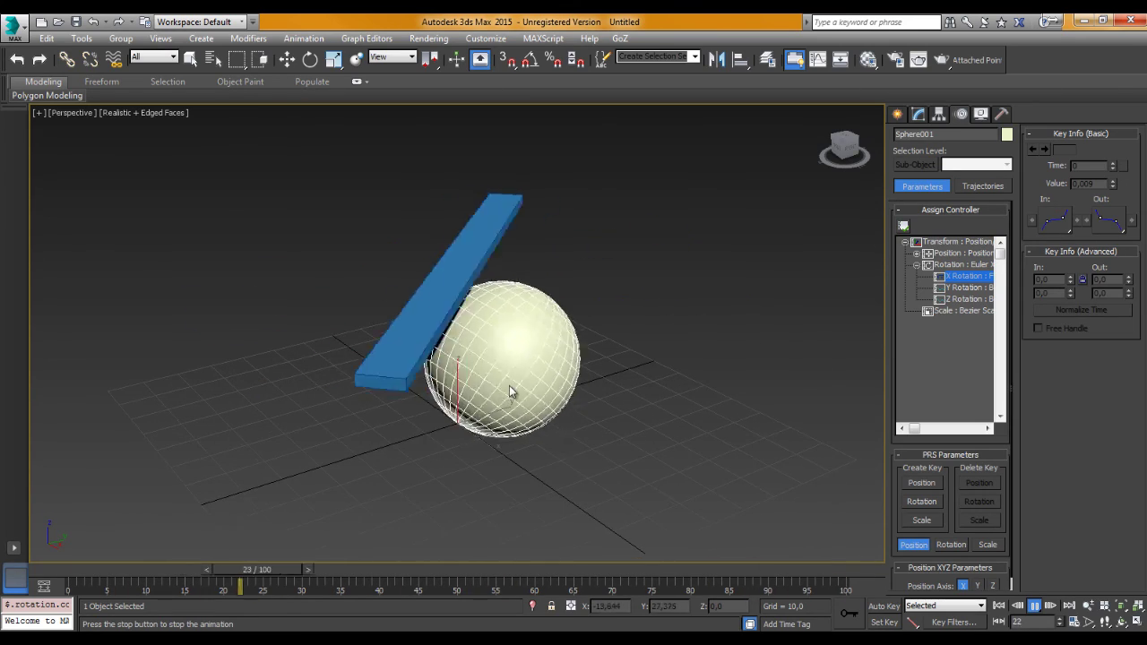
{"action": "middle_click_drag", "start_coordinate": [565, 377], "coordinate": [483, 298]}
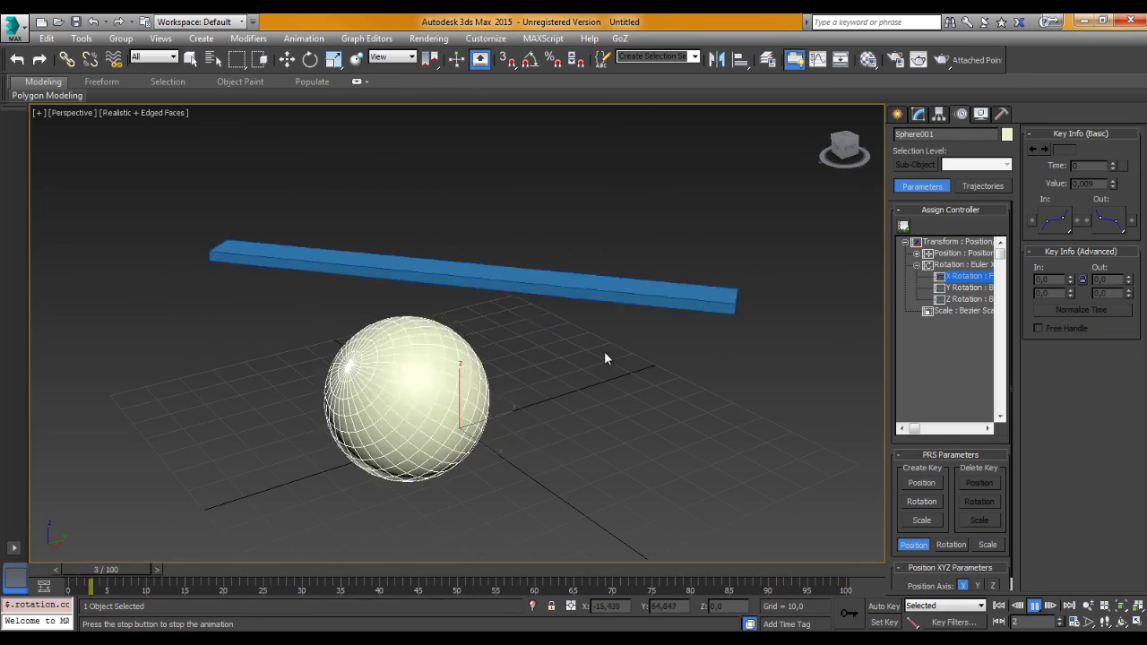
{"action": "scroll", "coordinate": [594, 357], "scroll_direction": "up", "scroll_amount": 3}
{"action": "scroll", "coordinate": [570, 382], "scroll_direction": "down", "scroll_amount": 3}
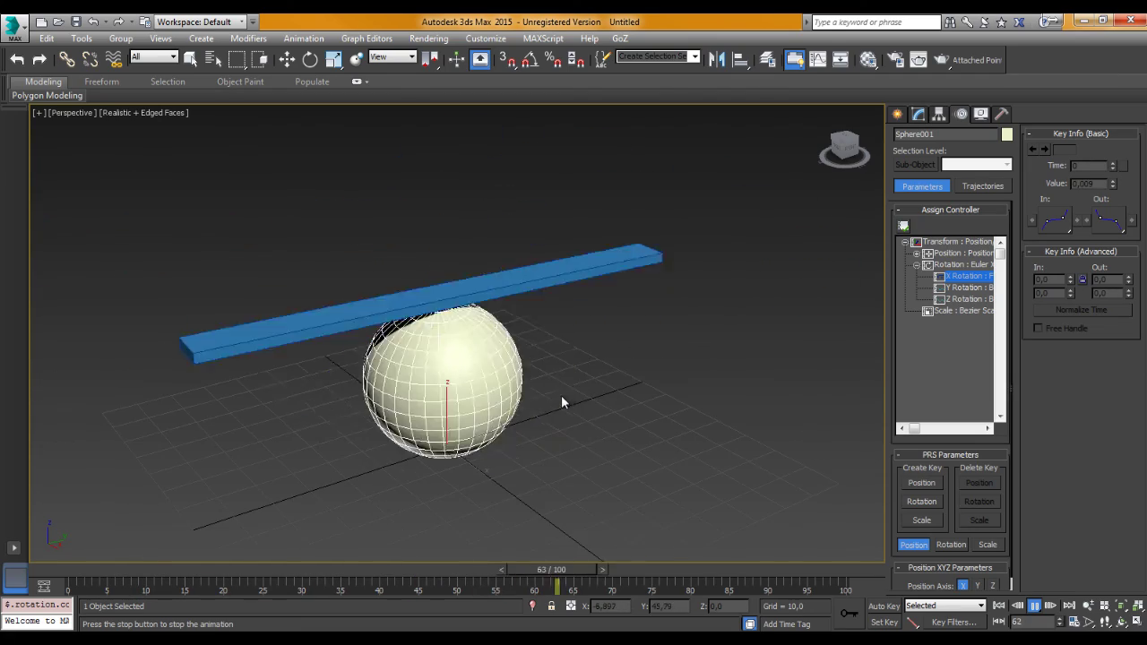